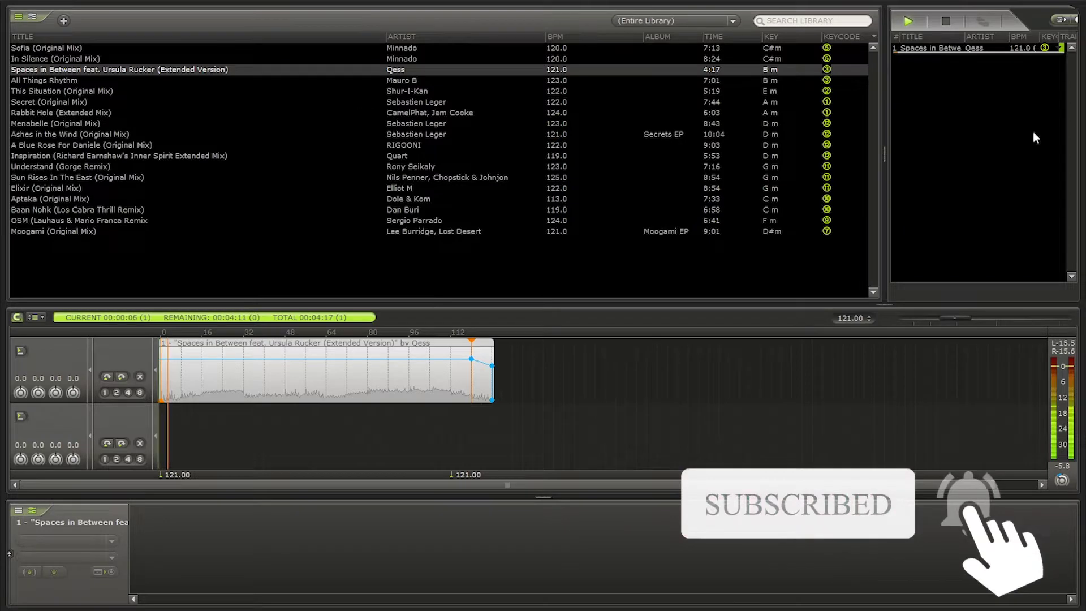
Widen the playlist, add "All Things Rhythm" as the second track, and move its intro-anchor volume marker to the track start at about -20 dB.
left_click_drag(884, 126, 676, 128)
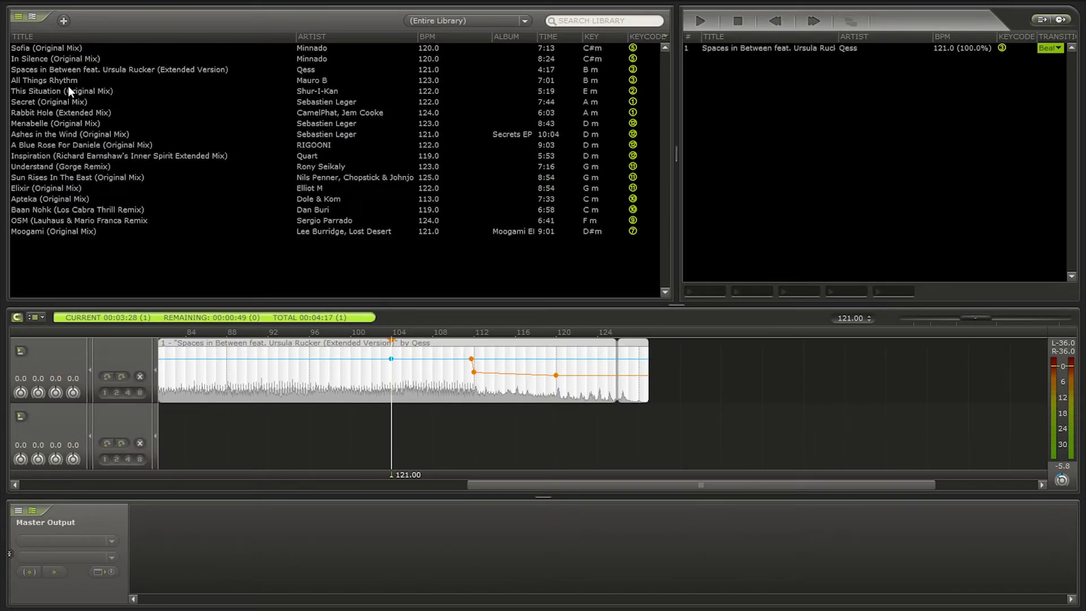
left_click_drag(68, 81, 531, 435)
left_click(338, 434)
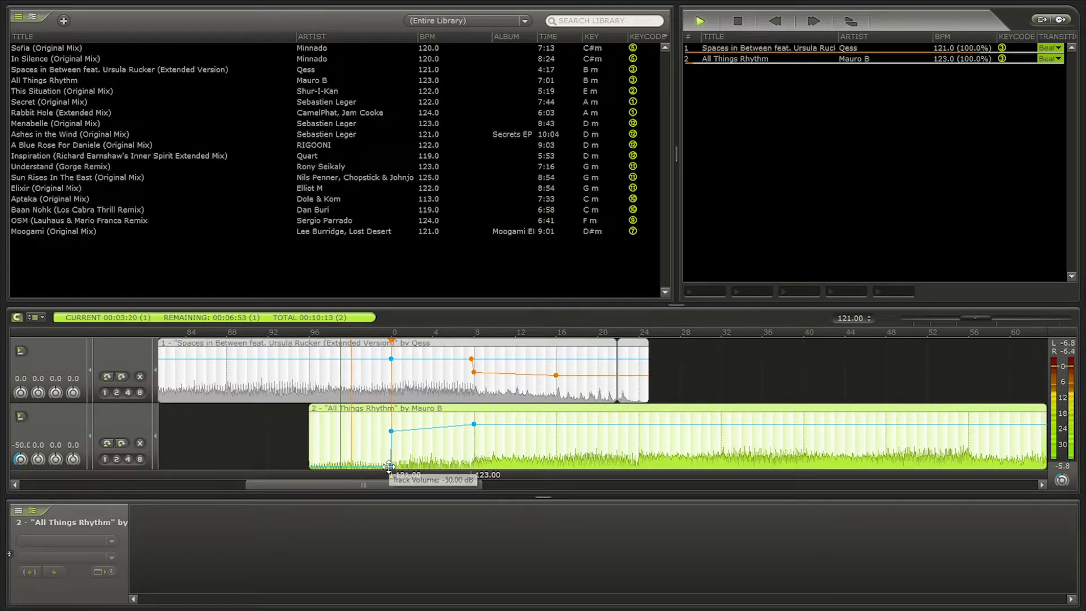
left_click_drag(391, 465, 306, 442)
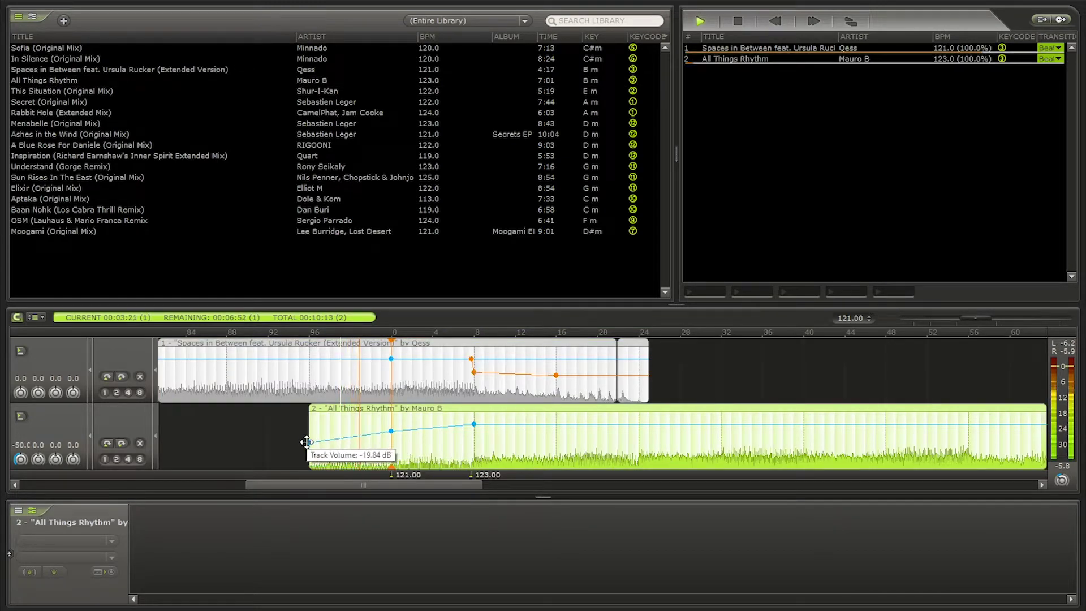
Cut the bass of "All Things Rhythm" to about -17.5 dB with a marker before measure 8 and set its opening volume to about -7 dB.
right_click(474, 445)
left_click(521, 306)
right_click(453, 427)
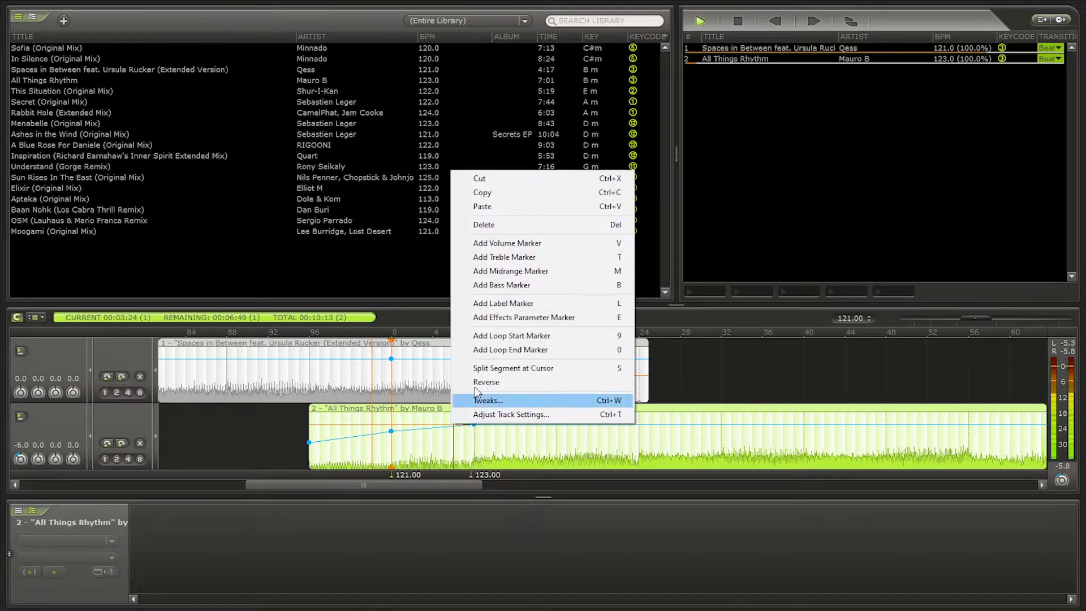
left_click(509, 286)
mouse_move(453, 424)
left_mouse_down()
mouse_move(453, 439)
mouse_move(474, 423)
left_mouse_up()
right_click(473, 427)
left_click(489, 450)
left_click_drag(398, 429, 311, 431)
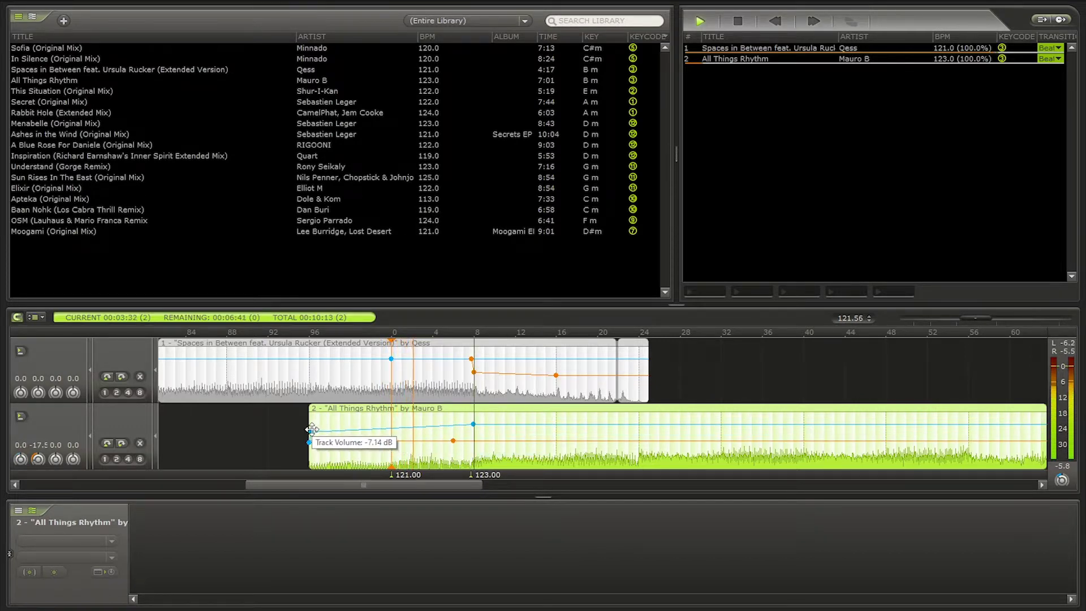
Add two bass markers to "All Things Rhythm" just before 8:0, bringing its bass up to 0 dB at 8:0.
scroll(497, 446, "up", 5)
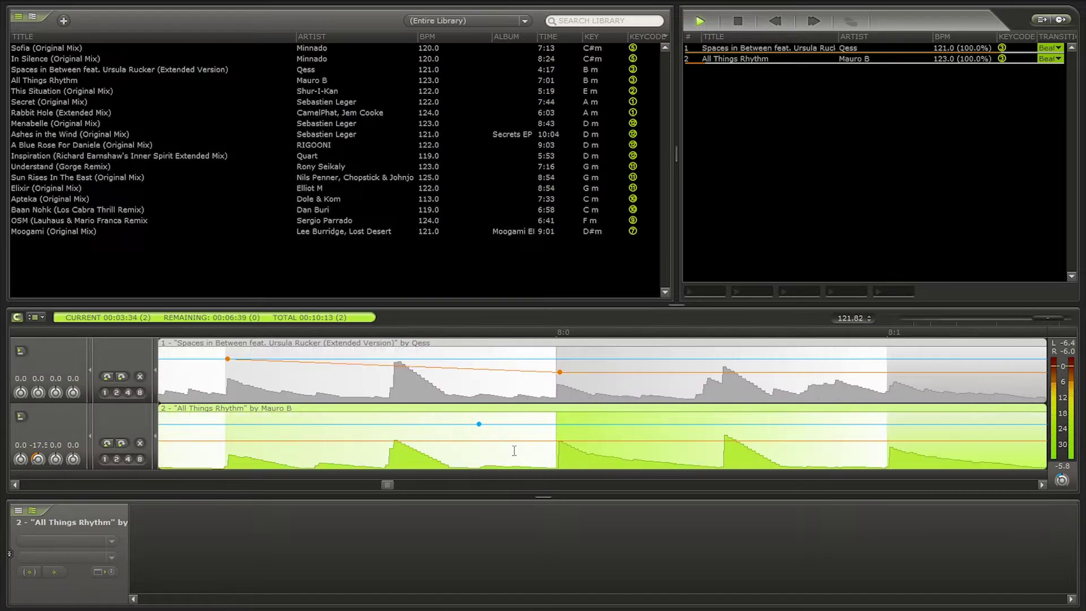
right_click(374, 442)
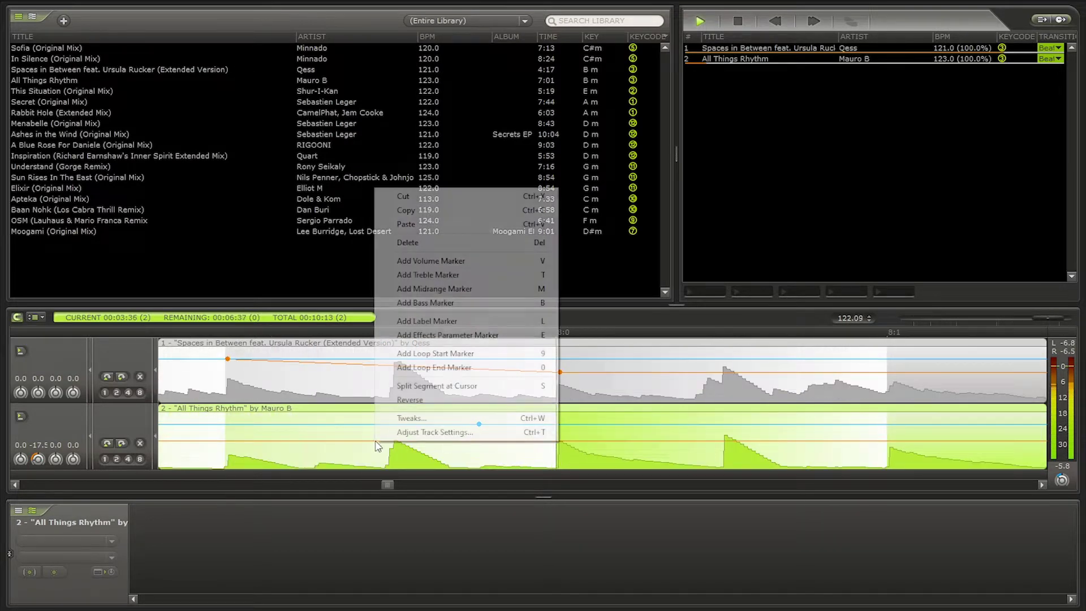
left_click(441, 304)
left_click_drag(554, 442, 415, 441)
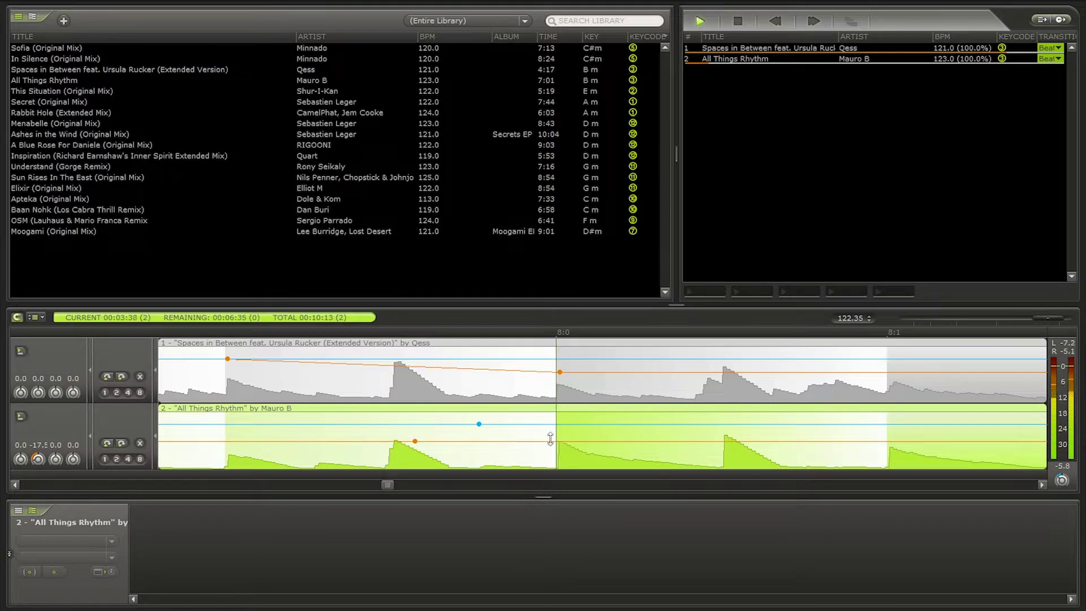
right_click(573, 445)
left_click(621, 304)
left_click_drag(558, 446, 555, 426)
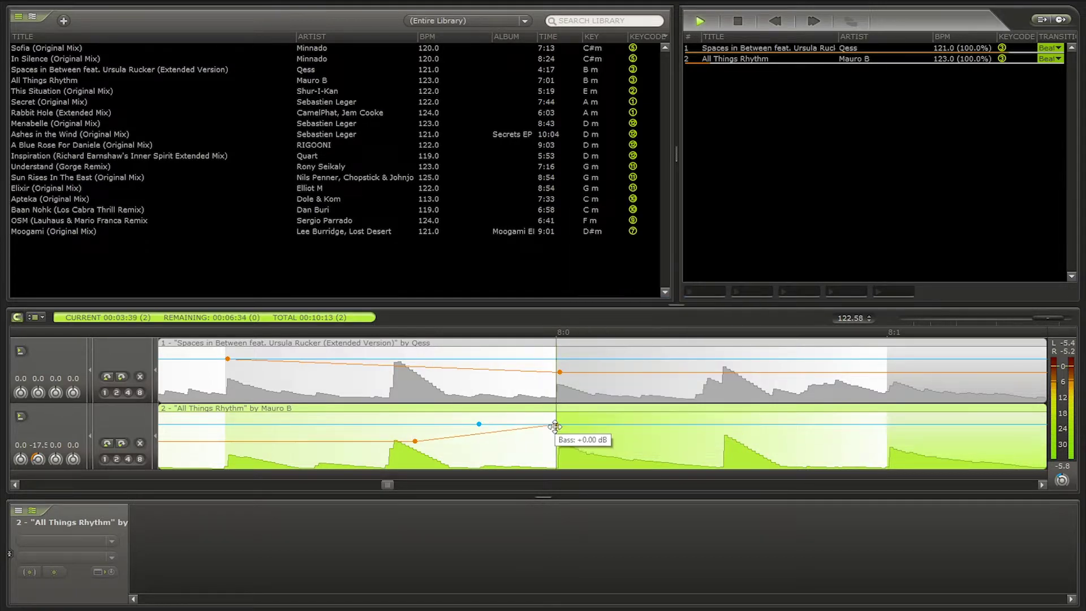
Check the beats around 8:0 up close and nudge the intro anchor of "All Things Rhythm" slightly later toward its kick.
scroll(540, 435, "down", 3)
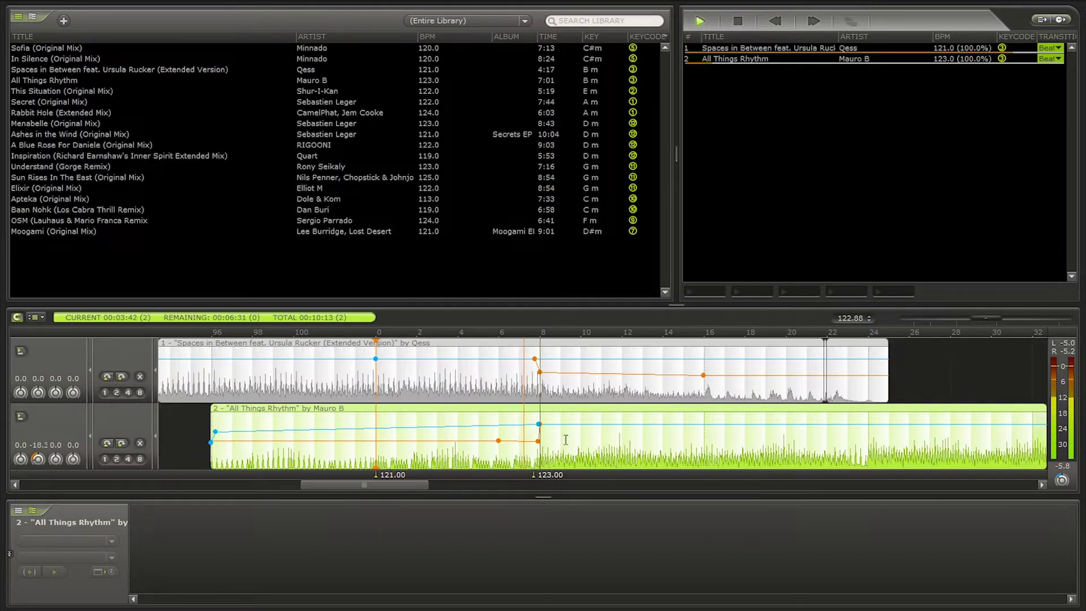
scroll(565, 440, "up", 4)
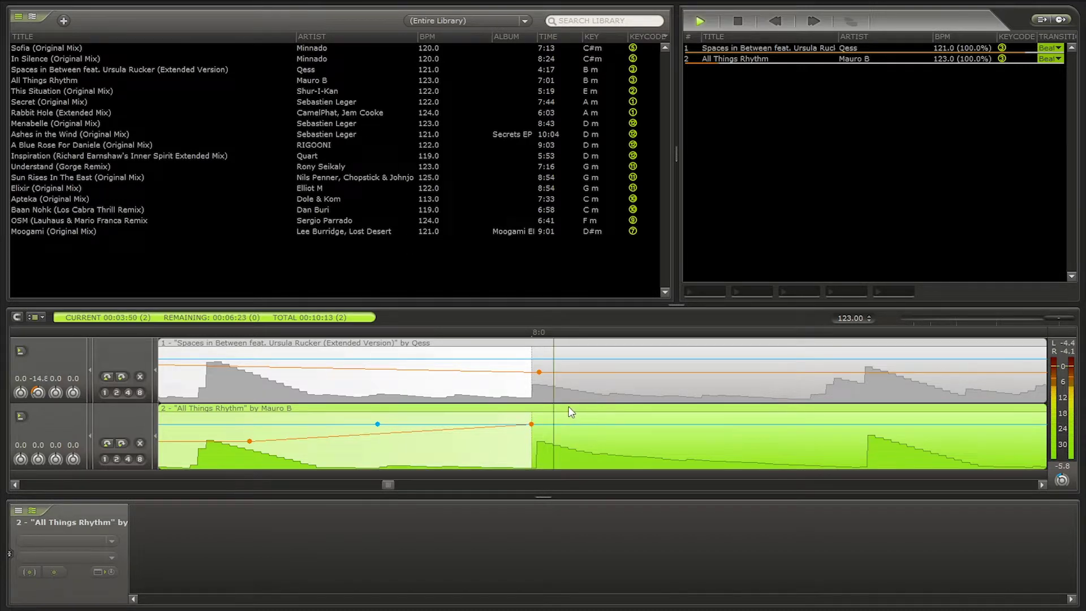
scroll(570, 409, "down", 4)
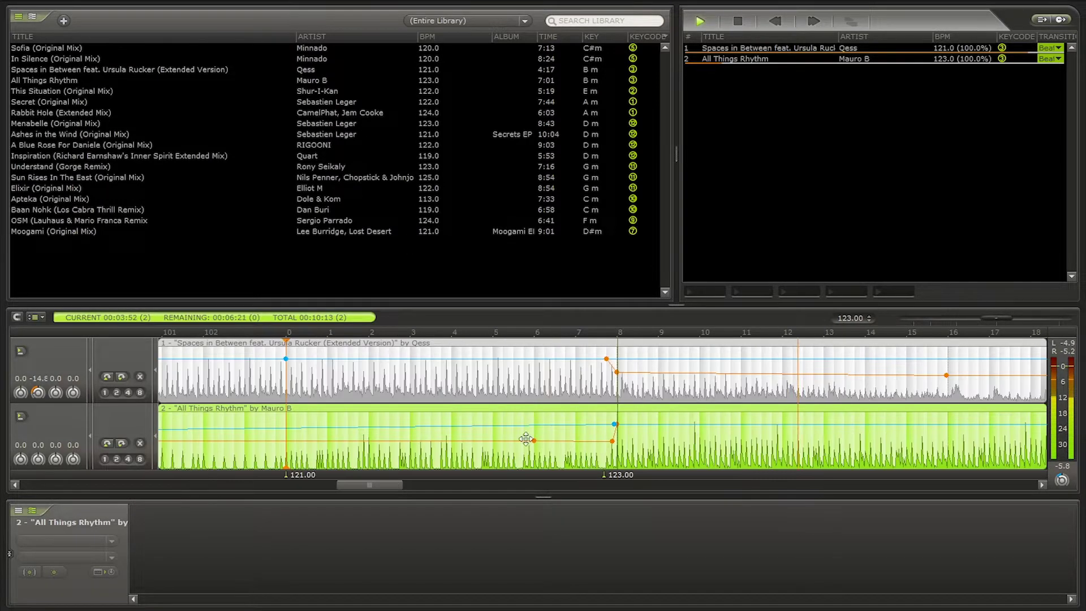
scroll(275, 429, "up", 5)
scroll(384, 436, "down", 5)
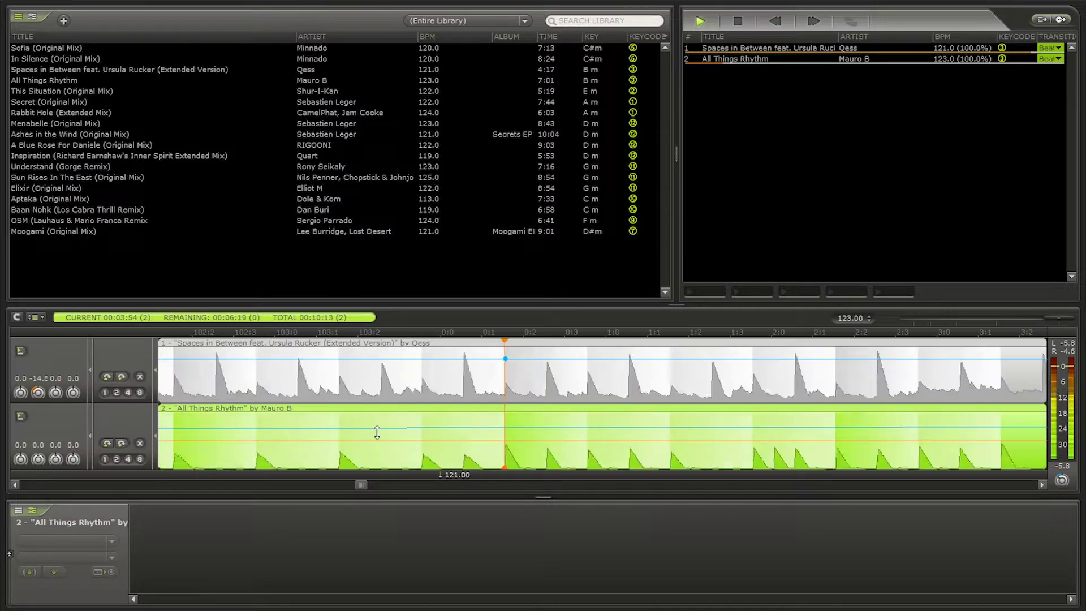
scroll(502, 429, "up", 5)
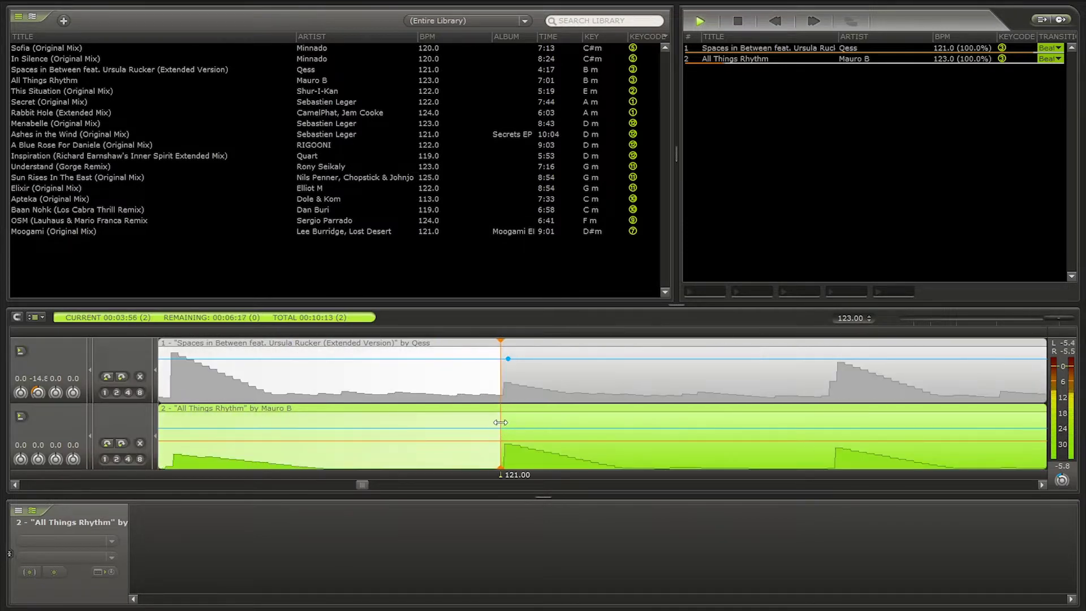
left_click_drag(500, 422, 507, 421)
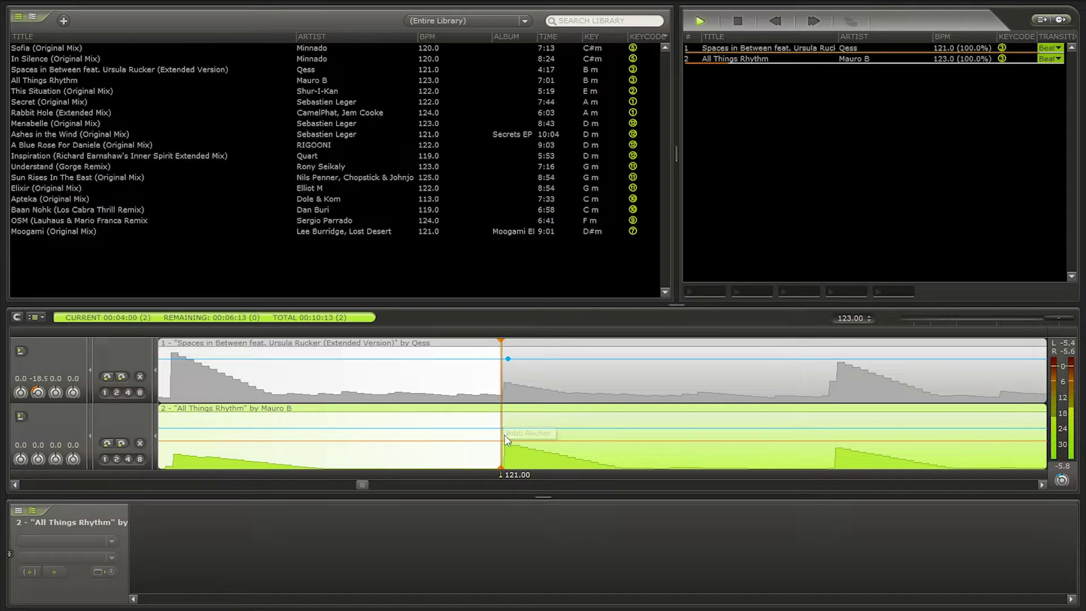
Move the earlier bass marker of "All Things Rhythm" to between measures 4 and 5 and lower it to about -22 dB.
scroll(496, 454, "down", 8)
left_click(526, 464)
left_click_drag(558, 441, 545, 444)
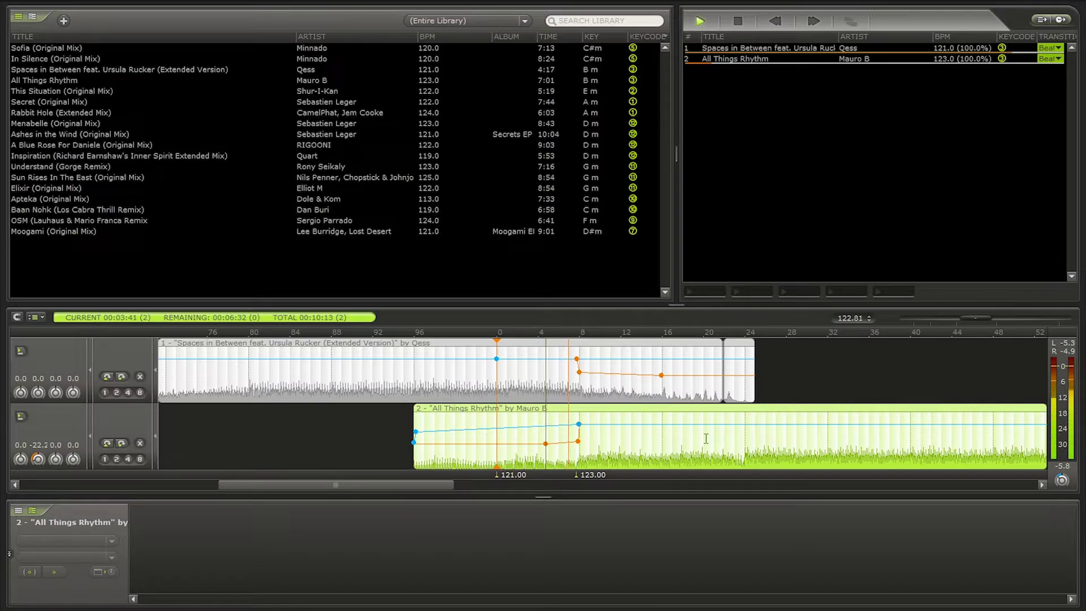
scroll(575, 451, "up", 5)
scroll(513, 448, "down", 5)
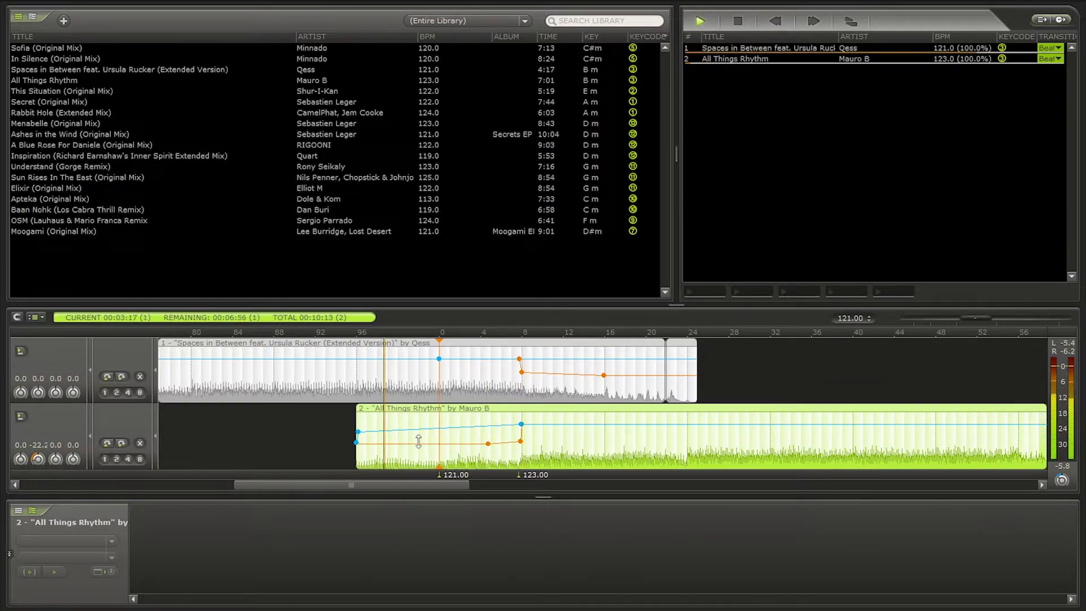
Play the transition near measure 8 and preview "Spaces in Between" and "This Situation" from the library.
left_click(476, 390)
left_click(510, 381)
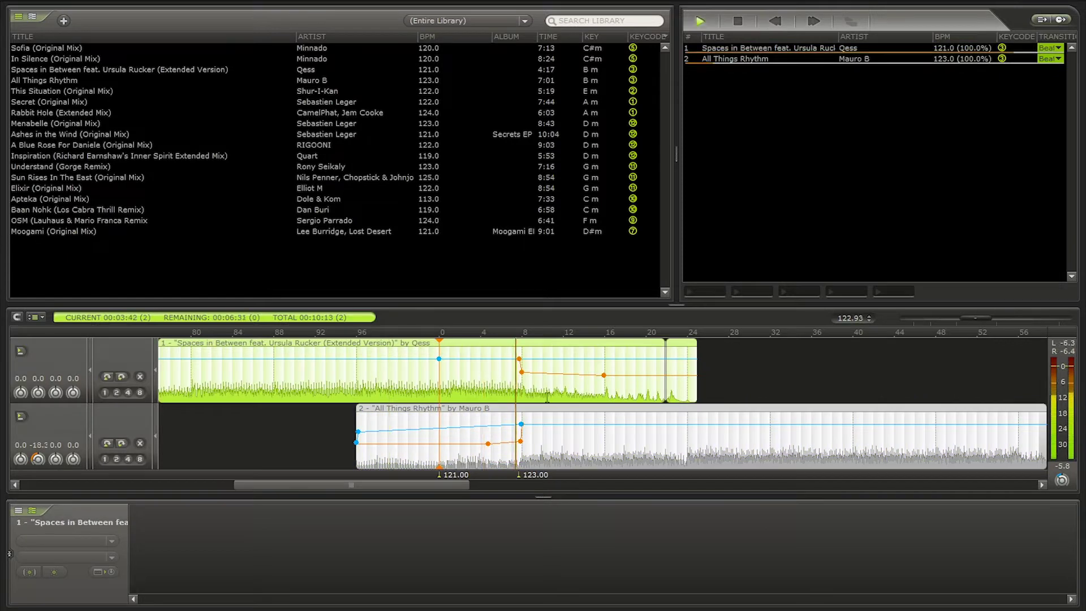
left_click(108, 68)
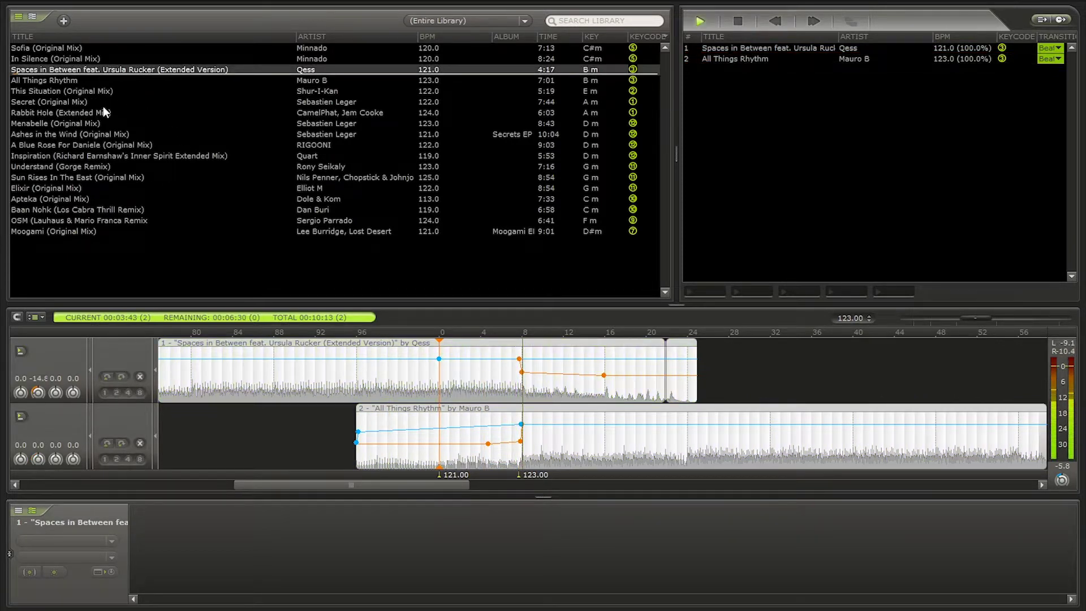
left_click(85, 92)
left_click_drag(80, 97, 155, 95)
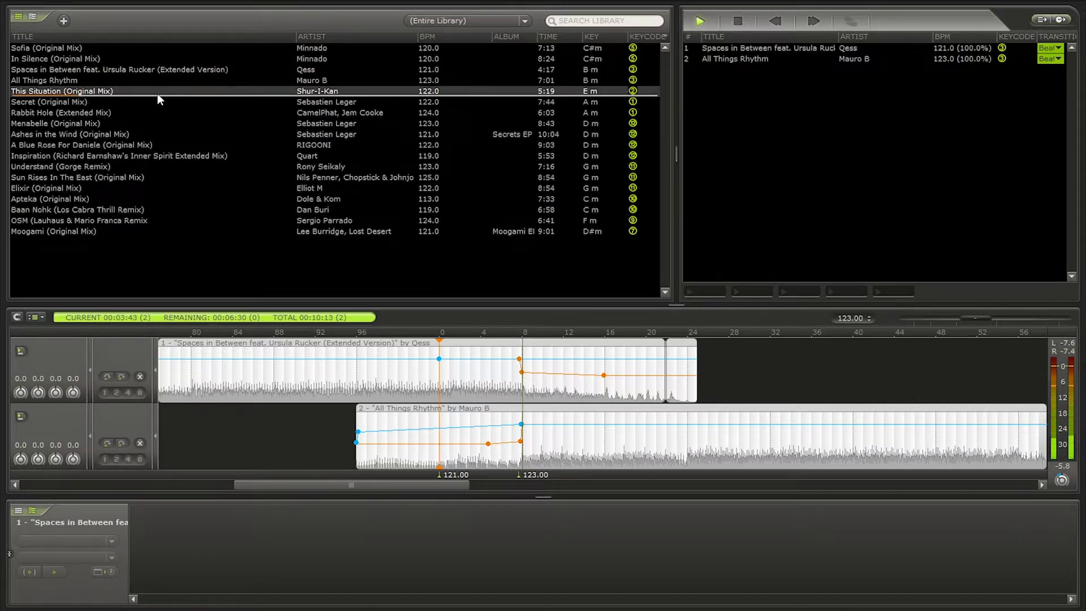
Check the overlap's beat alignment, split "Spaces in Between" shortly before 15:2, and shift the following segment slightly later.
left_click(408, 441)
scroll(408, 441, "down", 1)
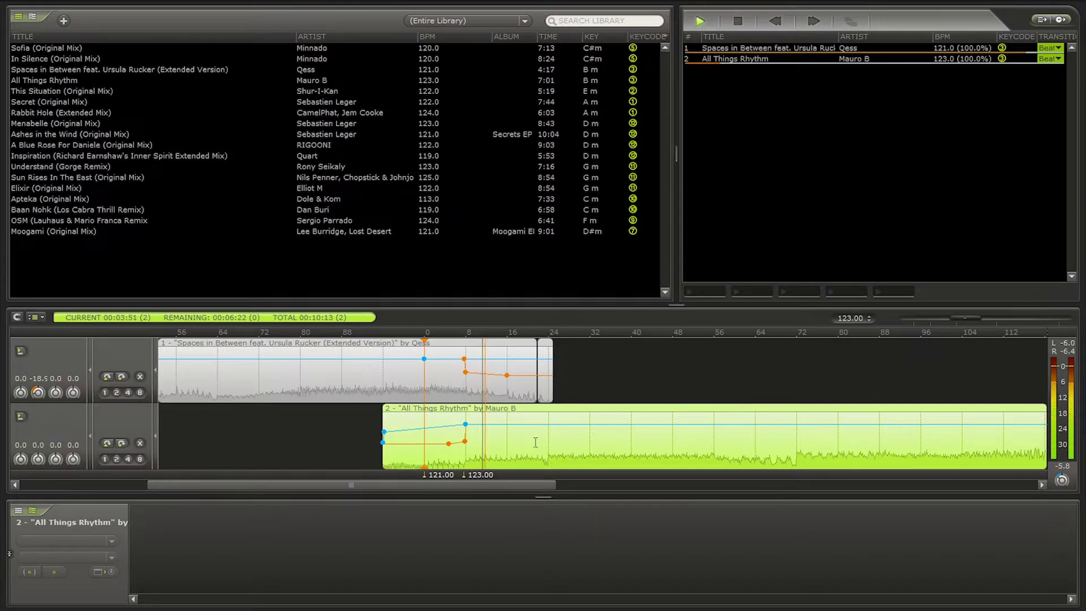
scroll(549, 433, "up", 2)
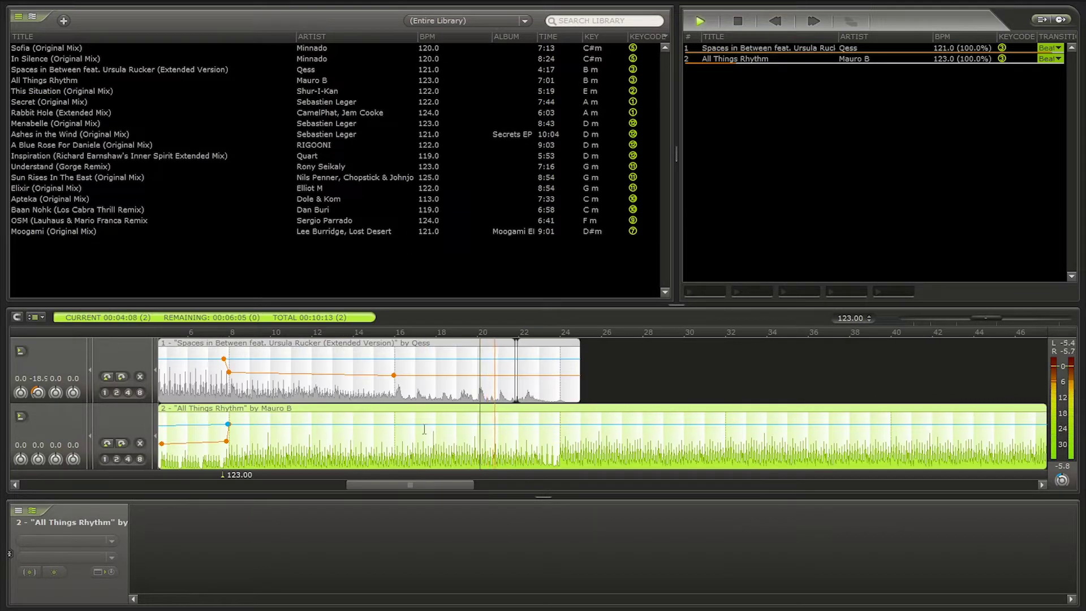
scroll(339, 444, "up", 3)
scroll(339, 444, "down", 3)
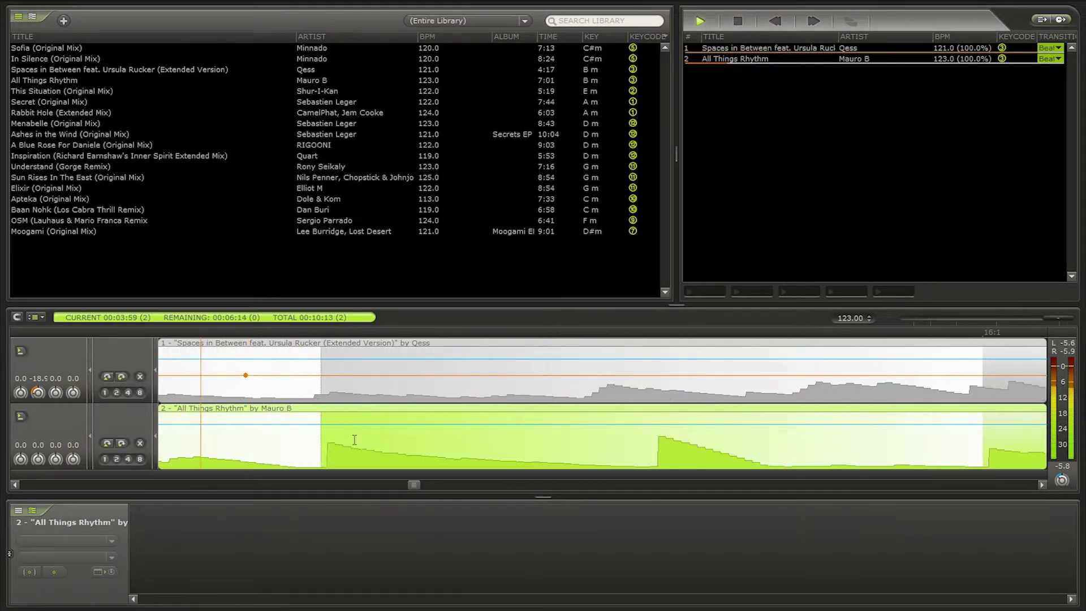
scroll(341, 437, "up", 3)
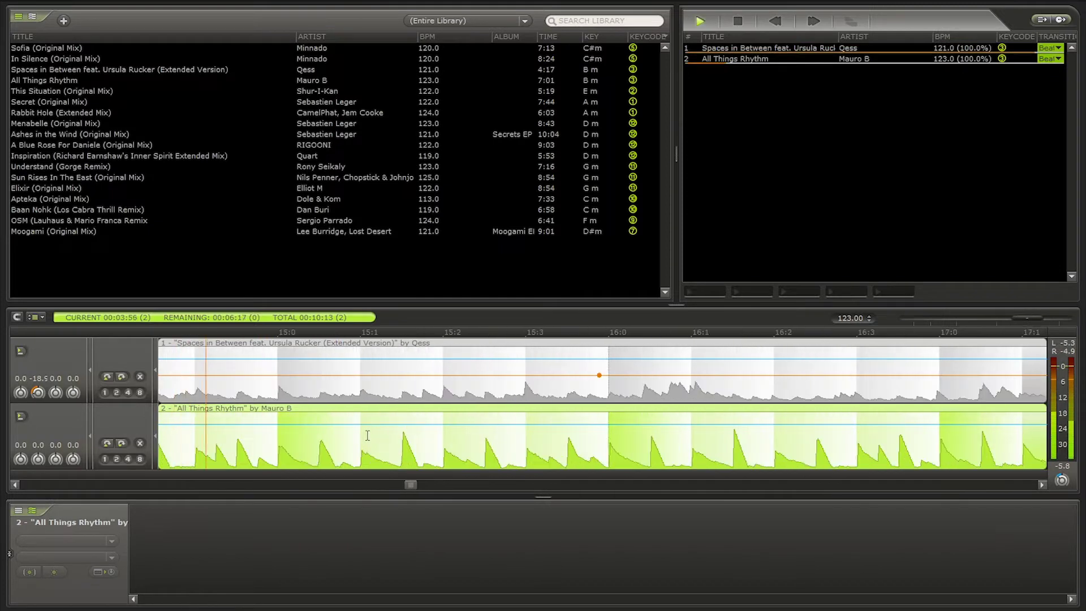
scroll(434, 437, "up", 3)
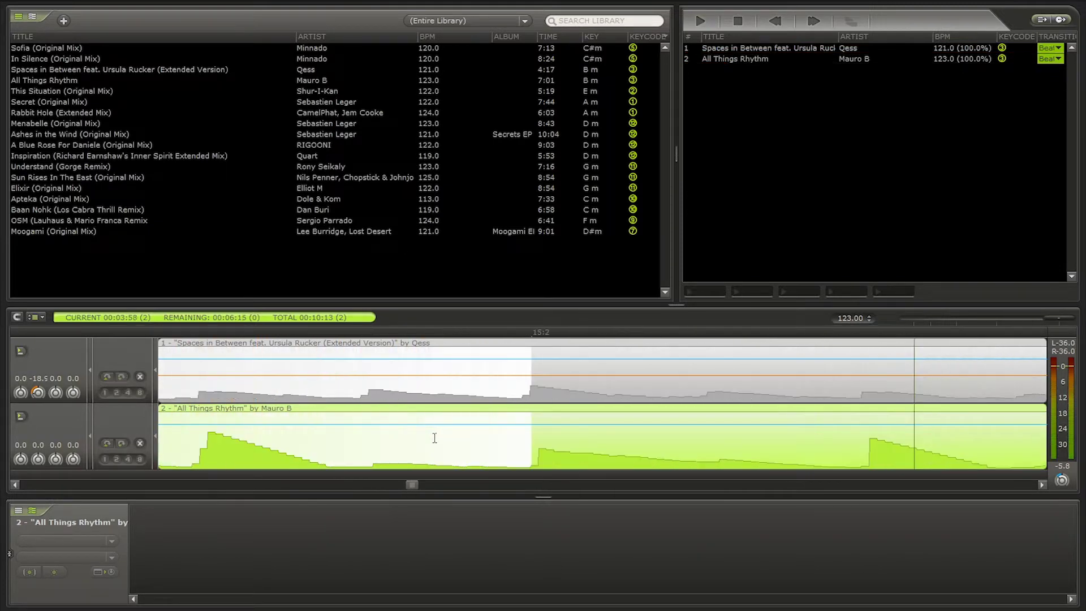
left_click(191, 381)
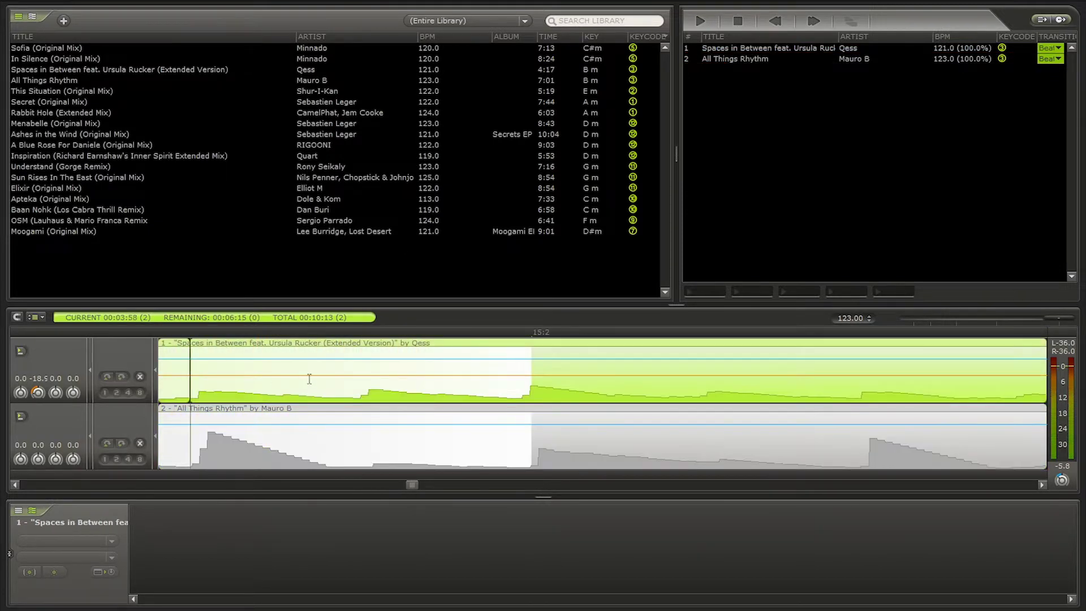
left_click_drag(272, 341, 280, 342)
key("space")
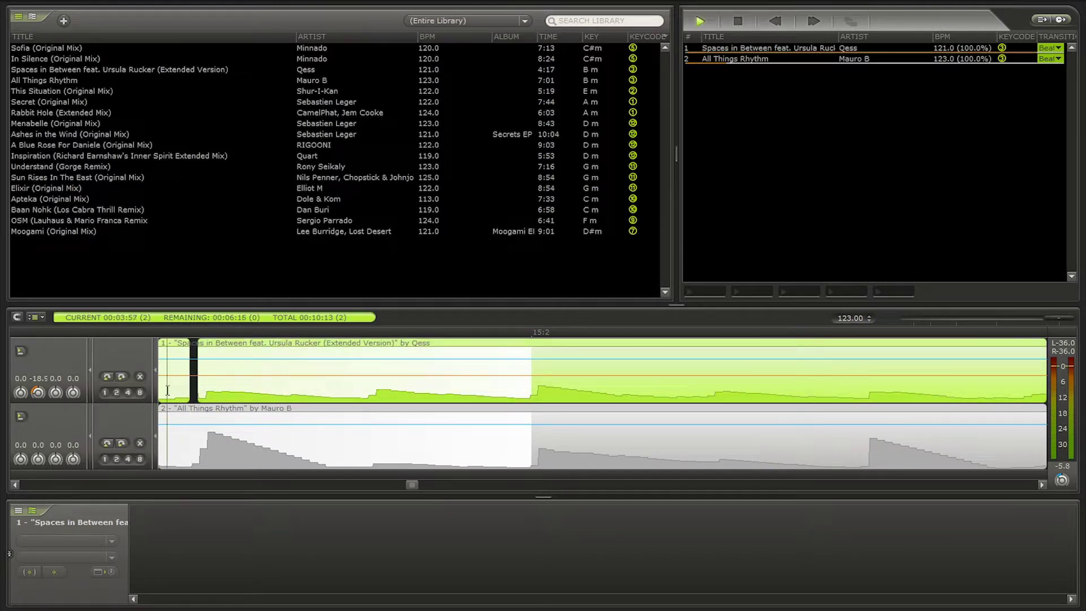
Split "Spaces in Between" just before 16:0 and shift the following segment slightly later to match the second track's kick.
scroll(376, 438, "down", 3)
key("space")
scroll(548, 431, "up", 3)
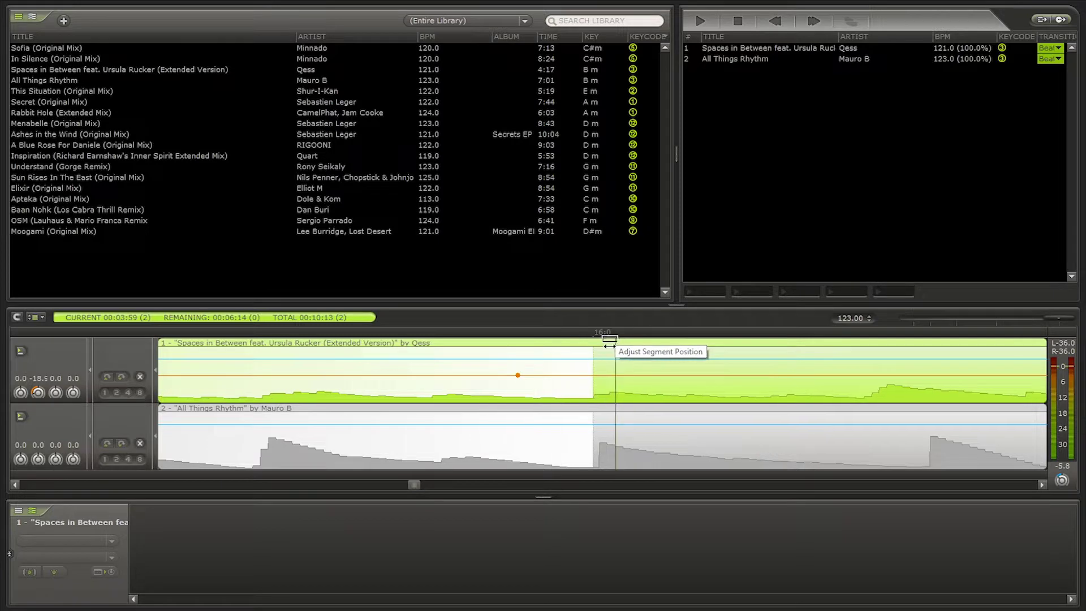
key("s")
left_click(629, 341)
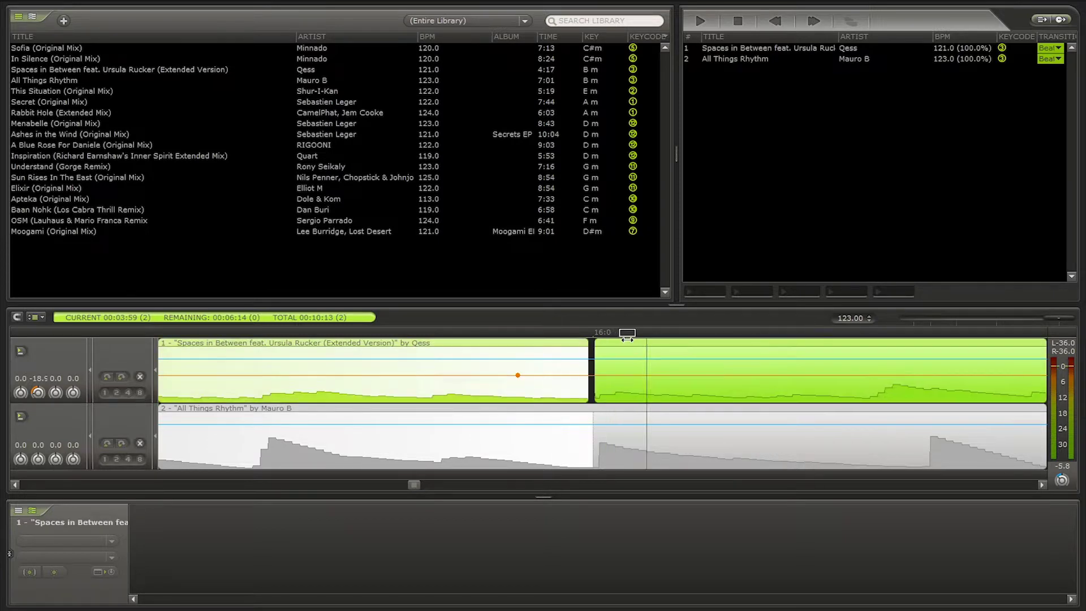
Play on from 16:0 and split "Spaces in Between" just before 16:2.
key("space")
left_click(395, 429)
scroll(430, 425, "down", 3)
scroll(475, 419, "up", 3)
key("space")
left_click(827, 369)
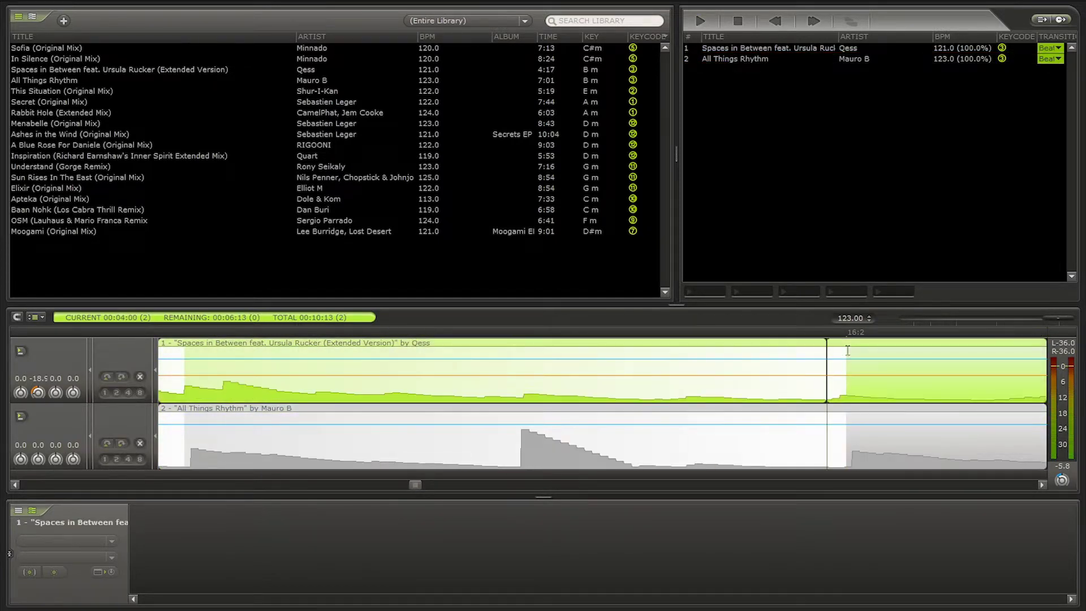
key("s")
Split "Spaces in Between" just before 17:0 and shift the following segment slightly later to line up the beats.
left_click(424, 439)
key("space")
scroll(407, 436, "down", 3)
scroll(481, 419, "up", 3)
key("space")
left_click(529, 389)
key("s")
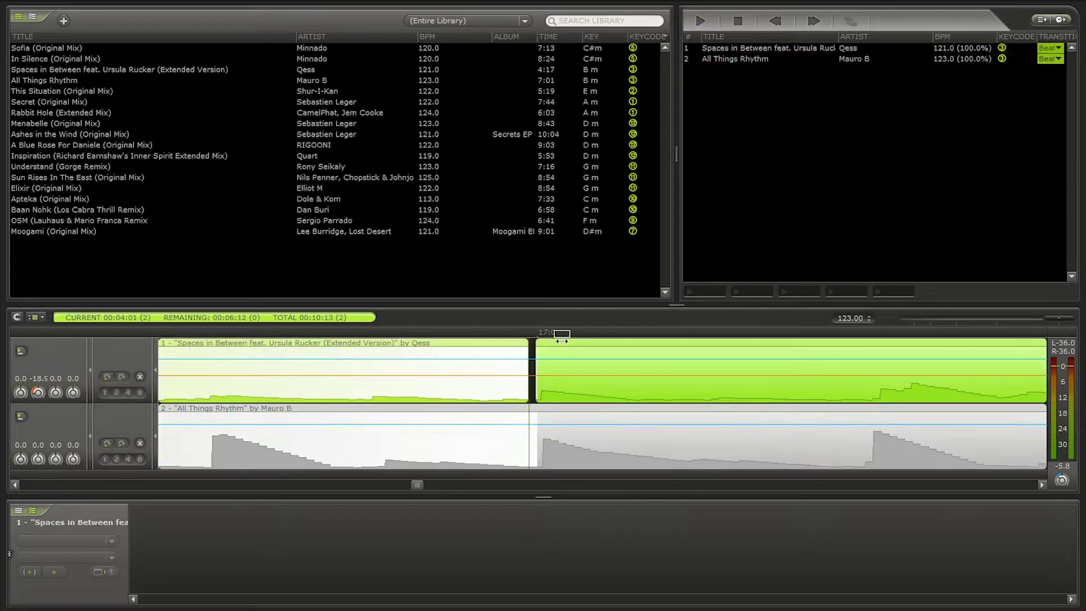
Play the mix on from 17:0 and compare the beats of both tracks around 17:2.
left_click(528, 437)
key("space")
scroll(339, 453, "down", 3)
scroll(407, 418, "up", 3)
key("space")
left_click(403, 393)
key("space")
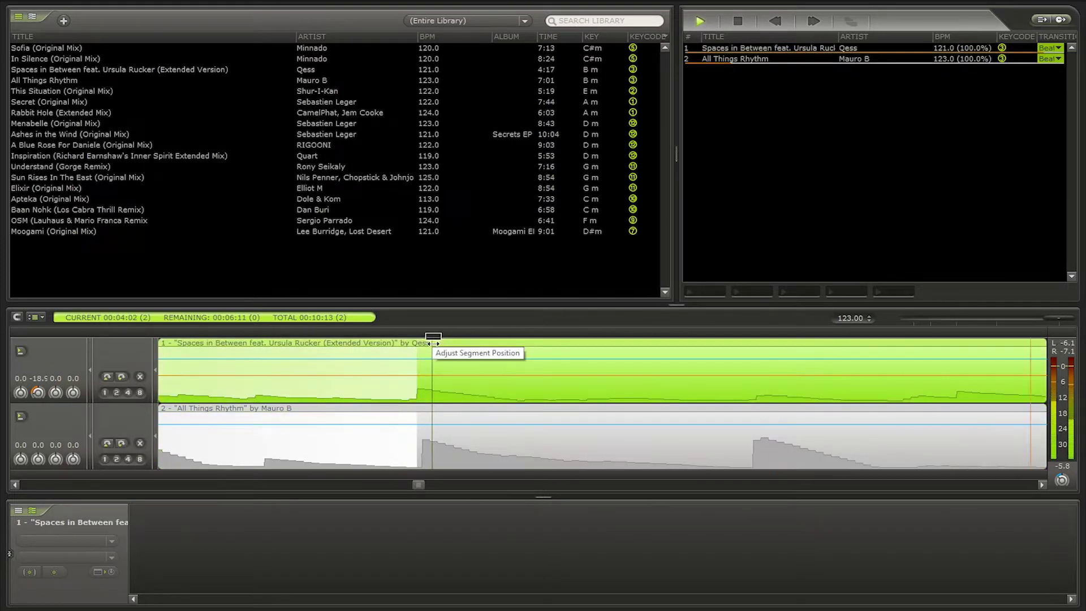
Replay the split at 17:0 and pull the start edge of the following "Spaces in Between" segment slightly earlier.
left_click(339, 438)
scroll(339, 438, "down", 3)
scroll(247, 431, "up", 3)
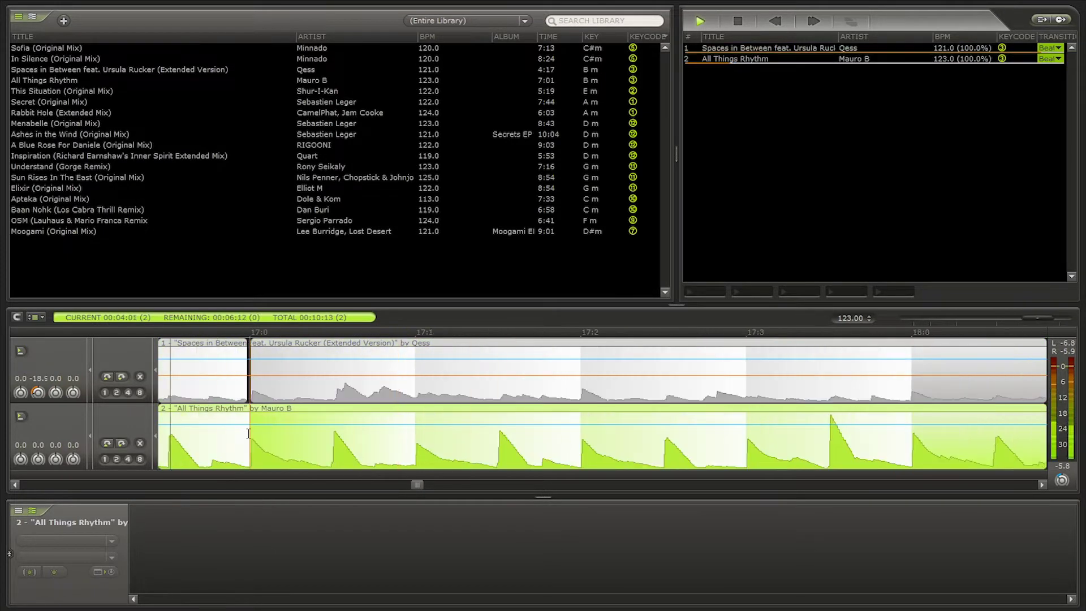
key("space")
left_click(257, 383)
left_click_drag(258, 383, 249, 383)
Split "Spaces in Between" just before 17:2 and nudge the following segment slightly later onto the second track's kick.
scroll(298, 373, "down", 3)
key("space")
scroll(392, 434, "up", 3)
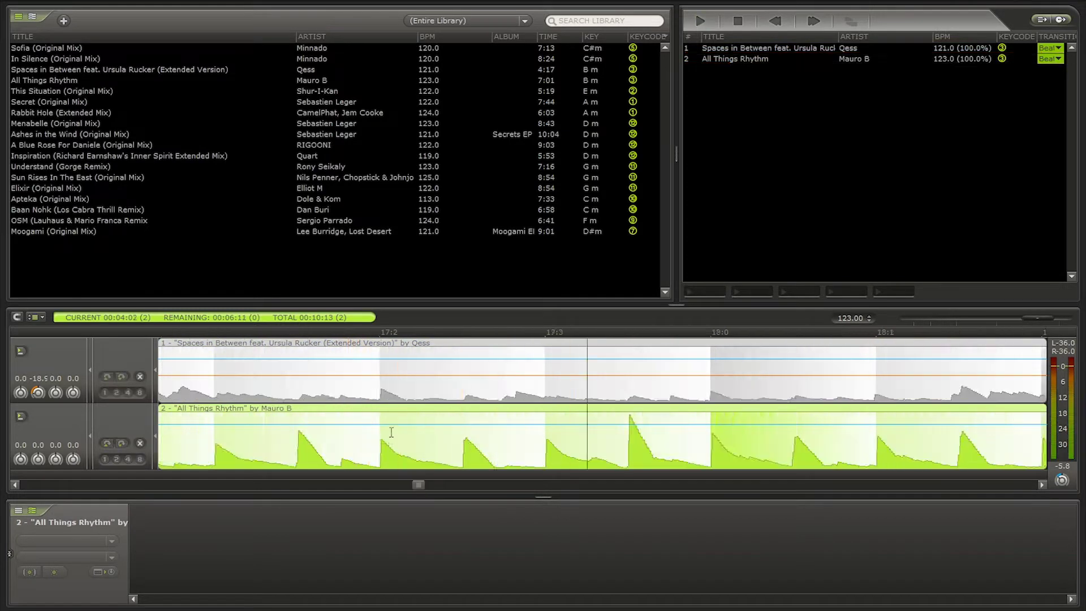
key("space")
left_click(401, 389)
left_click_drag(405, 340, 406, 339)
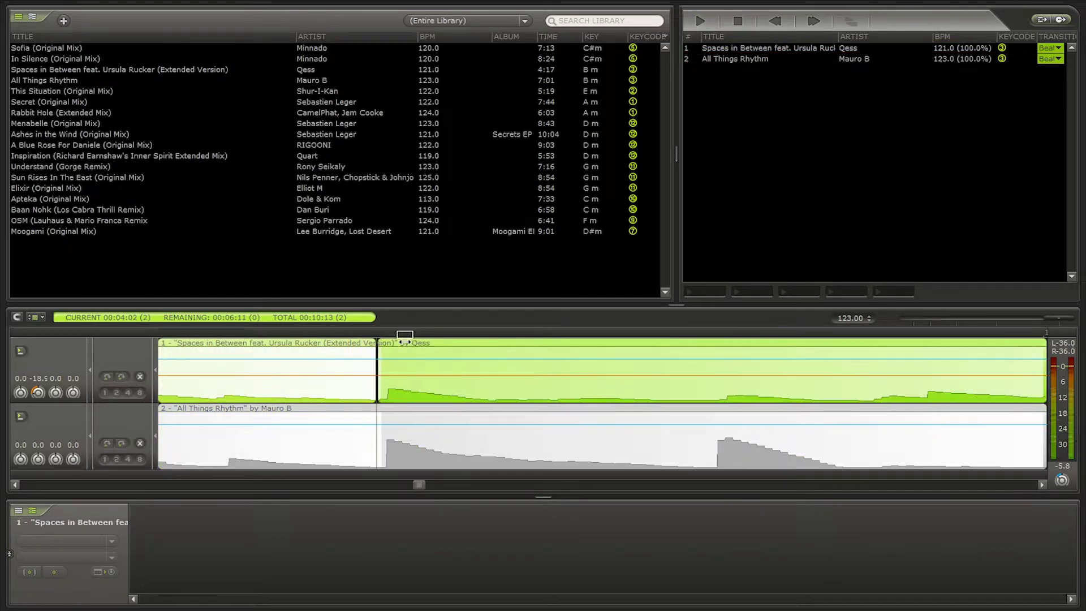
Split "Spaces in Between" at 18:0, where its beat meets the second track's kick.
scroll(404, 430, "down", 3)
left_click(409, 431)
scroll(477, 424, "up", 3)
scroll(339, 428, "down", 4)
scroll(432, 387, "up", 4)
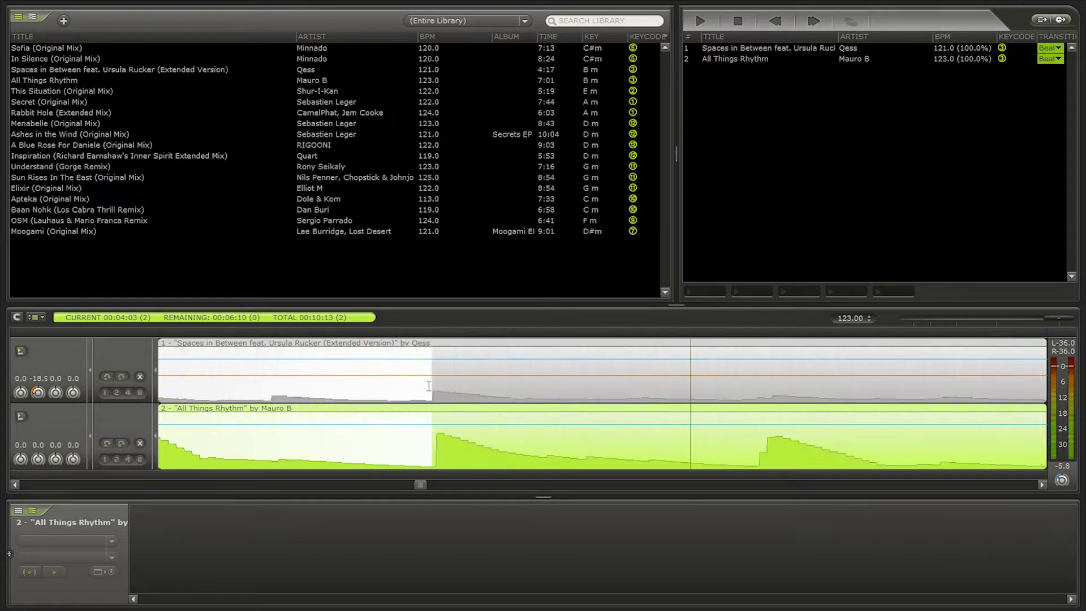
right_click(432, 387)
left_click(459, 331)
Split "Spaces in Between" at 18:2, in line with the kick of "All Things Rhythm".
left_click(456, 429)
scroll(478, 431, "down", 4)
left_click(477, 432)
scroll(477, 429, "up", 4)
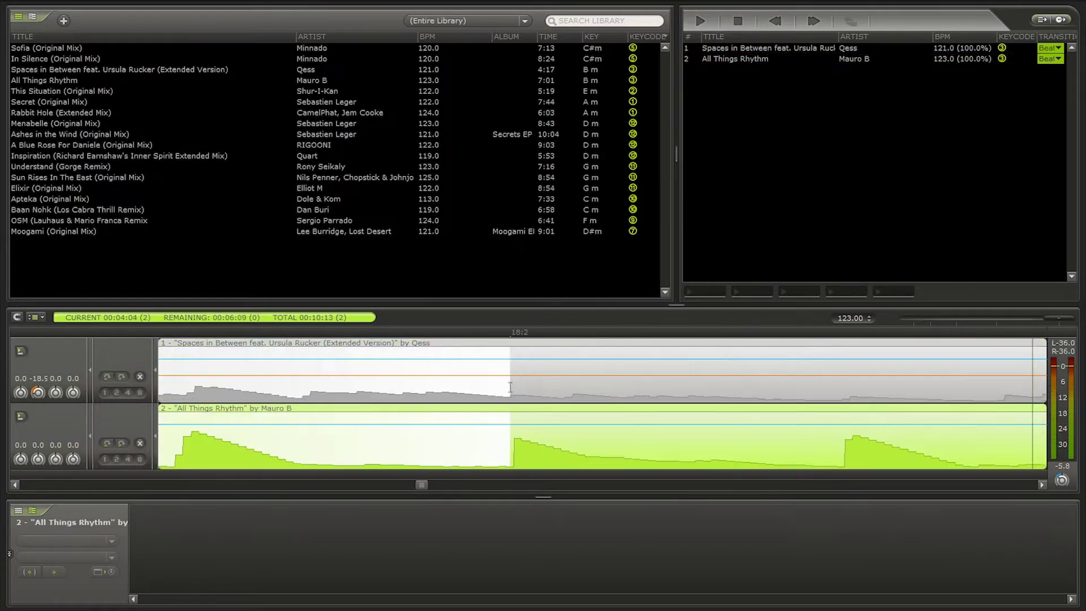
left_click(511, 390)
left_click(363, 443)
scroll(363, 444, "down", 4)
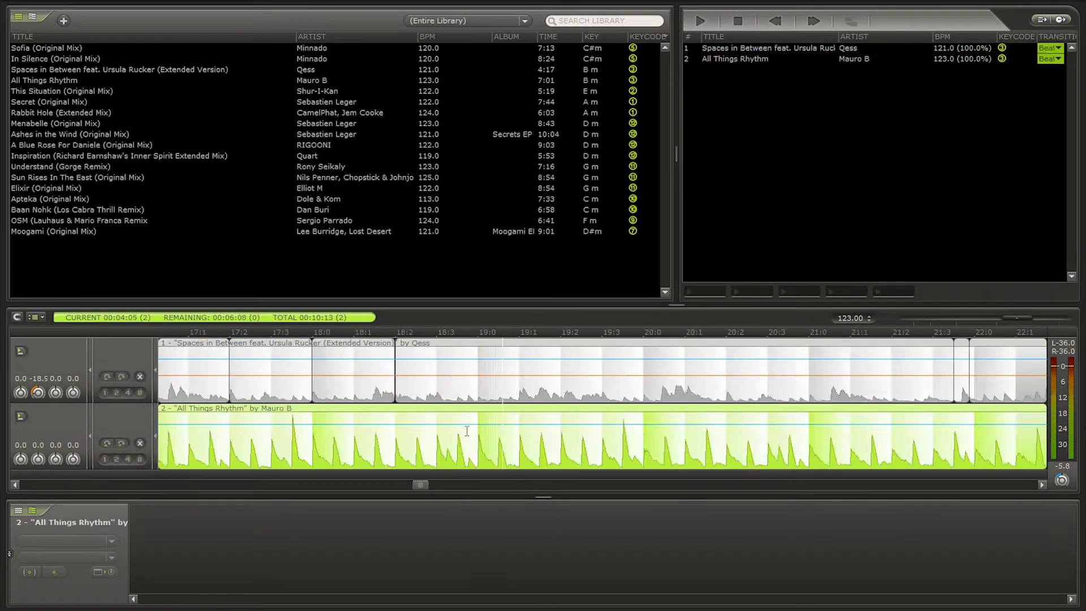
Split "Spaces in Between" at 19:0, nudge the following segment onto the second track's kick, and replay the passage.
scroll(468, 431, "up", 4)
left_click(648, 380)
left_click_drag(665, 342, 656, 342)
left_click(481, 431)
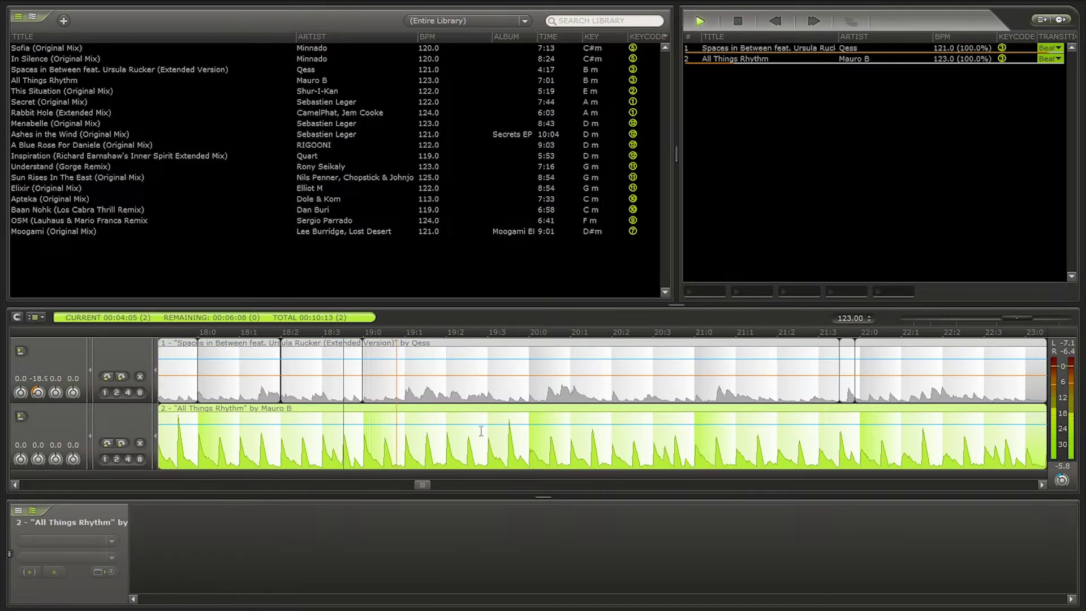
key("space")
Split "Spaces in Between" just before 20:2 and line up the following segment with the second track's kick.
left_click(594, 373)
scroll(596, 356, "up", 4)
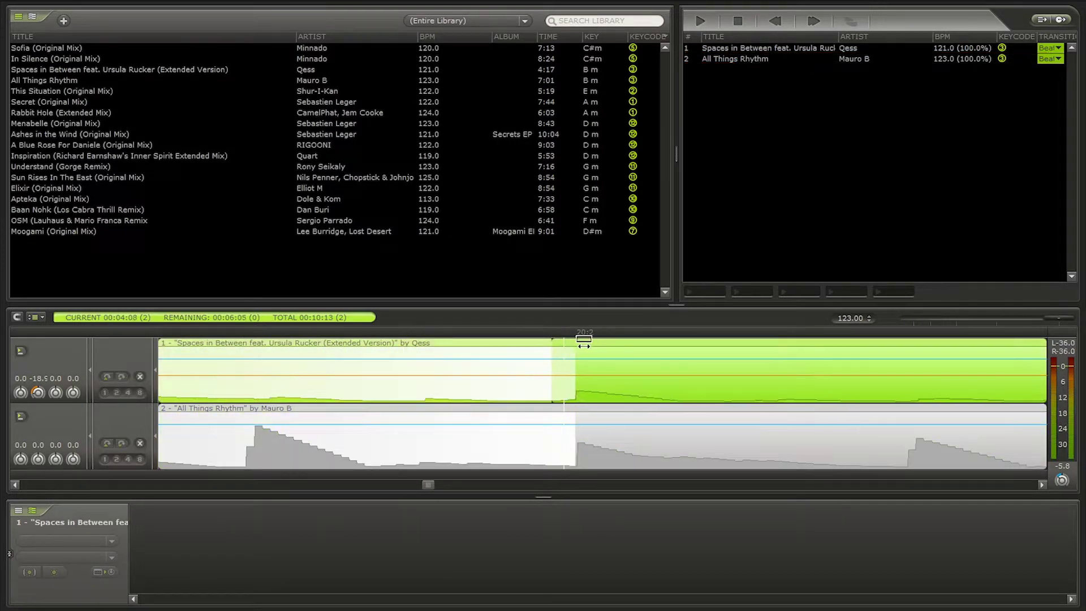
left_click(313, 379)
Play the mix on from 20:2 to 24:0 and compare the beats of both tracks, especially around 22:0.
key("space")
scroll(424, 416, "down", 4)
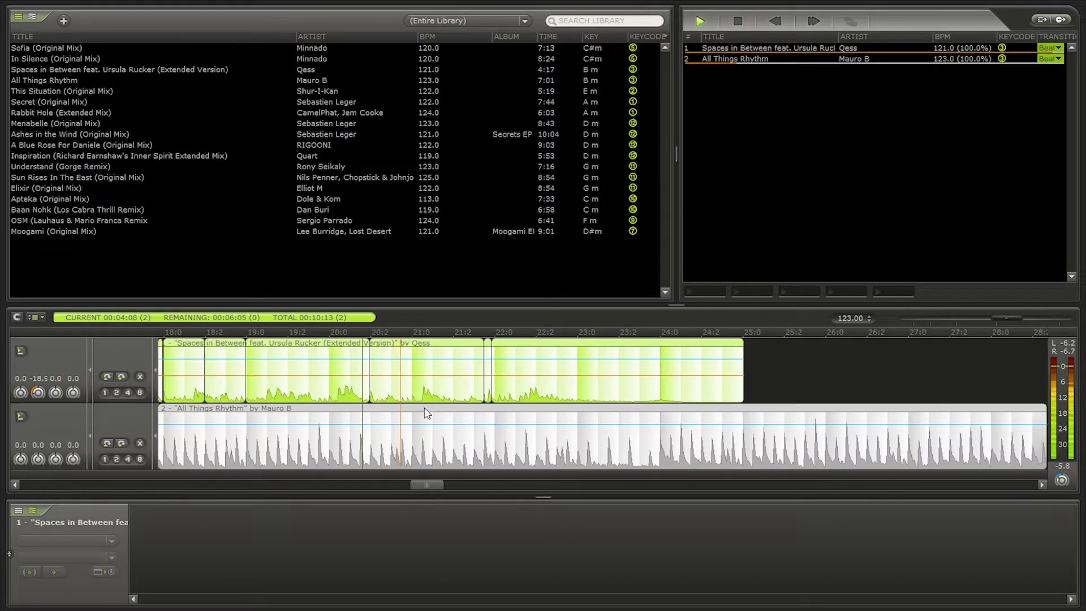
scroll(410, 418, "up", 3)
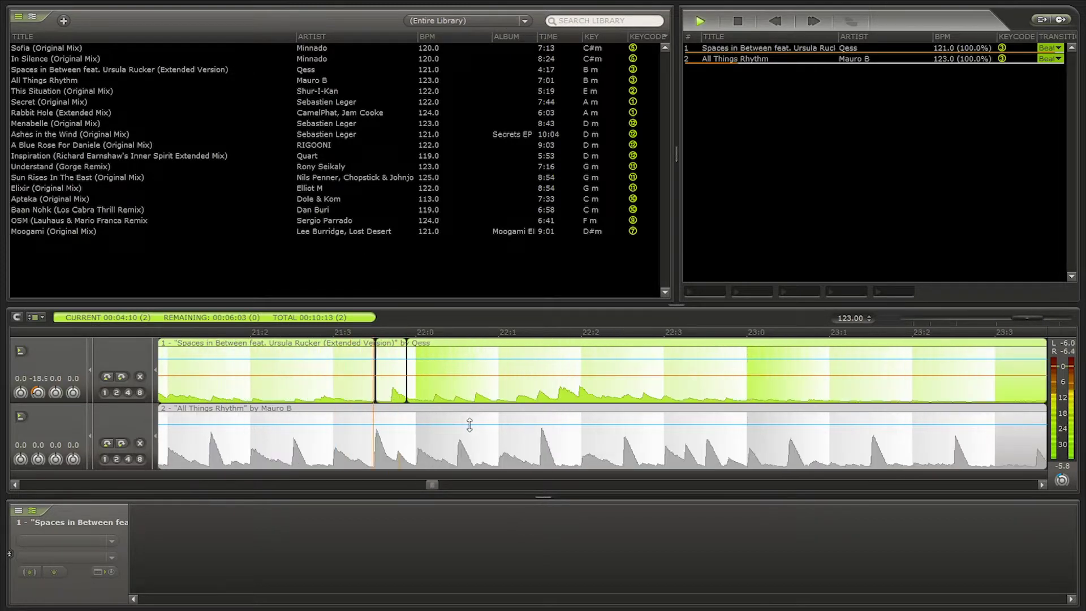
scroll(474, 426, "down", 2)
scroll(501, 429, "up", 2)
scroll(501, 429, "down", 6)
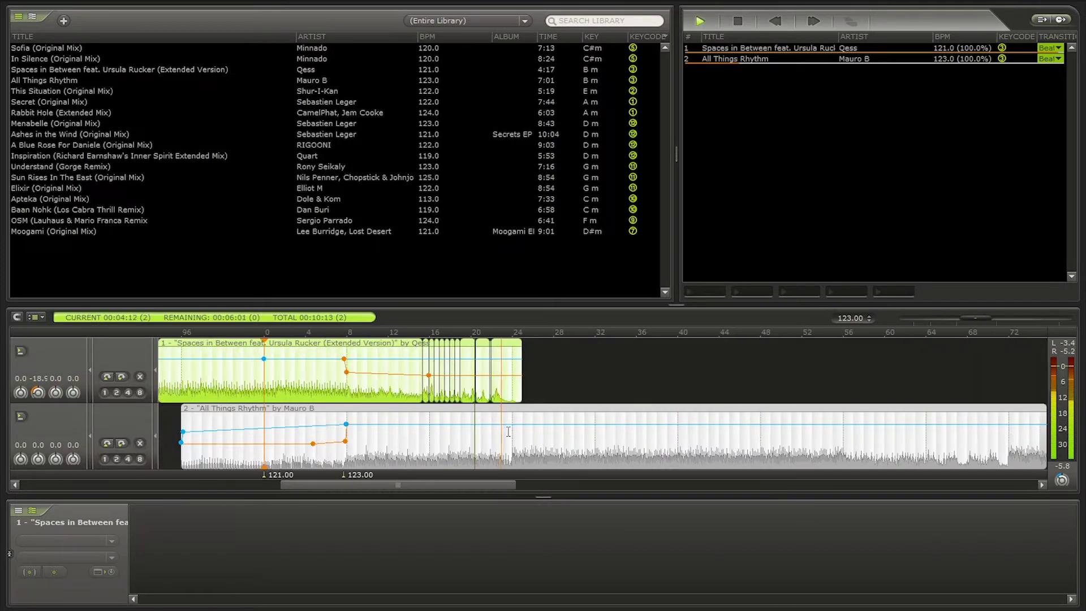
scroll(504, 430, "up", 6)
scroll(517, 433, "down", 1)
scroll(516, 434, "down", 2)
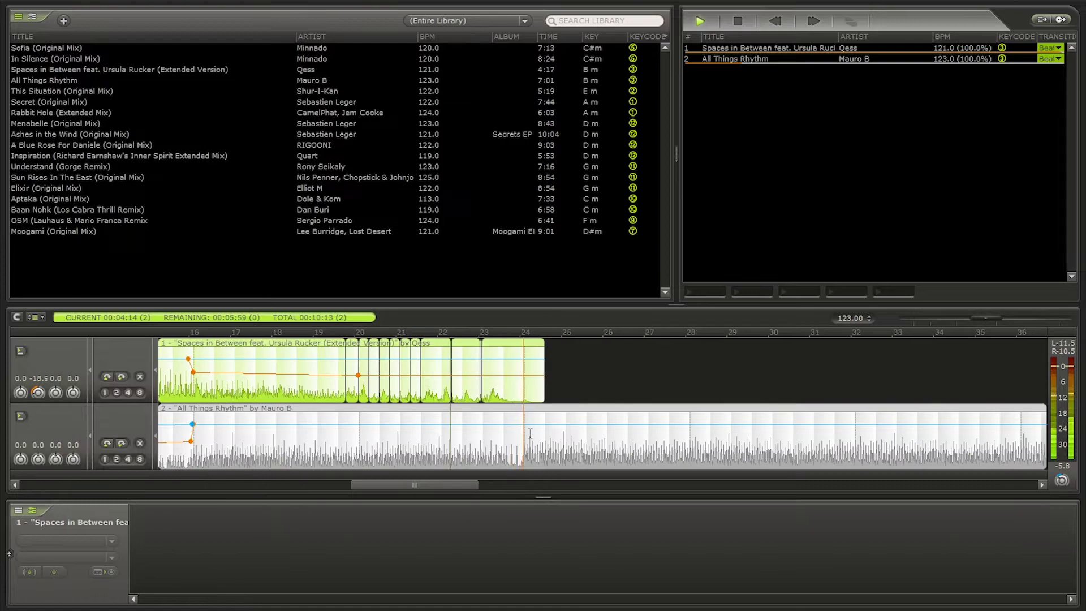
scroll(516, 433, "up", 2)
scroll(516, 433, "down", 2)
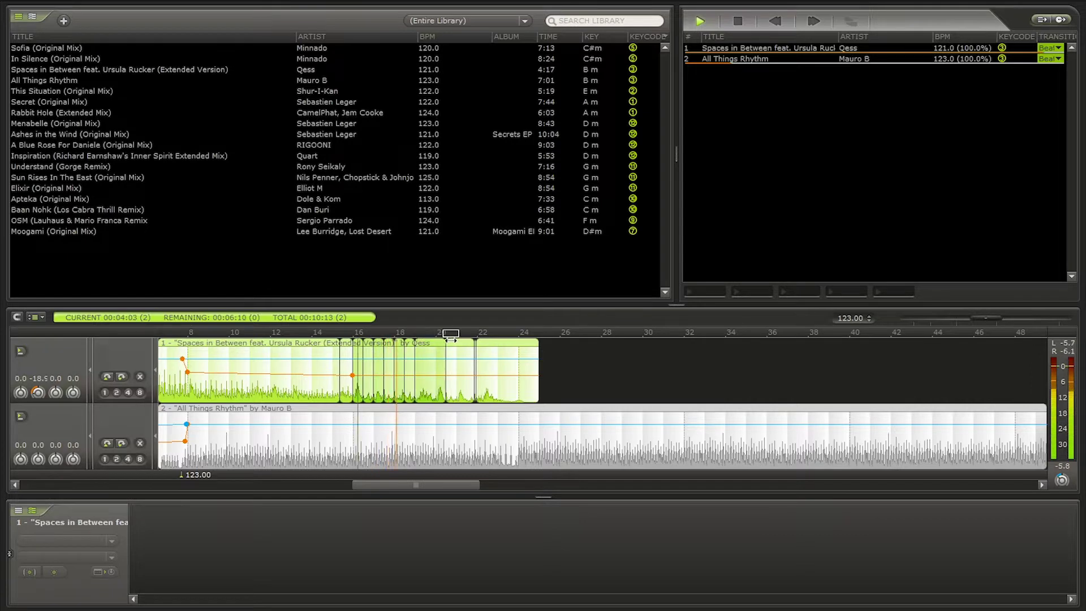
Replay the corrected segments from 16:0 and check the beat alignment up to 22:0.
scroll(476, 362, "up", 5)
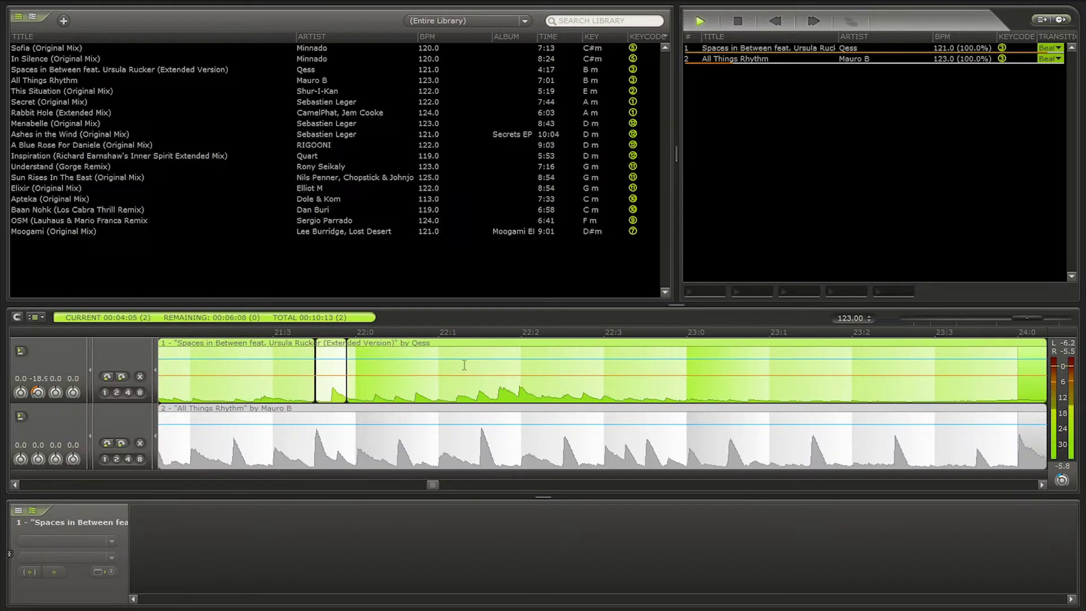
scroll(456, 360, "down", 6)
scroll(399, 371, "up", 4)
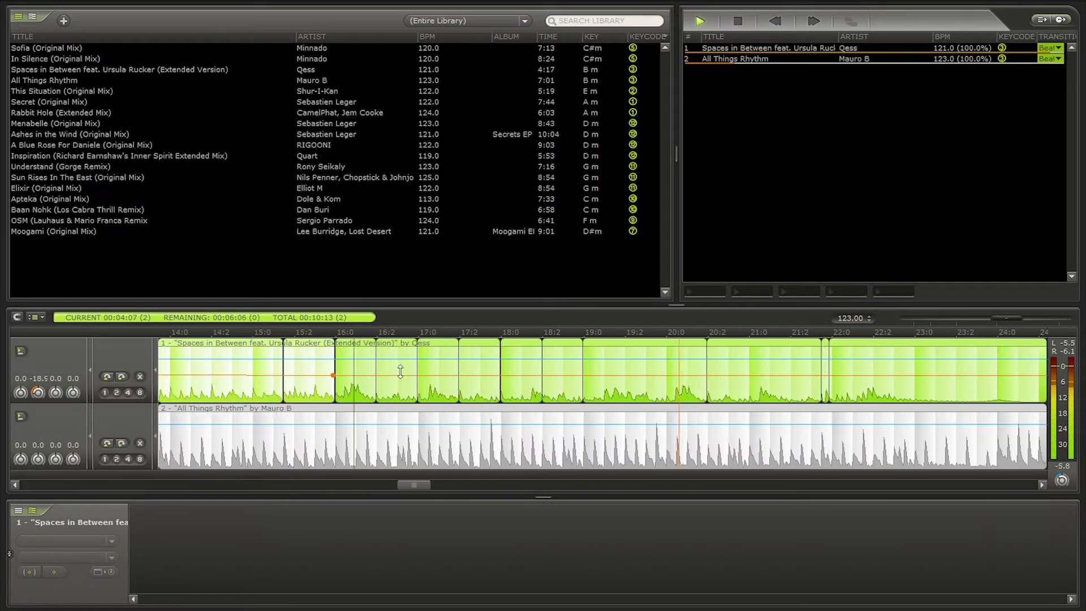
scroll(407, 370, "down", 3)
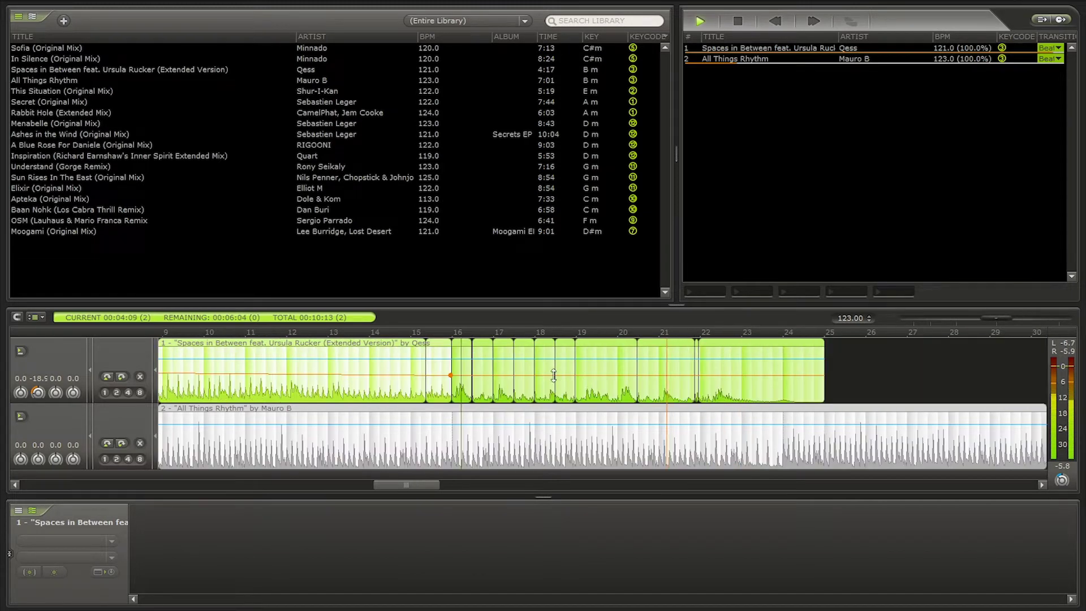
scroll(678, 394, "up", 3)
Turn on snapping and extend "Spaces in Between" by repeating its eight measures from 16:0 to 24:0.
left_click(17, 317)
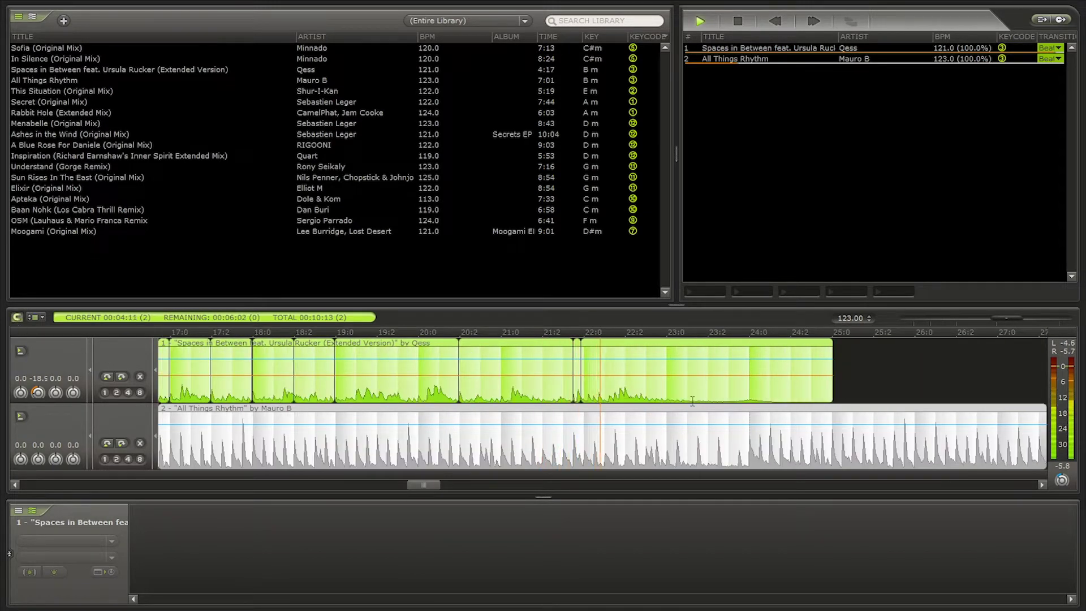
left_click(747, 389)
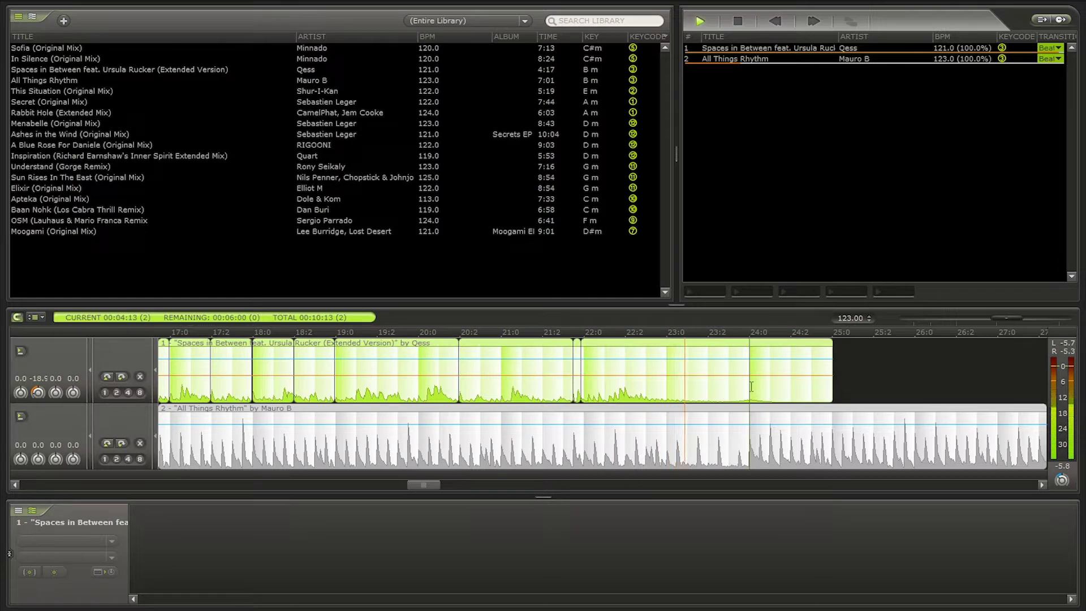
scroll(751, 387, "up", 1)
scroll(578, 429, "down", 4)
scroll(452, 429, "up", 3)
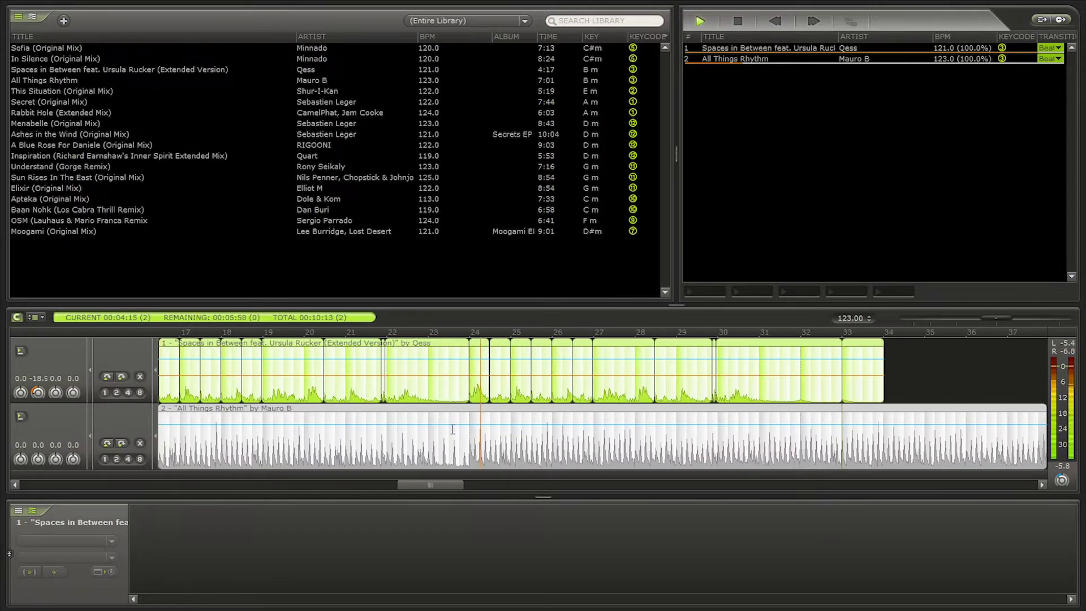
Add bass markers to "Spaces in Between" at 23:0 and 24:0, and lower the second one to about -29.5 dB.
right_click(440, 376)
left_click(480, 236)
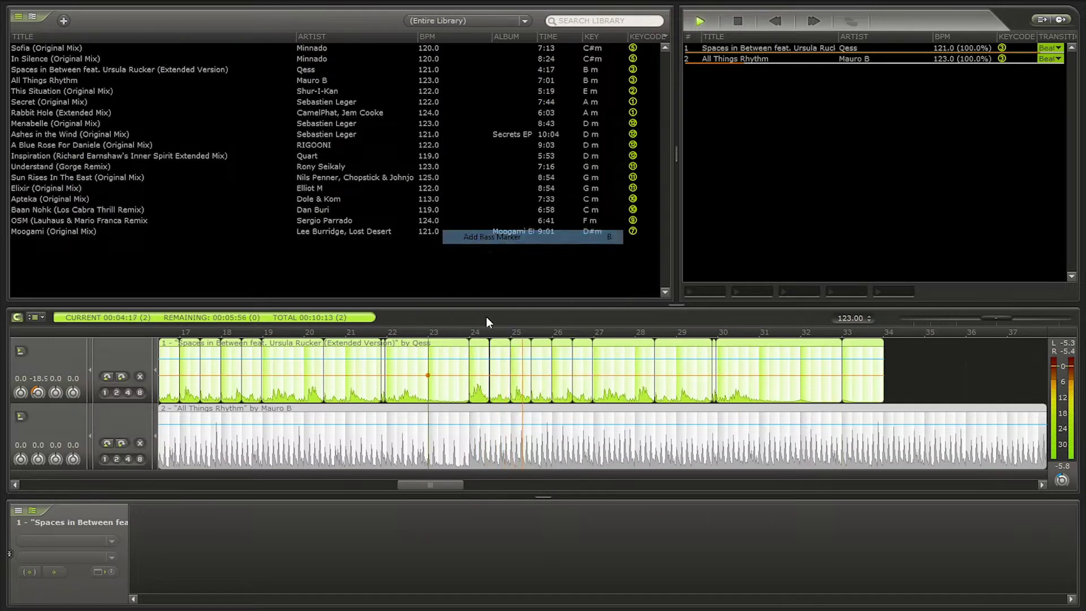
right_click(466, 374)
left_click(510, 240)
left_click_drag(470, 375, 469, 384)
Replay from 22:0 and nudge the "Spaces in Between" segment starting just before 22:0 slightly later onto the second track's beat.
double_click(381, 385)
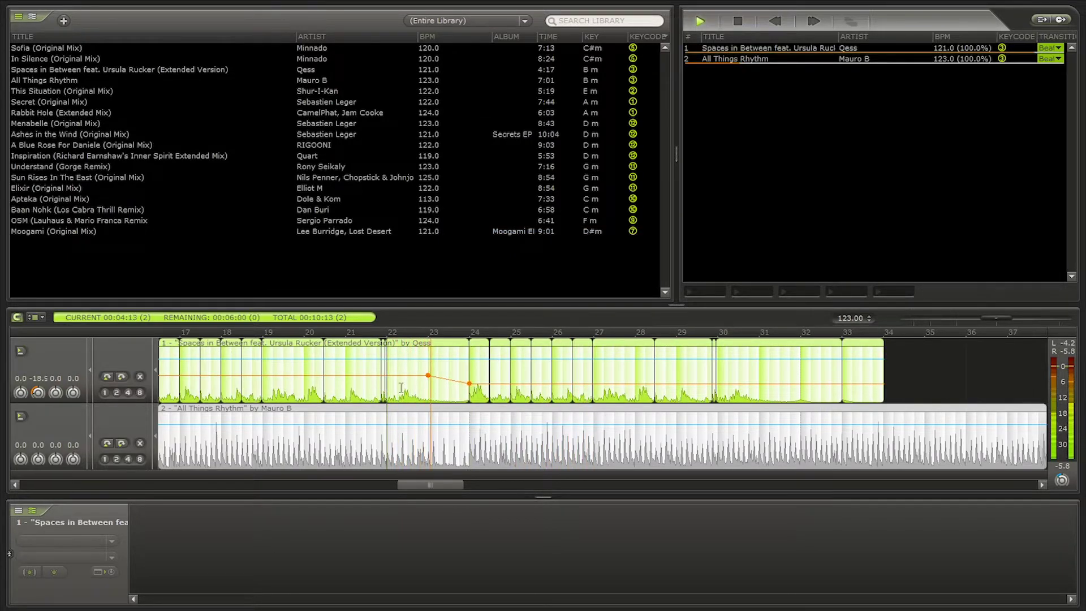
scroll(400, 415, "up", 5)
left_click_drag(428, 342, 399, 341)
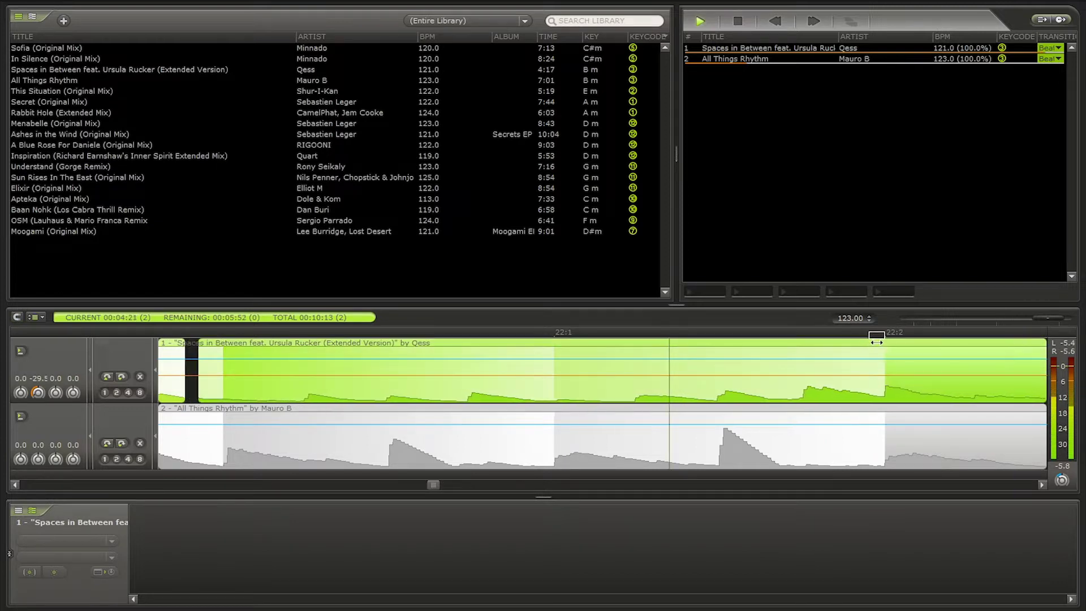
Listen to the repeated section around 28:0, and replay the mix from 21:0 to check the beats and bass drop.
scroll(459, 425, "down", 2)
scroll(375, 393, "down", 2)
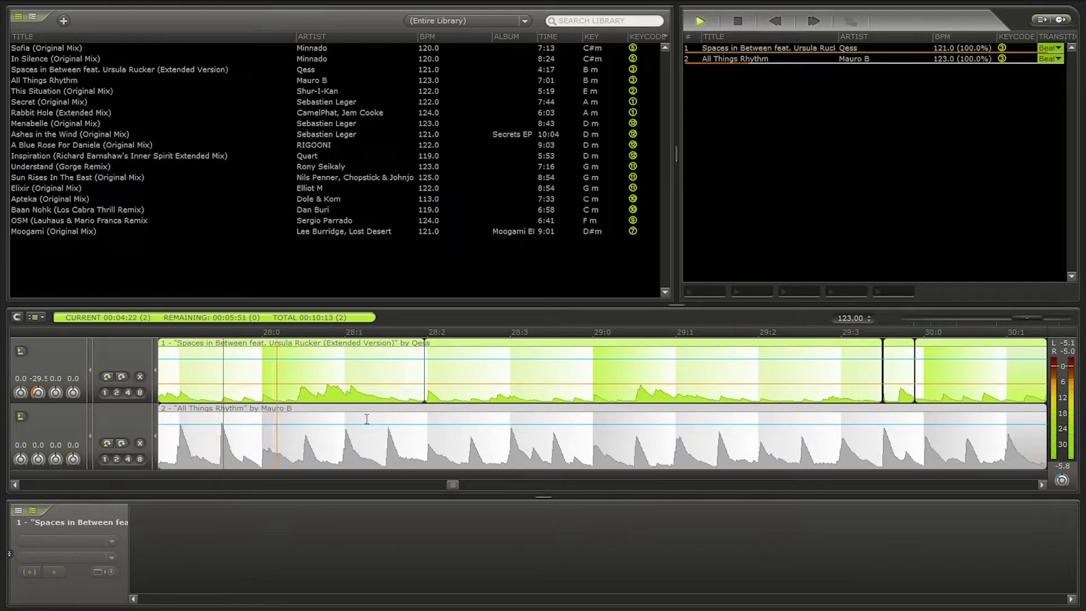
scroll(447, 427, "down", 2)
scroll(332, 430, "down", 1)
left_click(333, 435)
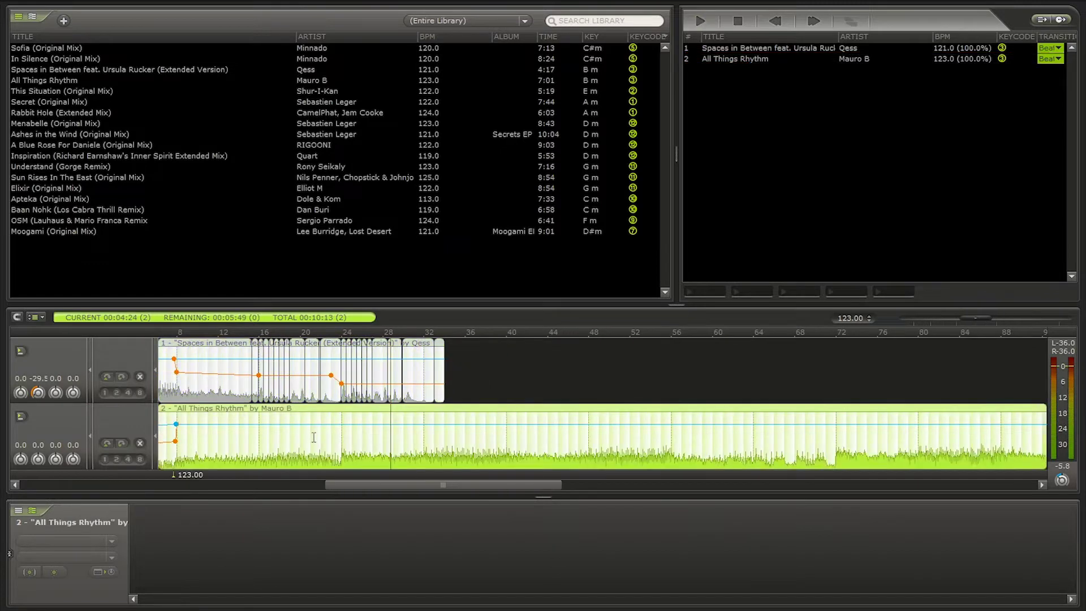
scroll(335, 444, "up", 3)
scroll(335, 443, "down", 1)
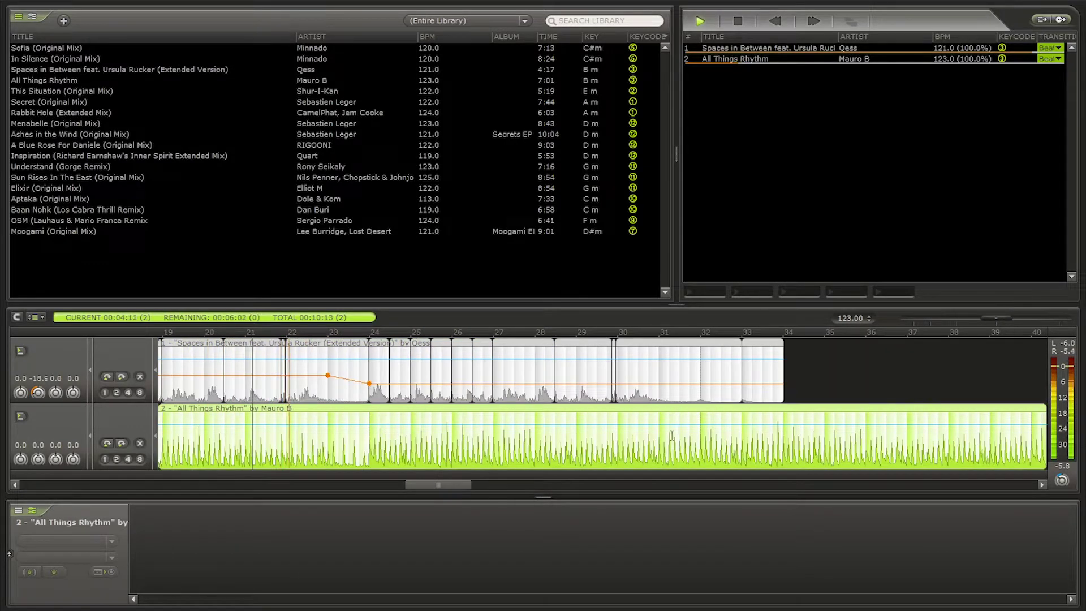
Nudge the repeated "Spaces in Between" segment starting just before 30:0 slightly later onto the second track's beat.
scroll(670, 434, "up", 2)
left_click(516, 375)
scroll(510, 373, "up", 2)
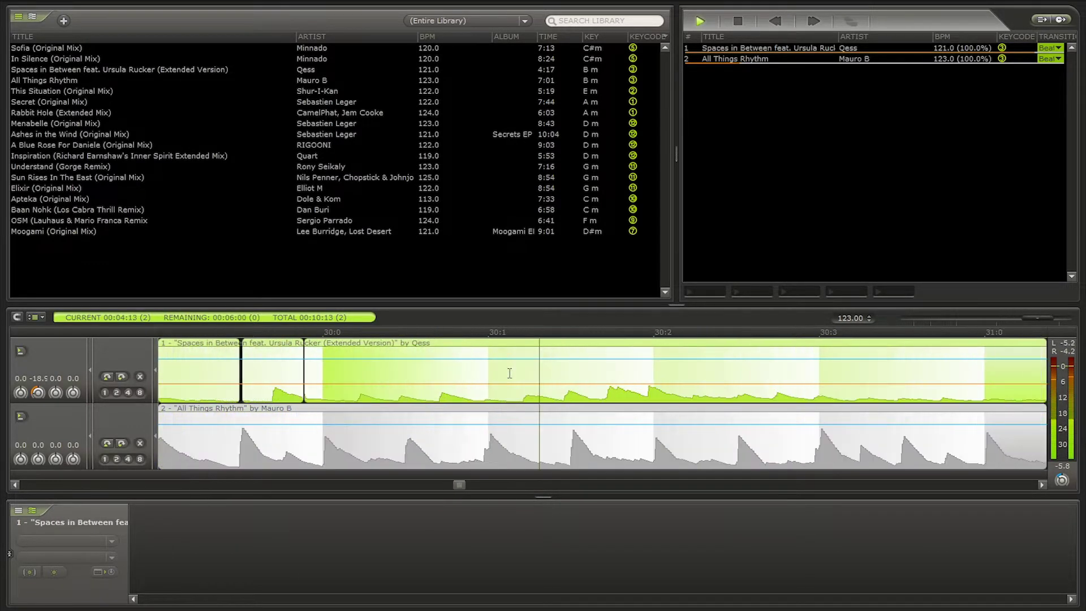
scroll(655, 374, "up", 2)
scroll(652, 347, "down", 5)
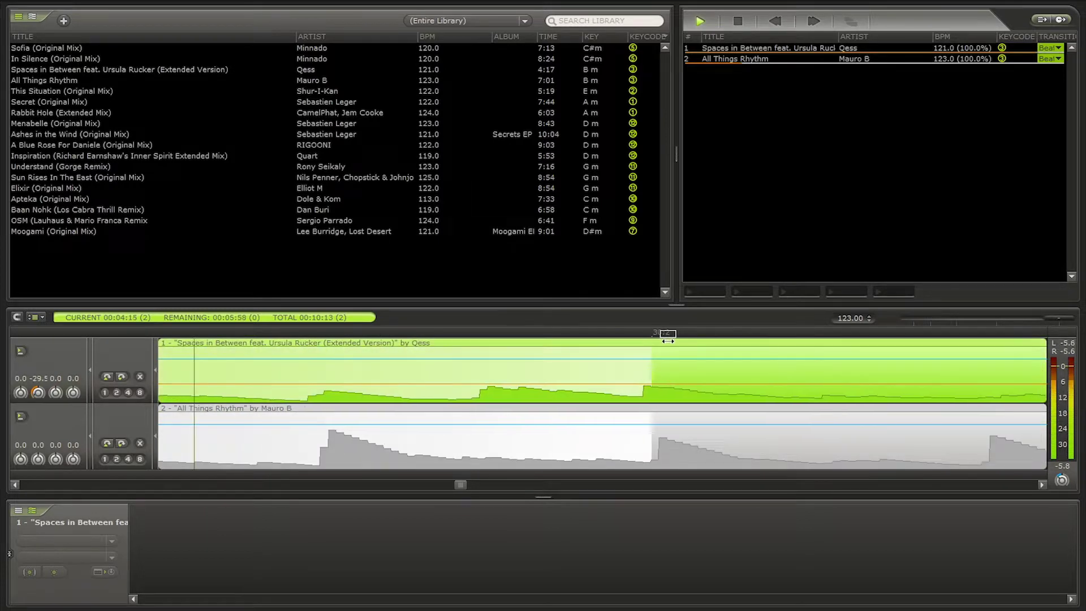
Add another bass marker to "Spaces in Between", move it to 30:0 and lower it to about -36.1 dB.
scroll(560, 415, "up", 1)
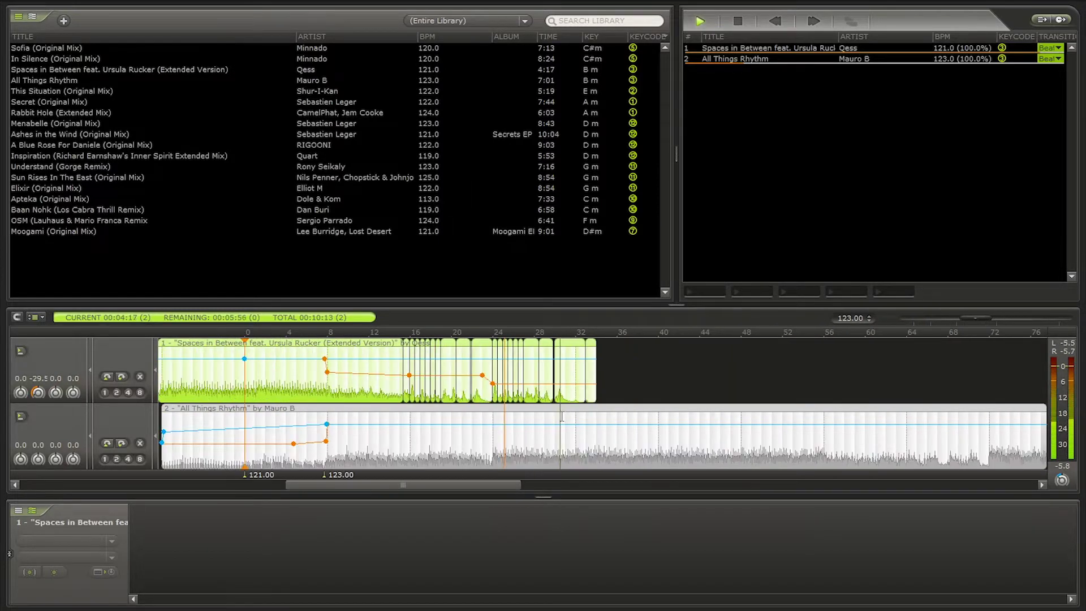
scroll(590, 376, "up", 1)
right_click(589, 376)
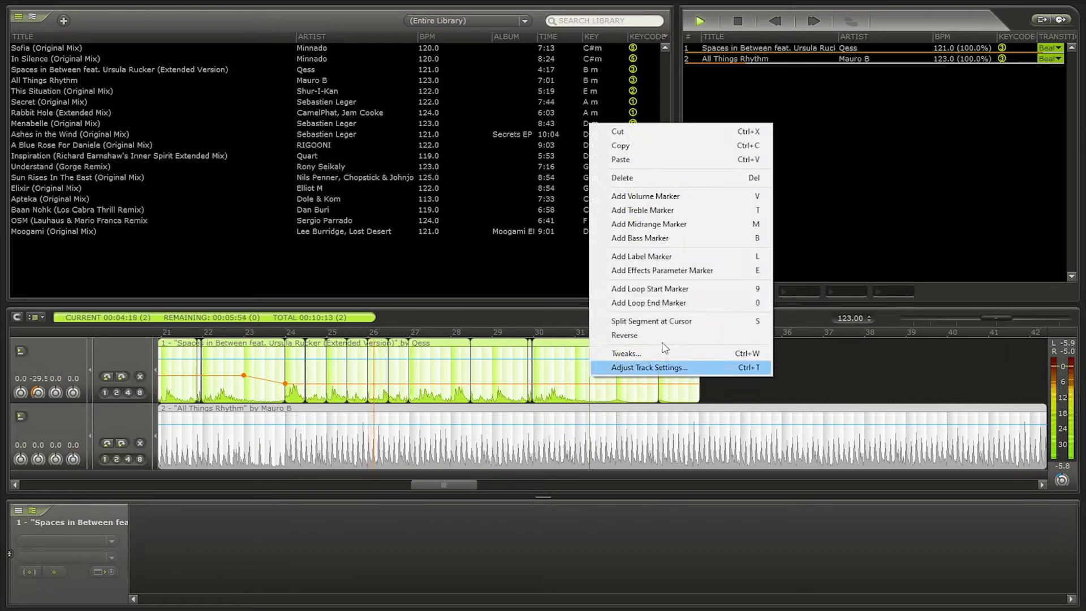
left_click(633, 238)
left_click_drag(561, 391, 532, 390)
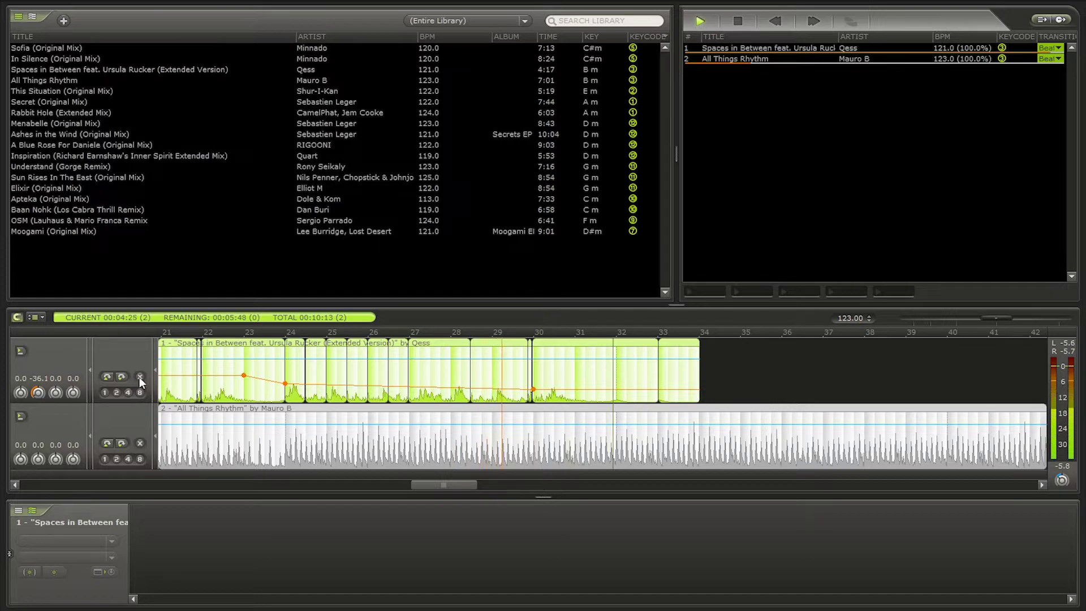
Extend "Spaces in Between" again by repeating its eight measures from 24:0 to 32:0.
left_click_drag(617, 403, 290, 350)
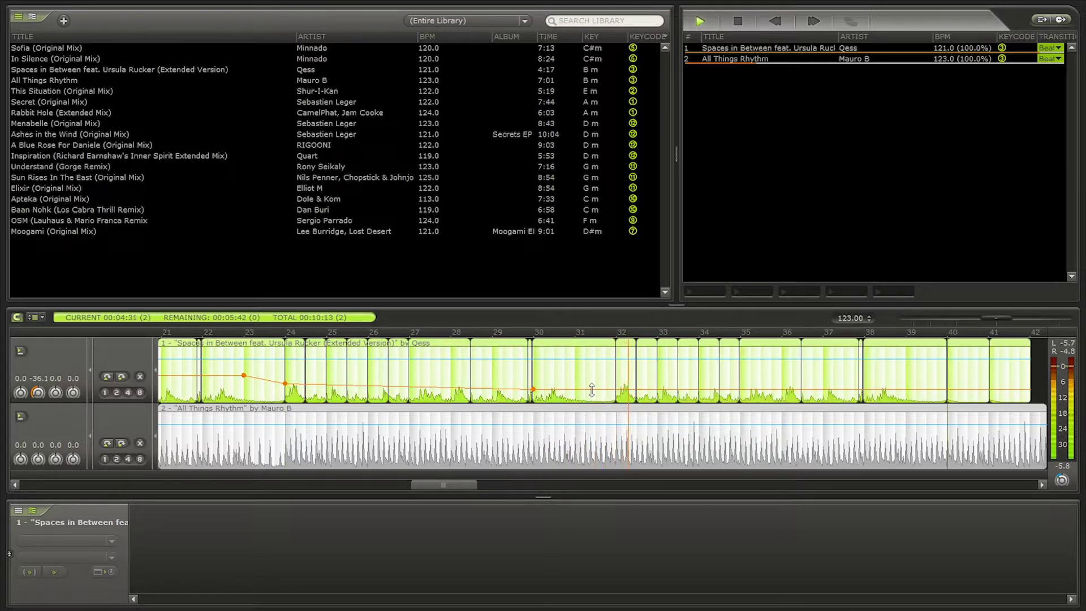
scroll(591, 389, "down", 2)
Add a bass marker to "Spaces in Between" just before 32:0 and lower it to about -46.7 dB.
right_click(525, 389)
left_click(568, 252)
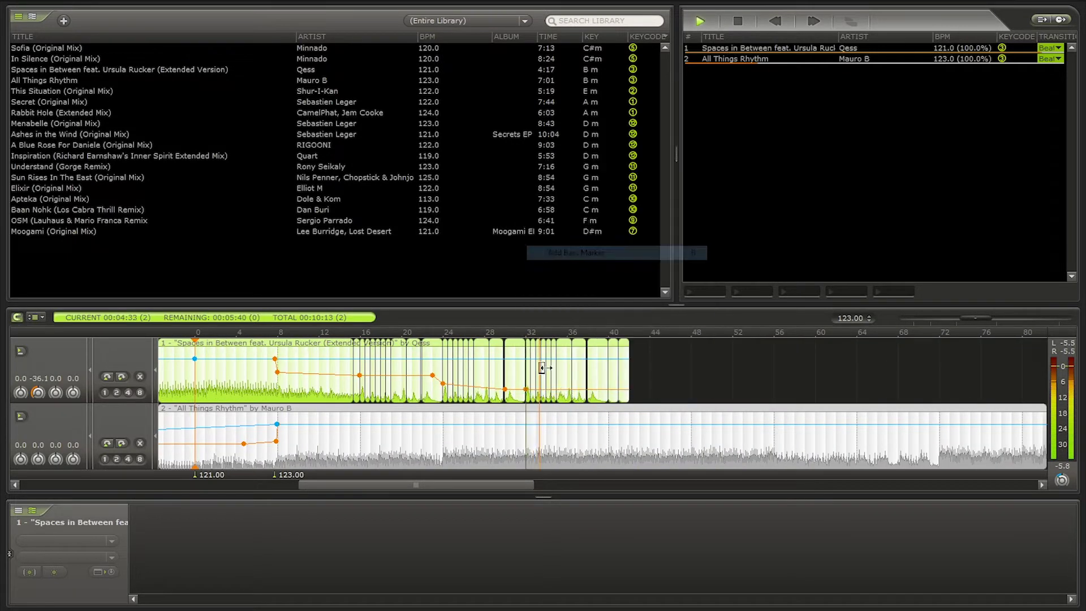
scroll(540, 420, "up", 3)
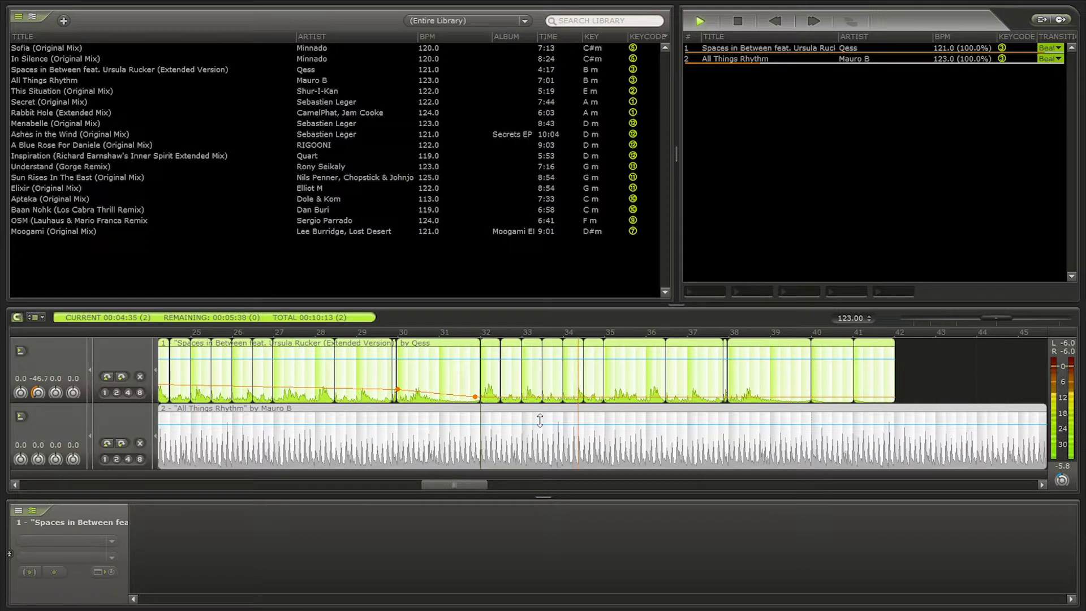
Replay the mix from 31:0 and check the bass reduction going into 32:0.
scroll(500, 424, "up", 3)
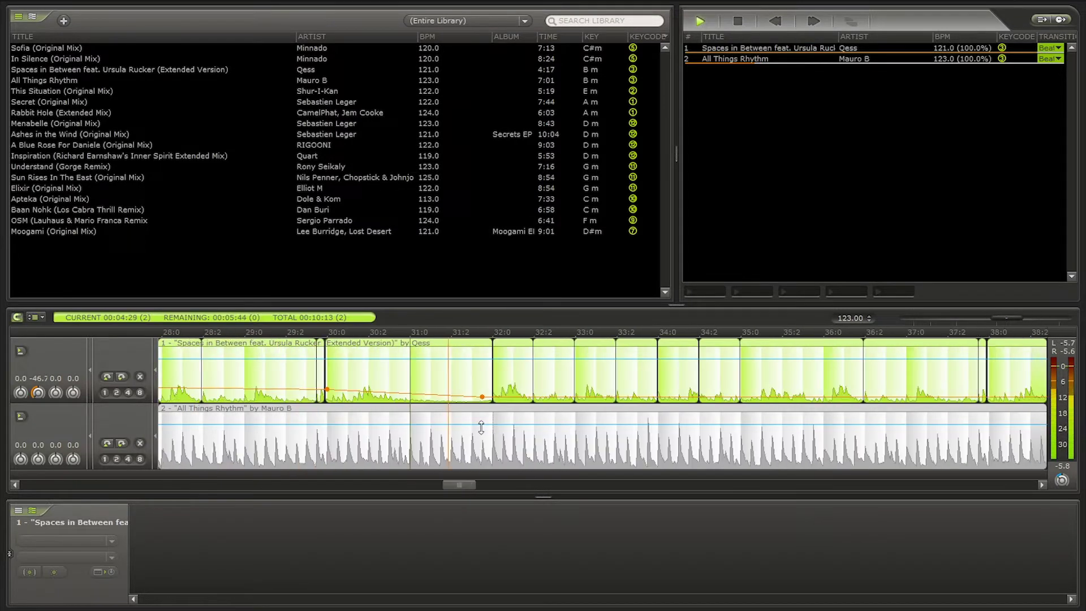
scroll(493, 432, "down", 6)
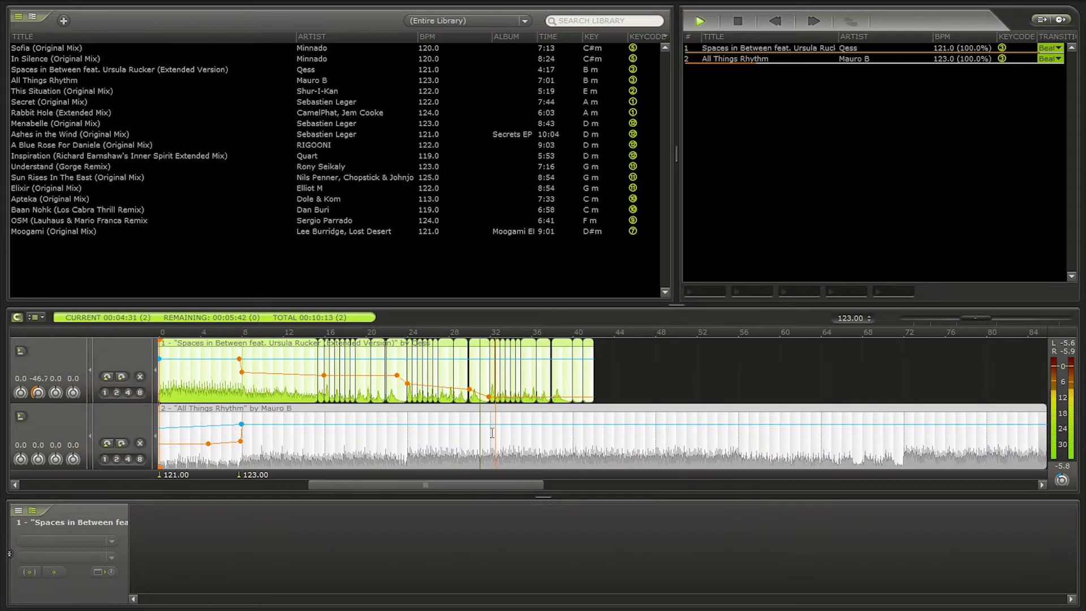
scroll(575, 430, "up", 4)
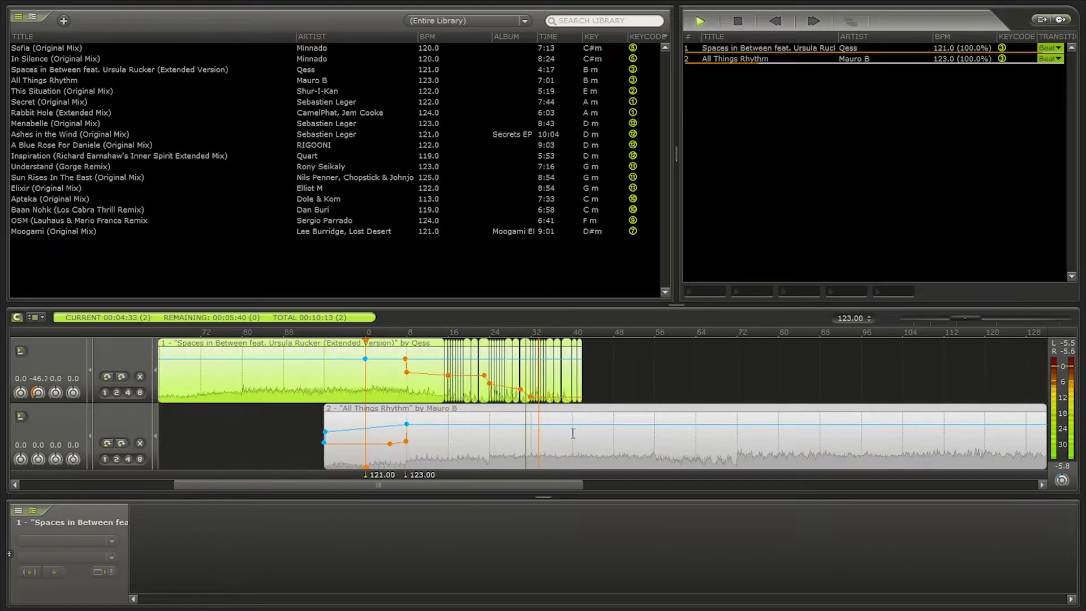
Fade out "Spaces in Between" with volume markers at 39:0 and its end at 42:0, lowering the last to about -13.9 dB.
left_click(602, 431)
right_click(735, 355)
left_click(765, 426)
left_click_drag(738, 359, 742, 371)
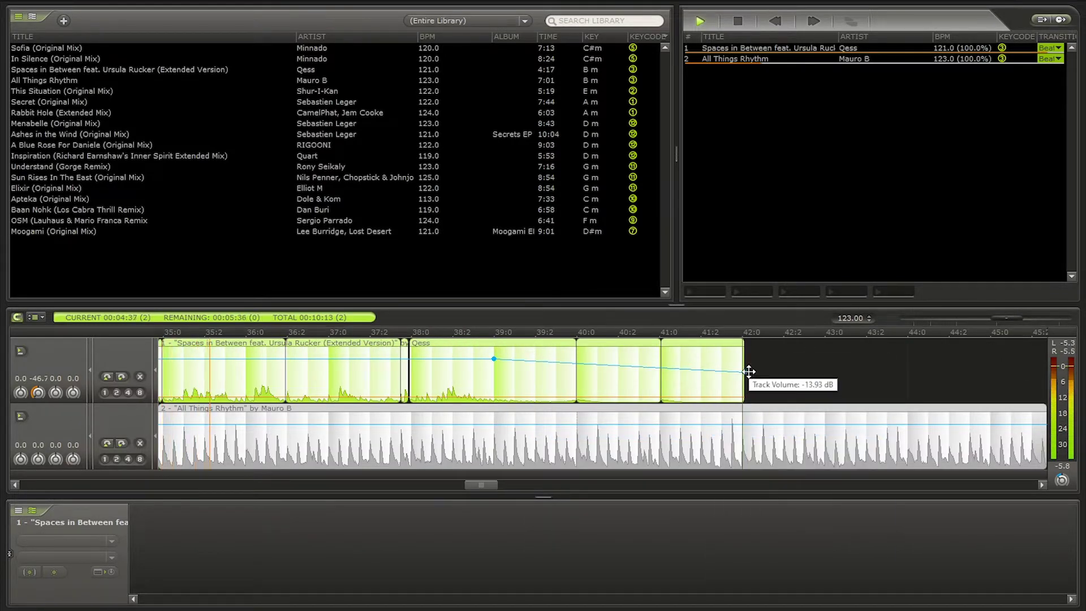
Play the complete transition from shortly before "All Things Rhythm" begins.
scroll(648, 469, "down", 5)
left_click(388, 375)
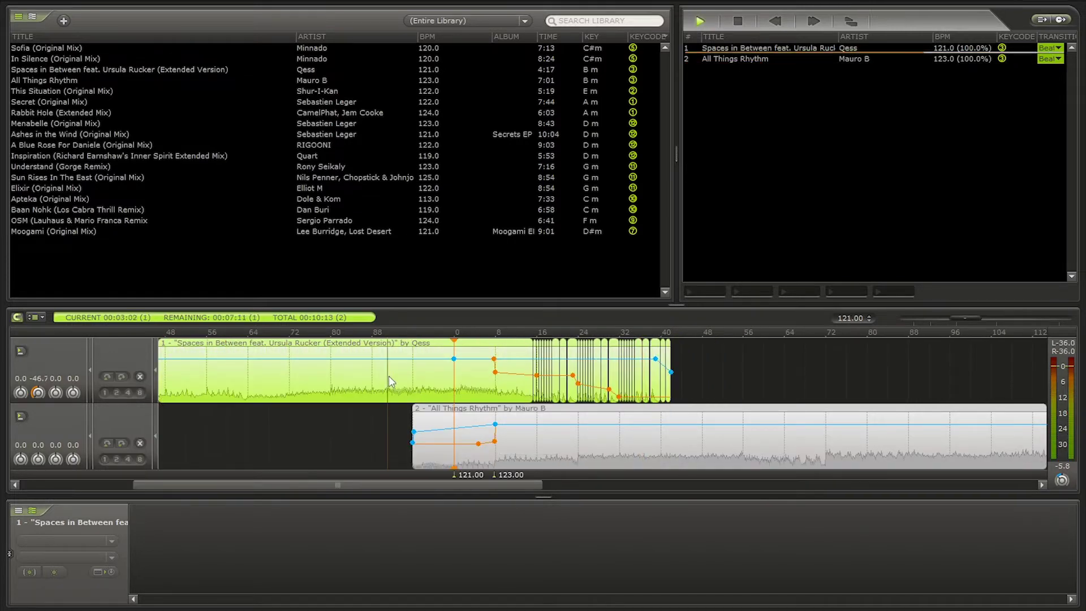
Add "This Situation (Original Mix)" from the library to the mix as the third track.
scroll(420, 395, "down", 3)
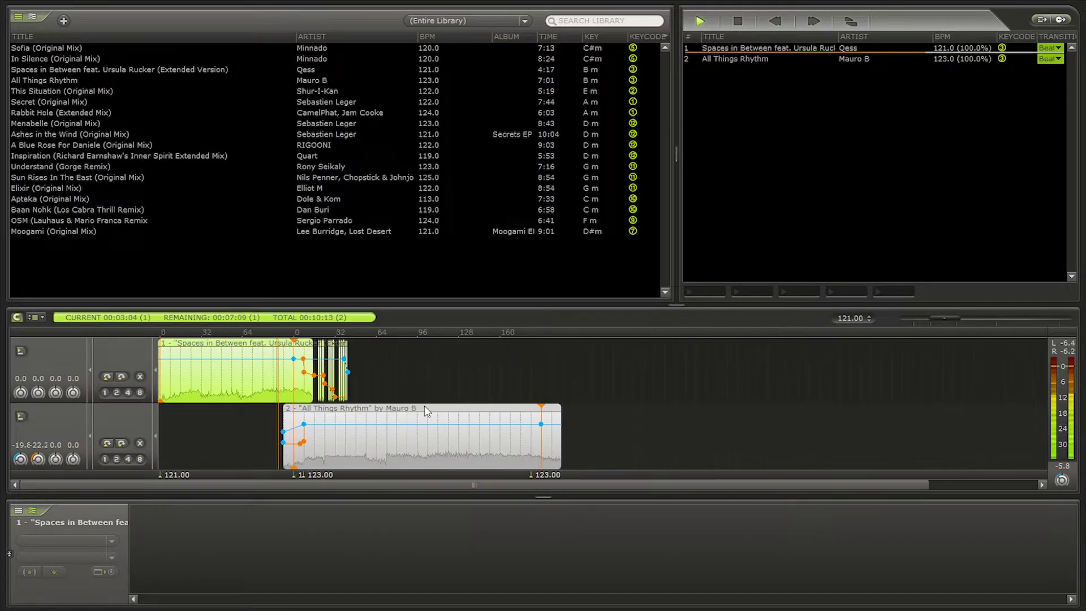
left_click(196, 94)
left_click_drag(53, 96, 526, 367)
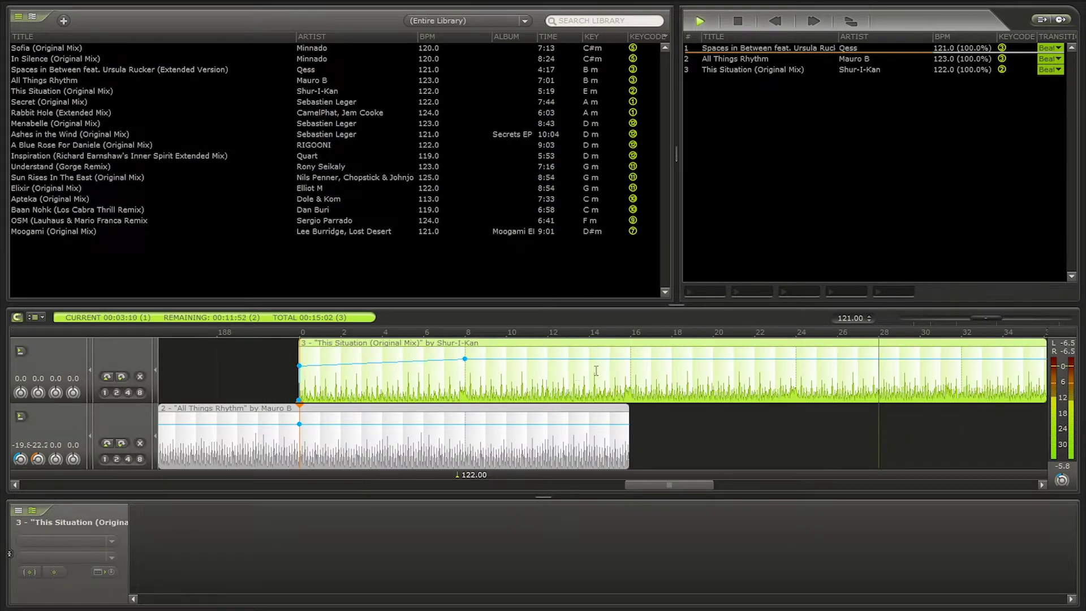
Delete the fade-out markers at the very end of "This Situation".
scroll(595, 370, "down", 2)
scroll(597, 371, "down", 1)
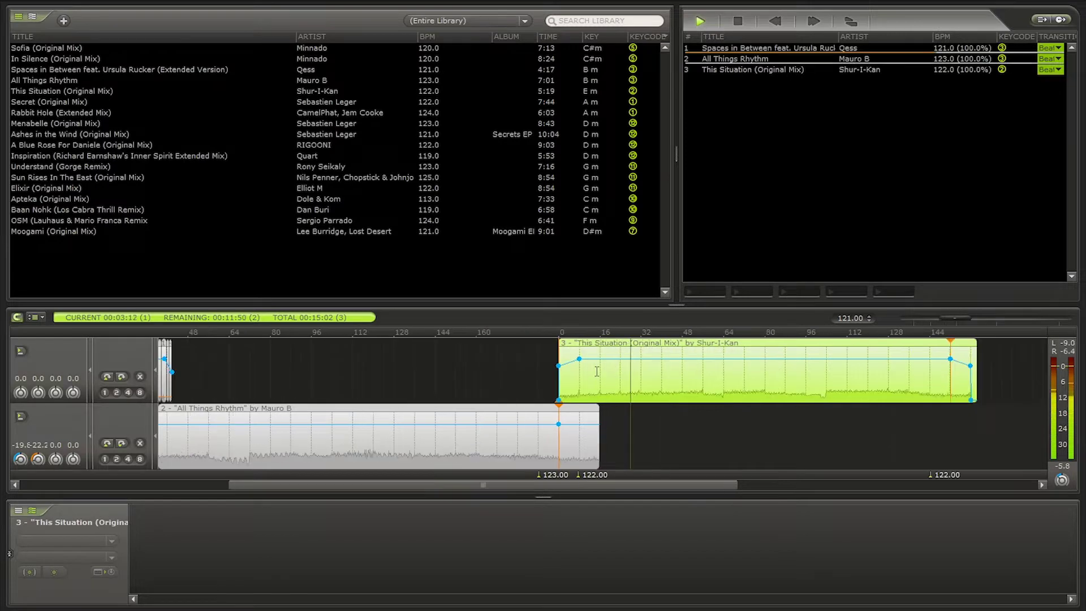
right_click(968, 399)
left_click(993, 422)
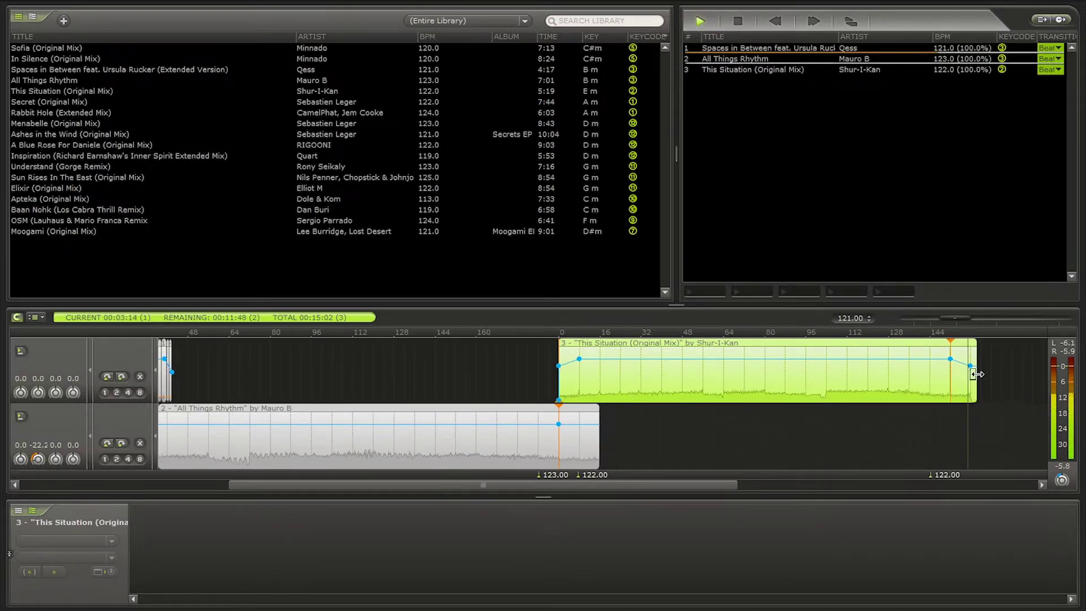
left_click(779, 432)
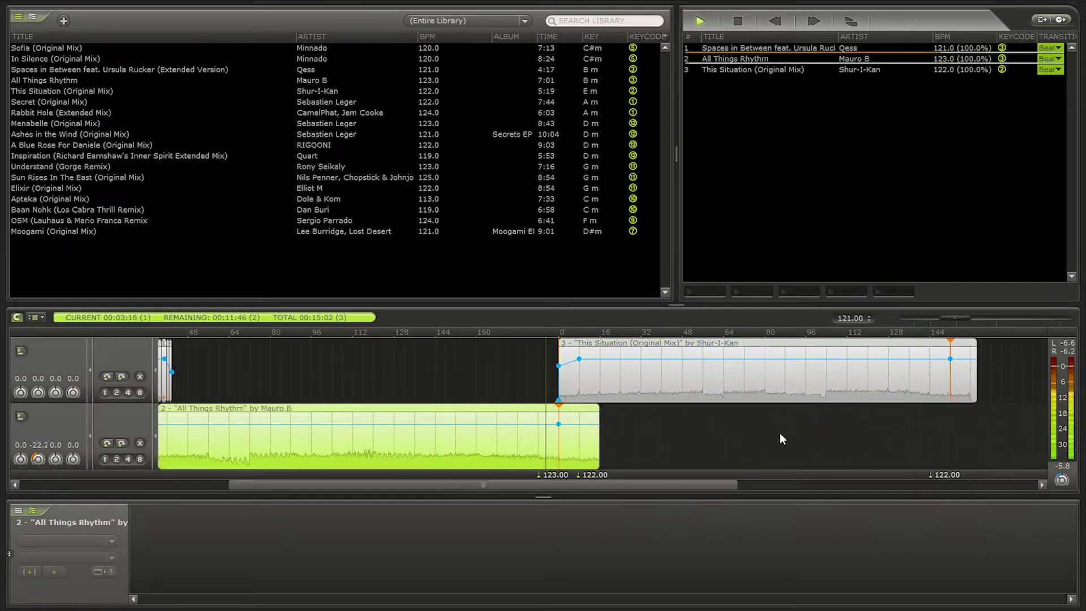
Solo "This Situation" and play its opening section from several points.
scroll(779, 432, "down", 1)
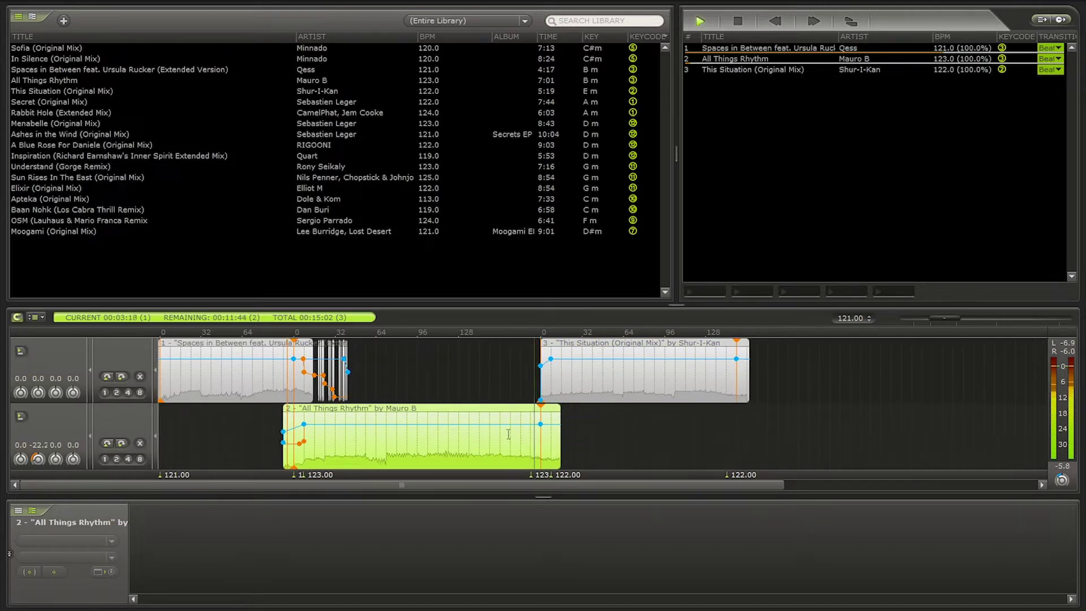
scroll(488, 438, "up", 2)
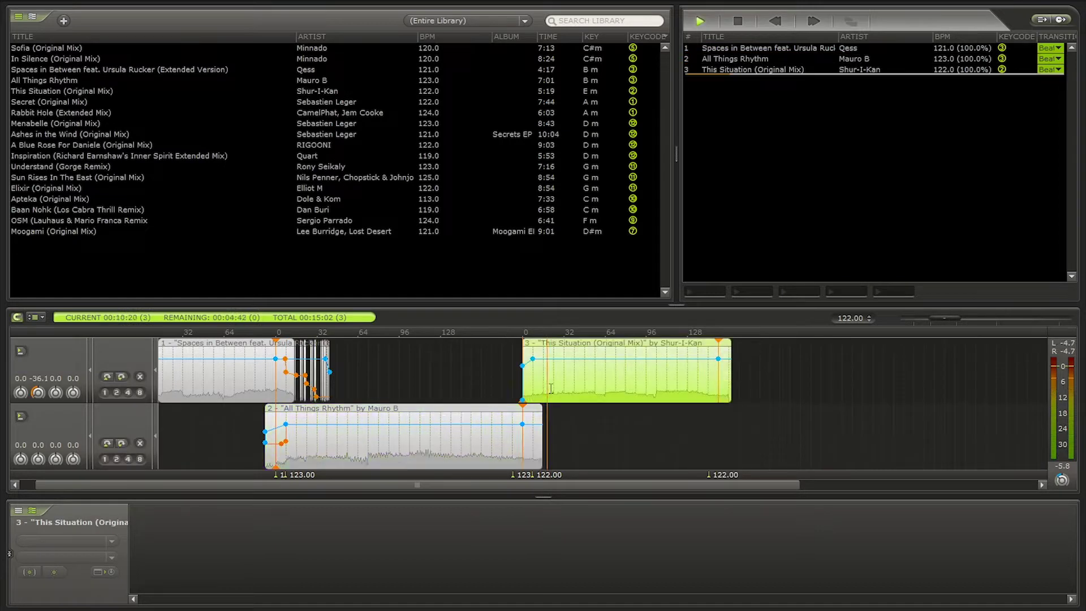
scroll(517, 386, "up", 2)
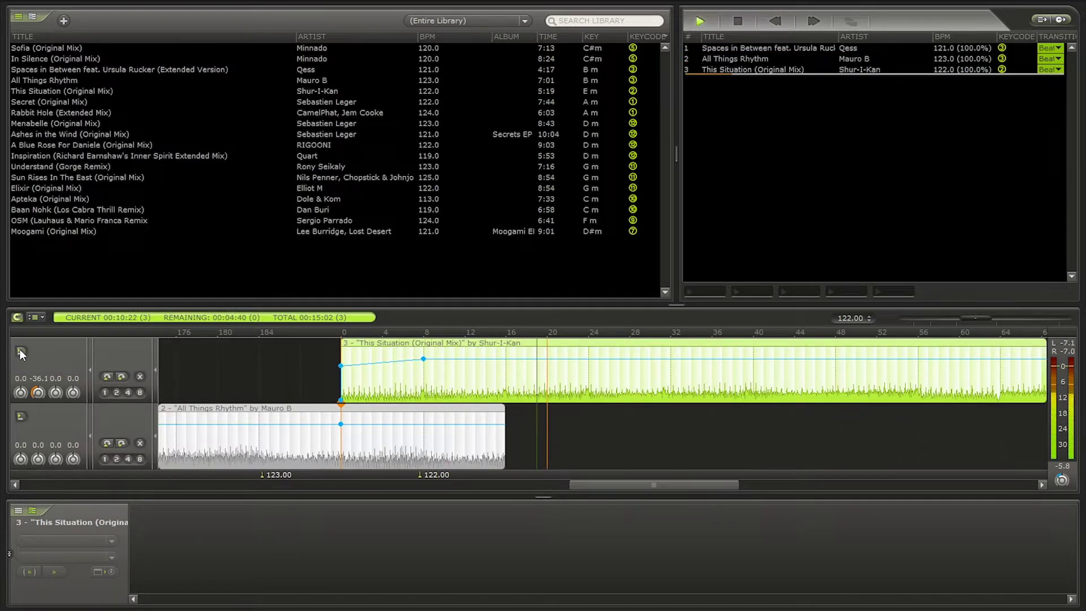
left_click(20, 351)
left_click(439, 366)
left_click(392, 381)
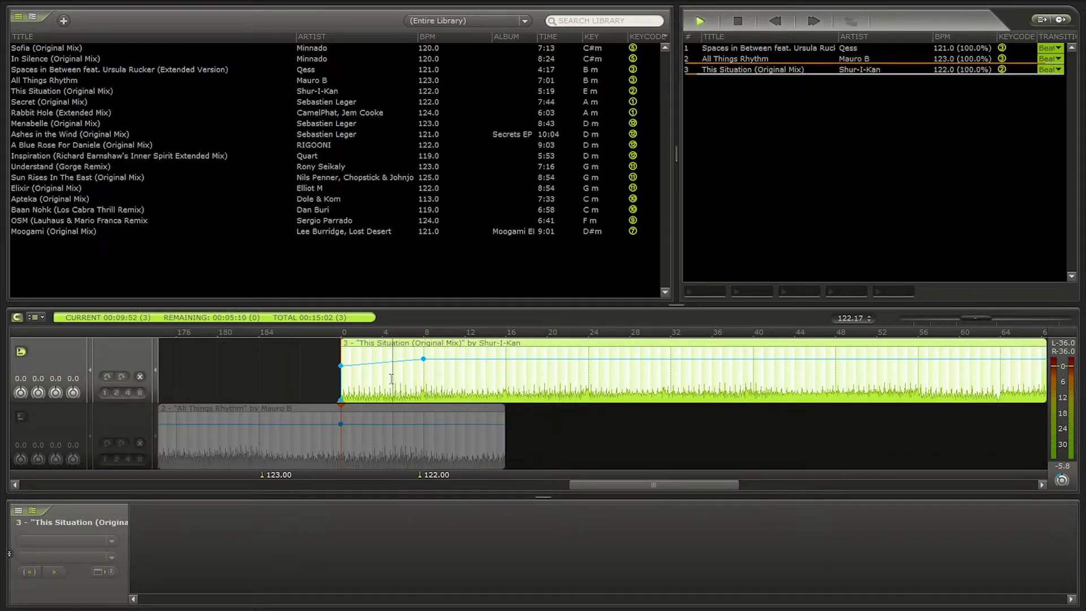
left_click(630, 382)
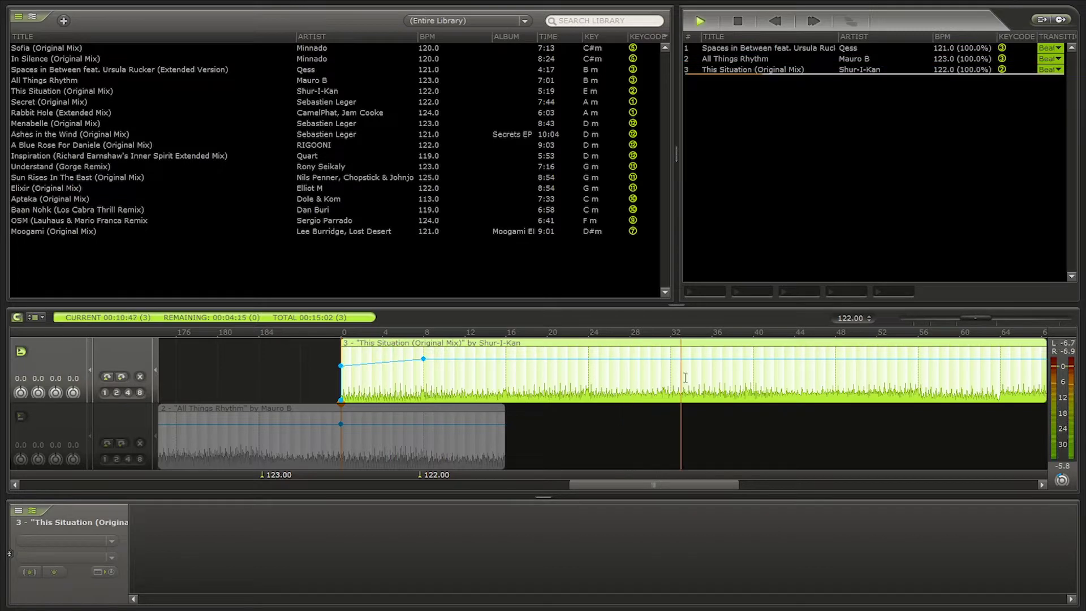
left_click(538, 381)
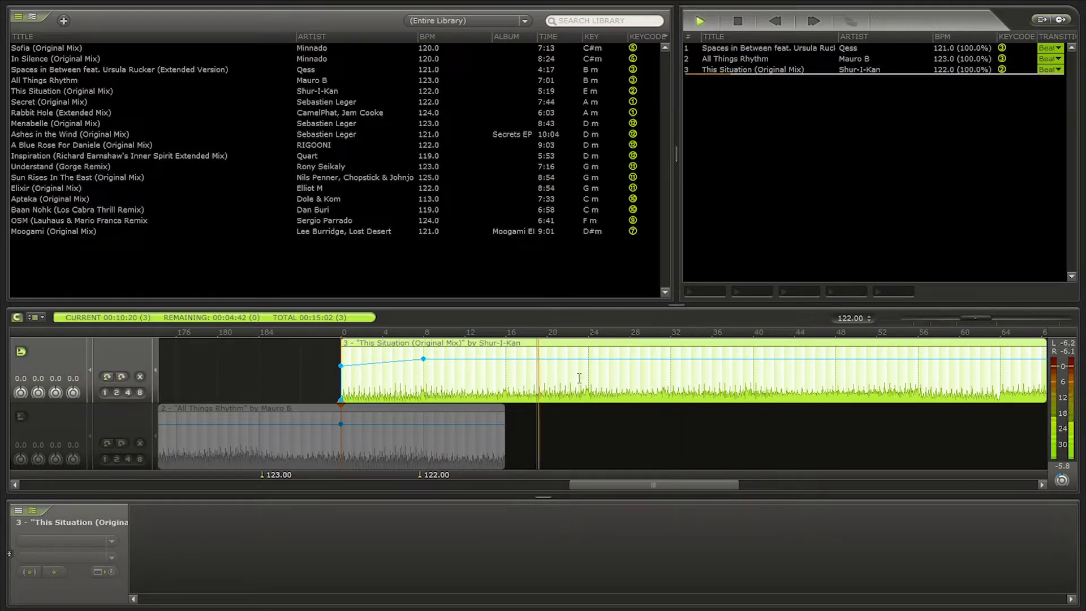
Switch the solo to "All Things Rhythm" and audition its closing section from several points.
key("space")
left_click(244, 446)
left_click(245, 446)
key("space")
scroll(648, 446, "down", 1)
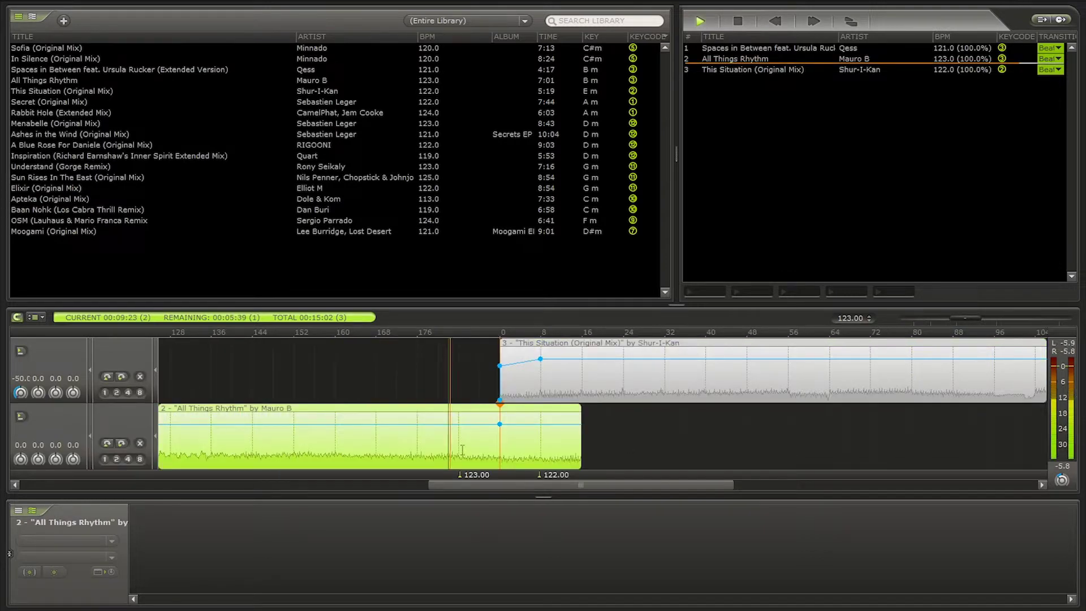
key("space")
scroll(497, 443, "up", 2)
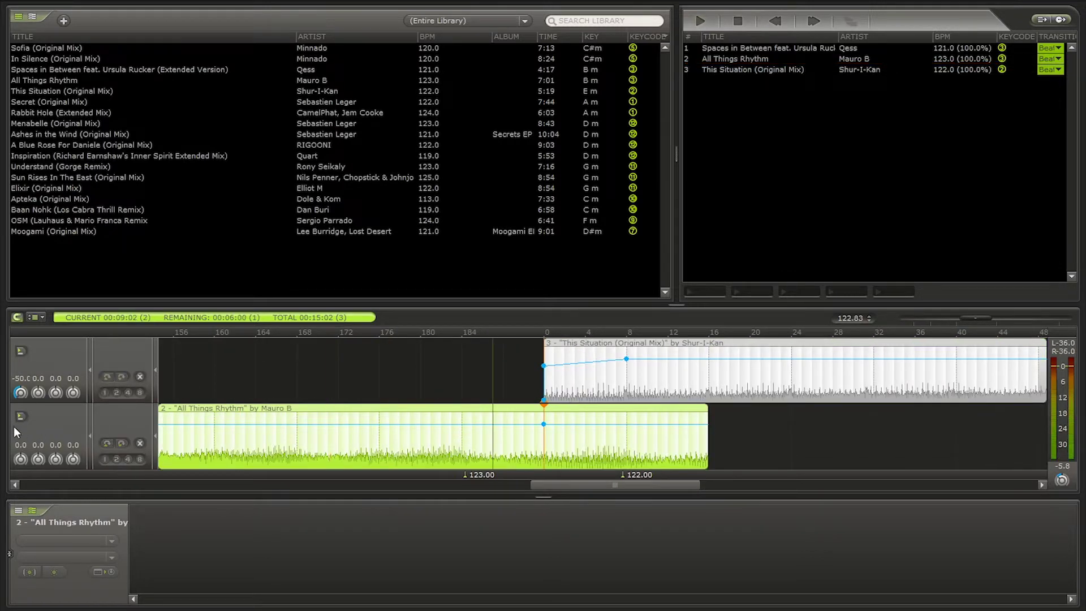
key("space")
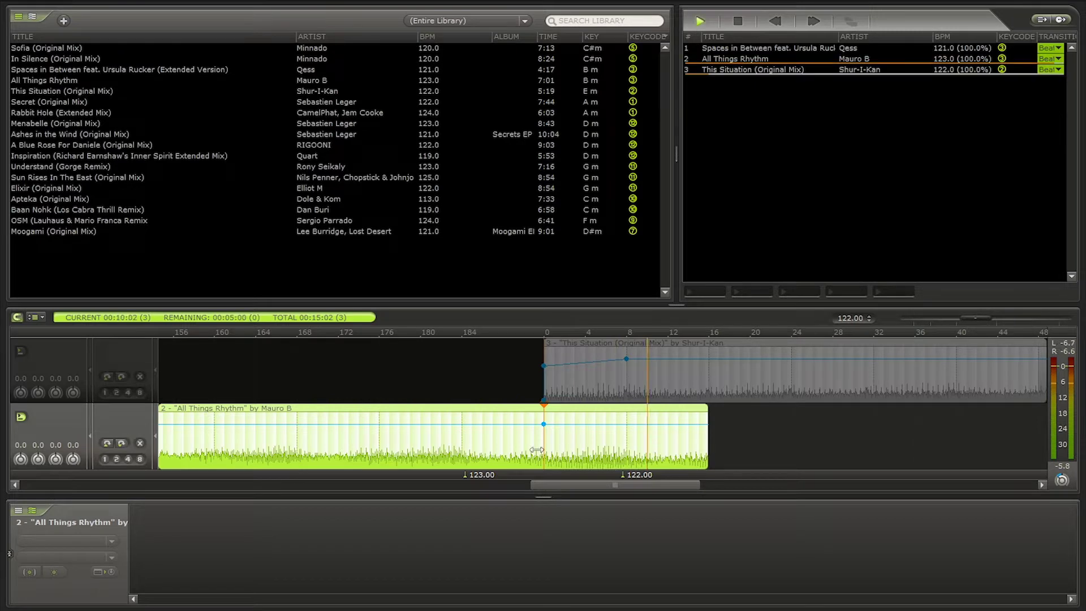
left_click(504, 445)
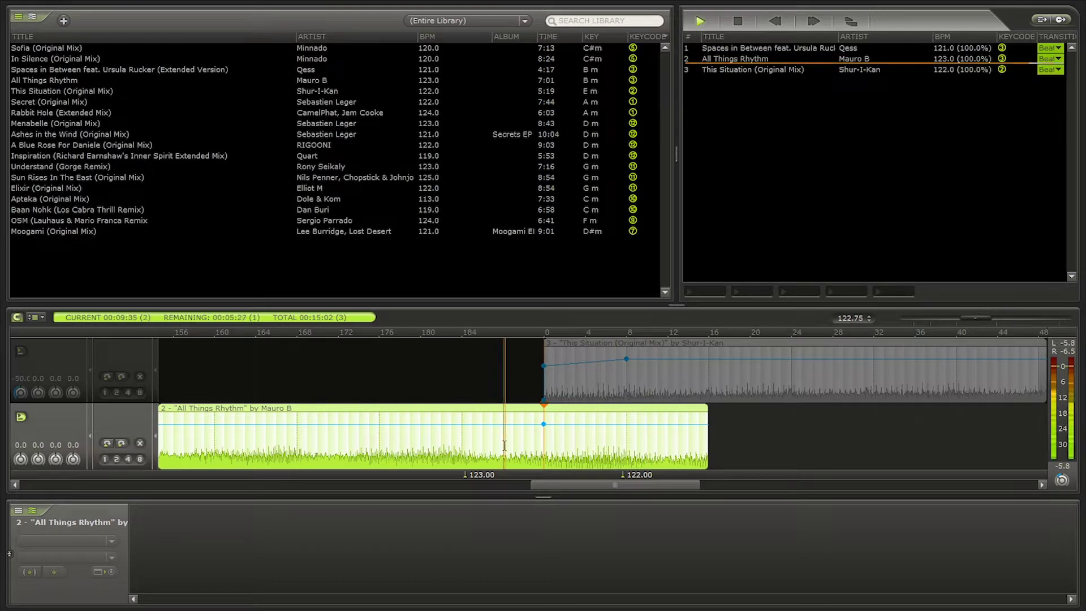
left_click(564, 443)
left_click(660, 444)
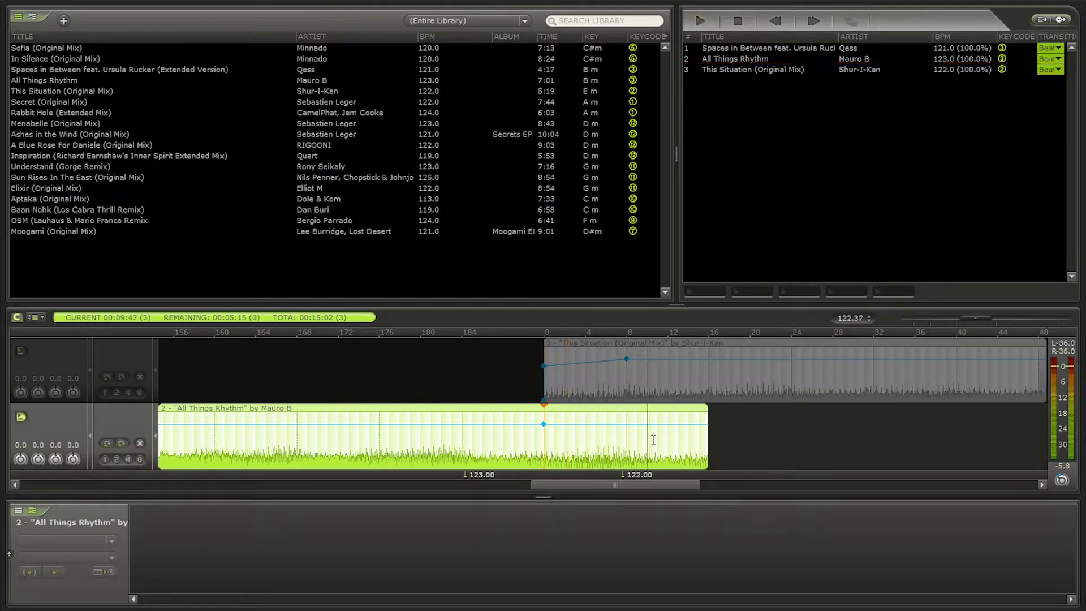
key("space")
Move the transition point on "All Things Rhythm" 16 measures earlier and play the mix with both tracks unsoloed.
left_click(728, 378)
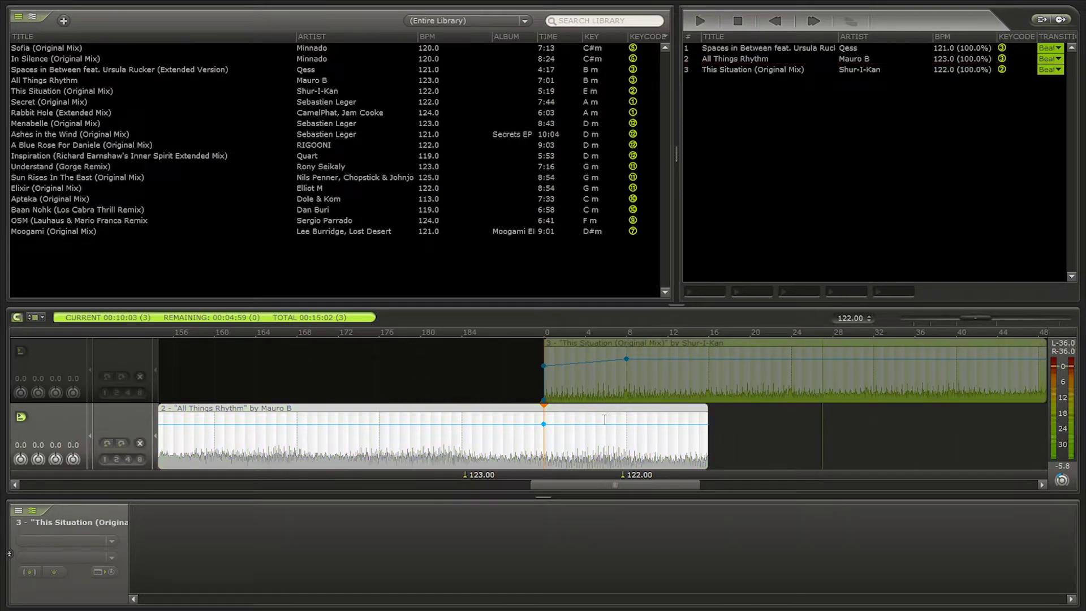
left_click_drag(543, 414, 379, 423)
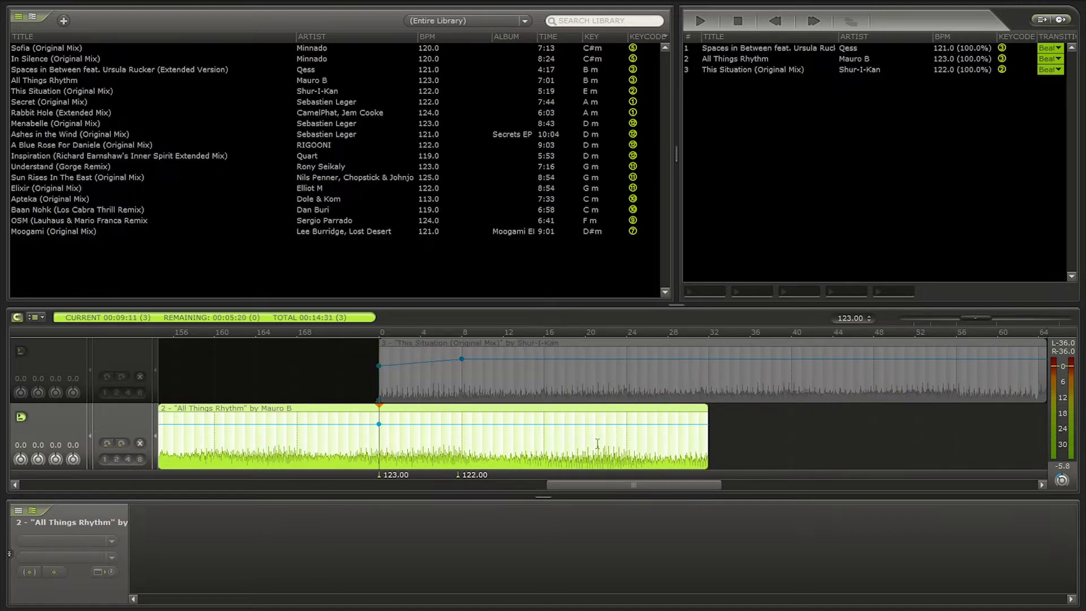
left_click(21, 418)
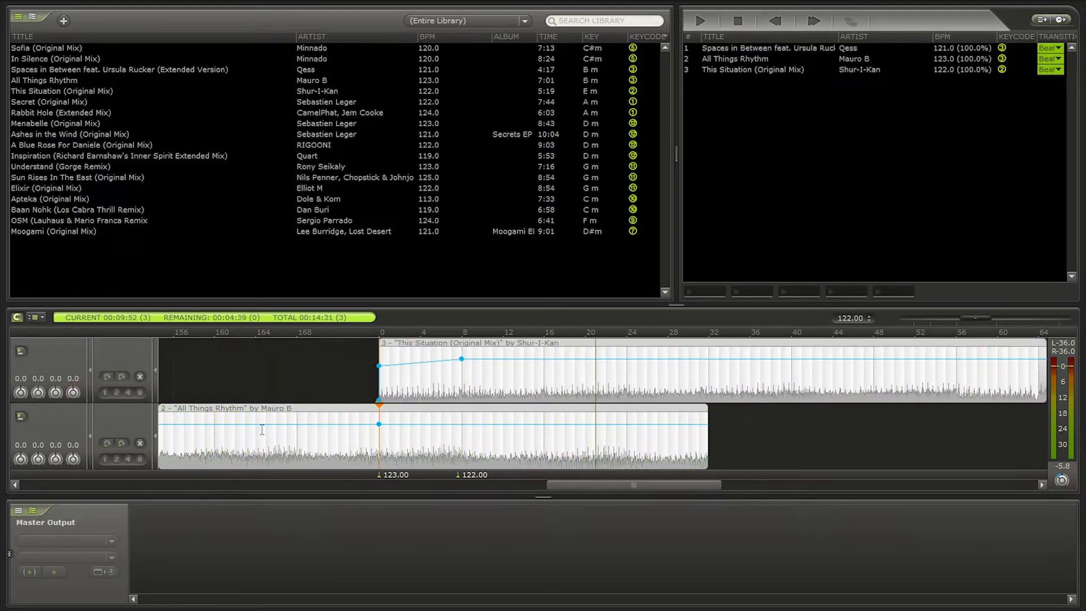
left_click(236, 442)
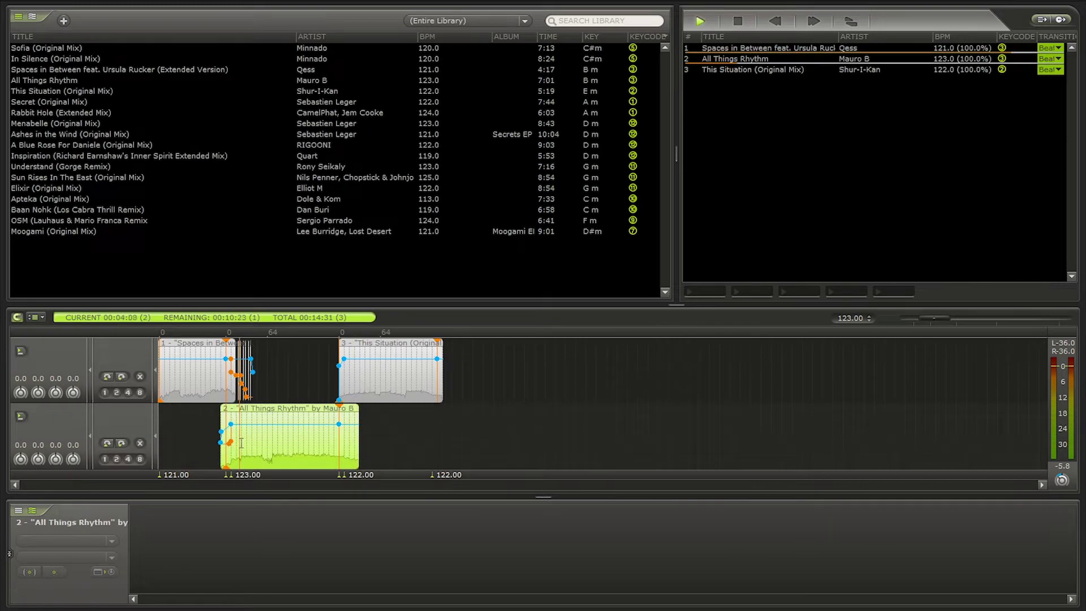
key("space")
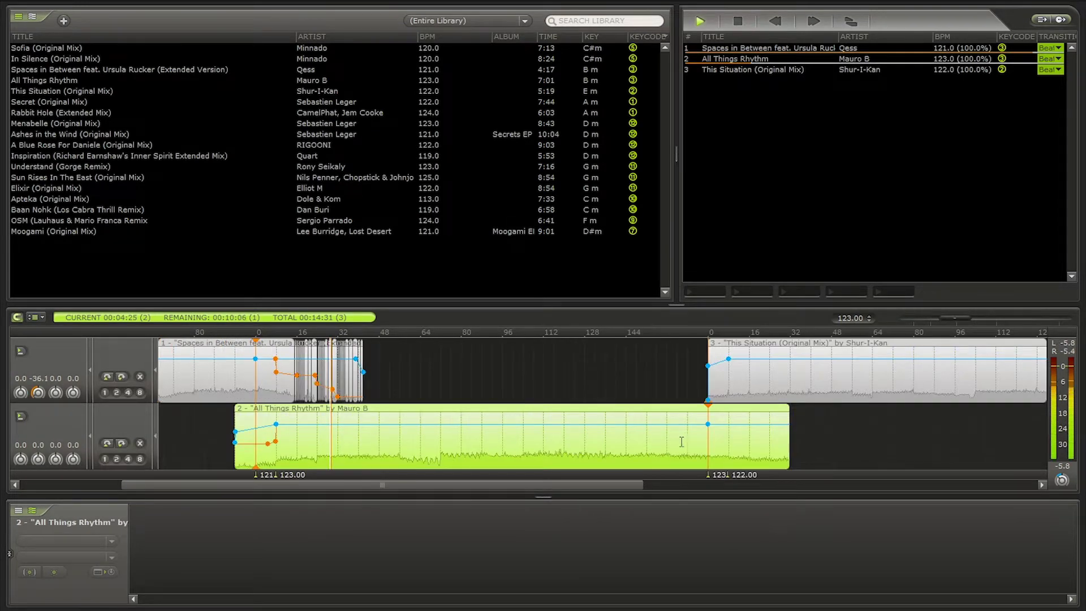
Add a bass marker to "This Situation" near measure 14 and lower it to about -14.75 dB.
scroll(739, 443, "up", 3)
right_click(758, 367)
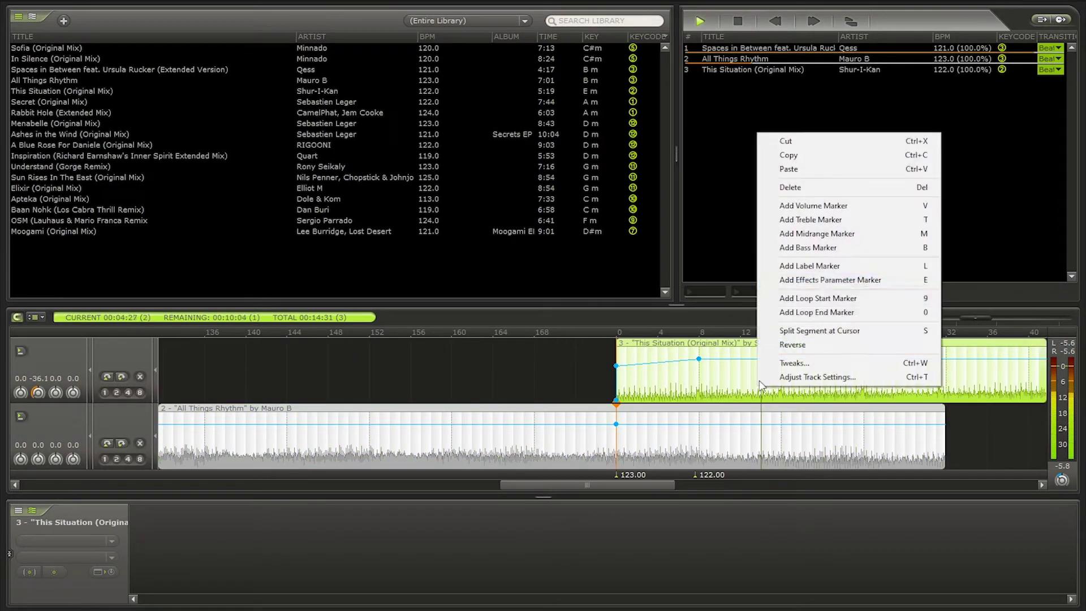
left_click(814, 248)
left_click_drag(758, 367, 758, 372)
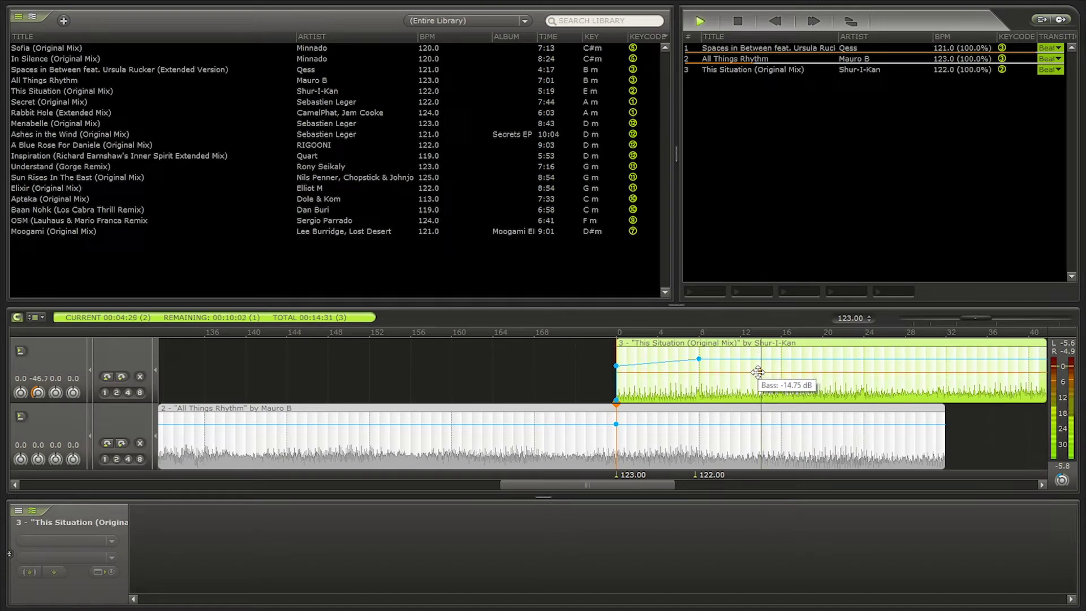
Extend the fade-in of "This Situation" to just before 24:0 at about -1.6 dB and add a full-volume marker at 24:0.
left_click_drag(699, 358, 862, 355)
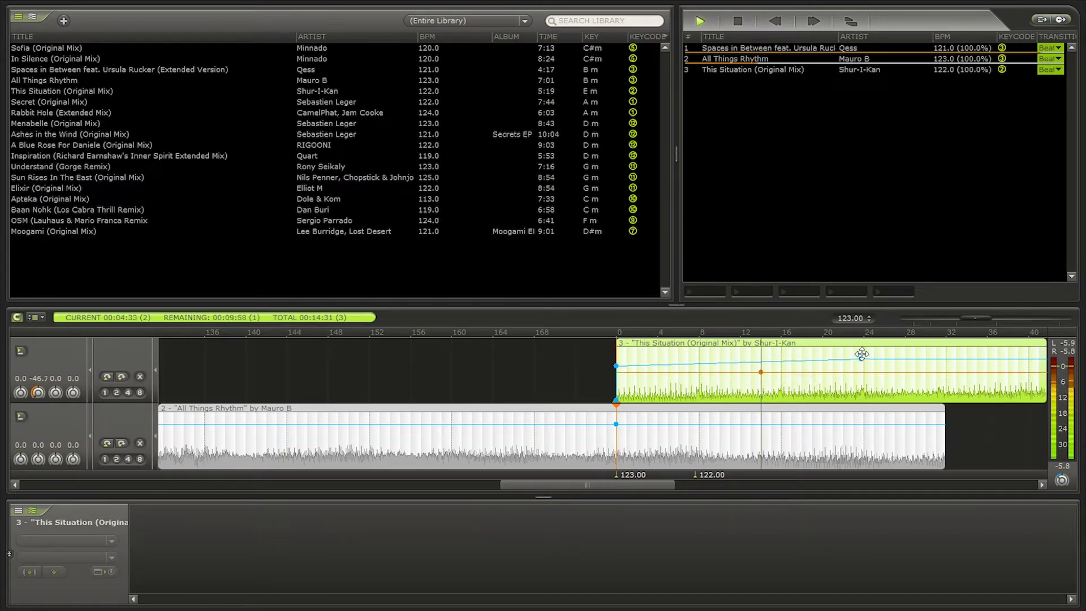
scroll(689, 376, "up", 5)
right_click(647, 362)
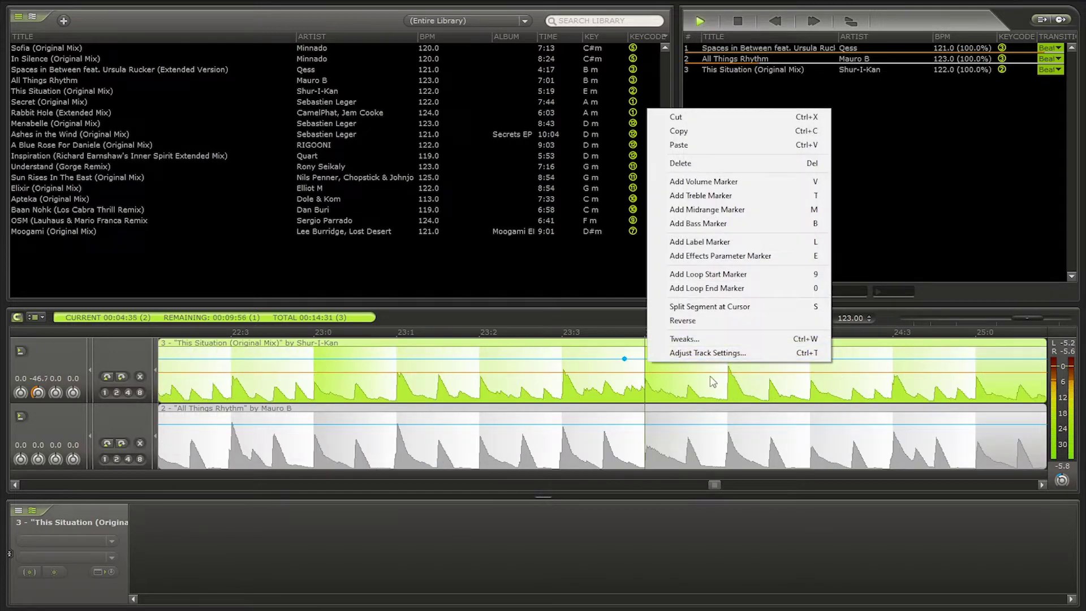
left_click(695, 181)
scroll(628, 386, "up", 3)
left_click_drag(503, 359, 632, 362)
scroll(803, 407, "down", 6)
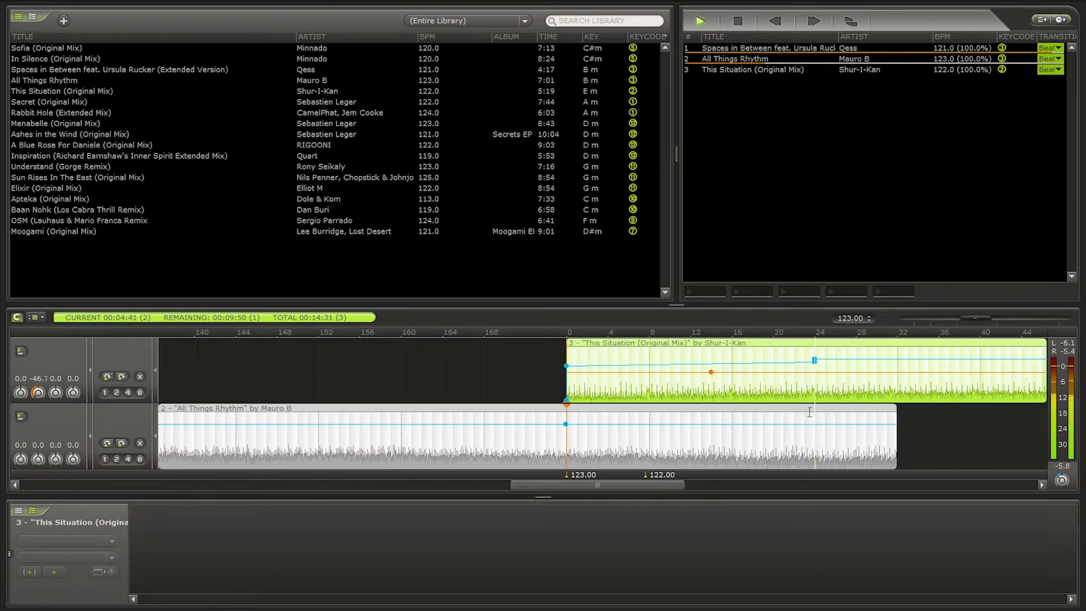
Add two adjacent volume markers to "All Things Rhythm" at 24:0 and lower the second to about -1.6 dB.
scroll(818, 432, "up", 5)
right_click(773, 428)
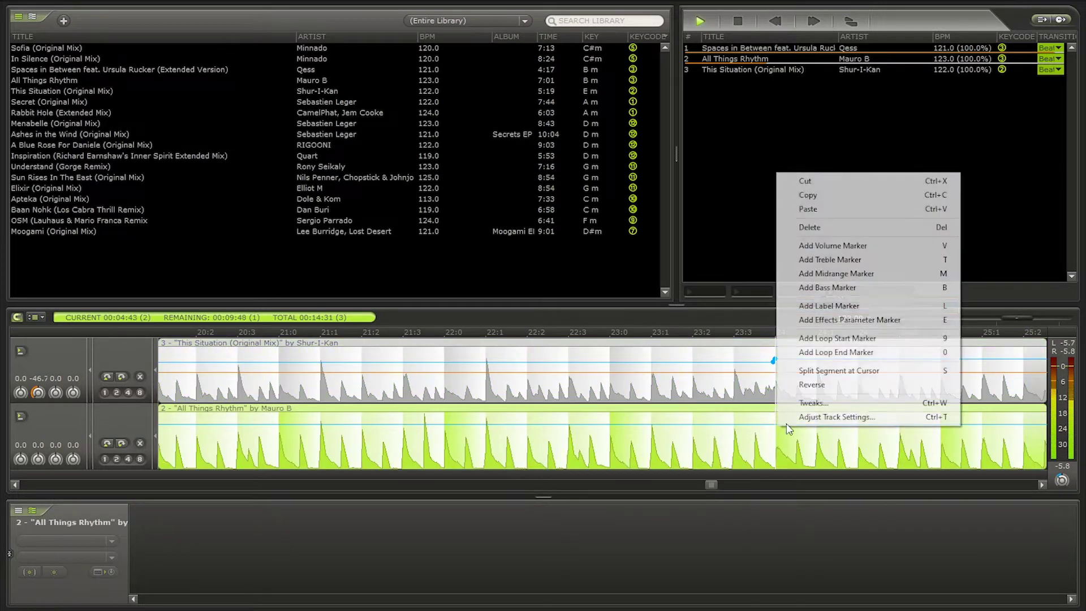
left_click(831, 245)
scroll(803, 396, "up", 5)
right_click(787, 432)
left_click(831, 242)
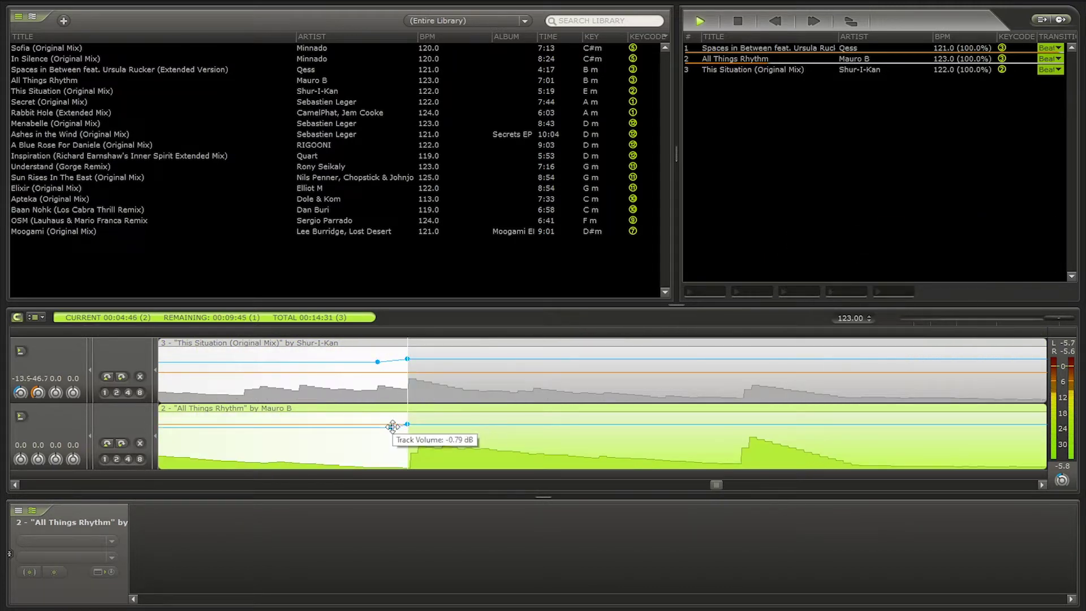
left_click_drag(403, 425, 408, 428)
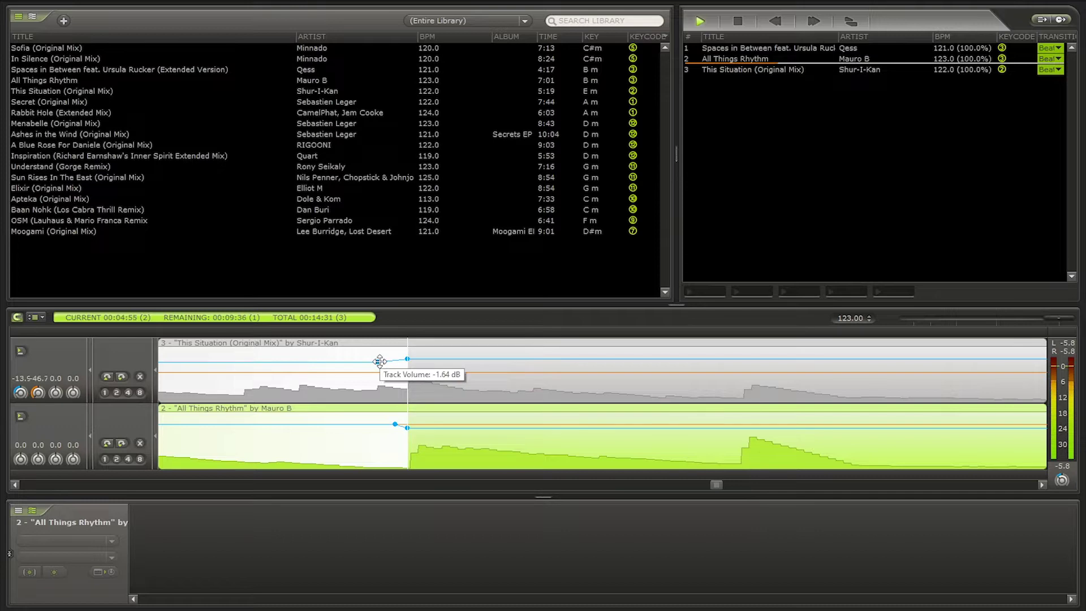
scroll(443, 438, "down", 5)
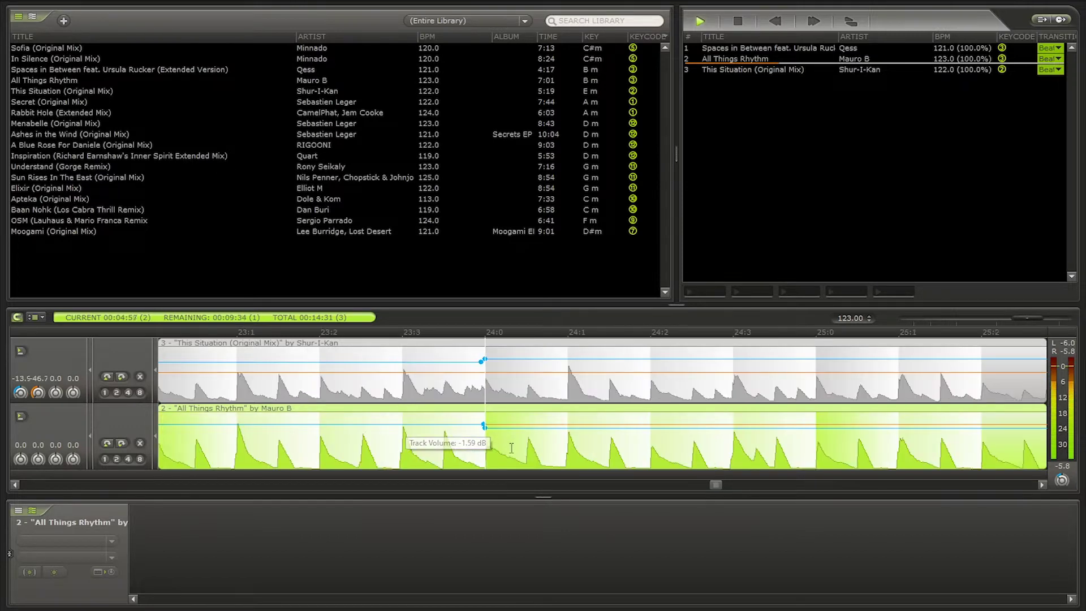
scroll(587, 437, "down", 3)
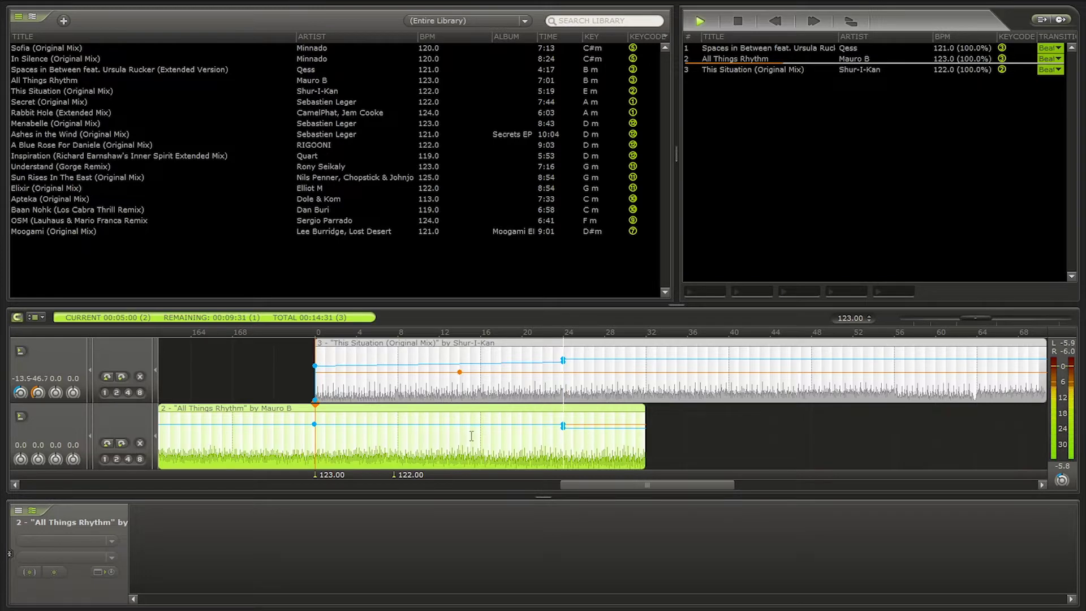
Lower the opening bass marker of "This Situation" further, and add two bass markers before 24:0 that restore full bass.
left_click(462, 376)
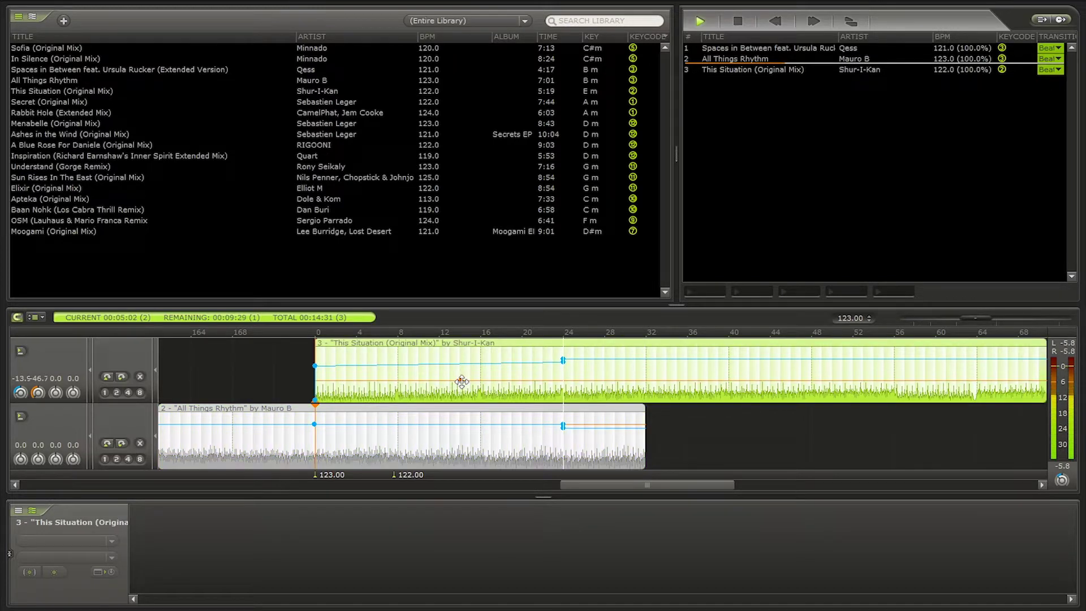
scroll(567, 421, "up", 3)
right_click(523, 380)
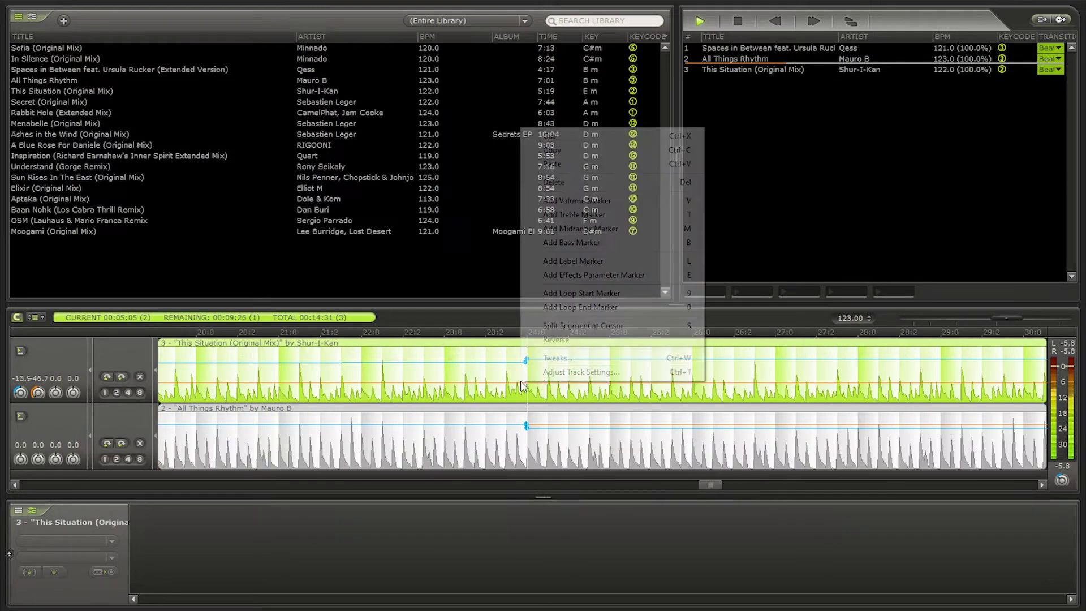
left_click(577, 242)
right_click(531, 388)
left_click(588, 242)
mouse_move(525, 382)
left_mouse_down()
mouse_move(528, 360)
mouse_move(511, 359)
left_mouse_up()
Add a bass marker to "All Things Rhythm" at 24:0 and return its volume there to 0 dB.
scroll(527, 373, "up", 5)
scroll(555, 375, "down", 1)
right_click(509, 436)
left_click(551, 294)
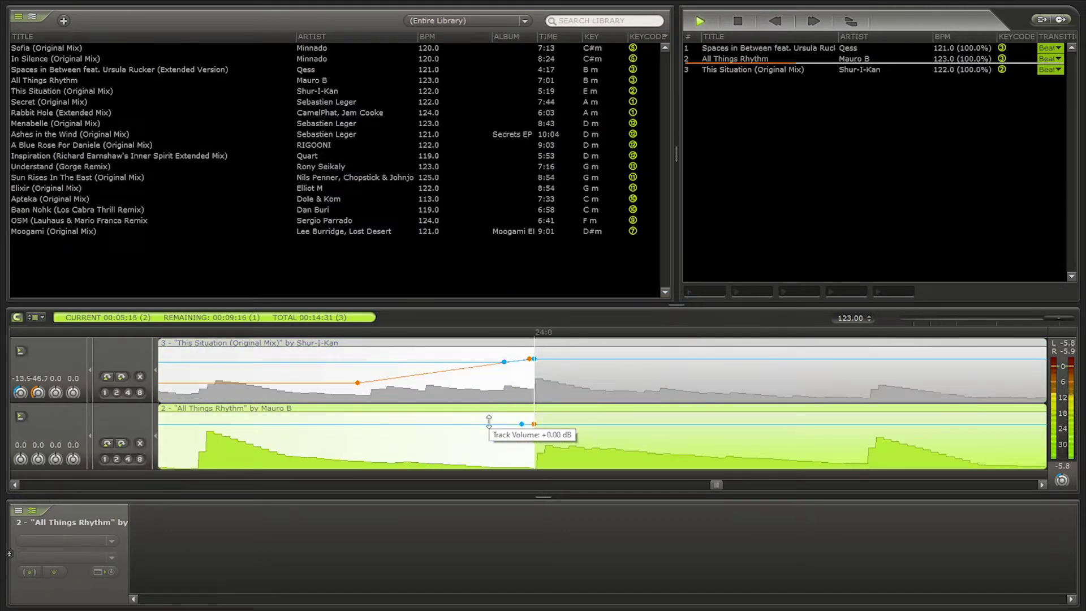
scroll(489, 433, "down", 4)
scroll(615, 438, "down", 1)
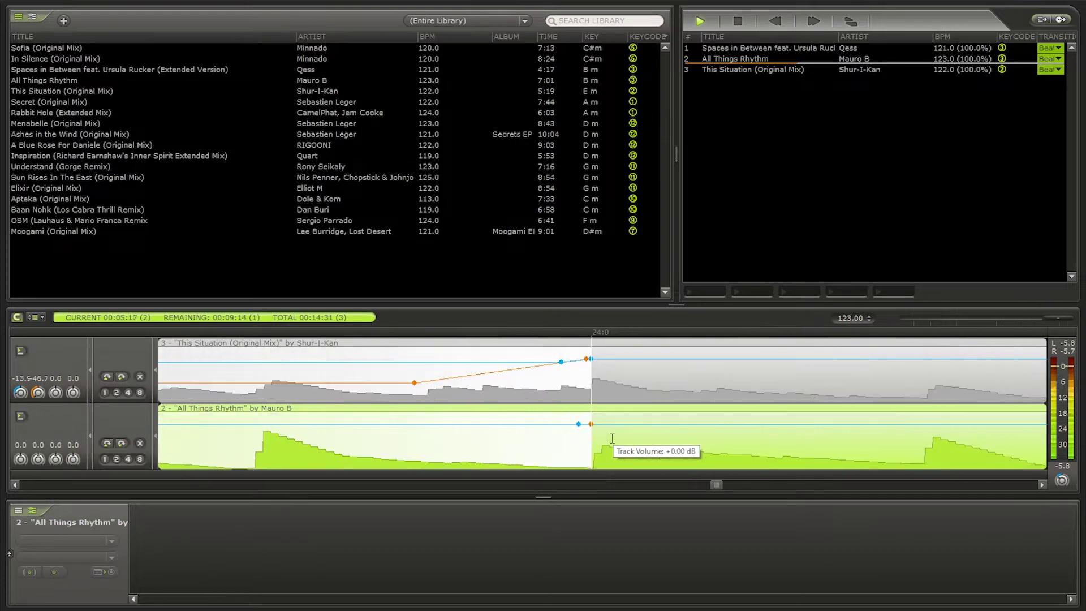
Add a bass marker to "All Things Rhythm" just before bar 16.
scroll(698, 438, "down", 1)
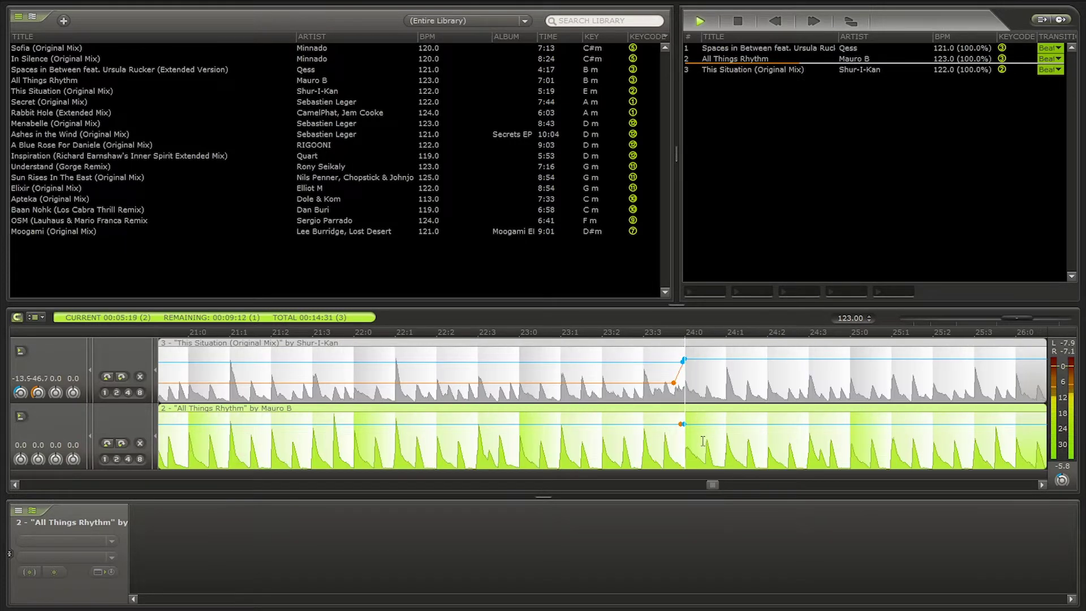
scroll(698, 438, "down", 2)
right_click(622, 423)
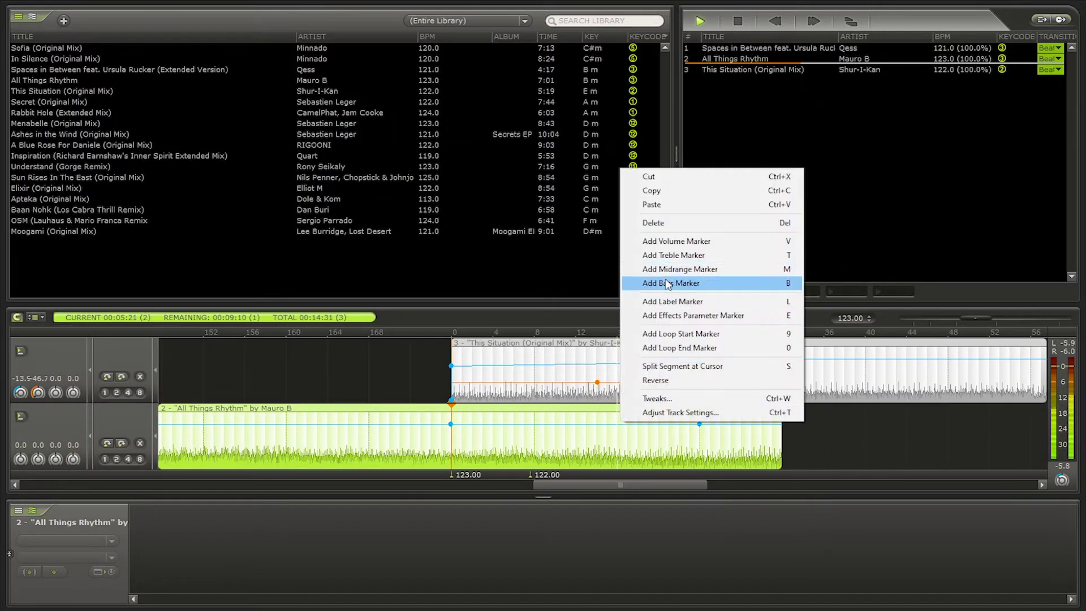
left_click(650, 267)
scroll(770, 440, "up", 2)
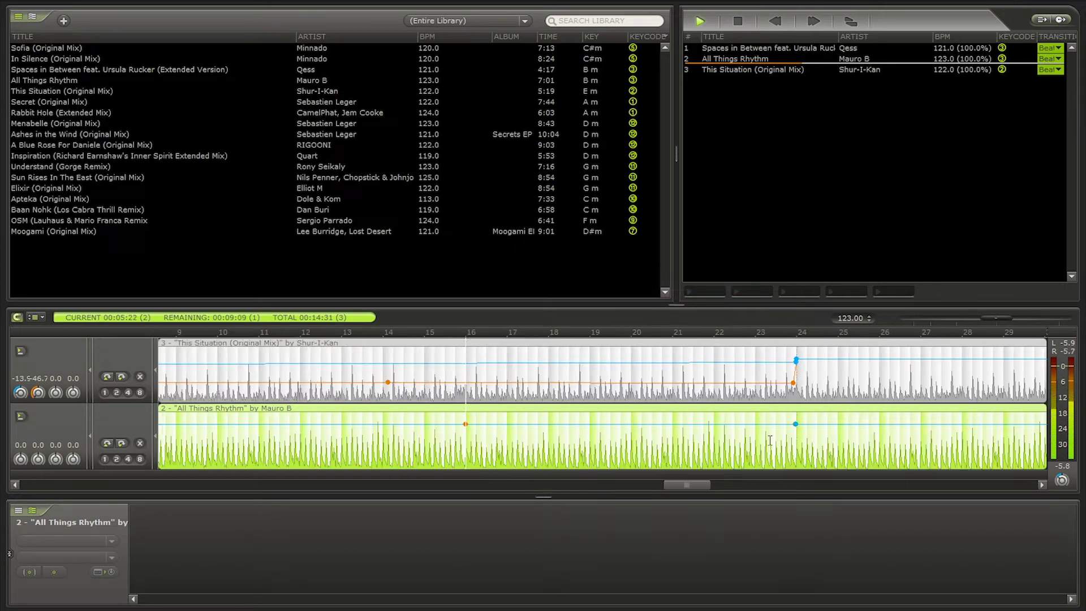
Try lowering the volume marker of "All Things Rhythm" at bar 24.
left_click(795, 424)
left_click_drag(796, 424, 795, 432)
right_click(795, 425)
left_click(816, 447)
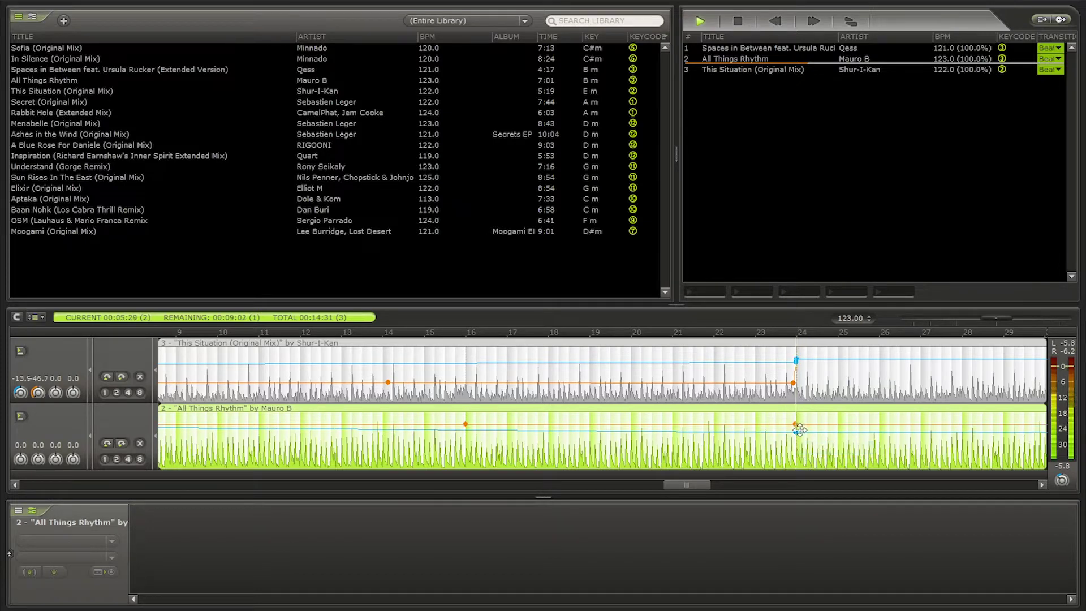
Move the bar 24 bass marker of "All Things Rhythm" to just before 16:0 and lower it to about -15 dB.
left_click_drag(794, 424, 458, 425)
scroll(469, 429, "up", 3)
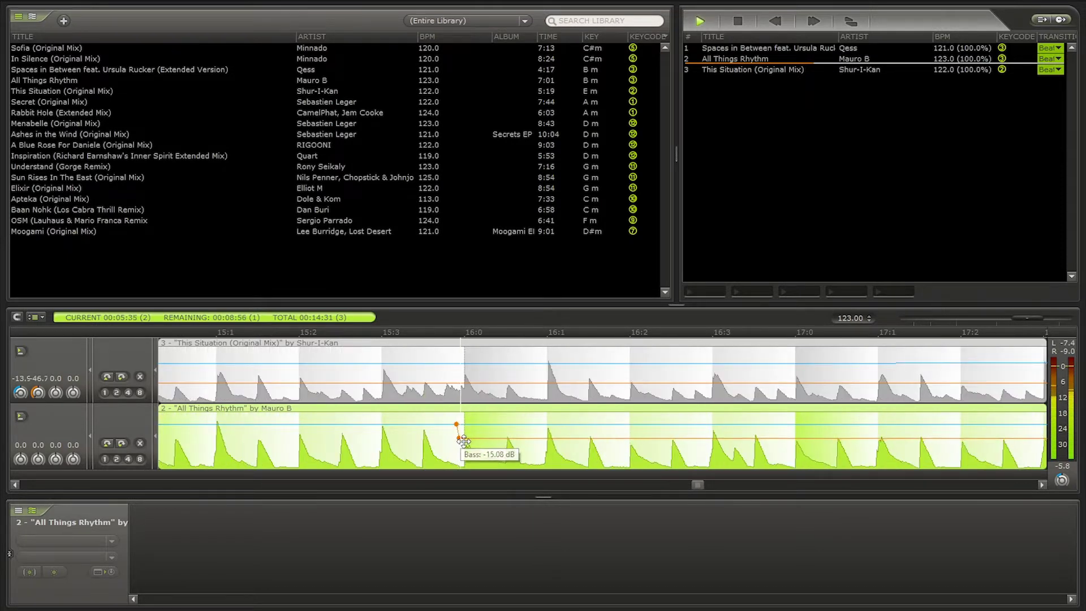
Add a bass marker to "This Situation" just before bar 16 and move its bar 24 full-bass marker there at 0 dB.
scroll(462, 441, "down", 3)
right_click(462, 378)
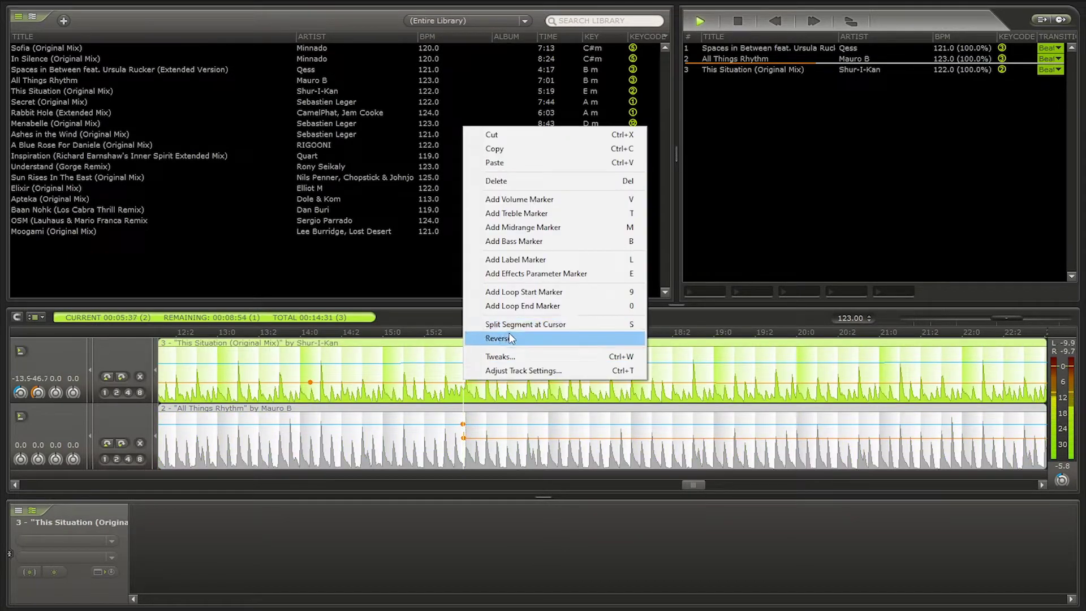
left_click(514, 241)
scroll(454, 361, "down", 3)
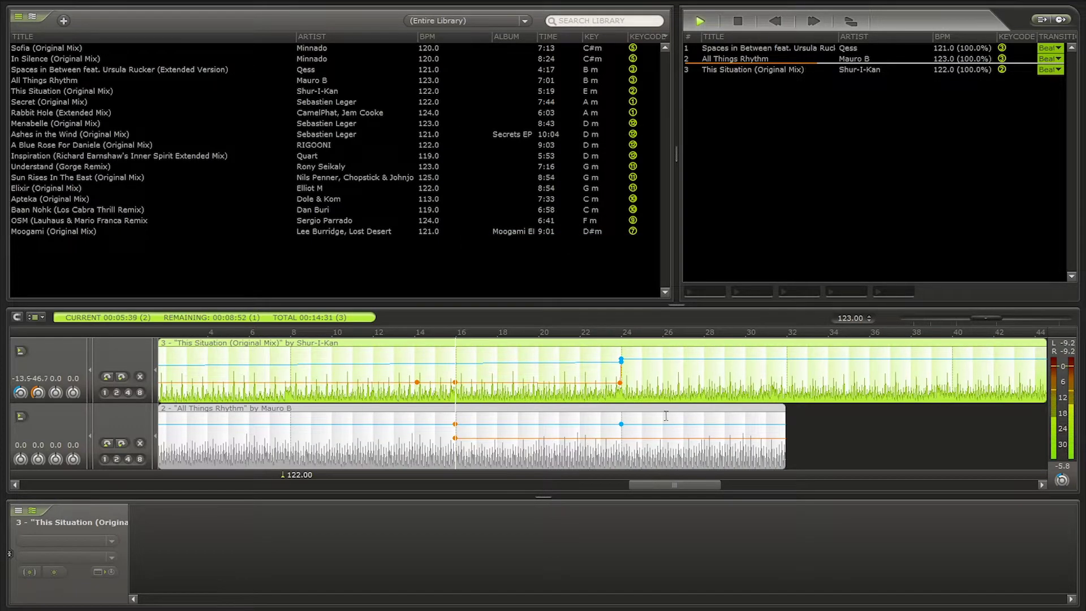
left_click_drag(621, 386, 445, 362)
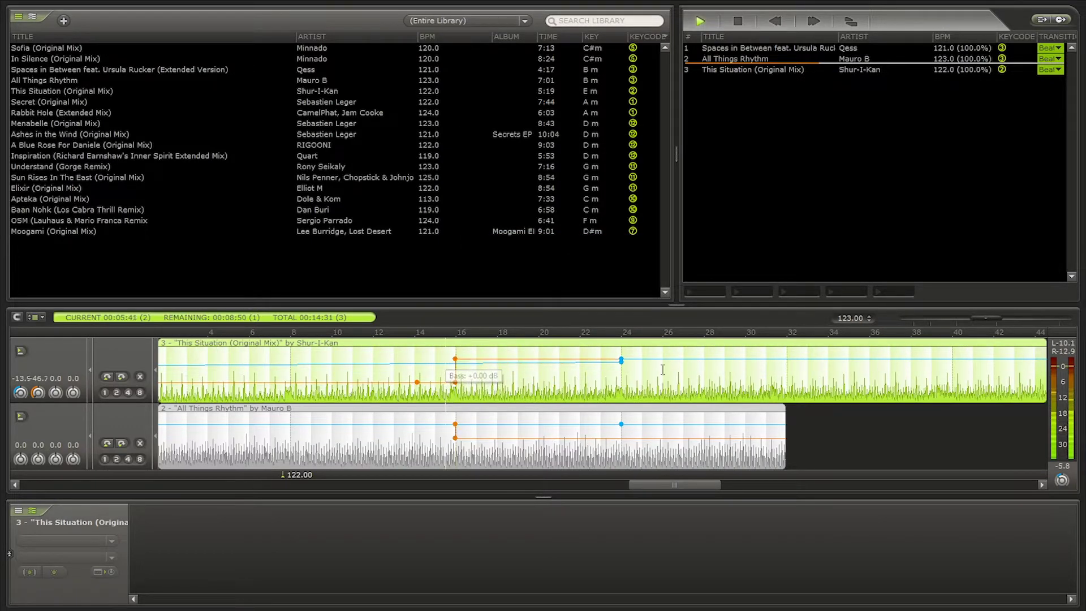
Move the fade-in end of "This Situation" to just before 16:0 at about -1.6 dB and add a full-volume marker at 16:0.
left_click_drag(620, 364, 460, 360)
right_click(436, 358)
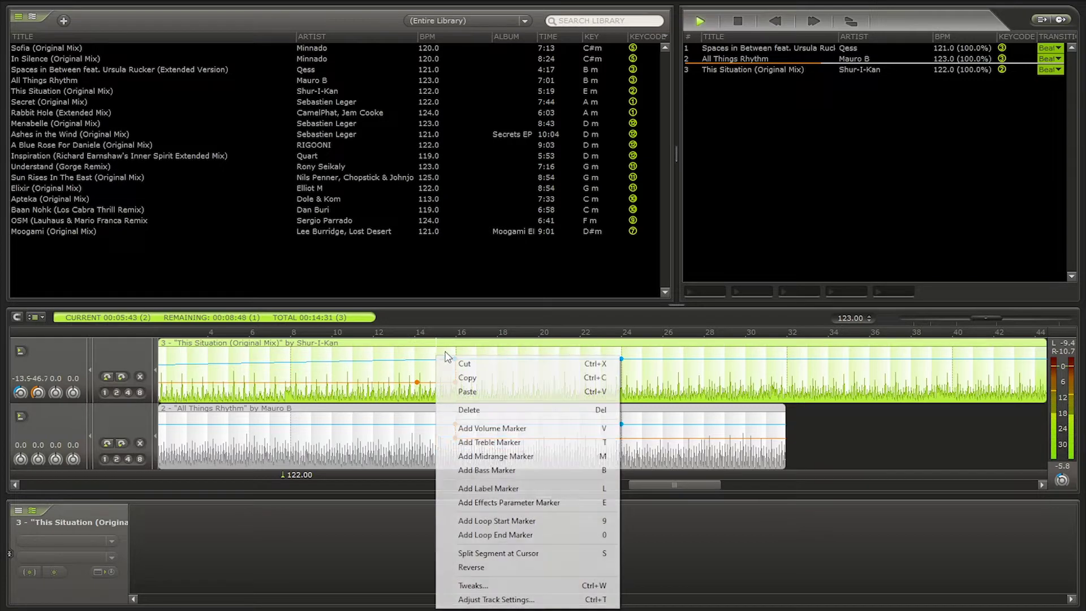
left_click(469, 426)
scroll(442, 366, "up", 3)
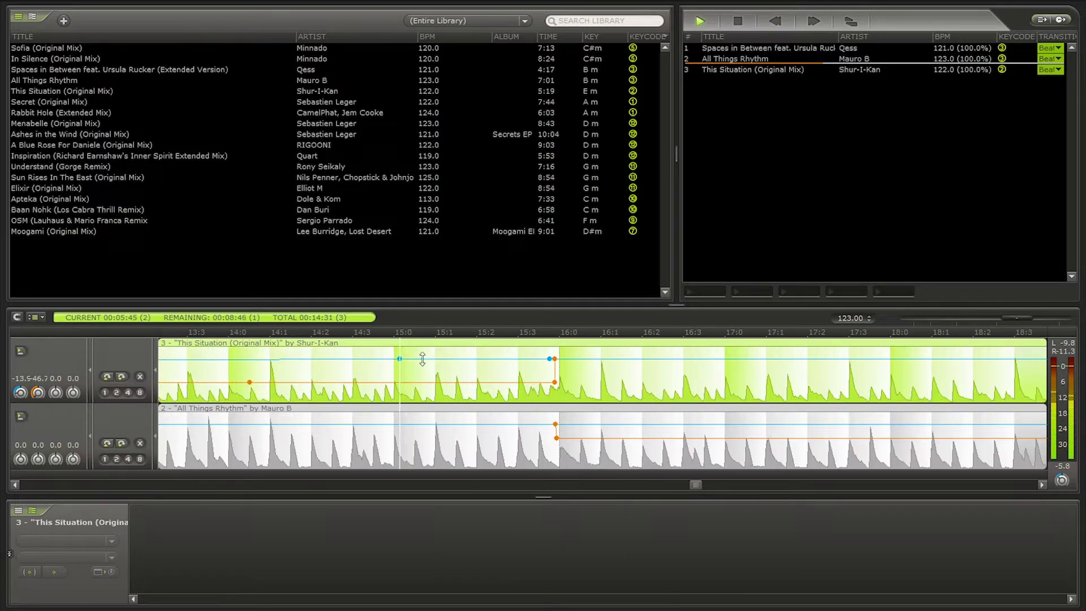
left_click_drag(418, 358, 543, 367)
scroll(547, 364, "up", 2)
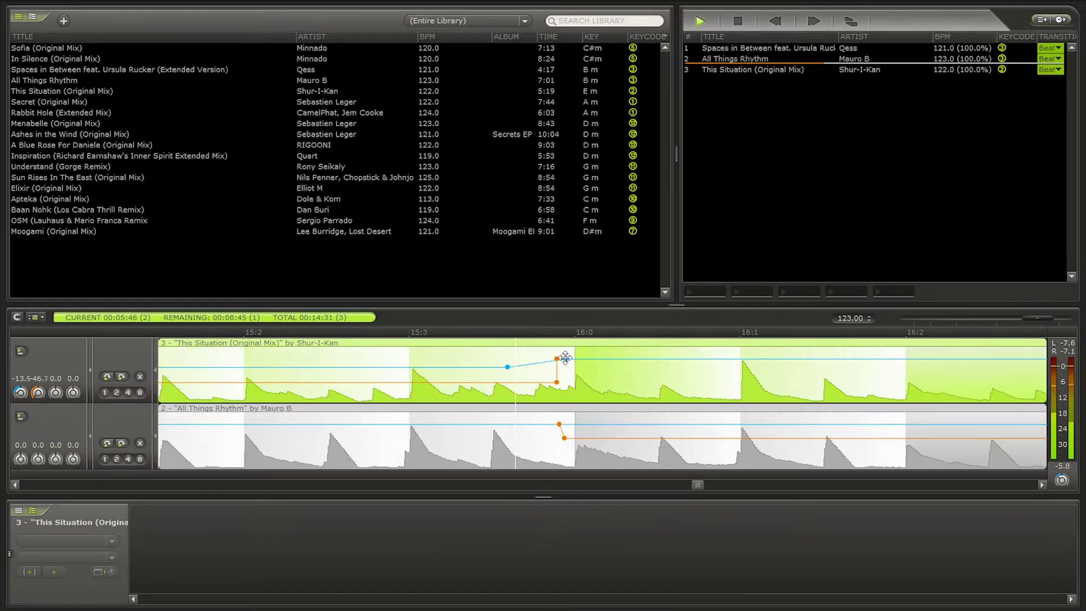
left_click_drag(508, 366, 550, 361)
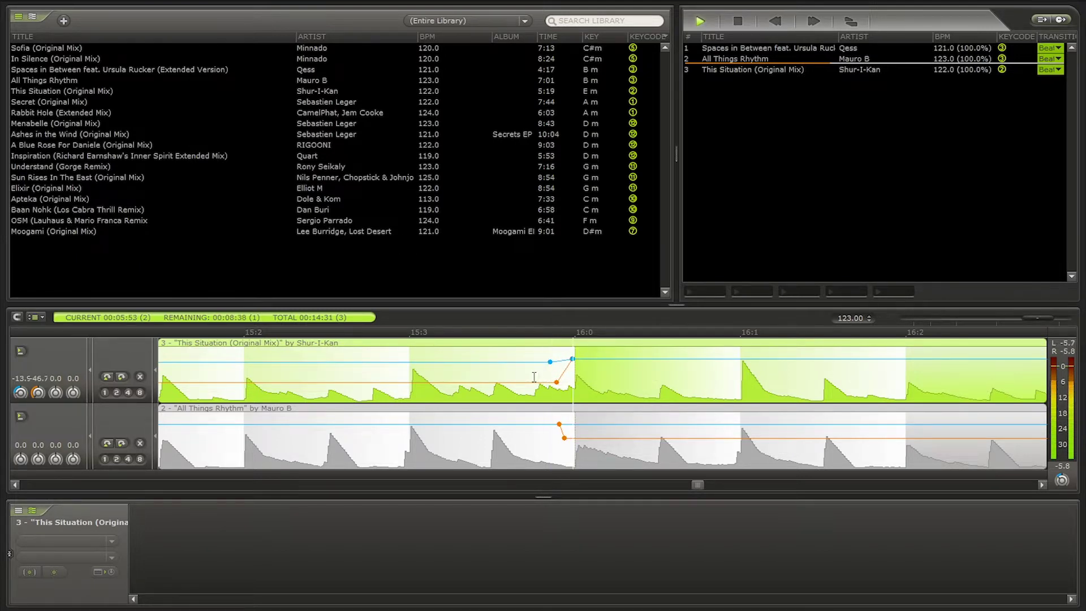
Raise the lowered bass marker of "This Situation" just before bar 16 to about -16 dB.
scroll(534, 376, "down", 5)
left_click_drag(515, 386, 534, 378)
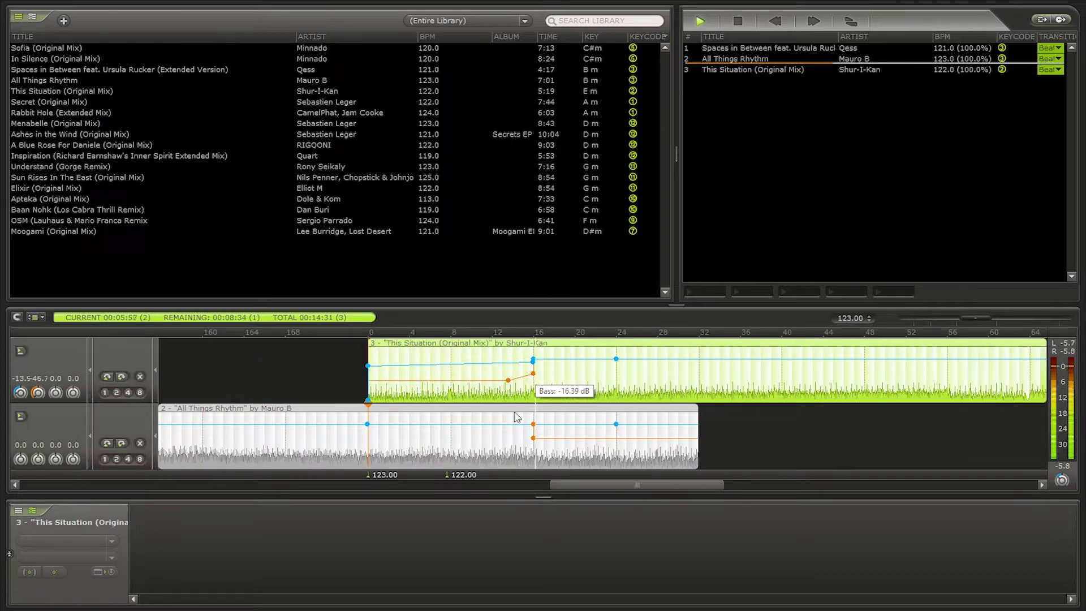
Play the transition from shortly before "This Situation" starts and examine how both tracks' beats line up at the 0:0 anchor.
left_click(476, 448)
scroll(476, 448, "down", 3)
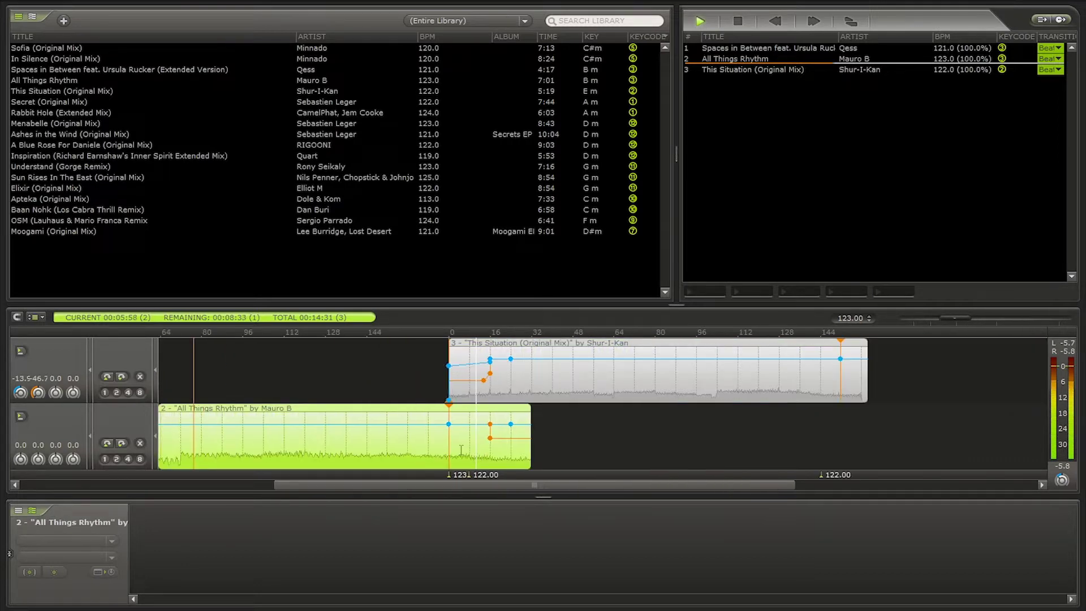
double_click(430, 440)
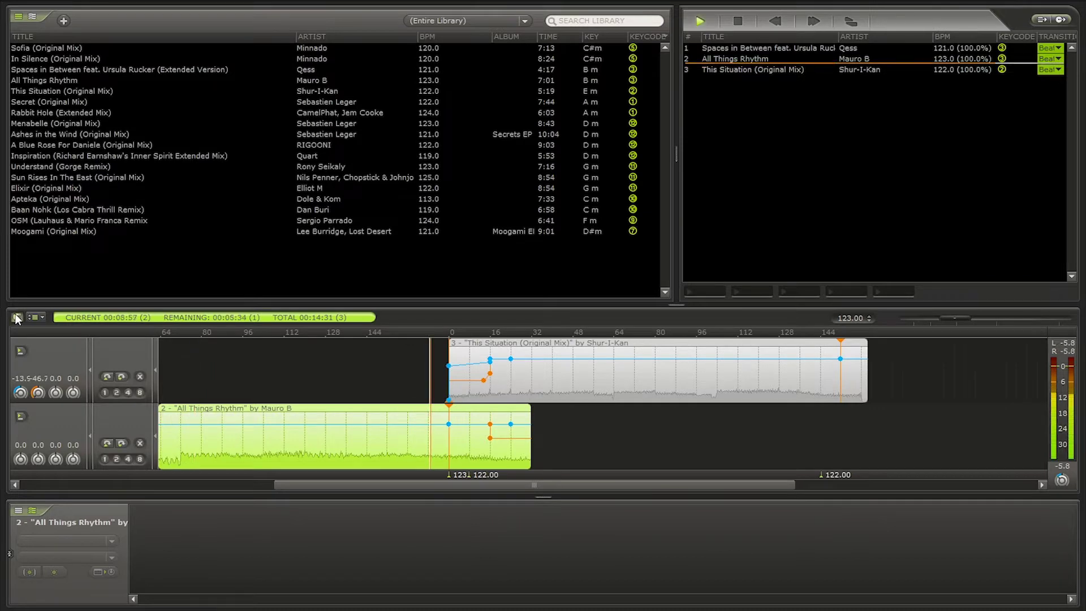
scroll(426, 477, "up", 3)
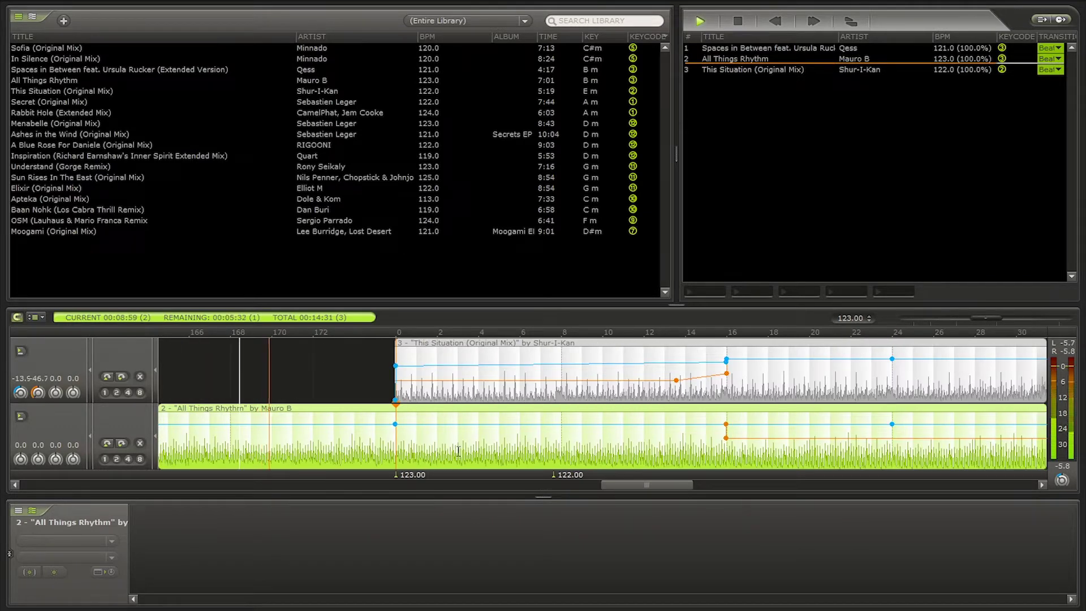
double_click(512, 449)
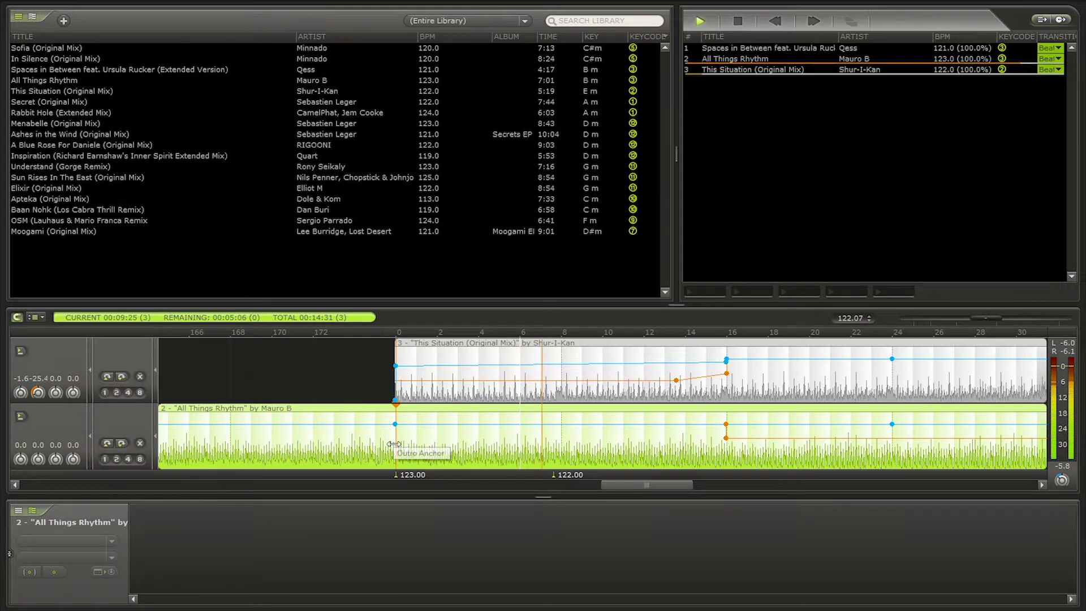
scroll(436, 446, "up", 2)
scroll(413, 442, "up", 2)
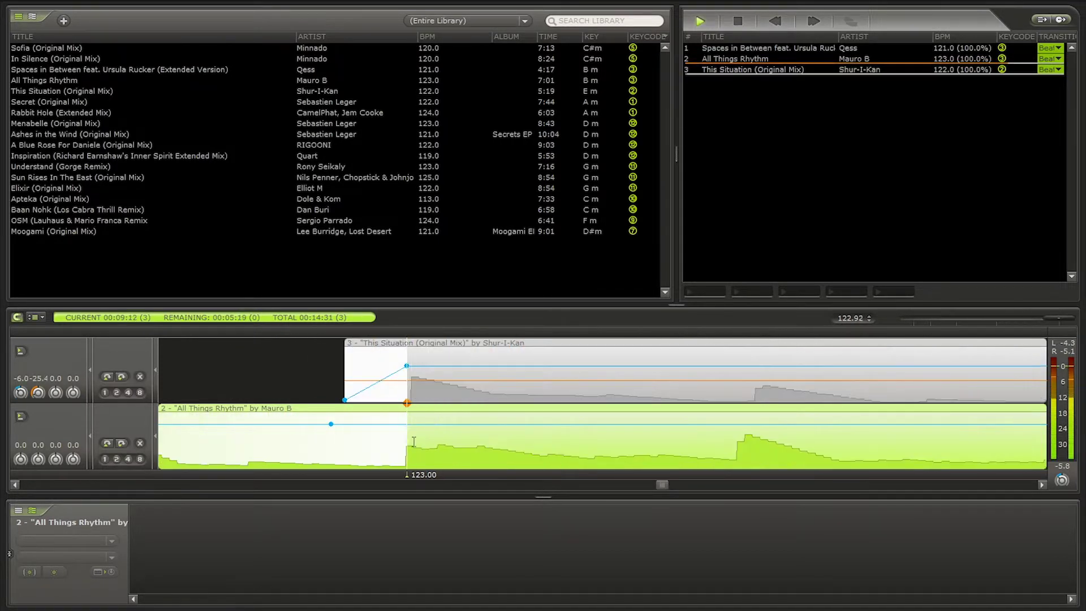
scroll(489, 435, "down", 3)
scroll(462, 439, "down", 3)
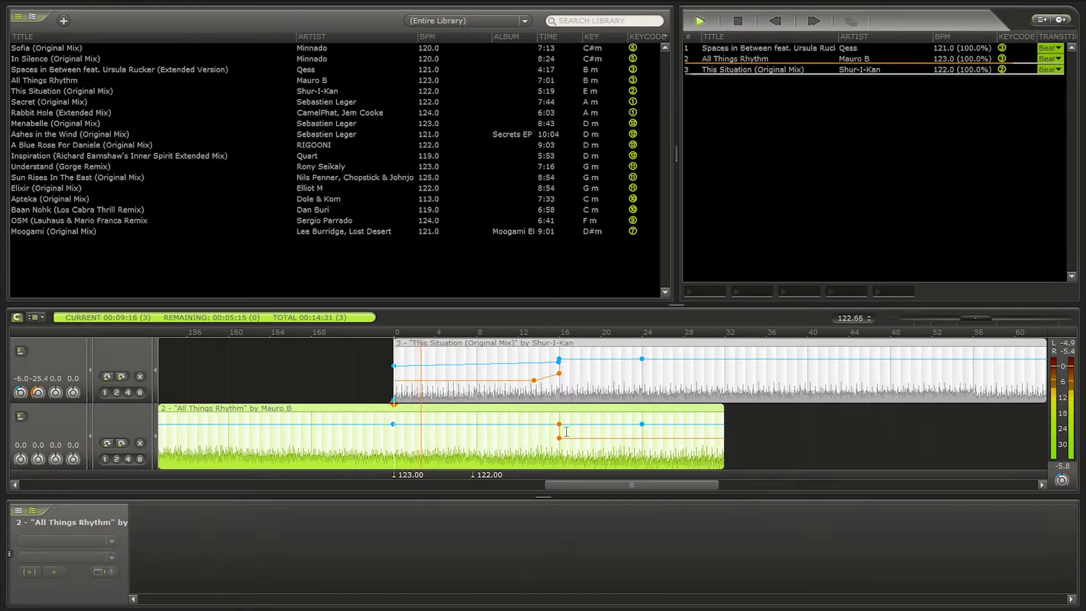
Lower the bass level of "All Things Rhythm" from bar 16 onward to about -21 dB.
left_click_drag(578, 438, 578, 444)
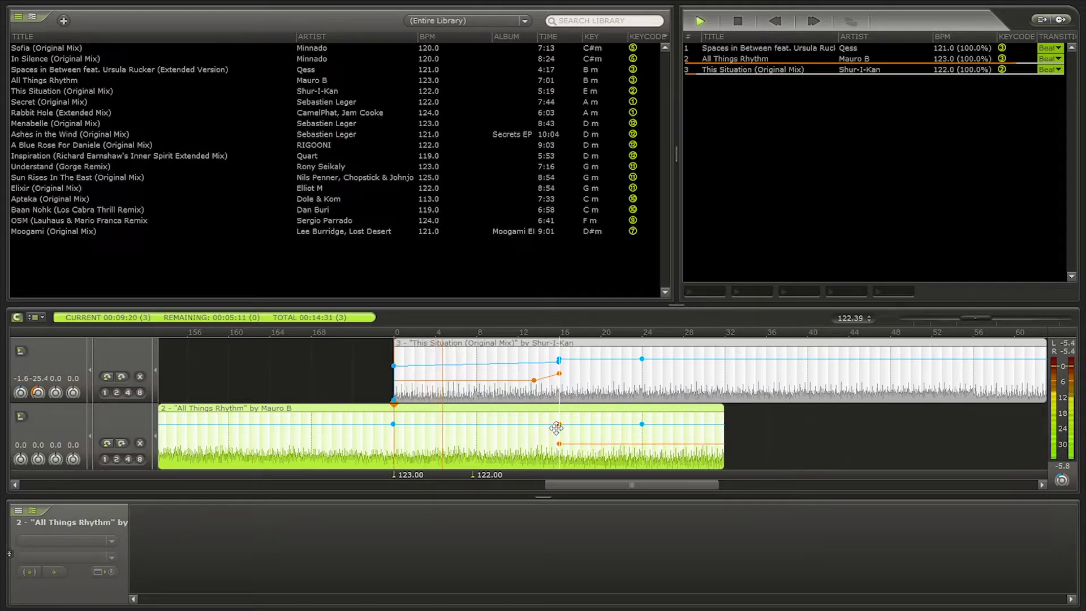
scroll(553, 428, "up", 5)
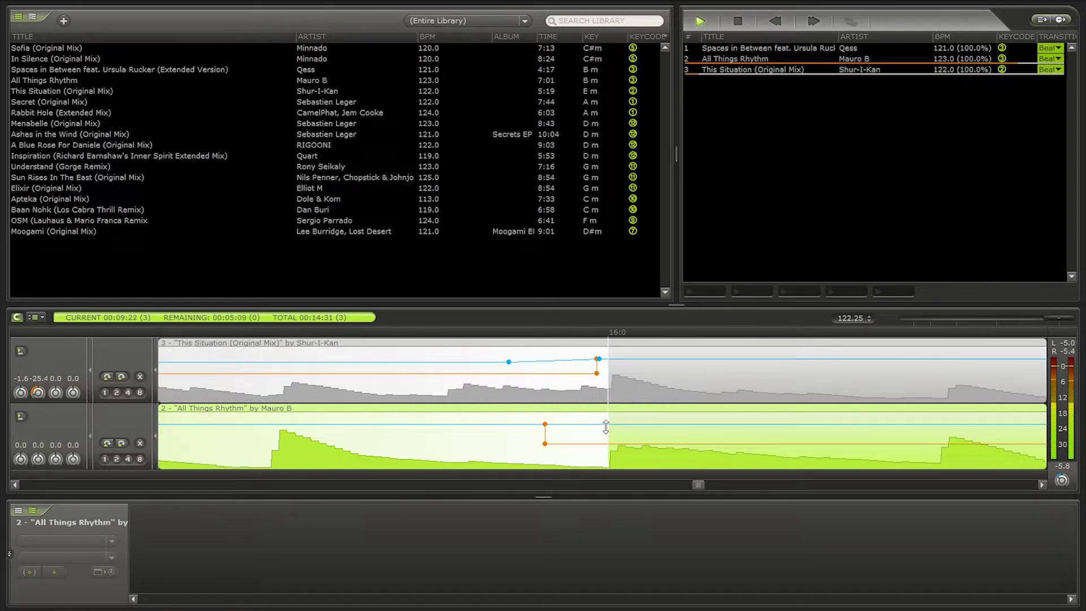
scroll(627, 425, "down", 4)
scroll(630, 419, "down", 5)
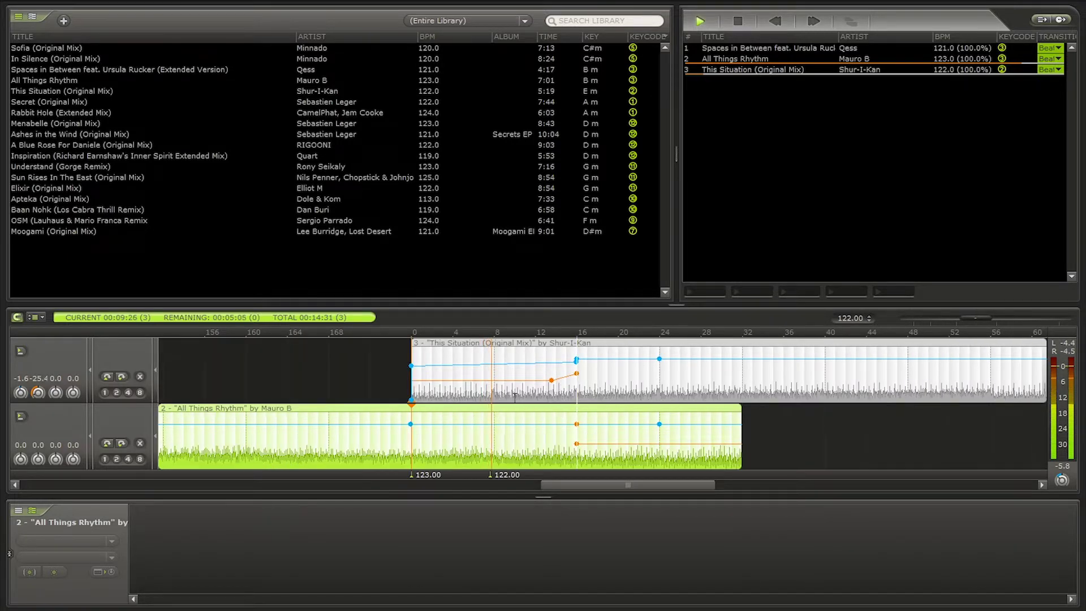
Nudge the intro anchor of "This Situation" at 0:0 to fine-tune its beat alignment with "All Things Rhythm".
scroll(352, 397, "up", 5)
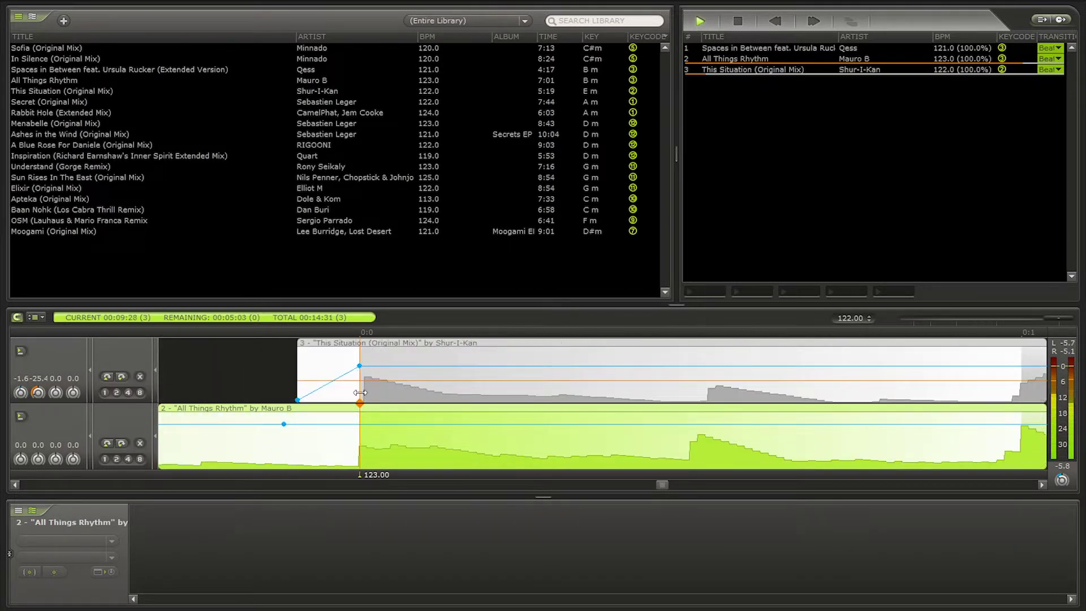
left_click(360, 392)
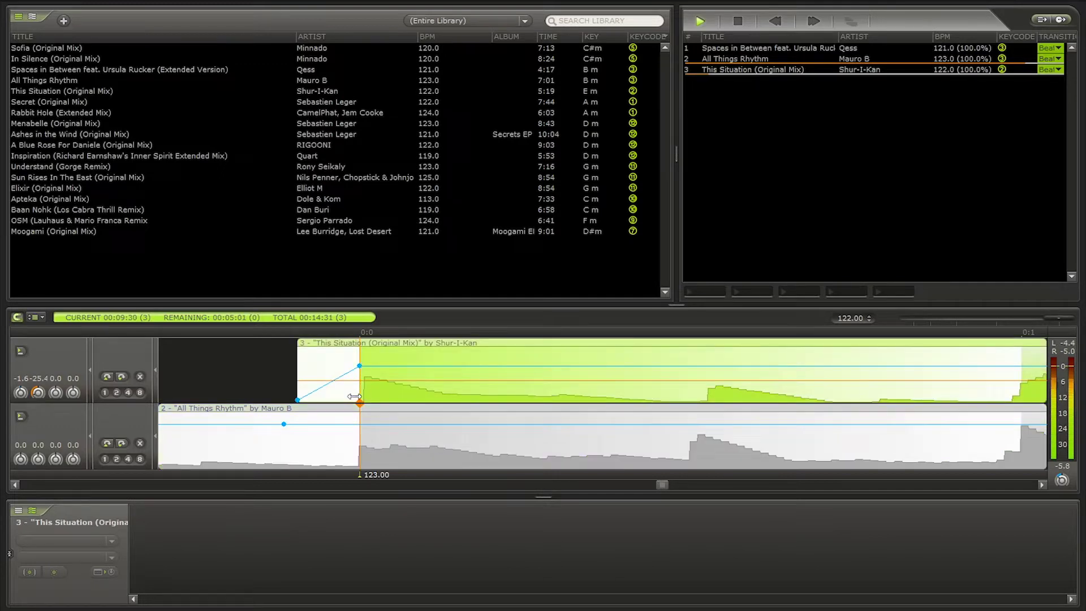
left_click(425, 422)
left_click_drag(360, 397, 357, 396)
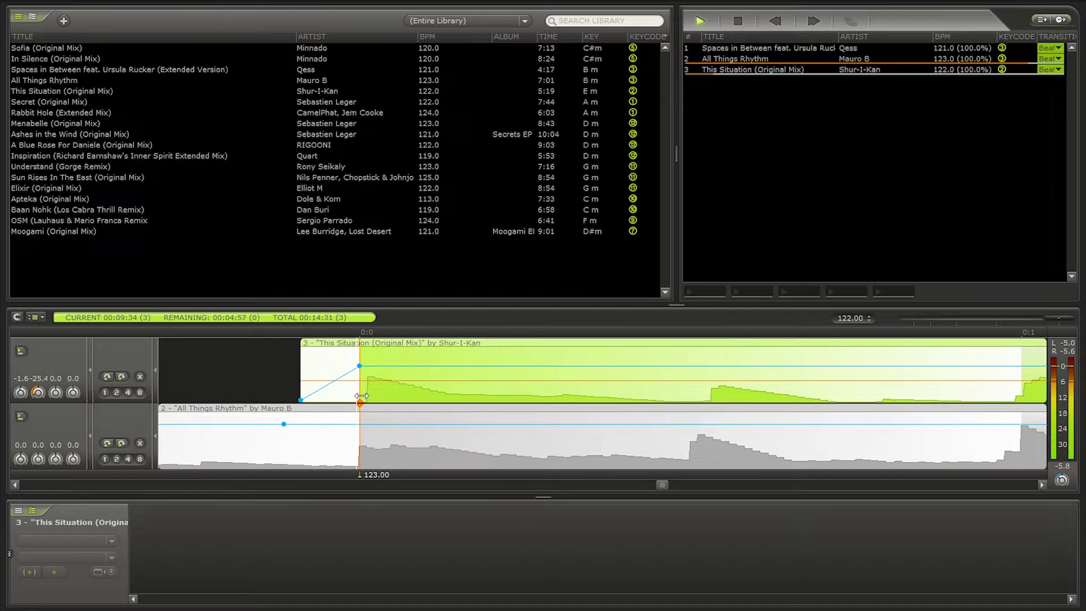
scroll(325, 429, "down", 6)
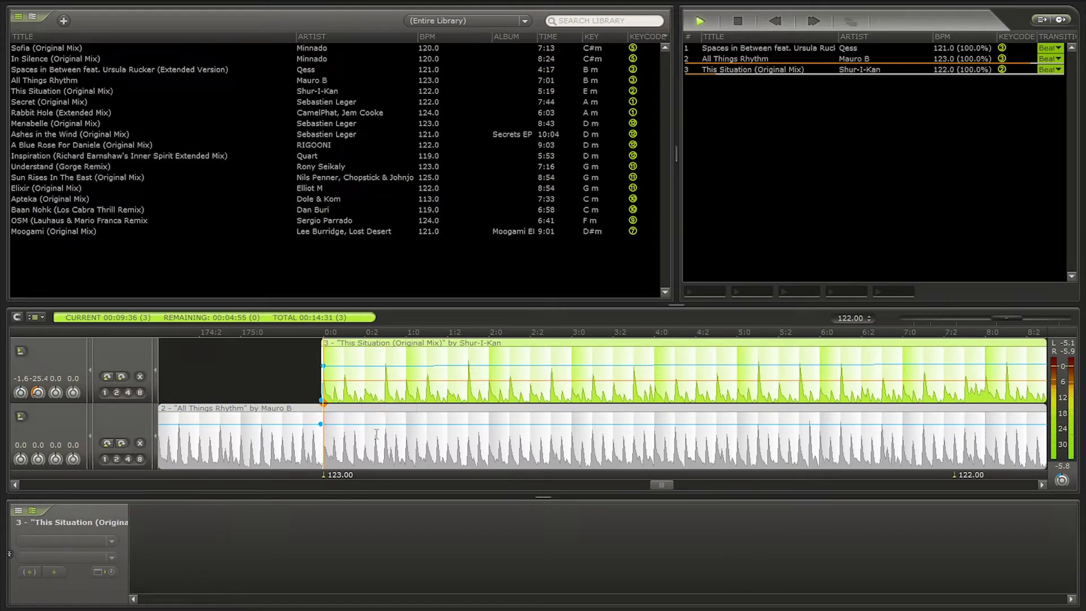
Try starting the bass cut of "All Things Rhythm" at bar 8 as a gradual slope and listen to the transition.
left_click(483, 441)
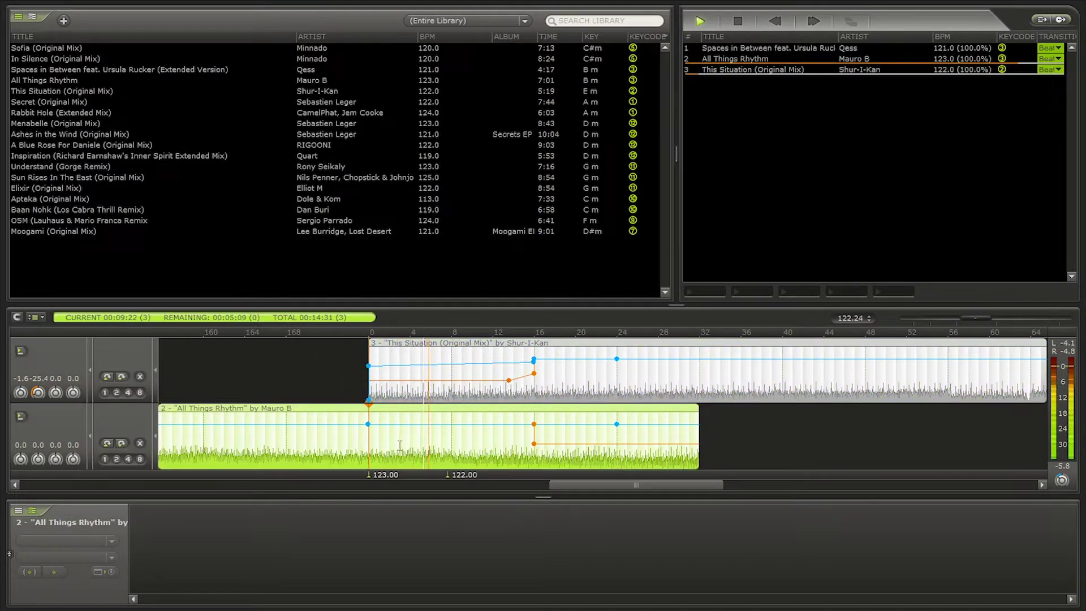
left_click_drag(530, 423, 452, 424)
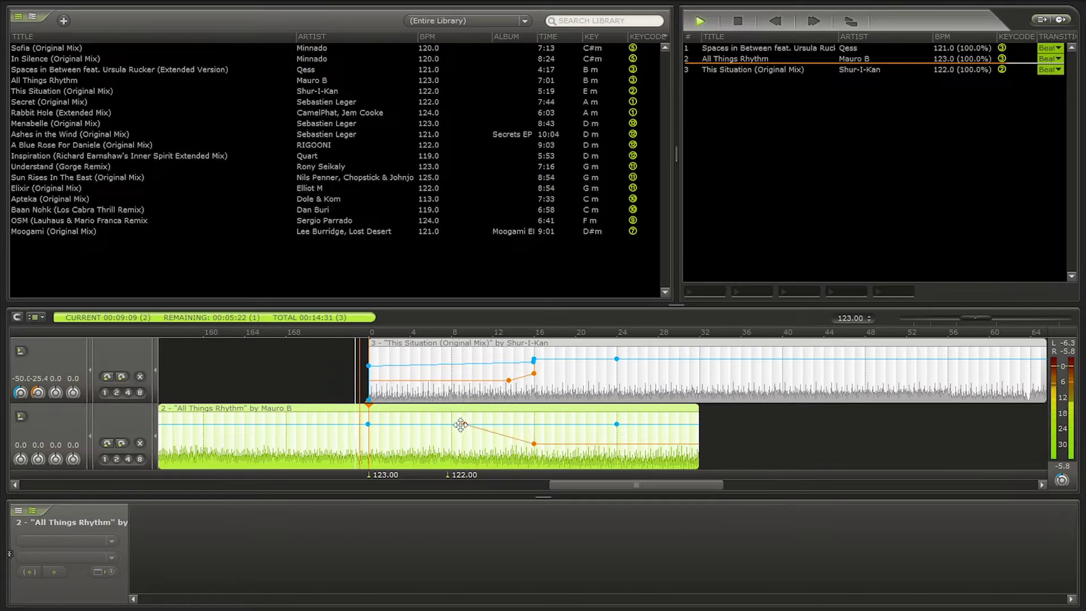
scroll(477, 397, "up", 2)
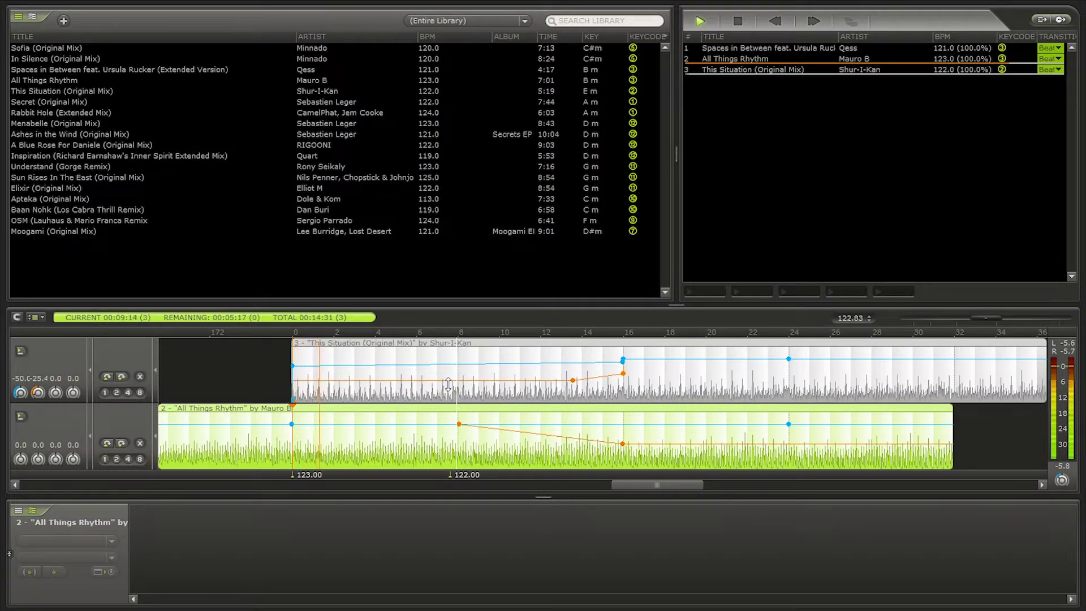
mouse_move(622, 362)
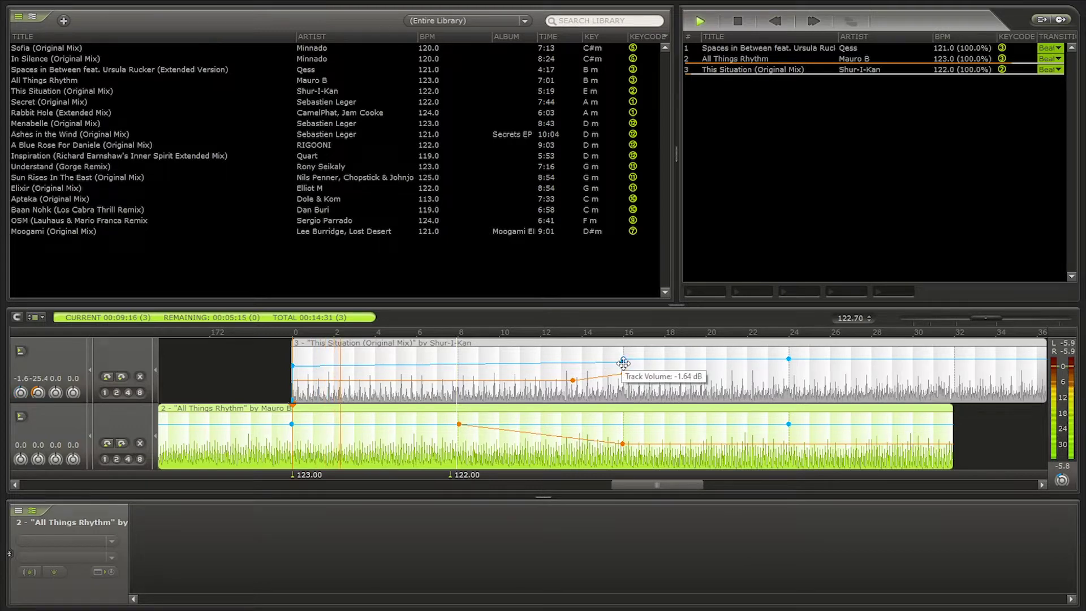
left_click(622, 362)
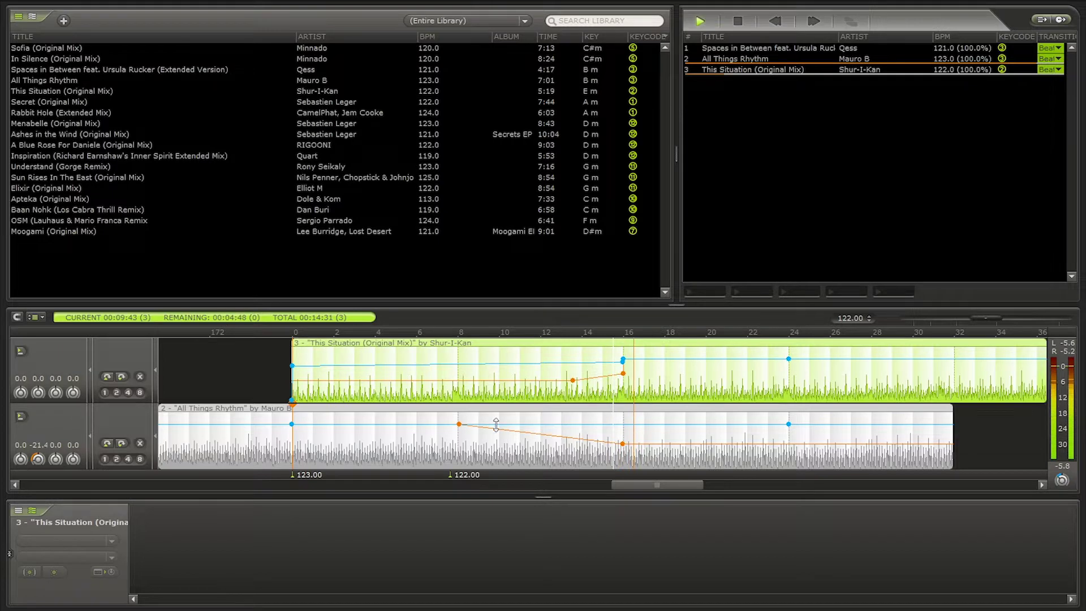
Move the start of the bass cut in "All Things Rhythm" to just before bar 16.
left_click_drag(460, 423, 617, 427)
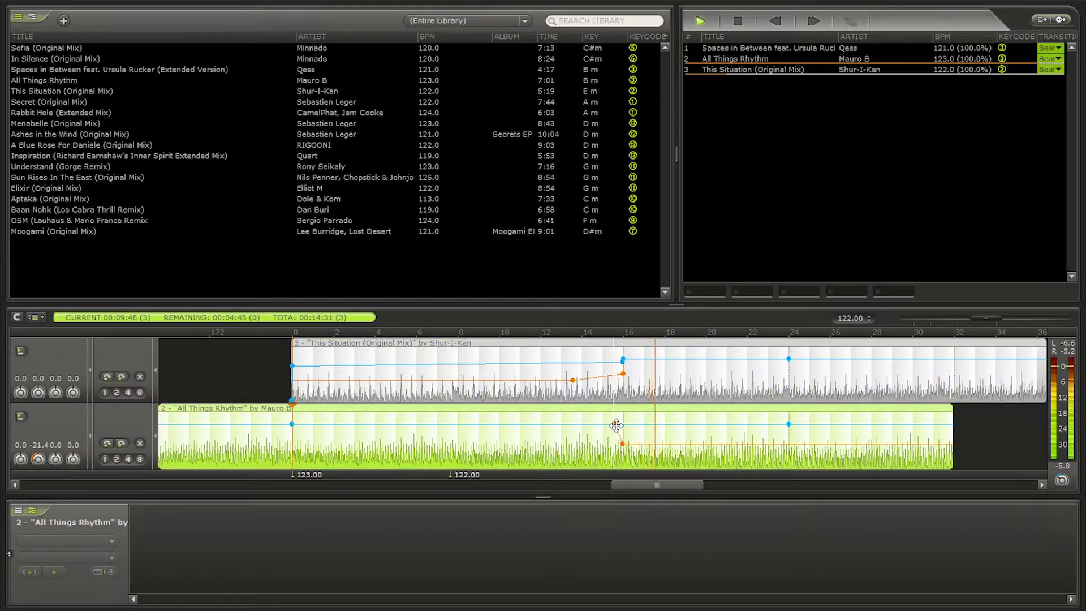
left_click(583, 427)
Move the bar 24 volume marker of "All Things Rhythm" to just before bar 16 and add a second one at about -1.6 dB.
left_click_drag(788, 423, 617, 424)
right_click(617, 424)
left_click(659, 241)
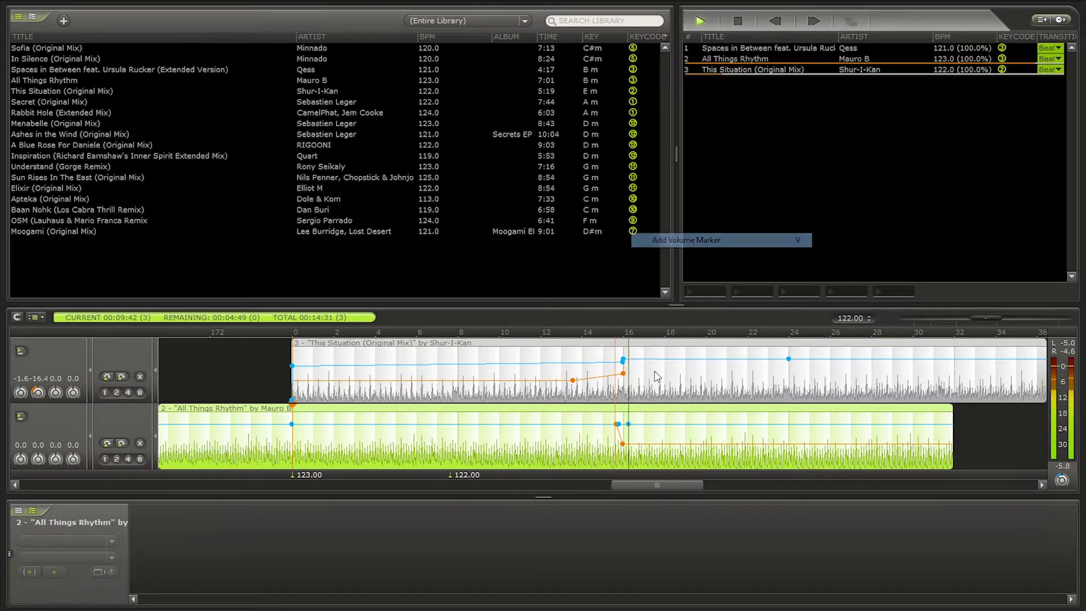
left_click_drag(634, 425, 626, 427)
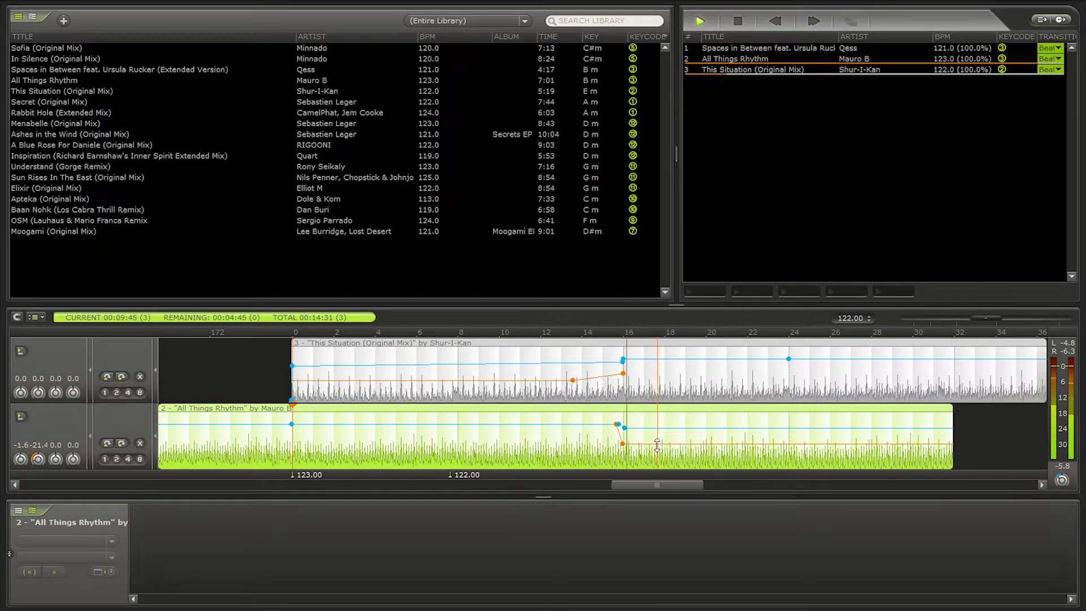
left_click(547, 451)
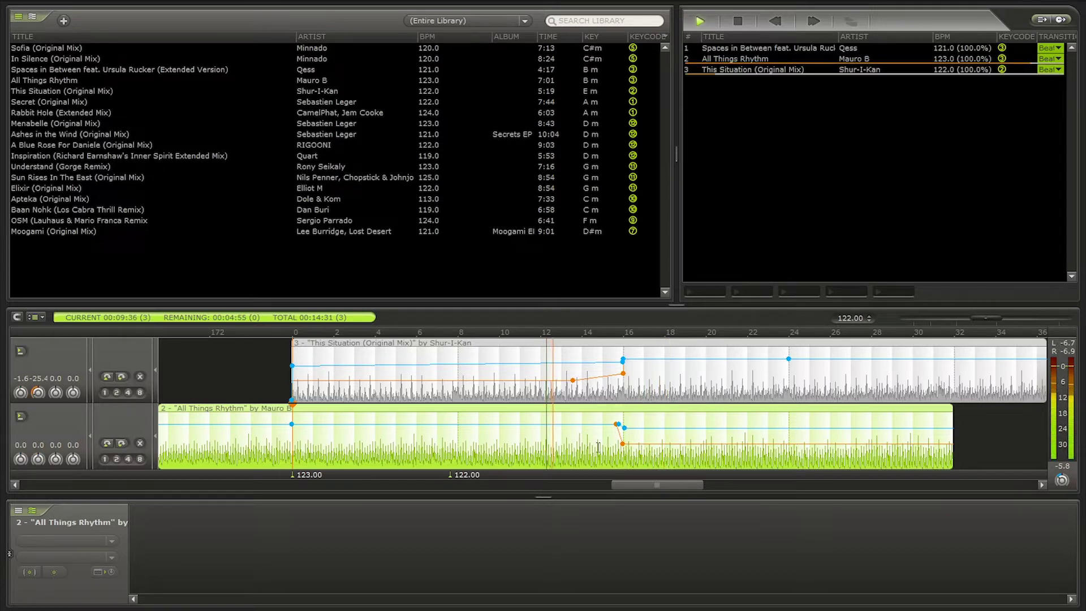
Add a volume marker at the end of "All Things Rhythm" at about -3.17 dB.
left_click(408, 452)
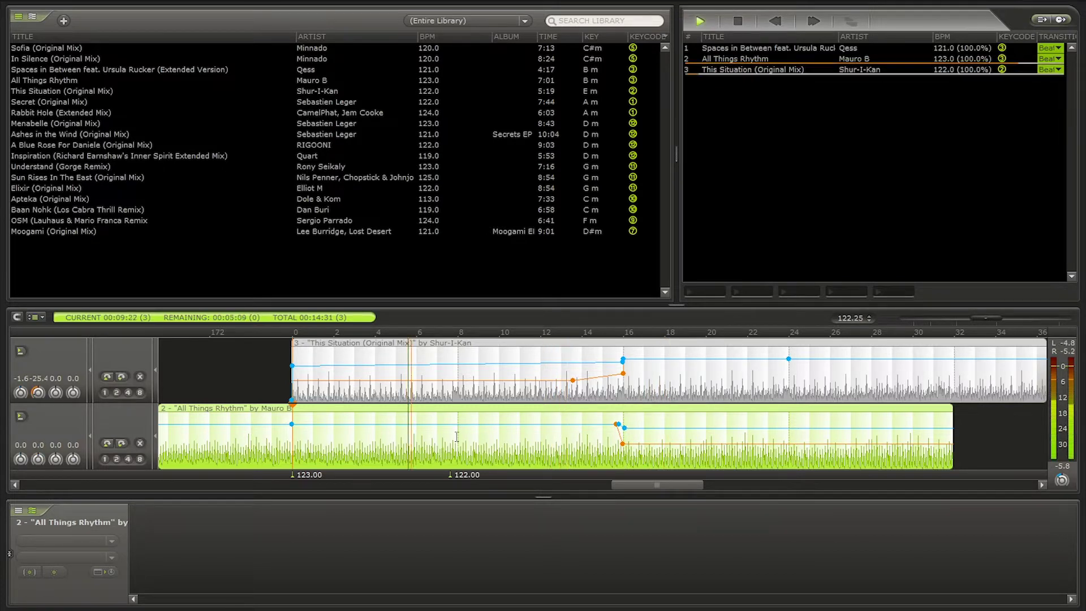
left_click(270, 443)
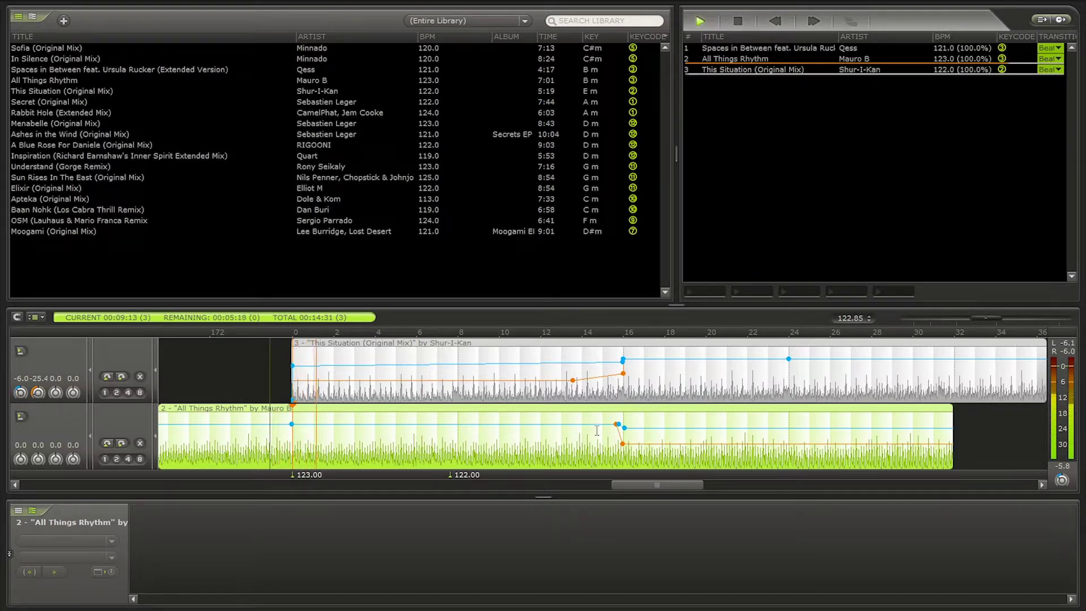
right_click(941, 425)
left_click(957, 240)
left_click_drag(926, 427, 952, 429)
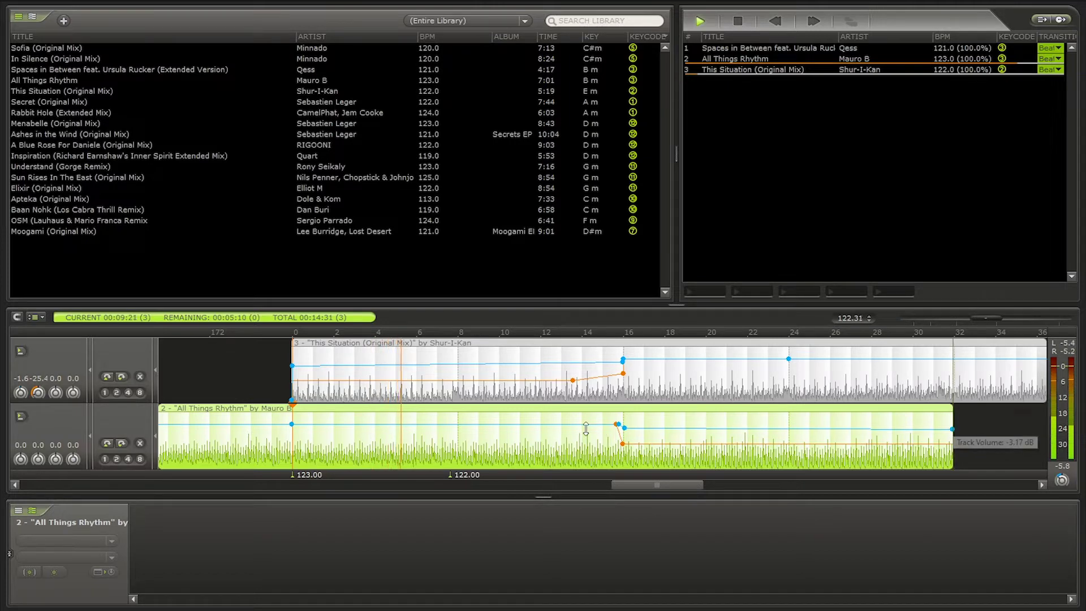
scroll(369, 432, "down", 1)
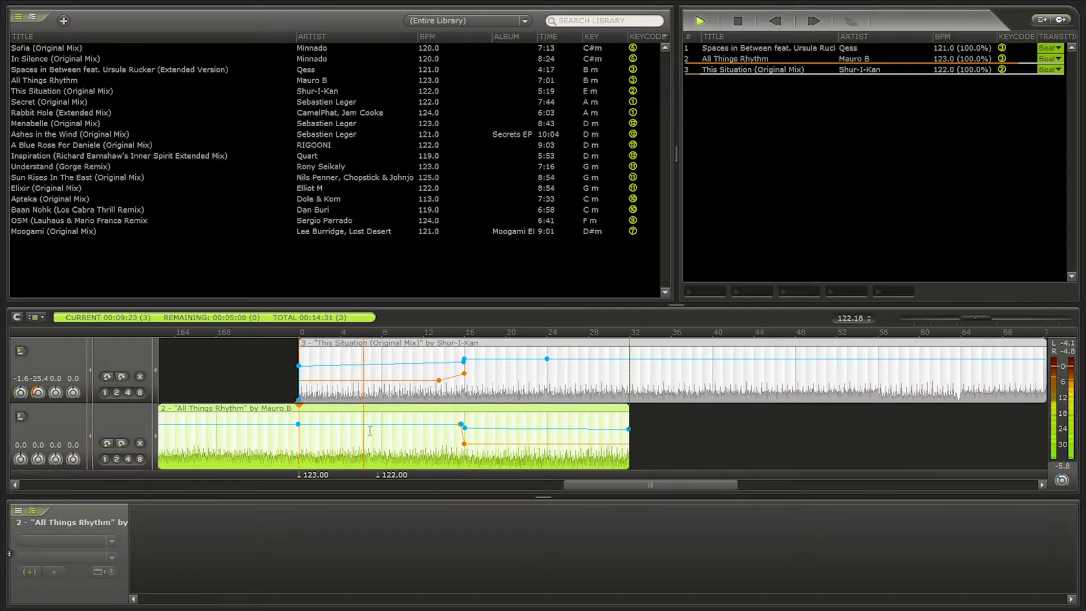
Split the "This Situation" segment at bar 8.
left_click(596, 419)
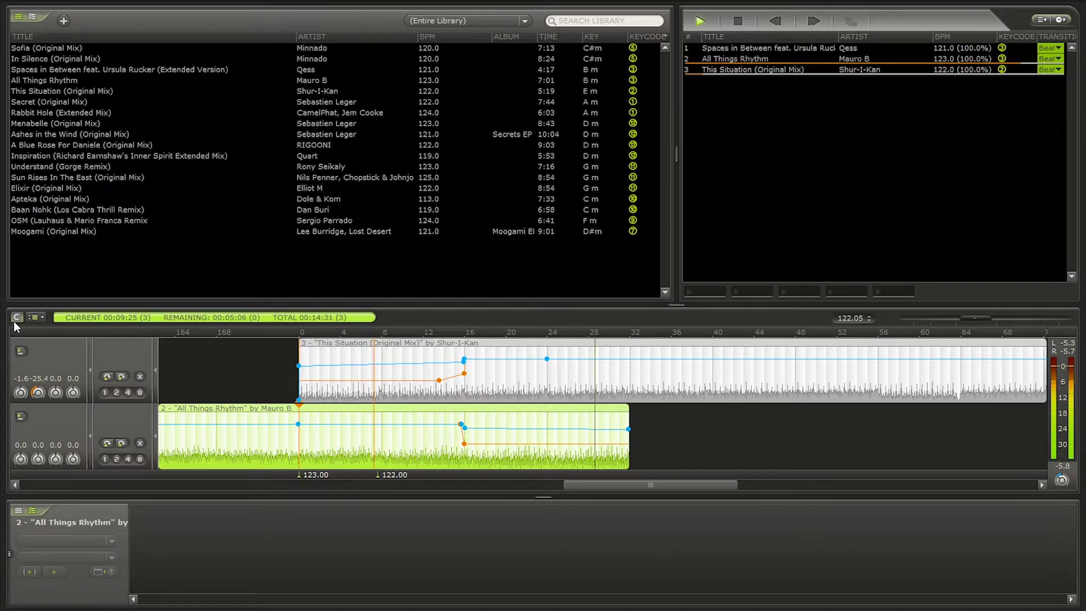
scroll(382, 440, "up", 3)
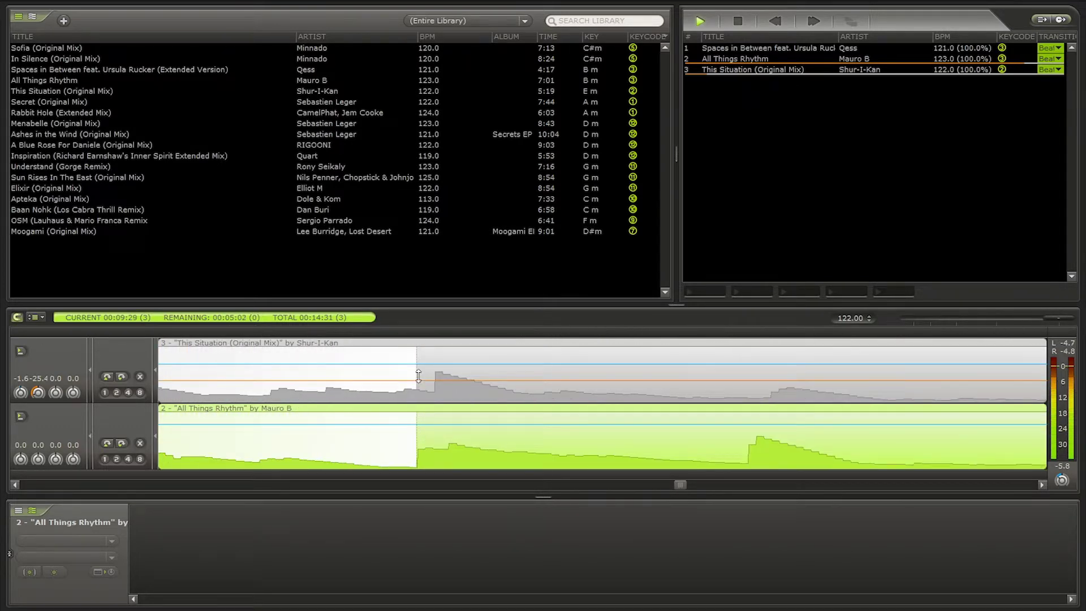
left_click(419, 375)
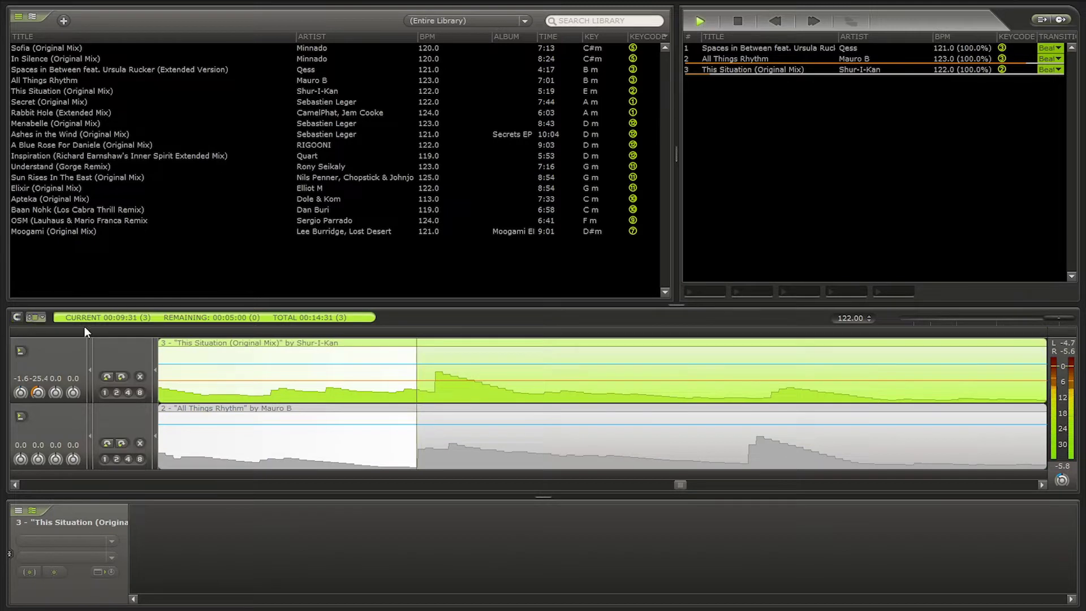
right_click(415, 368)
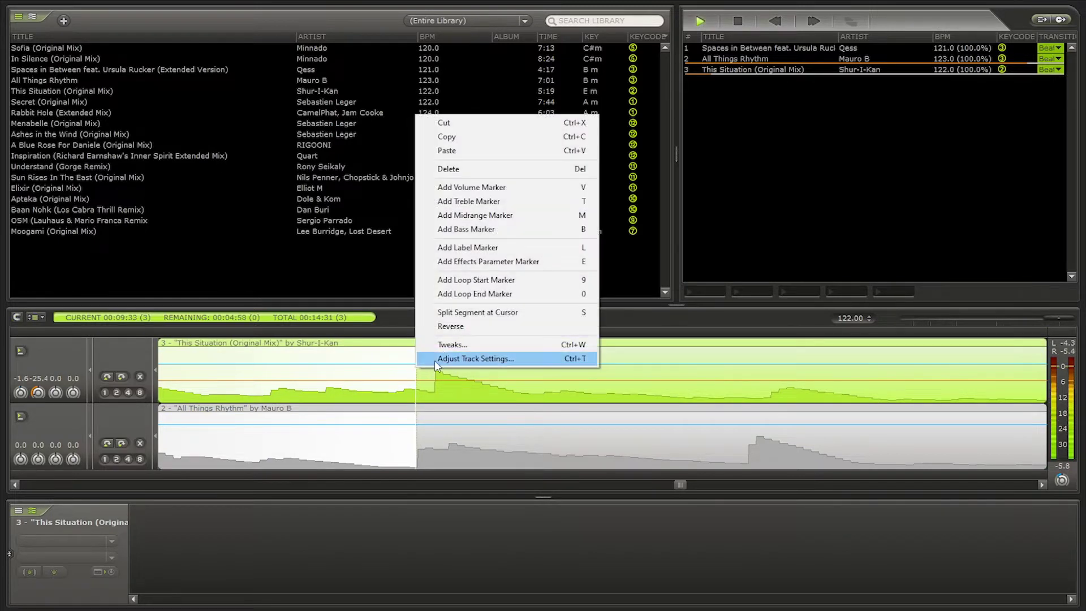
left_click(456, 317)
scroll(466, 395, "up", 3)
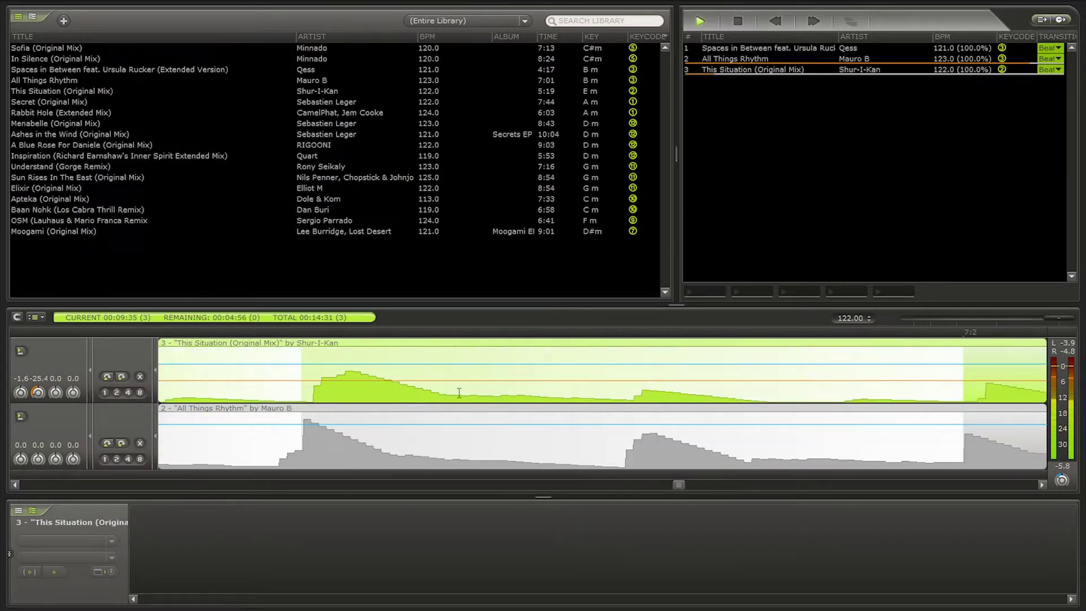
scroll(614, 378, "down", 3)
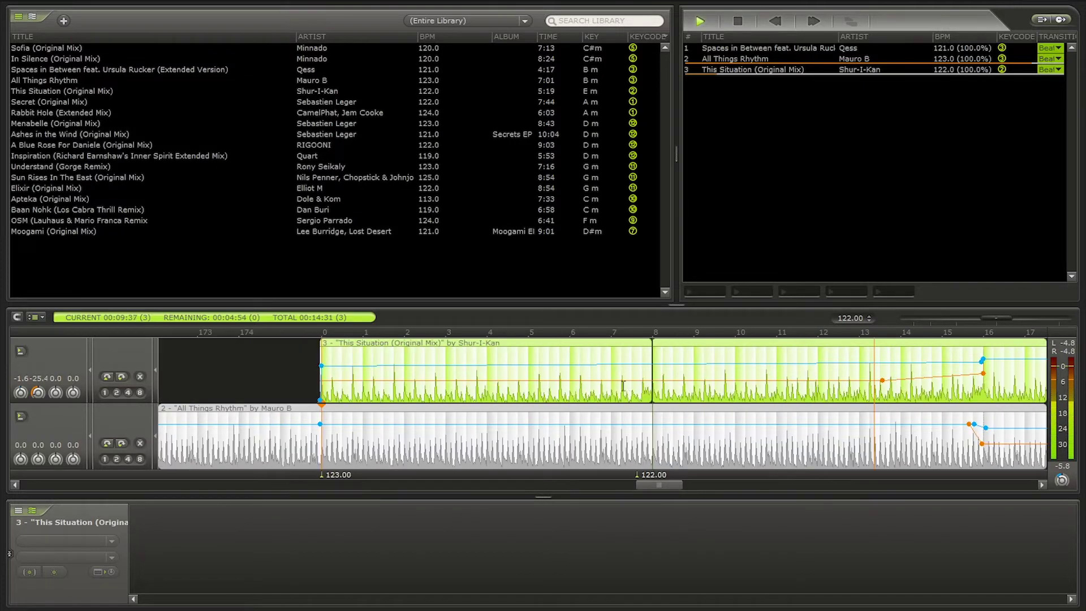
Move the last bass marker before bar 16 in both "All Things Rhythm" and "This Situation" back to beat 15:3.
scroll(610, 390, "up", 5)
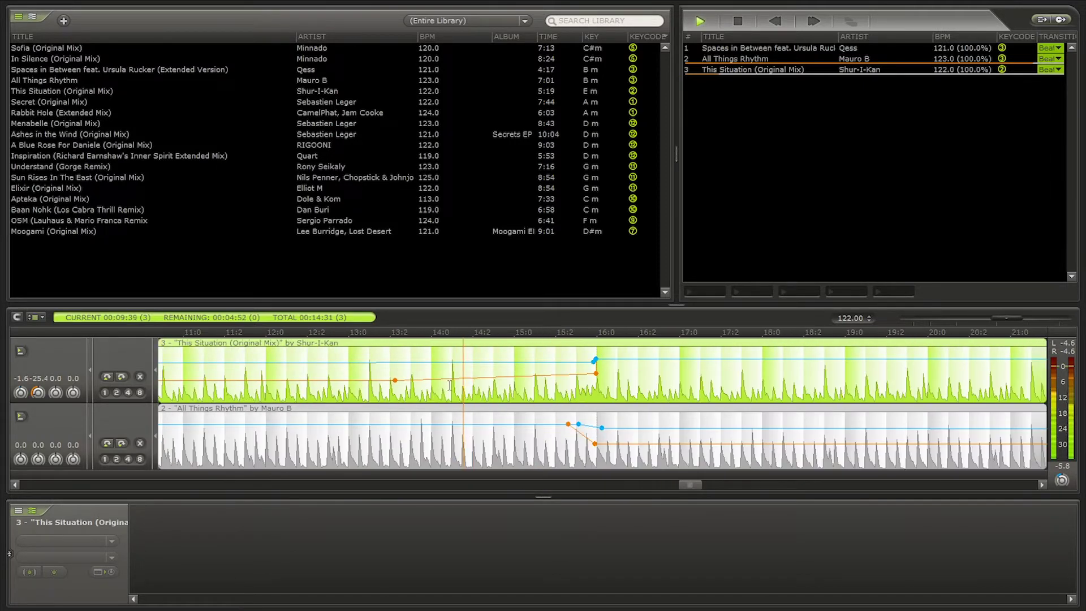
scroll(597, 392, "down", 3)
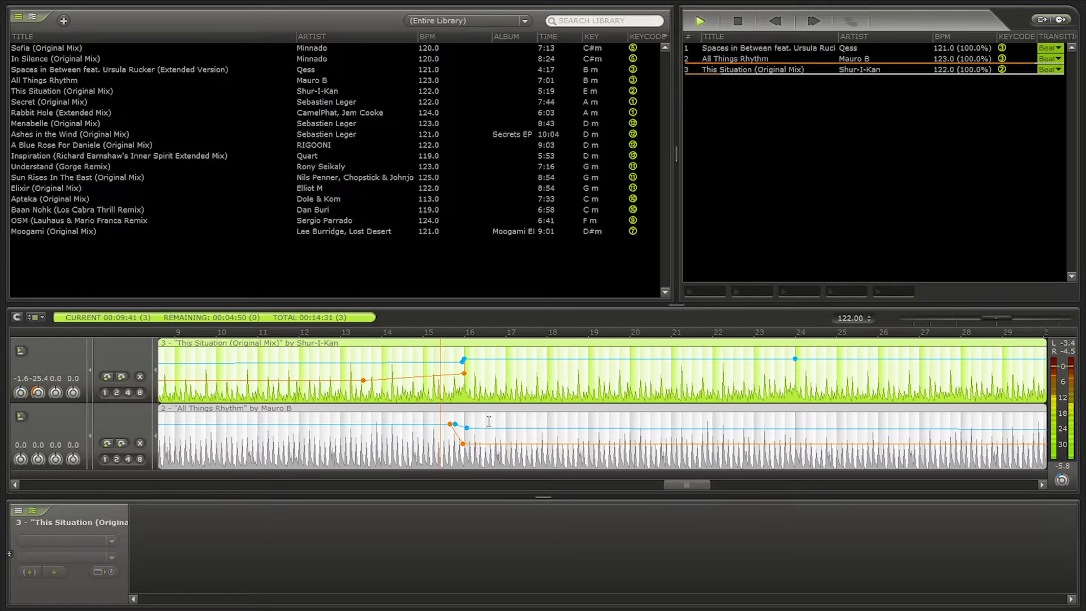
scroll(473, 433, "up", 1)
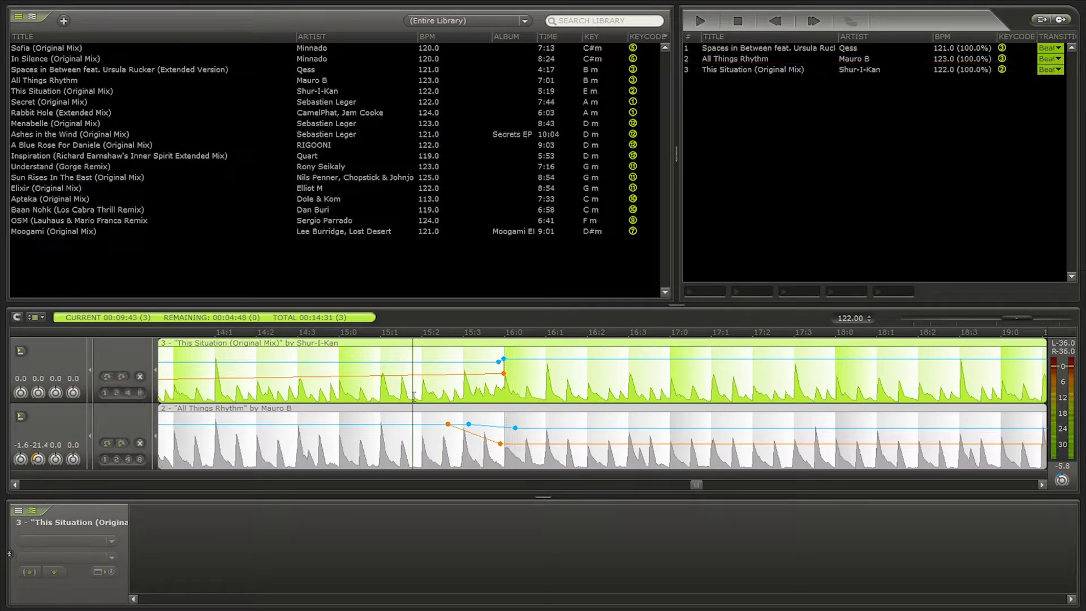
scroll(612, 447, "up", 2)
left_click_drag(612, 447, 466, 455)
left_click_drag(627, 373, 463, 378)
left_click(304, 412)
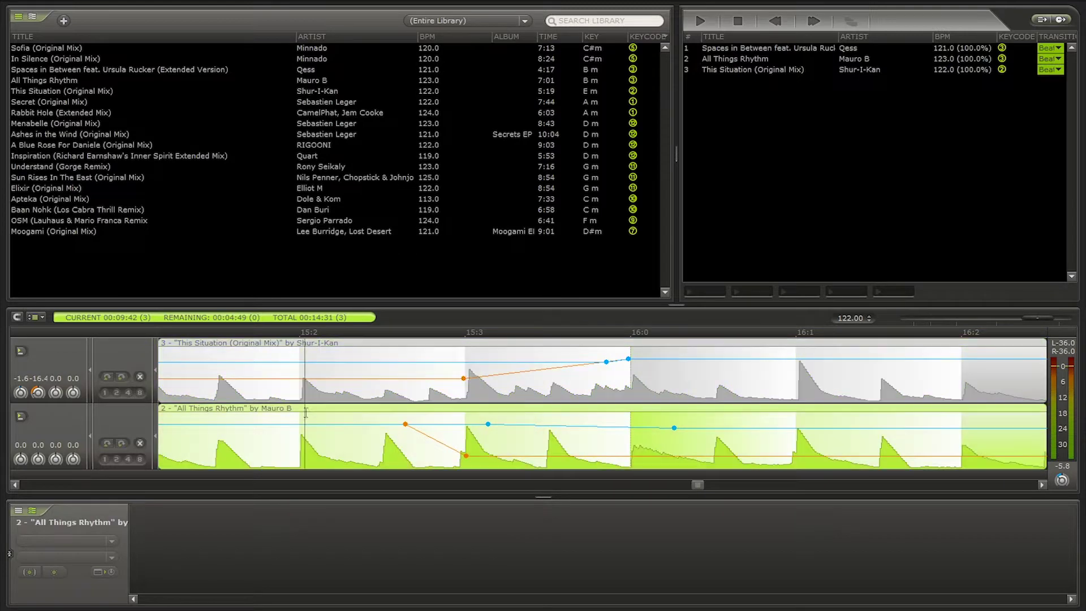
Shift the last bass marker of "This Situation" slightly past beat 15:3 and listen to the change.
key("space")
key("space")
left_click_drag(463, 377, 494, 378)
left_click(295, 417)
key("space")
Steepen the bass cut of "All Things Rhythm" just before beat 15:3, down to about -26.2 dB, and play it.
left_click_drag(405, 424, 462, 447)
left_click(313, 441)
key("space")
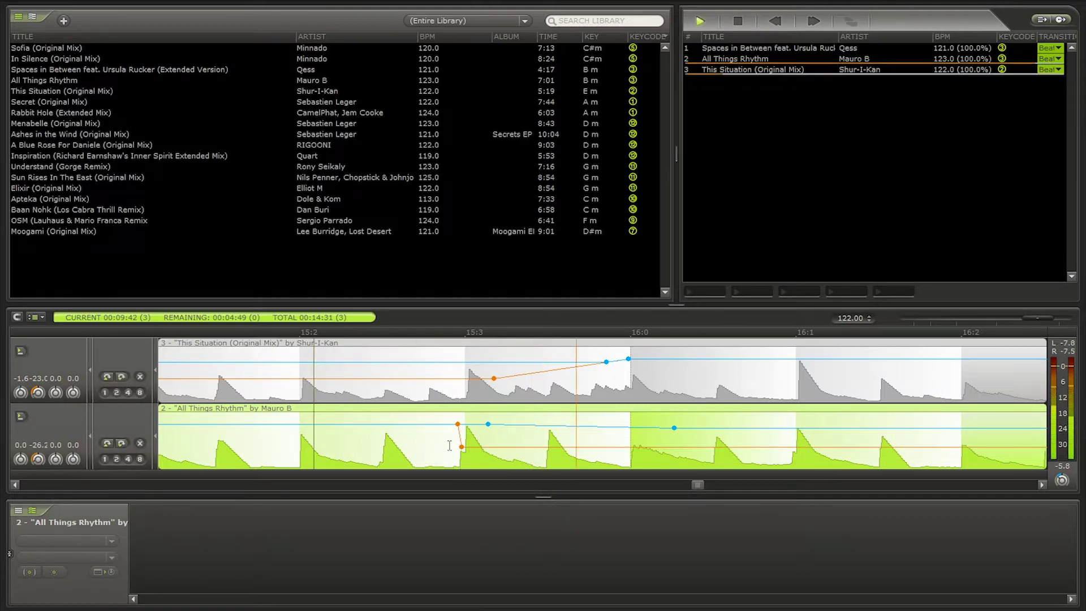
Move the last bass marker of "This Situation" midway between beats 15:3 and 16:0 and listen to the result.
key("space")
left_click_drag(494, 377, 546, 380)
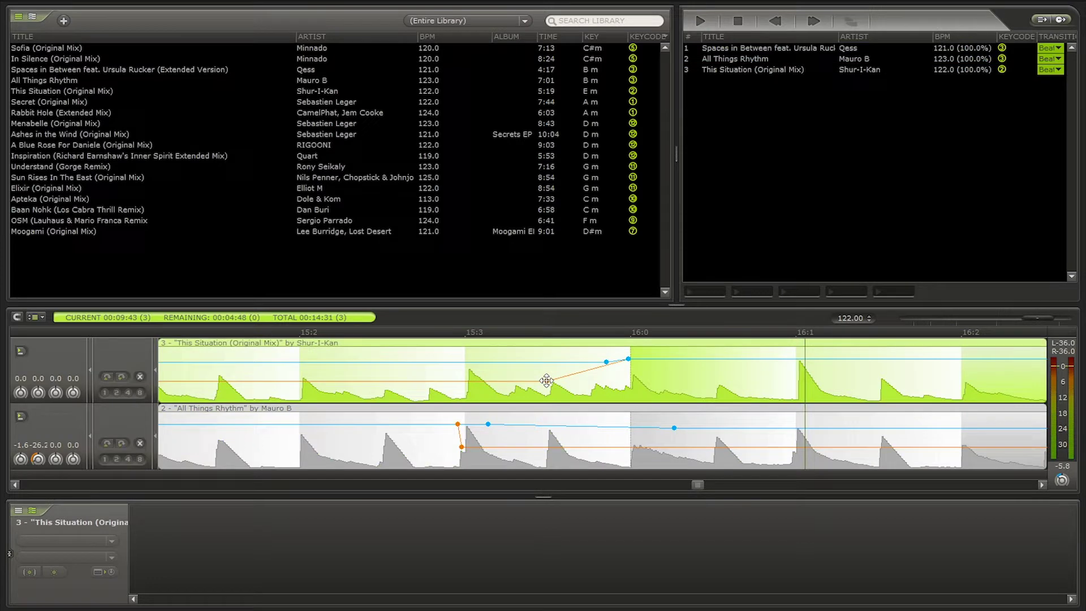
left_click(522, 428)
key("space")
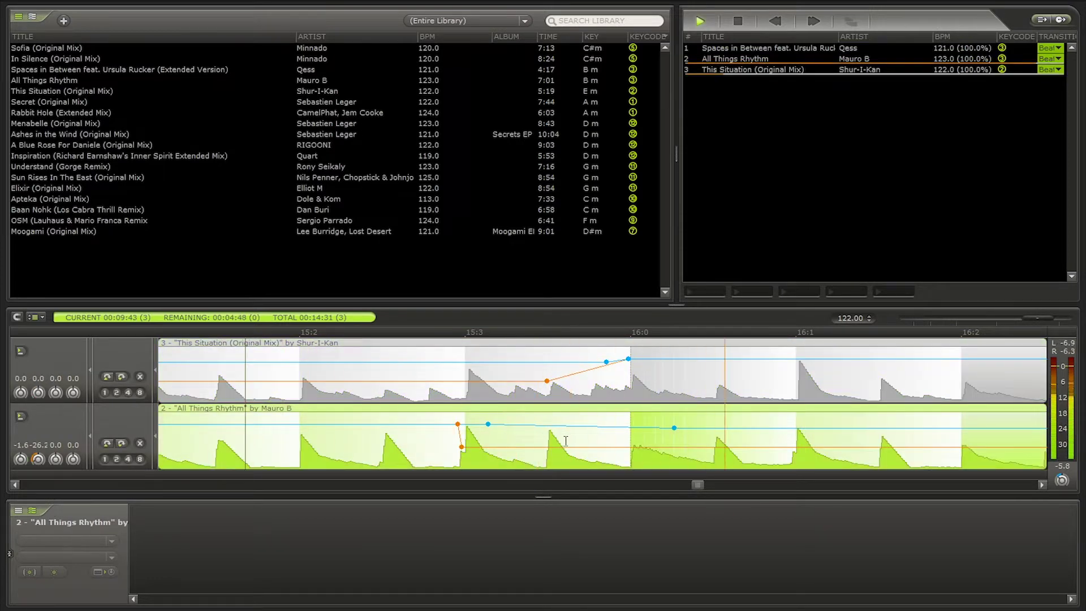
key("space")
Try the last bass marker of "This Situation" slightly earlier, listen to it, and undo the move.
left_click_drag(547, 380, 514, 377)
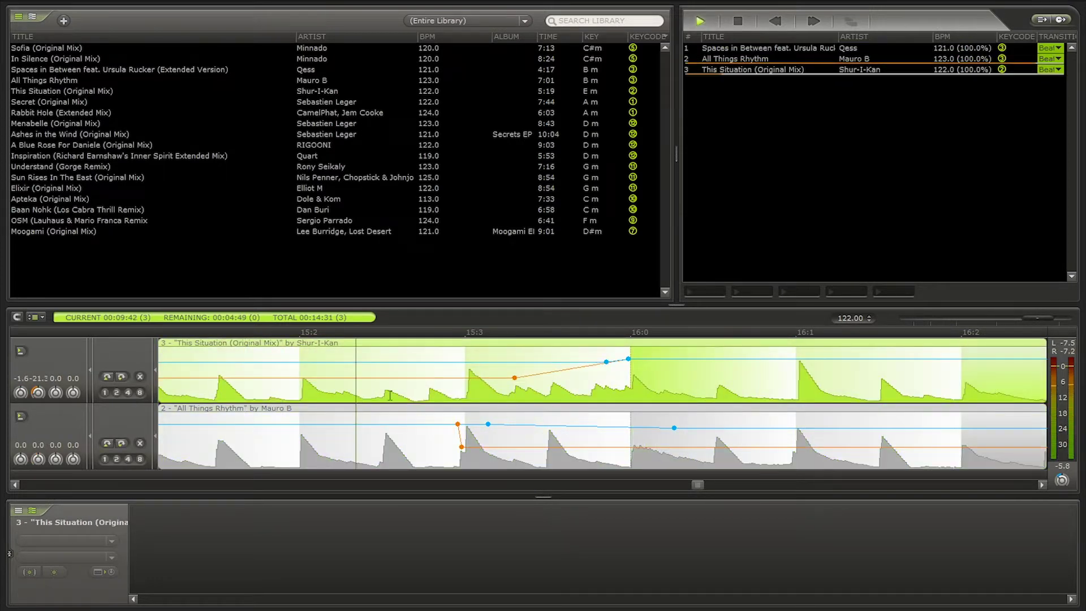
key("space")
key("space")
key("ctrl+z")
key("space")
Fine-tune the last bass marker of "This Situation" to just past midway between beats 15:3 and 16:0, at about -22.95 dB.
scroll(578, 407, "down", 5)
scroll(578, 407, "up", 5)
left_click_drag(546, 380, 570, 376)
scroll(570, 376, "down", 5)
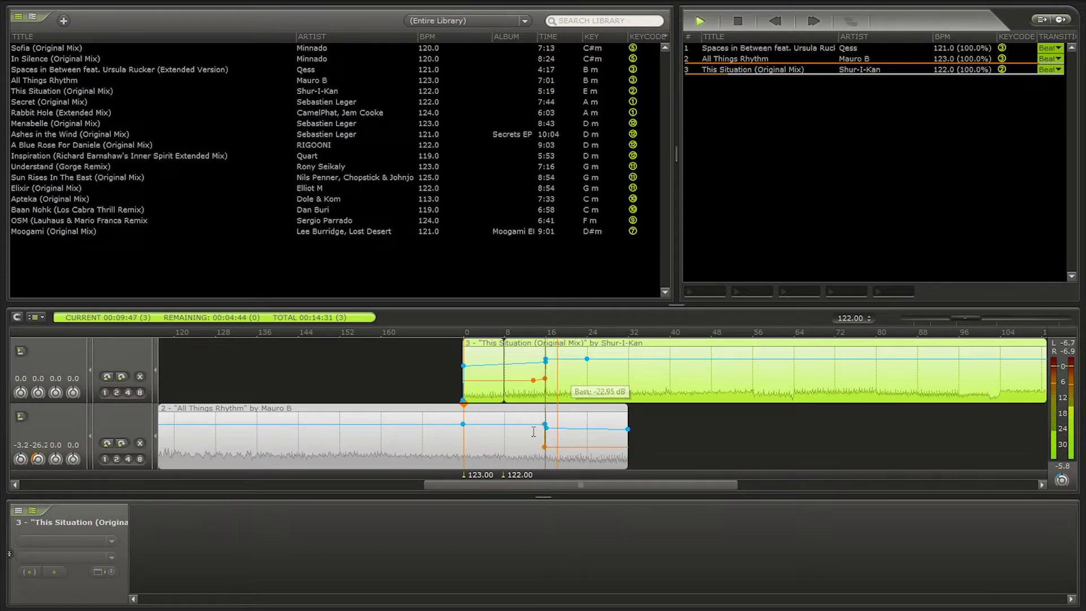
Move the lowered volume marker of "All Things Rhythm" just after bar 16 back to the start of bar 16.
left_click(538, 435)
scroll(537, 436, "up", 6)
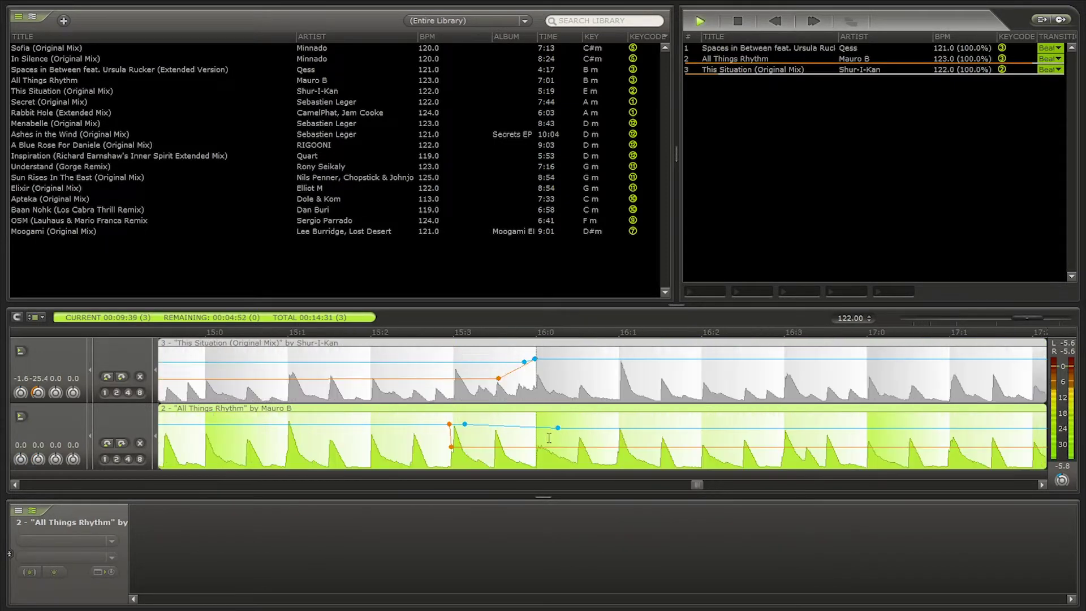
left_click_drag(559, 426, 535, 428)
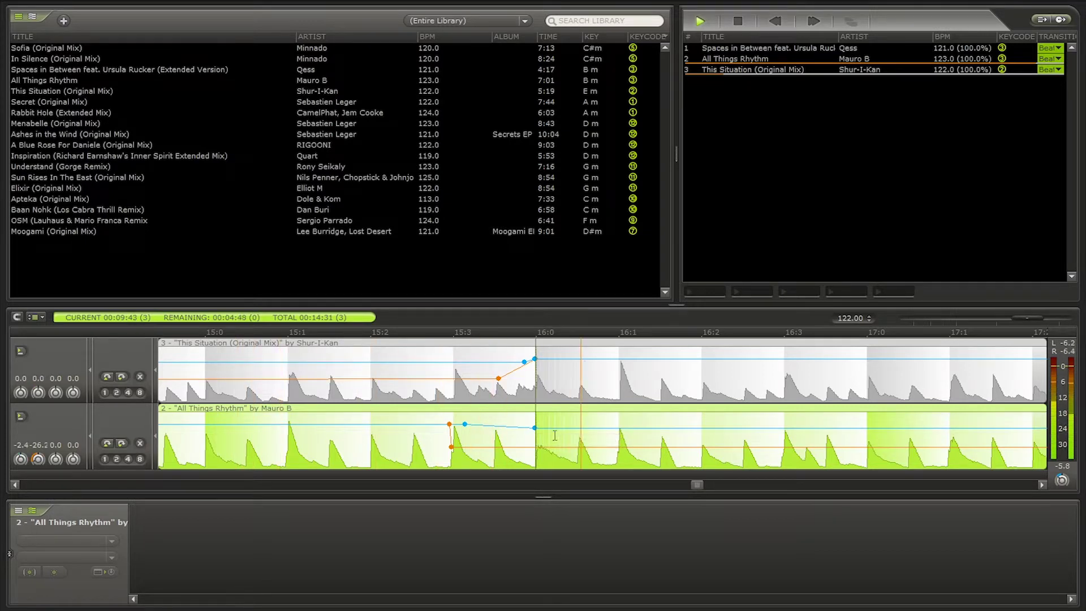
Nudge the intro anchor of "This Situation" at 0:0 to tighten its beat alignment with "All Things Rhythm".
scroll(550, 439, "down", 4)
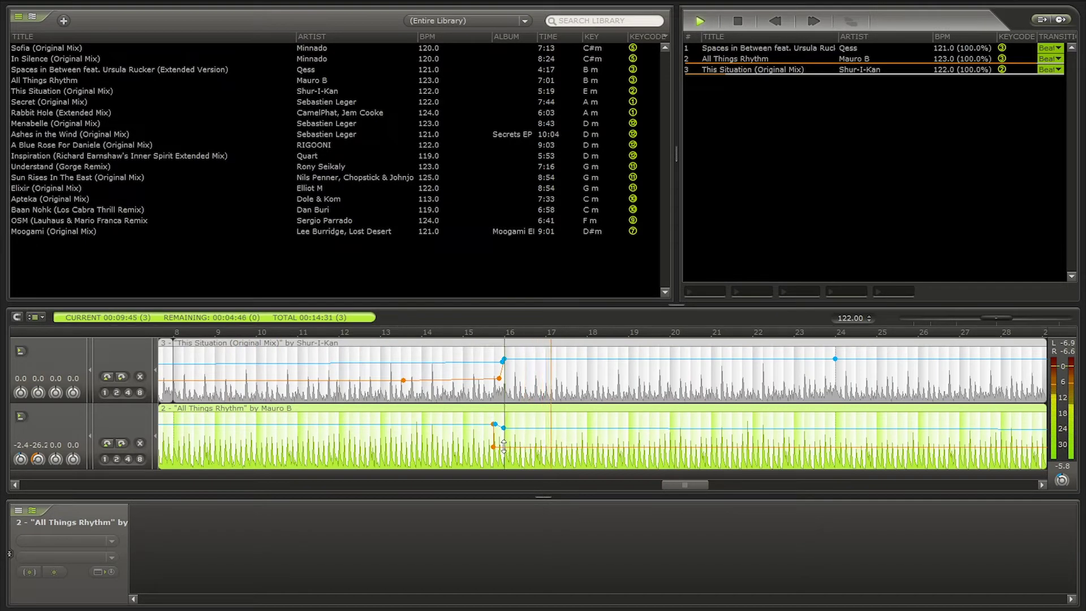
scroll(503, 446, "down", 4)
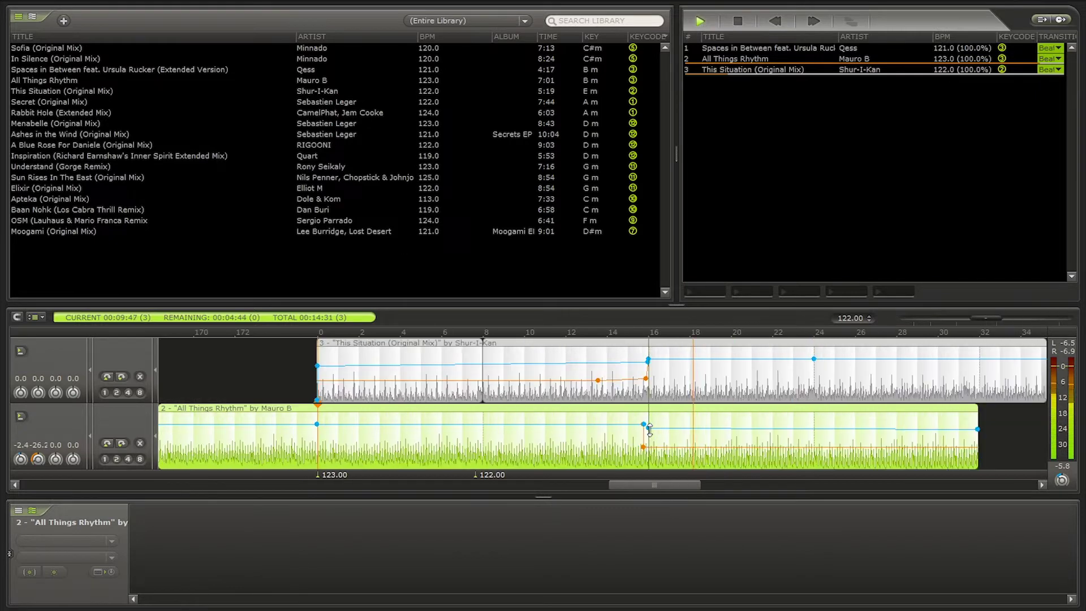
scroll(320, 376, "up", 6)
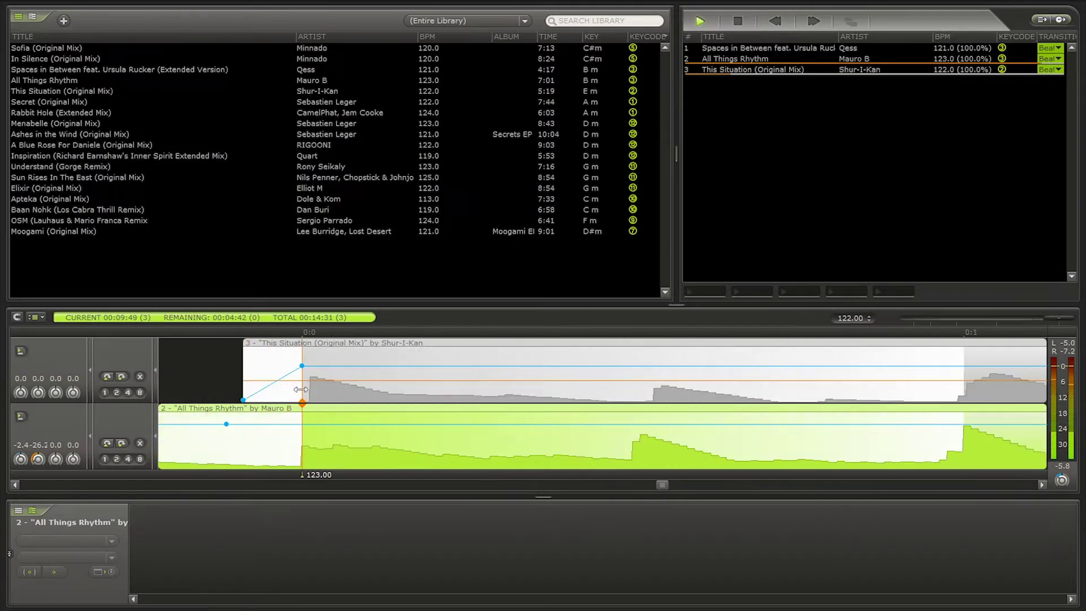
left_click(302, 392)
left_click_drag(298, 394, 308, 394)
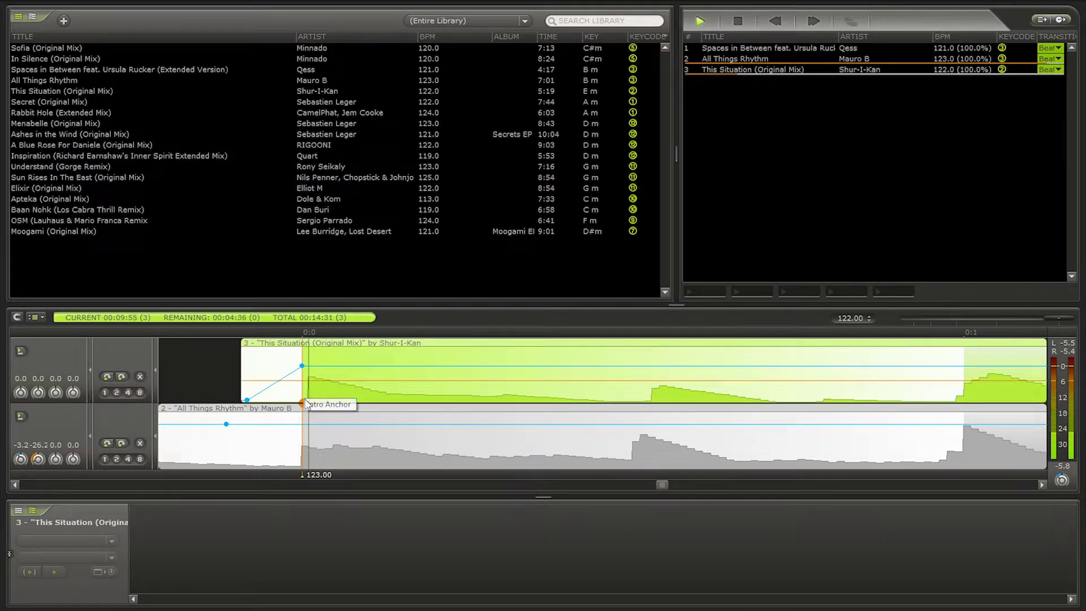
scroll(363, 421, "down", 3)
scroll(452, 426, "down", 3)
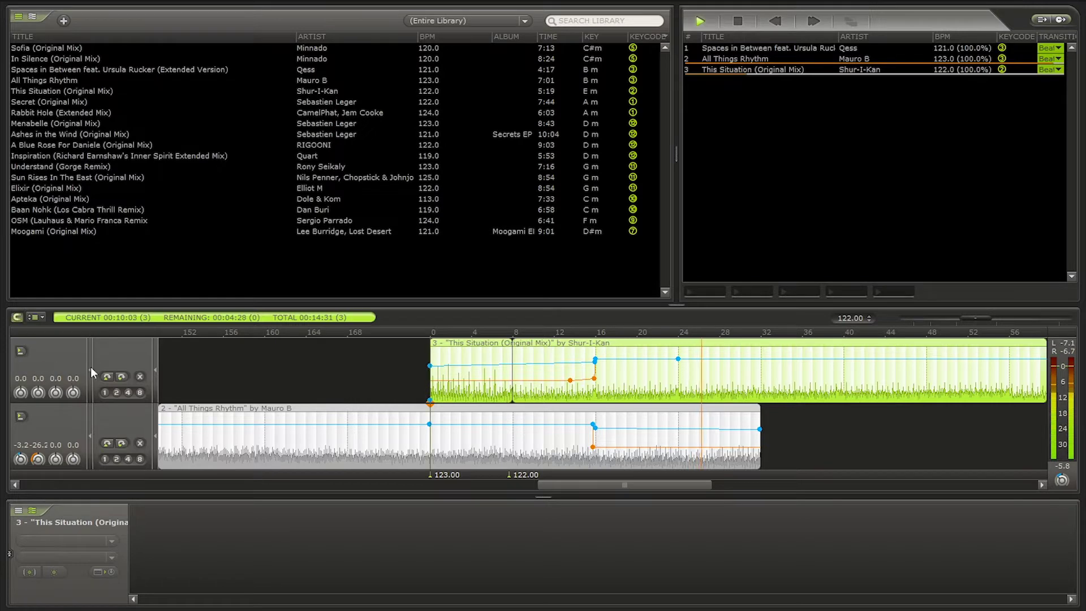
Review the overlap of "All Things Rhythm" from bar 16 to its end, playing it from bar 24.
left_click(596, 459)
left_click_drag(597, 459, 761, 460)
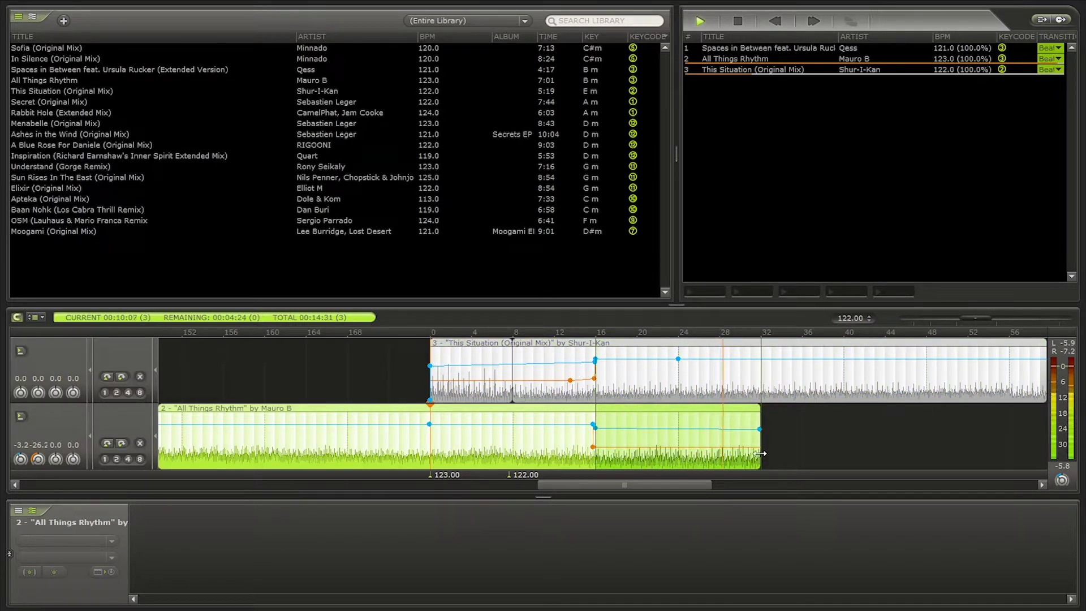
left_click(717, 458)
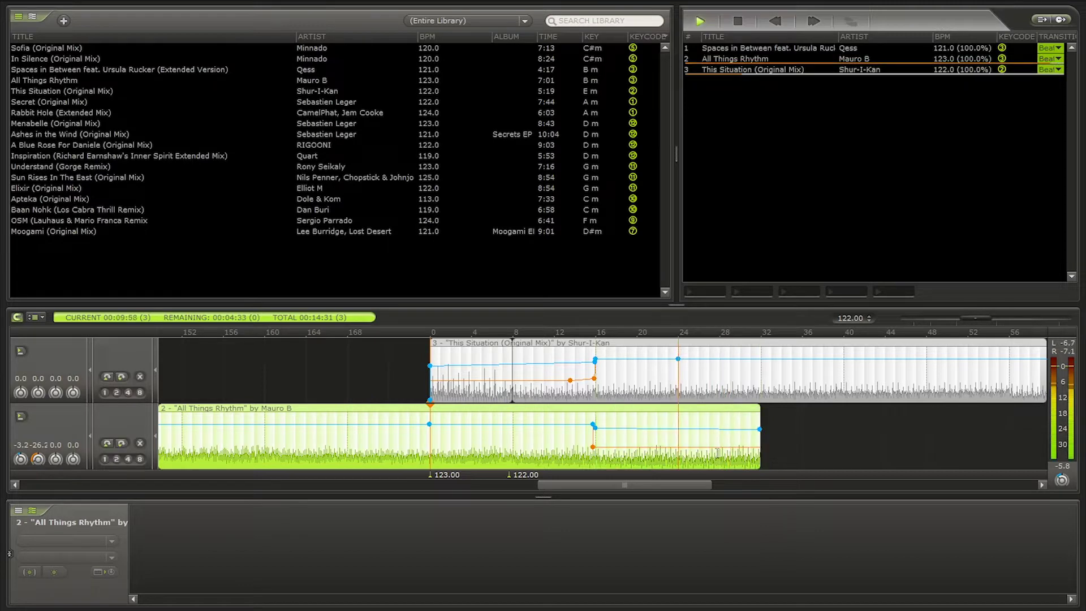
scroll(715, 457, "up", 3)
double_click(560, 452)
scroll(560, 452, "down", 3)
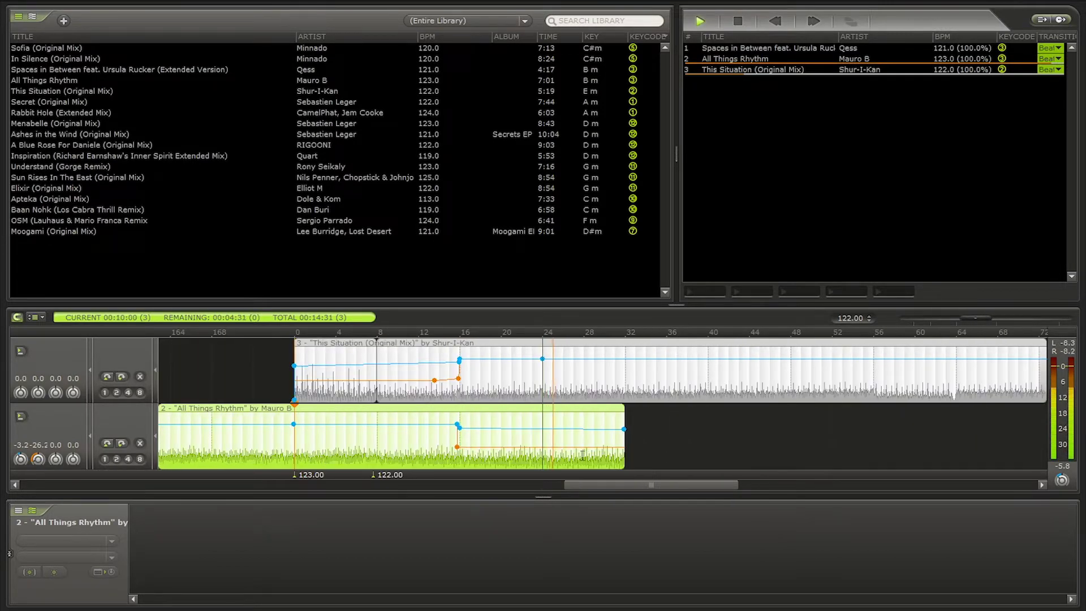
scroll(585, 460, "up", 1)
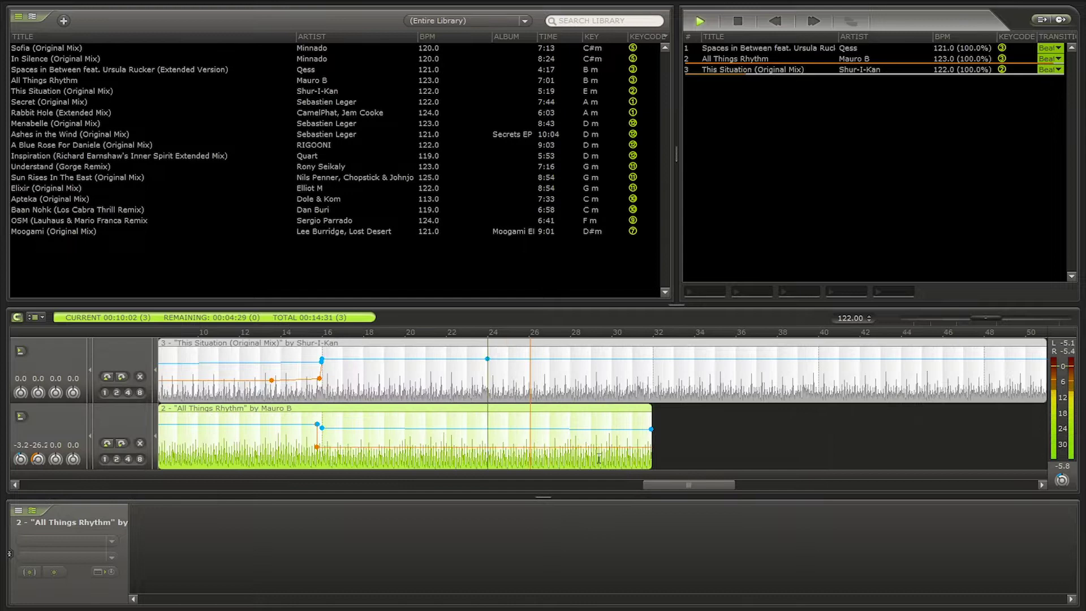
scroll(603, 456, "down", 1)
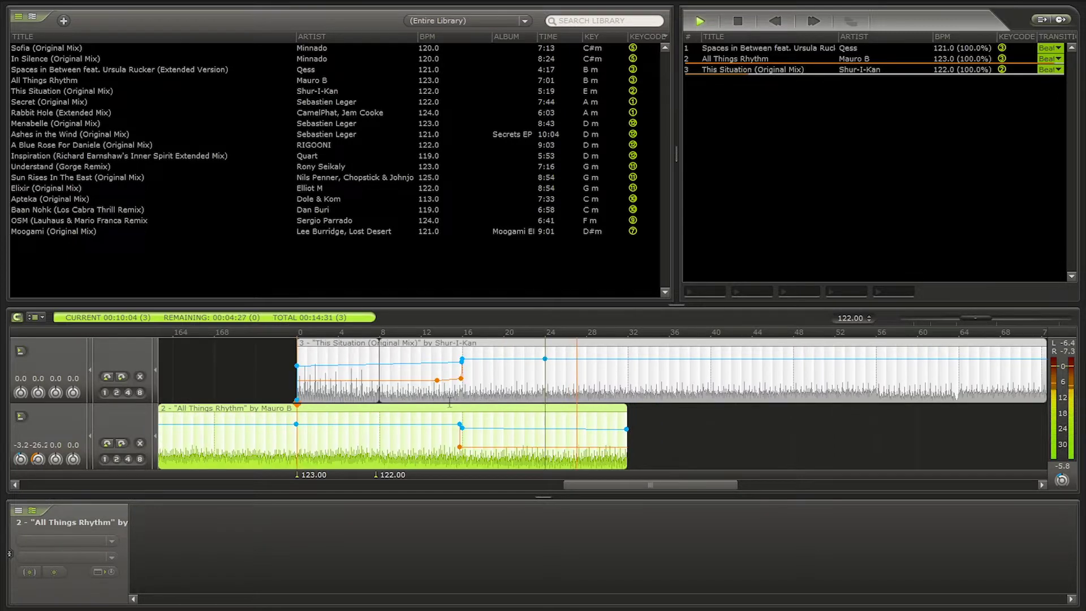
Split "All Things Rhythm" at bar 28 and play across the split.
scroll(595, 441, "up", 2)
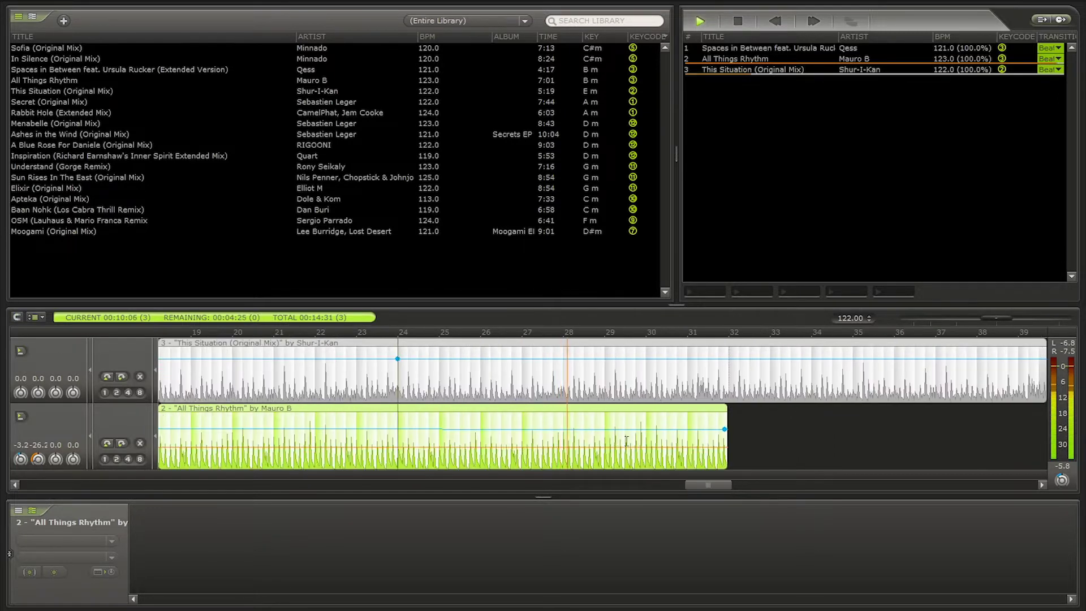
key("space")
scroll(565, 442, "up", 3)
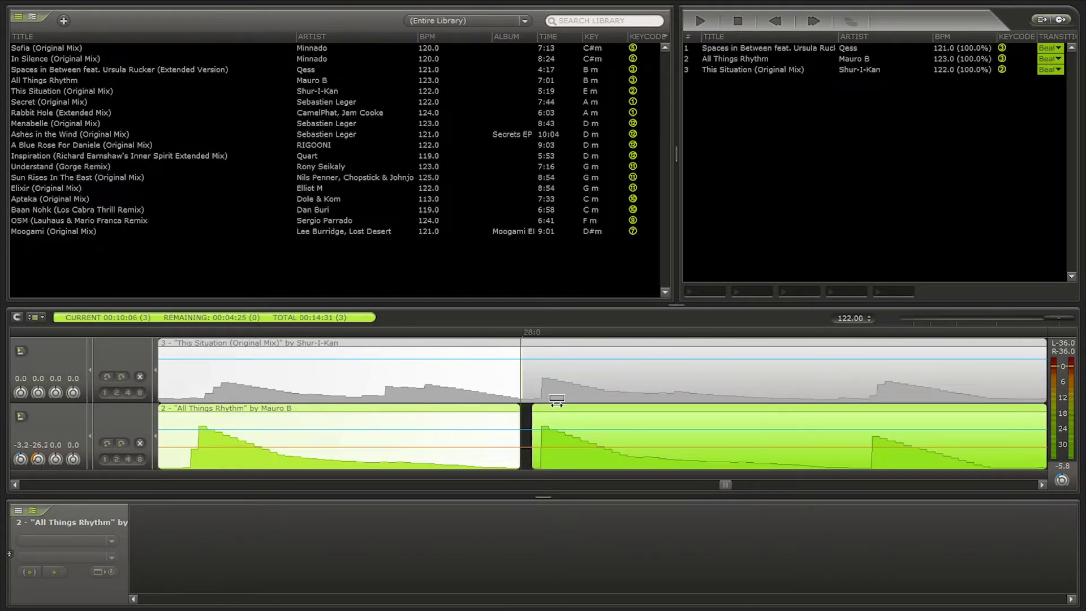
key("space")
scroll(486, 446, "down", 2)
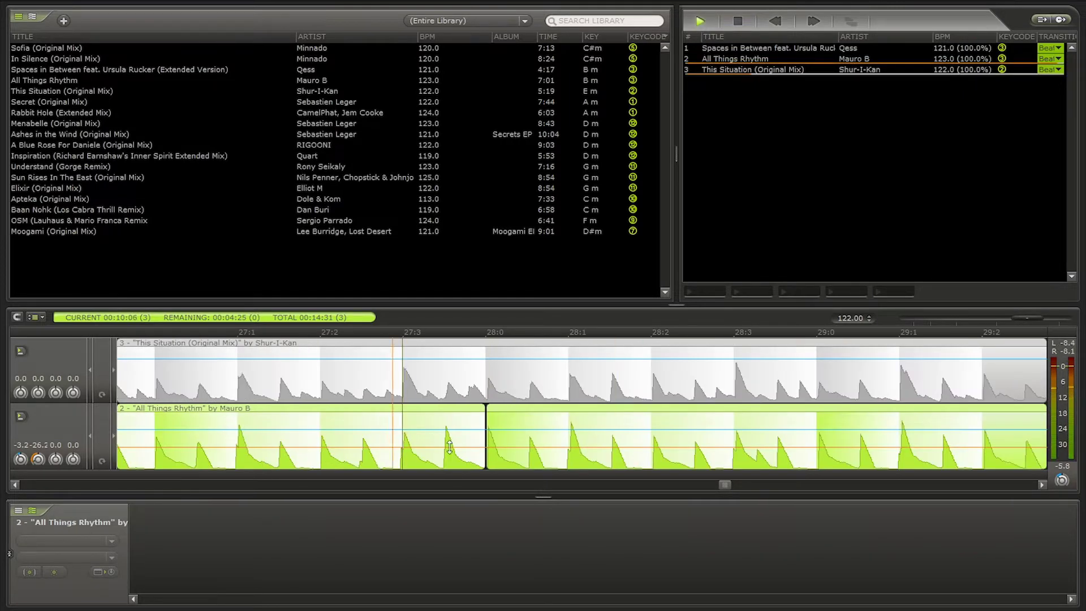
scroll(539, 447, "down", 5)
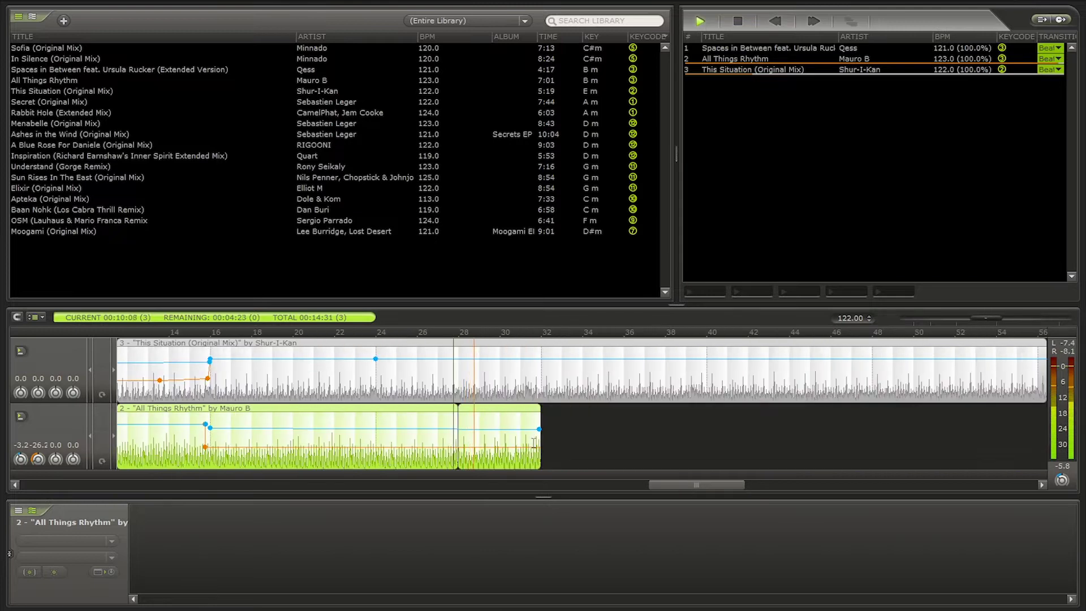
Examine the closing section of "All Things Rhythm" from bar 28 to its end, playing it from beats 30:2 and 31:0.
scroll(512, 445, "up", 3)
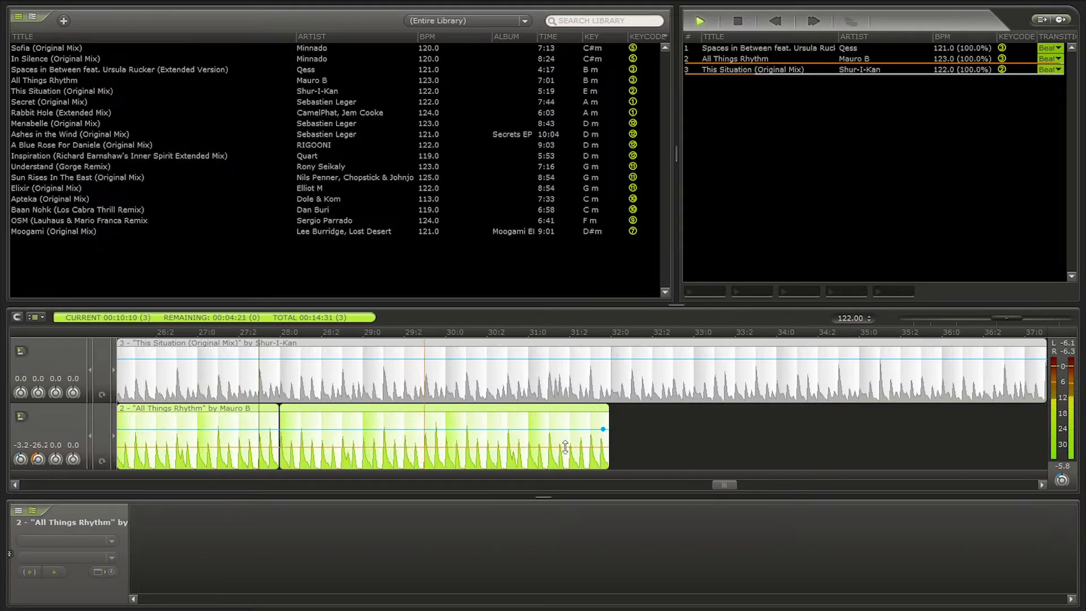
scroll(574, 441, "down", 4)
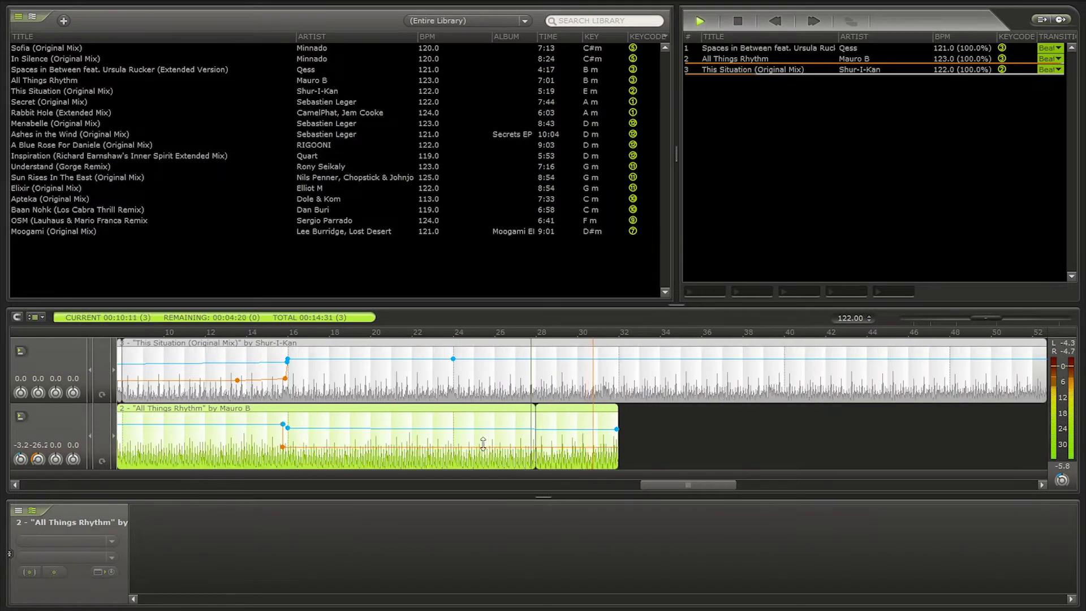
scroll(608, 437, "up", 4)
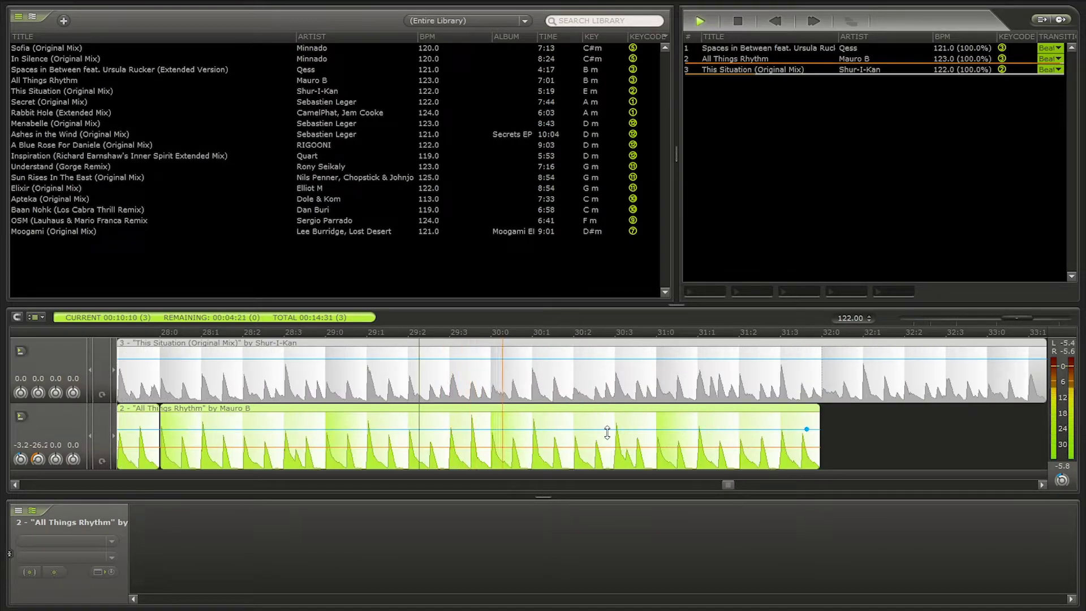
scroll(615, 432, "up", 2)
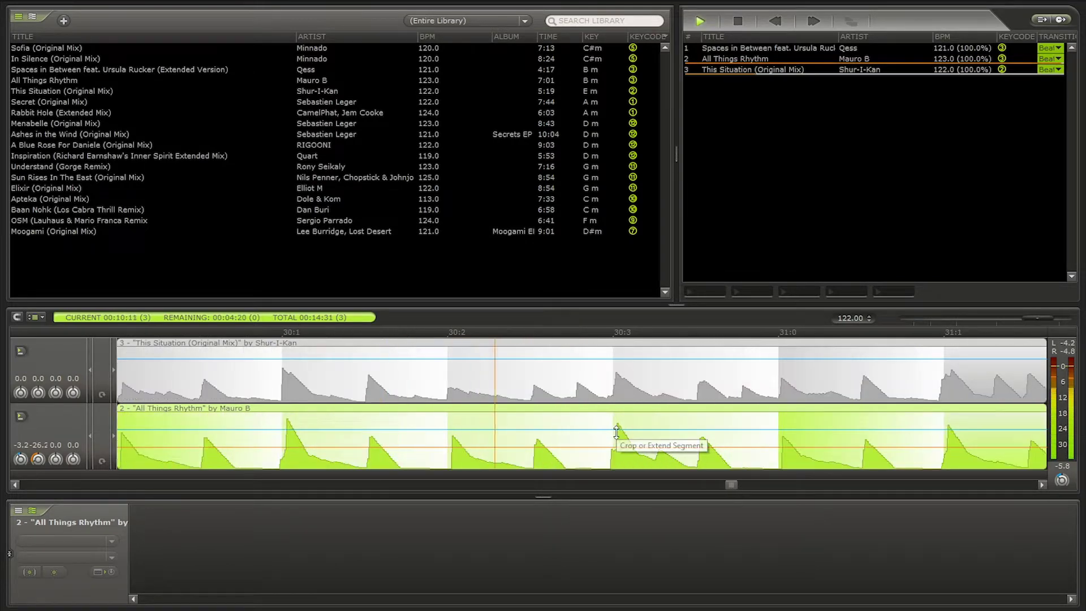
left_click(447, 444)
key("space")
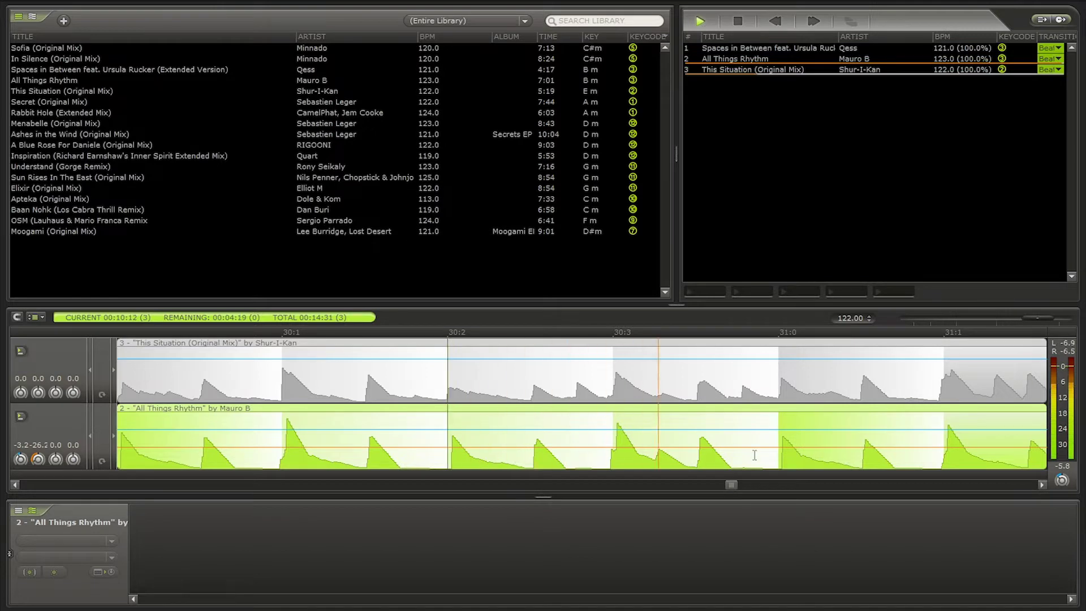
key("space")
left_click(778, 455)
key("space")
scroll(567, 428, "down", 3)
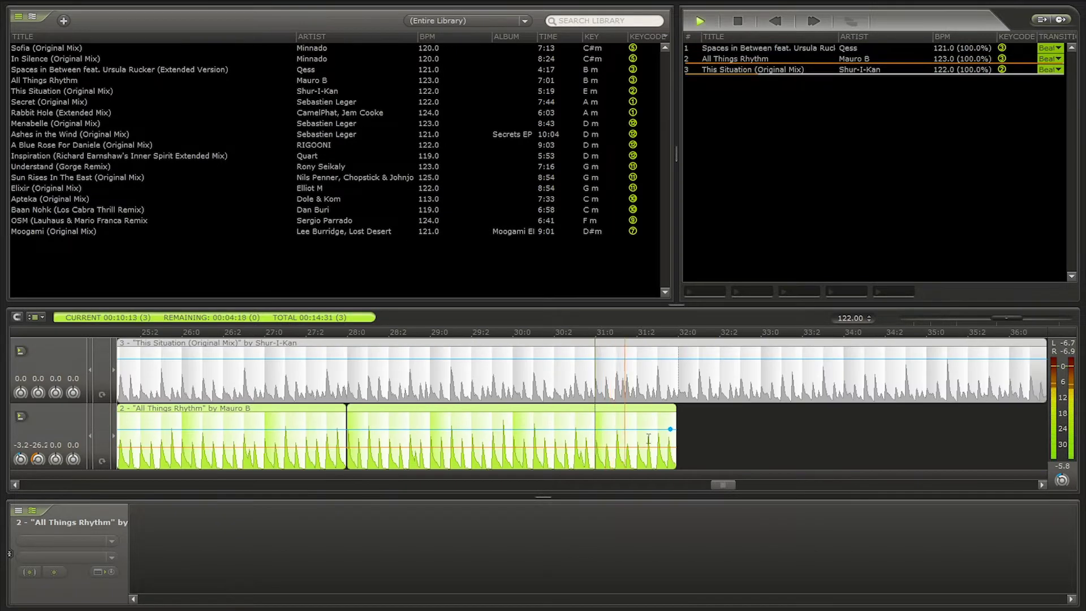
scroll(645, 439, "up", 3)
scroll(684, 436, "down", 3)
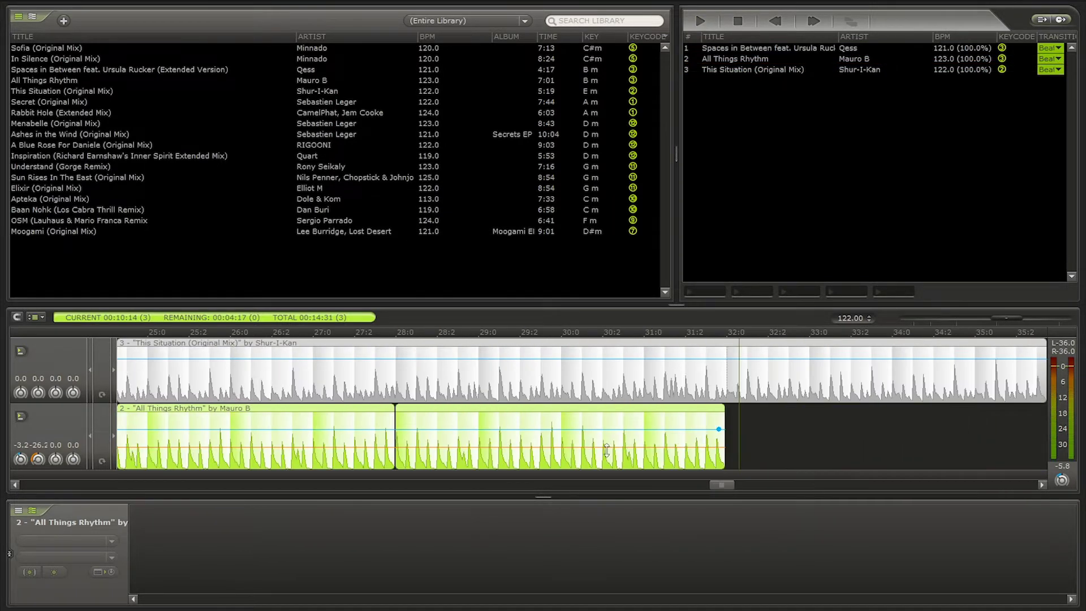
scroll(650, 446, "up", 2)
scroll(652, 446, "down", 2)
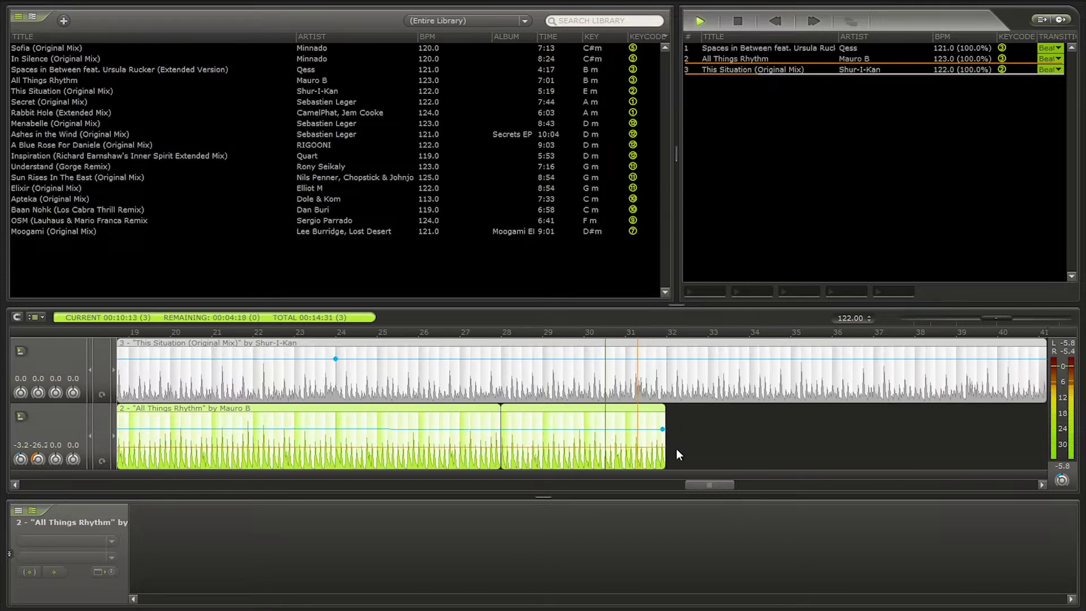
scroll(664, 445, "up", 4)
scroll(617, 438, "down", 4)
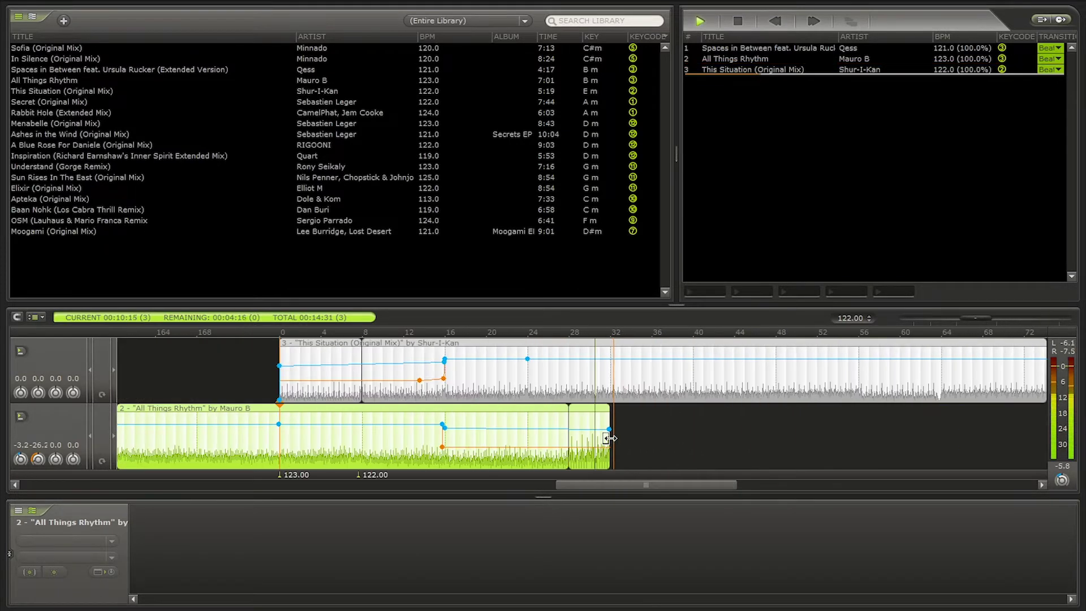
Fade the bass of "All Things Rhythm" down to -50 dB between about bar 21 and the track's end.
right_click(497, 444)
left_click(544, 308)
right_click(580, 445)
left_click(637, 306)
left_click_drag(581, 448, 610, 467)
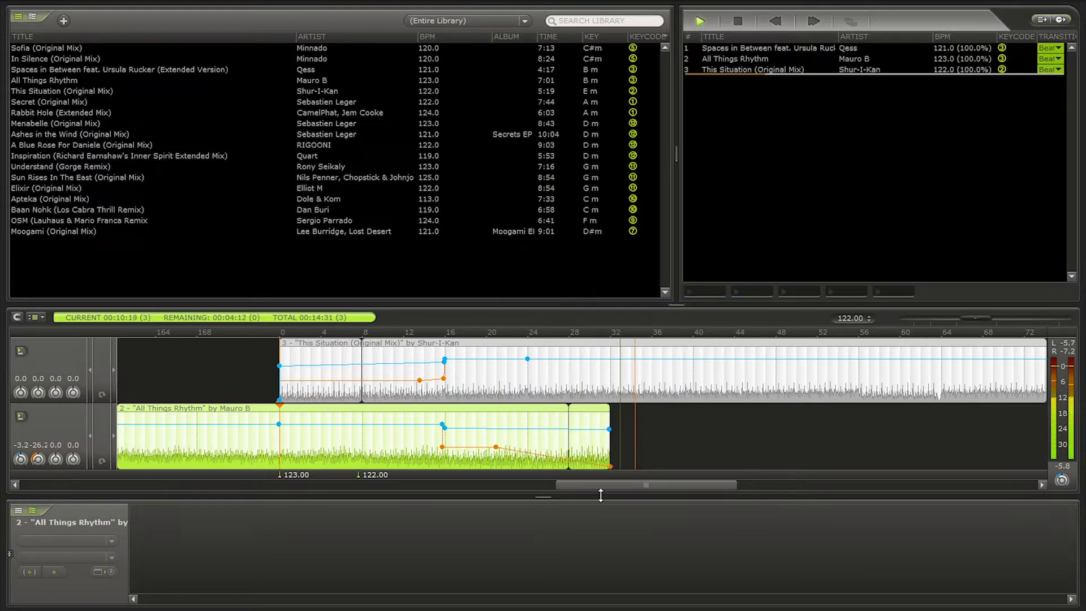
Fade the volume of "All Things Rhythm" from about bar 22 to about -12 dB at its end and play the fade.
right_click(512, 429)
left_click(567, 249)
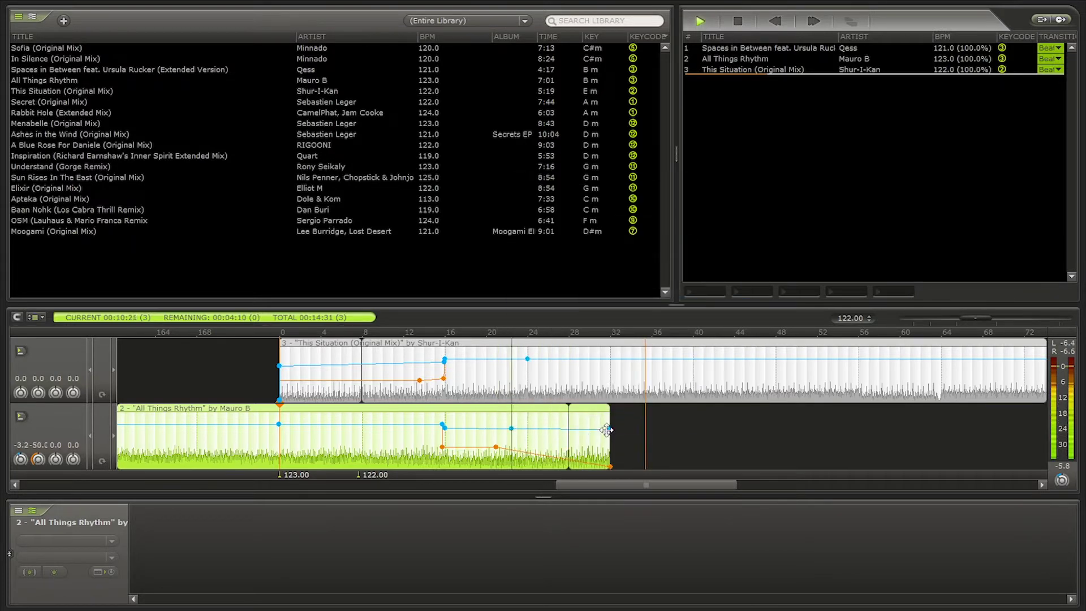
left_click_drag(609, 428, 609, 434)
left_click(552, 450)
left_click(597, 451)
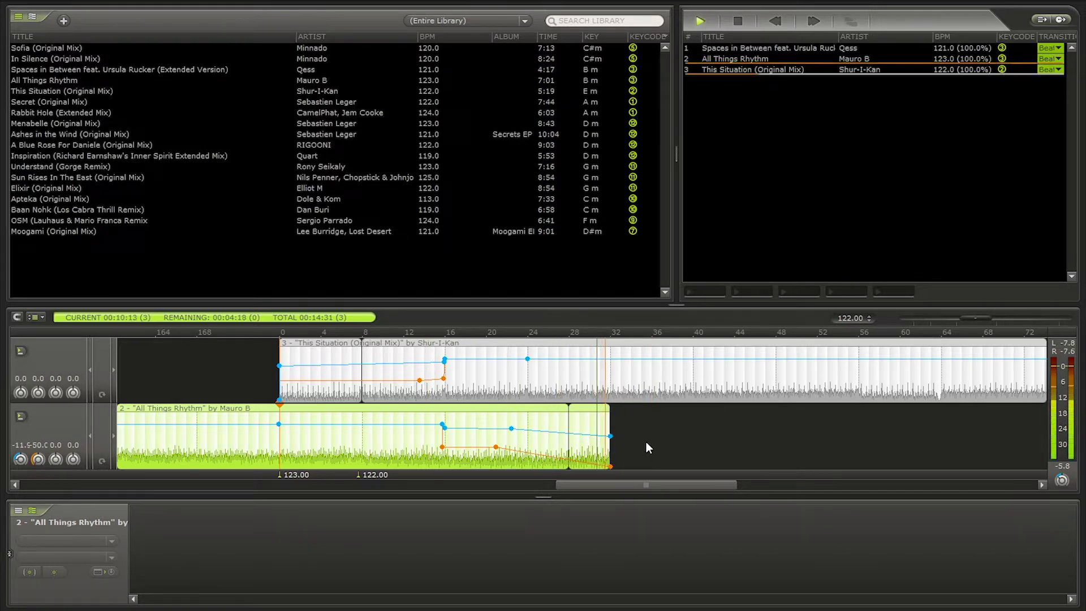
Play the overlap from bar 12 and lower the bass level of the "This Situation" intro before bar 16.
left_click(404, 438)
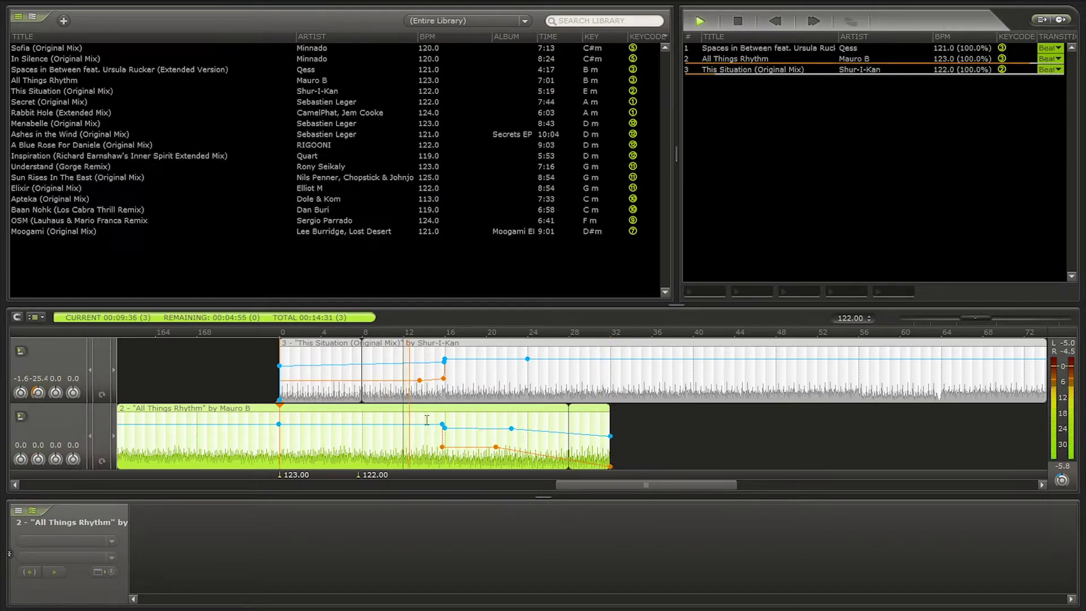
scroll(423, 407, "up", 3)
left_click_drag(412, 380, 412, 388)
scroll(469, 433, "up", 5)
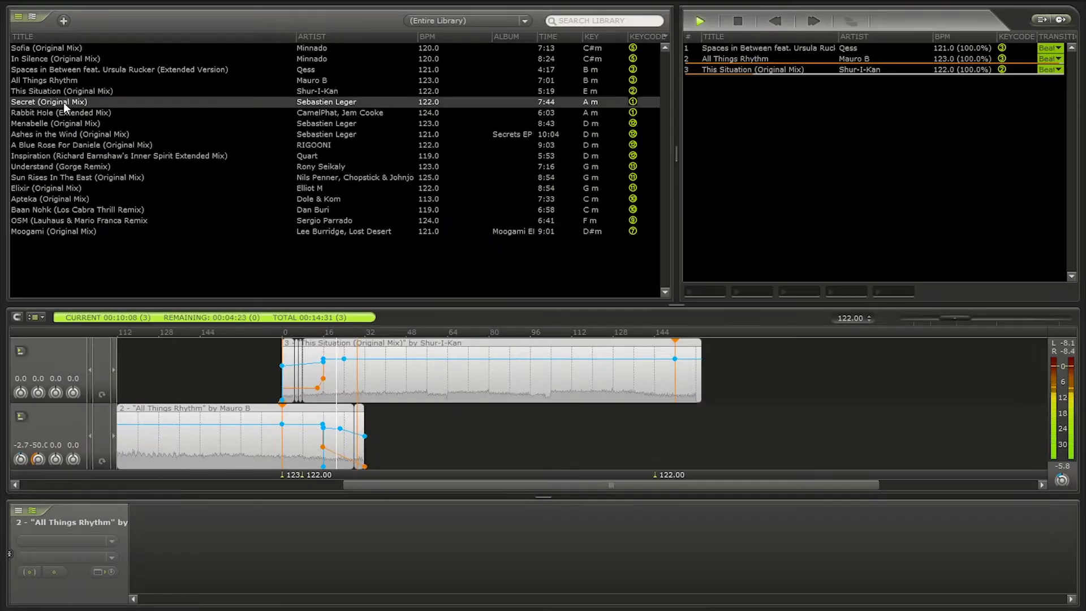
Preview "Secret (Original Mix)", place it after "This Situation" as the fourth track, and play around the new transition.
left_click(77, 107)
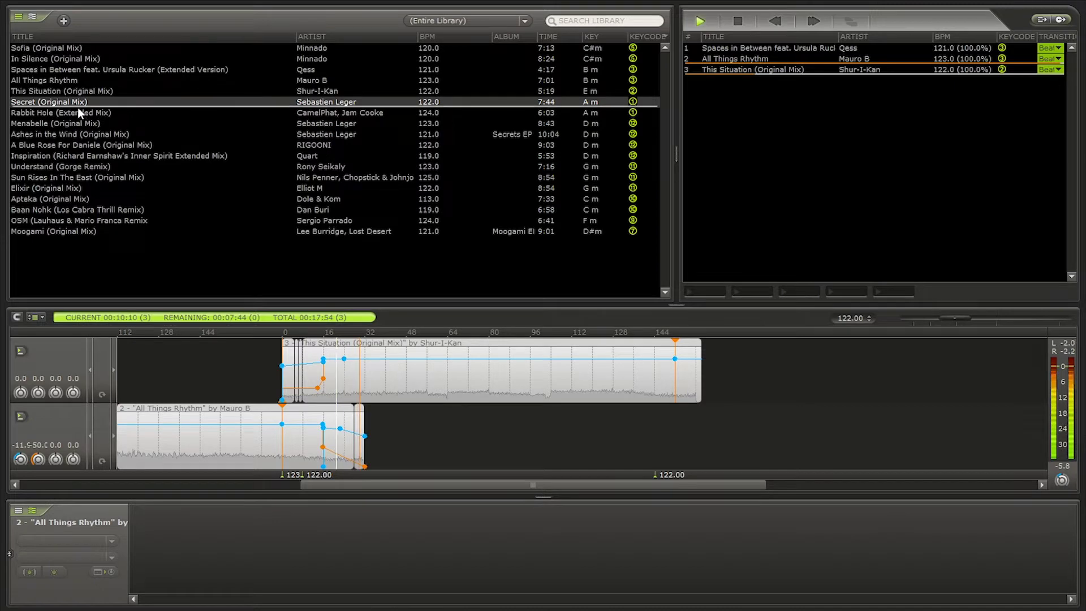
left_click(115, 106)
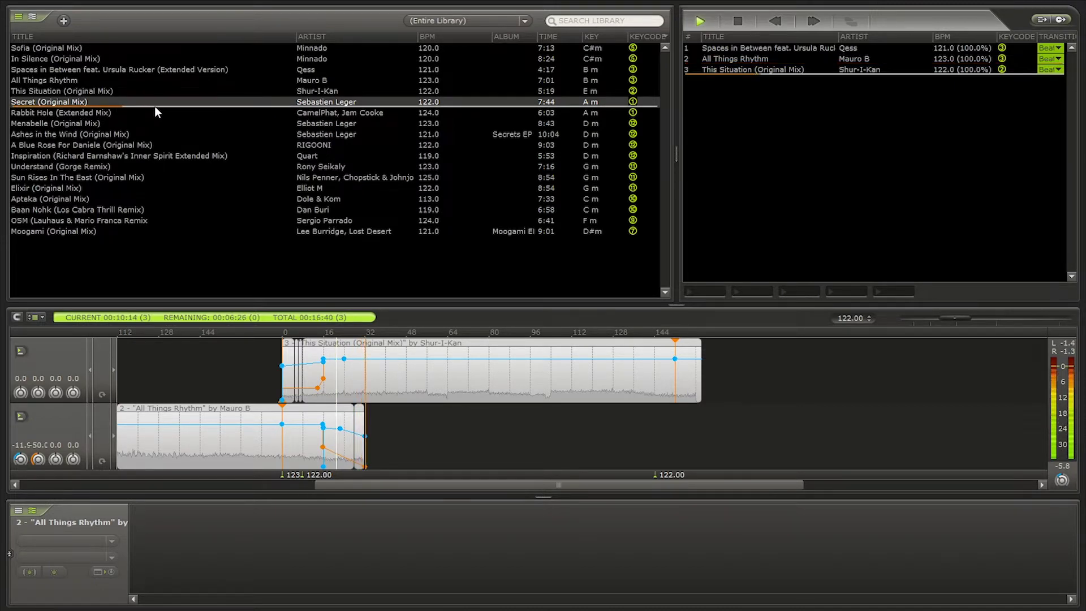
left_click_drag(155, 106, 793, 437)
left_click(749, 437)
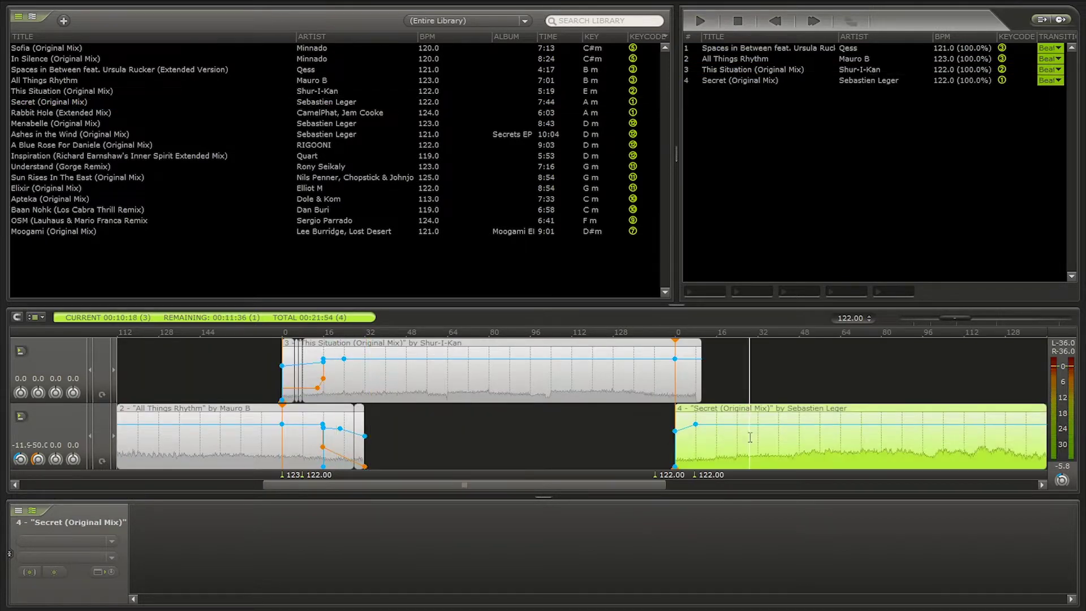
scroll(561, 433, "down", 2)
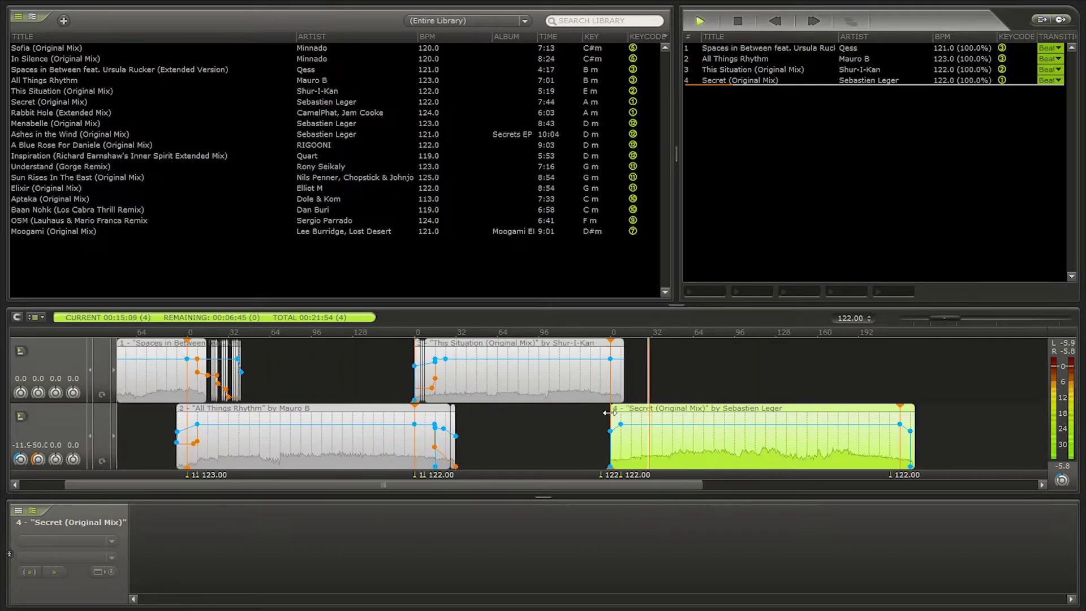
left_click(606, 391)
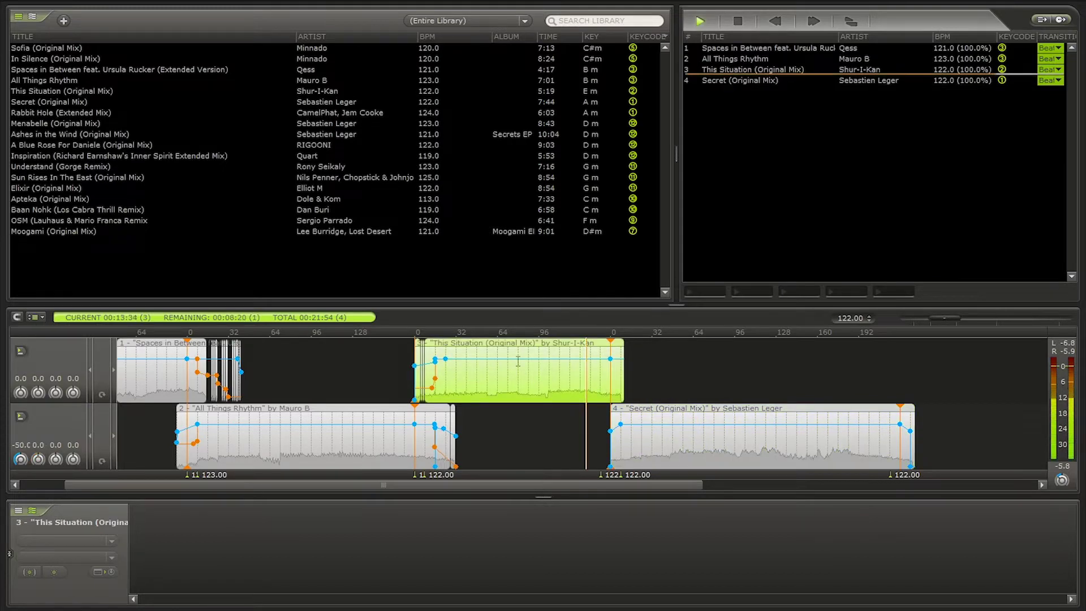
Preview "Rabbit Hole", "Menabelle", "Ashes in the Wind", "A Blue Rose For Daniele" and "Inspiration" from the library as alternative fourth tracks.
left_click(59, 110)
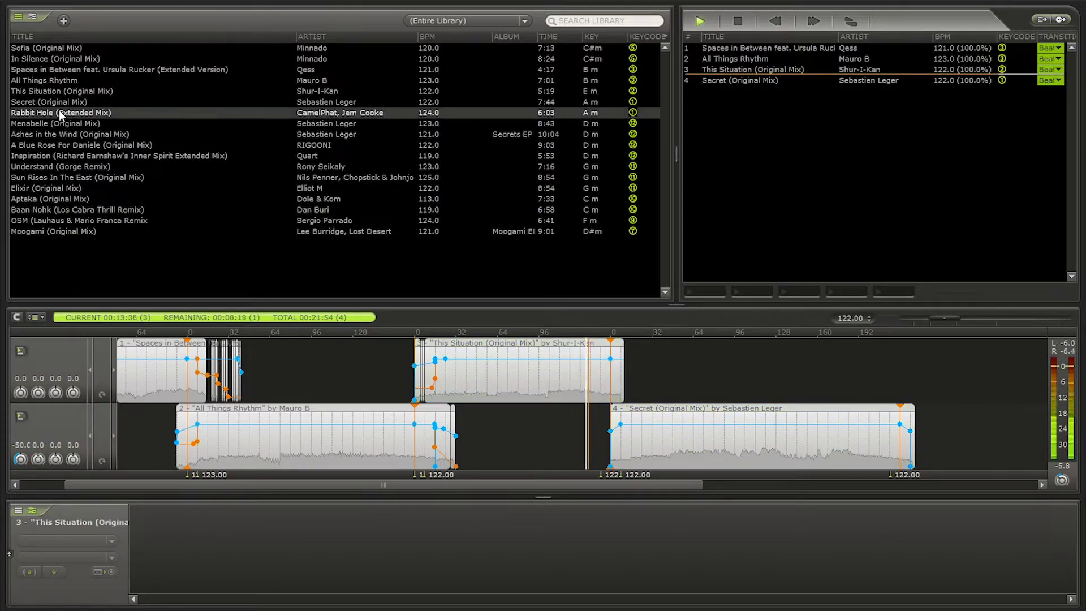
double_click(59, 110)
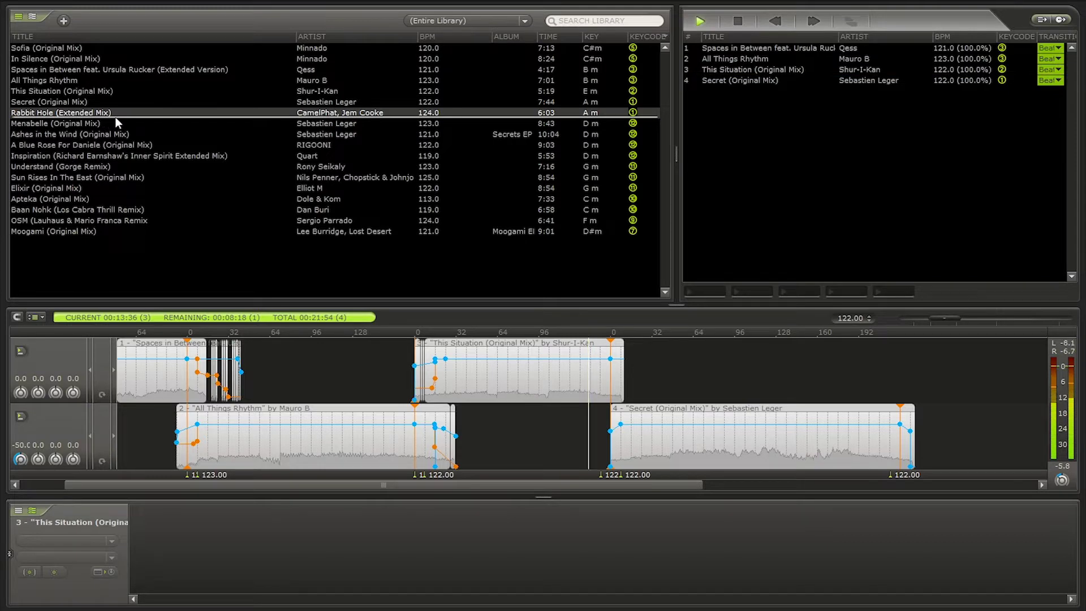
left_click(83, 123)
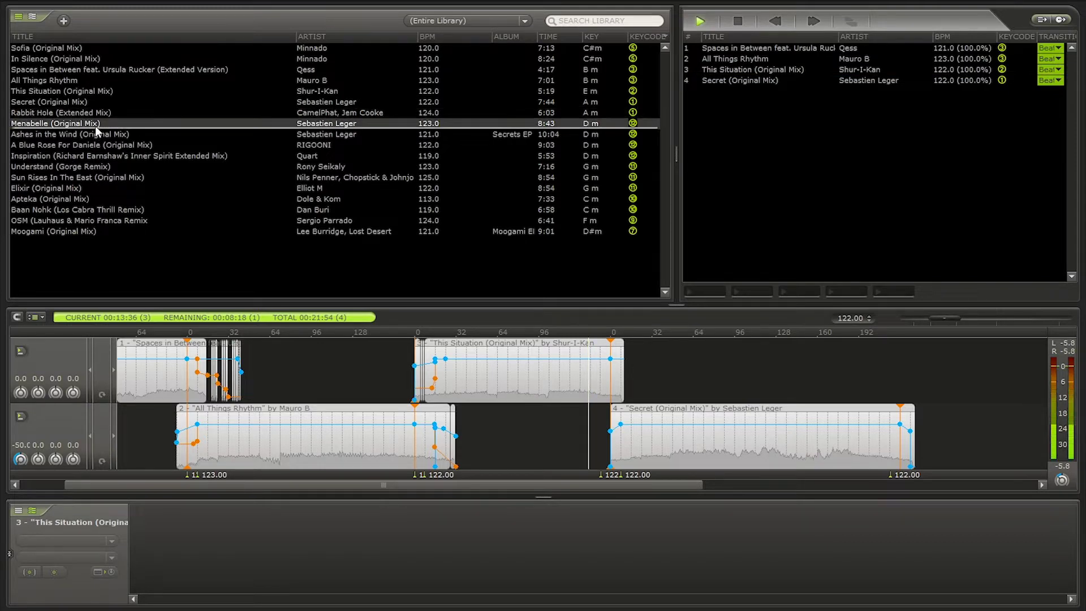
left_click(103, 136)
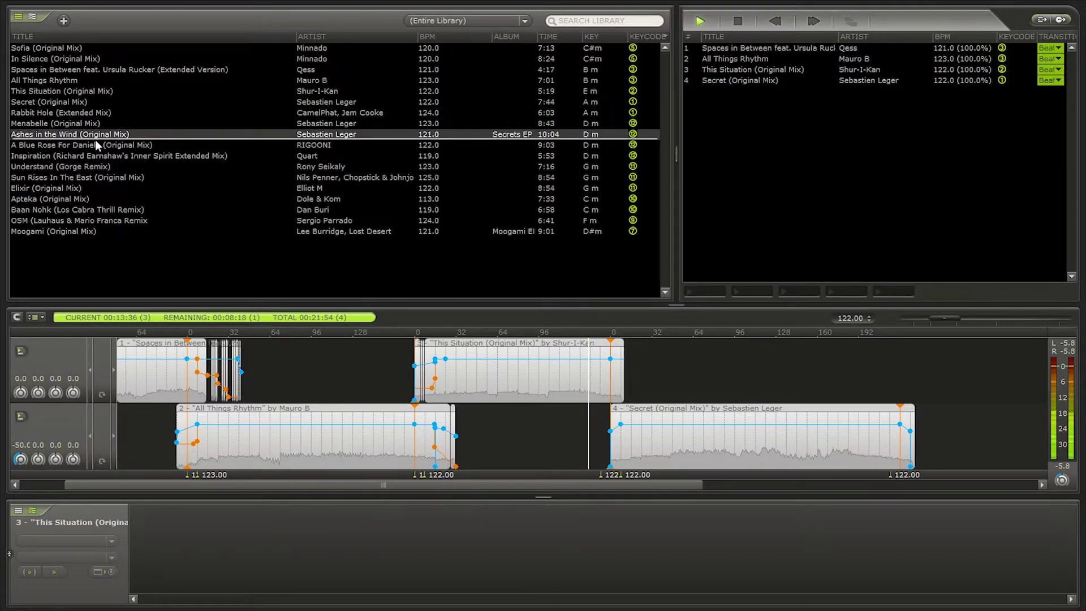
left_click(136, 143)
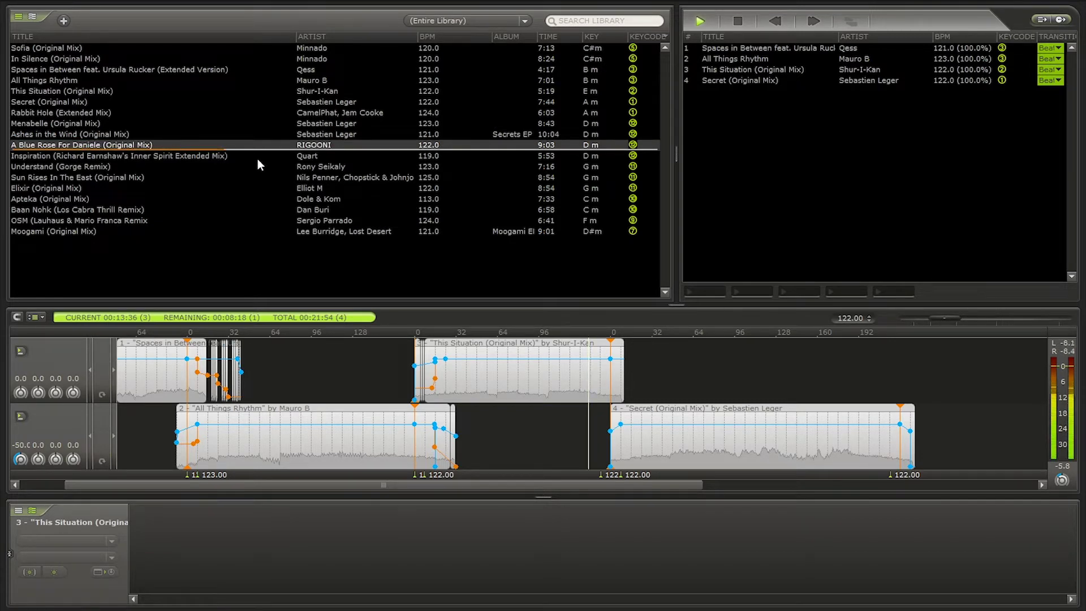
left_click(192, 155)
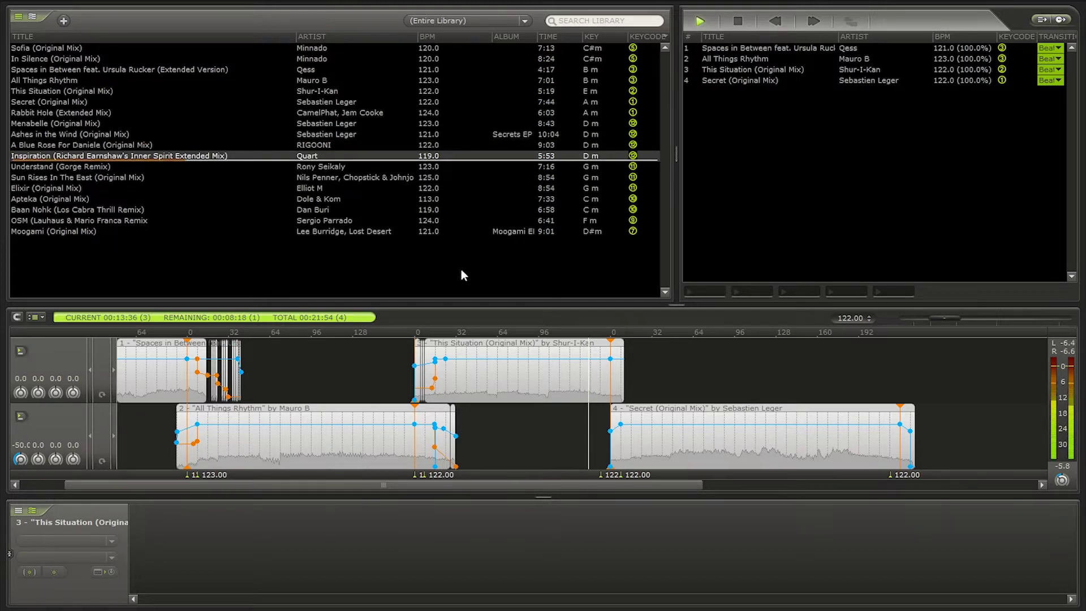
Replace "Secret (Original Mix)" in the mix with "Inspiration (Richard Earnshaw's Inner Spirit Extended Mix)" after "This Situation".
left_click(672, 414)
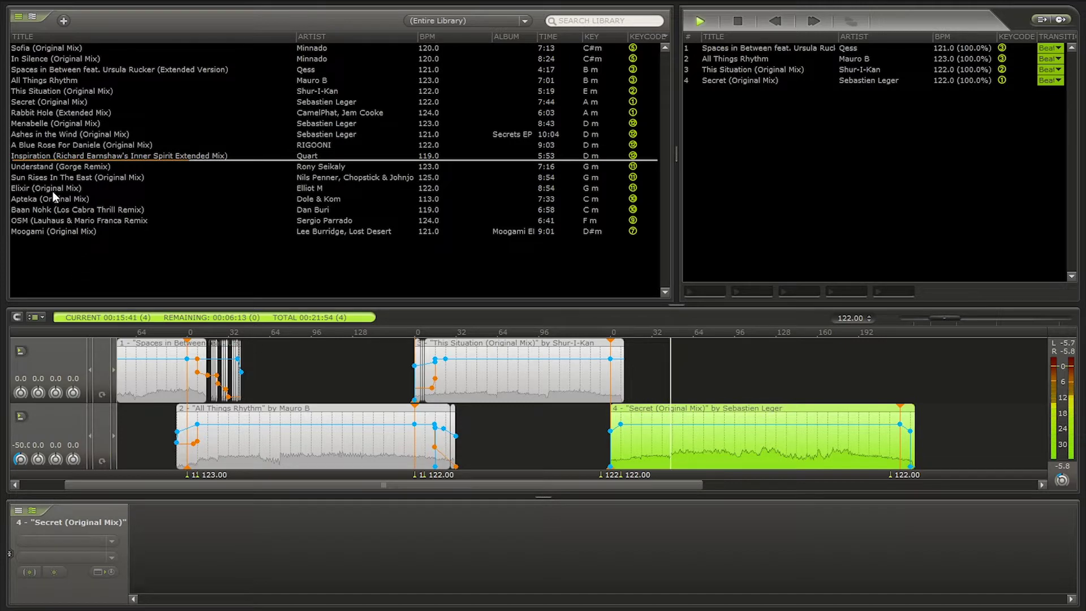
key("Delete")
left_click_drag(35, 155, 633, 453)
left_click_drag(605, 415, 605, 417)
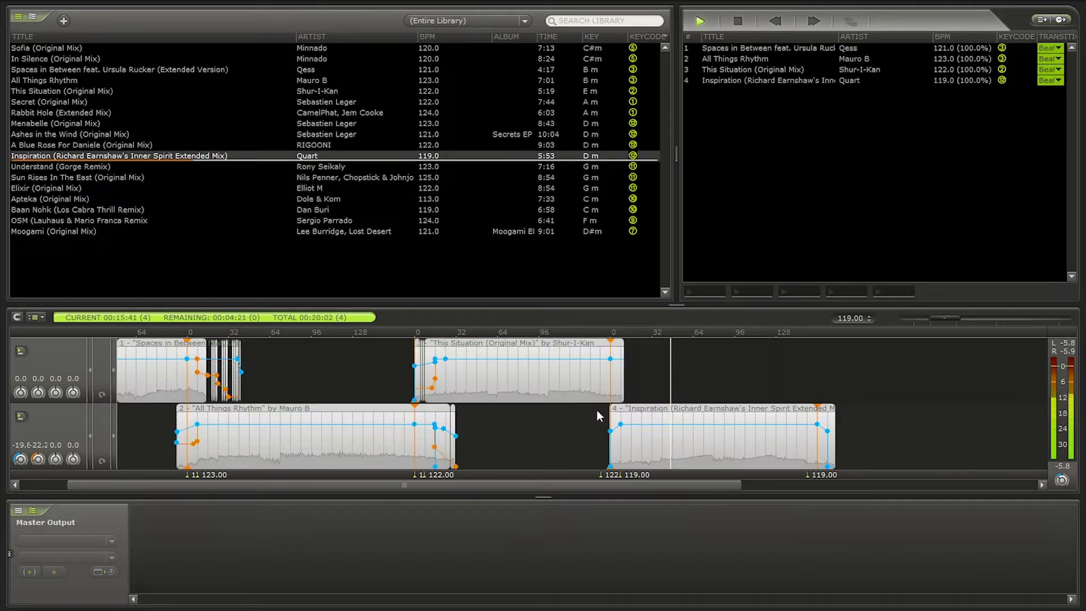
Compare the sound of "This Situation" and "Inspiration" by playing passages on either side of their transition.
left_click(602, 384)
scroll(584, 380, "up", 3)
scroll(584, 380, "down", 1)
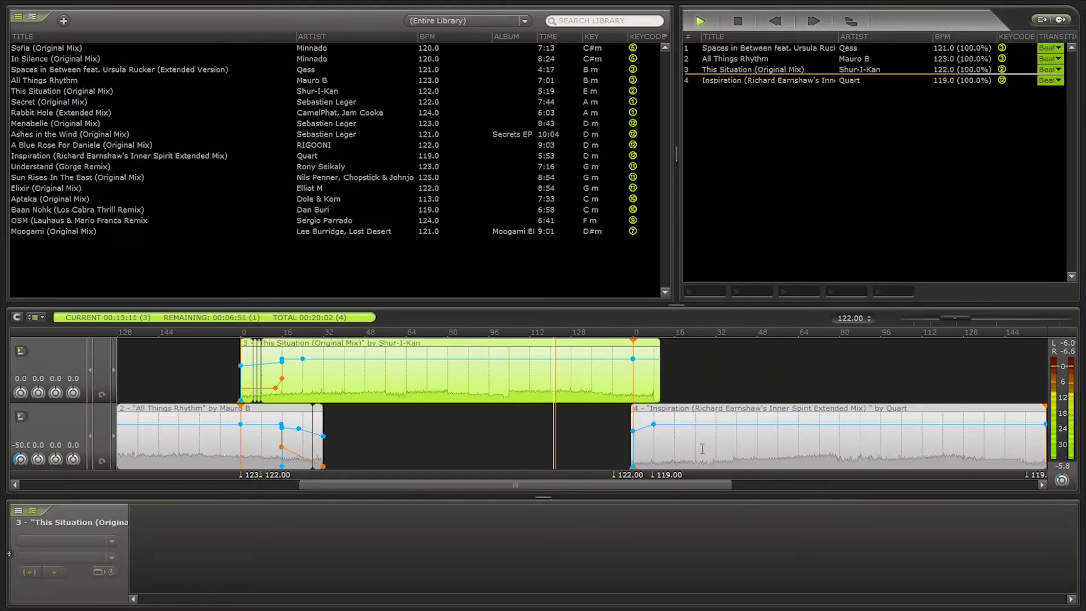
left_click(754, 442)
left_click(539, 377)
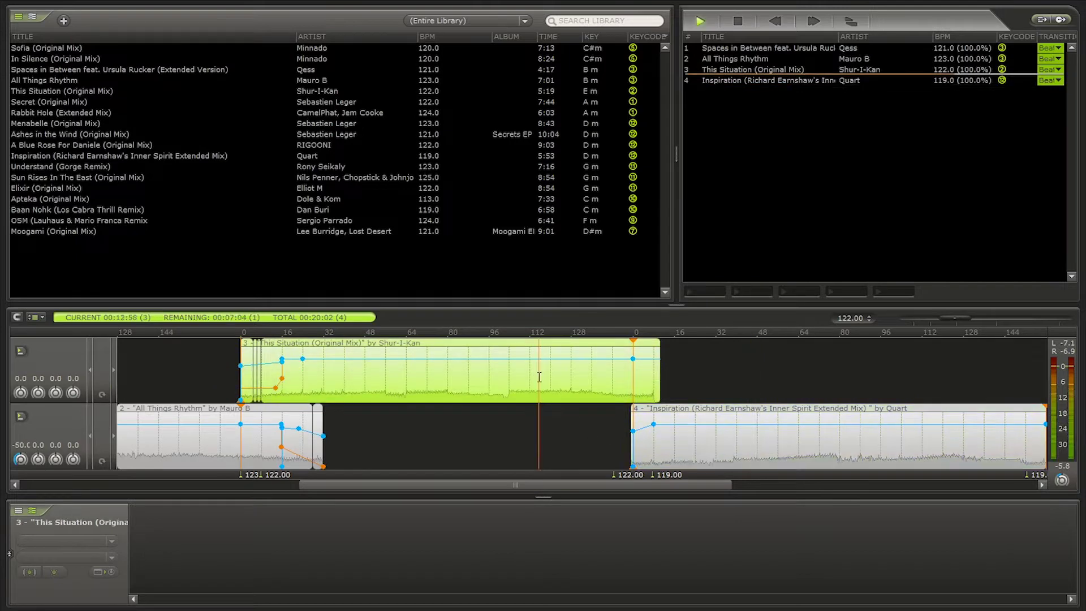
scroll(549, 370, "down", 1)
scroll(601, 445, "up", 2)
left_click(577, 438)
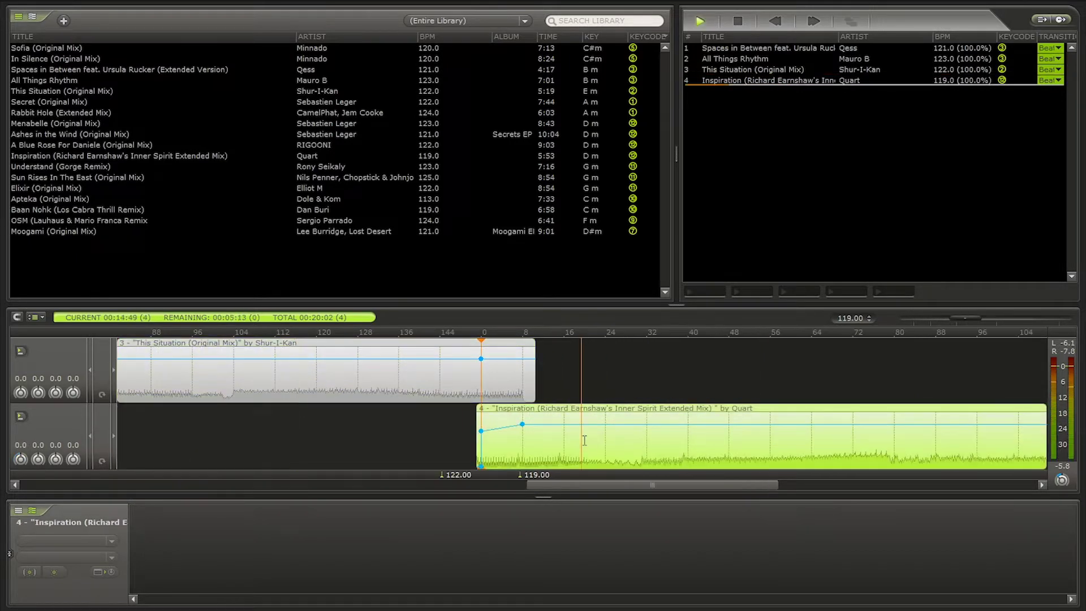
Delete the lowest volume marker at bar 0 of "Inspiration" and set the track's start and end tempo markers to 121.00.
scroll(577, 438, "up", 1)
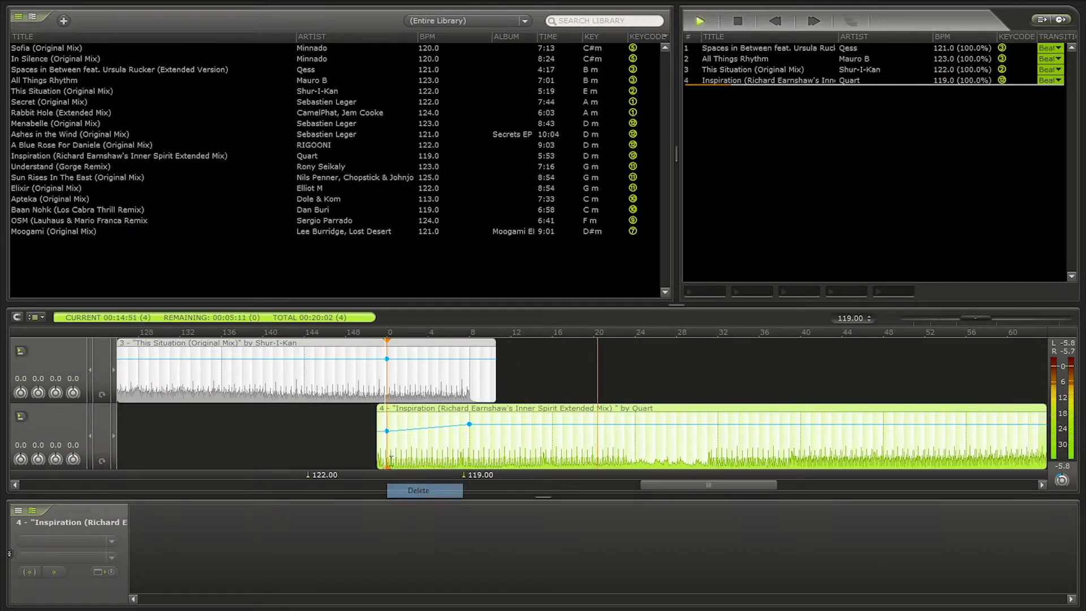
double_click(484, 477)
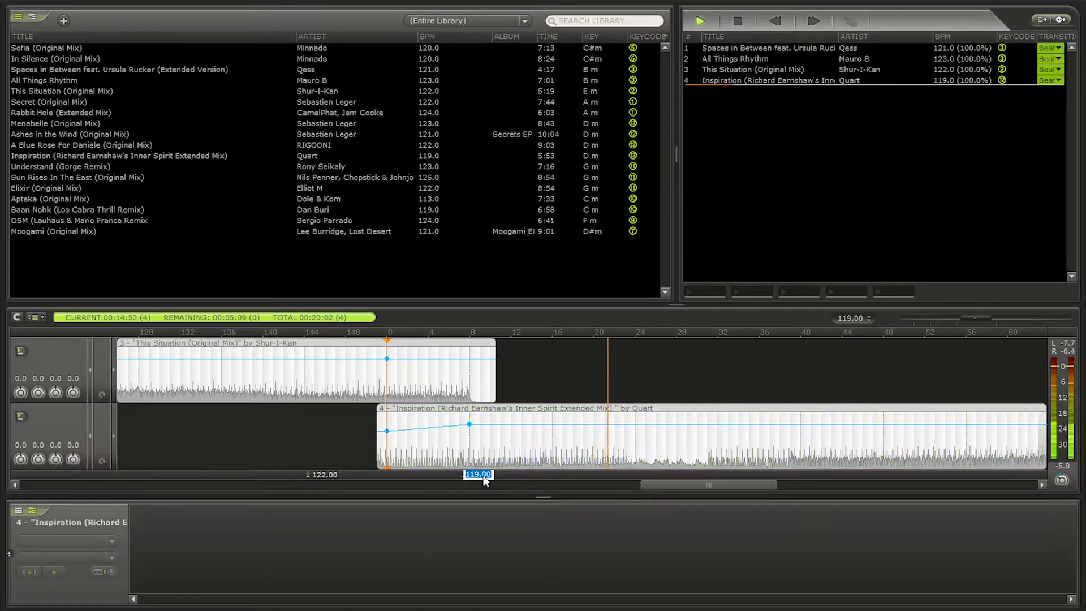
scroll(661, 461, "down", 1)
double_click(816, 476)
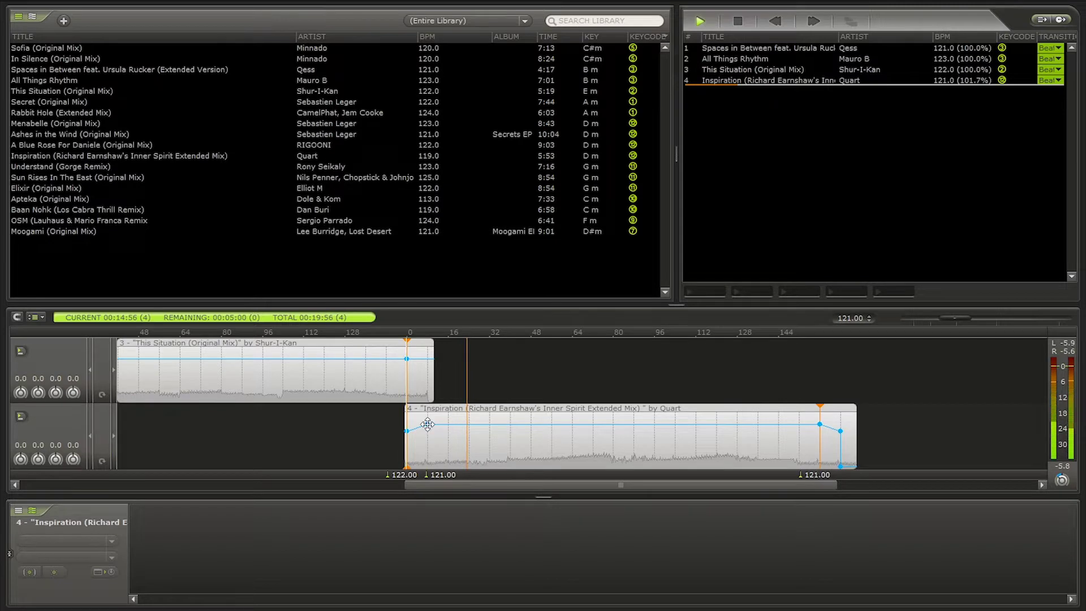
Raise the intro volume marker of "Inspiration" to +0.00 dB and play "This Situation" from just before bar 148.
scroll(407, 450, "up", 1)
left_click_drag(405, 431, 404, 424)
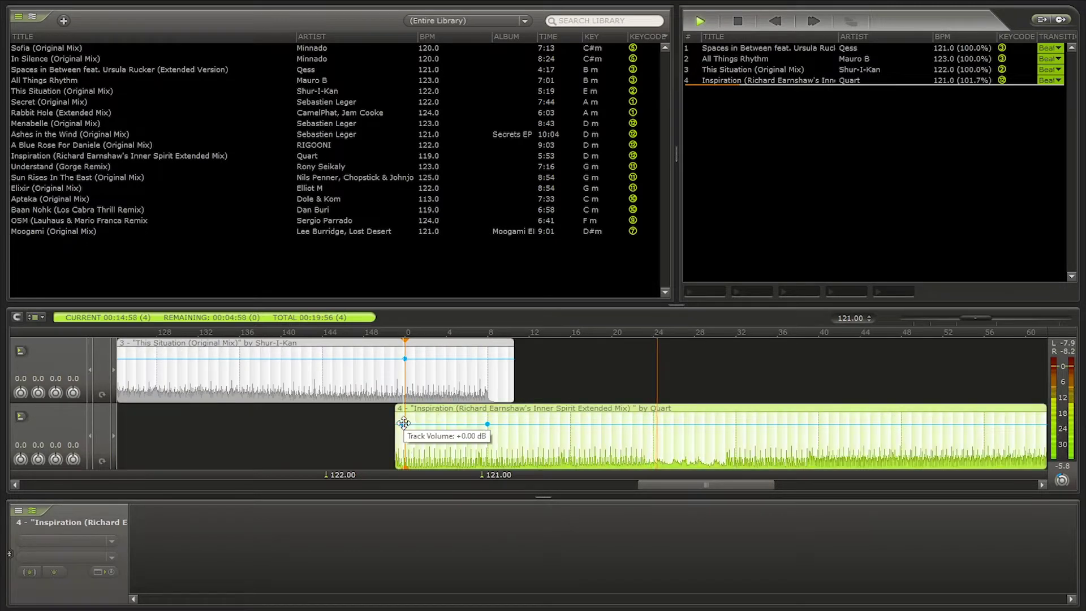
left_click(364, 380)
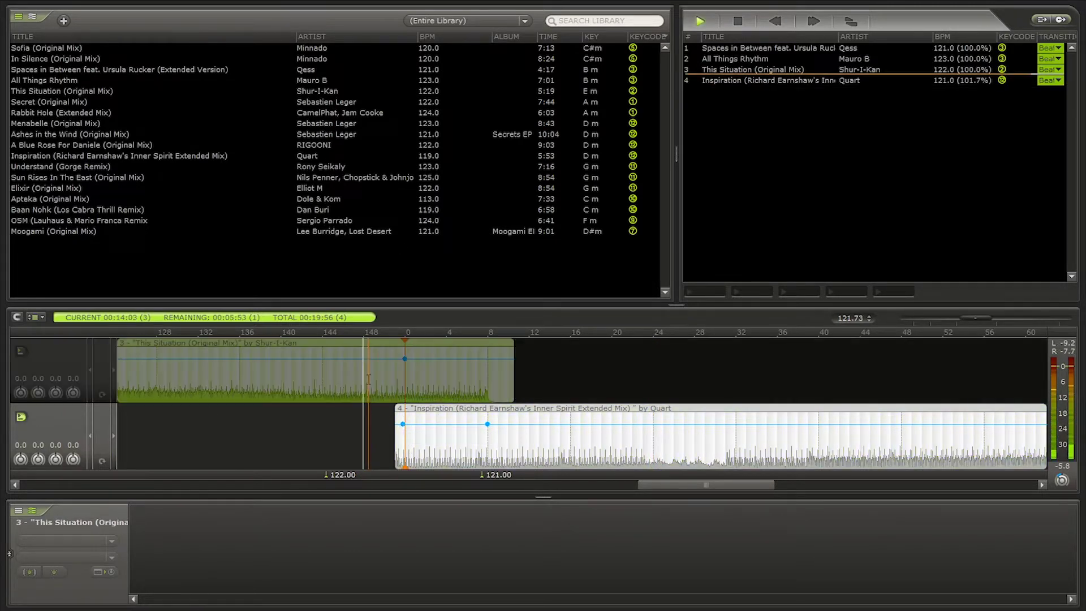
Move the intro anchor of "Inspiration" onto its first beat and align it with the outro anchor of "This Situation".
scroll(389, 387, "up", 2)
left_click(547, 430)
key("space")
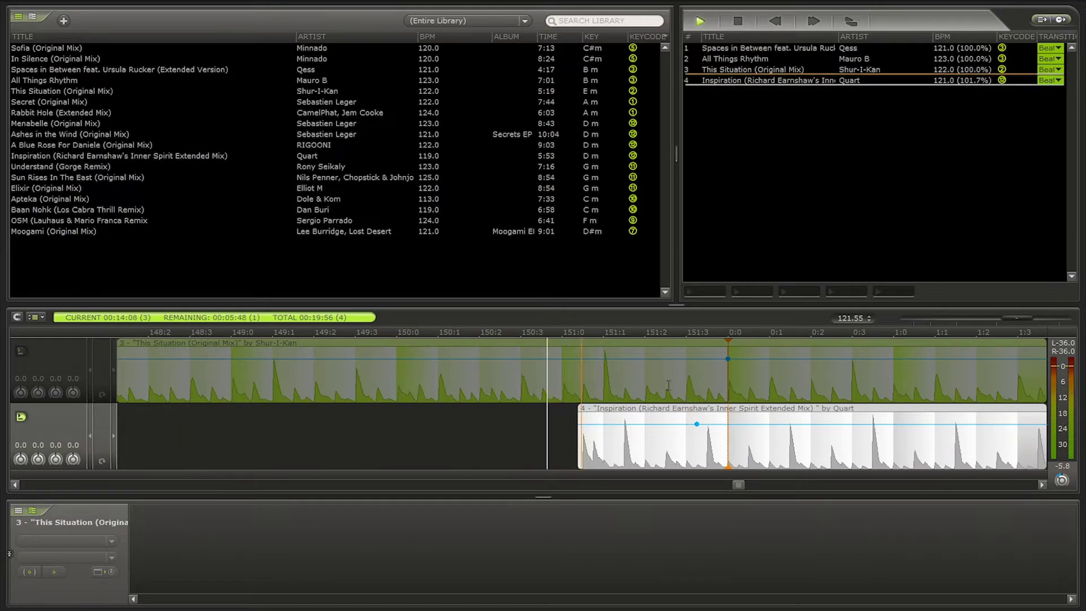
key("space")
mouse_move(728, 441)
left_mouse_down()
mouse_move(565, 453)
mouse_move(585, 458)
left_mouse_up()
scroll(732, 449, "up", 5)
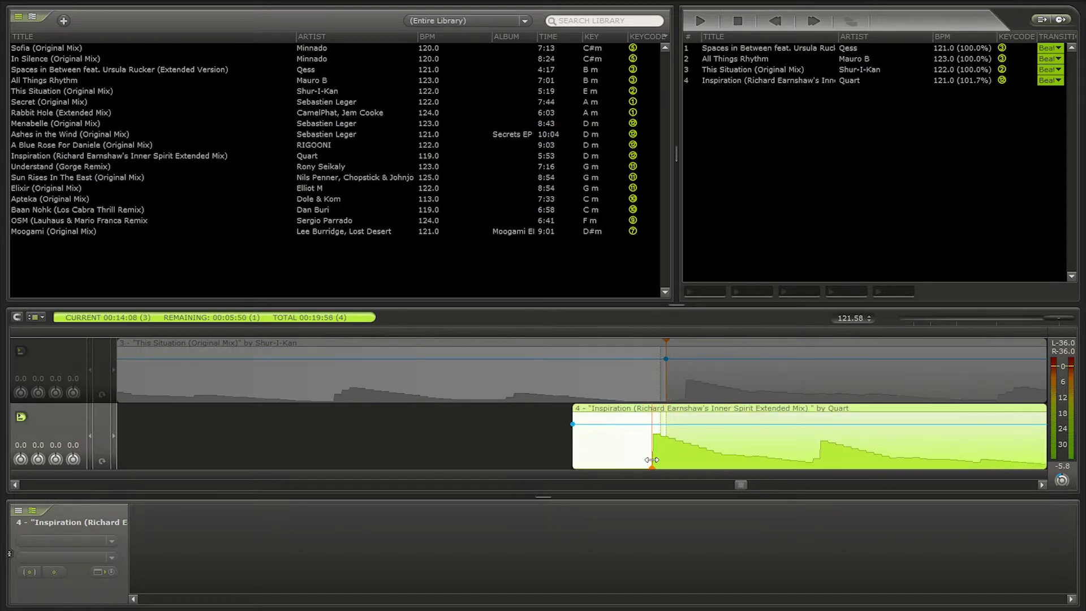
left_click_drag(651, 459, 666, 459)
scroll(404, 416, "down", 5)
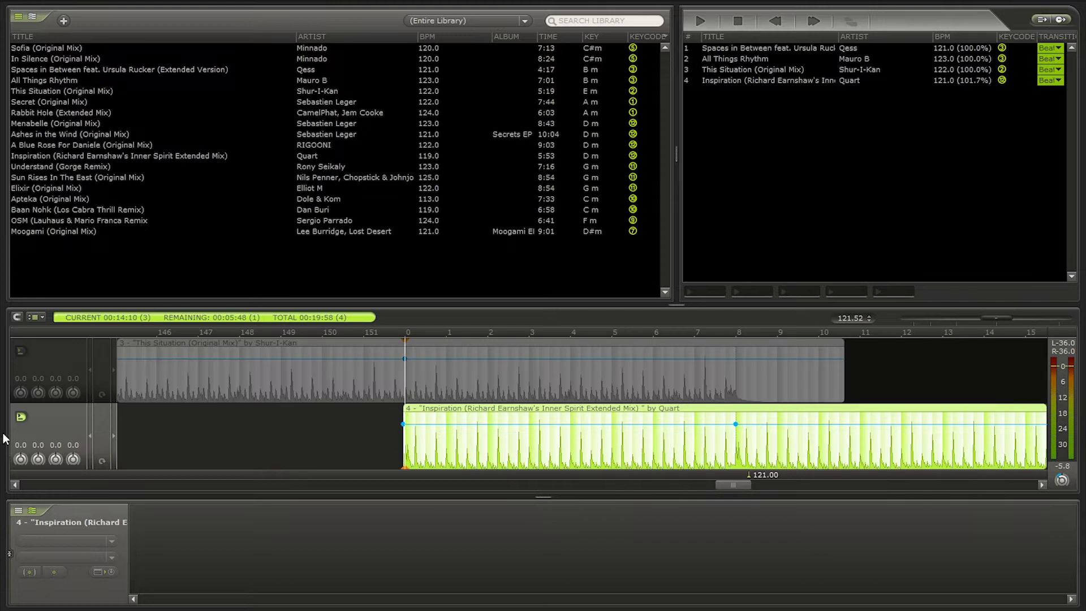
Play passages of "Inspiration" around its first 32 bars to examine its structure.
left_click(656, 383)
scroll(655, 383, "down", 4)
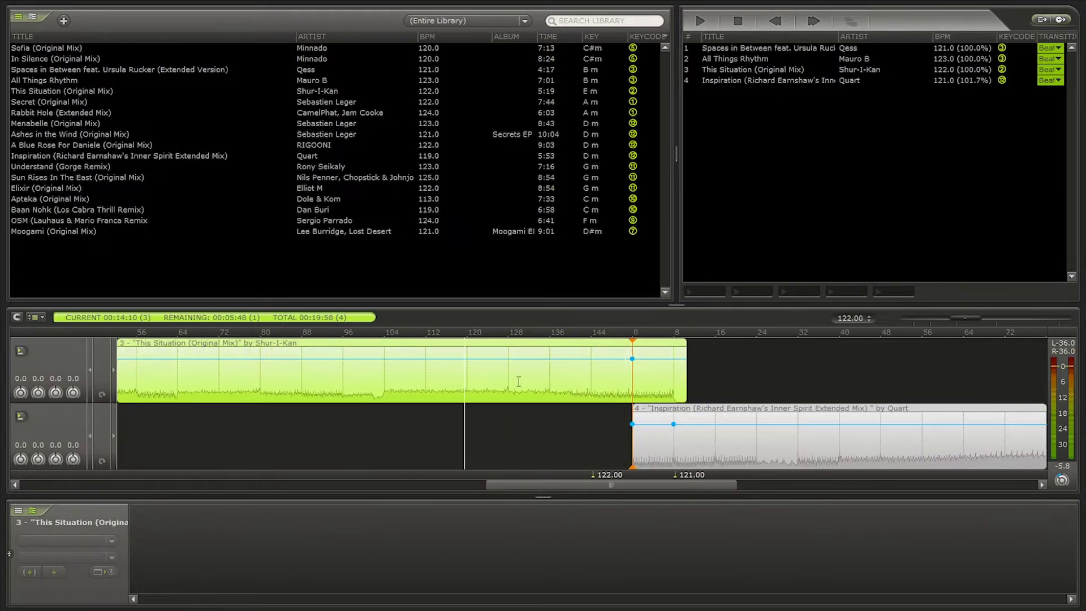
double_click(715, 418)
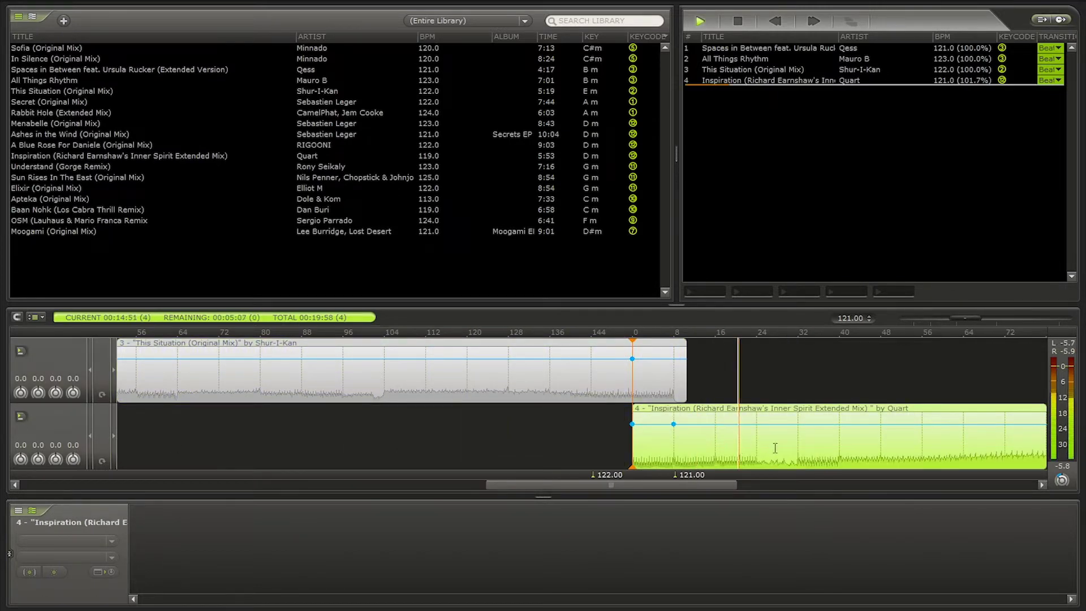
left_click(700, 449)
key("space")
left_click(798, 451)
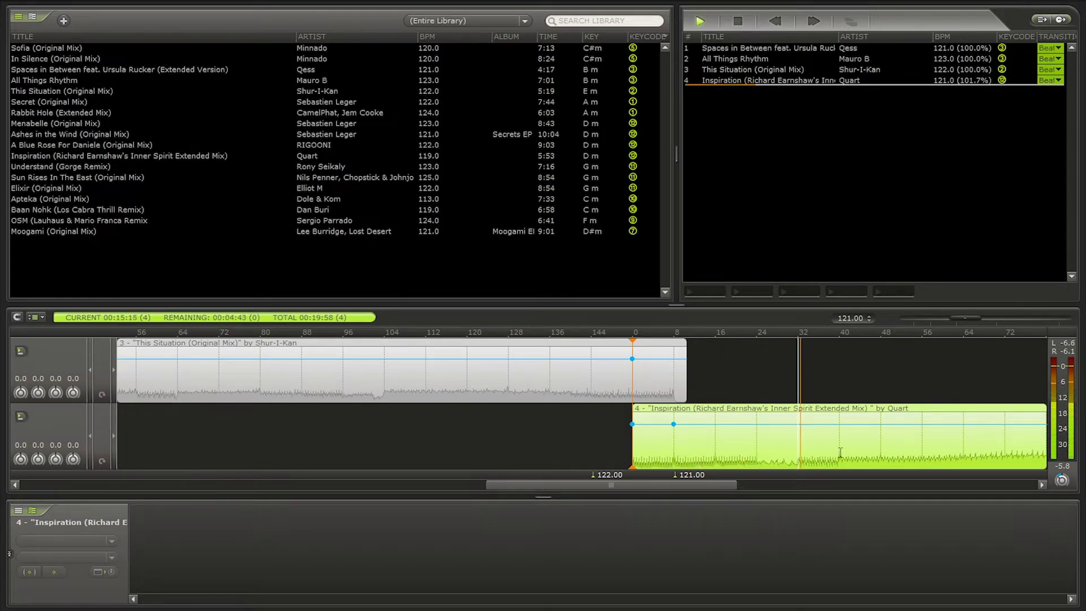
key("space")
left_click(774, 452)
Play passages from the last bars of "This Situation" into "Inspiration" to judge where the transition should start.
left_click(598, 395)
scroll(614, 389, "up", 2)
scroll(617, 389, "down", 2)
left_click(565, 392)
left_click(545, 382)
left_click(618, 386)
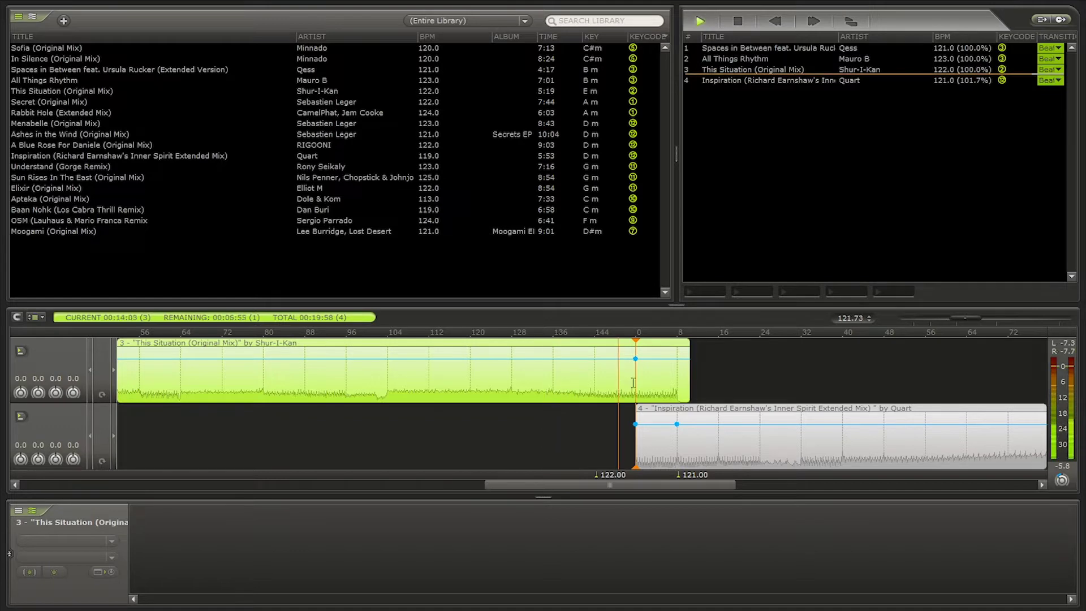
left_click(691, 436)
key("space")
Move the outro anchor of "This Situation" 16 bars earlier with snapping on, and play the longer overlap with "Inspiration".
left_click(548, 380)
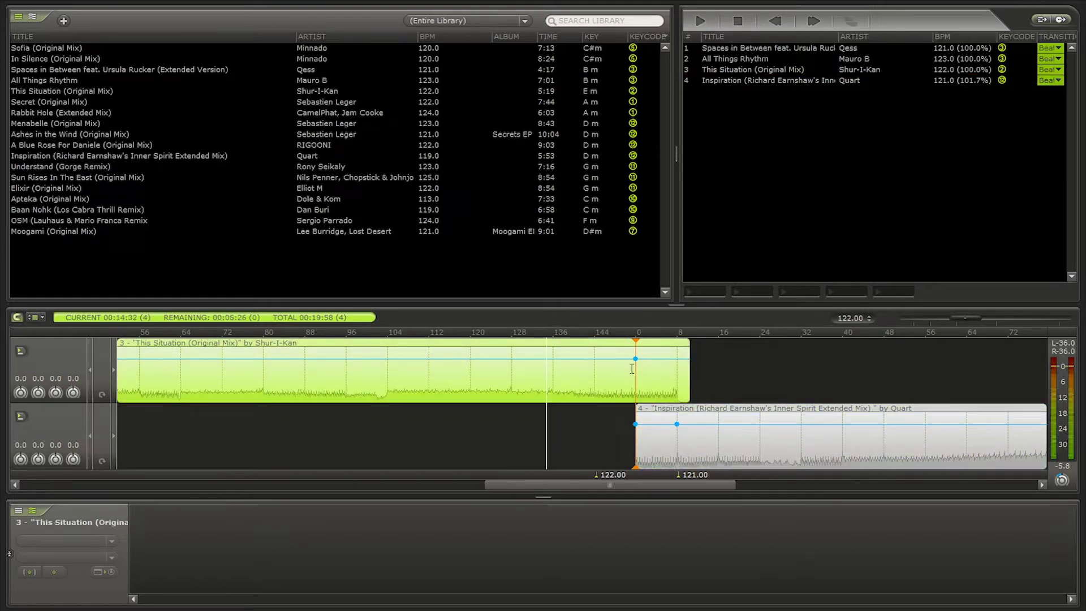
left_click_drag(635, 373, 553, 377)
key("space")
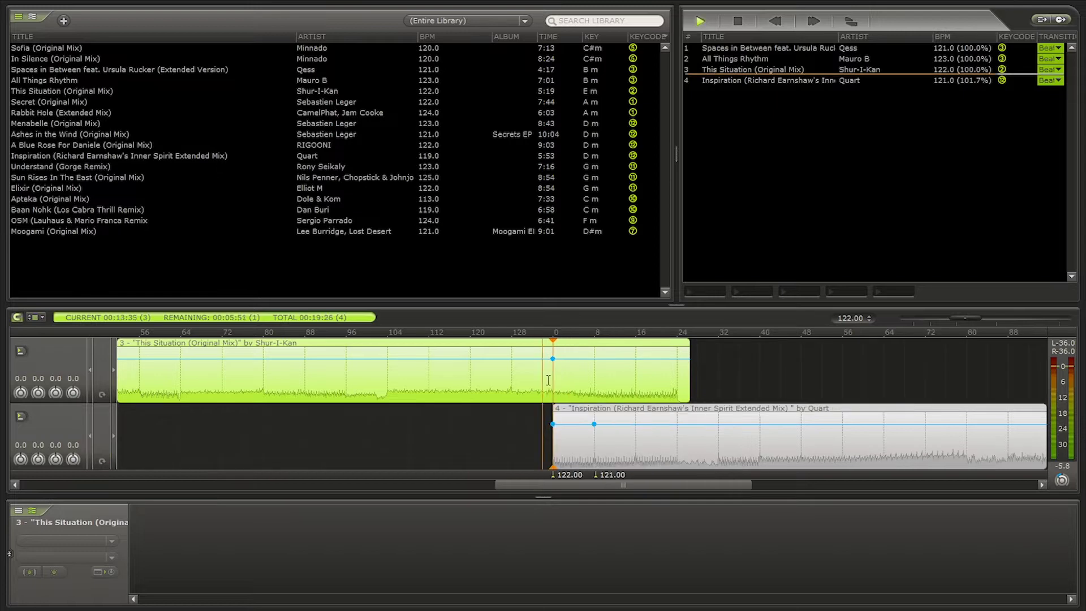
scroll(611, 378, "up", 2)
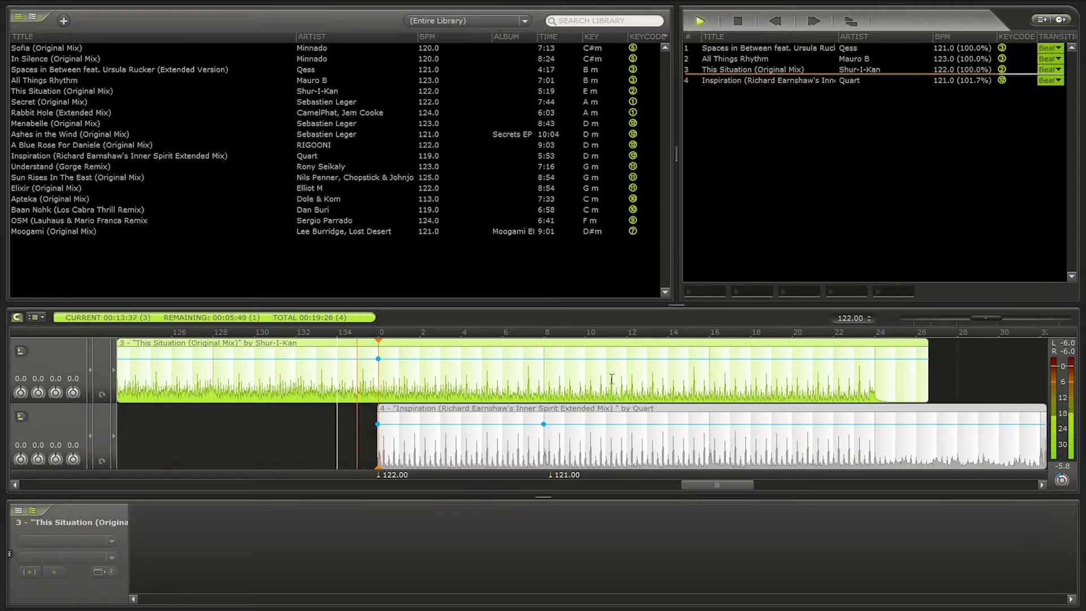
scroll(368, 389, "up", 4)
scroll(370, 390, "down", 5)
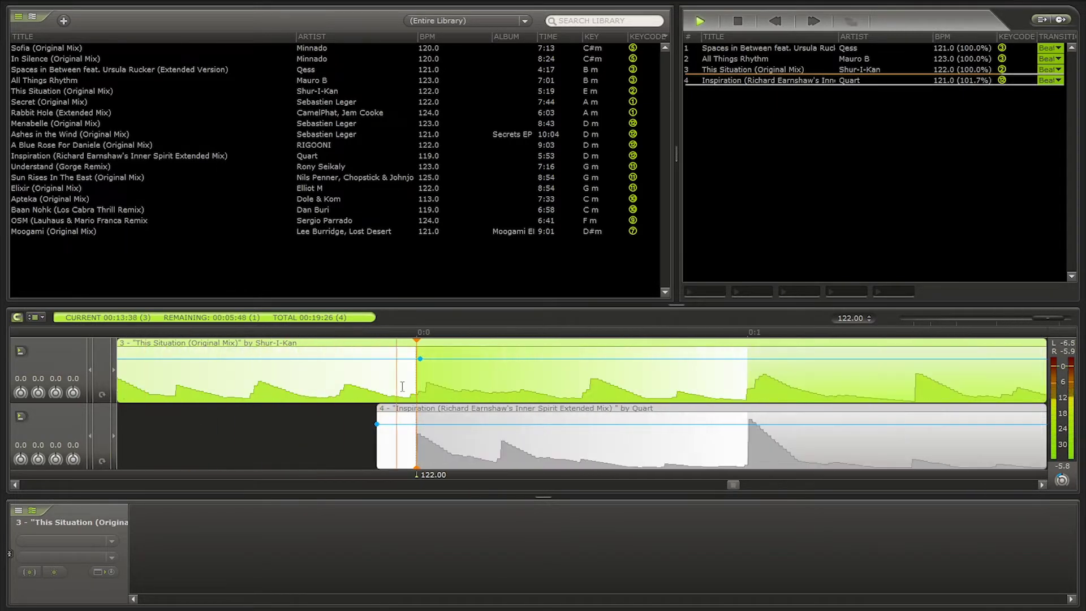
scroll(488, 390, "down", 1)
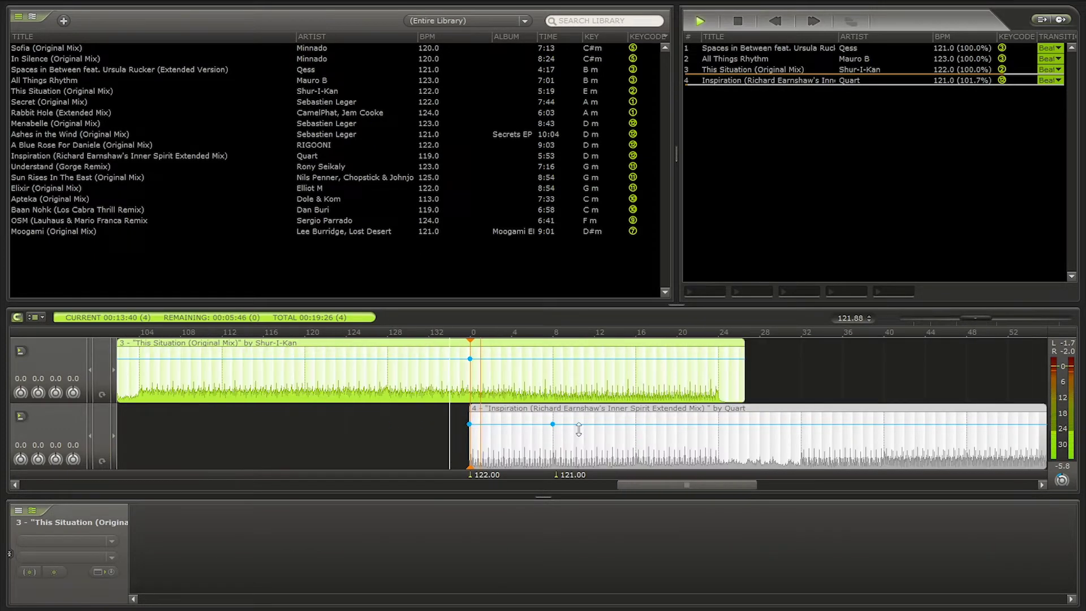
Cut the bass of "Inspiration" to about -20.6 dB at bar 12 and fade its volume up from about -5.6 dB to bar 16.
right_click(594, 423)
left_click(655, 383)
left_click_drag(611, 424, 610, 442)
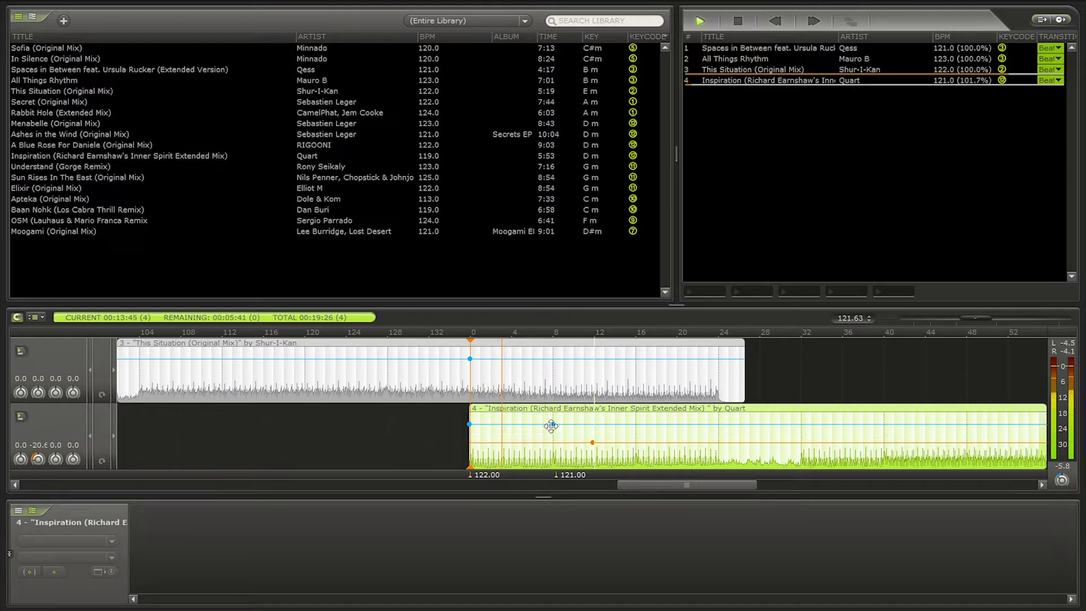
left_click_drag(557, 424, 636, 423)
left_click_drag(466, 421, 465, 427)
Nudge the outro anchor of "This Situation" slightly with snapping off to line up its beats with "Inspiration".
left_click_drag(470, 383, 471, 383)
scroll(466, 387, "up", 4)
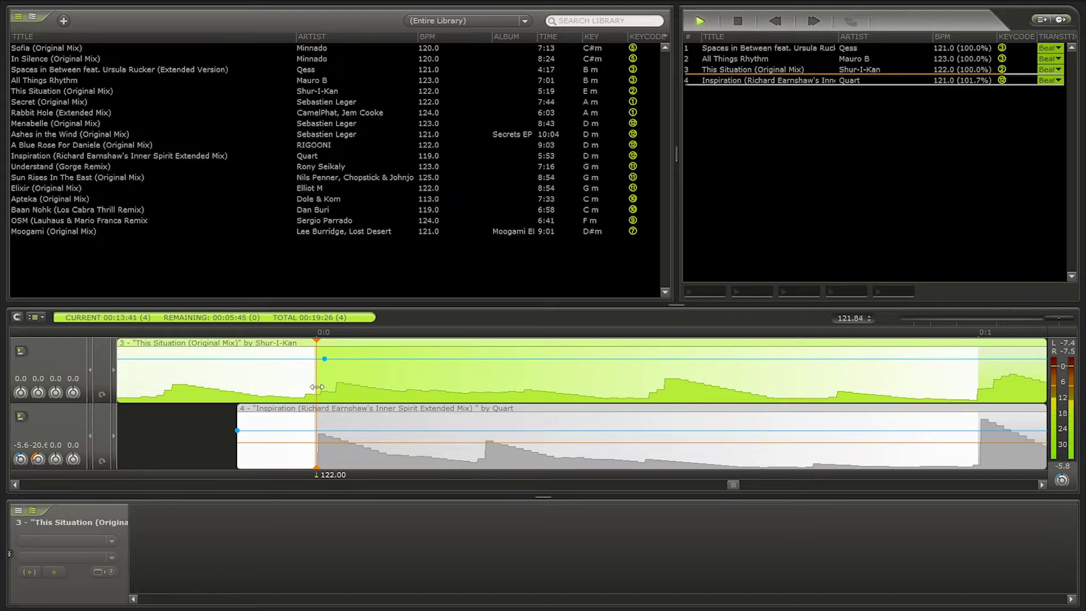
left_click_drag(308, 387, 325, 387)
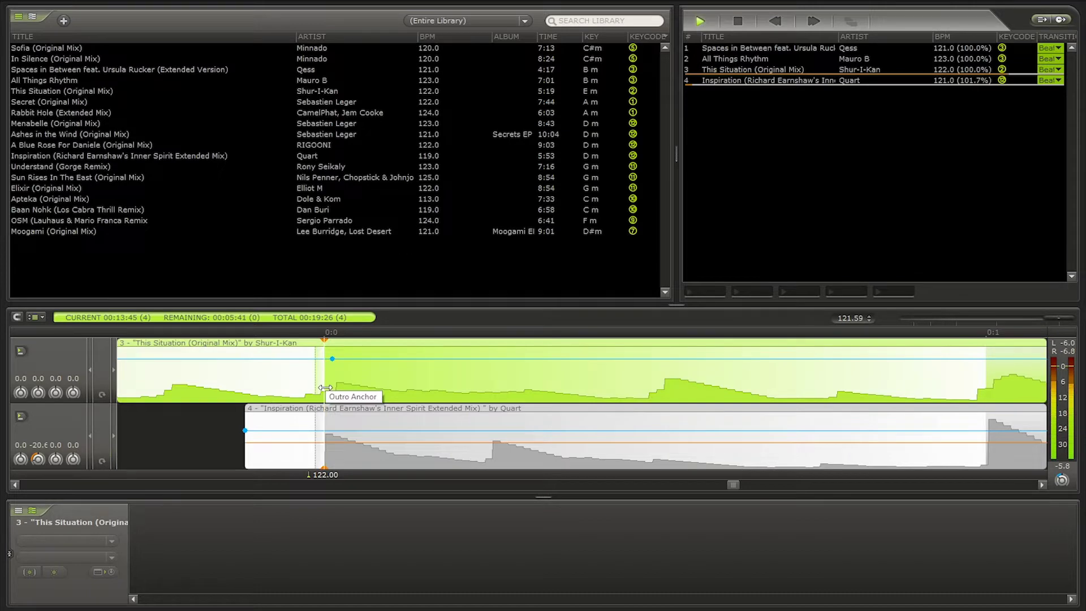
scroll(280, 387, "down", 5)
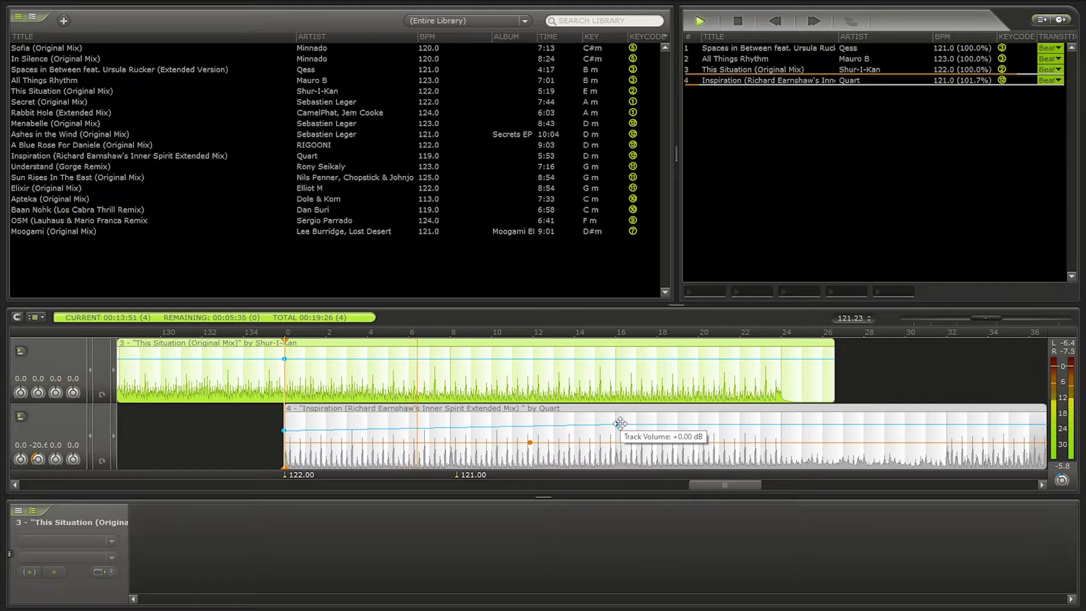
Try ending the volume rise of "Inspiration" at bar 8, and return its marker to bar 16.
left_click(509, 427)
left_click_drag(450, 426, 447, 424)
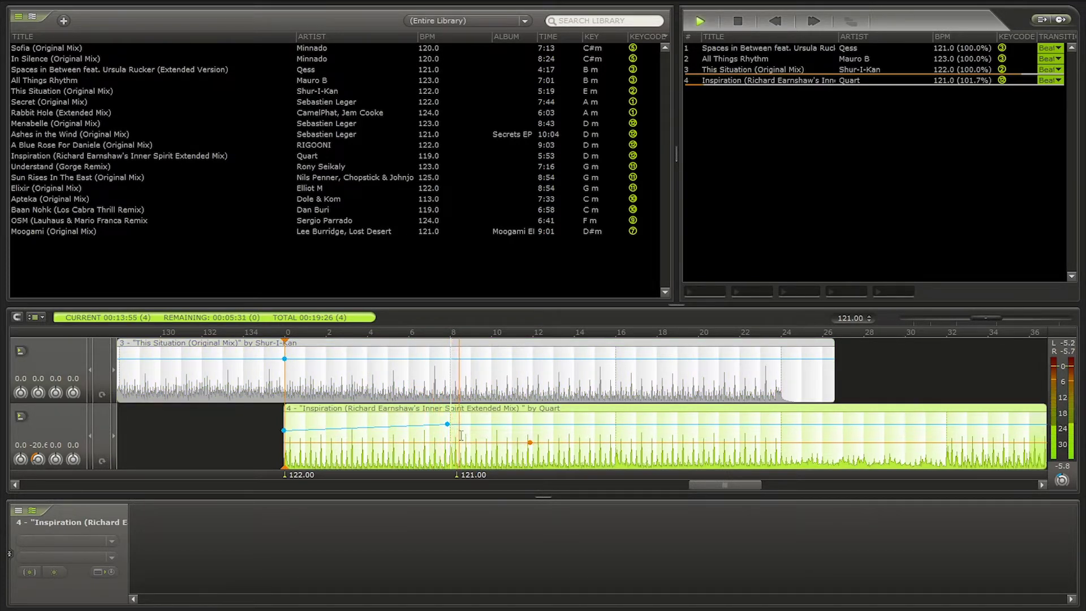
left_click_drag(448, 424, 615, 423)
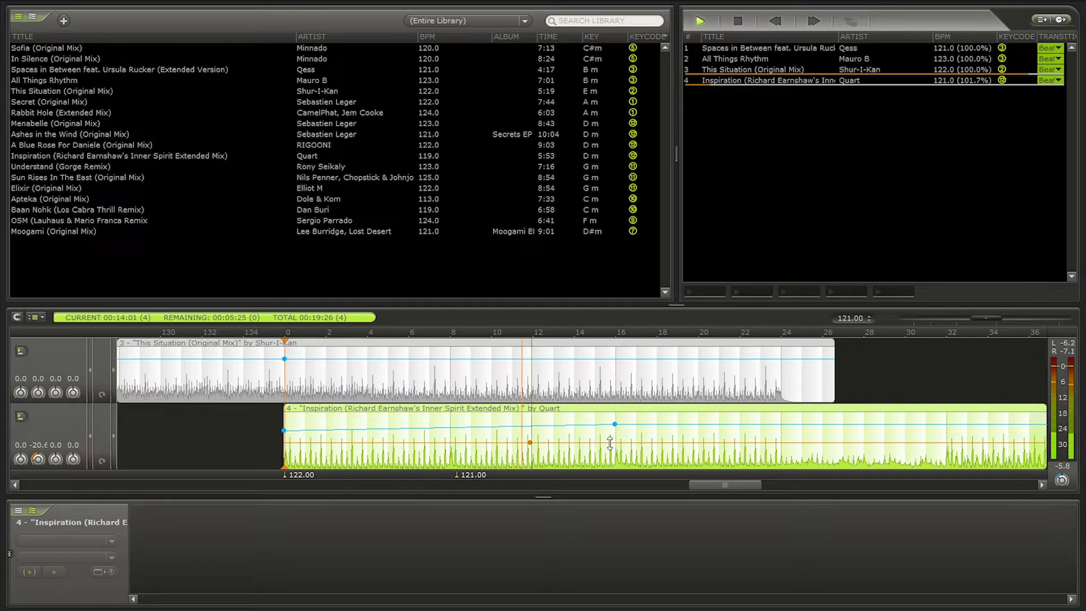
scroll(617, 442, "up", 3)
right_click(633, 446)
left_click(691, 293)
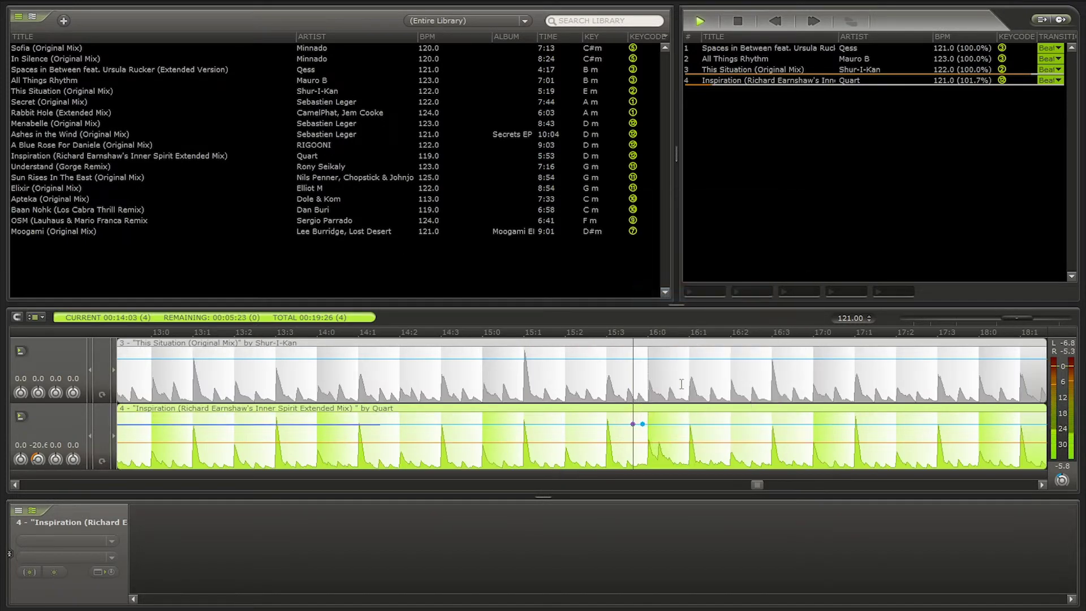
right_click(631, 426)
left_click(639, 447)
Add two bass markers to "Inspiration", holding the cut until just before bar 16 and restoring full bass at bar 16.
right_click(636, 441)
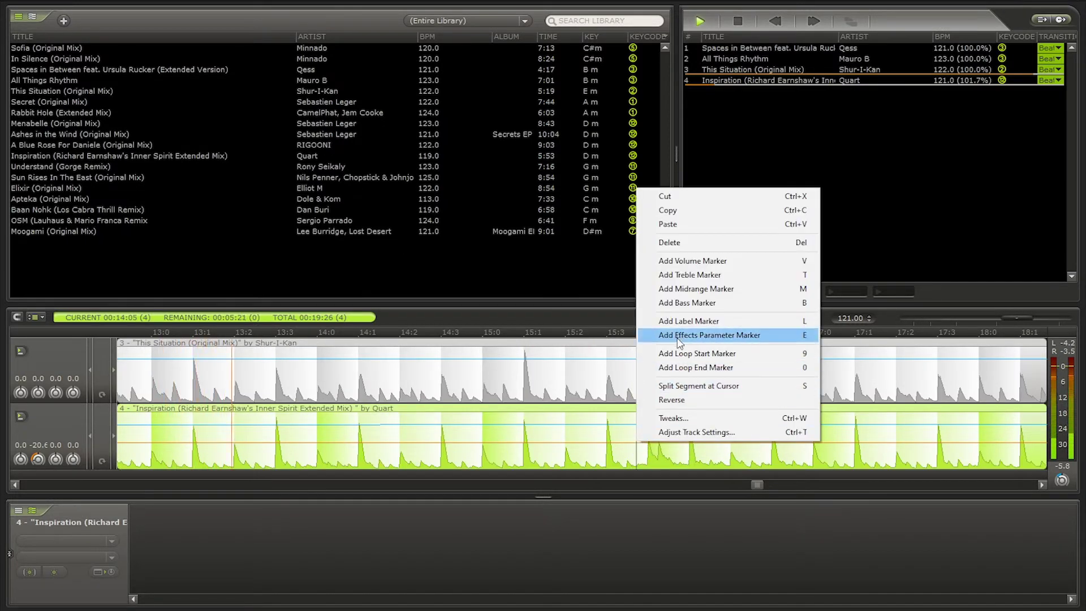
left_click(682, 302)
right_click(664, 445)
left_click(713, 308)
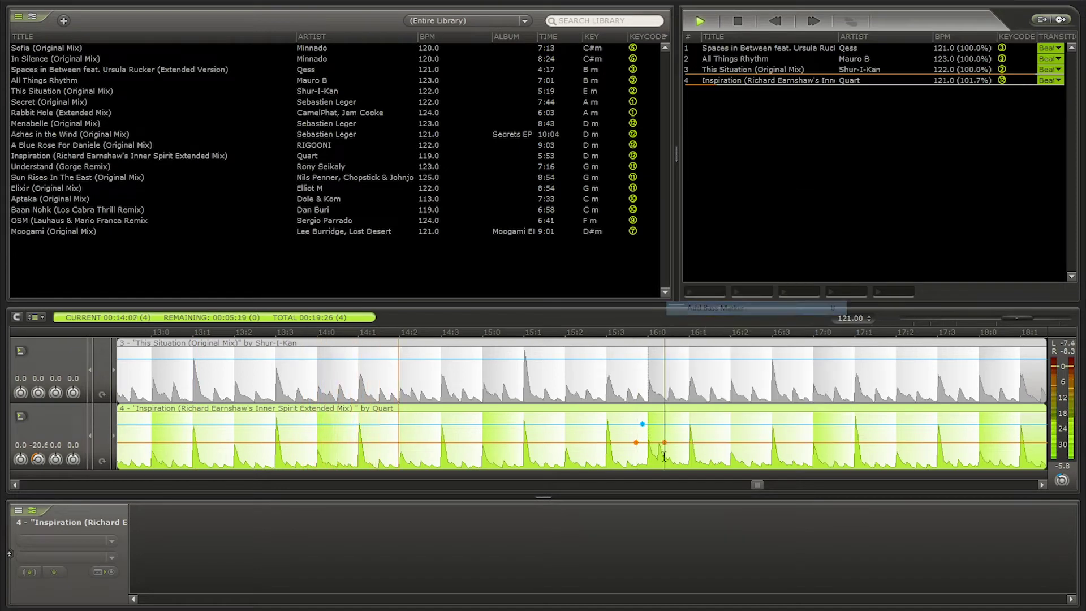
Add two bass markers to "This Situation" around bar 16, dropping its bass to about -18.0 dB at that bar.
right_click(639, 361)
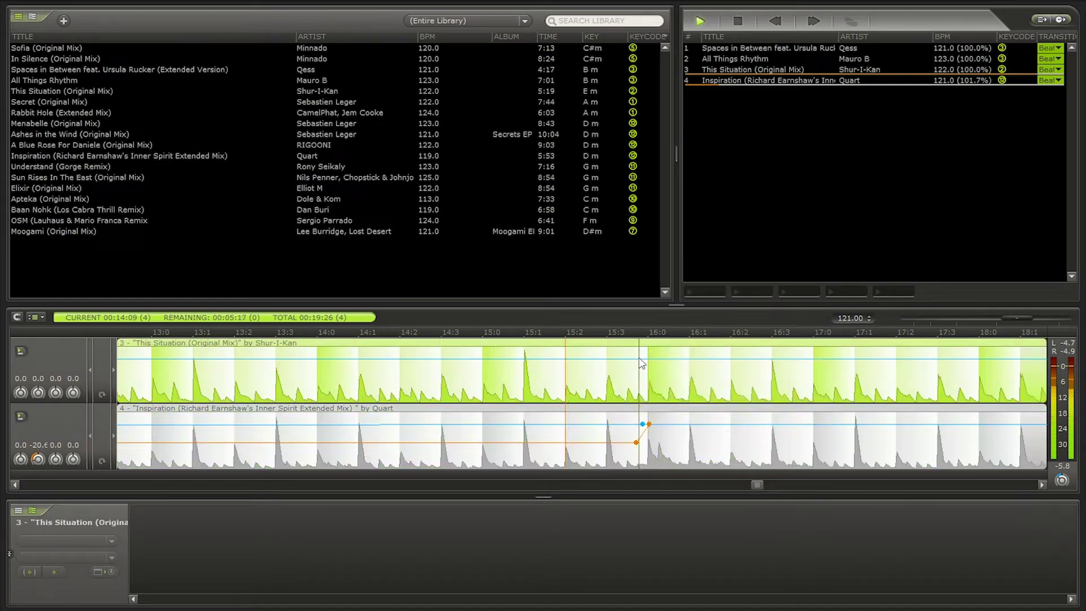
left_click(681, 459)
right_click(676, 359)
left_click(715, 473)
left_click_drag(676, 358, 648, 374)
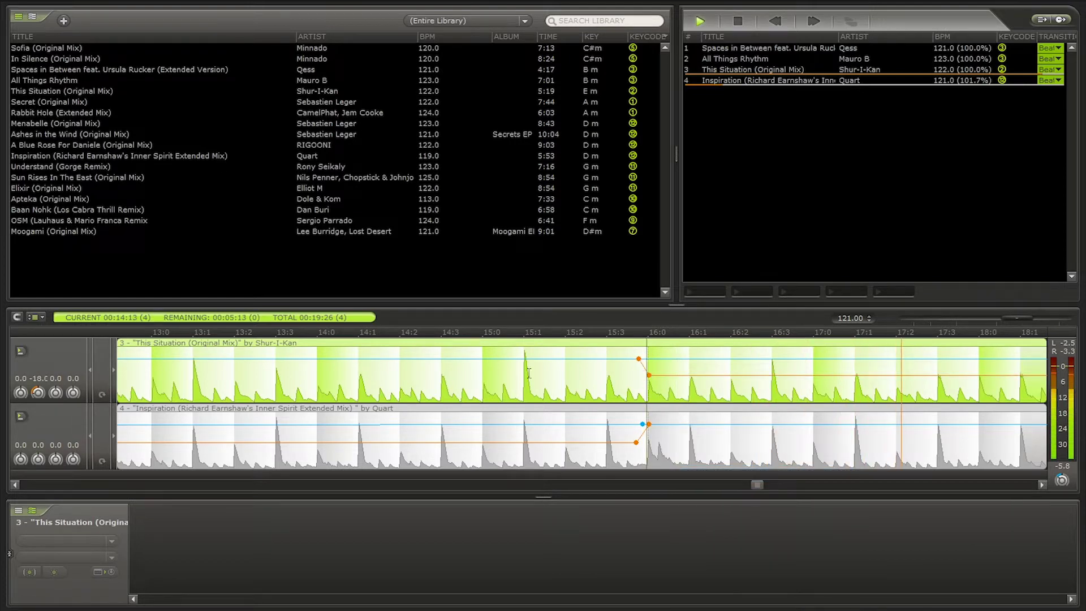
Play the overlap of "This Situation" and "Inspiration" through bar 16 to check the bass swap.
scroll(505, 375, "down", 3)
scroll(527, 387, "down", 3)
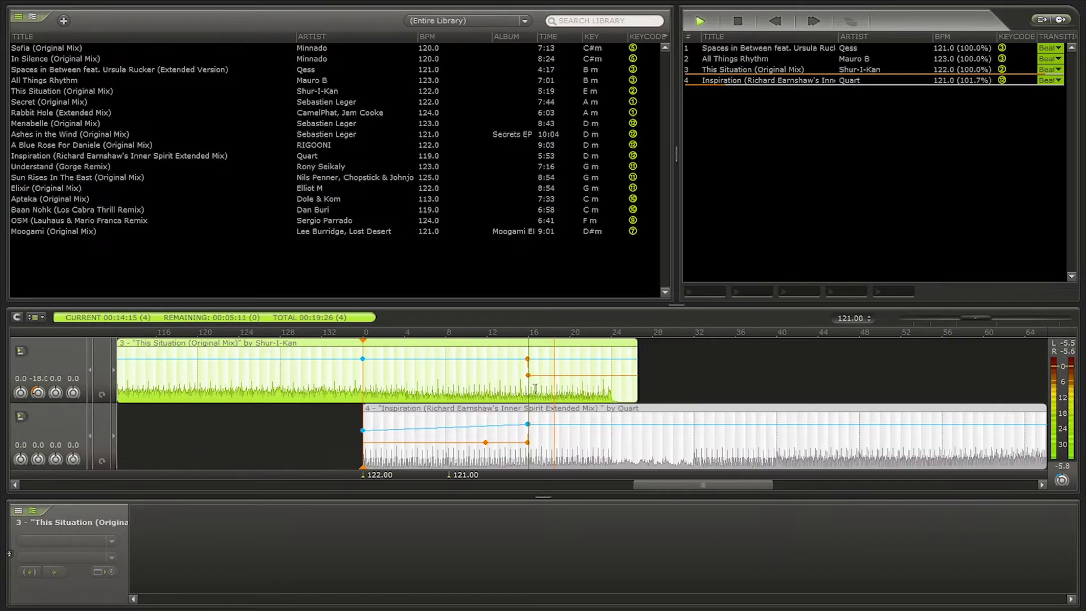
scroll(523, 423, "up", 3)
scroll(535, 422, "down", 3)
left_click(339, 380)
left_click(225, 379)
left_click(514, 437)
scroll(529, 441, "up", 3)
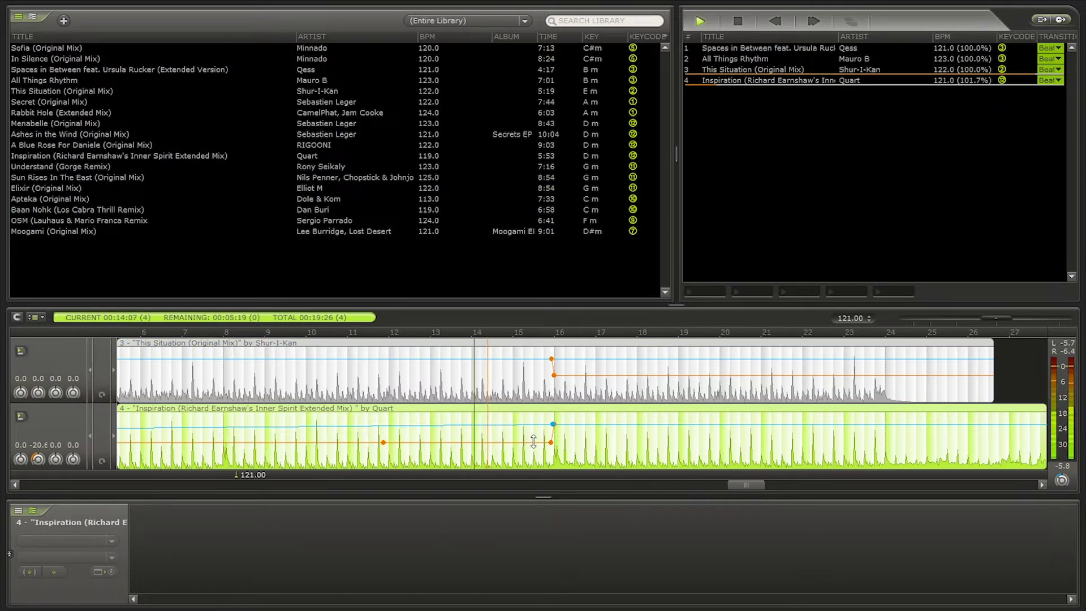
scroll(549, 443, "up", 4)
scroll(501, 443, "down", 4)
scroll(560, 441, "up", 2)
scroll(565, 441, "down", 2)
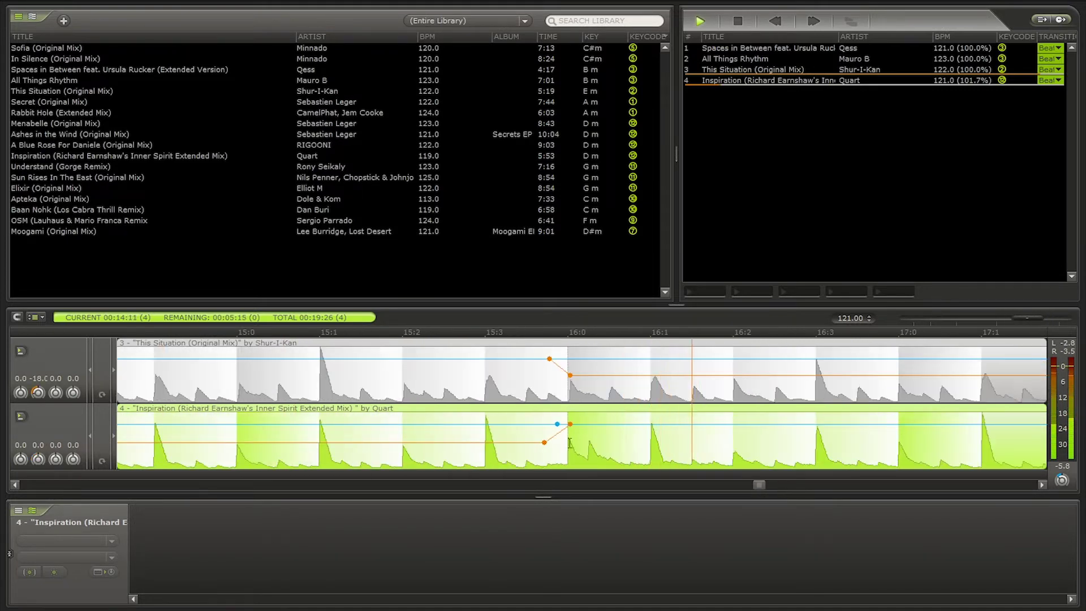
Add a volume marker to "Inspiration" just before bar 16 and set the preceding one to -1.59 dB for a short rise.
scroll(568, 439, "up", 3)
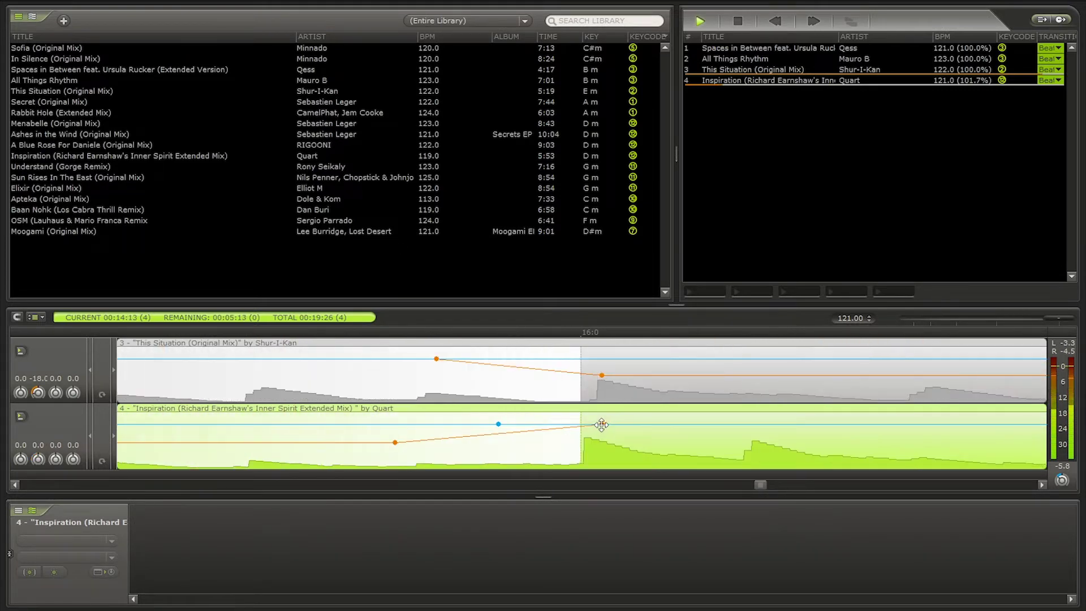
right_click(562, 424)
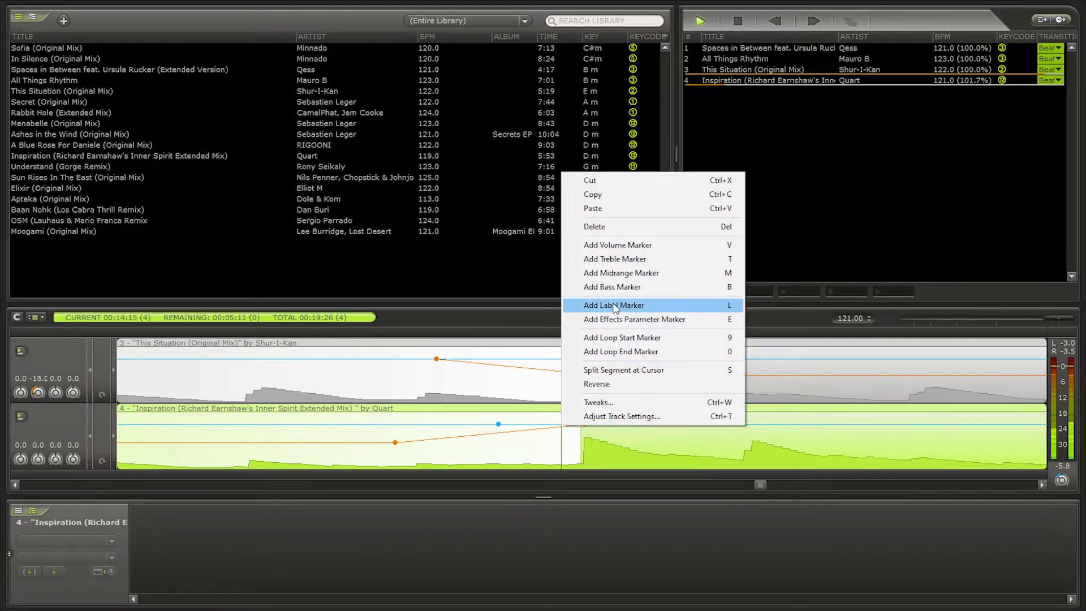
left_click(617, 245)
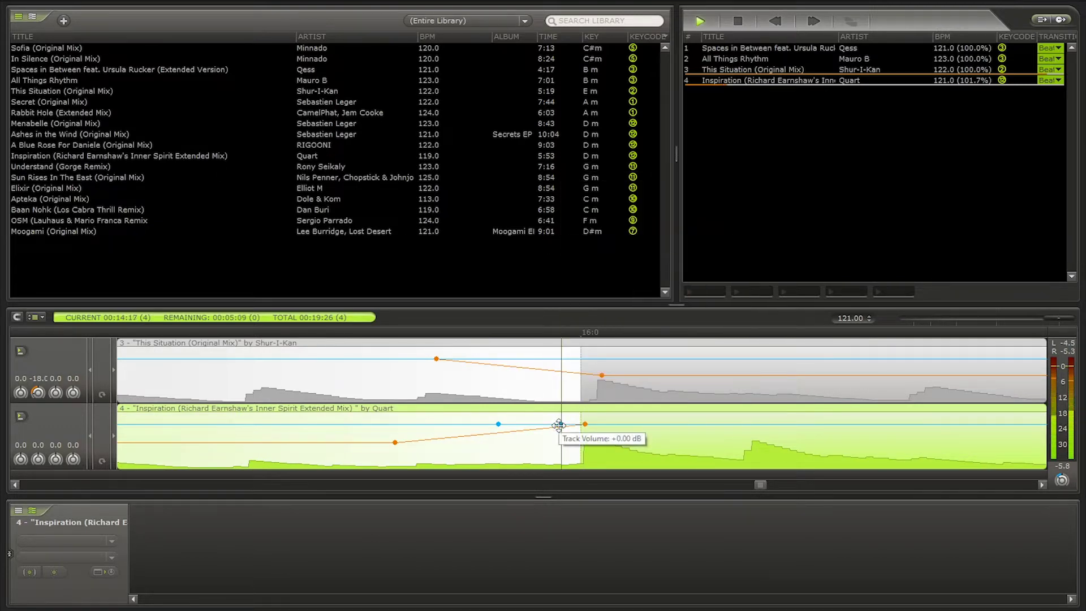
left_click_drag(498, 424, 548, 428)
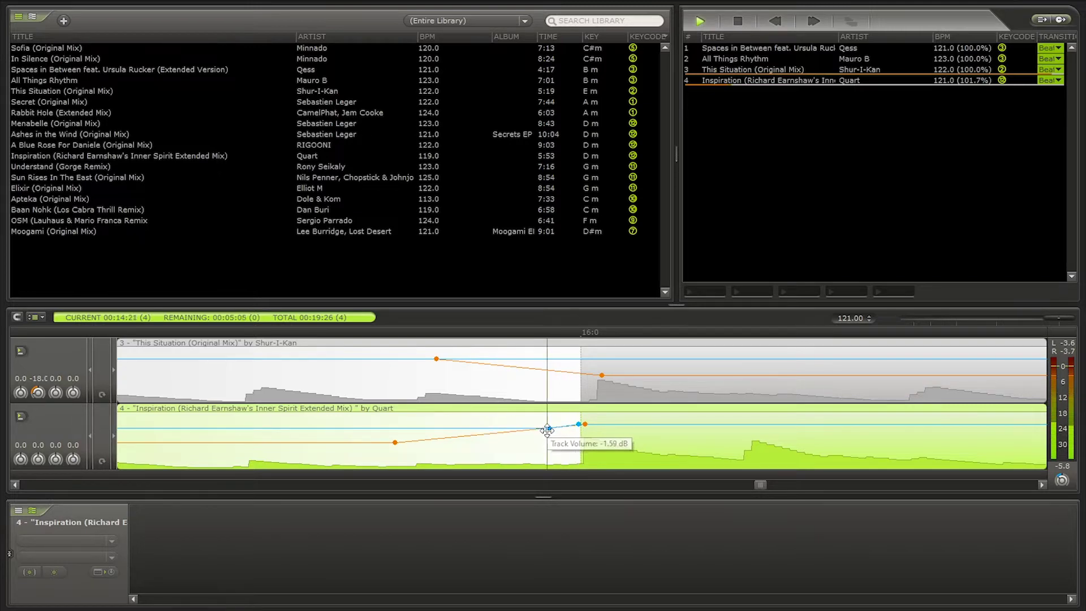
Add two volume markers to "This Situation" dropping it to -1.64 dB at bar 16, and align the lower volume marker of "Inspiration" with the drop's start.
right_click(575, 366)
left_click(628, 180)
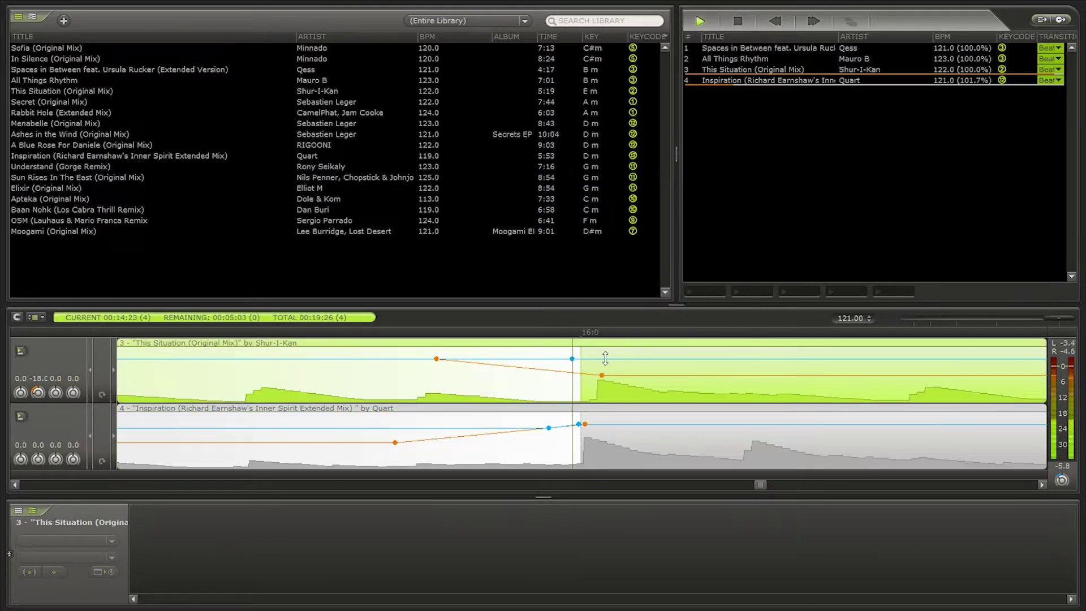
right_click(601, 365)
left_click(656, 180)
left_click(450, 360)
left_click_drag(600, 359, 579, 362)
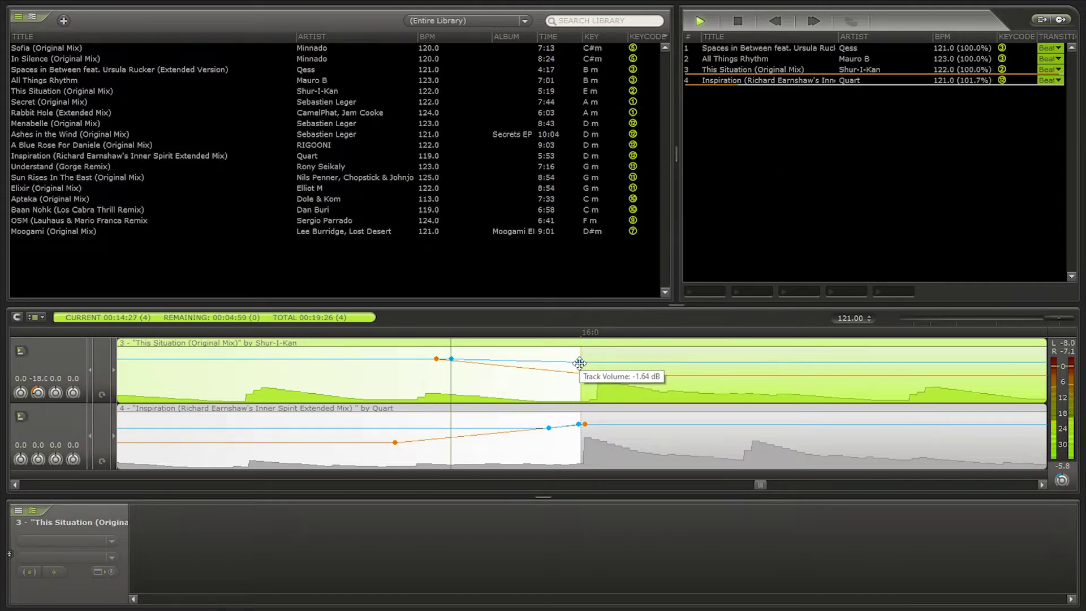
left_click_drag(548, 428, 452, 429)
Play the transition approaching bar 16 and lower the bass marker of "This Situation" at that bar further.
scroll(478, 439, "down", 5)
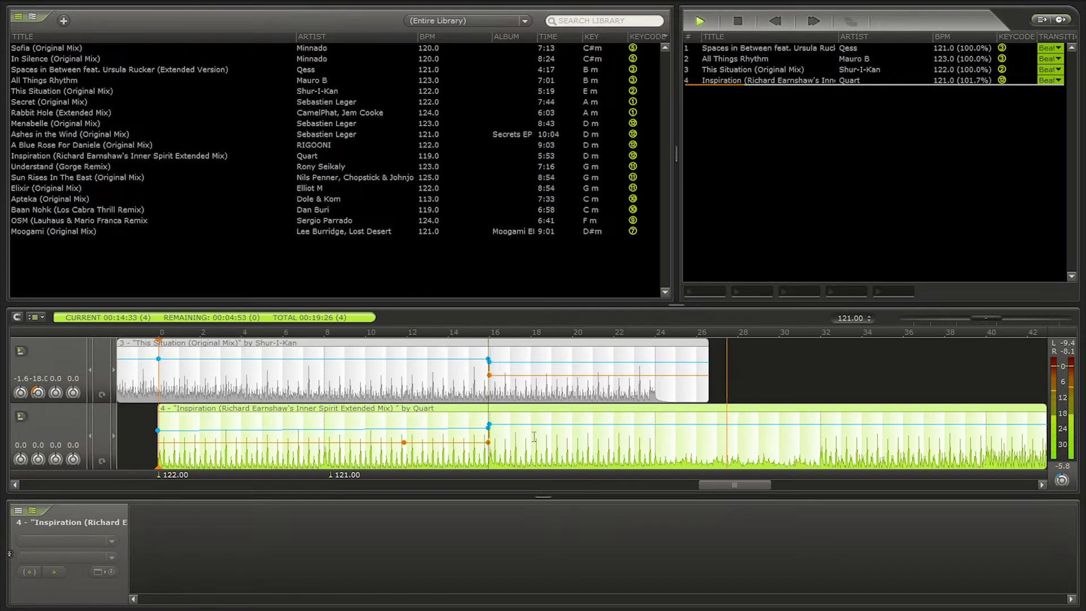
left_click(494, 387)
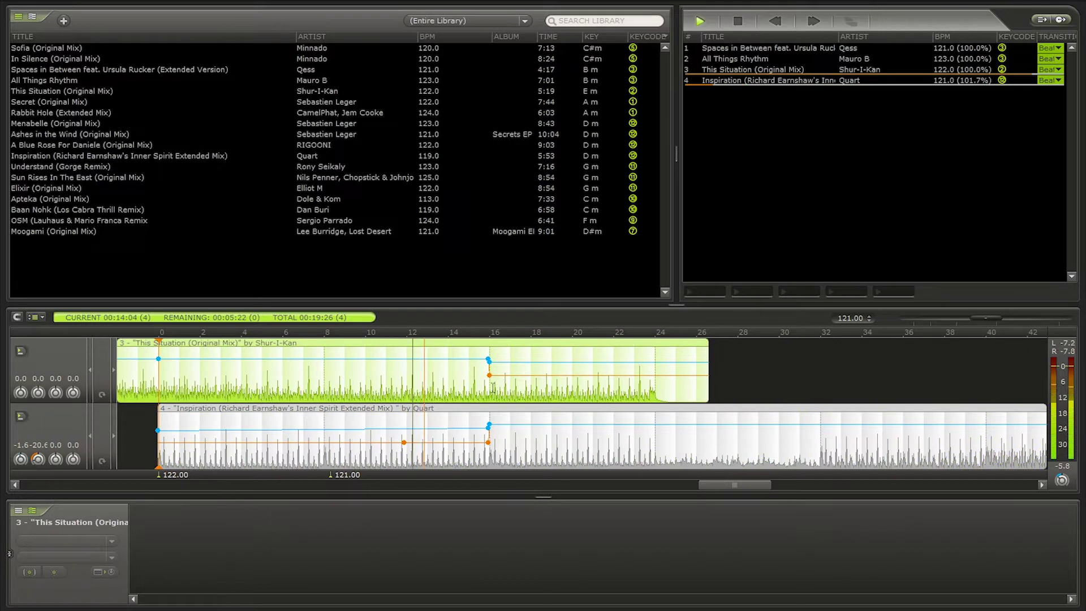
scroll(495, 387, "up", 5)
left_click_drag(501, 375, 501, 380)
scroll(501, 380, "down", 5)
Add a bass marker near bar 24 of "This Situation" that reduces its bass to about -38.5 dB, undoing a stray adjustment.
right_click(527, 375)
left_click(588, 236)
left_click_drag(519, 384, 548, 389)
key("ctrl+z")
scroll(571, 425, "down", 3)
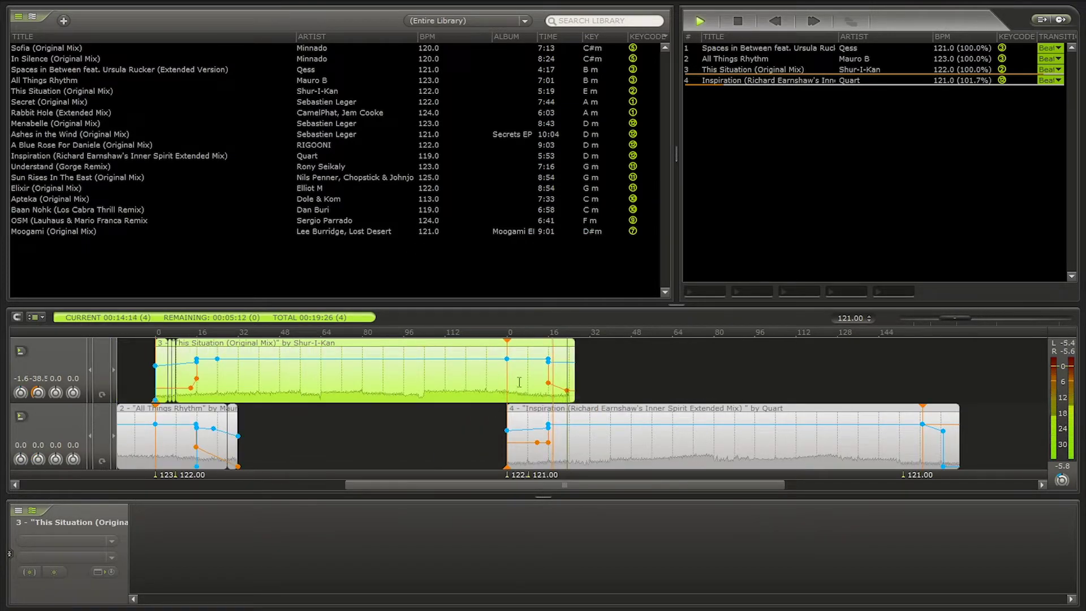
Nudge "Inspiration" at the start of the transition to line its first beat up with "This Situation".
scroll(519, 381, "up", 4)
scroll(394, 422, "up", 3)
left_click_drag(820, 417, 834, 422)
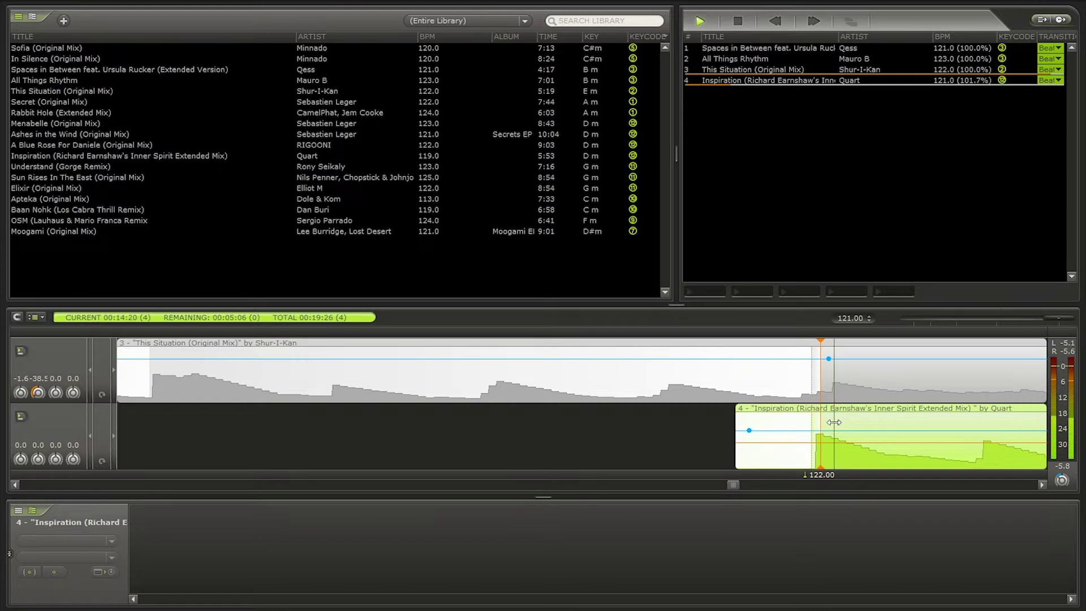
scroll(833, 425, "down", 5)
key("space")
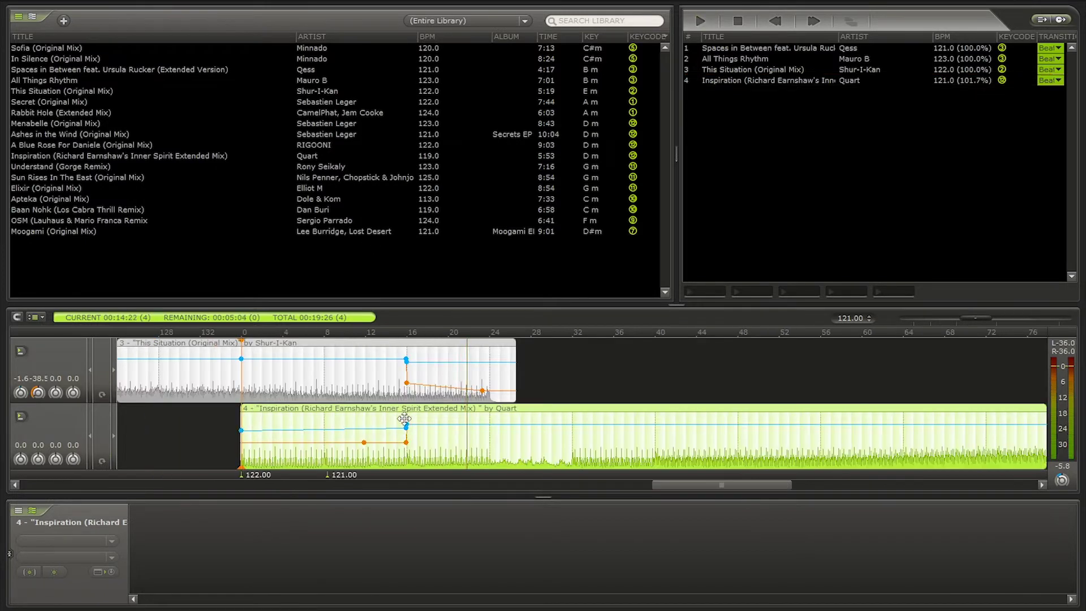
Play the transition approaching bar 16 and examine how the volume and bass markers of both tracks line up there.
left_click(391, 376)
key("space")
scroll(430, 440, "up", 3)
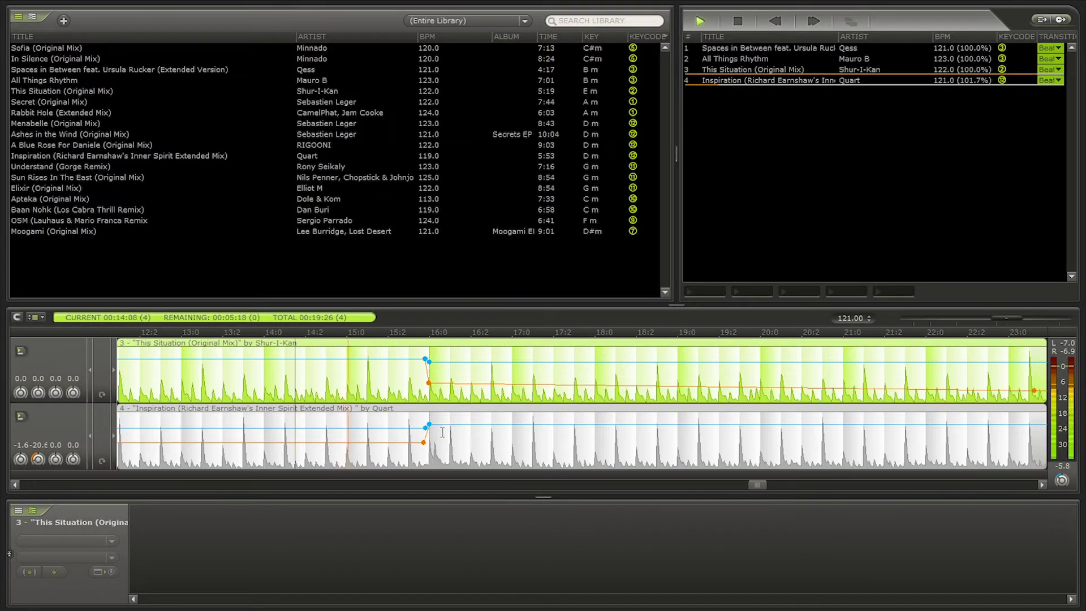
scroll(430, 440, "up", 3)
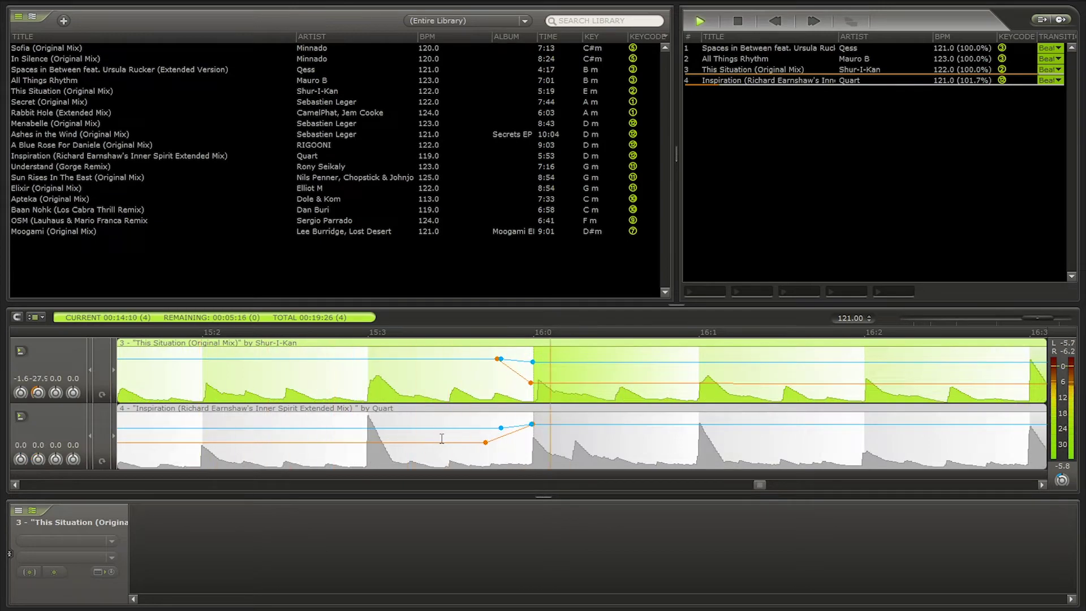
scroll(442, 438, "down", 4)
scroll(519, 442, "up", 2)
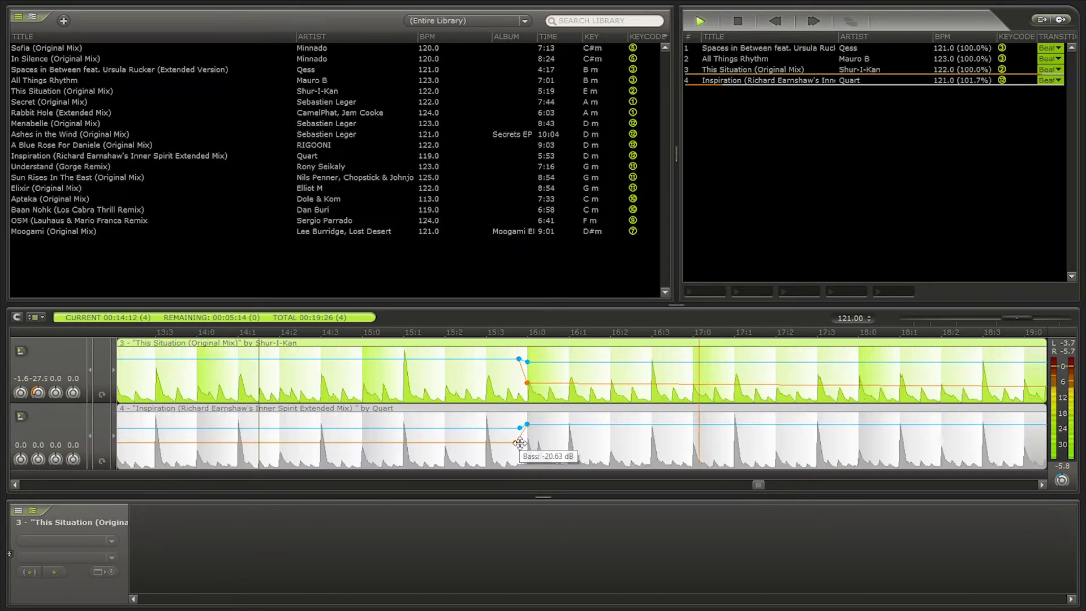
scroll(519, 442, "down", 2)
scroll(529, 392, "up", 3)
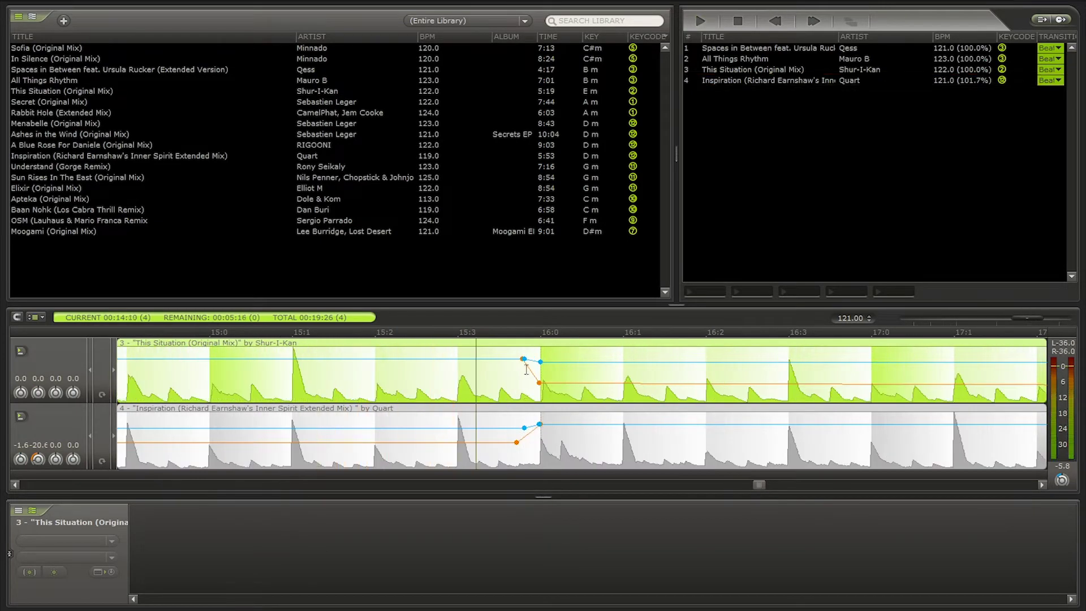
Move the bass drop markers of "This Situation" forward to beat 15:3, with the lower one at about -31.1 dB.
scroll(525, 360, "up", 2)
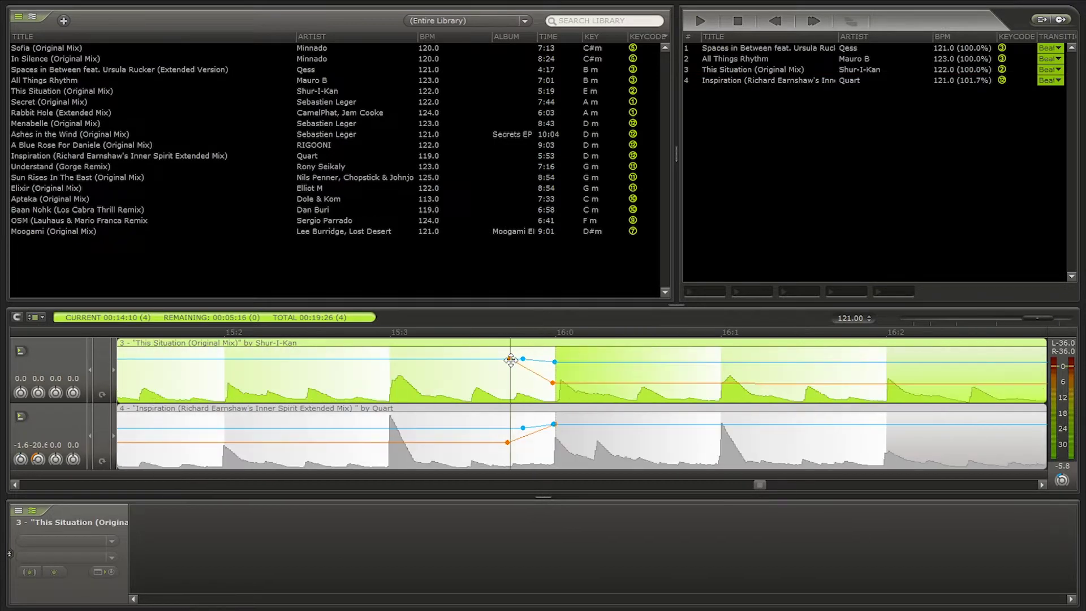
left_click_drag(552, 383, 387, 385)
key("space")
scroll(484, 415, "down", 3)
scroll(484, 419, "up", 2)
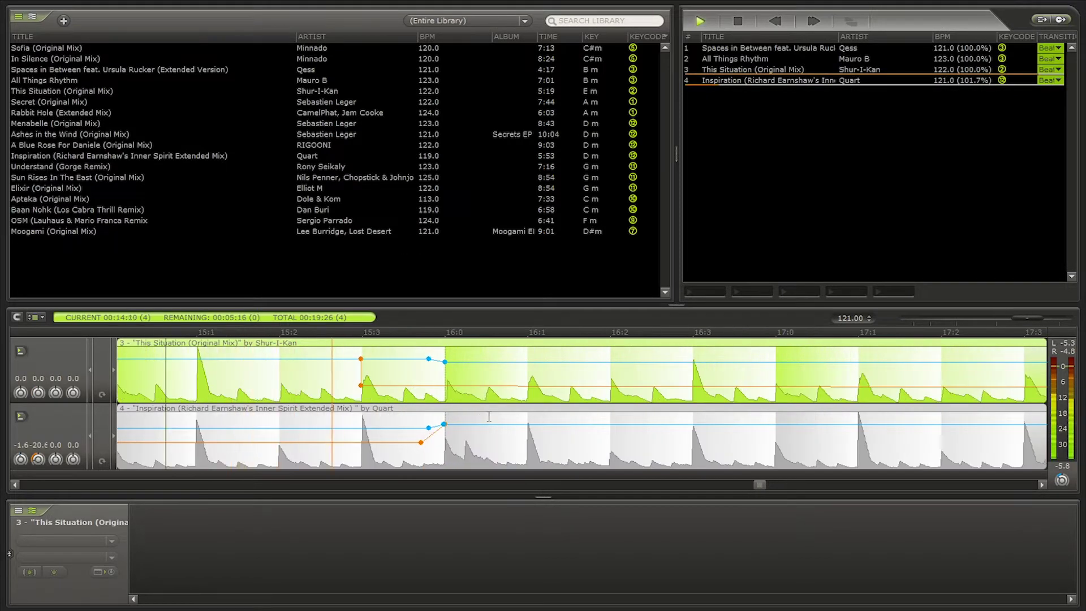
key("space")
scroll(380, 367, "up", 6)
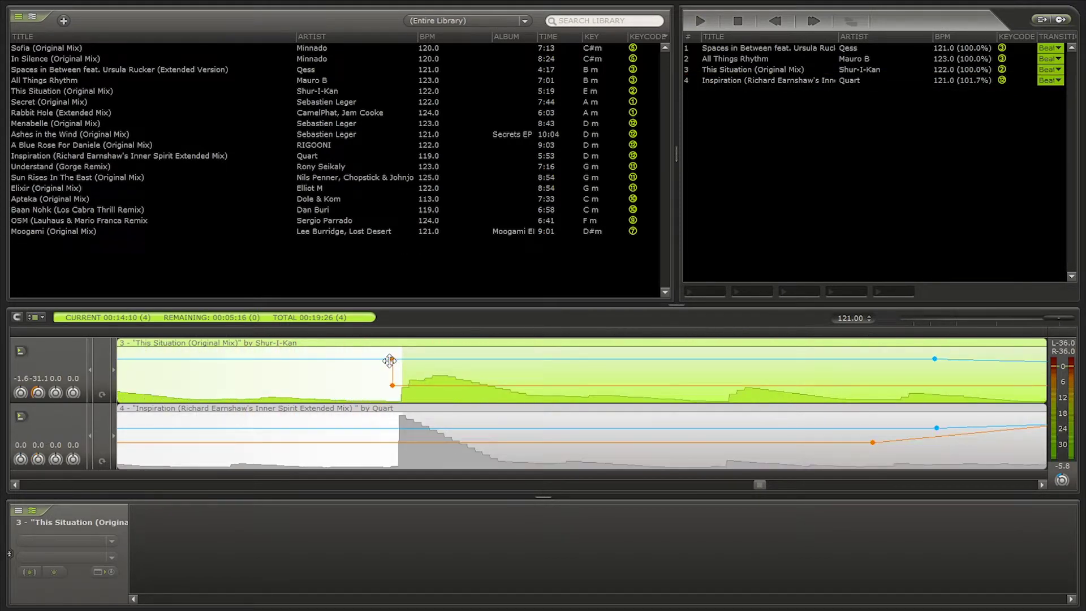
Replay the transition from about bar 15 through bar 24, examining the beat alignment and the bass drop of "This Situation".
scroll(390, 360, "down", 6)
left_click(446, 417)
key("space")
scroll(434, 422, "down", 2)
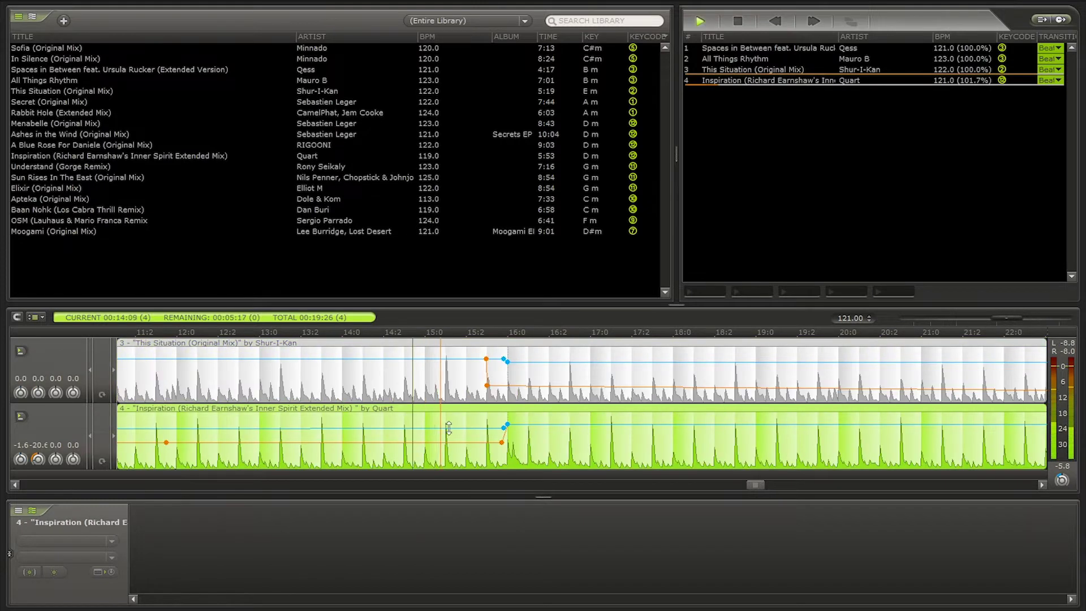
scroll(397, 440, "down", 6)
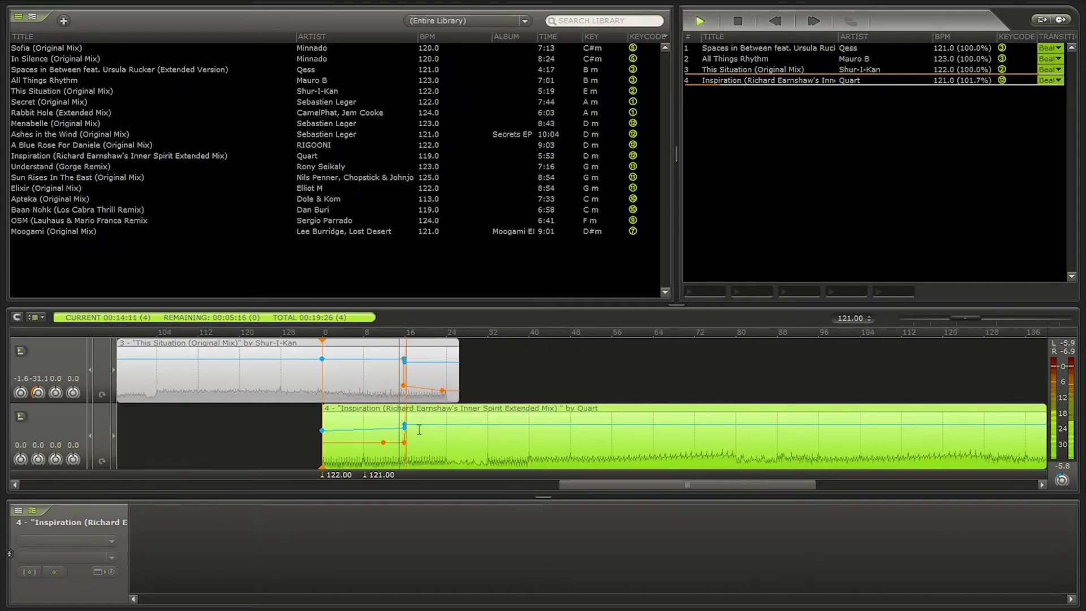
scroll(430, 447, "up", 6)
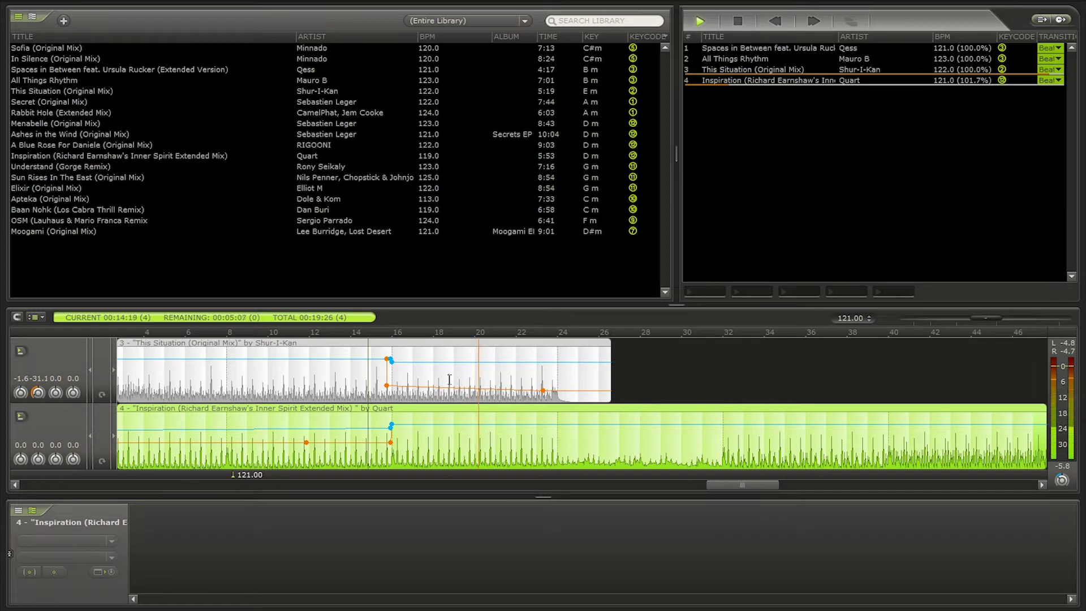
scroll(486, 418, "up", 8)
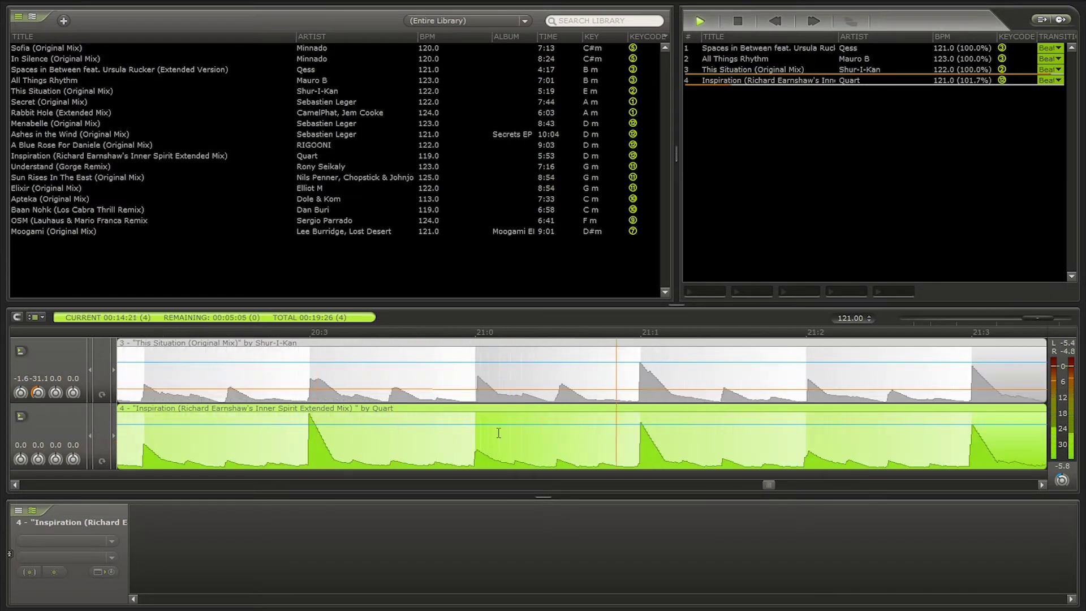
scroll(498, 433, "down", 3)
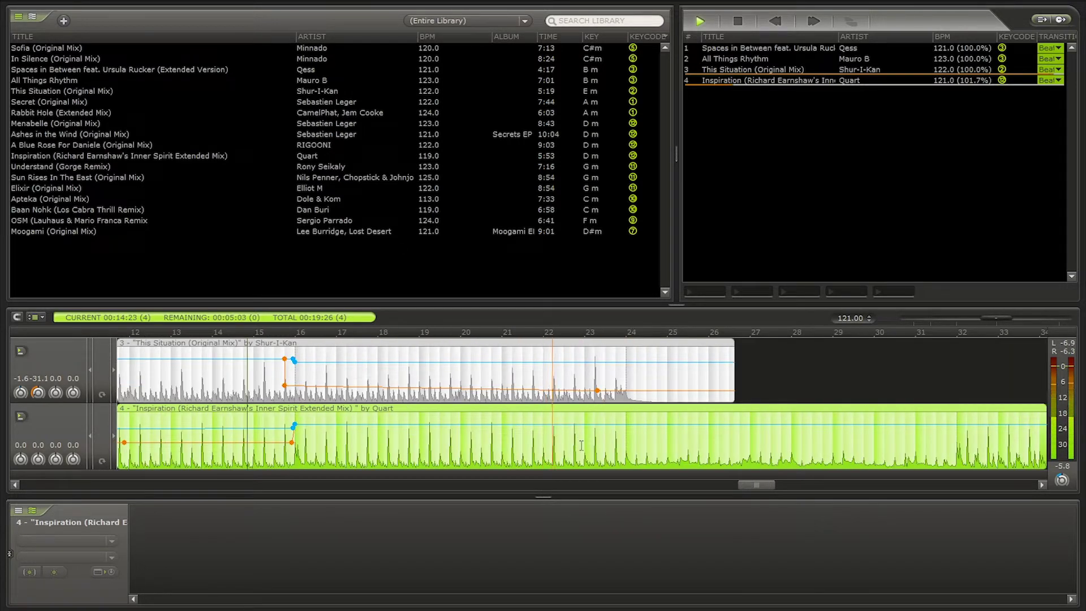
scroll(571, 444, "up", 2)
scroll(588, 447, "down", 6)
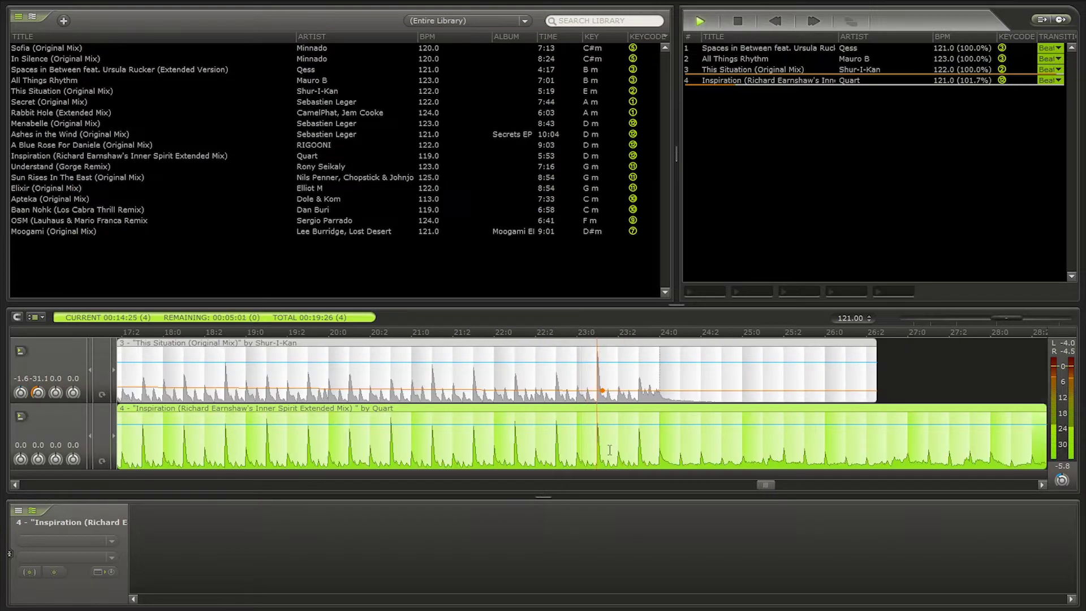
scroll(615, 451, "up", 7)
scroll(553, 449, "down", 5)
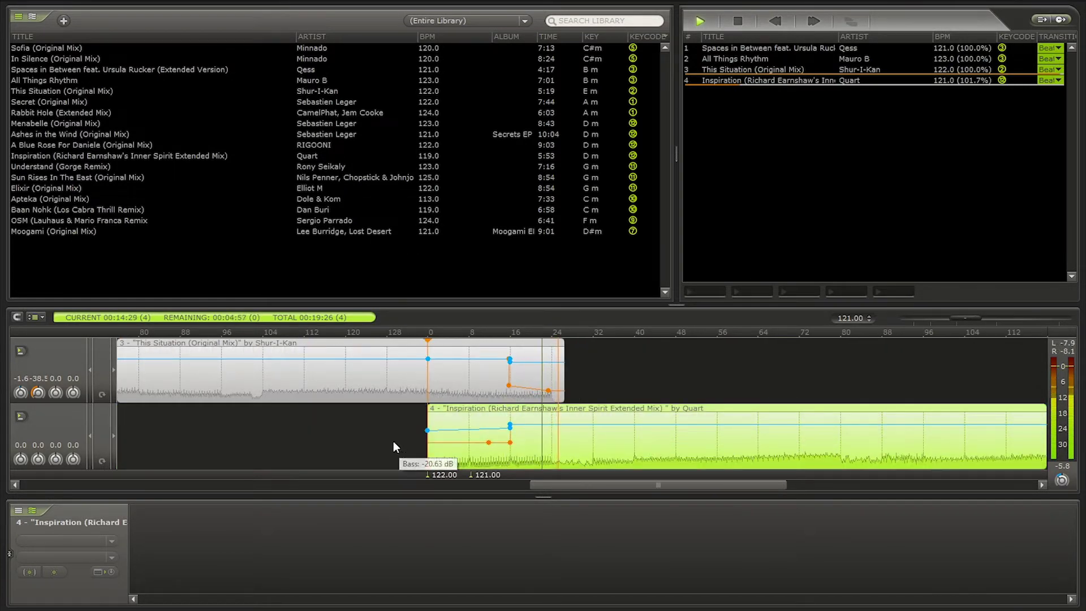
scroll(550, 364, "up", 3)
Add a volume marker near bar 24 of "This Situation" that lowers its volume to about -4.1 dB.
right_click(555, 363)
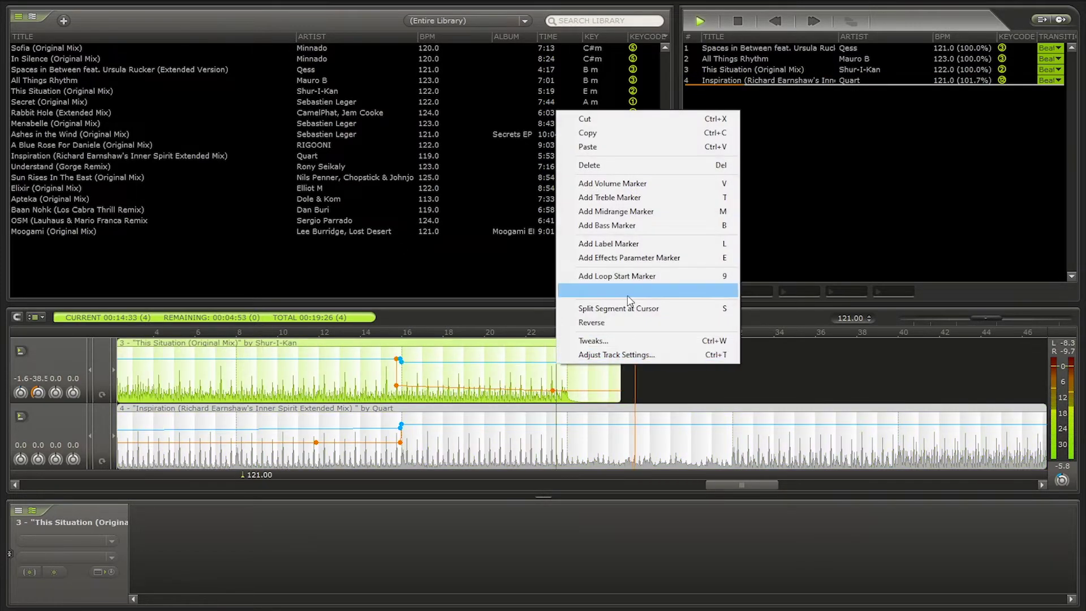
left_click(610, 184)
left_click_drag(556, 360, 563, 362)
scroll(498, 384, "down", 3)
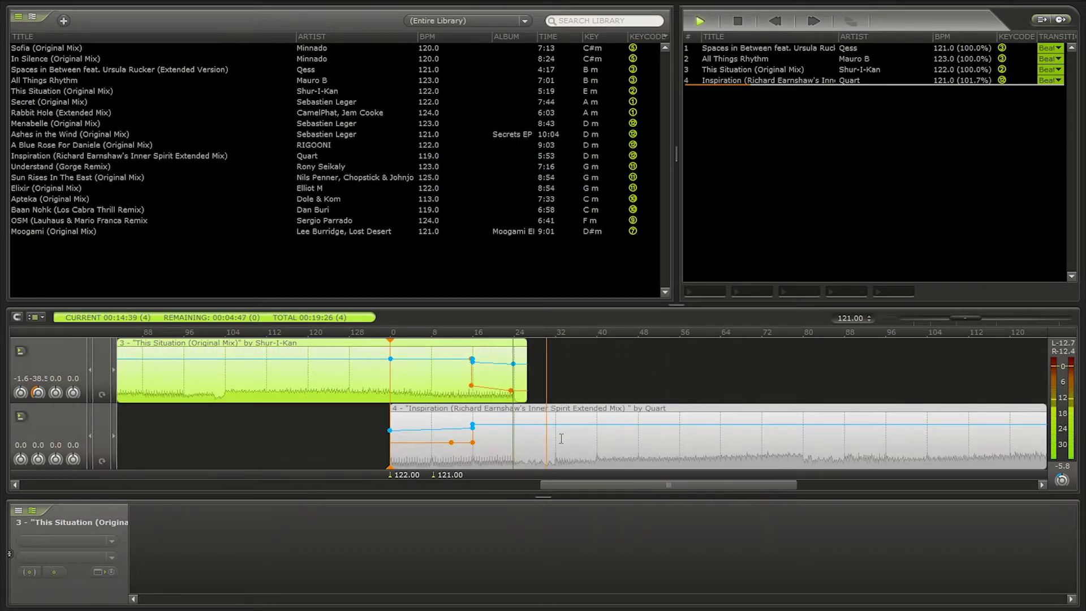
scroll(557, 449, "up", 3)
scroll(535, 434, "down", 3)
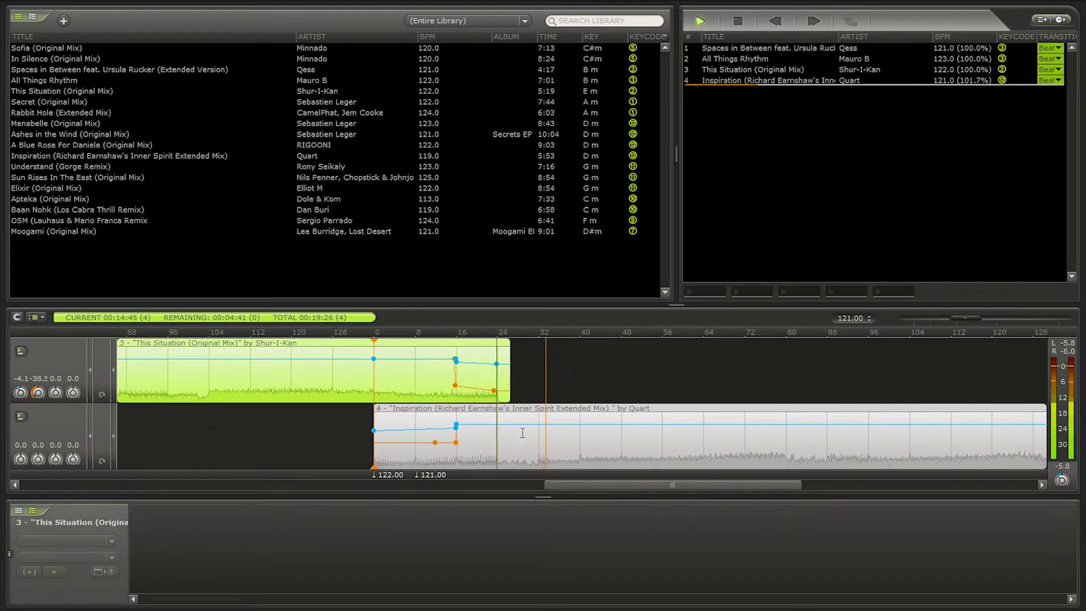
Play the mix from before "Inspiration" enters and examine the beat alignment of both tracks around bars 8 and 9.
left_click(355, 364)
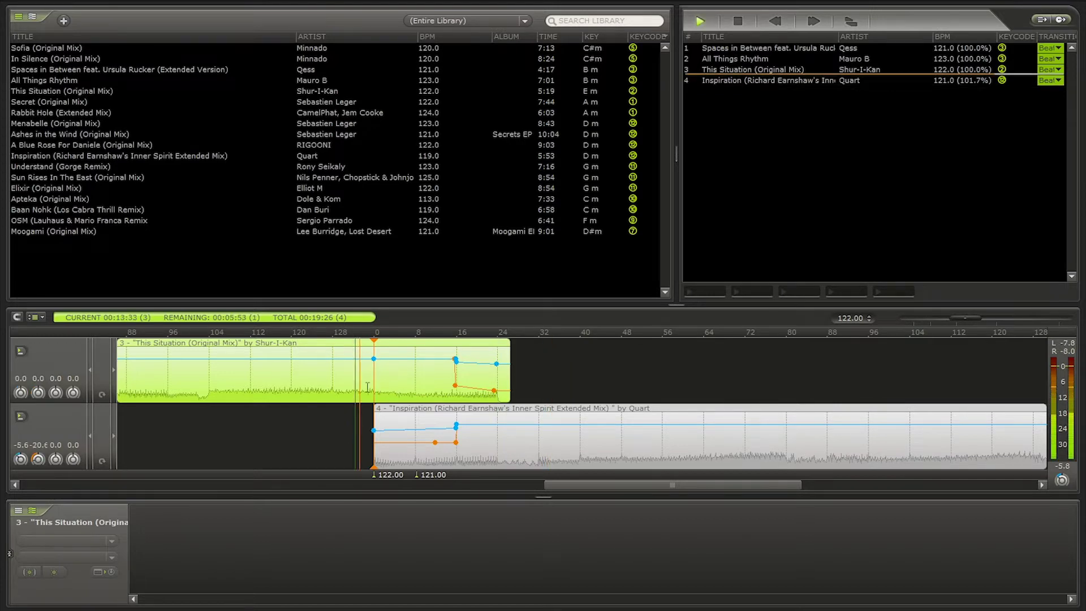
left_click(300, 368)
scroll(301, 368, "up", 2)
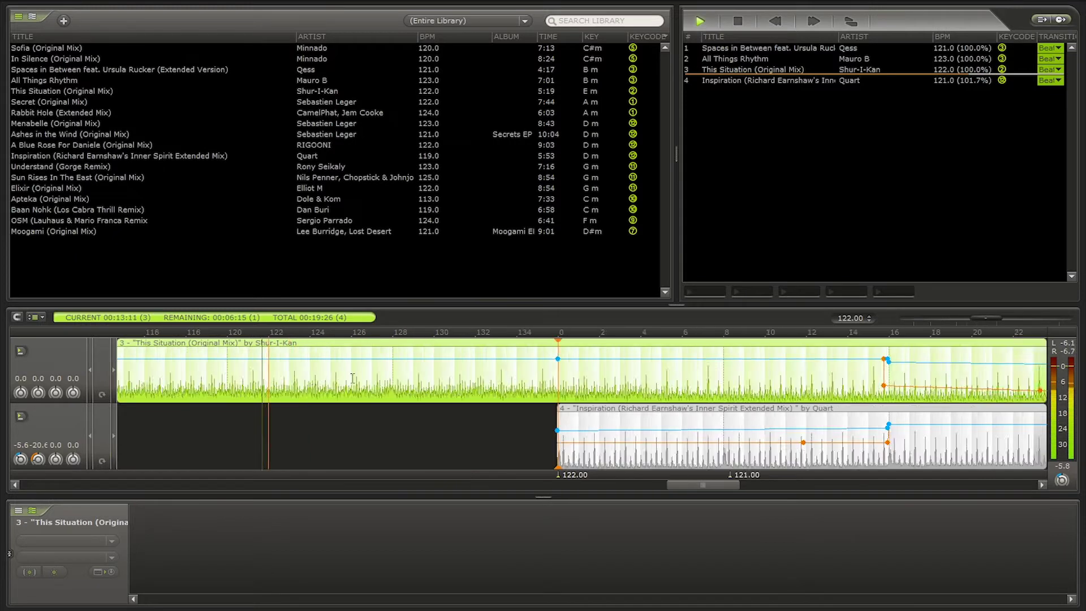
scroll(384, 387, "down", 3)
left_click(397, 382)
scroll(397, 382, "up", 3)
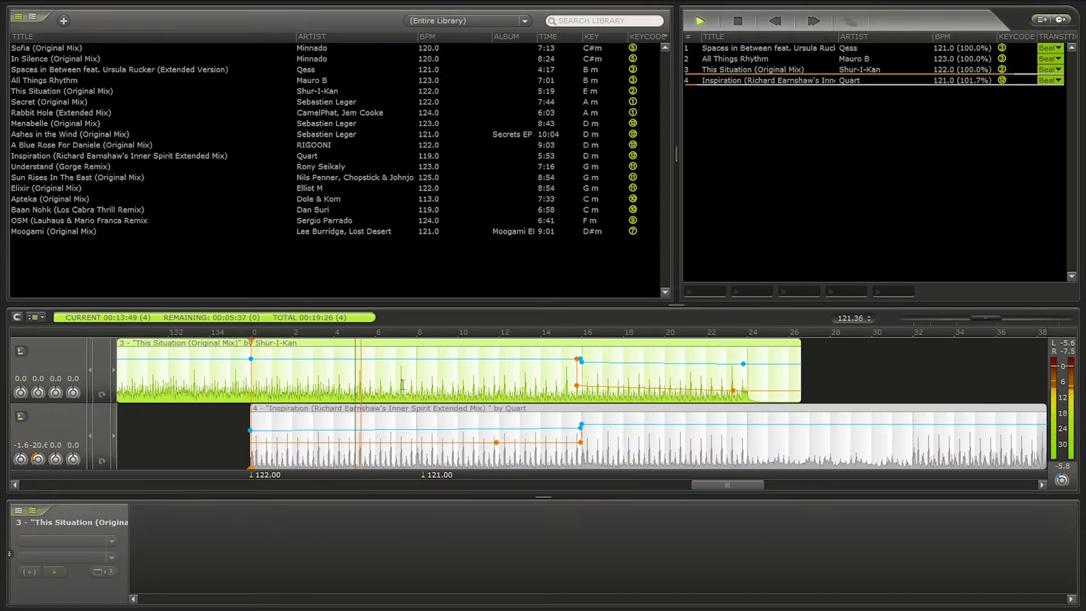
scroll(410, 383, "up", 4)
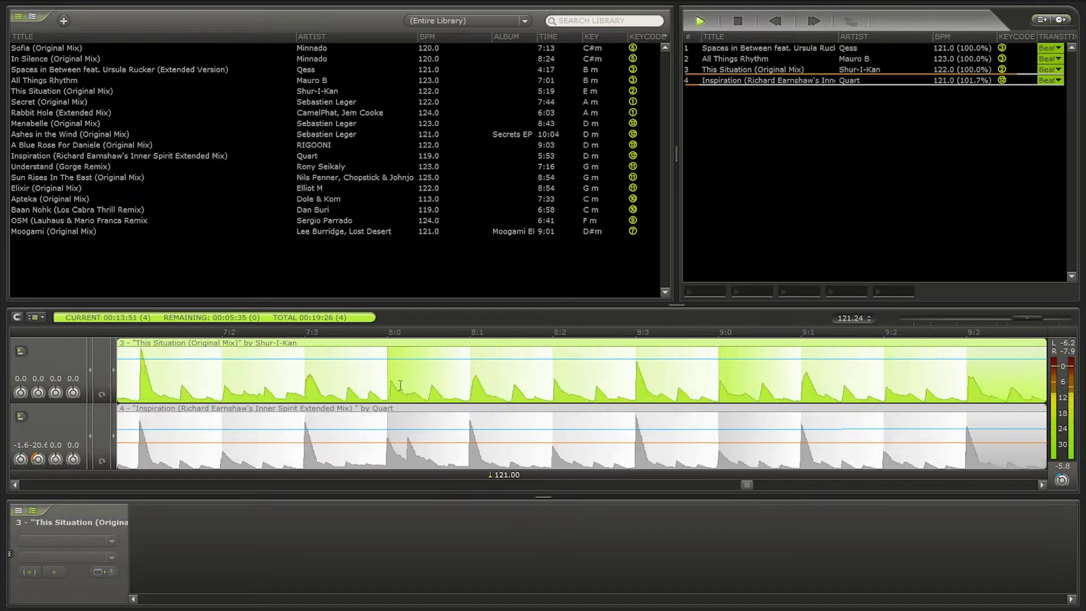
scroll(354, 382, "down", 1)
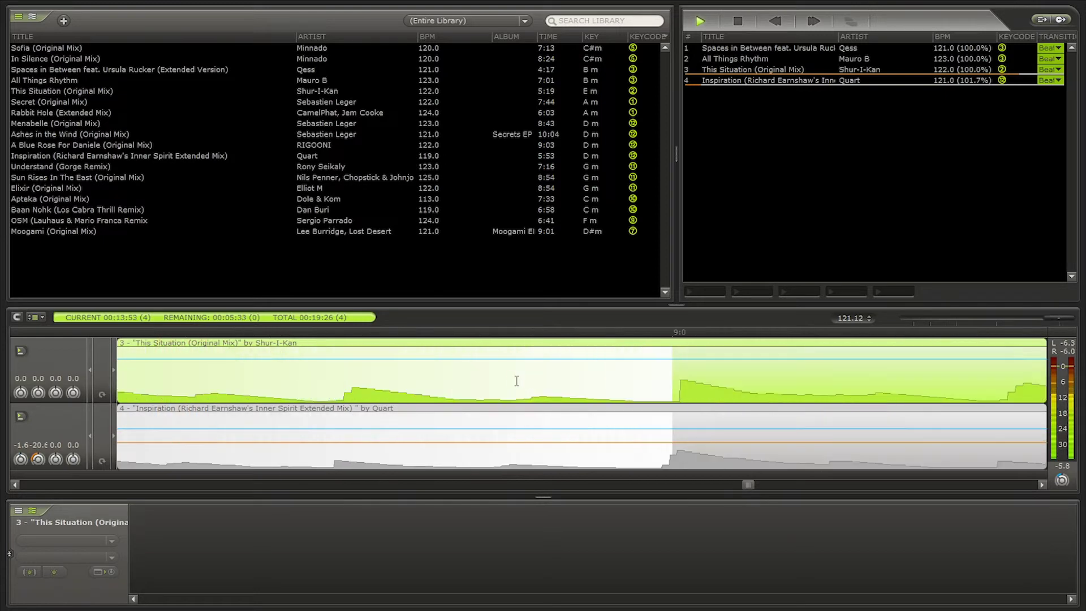
scroll(424, 385, "down", 4)
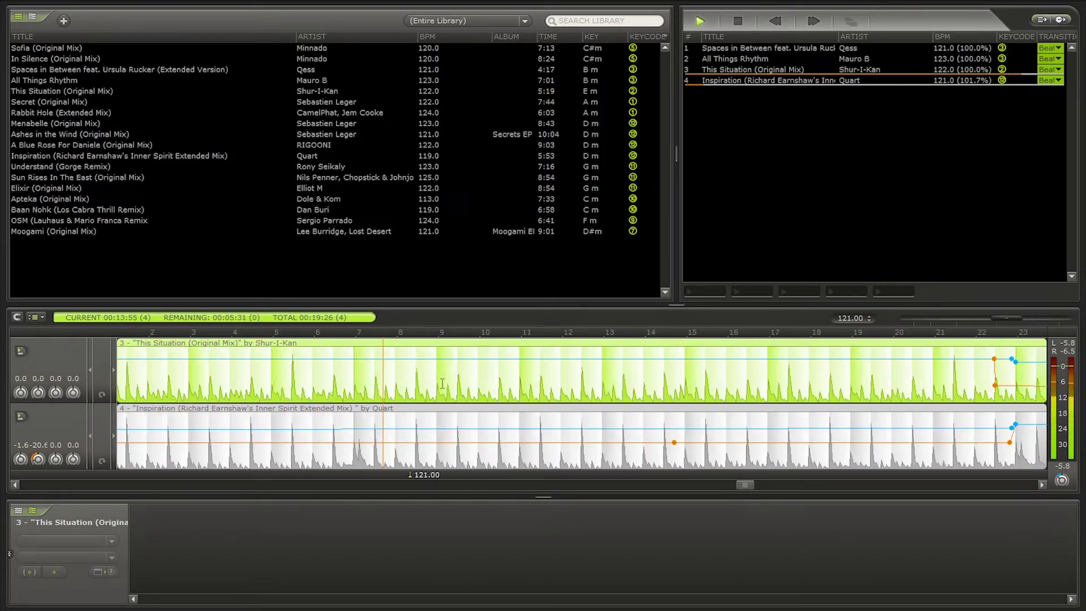
Split "Inspiration" at bar 8, at the start of its beat.
left_click(415, 443)
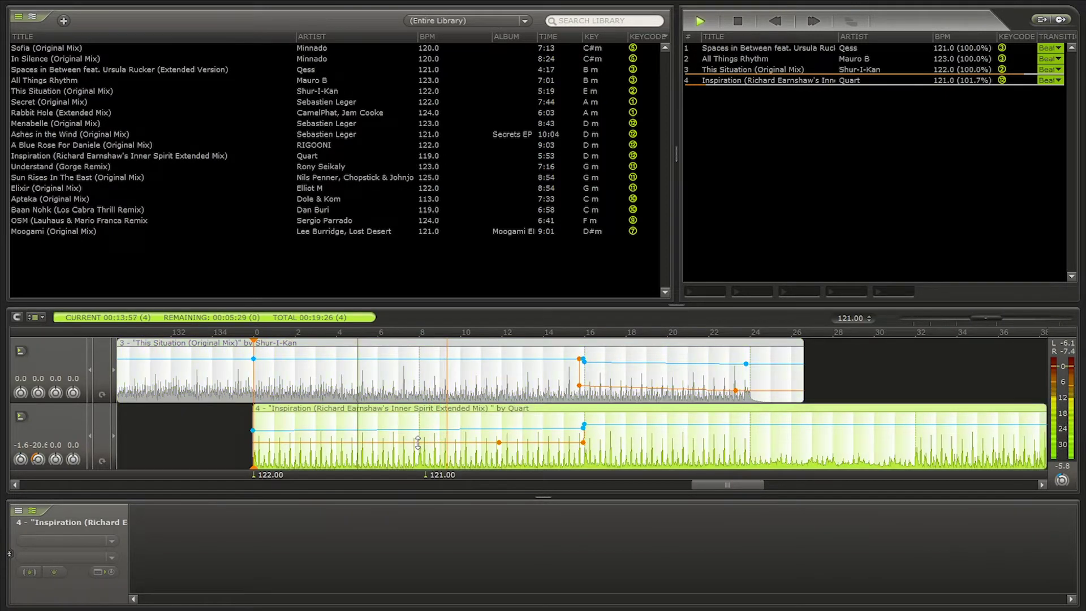
scroll(422, 441, "up", 5)
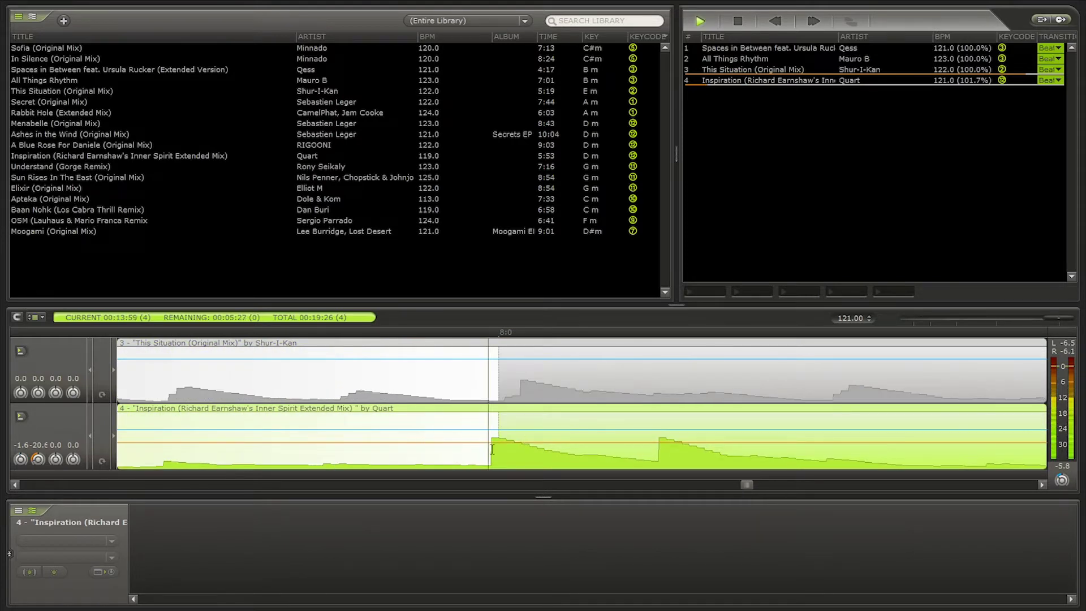
scroll(392, 437, "down", 4)
scroll(568, 452, "up", 2)
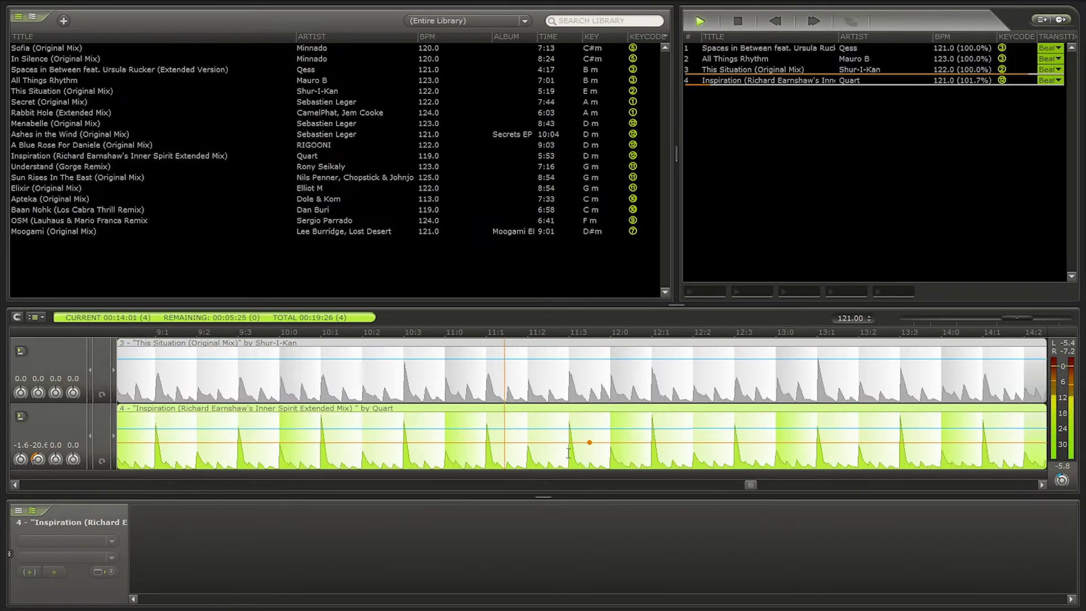
scroll(563, 459, "down", 3)
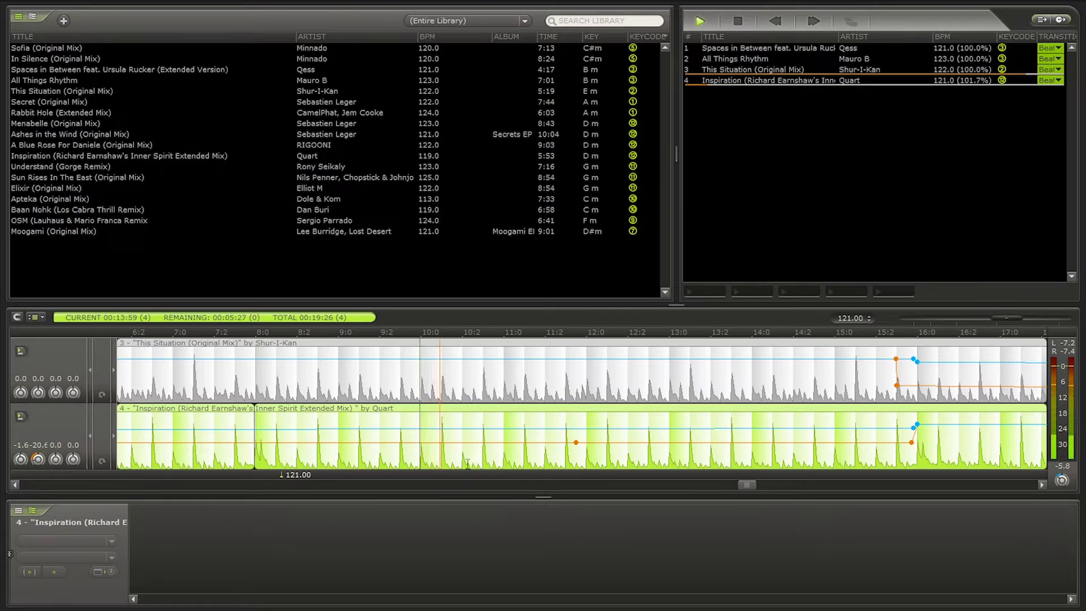
Split "Inspiration" at beat 10:2 and examine its beat alignment with "This Situation" back to bar 7.
scroll(478, 464, "up", 5)
key("space")
scroll(464, 464, "up", 3)
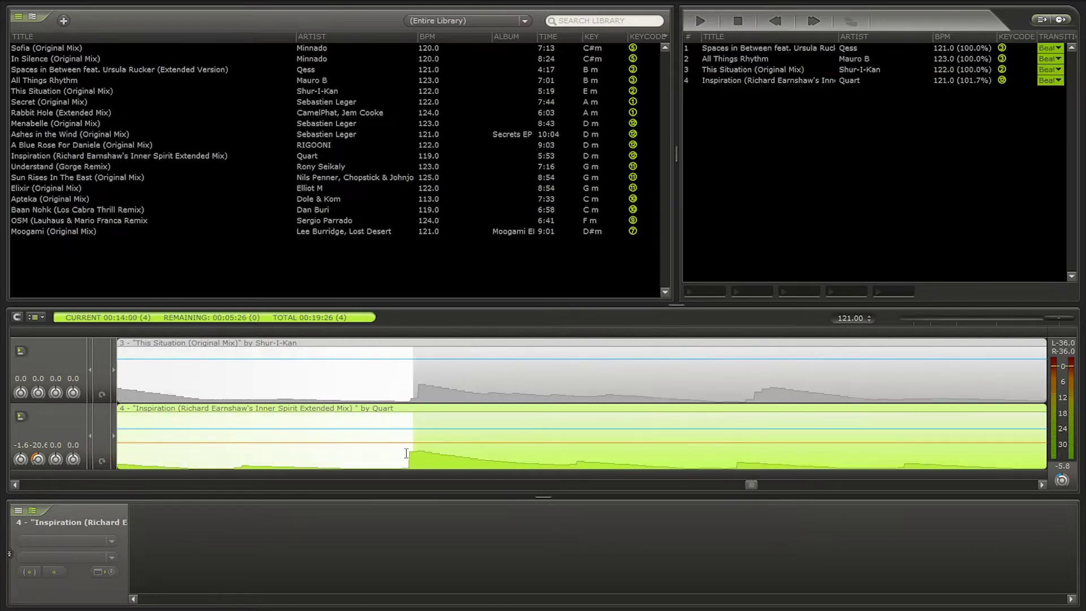
scroll(430, 454, "down", 3)
scroll(411, 441, "up", 3)
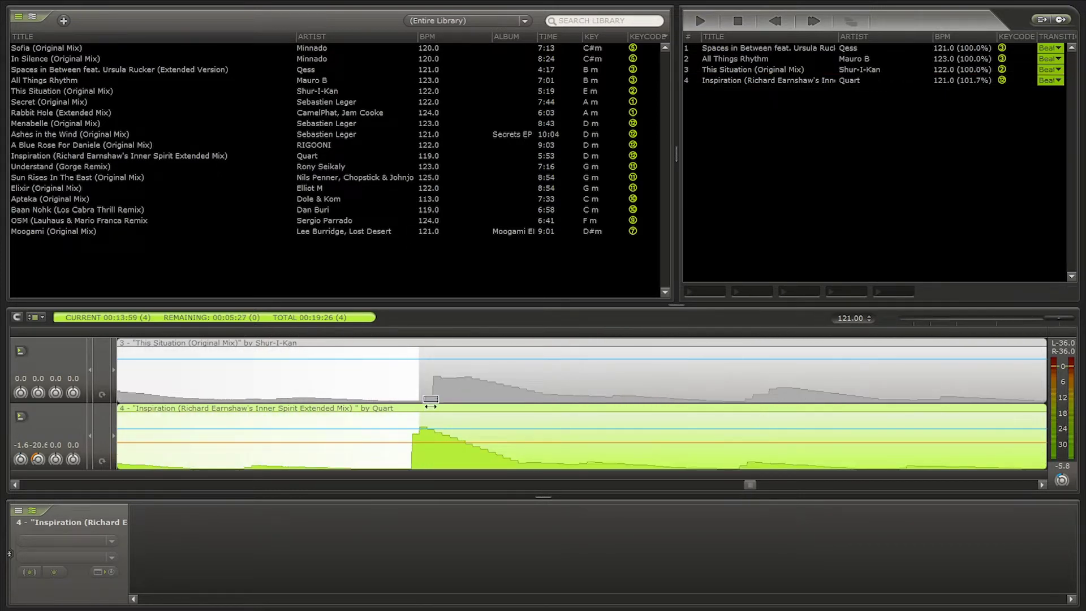
scroll(431, 418, "down", 3)
key("space")
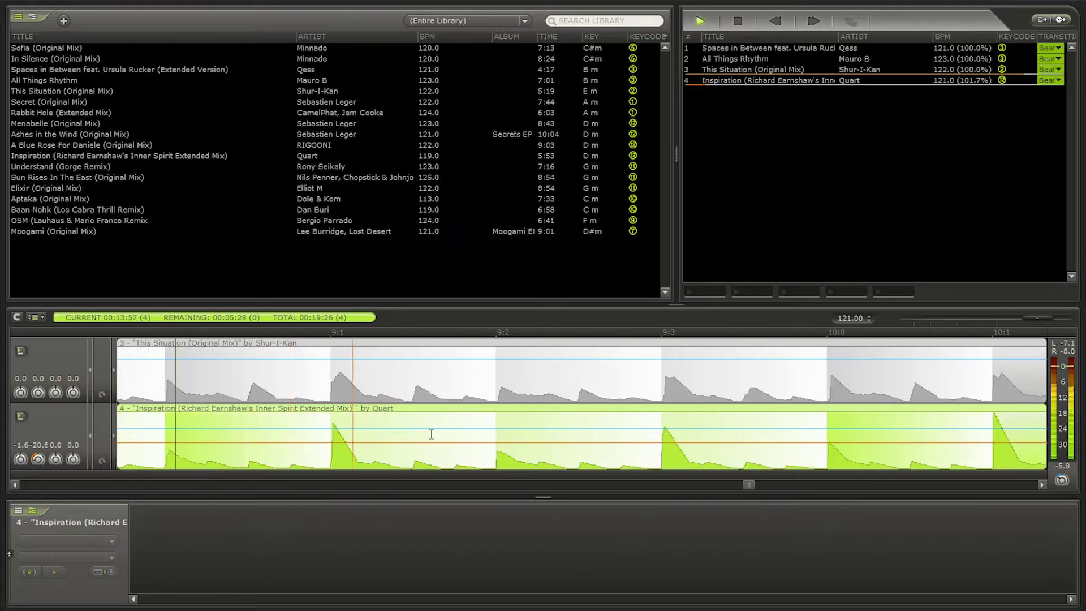
scroll(427, 436, "down", 3)
scroll(405, 442, "up", 2)
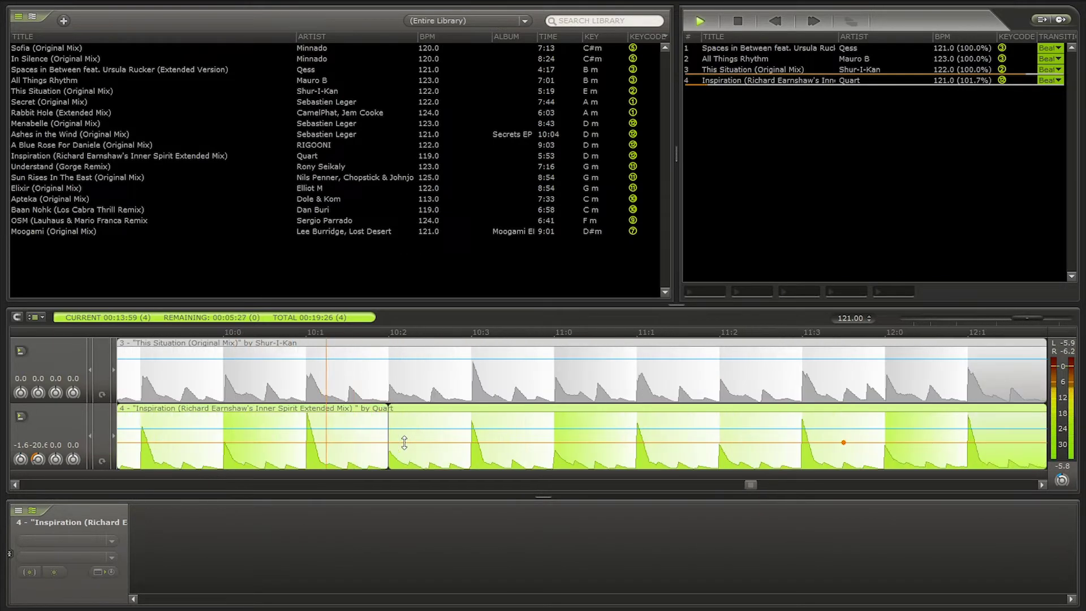
scroll(405, 442, "down", 4)
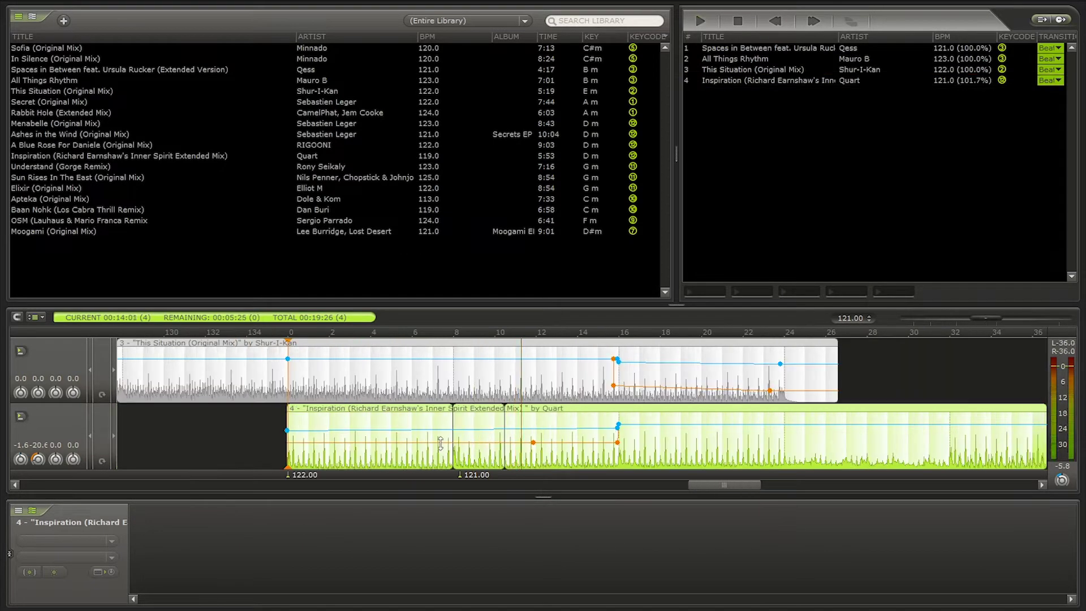
scroll(453, 446, "up", 6)
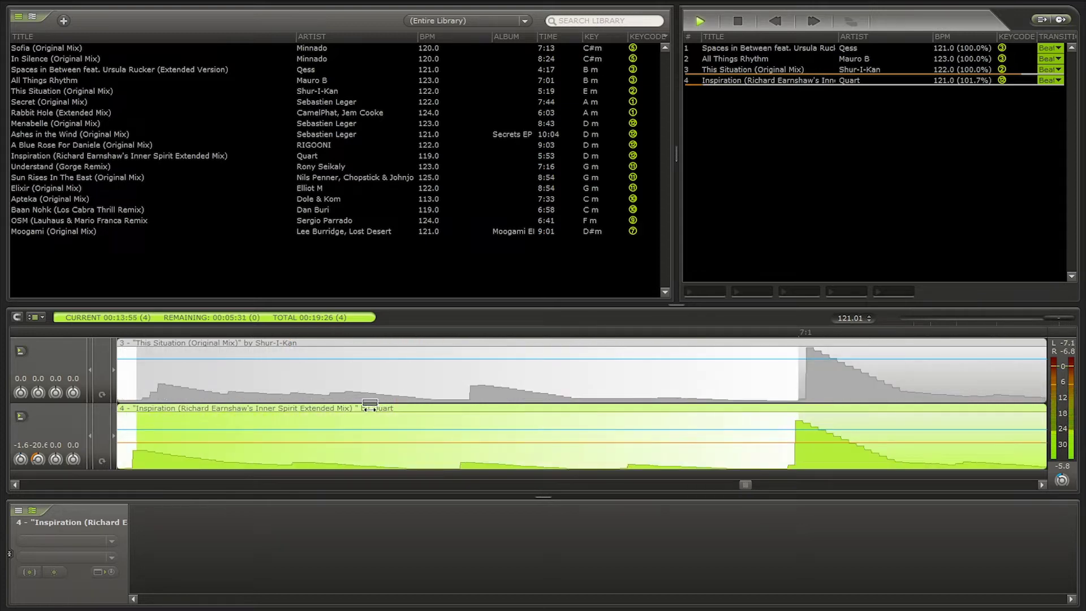
Play "Inspiration" over "This Situation" and compare their beat alignment between bars 7 and 4.
scroll(457, 438, "down", 3)
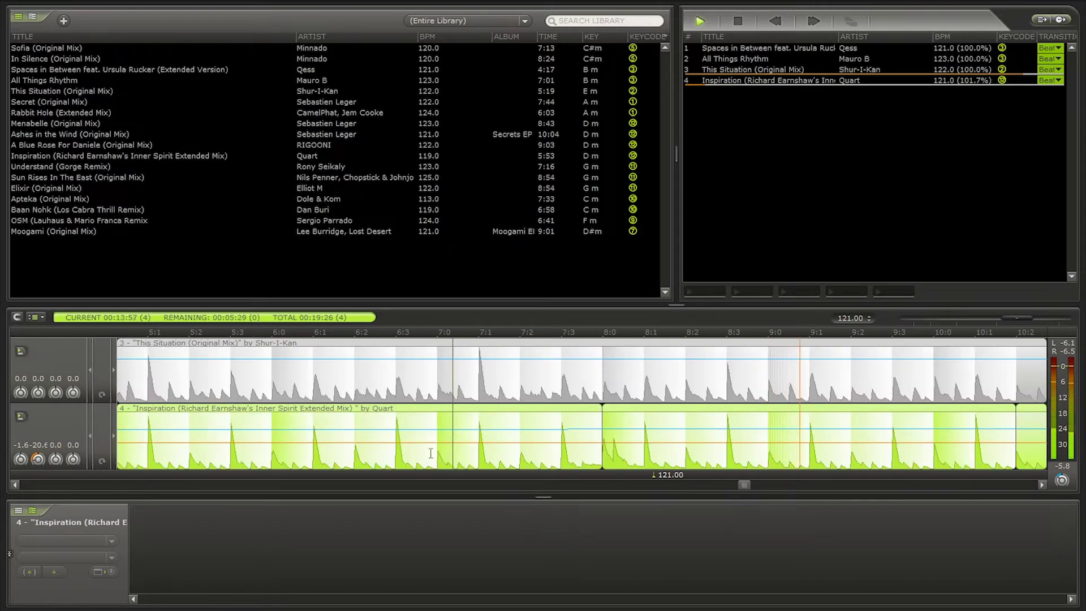
scroll(441, 452, "down", 2)
left_click(321, 453)
scroll(336, 452, "up", 4)
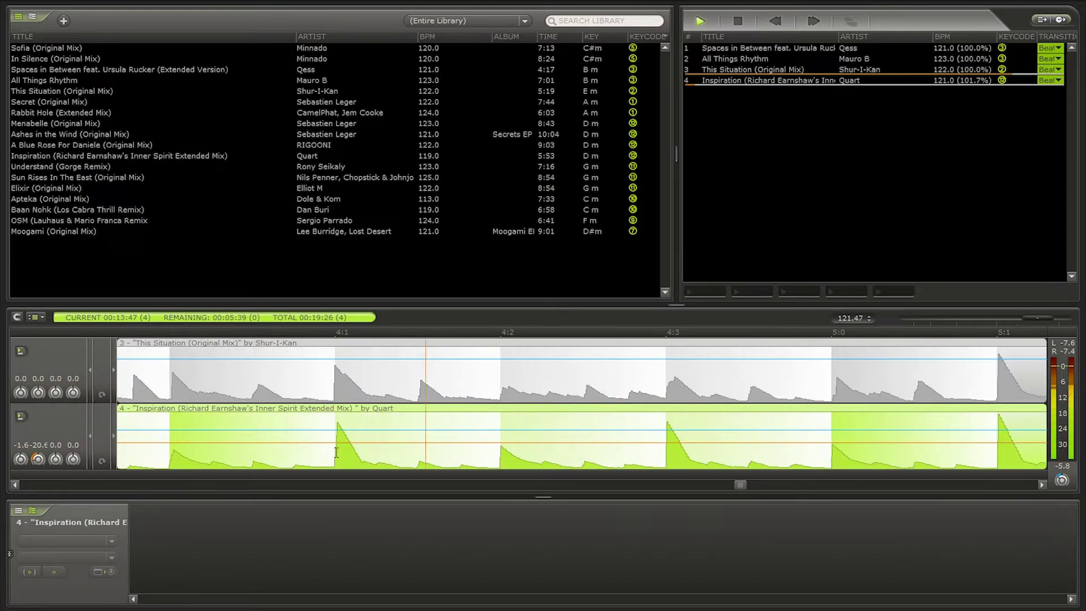
scroll(336, 452, "up", 3)
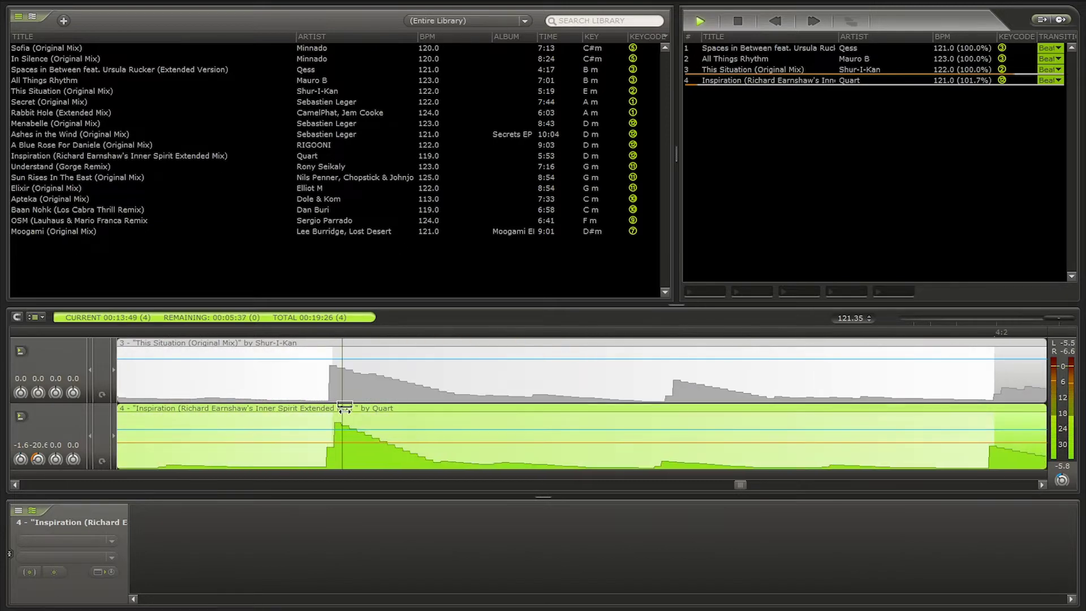
scroll(402, 436, "down", 4)
scroll(402, 436, "down", 4)
left_click(322, 450)
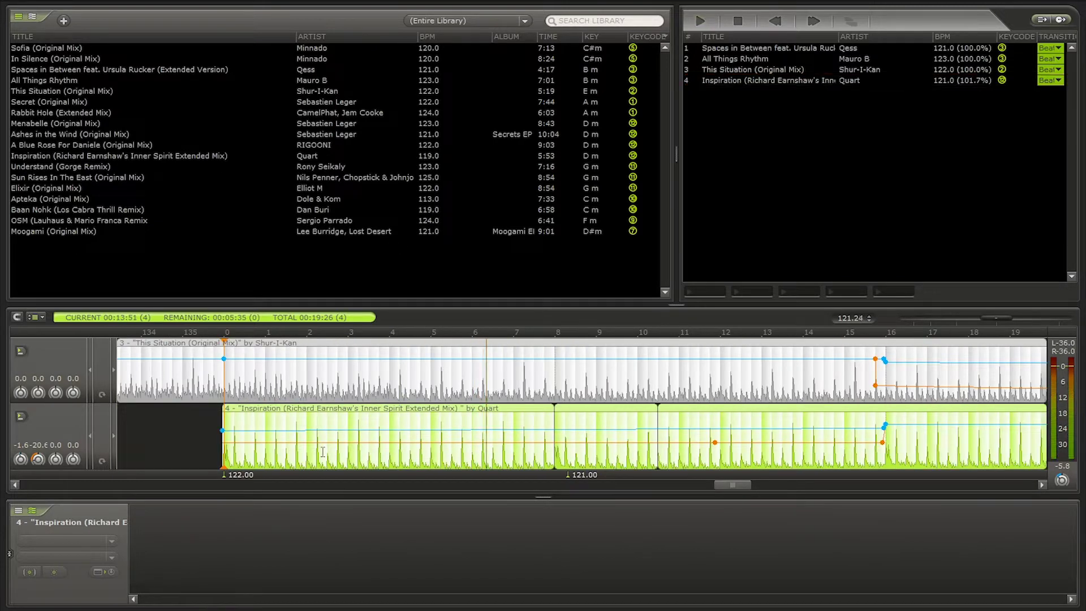
Split "Inspiration" at bar 4, just before its beat, and check the alignment of the following beats by playing on.
scroll(432, 452, "up", 3)
scroll(431, 451, "down", 4)
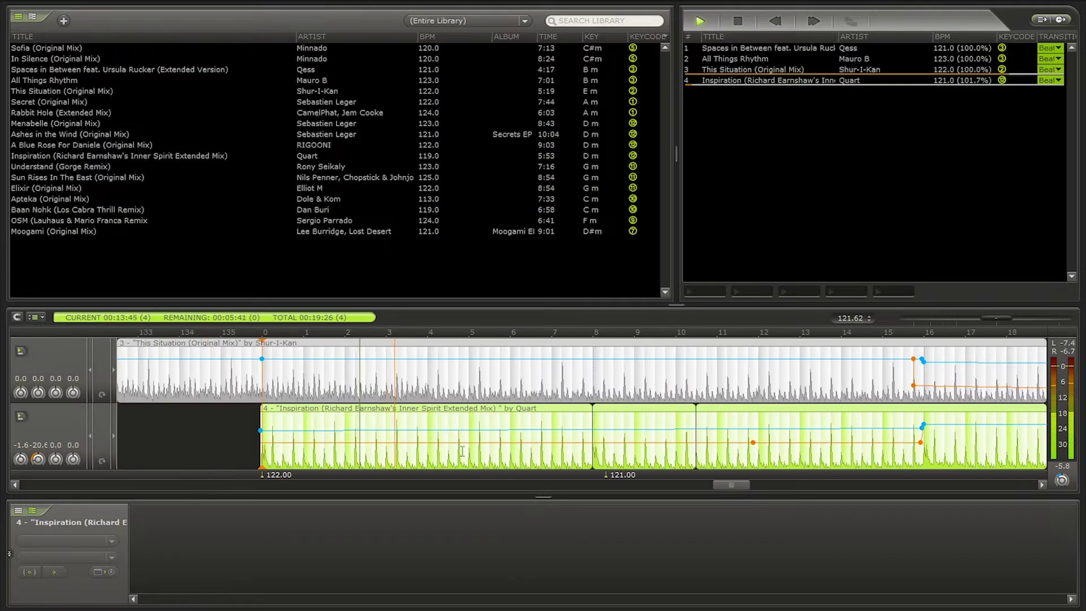
scroll(428, 458, "up", 5)
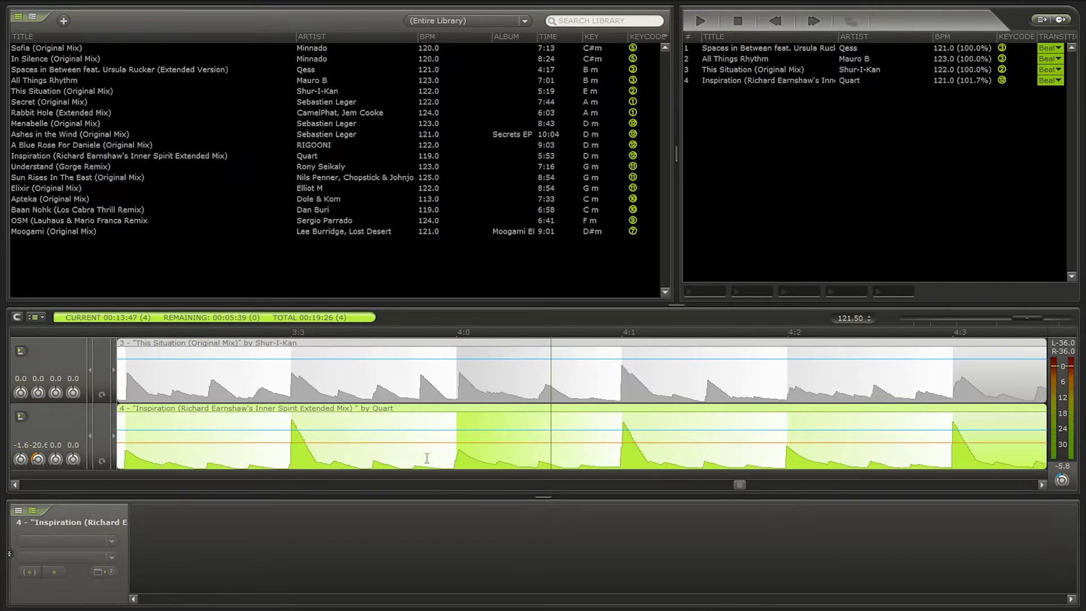
key("space")
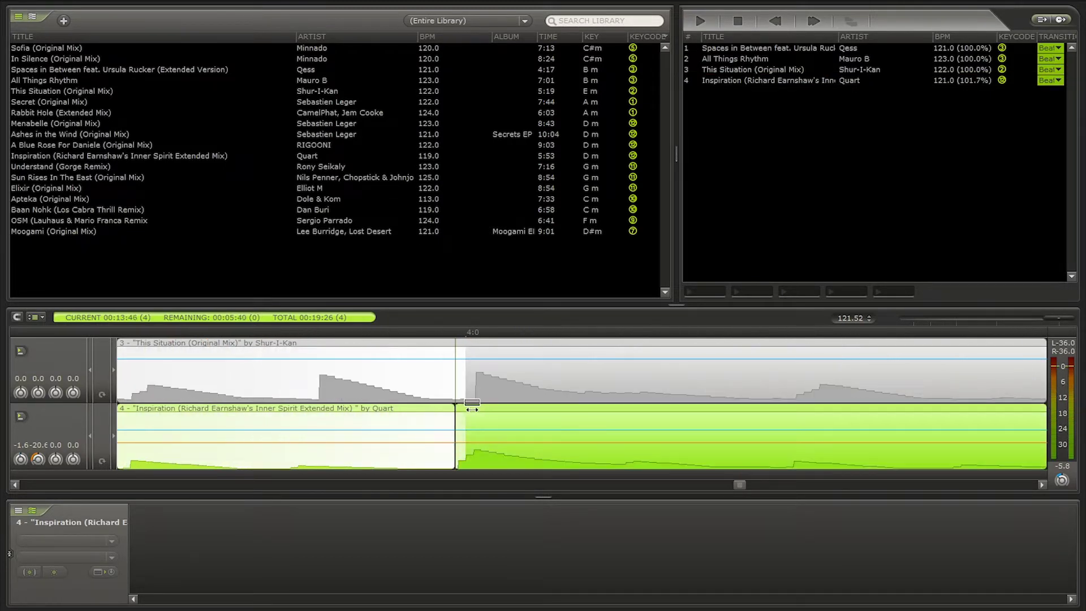
scroll(431, 424, "down", 5)
key("space")
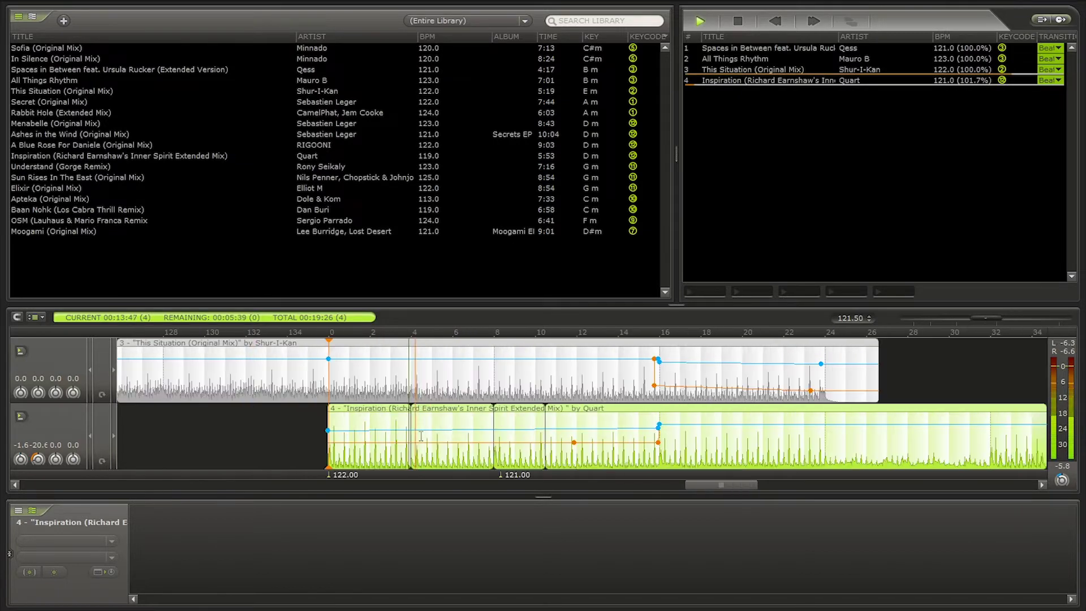
scroll(420, 446, "up", 5)
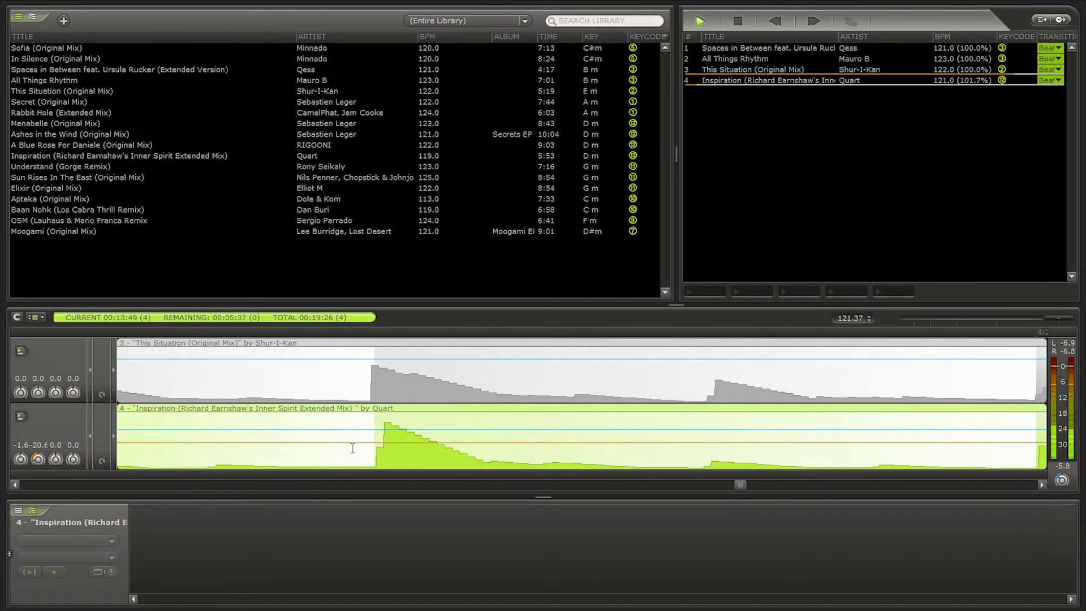
scroll(353, 448, "down", 5)
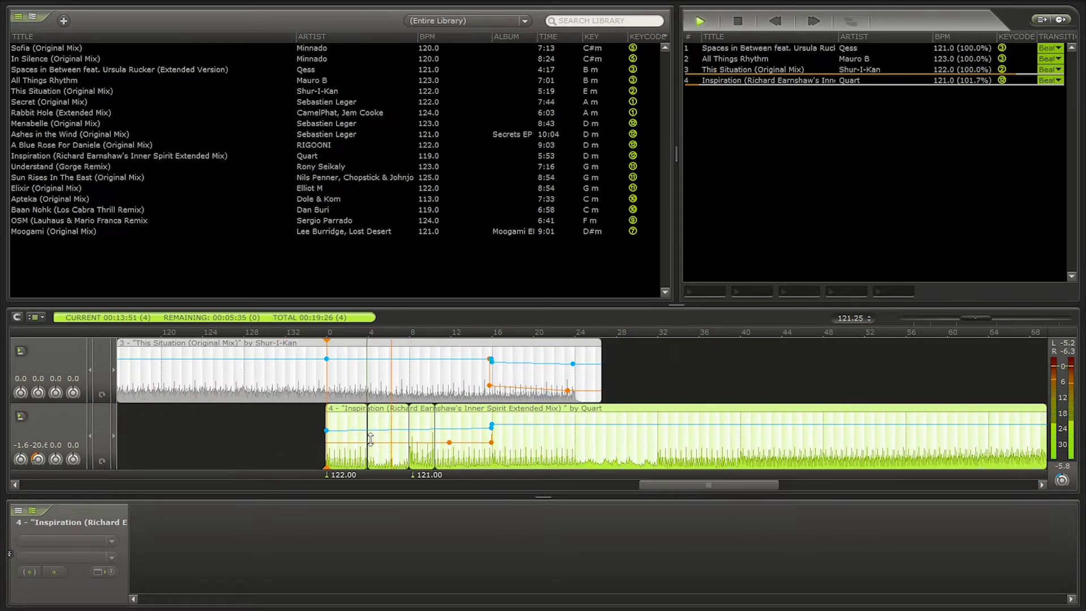
Move the bass marker of "Inspiration" to near bar 11 and lower it to about -28.6 dB.
scroll(362, 434, "up", 5)
scroll(403, 440, "down", 3)
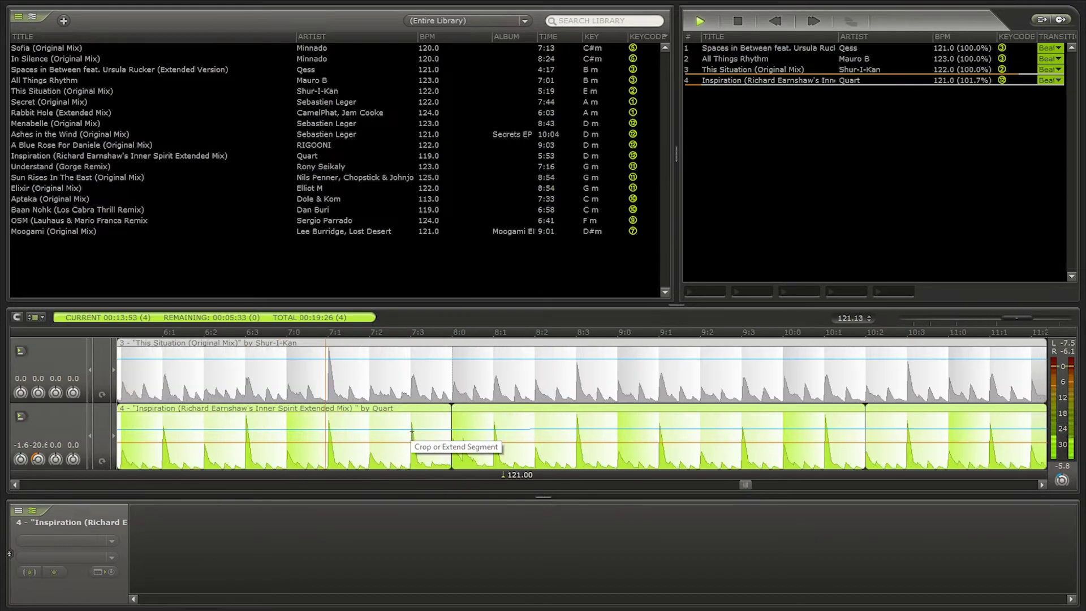
left_click_drag(485, 444, 485, 450)
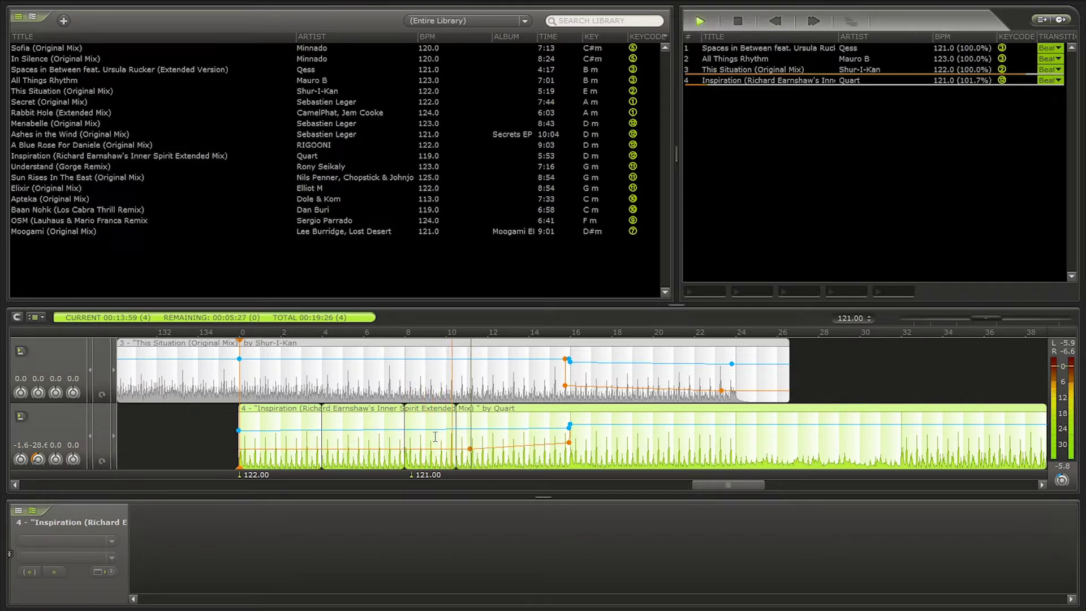
Try to delete the two fade-out volume markers at the end of "Inspiration".
scroll(440, 435, "down", 4)
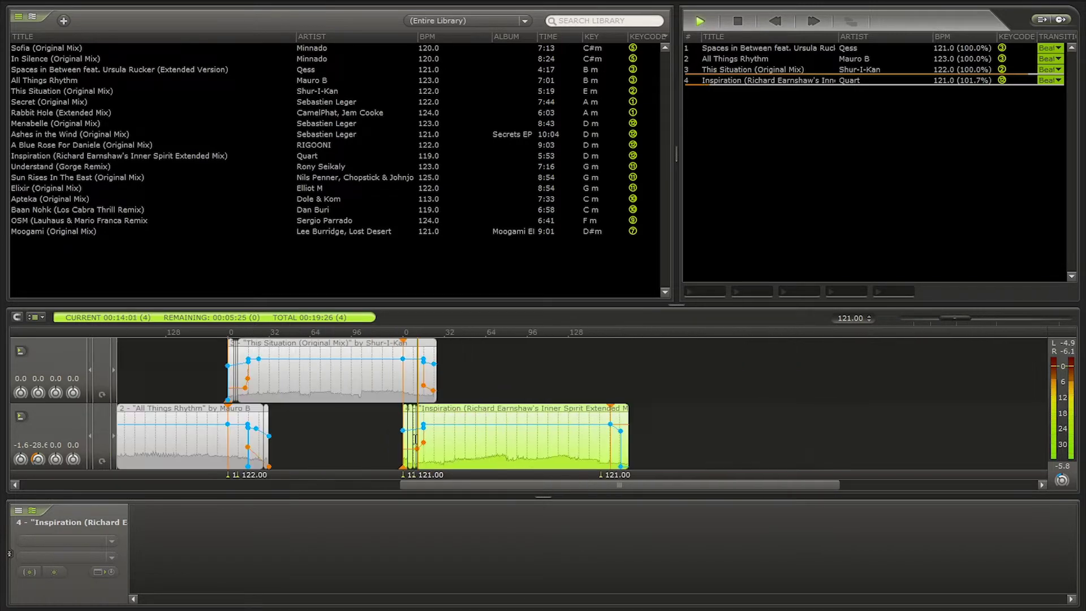
right_click(617, 467)
left_click(653, 427)
right_click(620, 431)
left_click(653, 453)
Raise the bass marker of "Inspiration" at bar 16 to 0.0 dB, aligning it with the start of the bar.
scroll(422, 443, "up", 3)
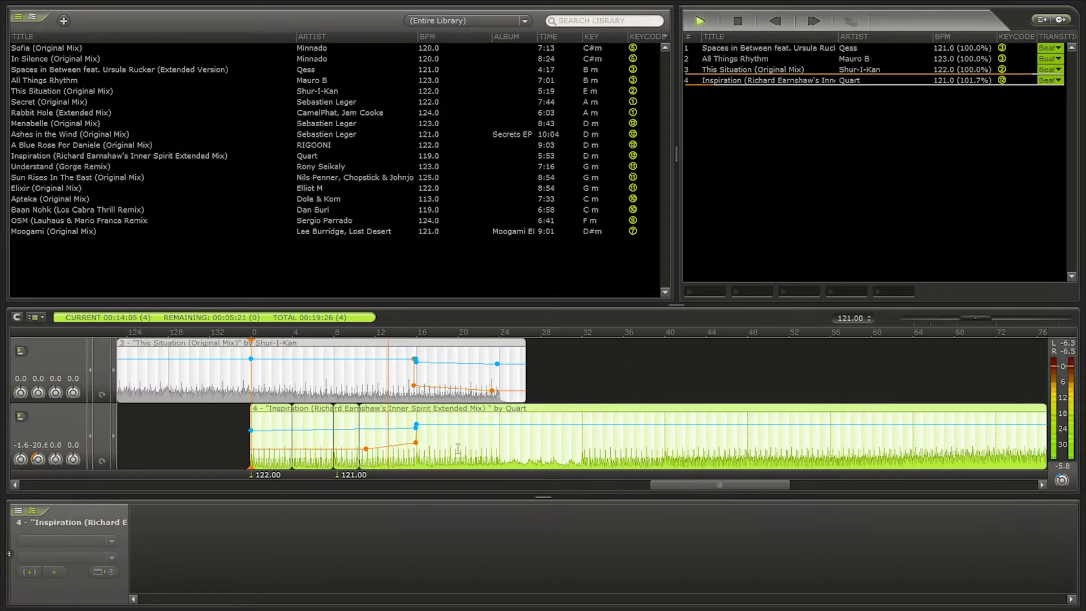
scroll(455, 441, "down", 1)
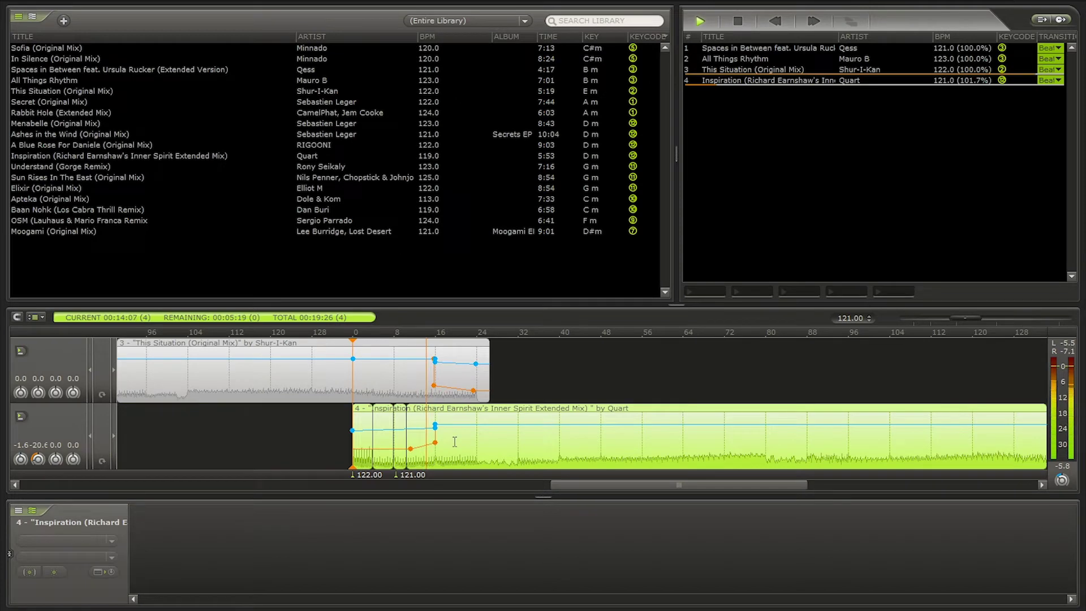
scroll(454, 440, "up", 5)
scroll(433, 446, "up", 5)
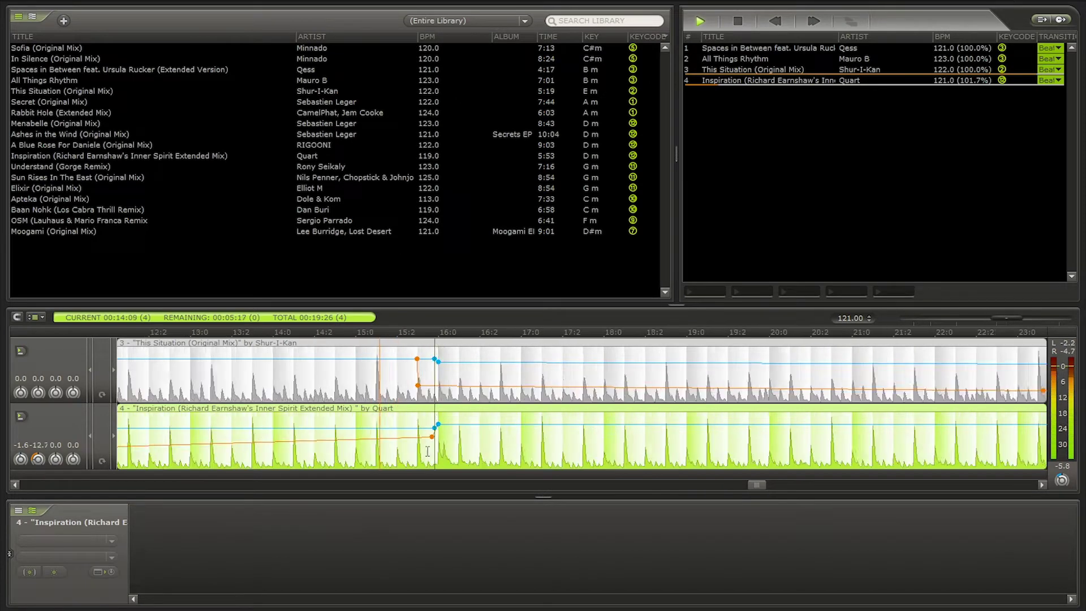
scroll(433, 447, "down", 3)
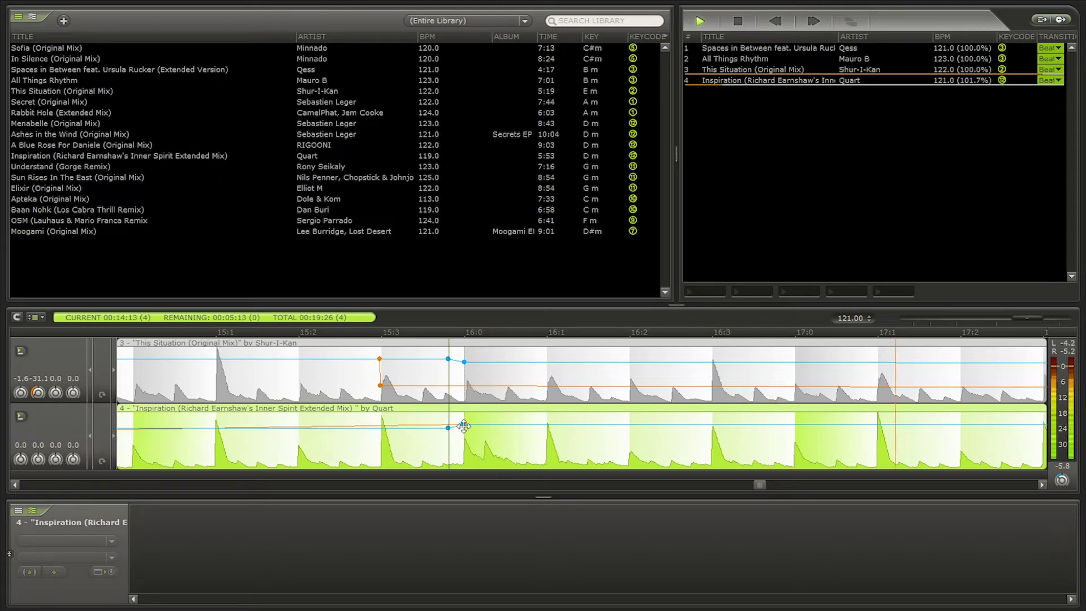
scroll(456, 442, "down", 4)
Play the transition from about bar 12 and split "Inspiration" at beat 15:3.
left_click(385, 460)
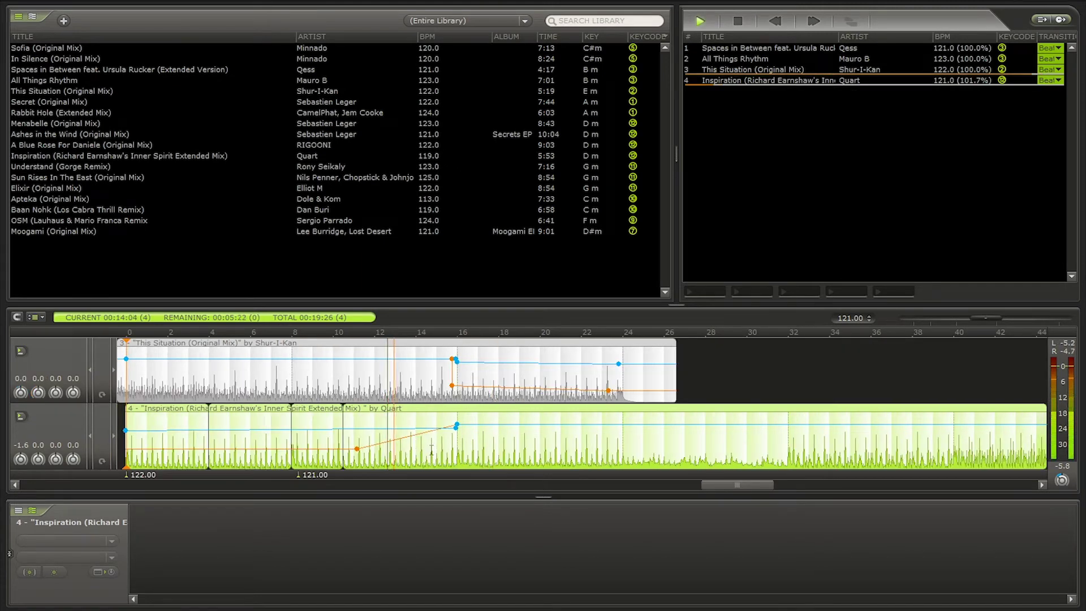
scroll(410, 448, "up", 4)
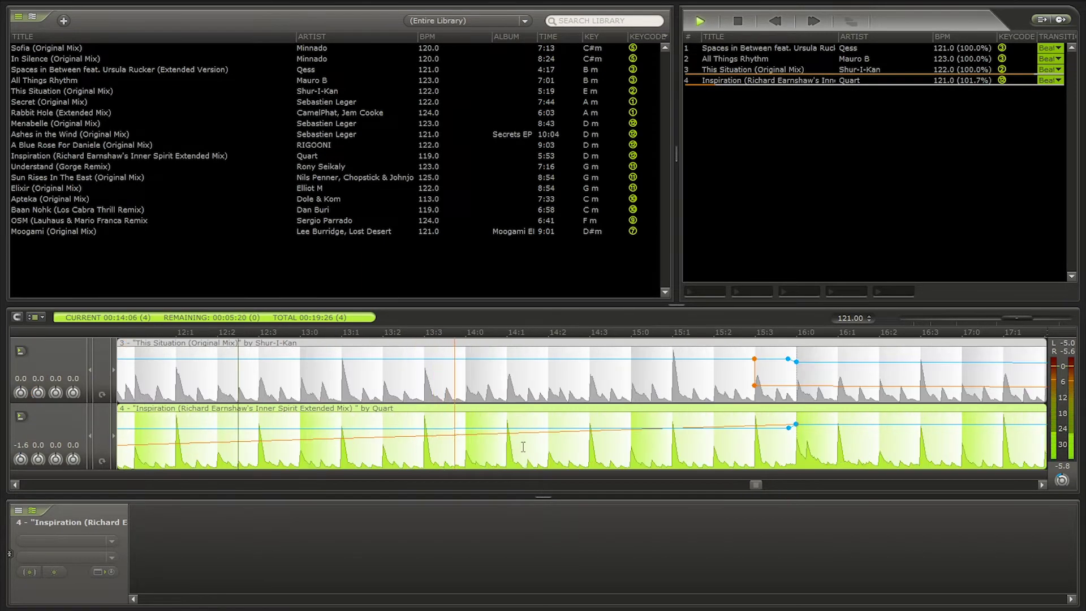
scroll(409, 455, "up", 3)
scroll(413, 451, "down", 7)
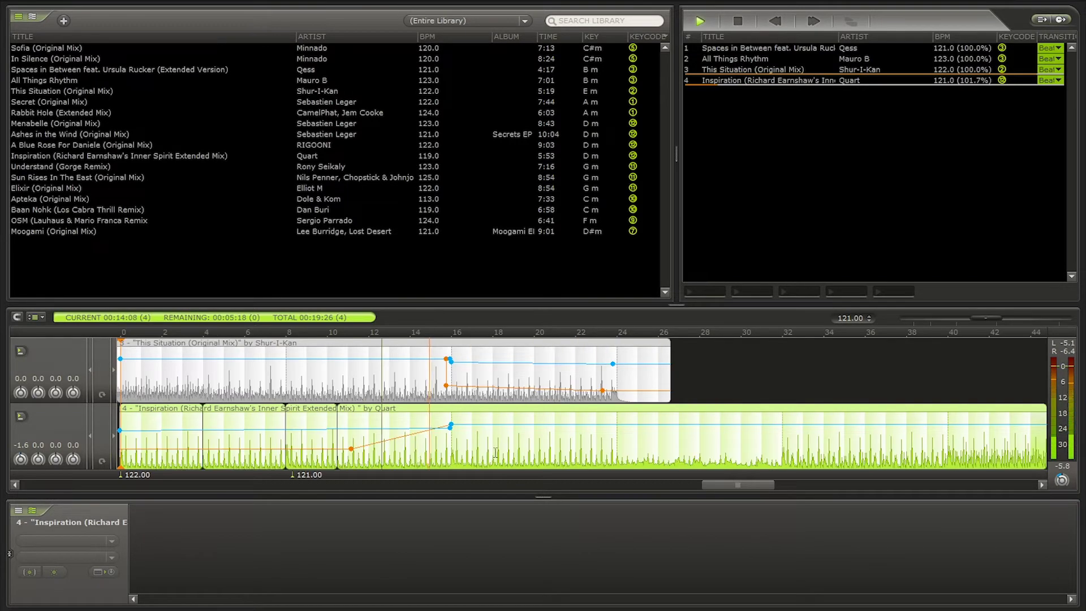
scroll(443, 451, "up", 4)
key("space")
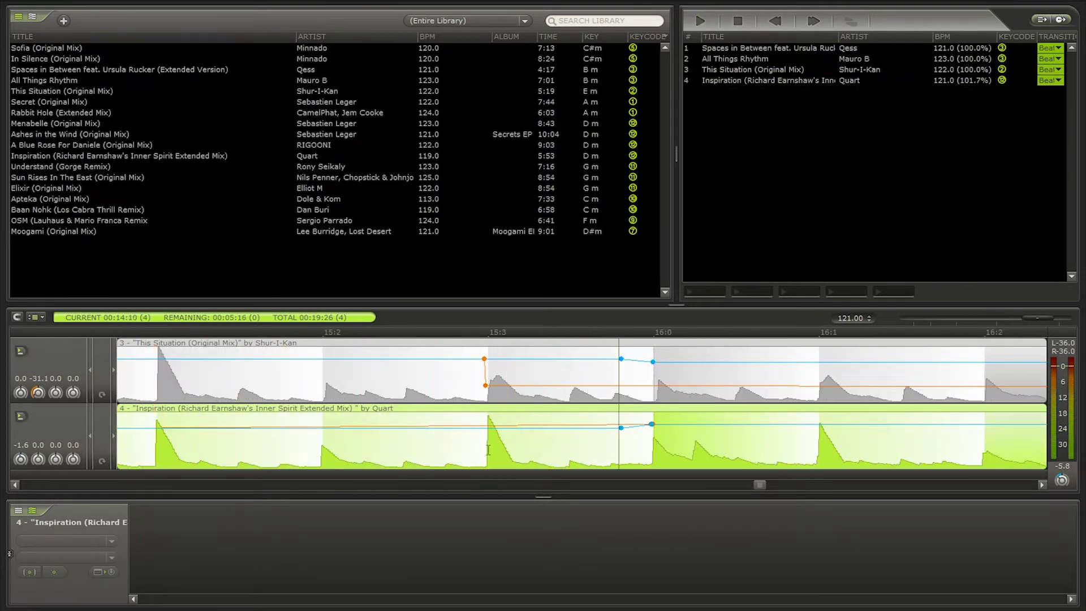
scroll(487, 447, "up", 2)
scroll(519, 450, "down", 3)
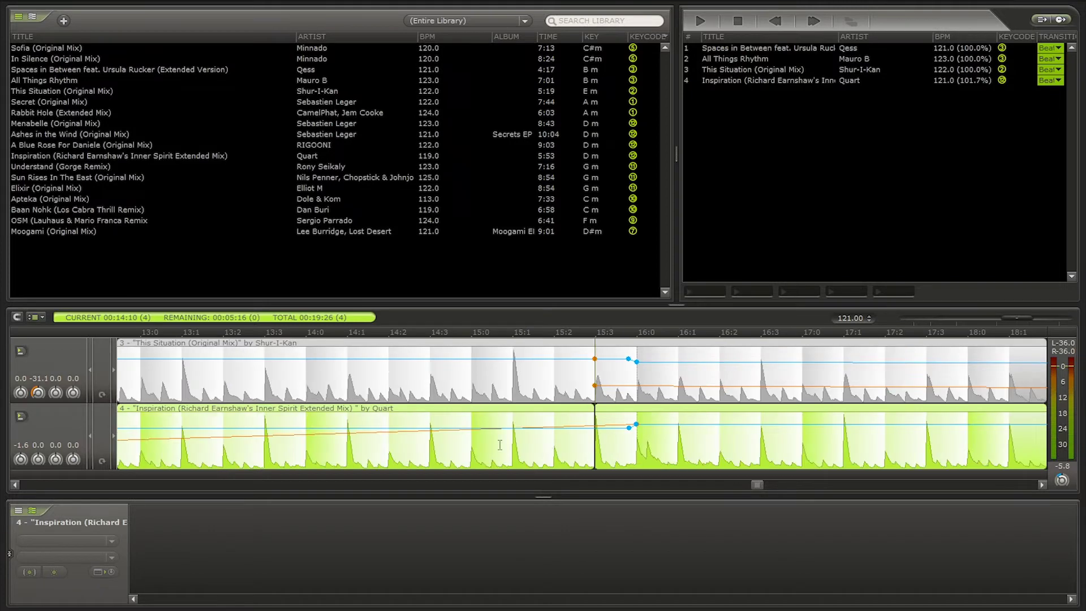
Nudge the "Inspiration" segment starting at beat 15:3 slightly later and replay the transition to check its beat alignment.
scroll(422, 444, "up", 3)
left_click_drag(644, 408, 650, 408)
scroll(643, 420, "down", 3)
left_click(643, 421)
key("space")
scroll(559, 447, "up", 5)
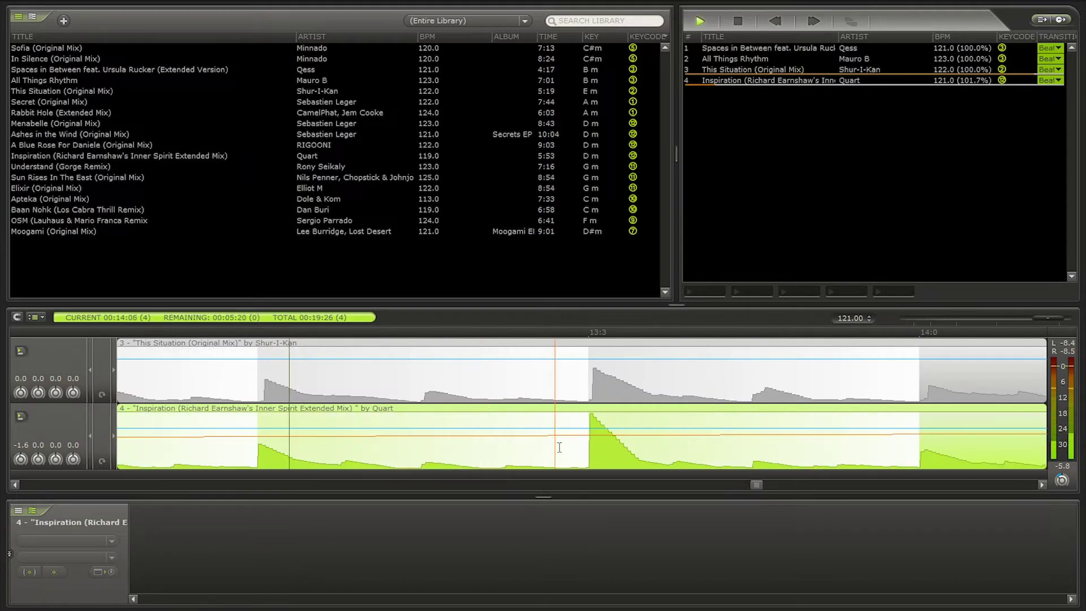
scroll(560, 448, "down", 3)
scroll(571, 447, "down", 2)
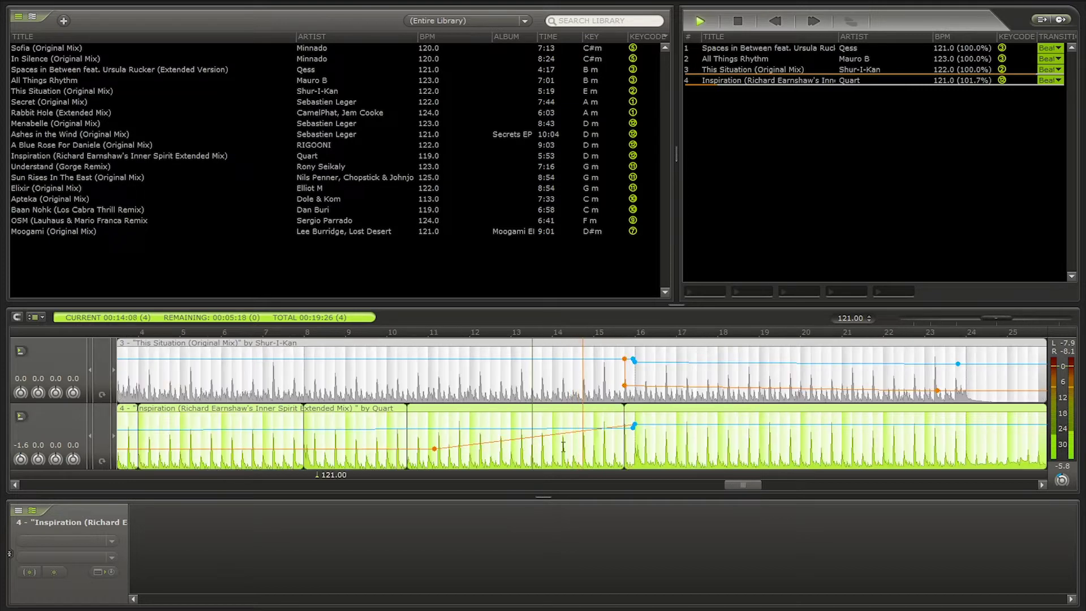
Play from bar 10 and move the upper bass marker of "This Situation" earlier, to about beat 14:2, for a gradual bass fade to 15:3.
key("space")
left_click(397, 448)
key("space")
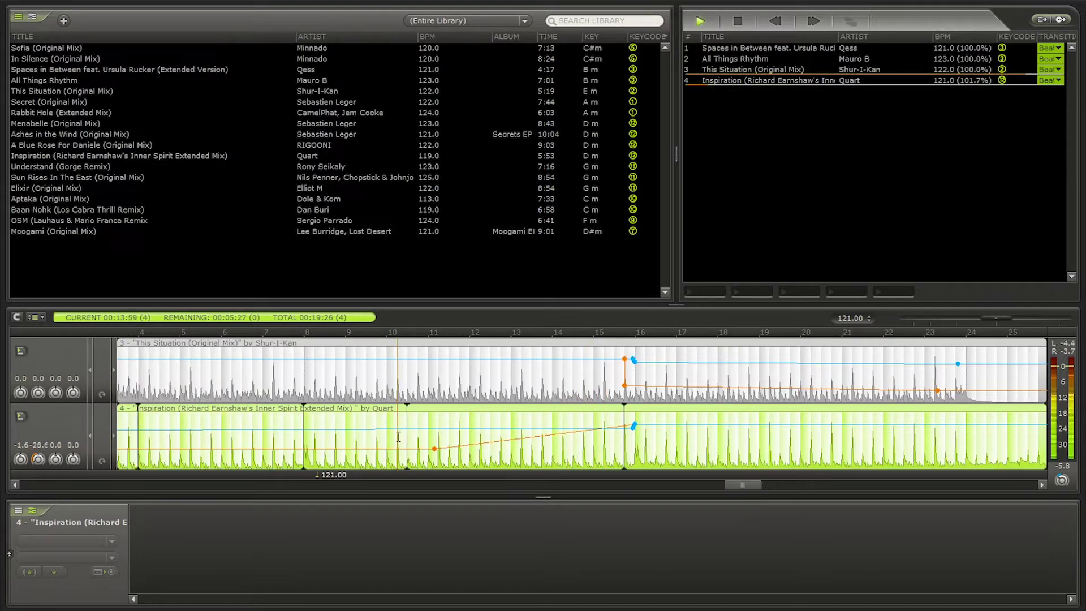
scroll(614, 425, "up", 2)
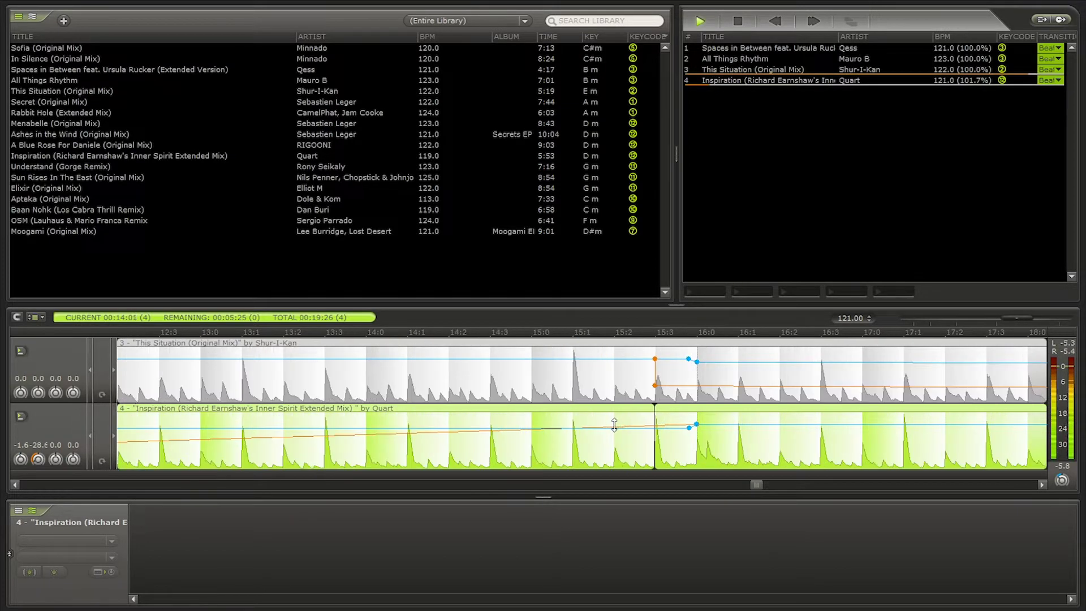
left_click_drag(654, 358, 474, 358)
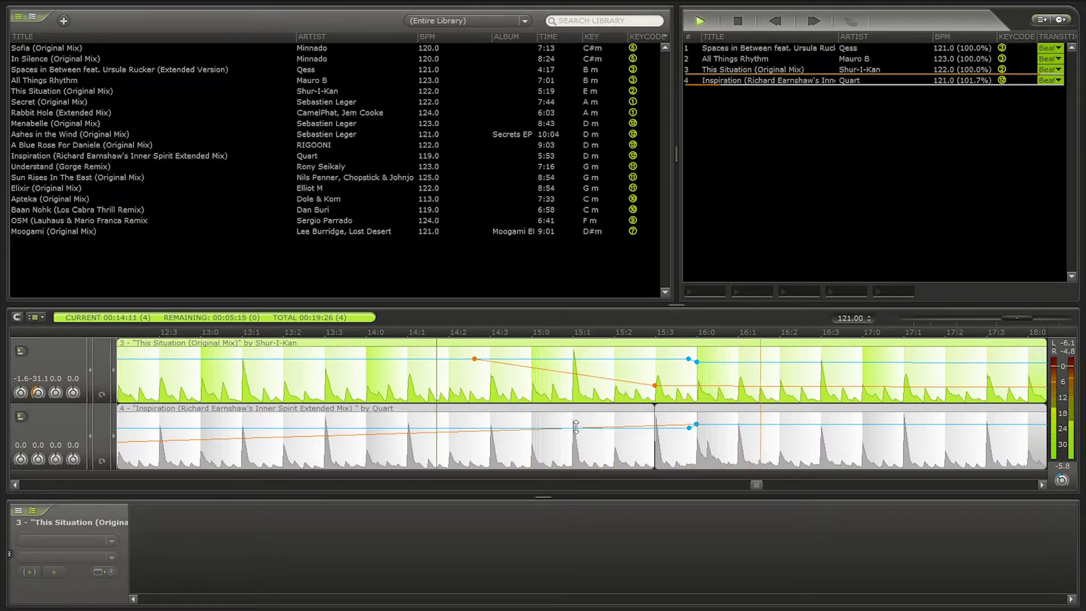
scroll(483, 428, "down", 3)
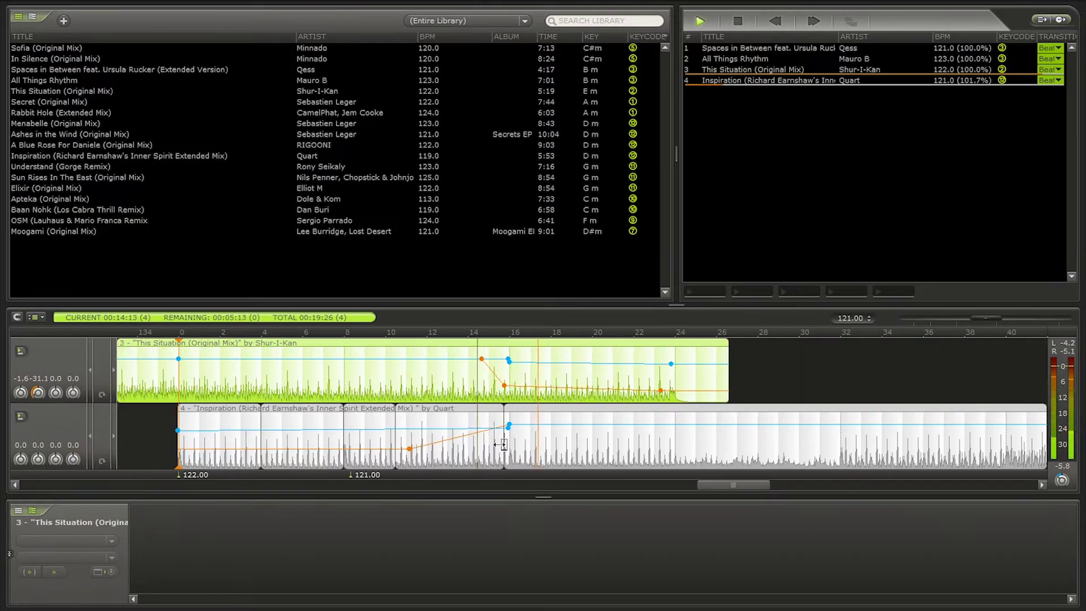
Replay the transition and examine the beat alignment of both tracks around beats 15:0 and 15:1.
left_click(506, 447)
scroll(509, 451, "up", 3)
scroll(483, 457, "up", 5)
scroll(459, 450, "down", 5)
scroll(538, 448, "up", 3)
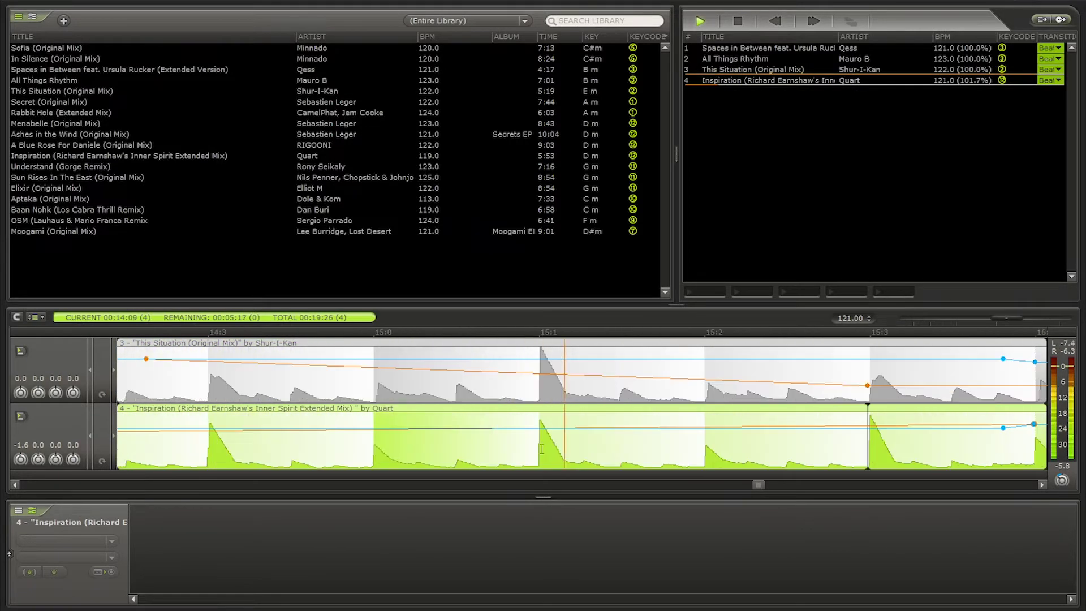
scroll(512, 448, "down", 2)
scroll(431, 447, "up", 3)
key("space")
Split "Inspiration" at beats 15:0 and 15:1 and nudge the piece between them slightly later to match "This Situation".
scroll(703, 447, "down", 2)
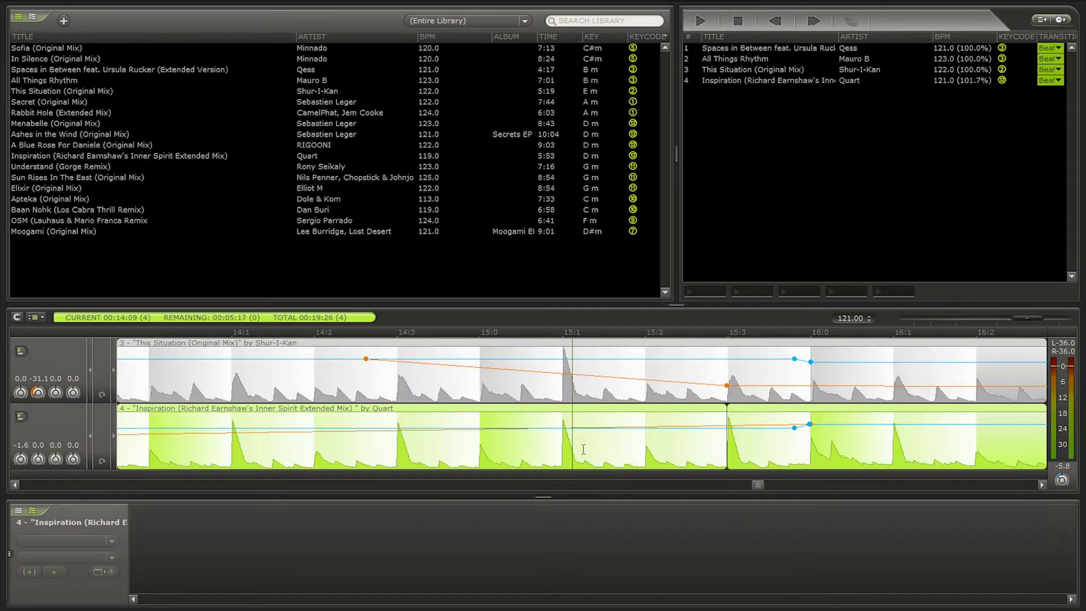
scroll(506, 453, "up", 3)
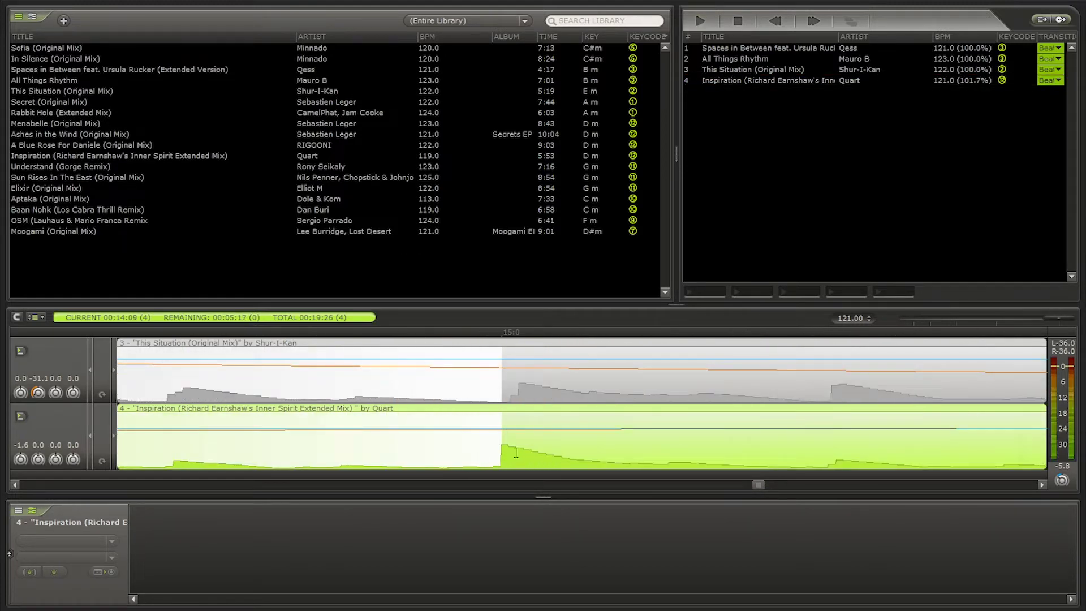
scroll(484, 440, "down", 1)
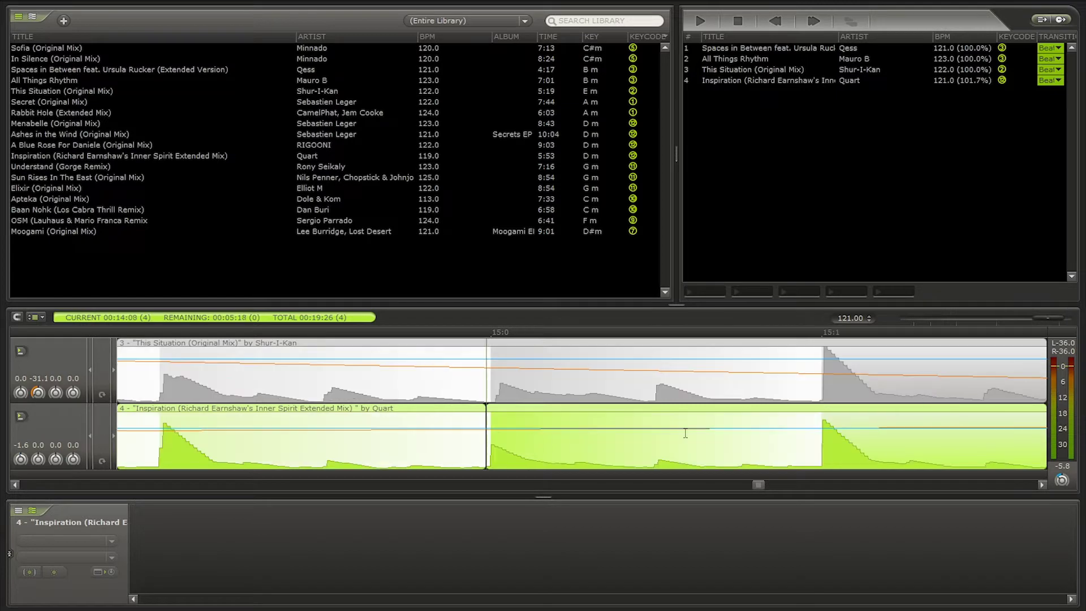
scroll(474, 446, "up", 2)
left_click_drag(459, 405, 469, 407)
scroll(473, 430, "down", 4)
Play the mix from about bar 14 through bar 16 and examine the adjusted beats and bass swap.
left_click(371, 444)
key("space")
scroll(447, 444, "up", 3)
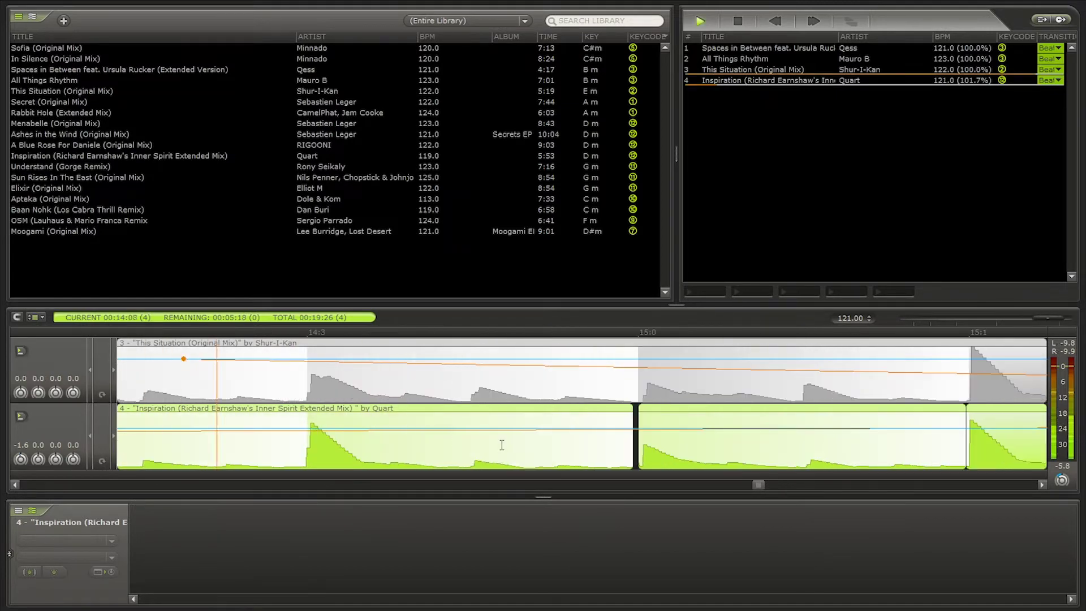
scroll(501, 444, "down", 3)
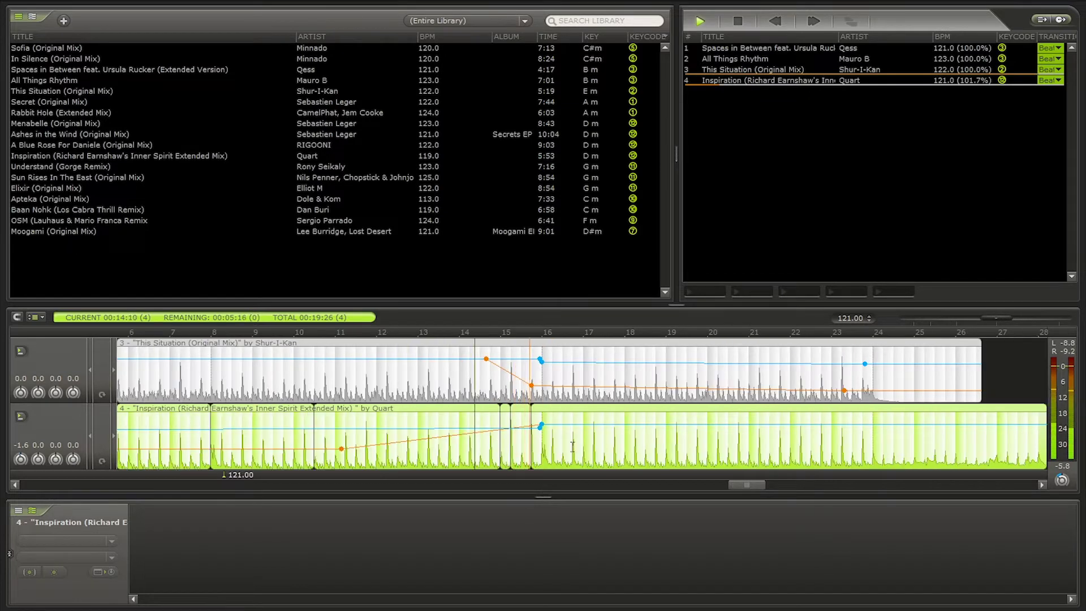
scroll(569, 447, "down", 2)
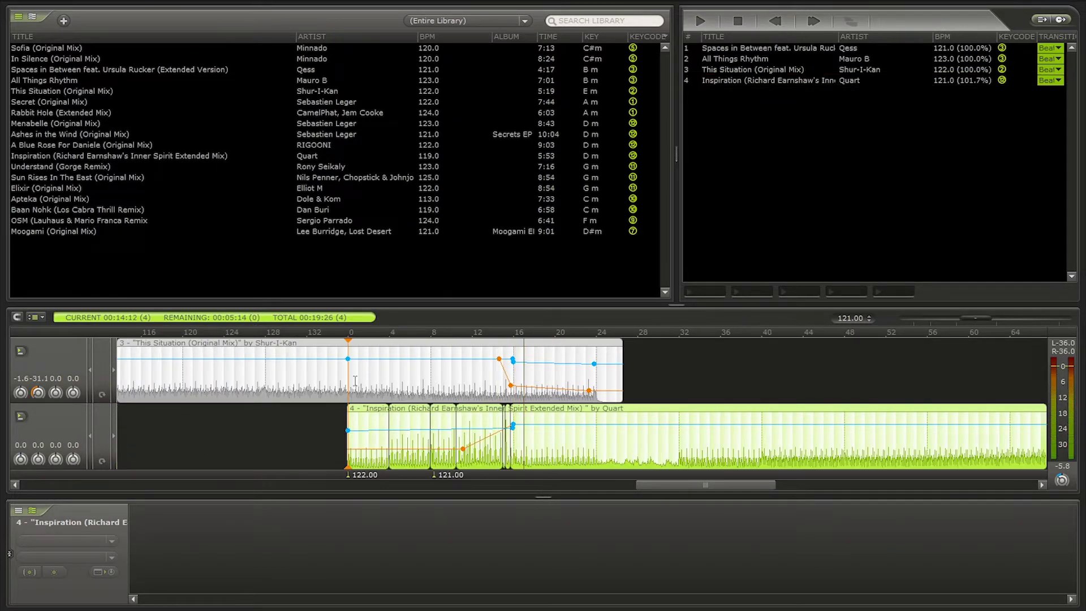
Play the later part of "Inspiration" and add "Understand (Gorge Remix)" to the mix after it.
scroll(662, 446, "down", 2)
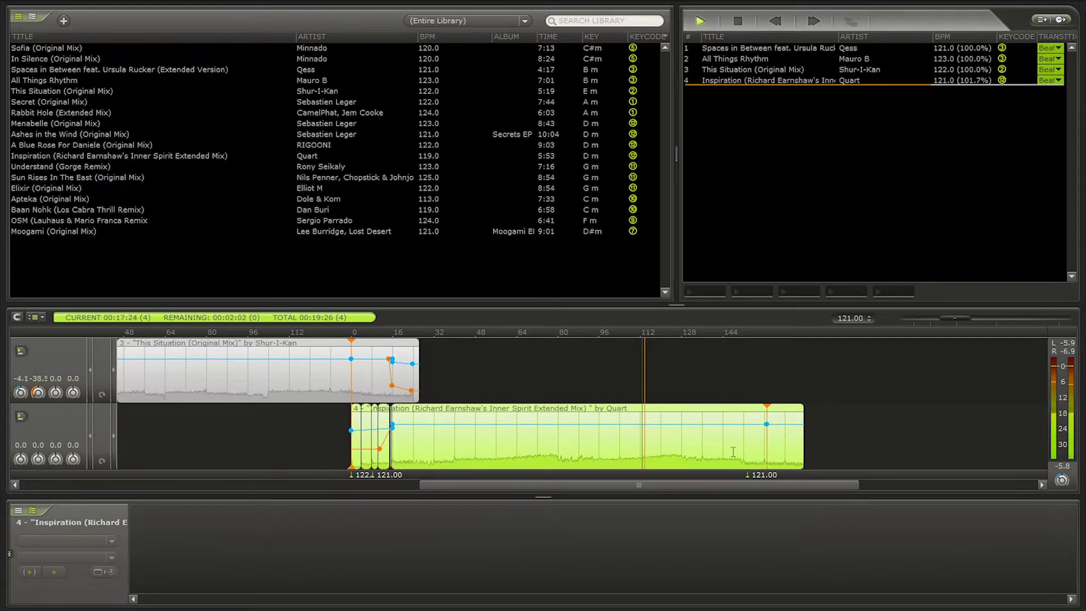
left_click(110, 158)
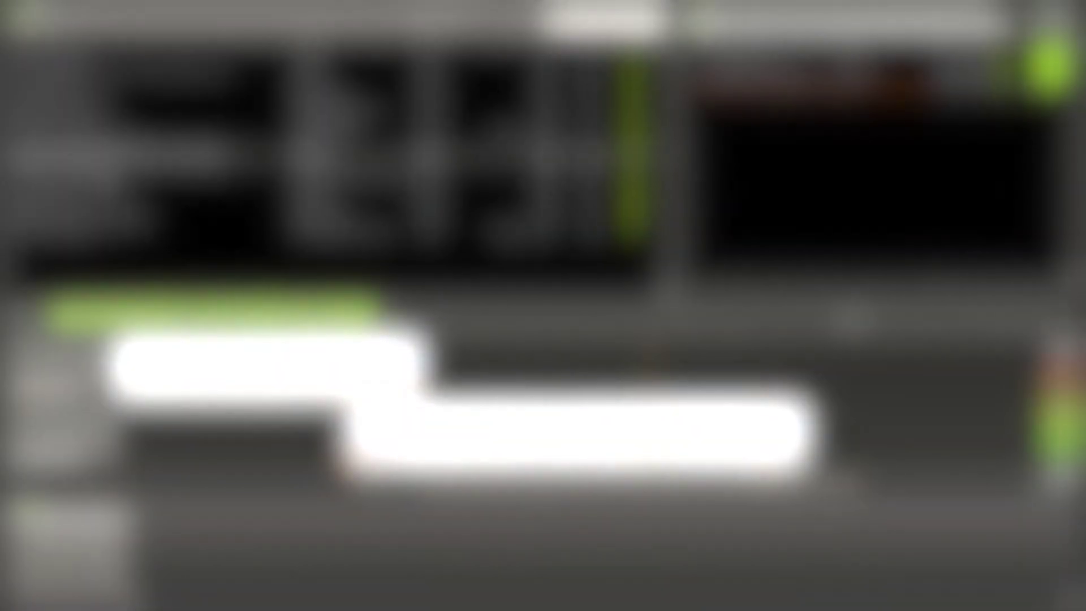
left_click_drag(85, 166, 732, 443)
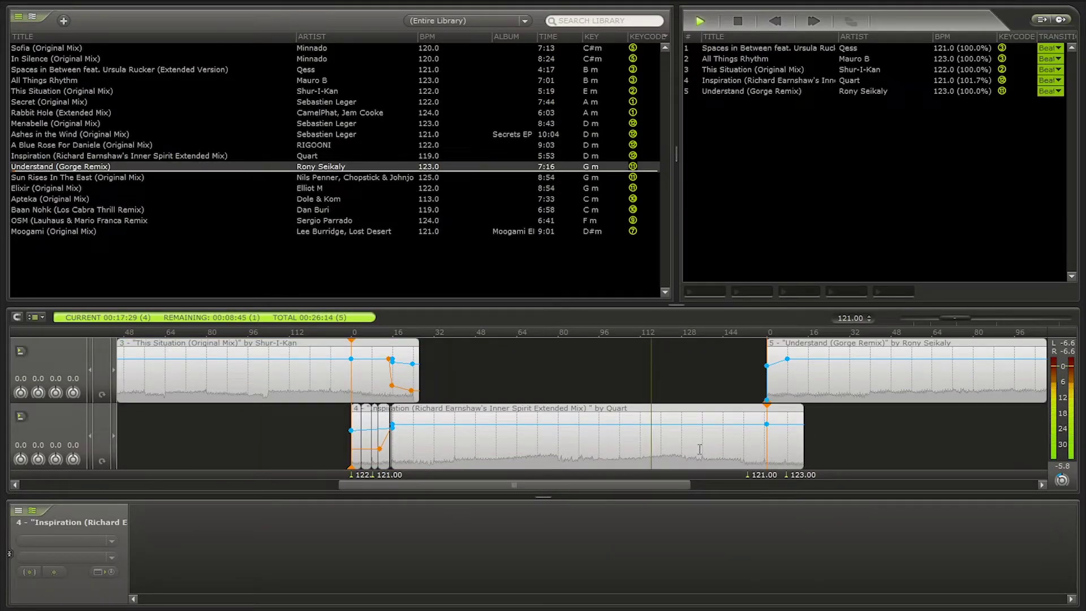
left_click(732, 443)
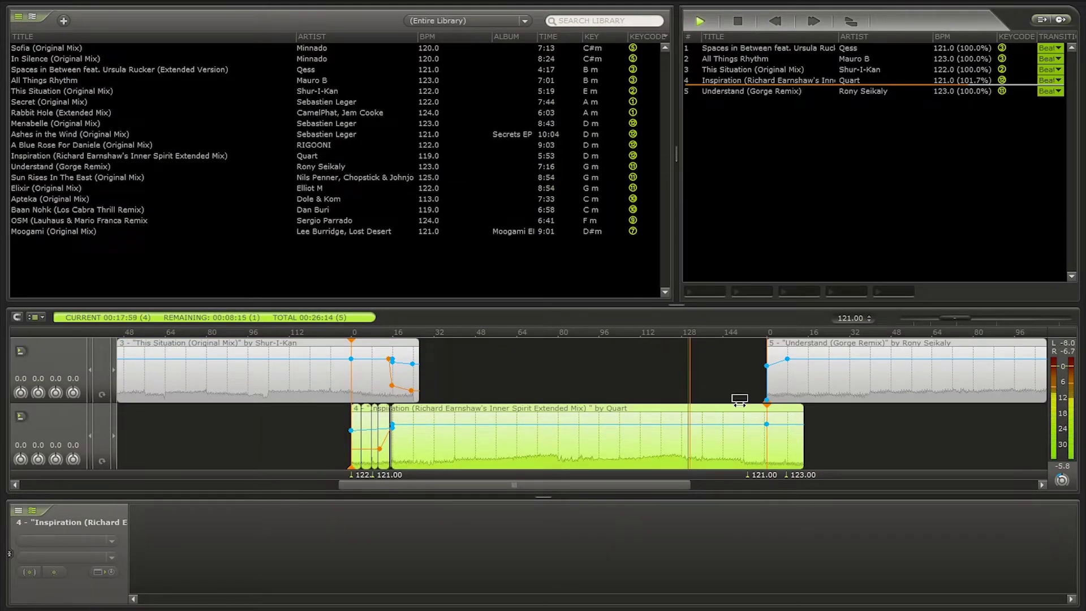
Play "Understand (Gorge Remix)" from several points up to about bar 40 to examine where its sections change.
left_click(100, 157)
left_click(101, 167)
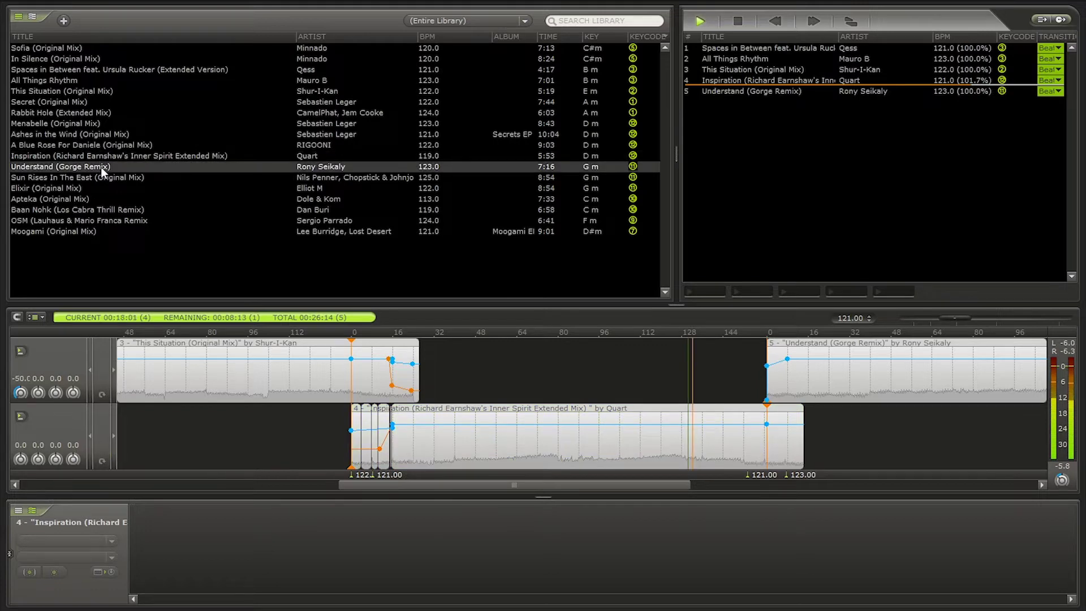
left_click(100, 175)
left_click(100, 168)
left_click(800, 394)
scroll(812, 393, "up", 3)
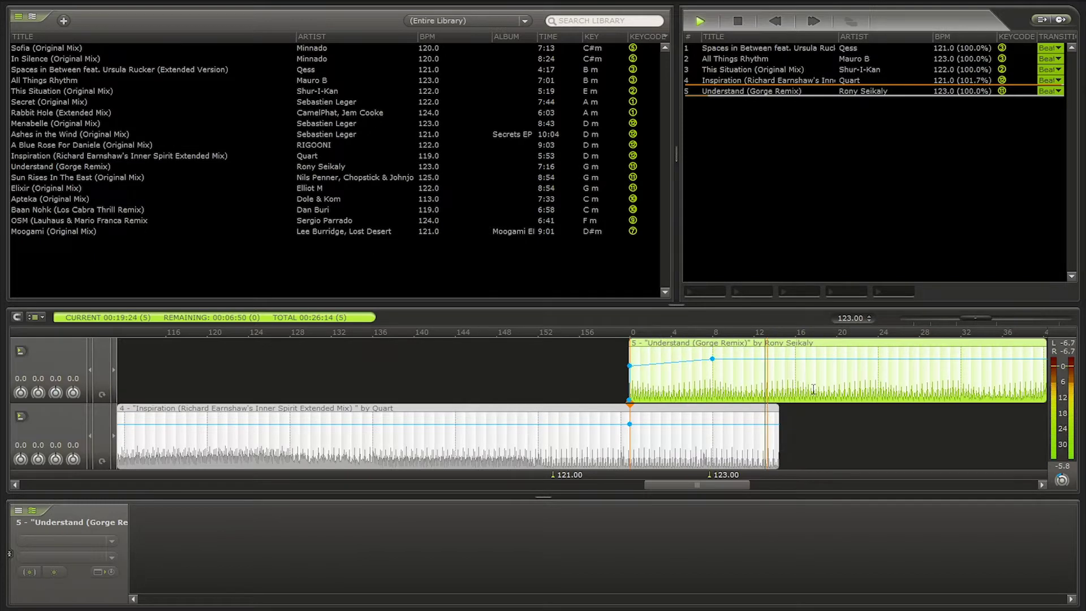
left_click(883, 382)
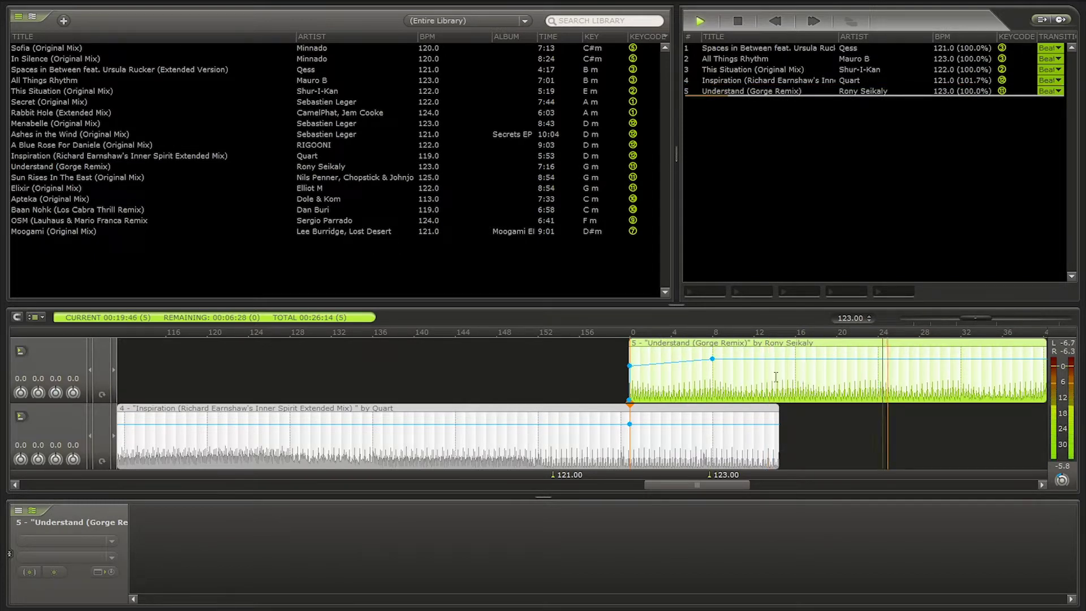
scroll(881, 380, "down", 1)
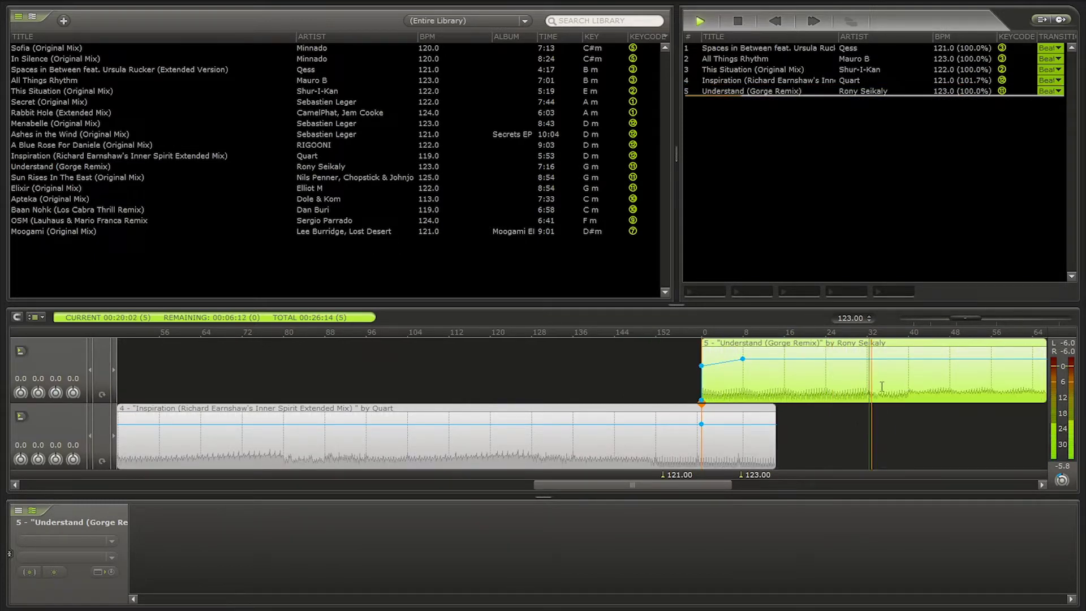
key("space")
left_click(909, 389)
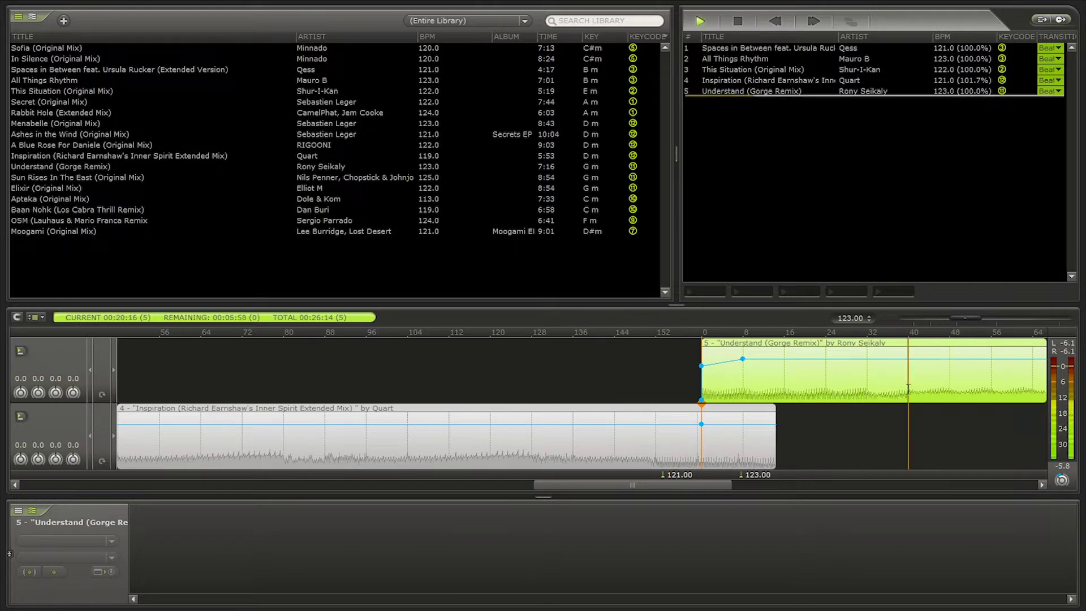
left_click(886, 386)
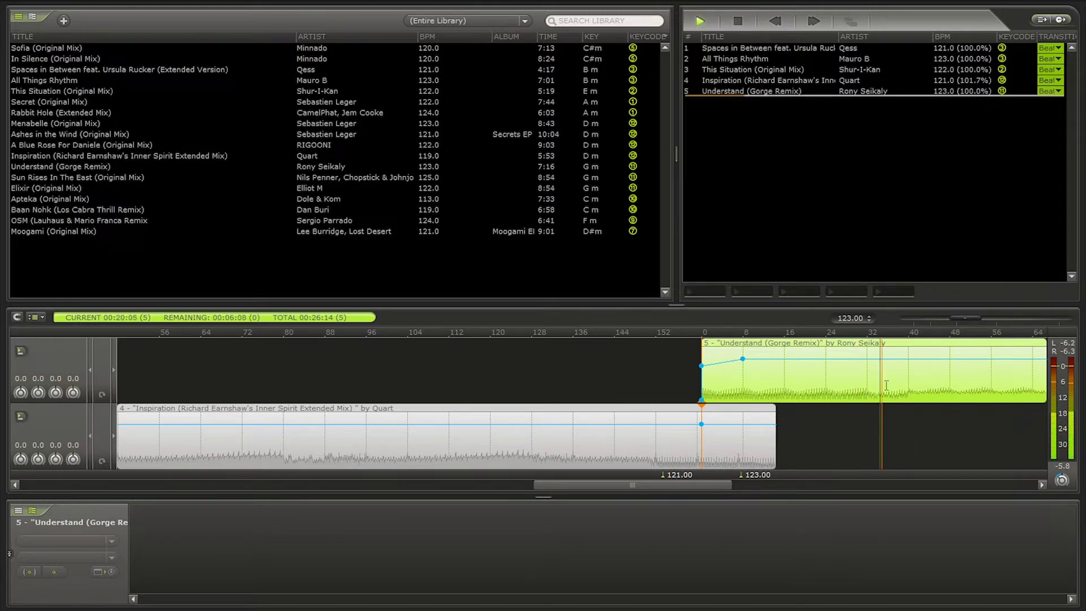
Play "Inspiration" from about bar 124 and move its outro anchor earlier, to about bar 136, with snapping on.
left_click(669, 447)
left_click(535, 447)
scroll(636, 442, "down", 3)
key("space")
left_click(476, 454)
key("space")
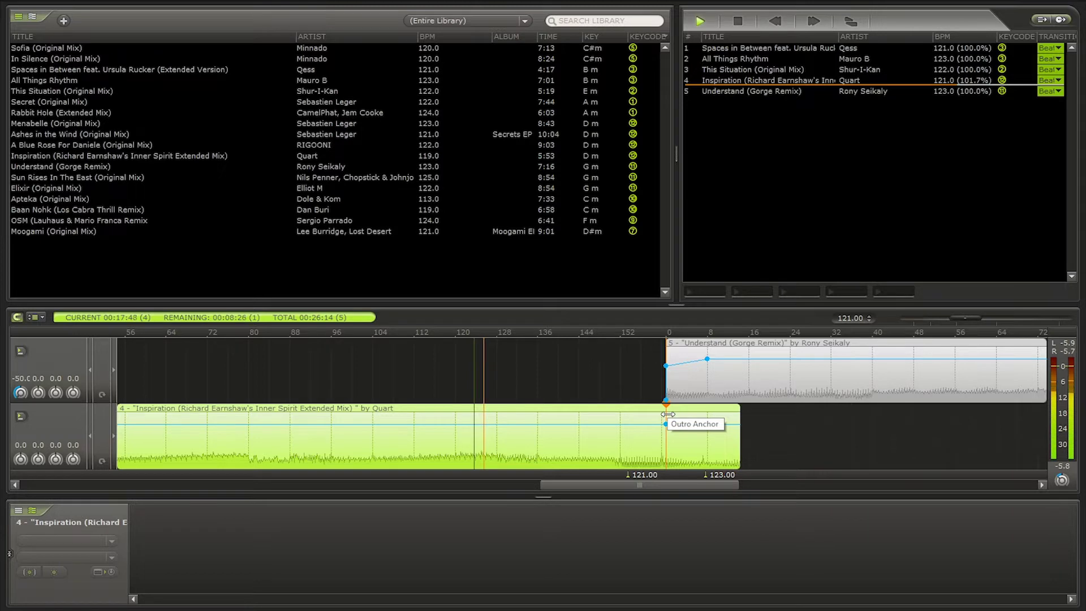
mouse_move(667, 415)
left_mouse_down()
mouse_move(573, 425)
mouse_move(530, 443)
left_mouse_up()
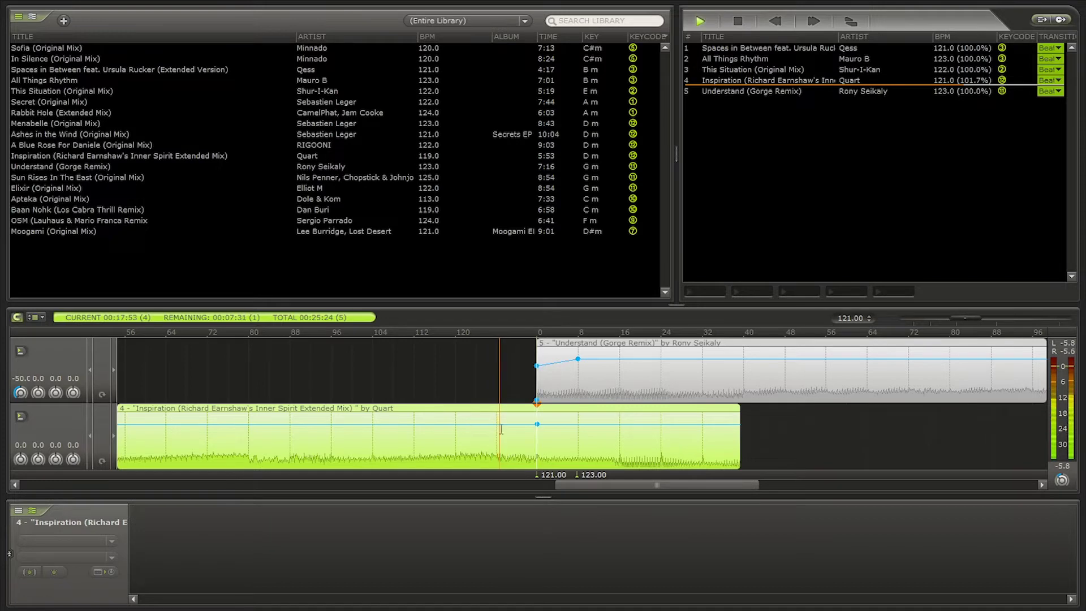
Extend the volume fade-in of "Understand" by moving its upper volume marker to bar 16.
scroll(512, 429, "up", 2)
scroll(512, 429, "down", 1)
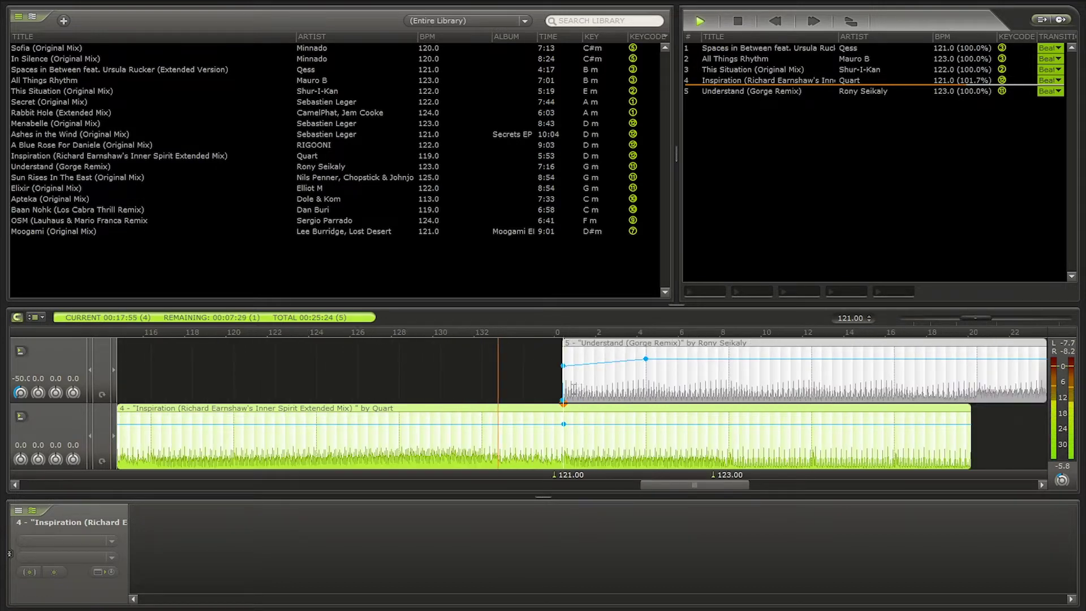
scroll(582, 389, "up", 5)
scroll(572, 389, "down", 6)
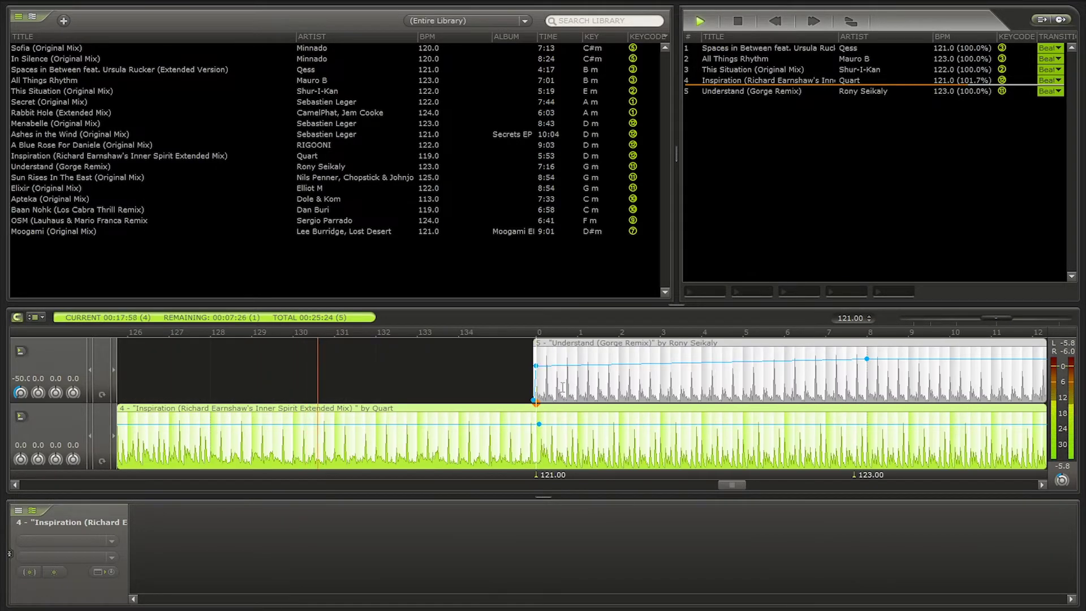
scroll(531, 384, "down", 3)
scroll(588, 376, "up", 2)
left_click_drag(519, 358, 683, 356)
Solo "Understand" and play it from several points between about bars 27 and 48 to examine its phrasing.
left_click(21, 351)
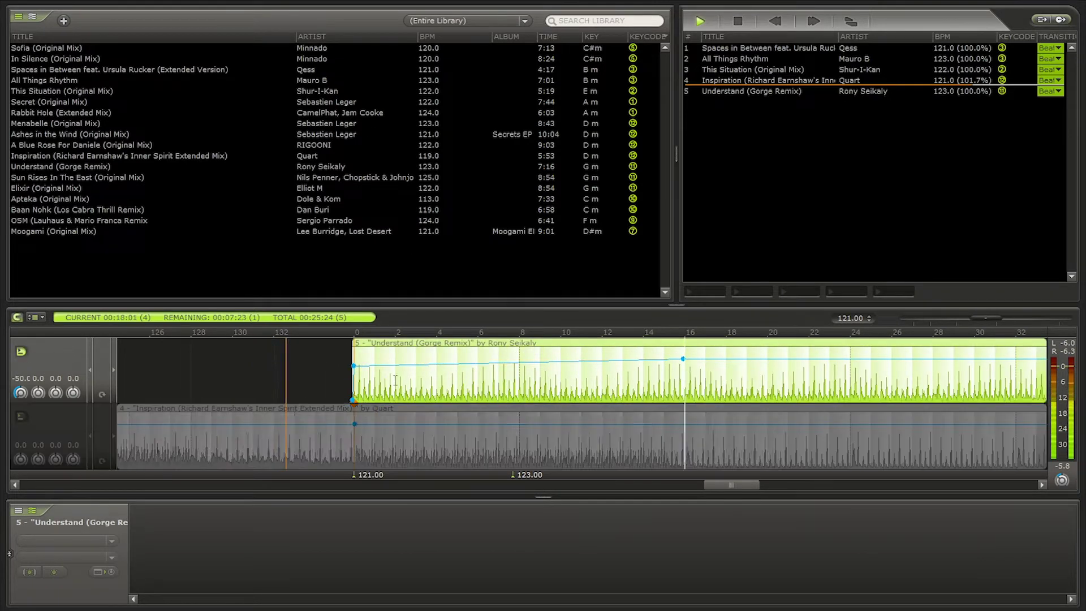
scroll(397, 376, "down", 2)
left_click(583, 379)
left_click(654, 377)
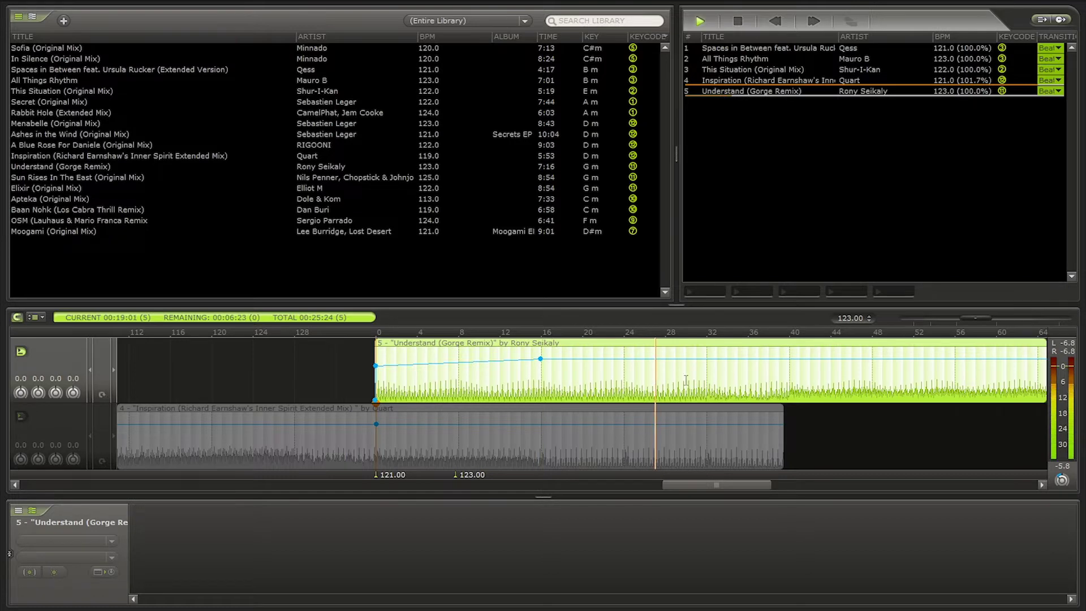
left_click(718, 380)
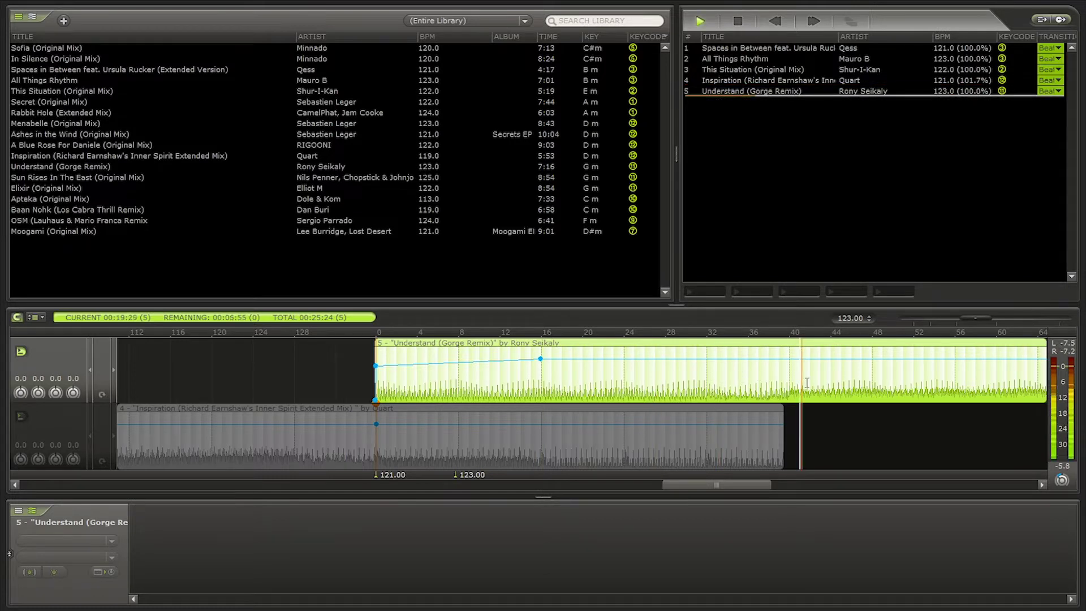
left_click(890, 382)
scroll(664, 368, "down", 1)
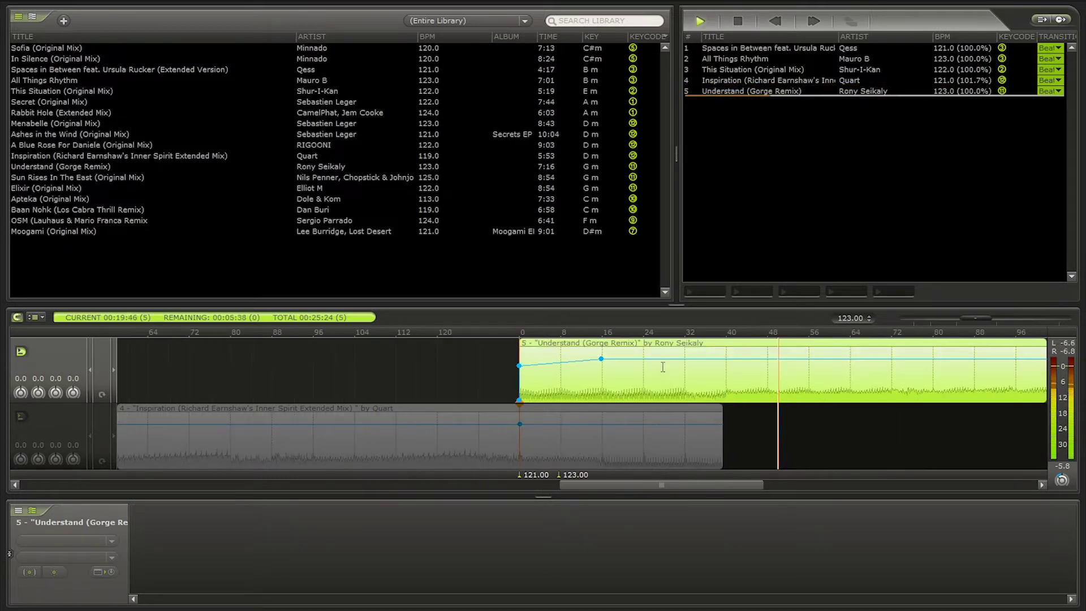
left_click(766, 376)
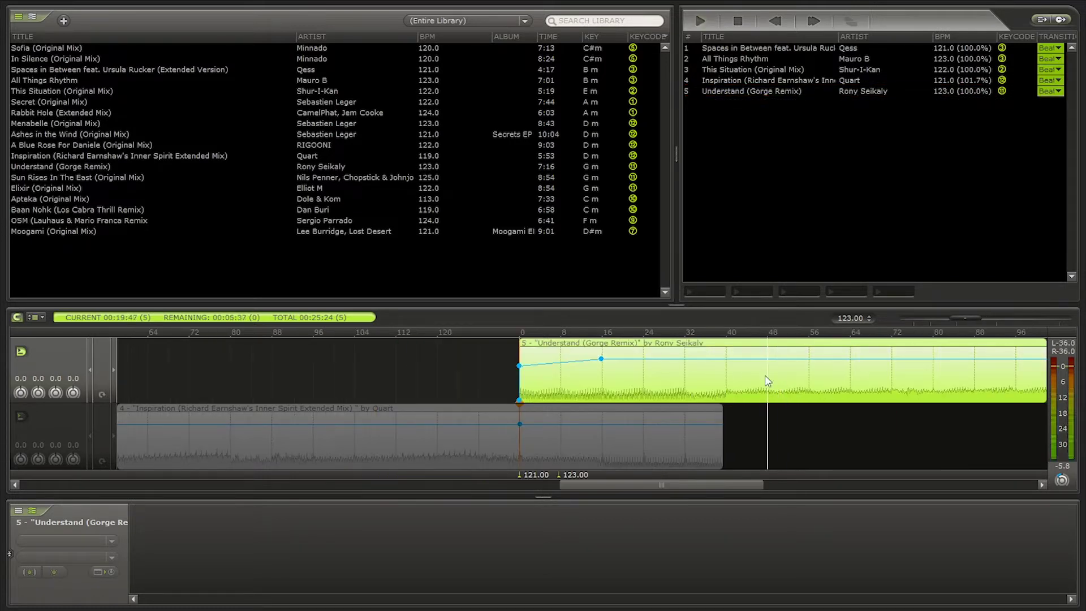
Move the outro anchor of "Inspiration" earlier, to about bar 128, and resume playback.
left_click(516, 444)
scroll(516, 443, "up", 2)
left_click_drag(435, 444, 433, 444)
key("space")
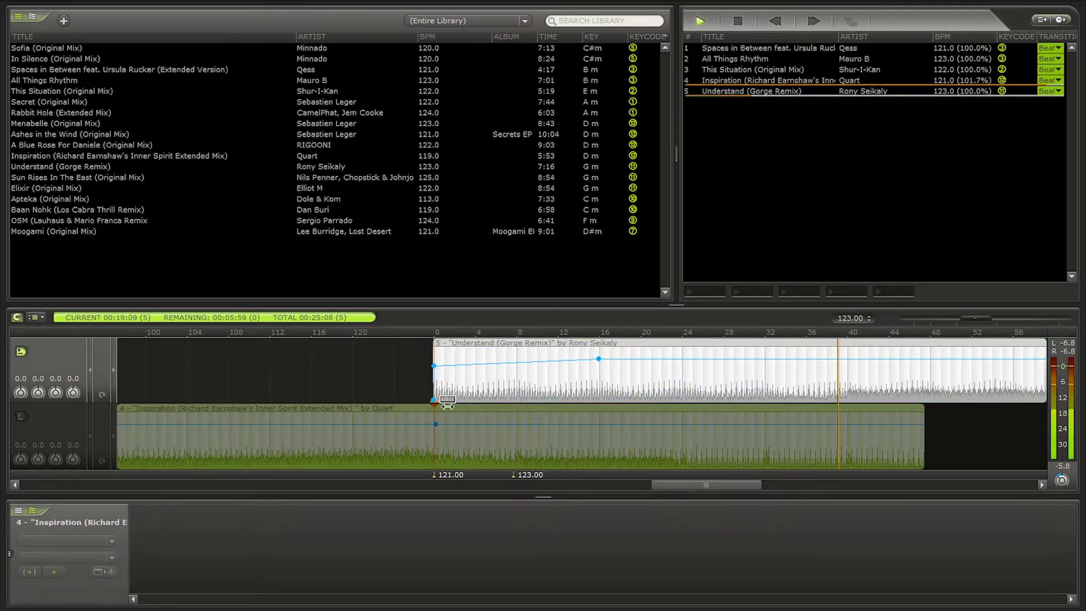
Move the intro anchor of "Understand" eight bars later into the track and extend its volume fade-in to bar 24.
left_click_drag(434, 365, 516, 365)
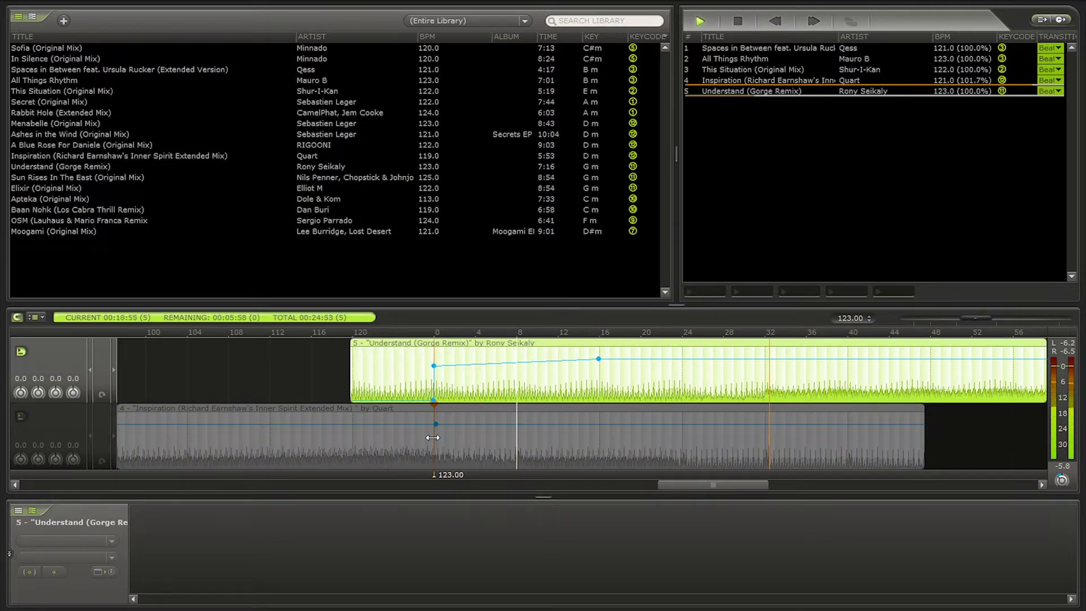
left_click(677, 439)
left_click_drag(598, 359, 683, 358)
Add two bass markers to "Inspiration" at bar 24 and lower the second one for an abrupt bass cut.
right_click(681, 424)
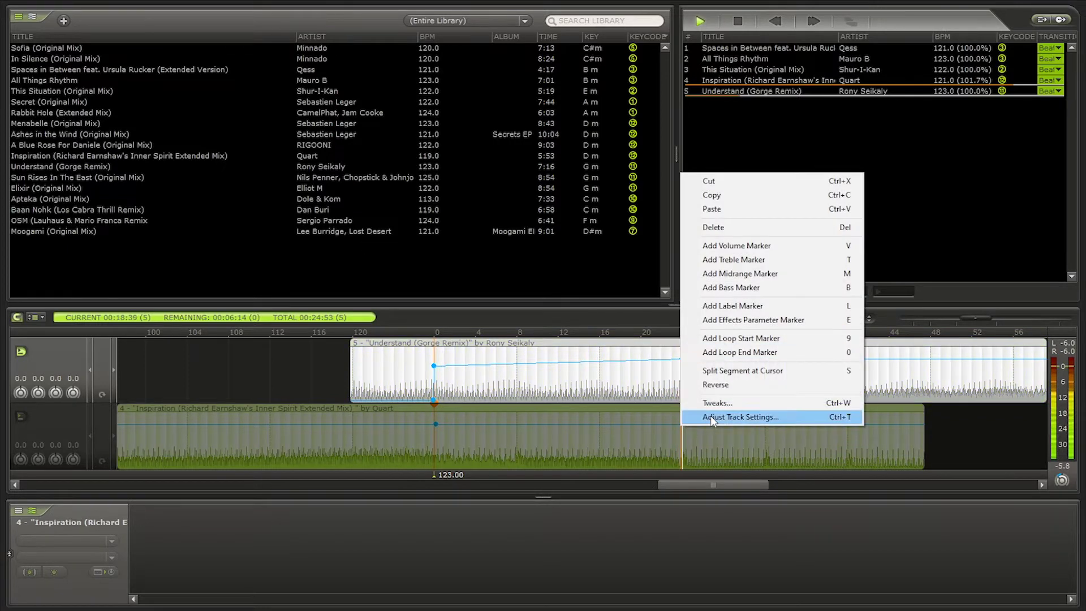
left_click(717, 288)
right_click(714, 415)
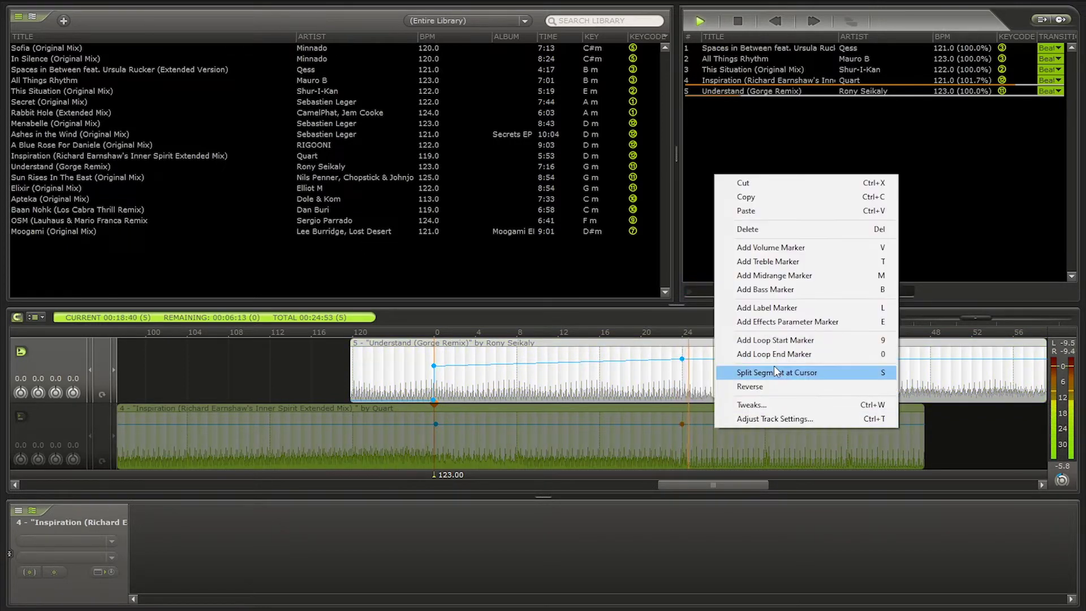
left_click(773, 287)
left_click_drag(685, 436, 671, 436)
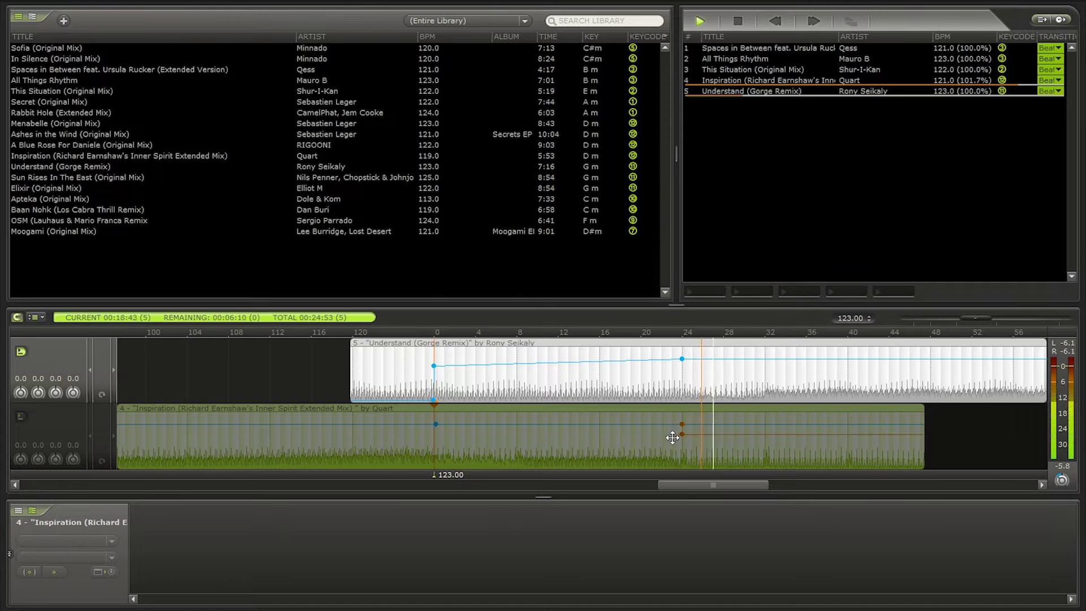
Play the transition just before bar 0 and examine the beats of both tracks around beat 0:0.
left_click(412, 451)
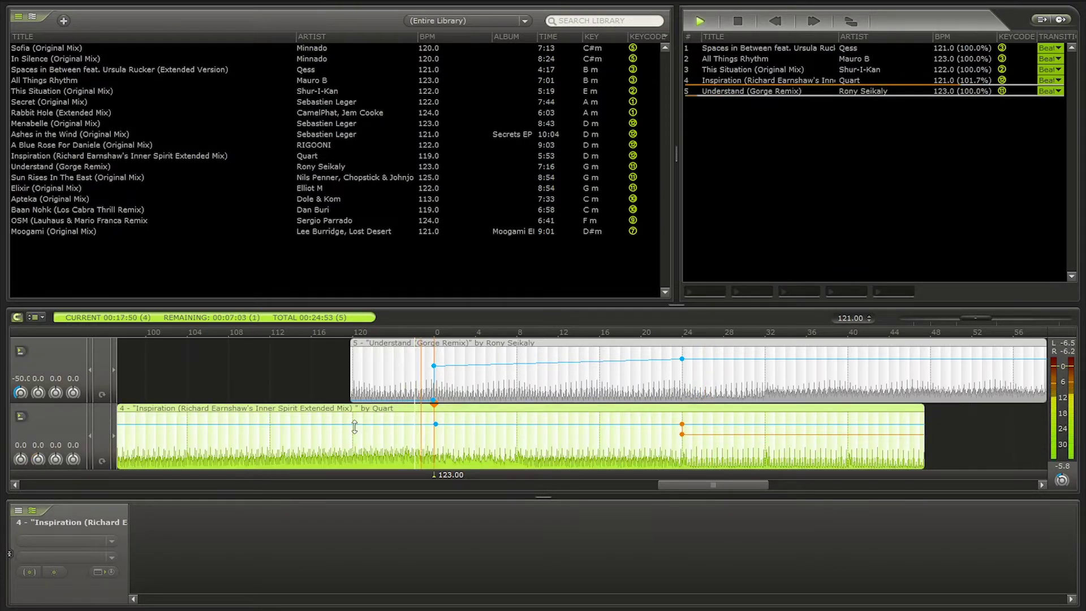
scroll(354, 426, "up", 5)
scroll(313, 427, "down", 2)
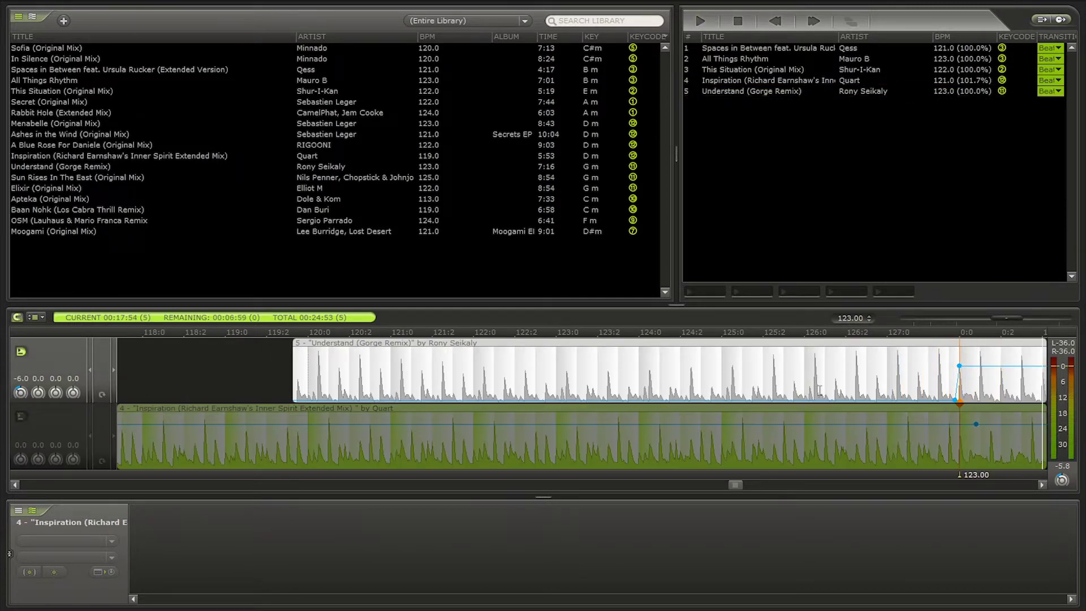
left_click(913, 380)
scroll(596, 405, "up", 3)
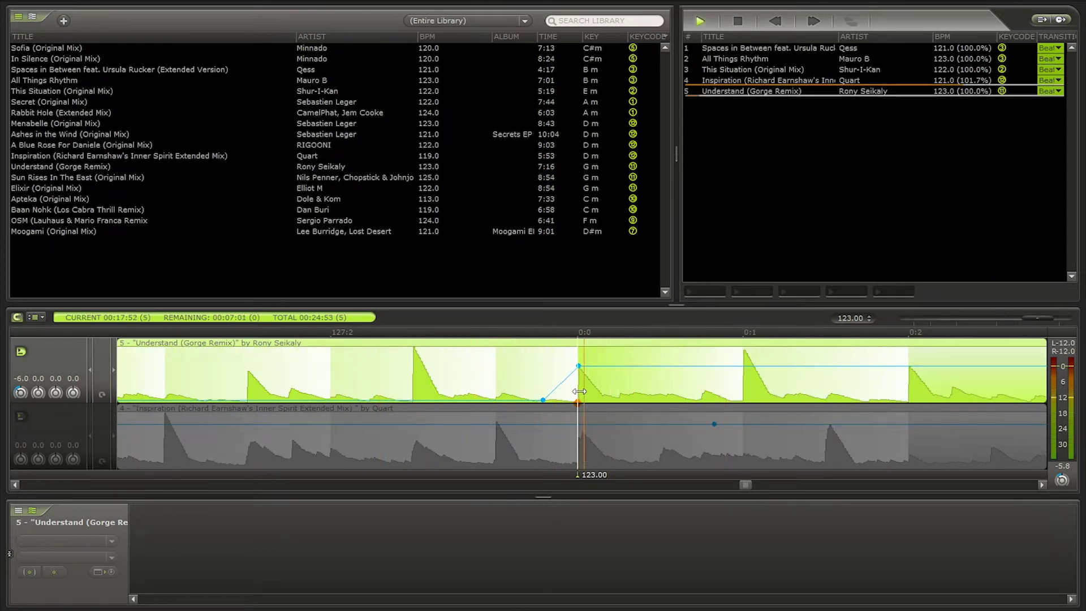
key("space")
Solo "Inspiration" instead of "Understand" and play it just before beat 0:0 to examine its beat position.
left_click(21, 351)
left_click(21, 416)
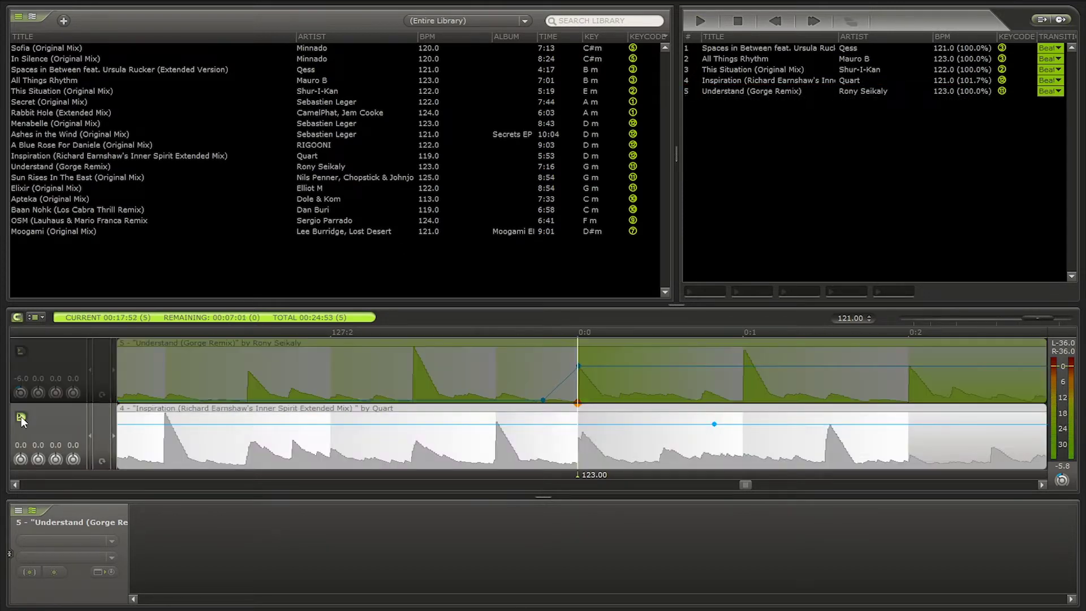
scroll(390, 441, "down", 2)
double_click(389, 441)
scroll(498, 434, "up", 3)
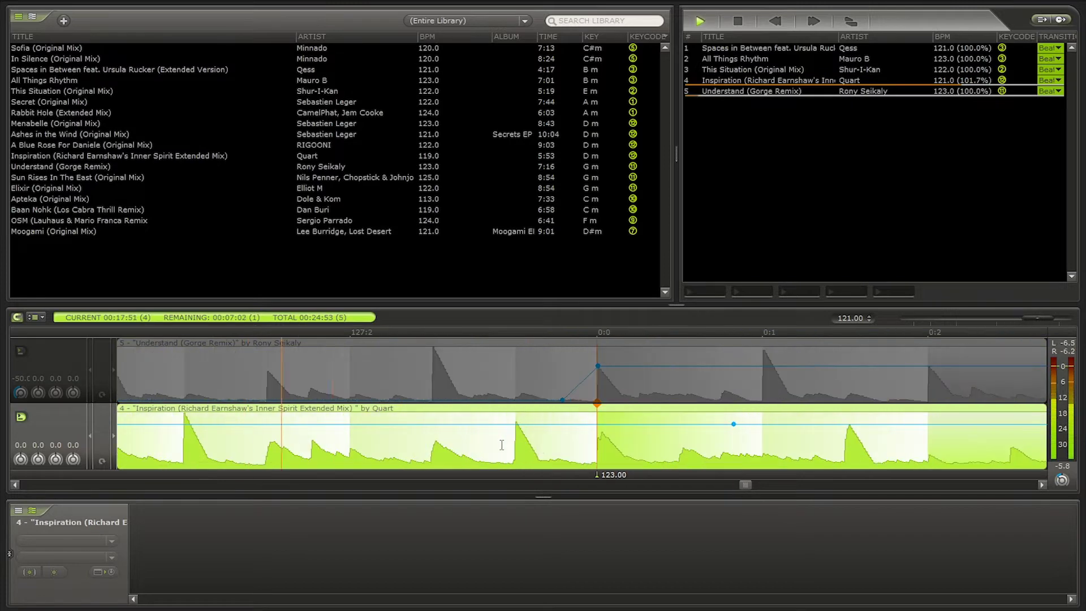
key("space")
Move the outro anchor of "Inspiration" about half a beat later with snapping off, and play both tracks together.
scroll(615, 451, "up", 2)
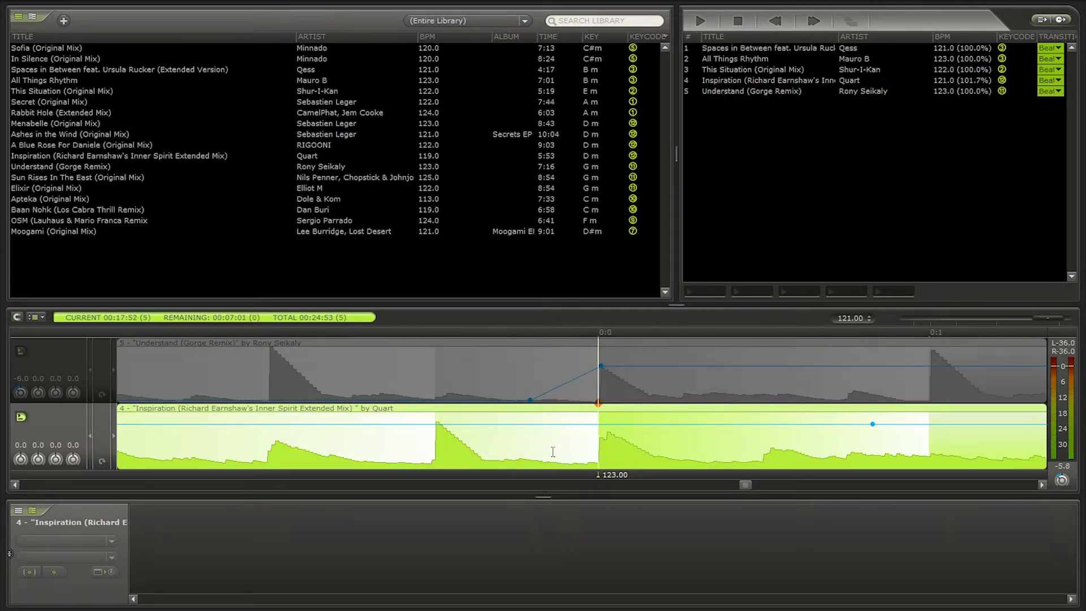
left_click_drag(713, 458, 762, 460)
key("space")
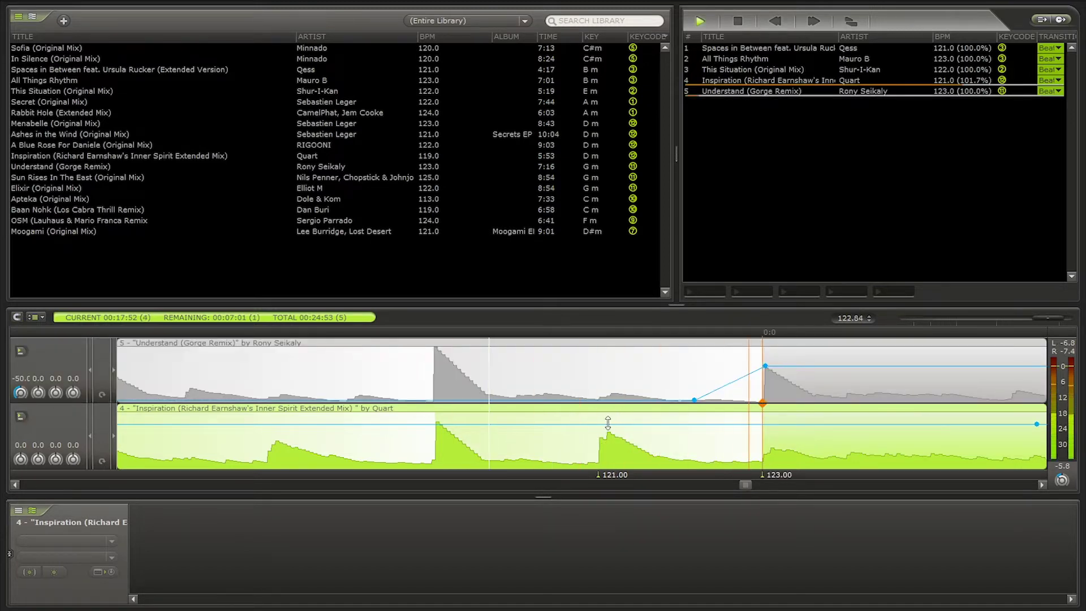
Compare the peaks of both tracks after the transition and nudge the outro anchor of "Inspiration" slightly later to align them.
scroll(466, 451, "down", 3)
scroll(499, 433, "up", 5)
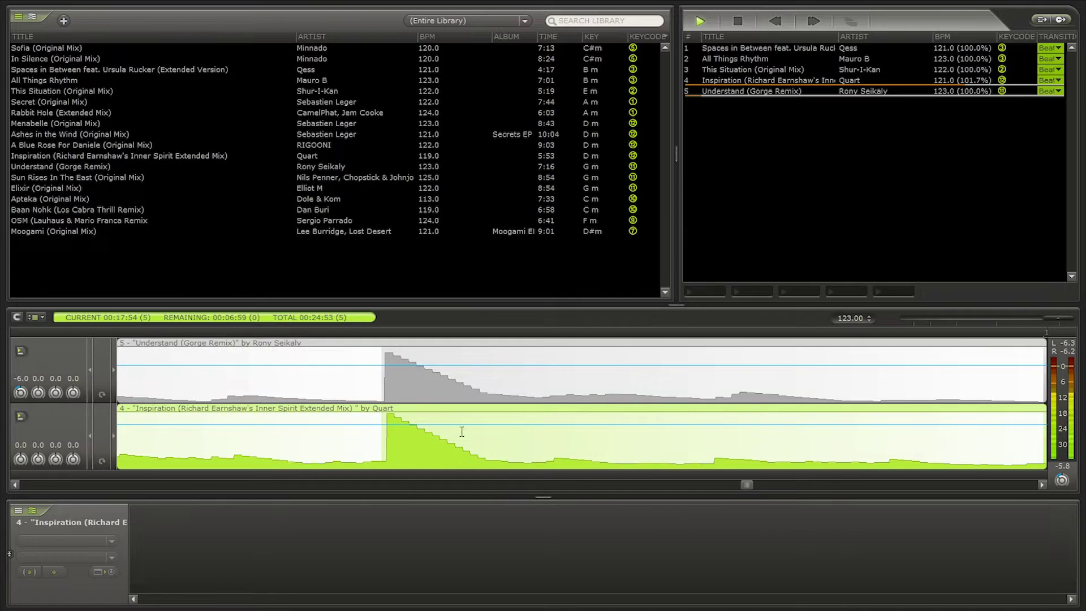
scroll(483, 432, "down", 2)
scroll(458, 426, "up", 3)
left_click_drag(450, 416, 451, 416)
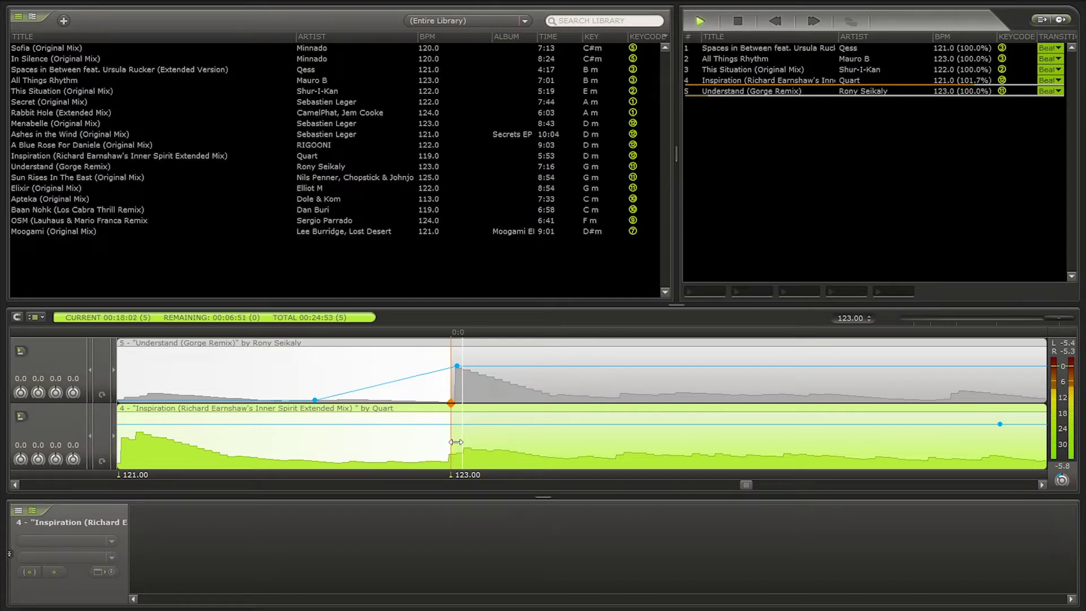
left_click_drag(455, 441, 454, 441)
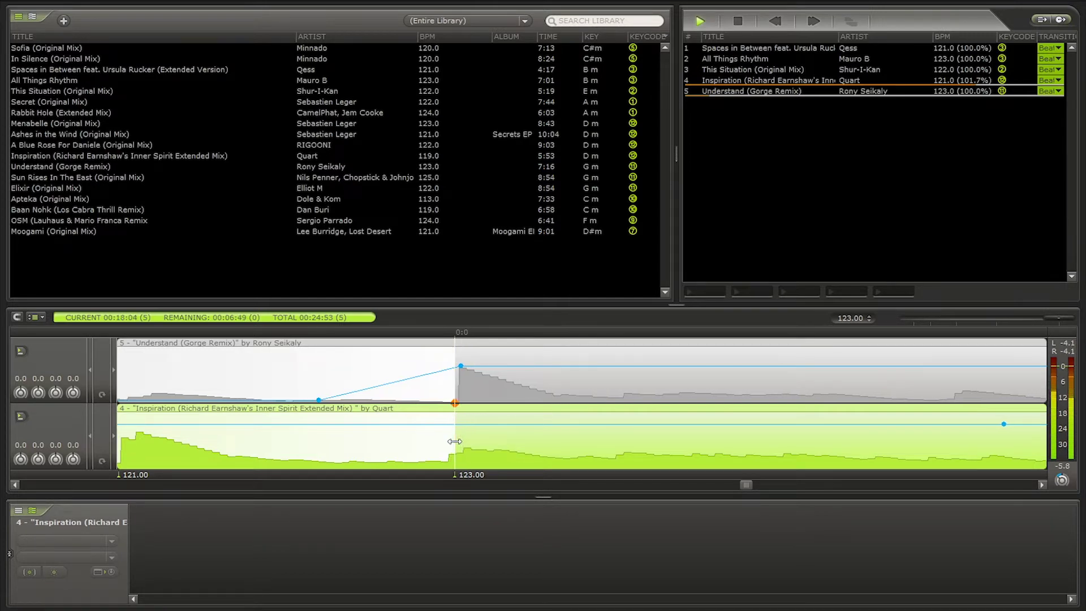
Add a bass marker to "Understand" just before bar 16 and lower its bass to about -23.0.
scroll(411, 442, "down", 3)
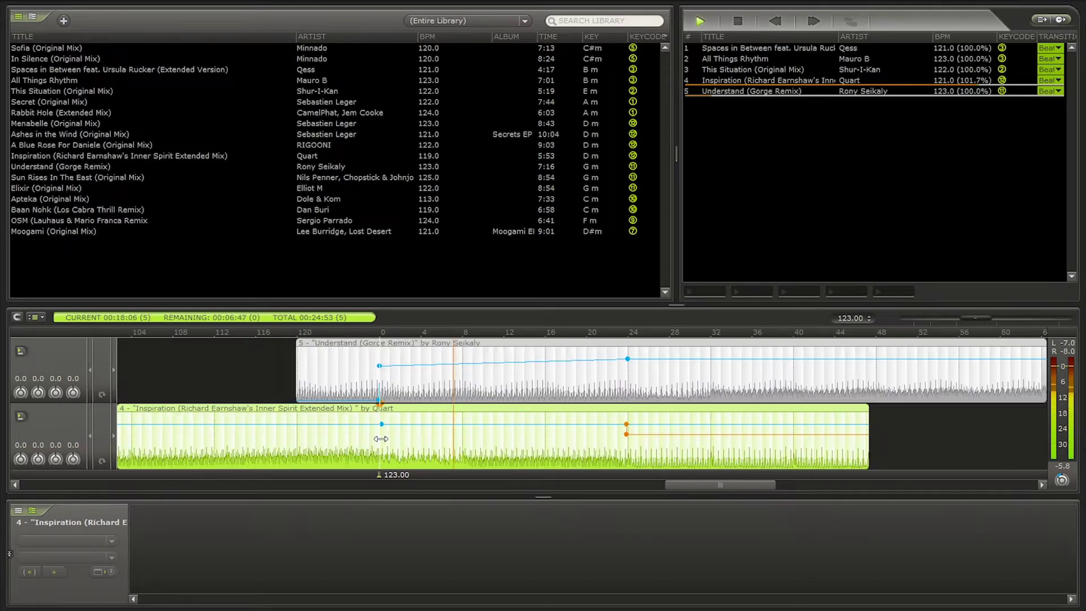
right_click(539, 367)
left_click(588, 250)
left_click_drag(539, 359, 540, 378)
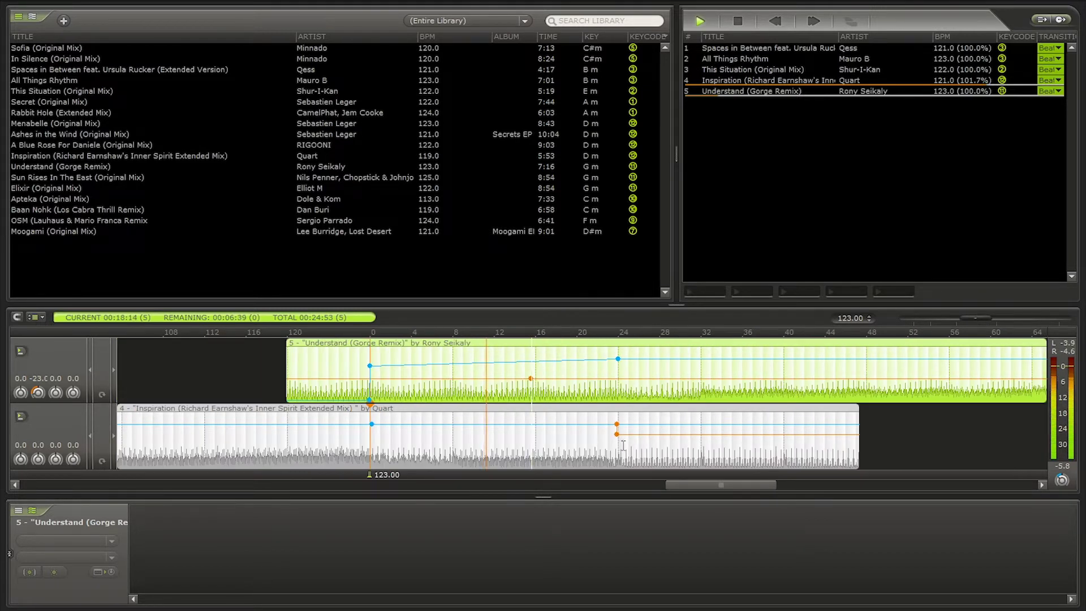
scroll(622, 447, "up", 1)
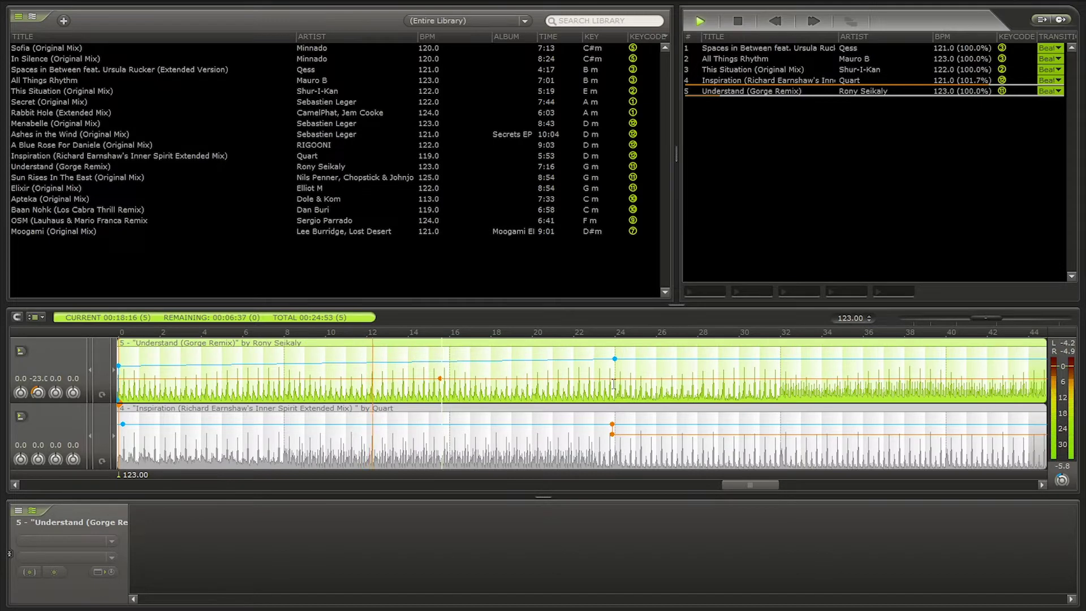
Add a volume marker on the Understand track just before bar 24 and set it to about -1.6 dB.
scroll(619, 384, "up", 3)
right_click(568, 350)
left_click(616, 424)
scroll(587, 390, "up", 2)
left_click_drag(510, 356, 588, 362)
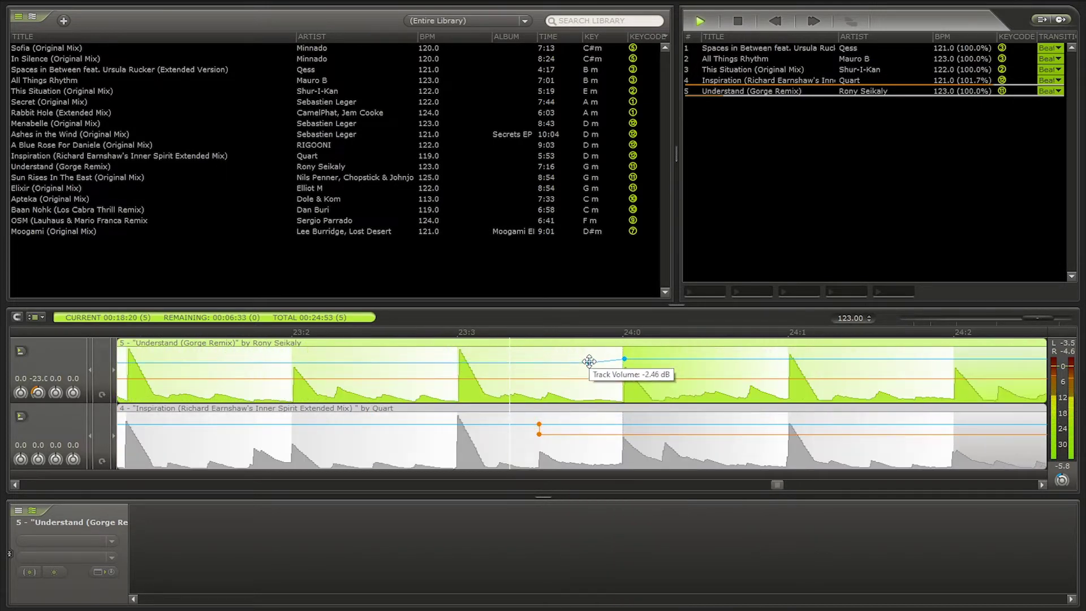
On the Inspiration track, dip the volume to about -1.6 dB and cut the bass to about -24.6 dB at bar 24.
right_click(606, 424)
left_click(645, 242)
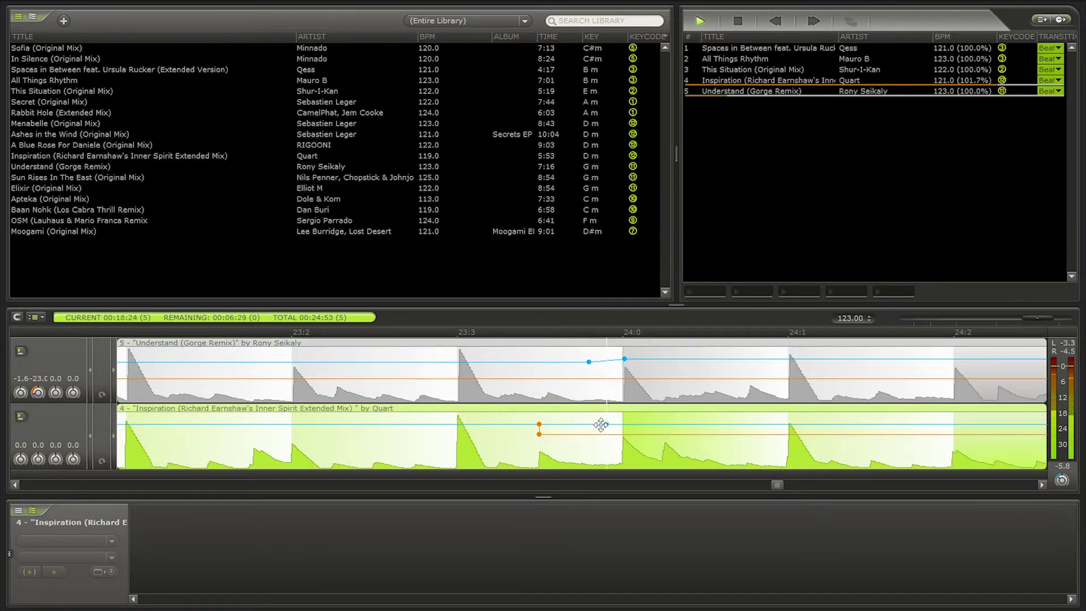
right_click(642, 430)
left_click(675, 246)
mouse_move(539, 434)
left_mouse_down()
mouse_move(638, 433)
mouse_move(644, 442)
mouse_move(599, 424)
mouse_move(623, 446)
mouse_move(623, 426)
left_mouse_up()
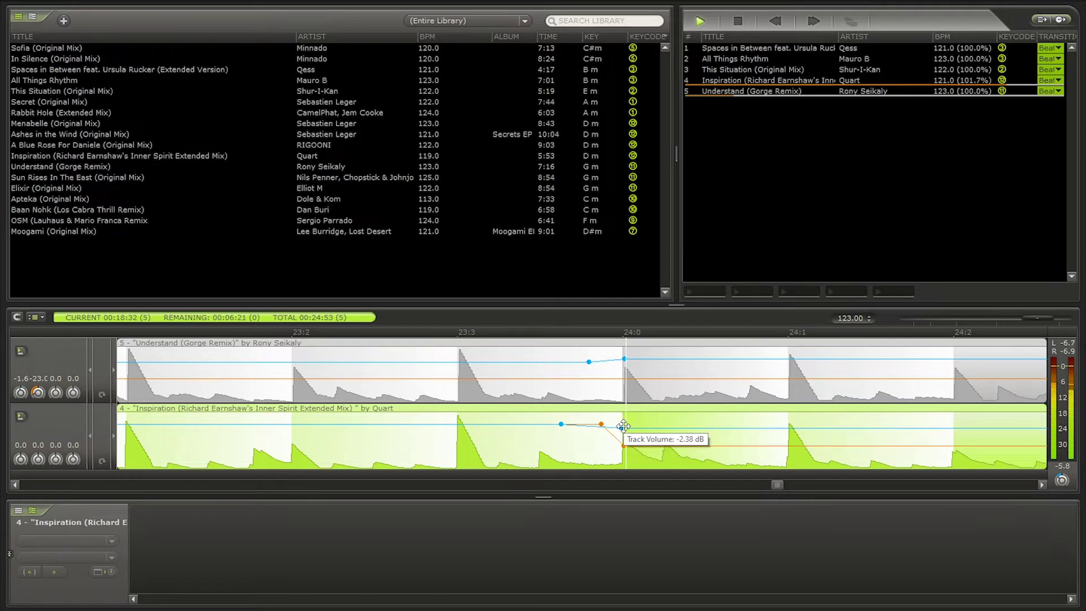
Add a volume marker at the end of the Inspiration track and lower it to about -4.76 dB.
scroll(352, 423, "down", 5)
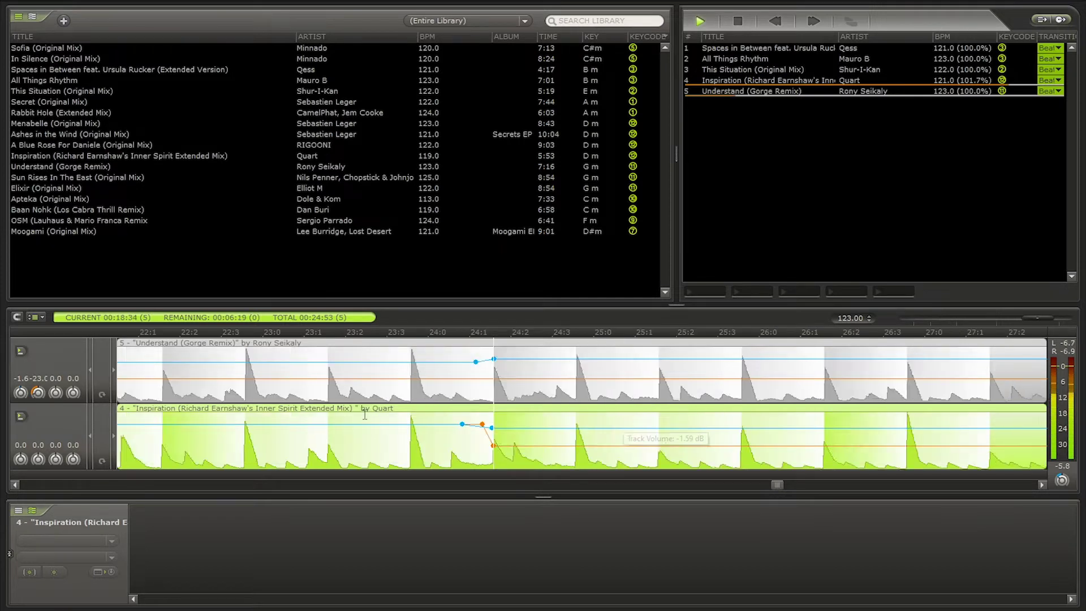
right_click(551, 427)
left_click(622, 248)
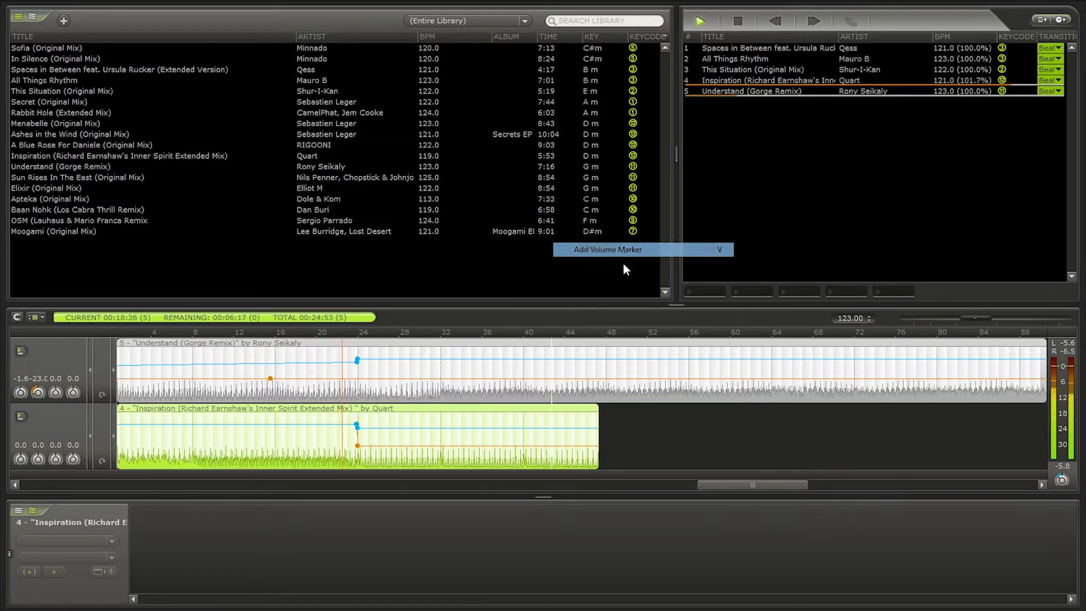
left_click_drag(551, 427, 595, 430)
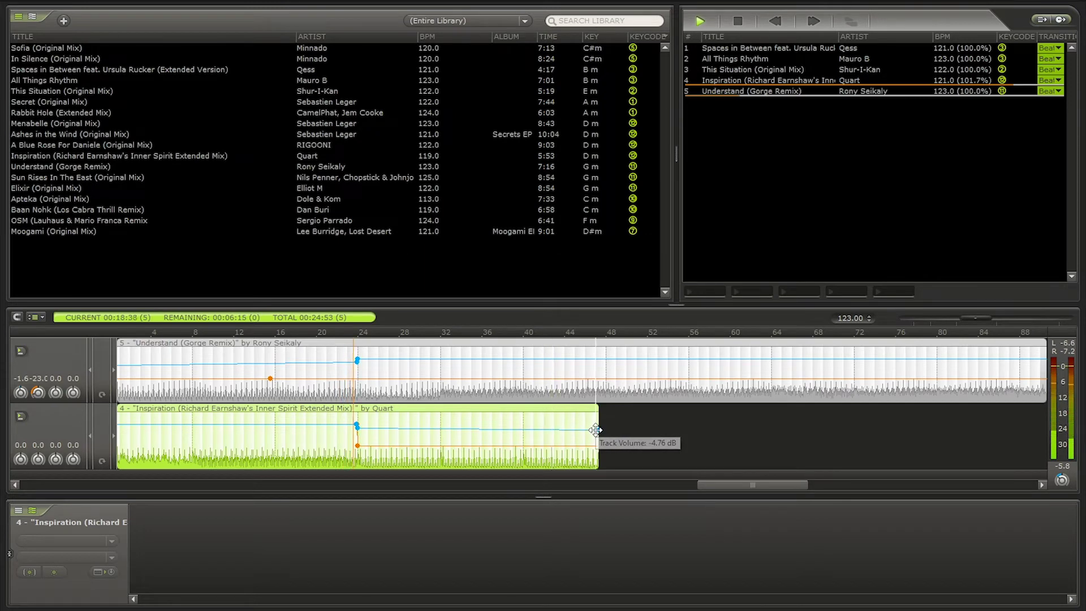
Add two bass markers on the Understand track so its bass rises from just before bar 24 to full at bar 24, and play the transition.
scroll(345, 445, "up", 2)
scroll(346, 445, "up", 2)
right_click(417, 377)
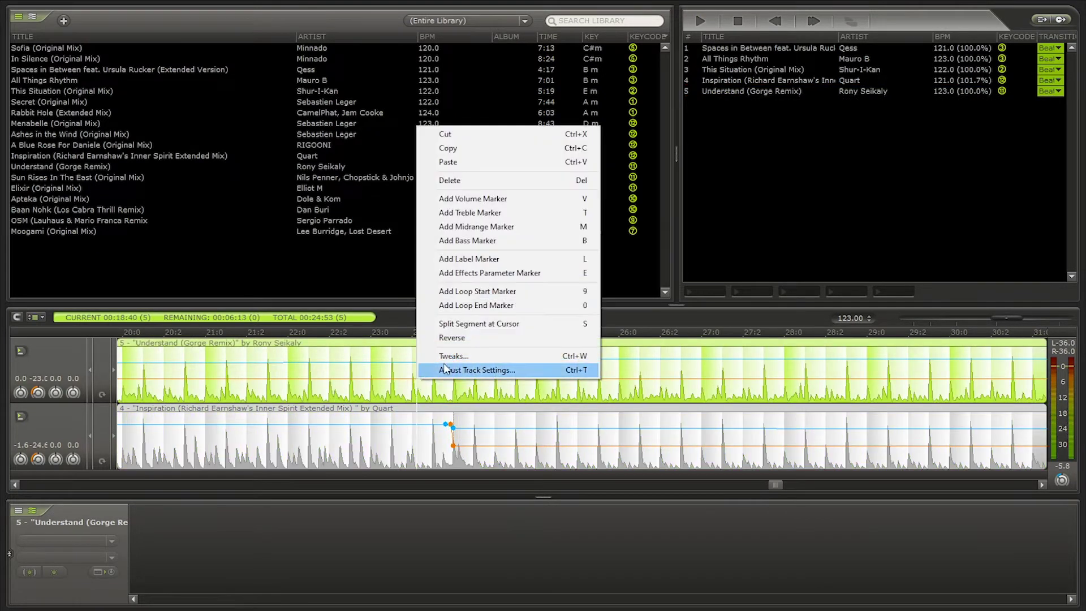
left_click(468, 242)
scroll(508, 384, "down", 4)
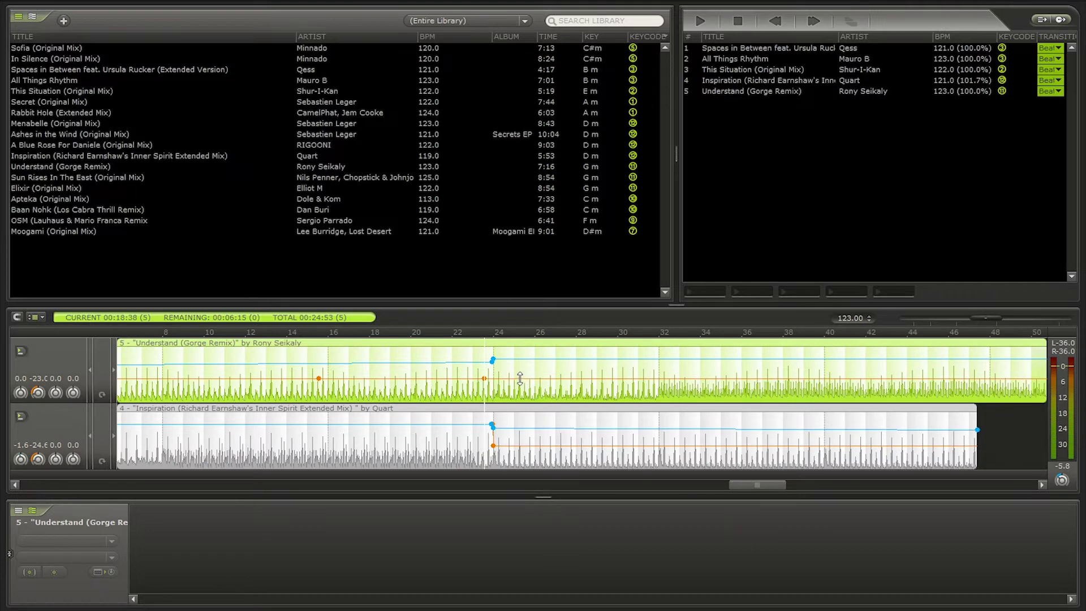
right_click(520, 378)
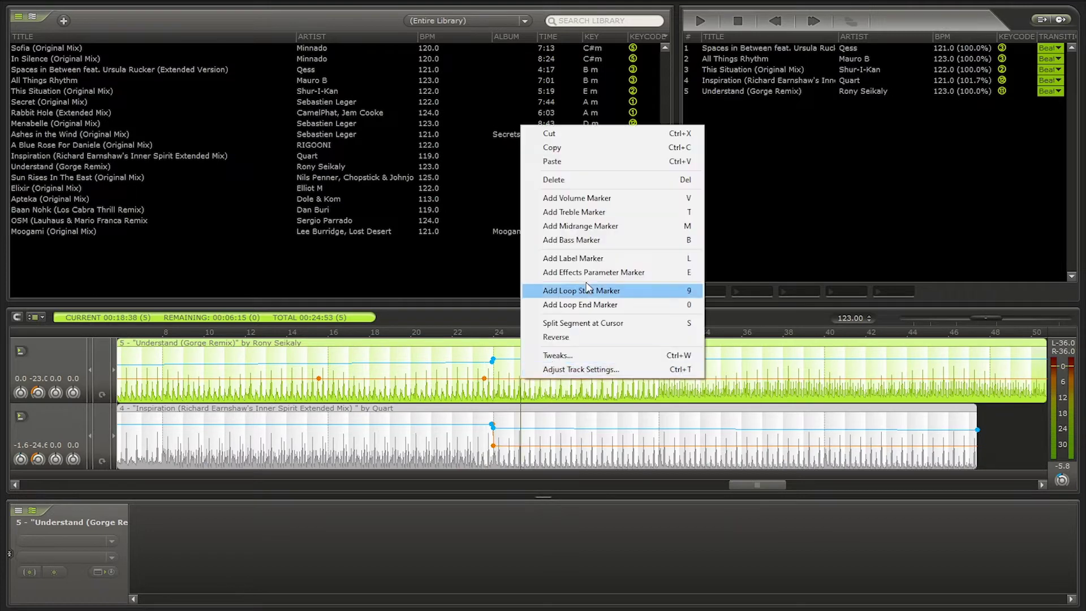
left_click(585, 242)
left_click_drag(520, 377, 495, 360)
key("space")
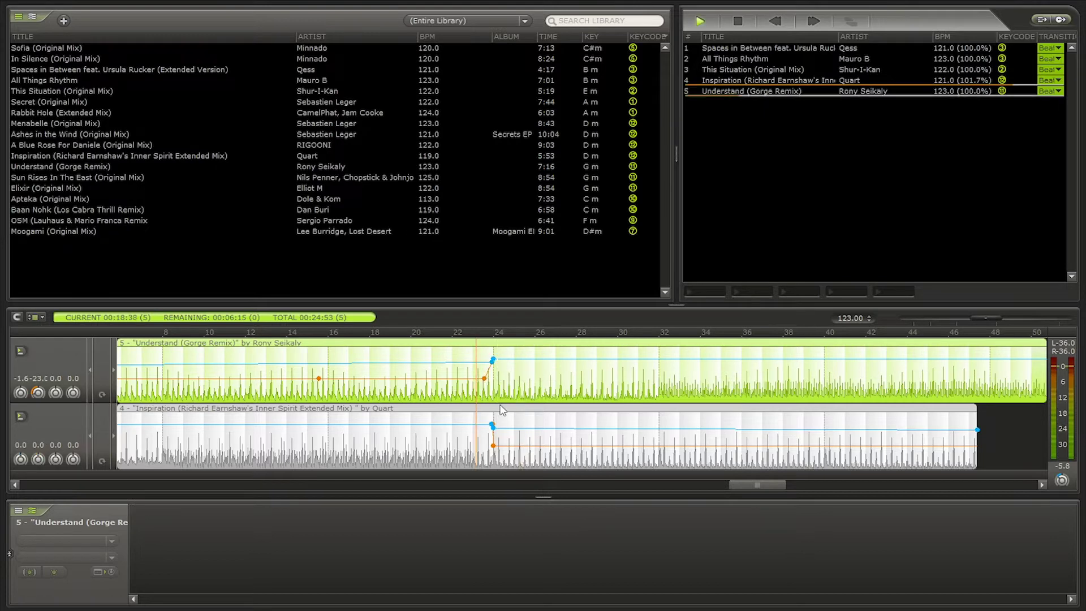
scroll(524, 429, "up", 8)
scroll(524, 430, "down", 8)
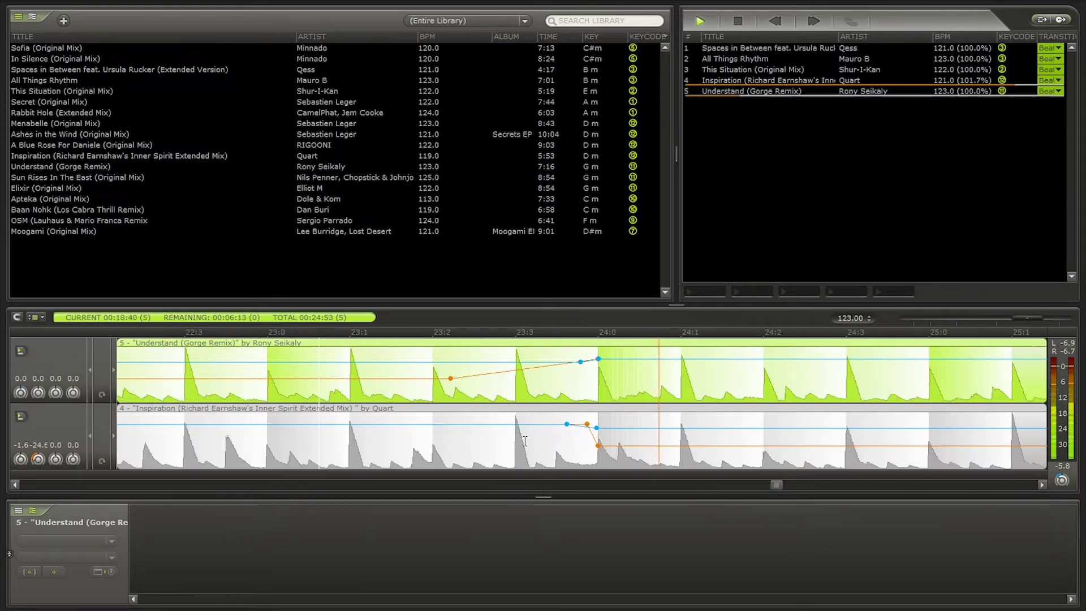
left_click_drag(519, 378, 415, 377)
left_click(488, 396)
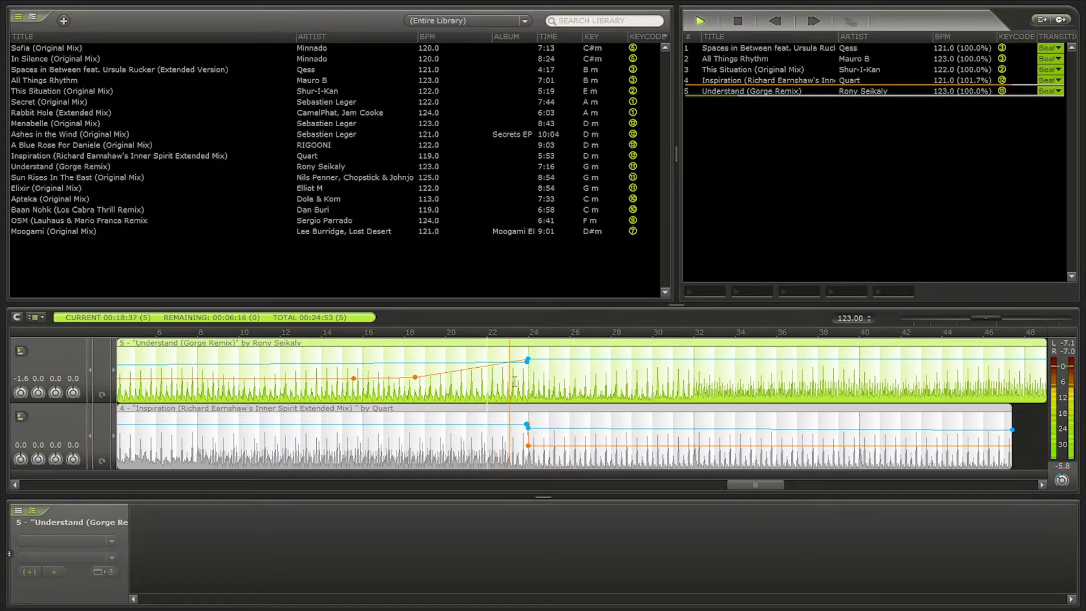
key("ctrl+z")
Play back the transition around bar 24 and examine the volume and bass markers on both tracks.
scroll(529, 389, "up", 5)
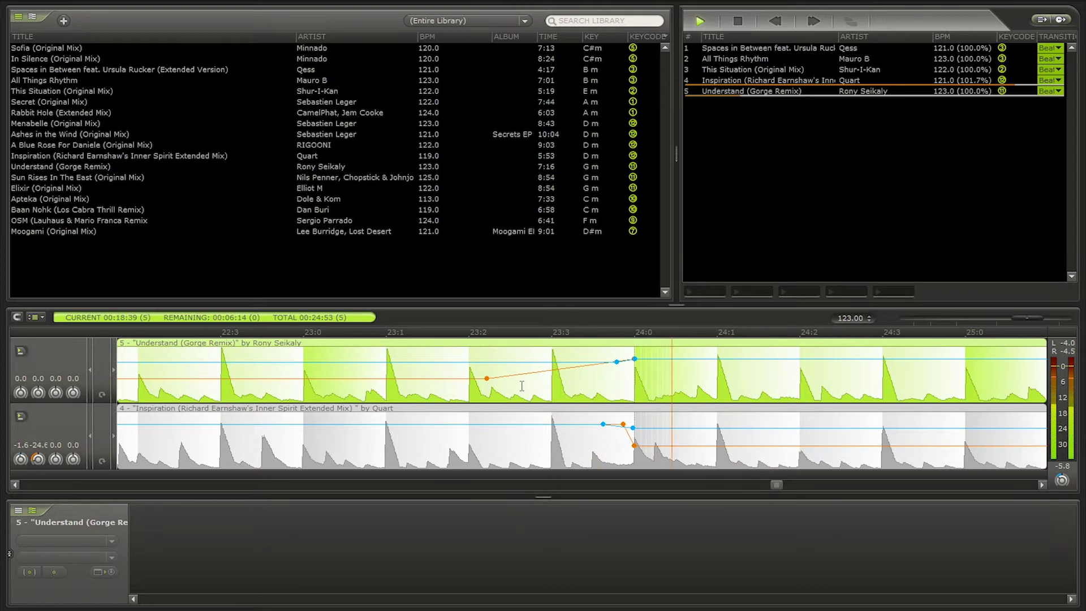
scroll(595, 384, "down", 5)
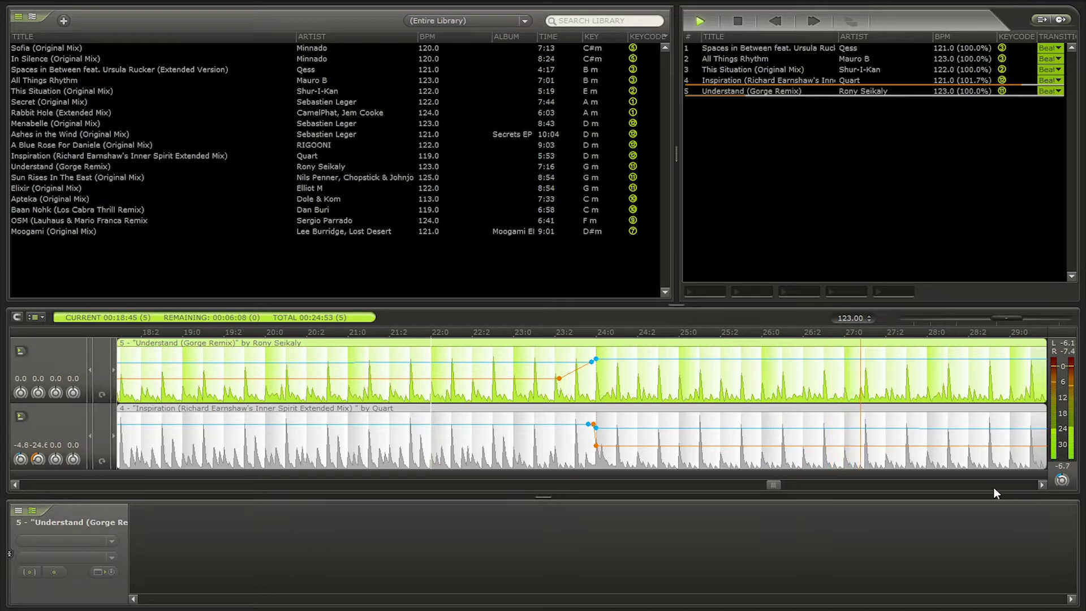
left_click(523, 390)
key("space")
key("space")
scroll(556, 417, "down", 2)
scroll(556, 417, "up", 2)
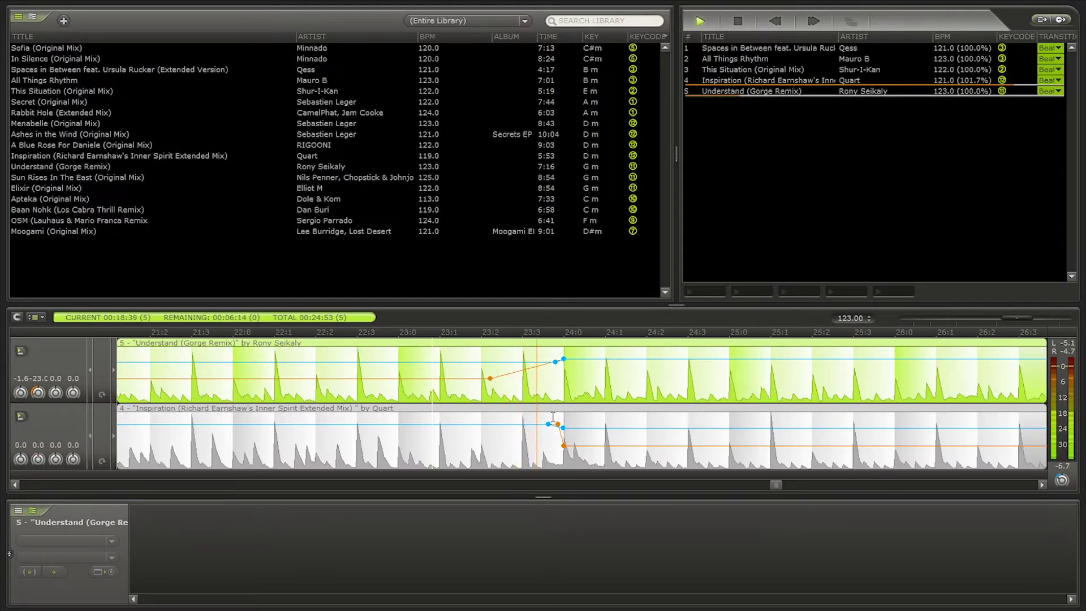
scroll(502, 441, "down", 4)
left_click(501, 441)
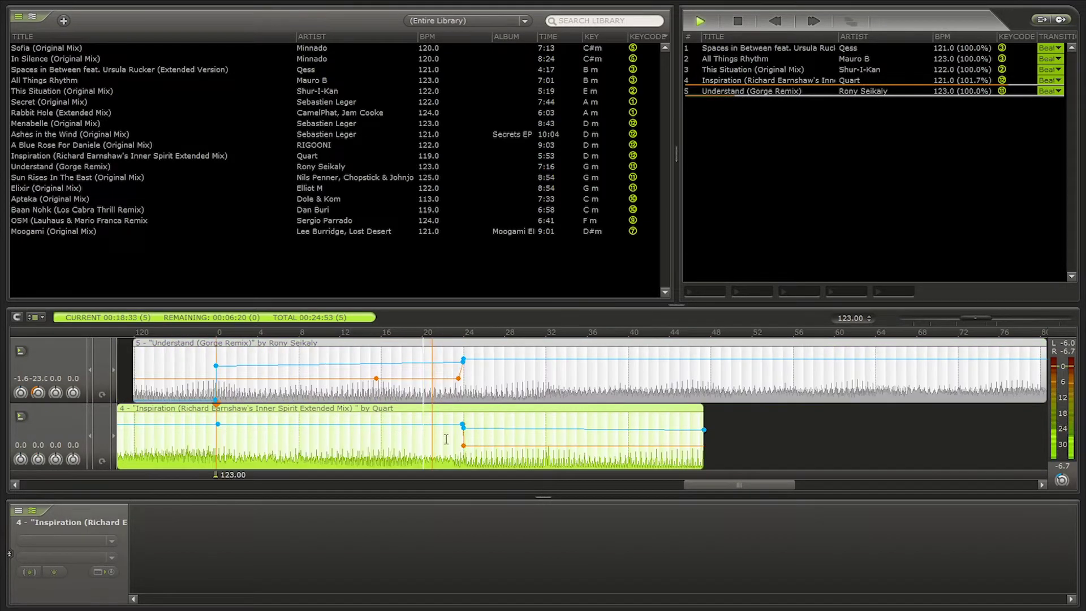
scroll(476, 450, "up", 1)
scroll(476, 449, "up", 4)
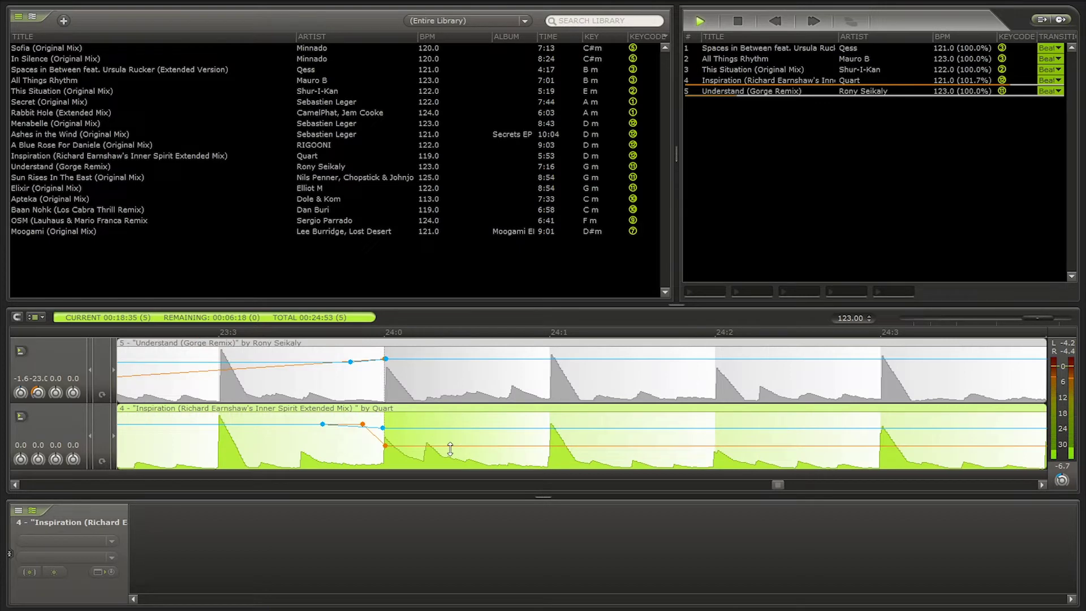
mouse_move(383, 425)
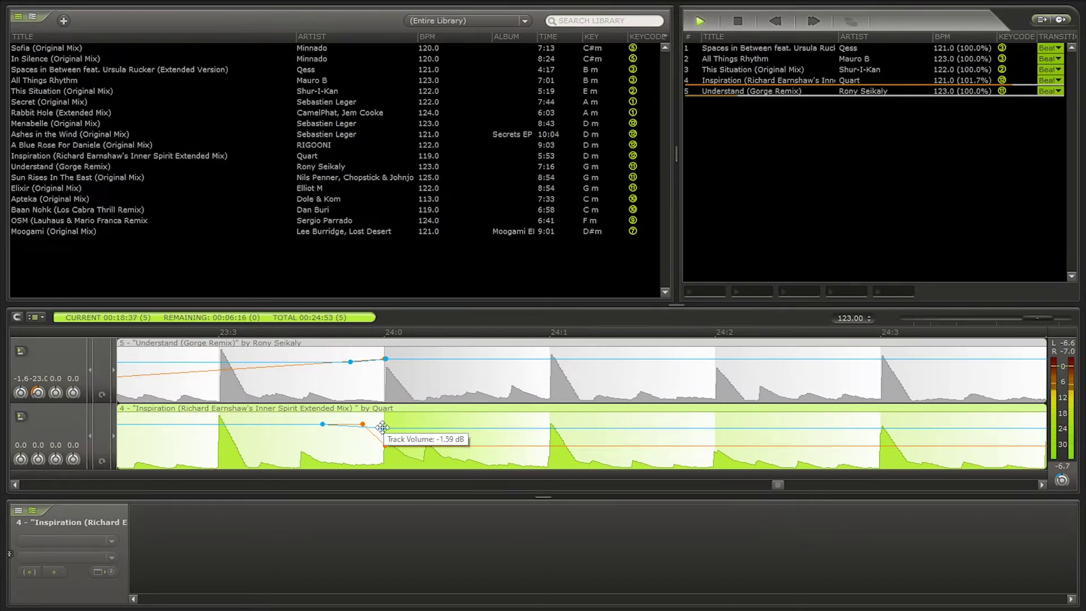
Add a bass marker on the Inspiration track at bar 32 and lower it to about -31 dB.
scroll(383, 428, "down", 4)
scroll(383, 428, "up", 2)
scroll(385, 429, "down", 2)
scroll(388, 430, "down", 2)
right_click(496, 446)
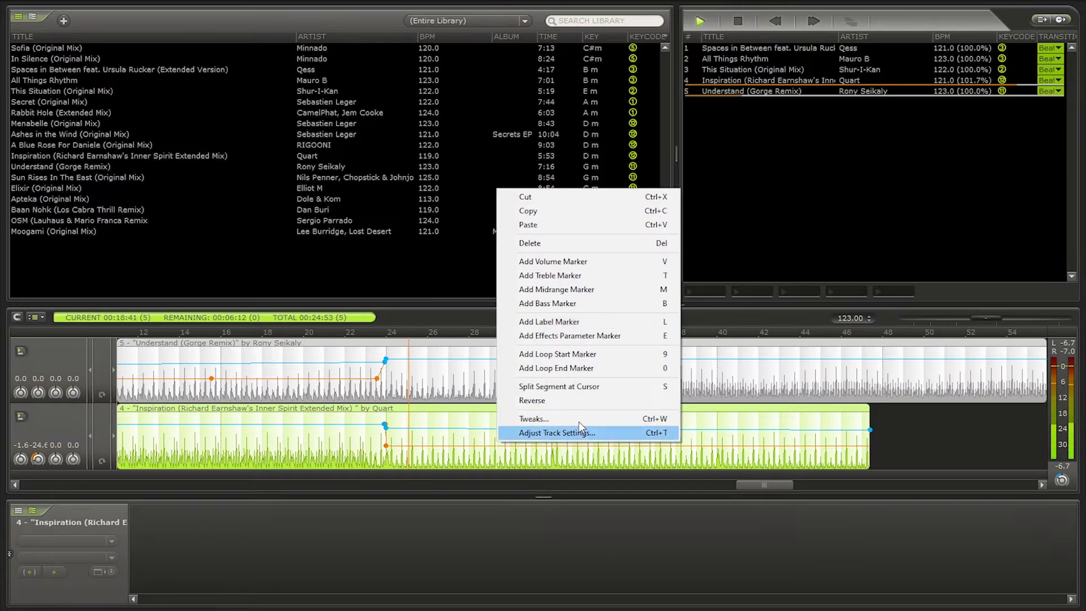
left_click(543, 271)
left_click_drag(496, 445, 550, 451)
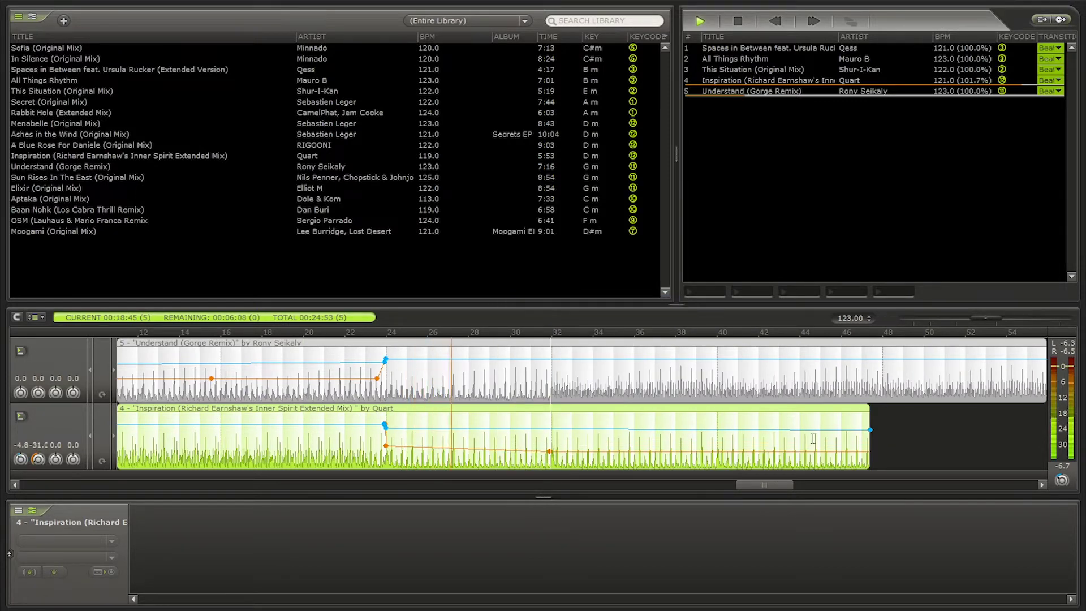
Lower the Inspiration track's closing volume marker to about -6.3 dB and add a bass marker near its end at -50 dB.
left_click_drag(865, 430, 868, 431)
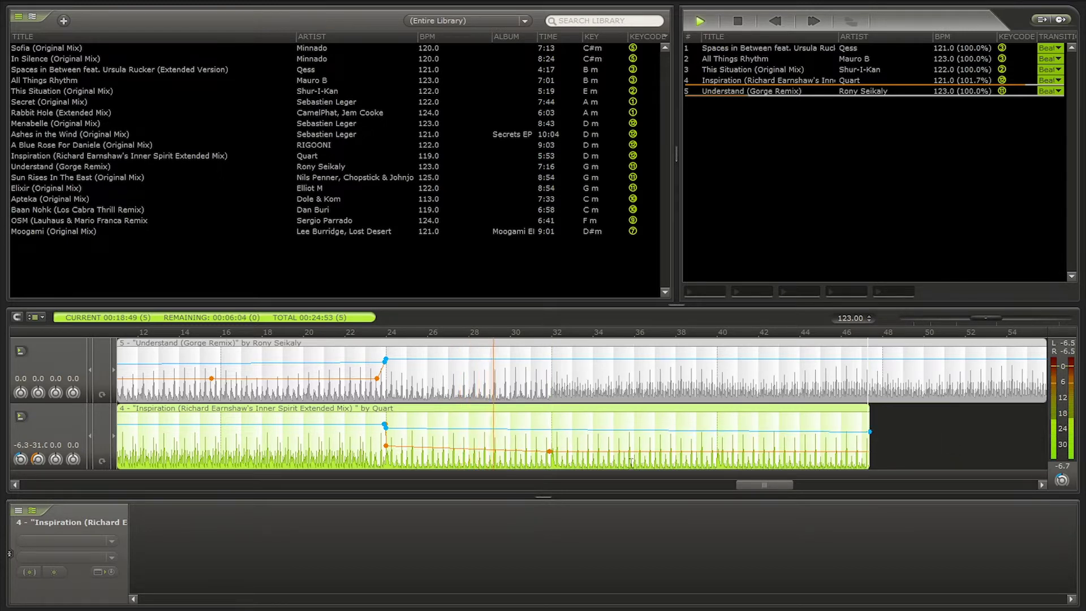
right_click(684, 453)
left_click(752, 315)
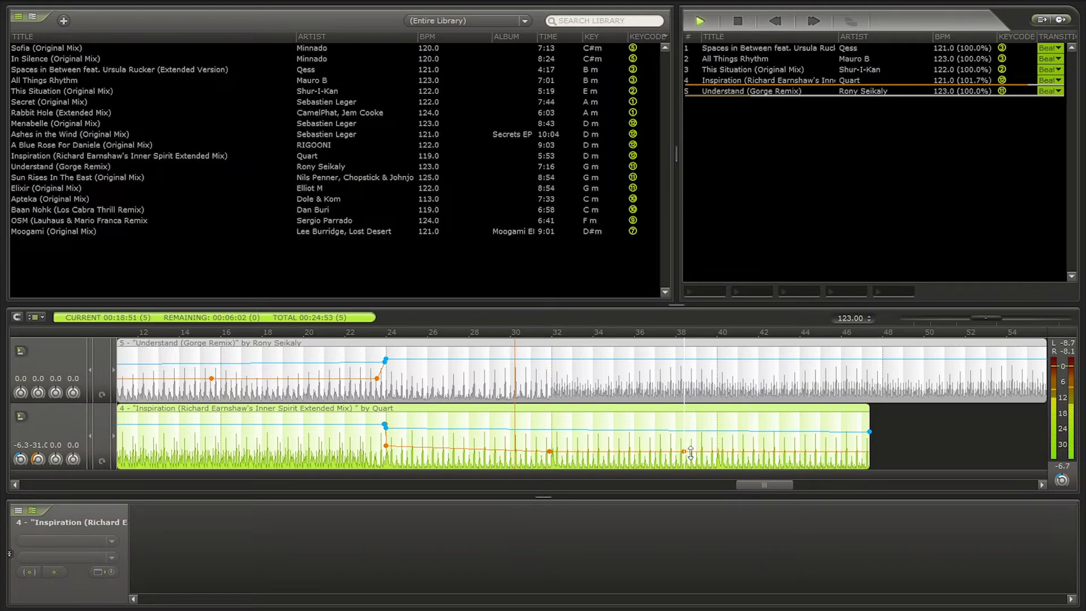
scroll(513, 425, "down", 3)
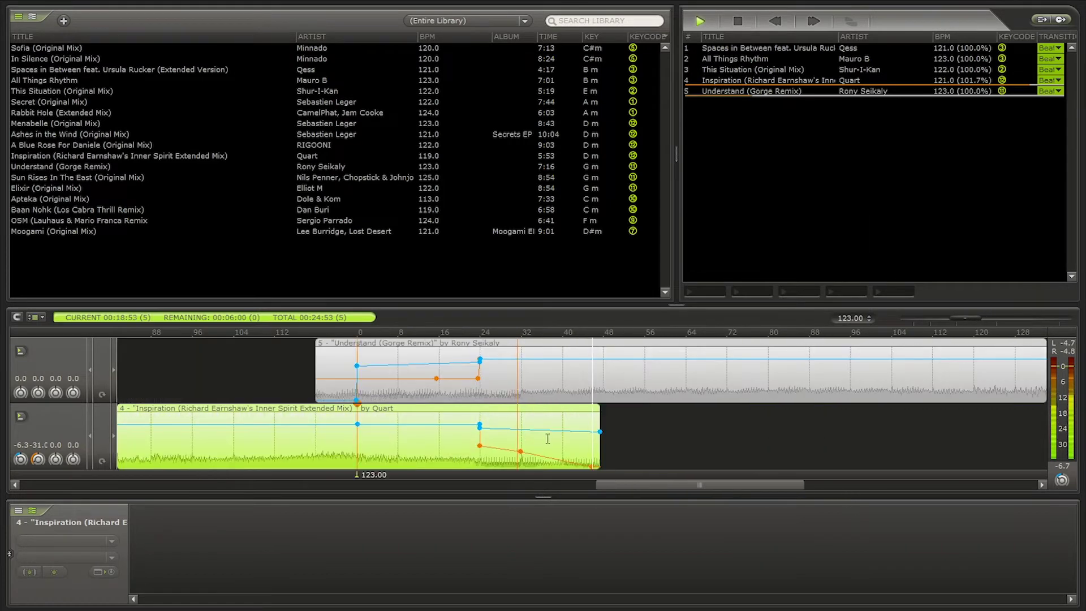
Remove the fade-out volume markers at the end of the Understand track.
scroll(394, 437, "down", 2)
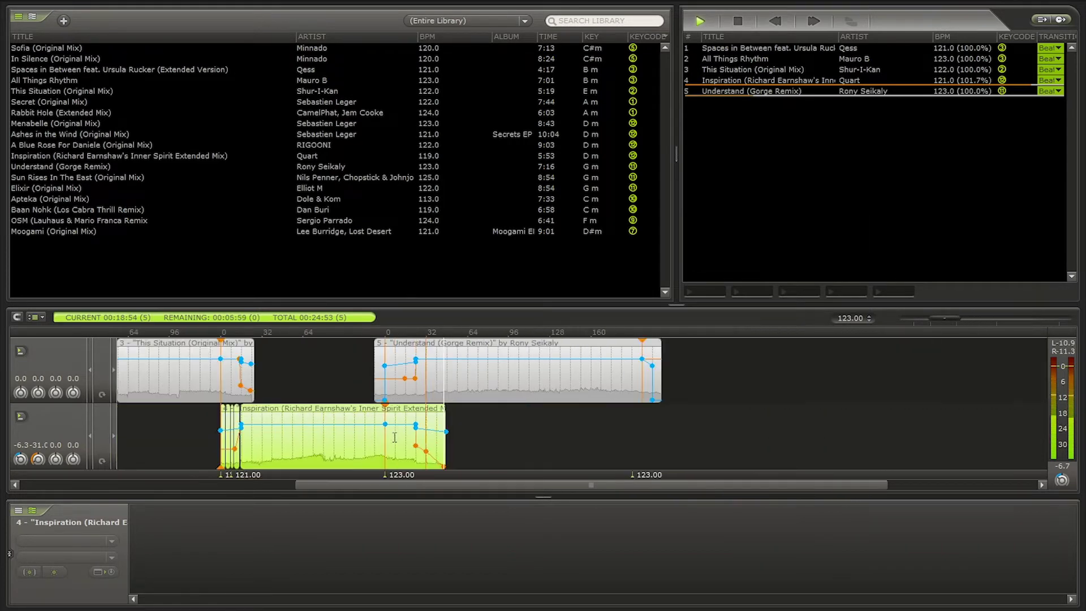
right_click(655, 402)
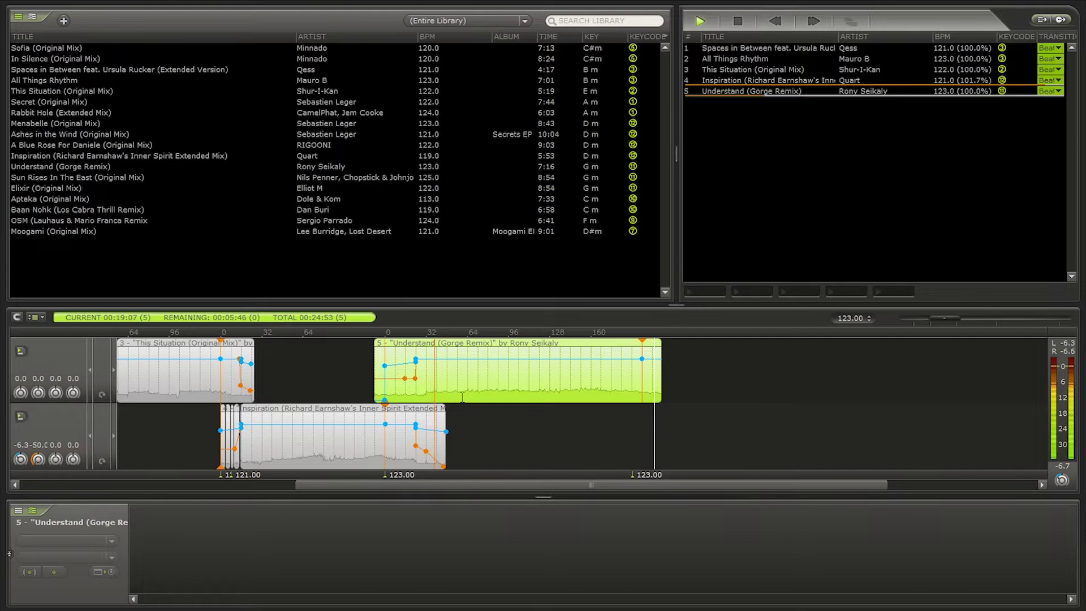
Examine the overlap of the Understand and Inspiration tracks up to the end of Inspiration during playback.
scroll(434, 378, "up", 4)
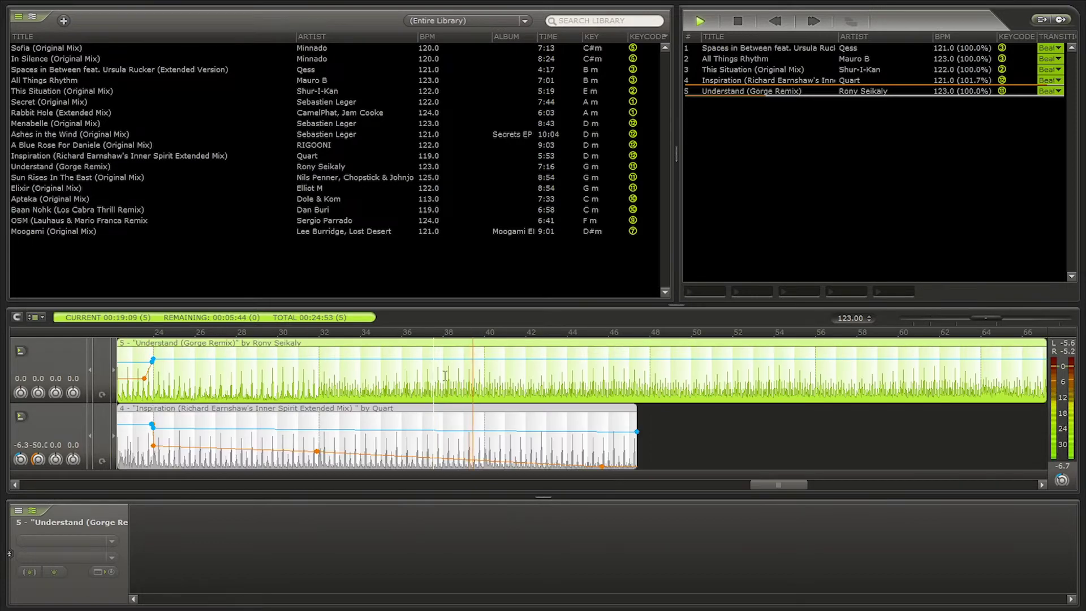
scroll(433, 376, "down", 3)
scroll(432, 379, "up", 3)
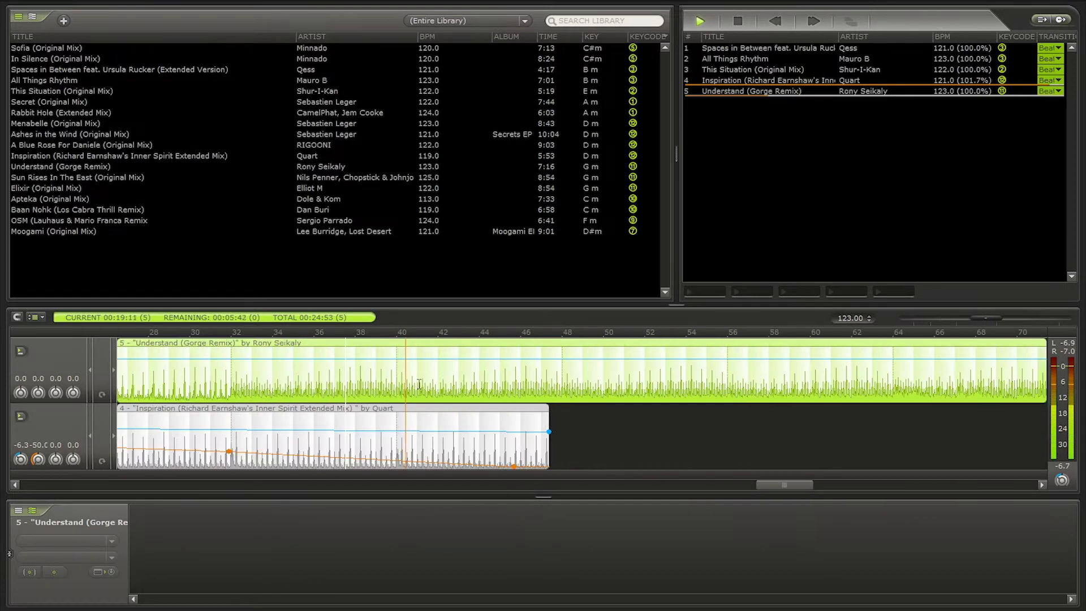
scroll(430, 388, "down", 3)
scroll(431, 388, "up", 4)
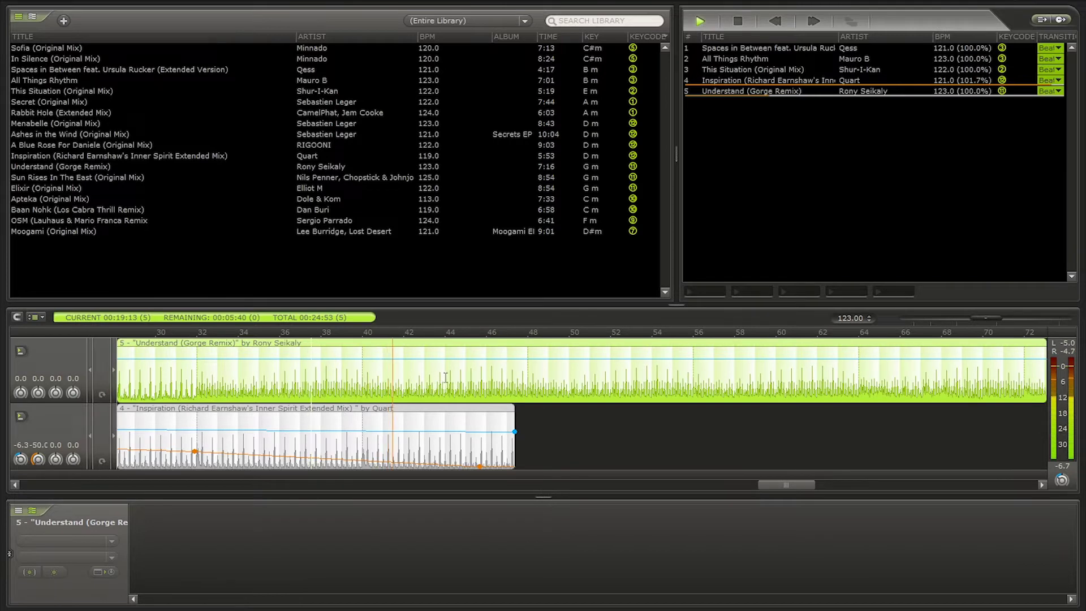
scroll(446, 377, "down", 3)
scroll(447, 376, "down", 3)
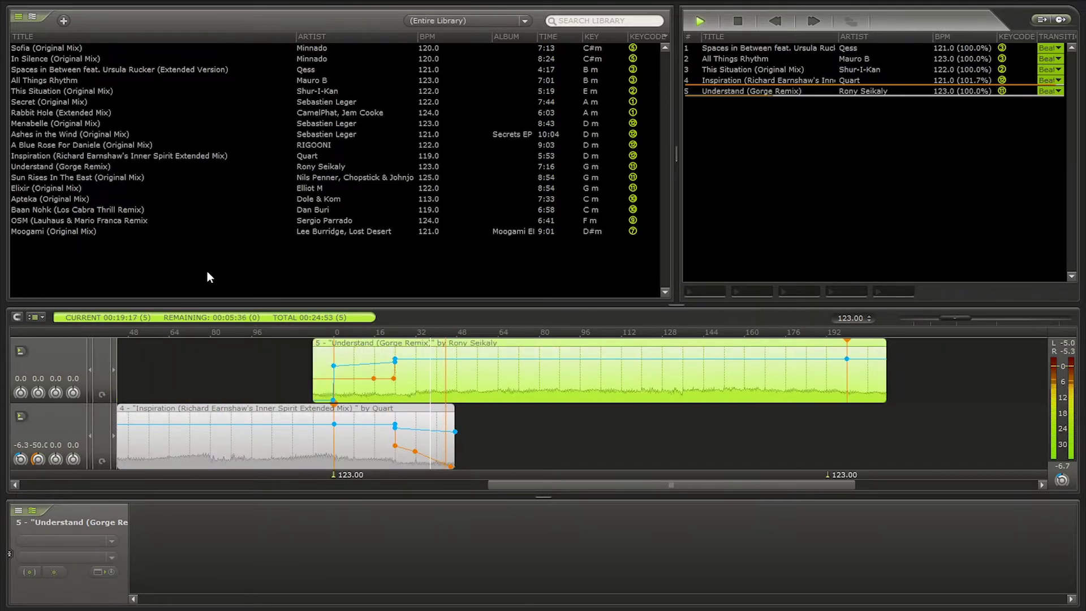
Place Ashes in the Wind (Original Mix) as the sixth track after Understand, replacing A Blue Rose For Daniele, and audition it.
left_click(87, 173)
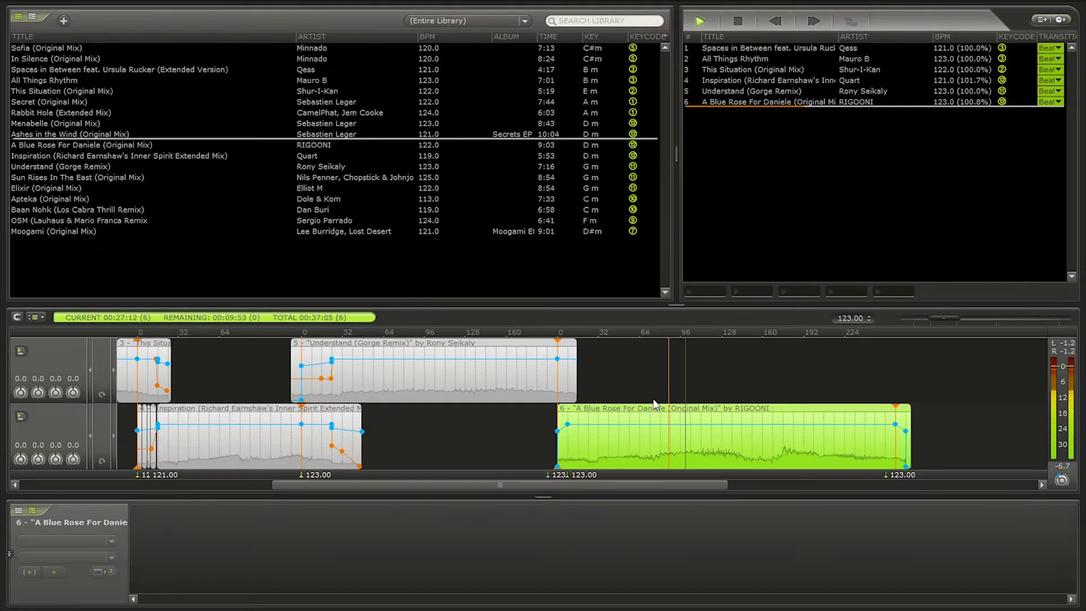
left_click_drag(67, 134, 568, 427)
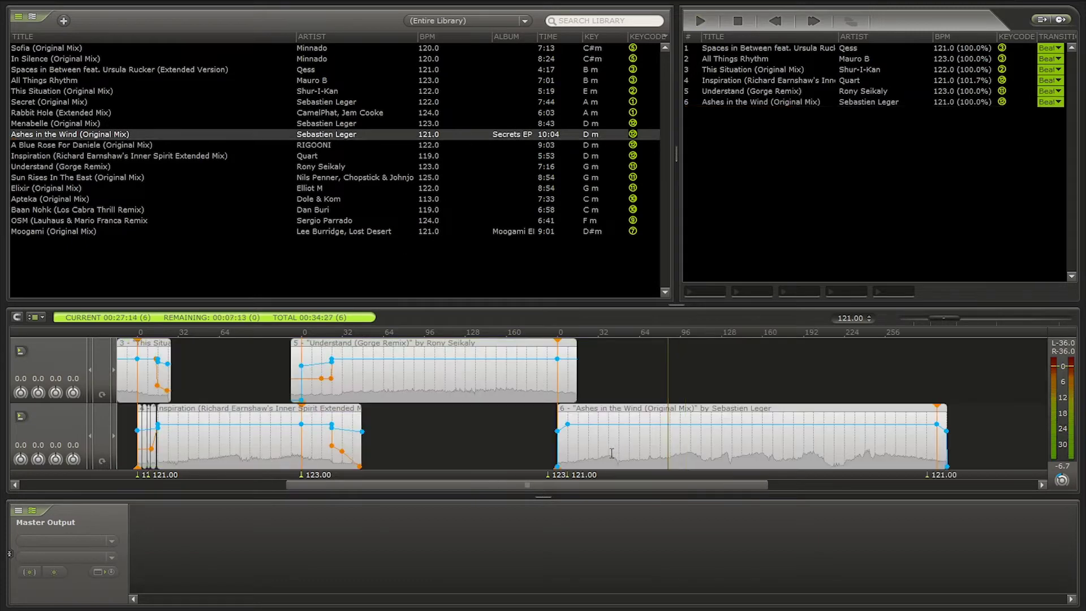
left_click(688, 451)
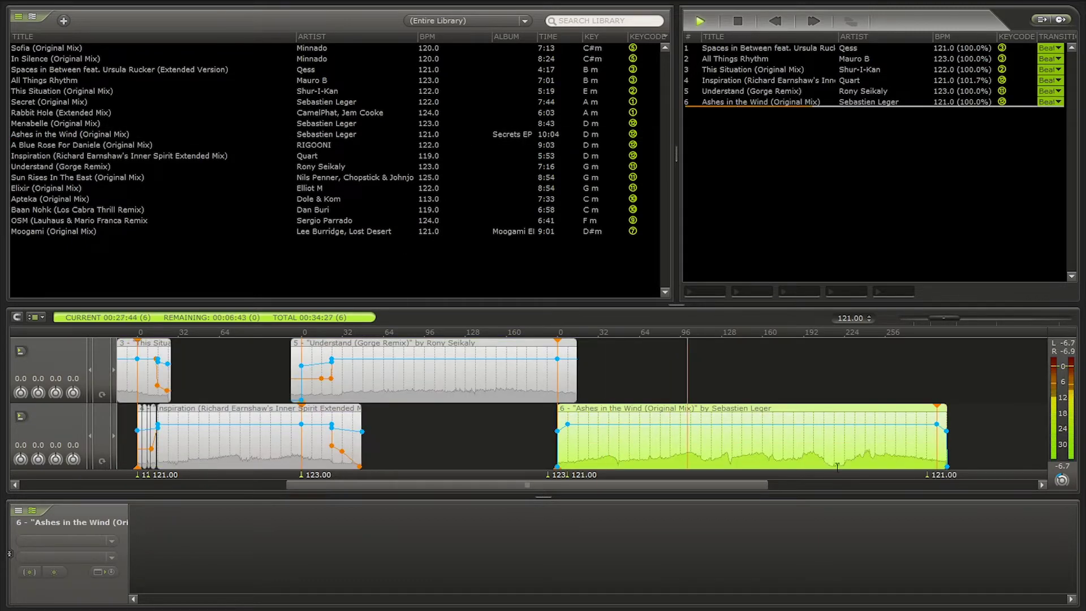
Set the tempo markers near the start and end of the Ashes in the Wind track to 122 BPM.
double_click(586, 475)
type("122")
key("Return")
double_click(945, 477)
type("122")
key("Return")
left_click(707, 452)
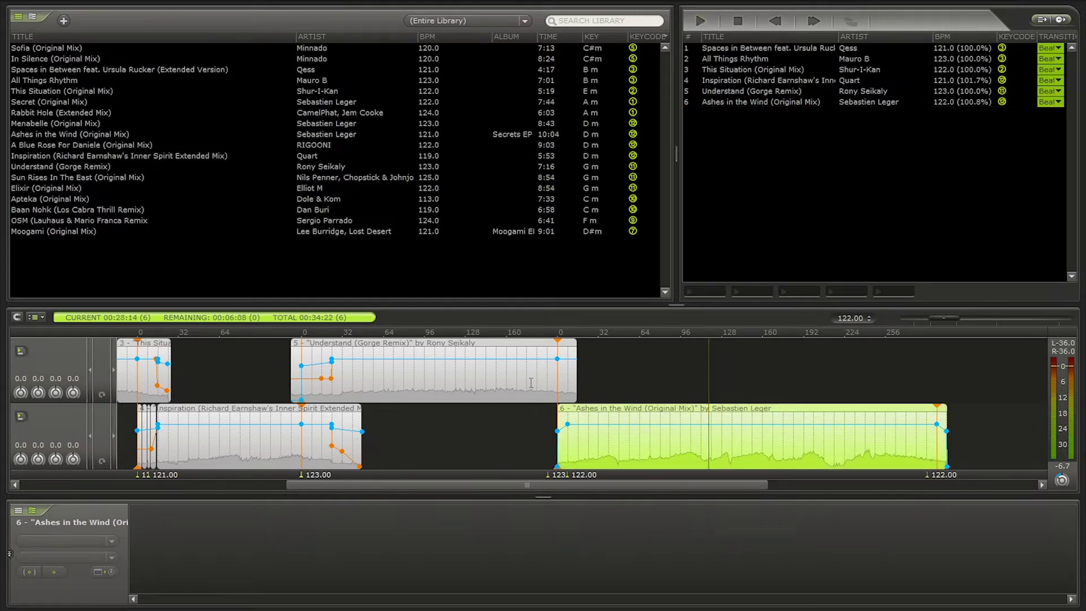
Set the tempo marker just after the start of the Ashes in the Wind track to 123 BPM.
left_click(529, 379)
scroll(545, 378, "up", 3)
left_click(715, 441)
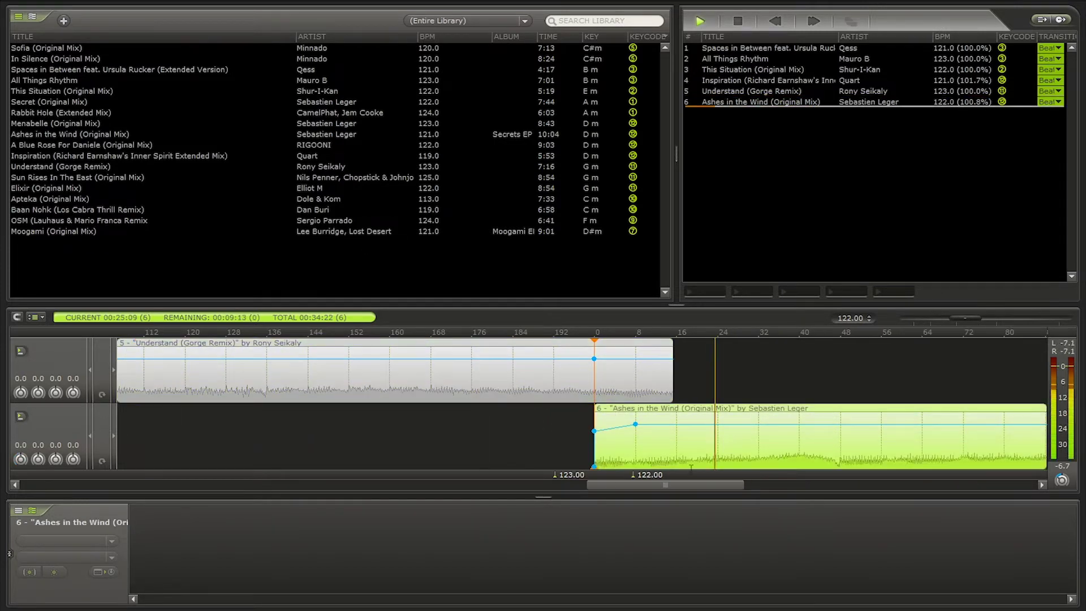
double_click(656, 475)
type("123")
key("Return")
scroll(443, 433, "down", 3)
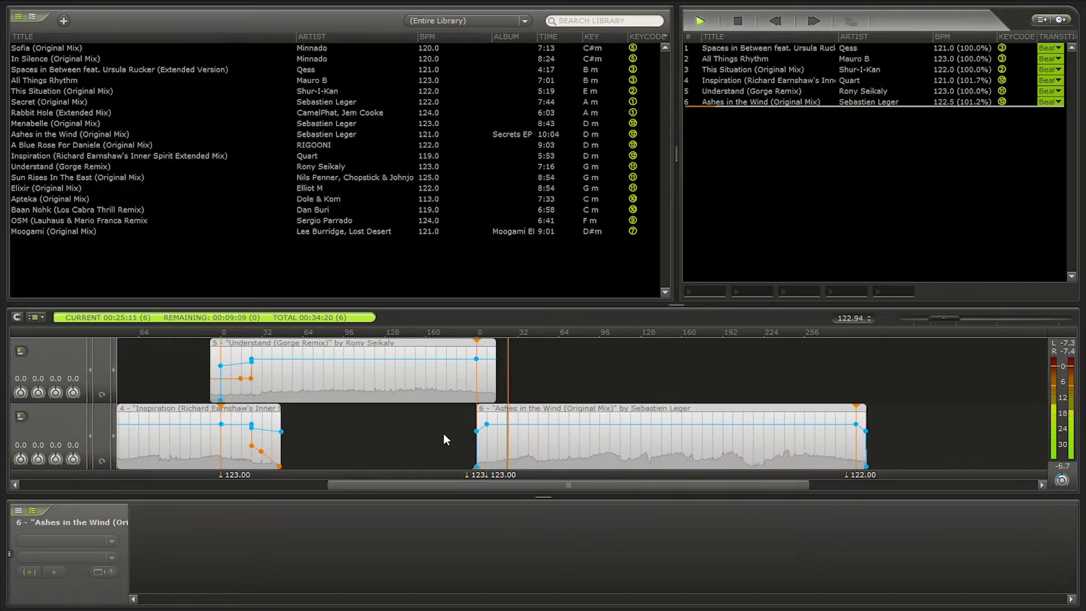
Audition both tracks and start Ashes in the Wind 32 bars earlier, overlapping about the last 47 bars of Understand.
left_click(456, 389)
scroll(471, 382, "up", 3)
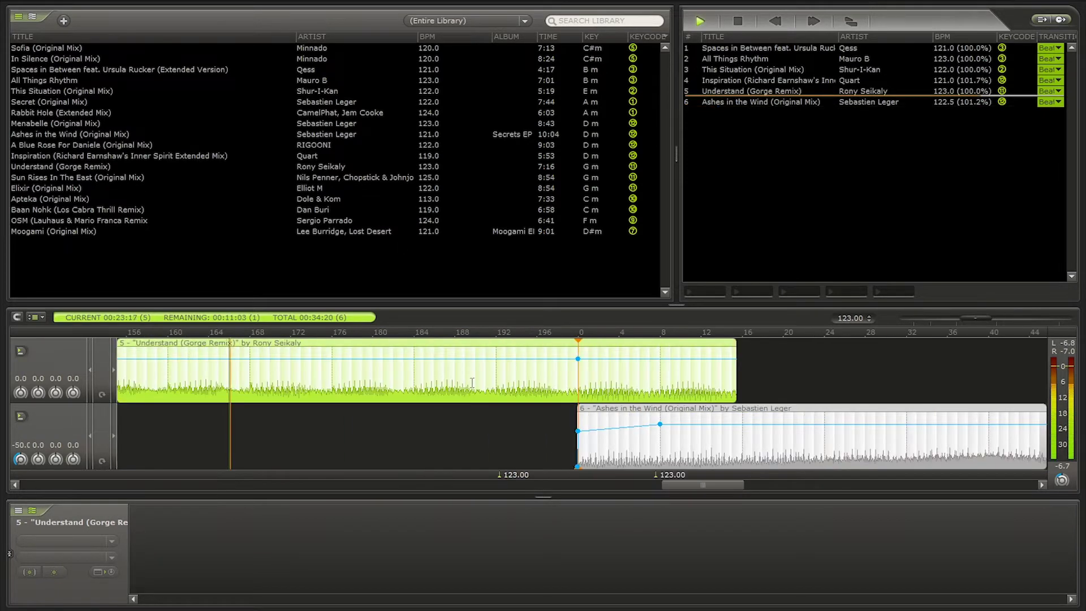
scroll(779, 445, "down", 3)
left_click(831, 445)
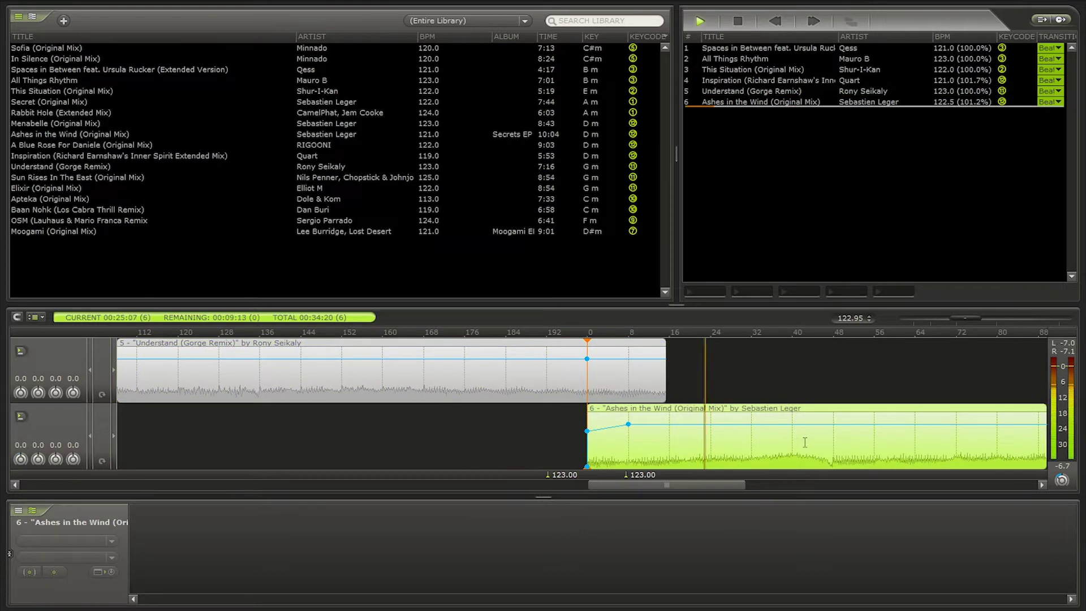
left_click(834, 444)
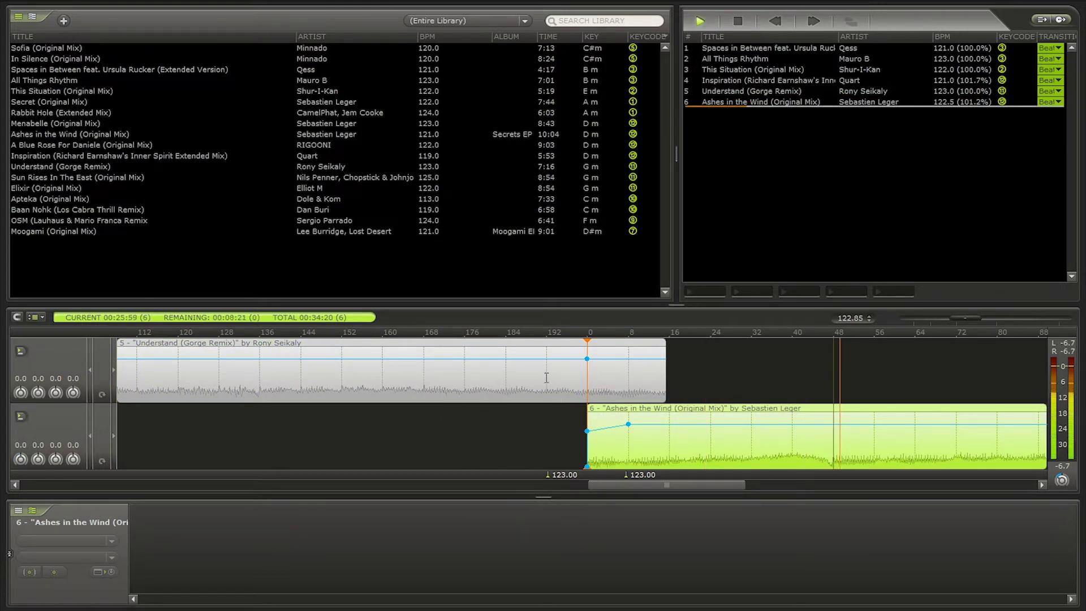
left_click_drag(585, 386, 426, 383)
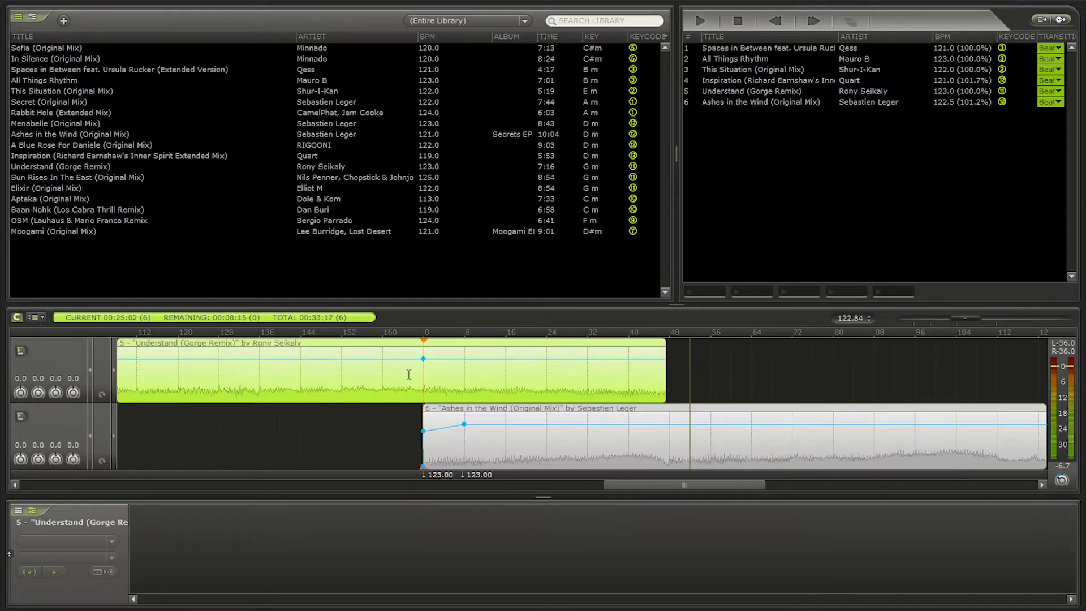
Extend the Ashes in the Wind fade-in to about bar 40 at 0 dB and add a bass marker near bar 28 at about -18 dB.
mouse_move(463, 423)
left_mouse_down()
mouse_move(627, 423)
mouse_move(569, 441)
left_mouse_up()
right_click(567, 446)
left_click(622, 303)
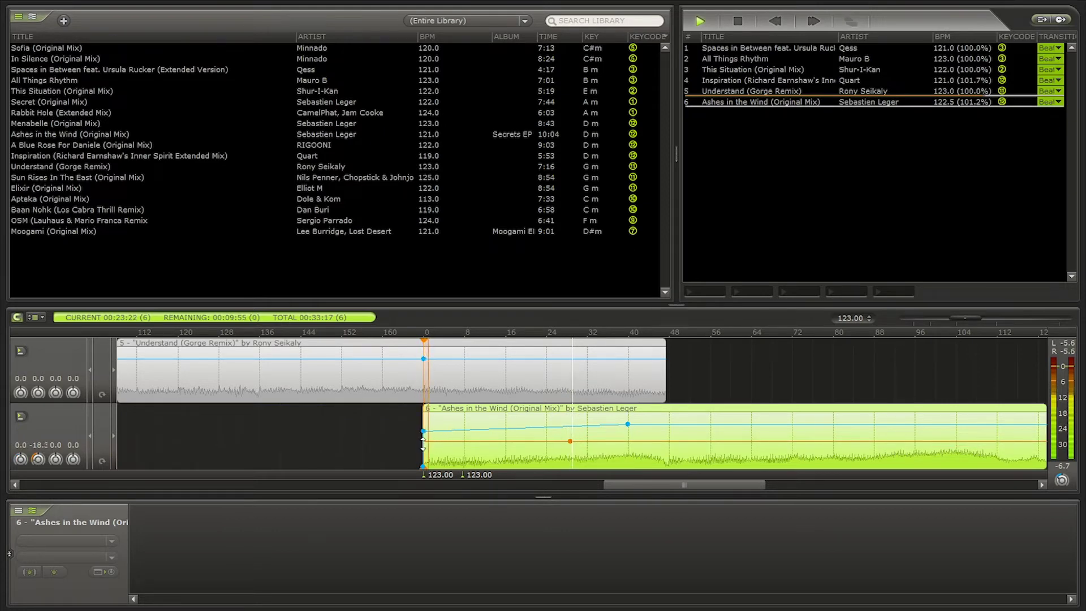
scroll(443, 444, "up", 3)
scroll(384, 437, "down", 4)
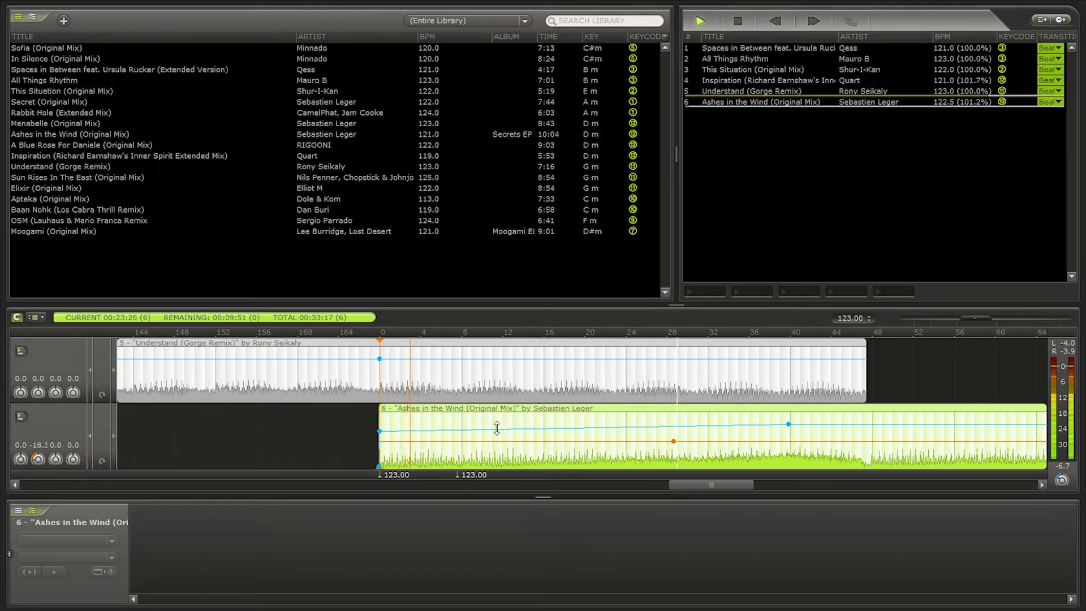
scroll(497, 428, "down", 2)
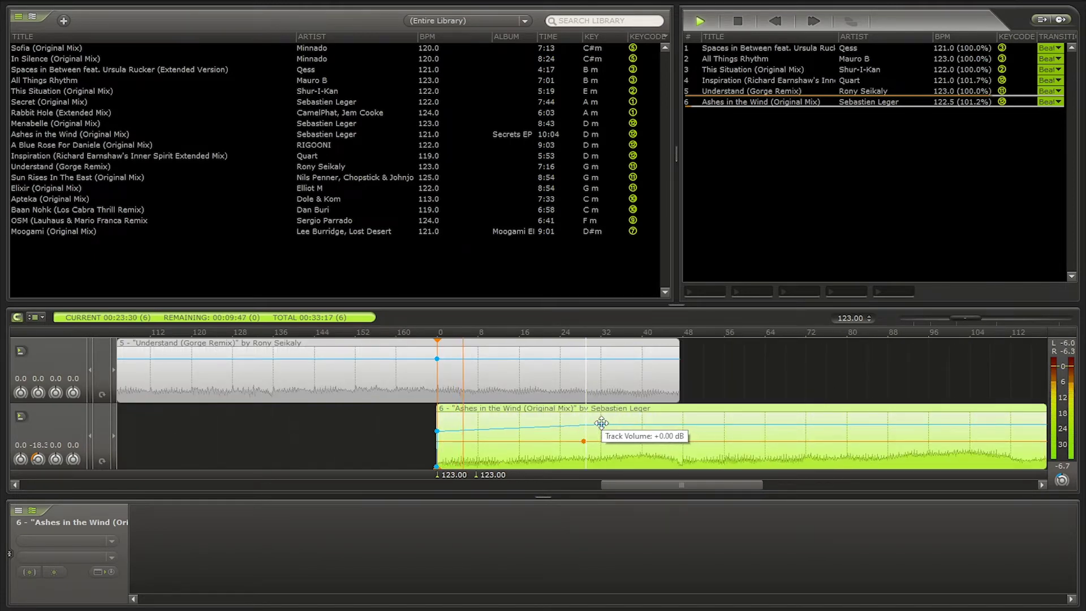
scroll(604, 427, "up", 4)
scroll(604, 430, "down", 2)
left_click_drag(600, 424, 679, 424)
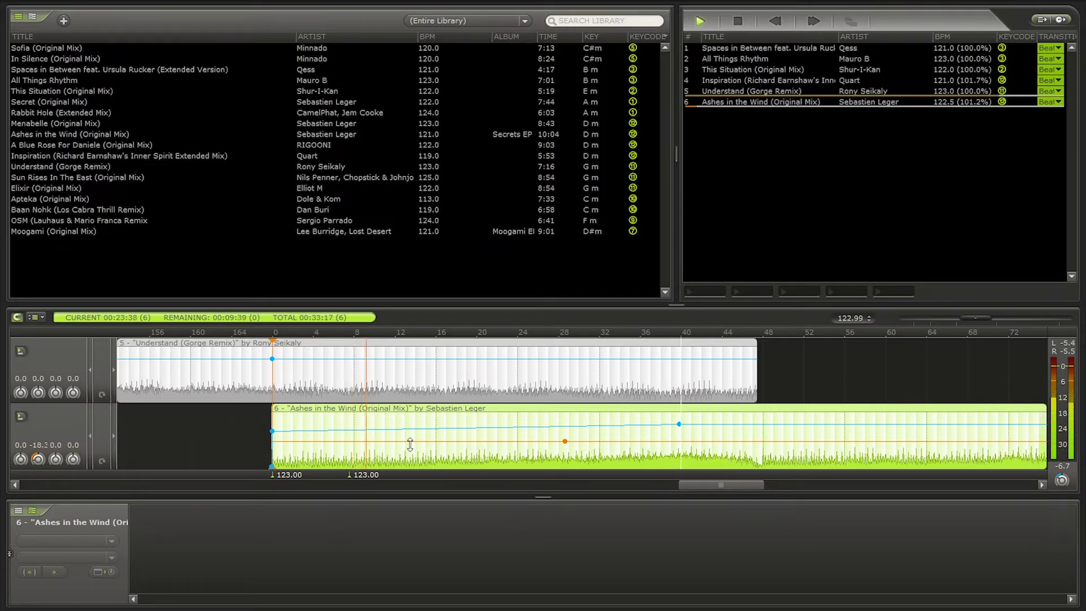
Add bass markers to Ashes in the Wind near bars 37 and 45, raising the last one to 0.00 dB.
scroll(390, 434, "down", 1)
scroll(472, 439, "up", 2)
scroll(654, 386, "up", 3)
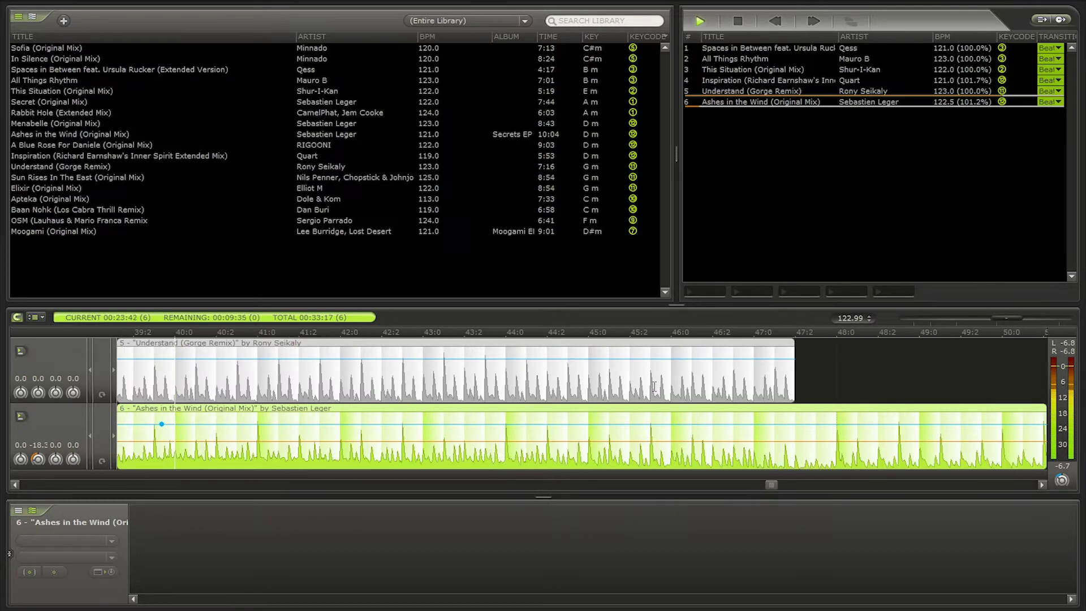
scroll(648, 385, "down", 3)
scroll(610, 387, "down", 1)
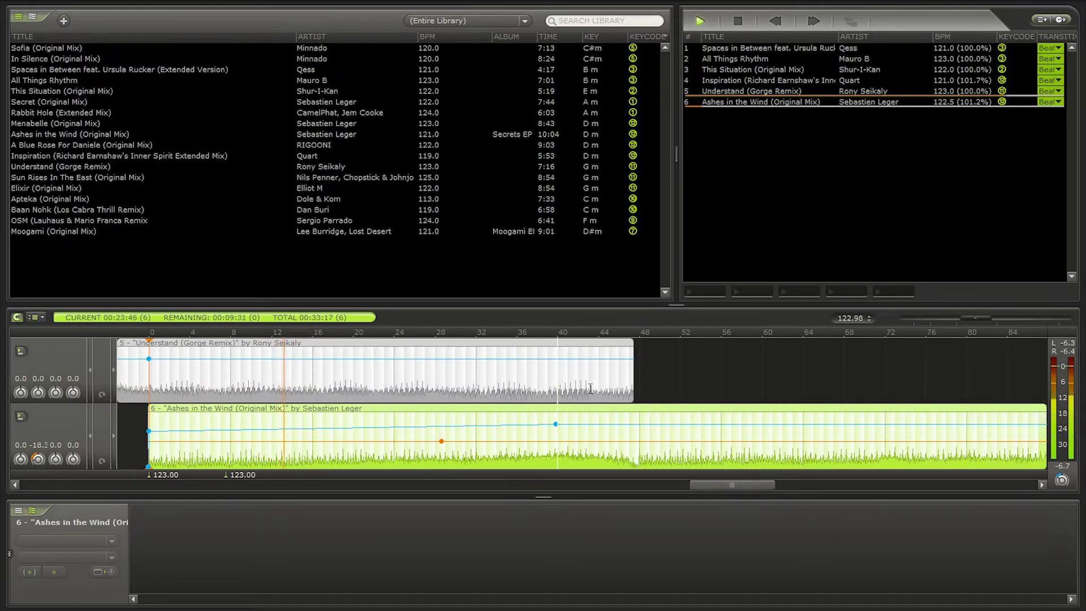
scroll(527, 445, "up", 3)
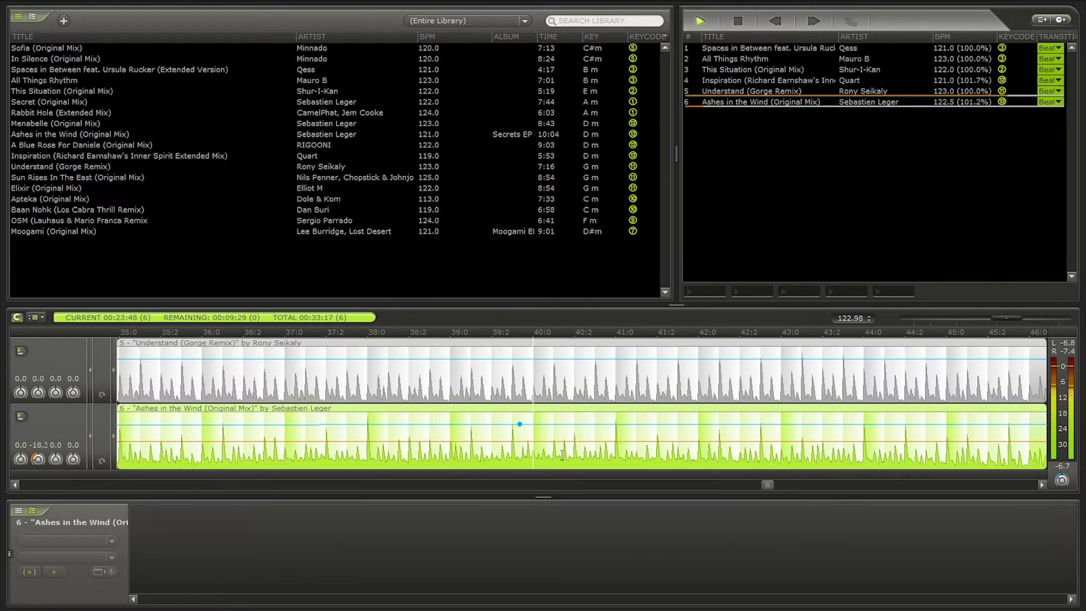
scroll(528, 445, "down", 3)
scroll(464, 452, "down", 1)
scroll(570, 451, "up", 1)
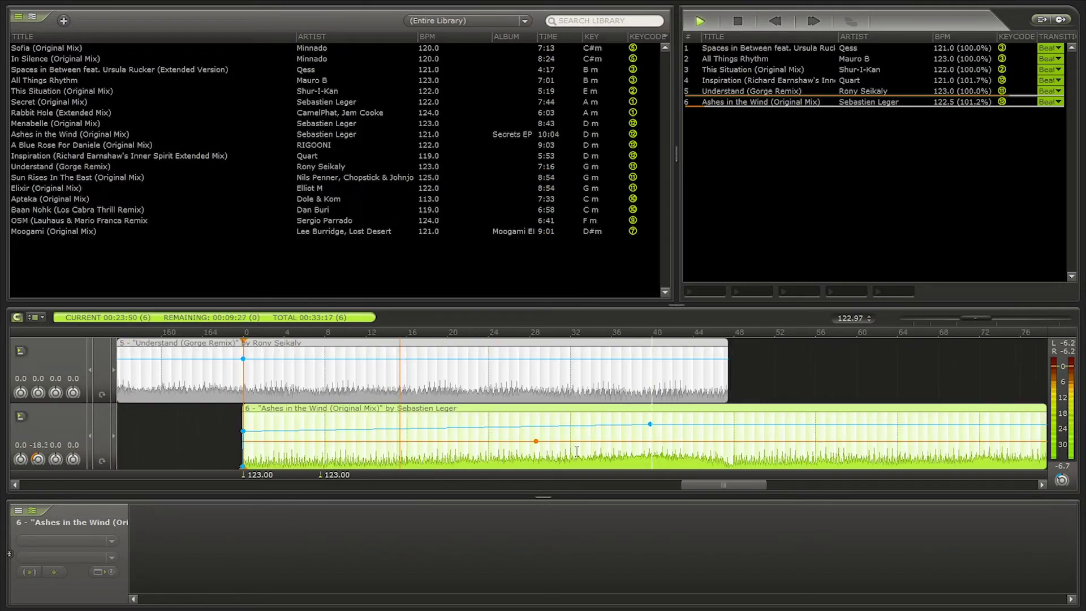
right_click(620, 445)
left_click(667, 305)
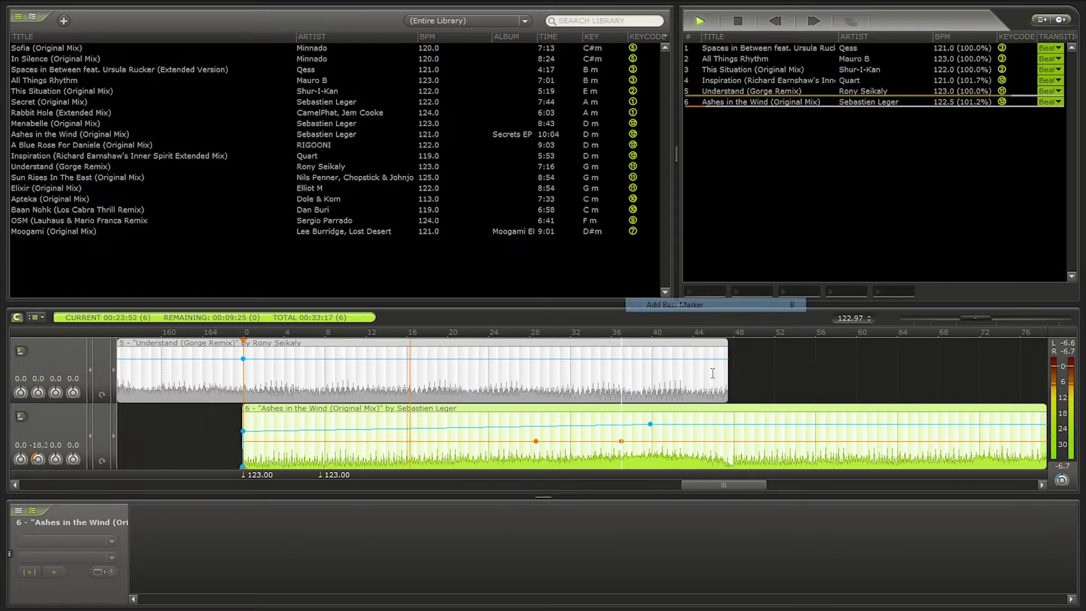
right_click(716, 439)
left_click(764, 320)
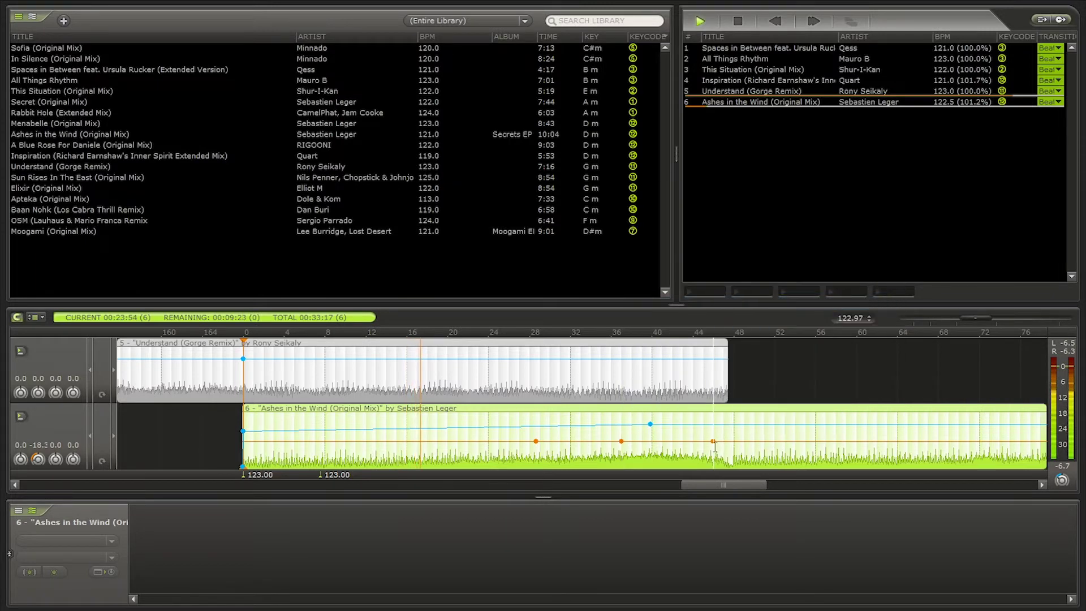
left_click_drag(713, 441, 709, 424)
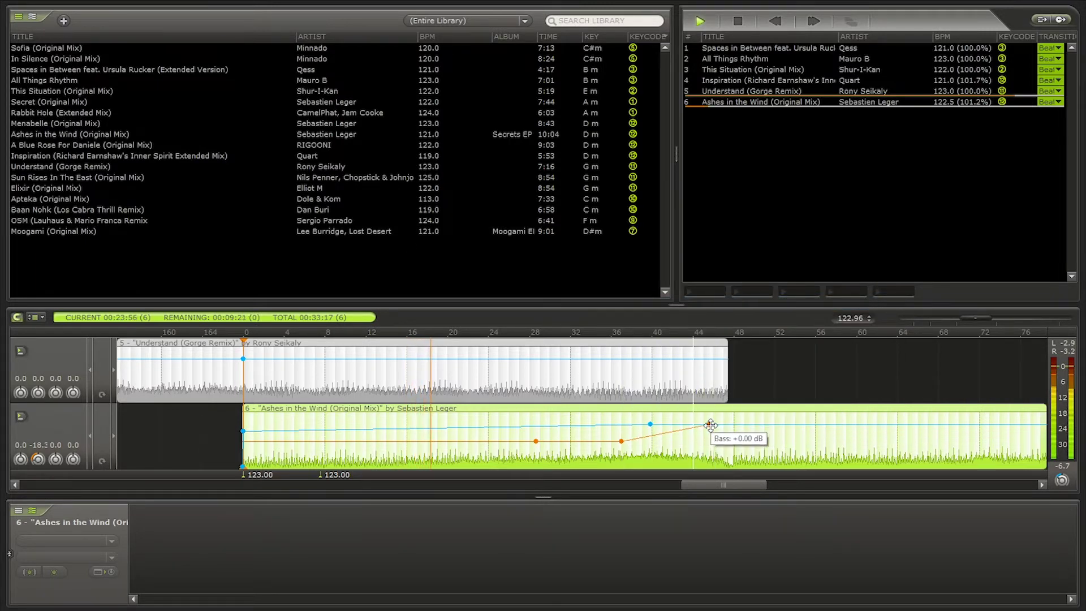
Add a volume marker at bar 40 of Ashes in the Wind and lower the one just before it to about -1.6 dB.
scroll(446, 446, "up", 8)
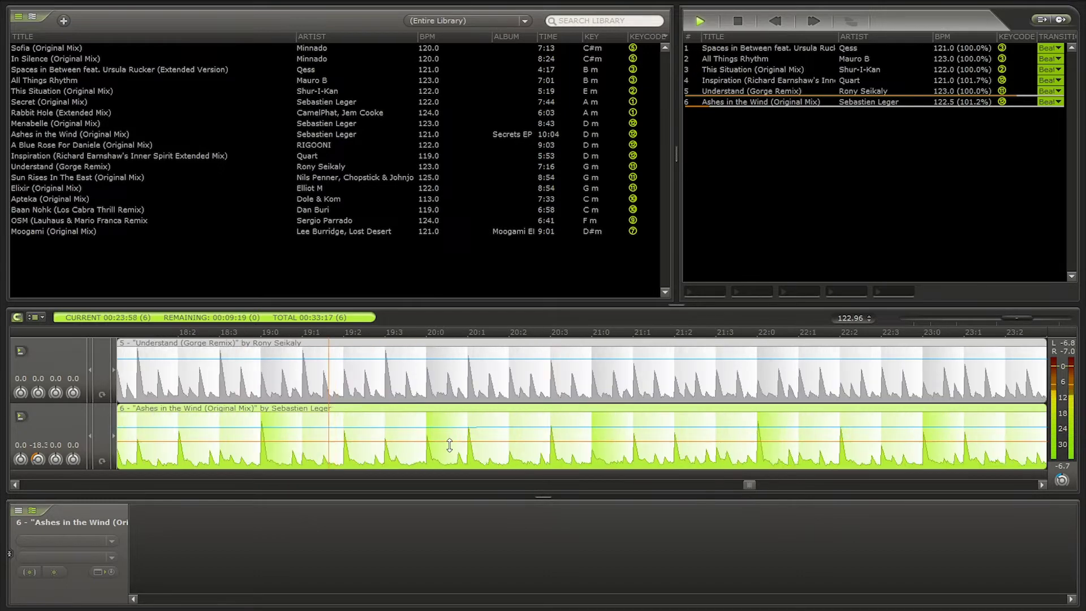
scroll(421, 443, "down", 5)
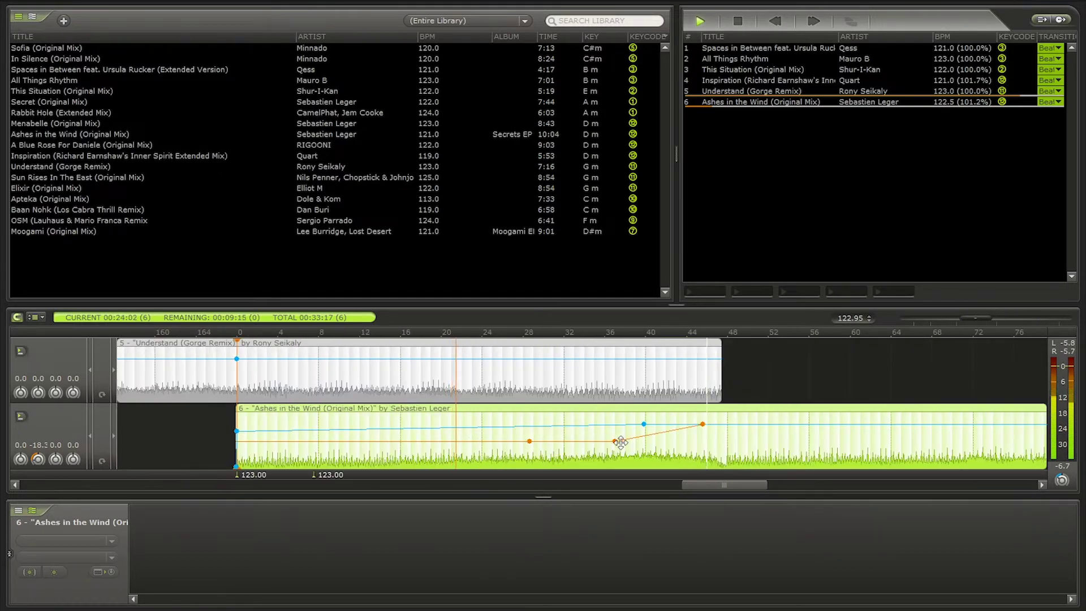
scroll(643, 434, "up", 3)
right_click(676, 423)
left_click(712, 243)
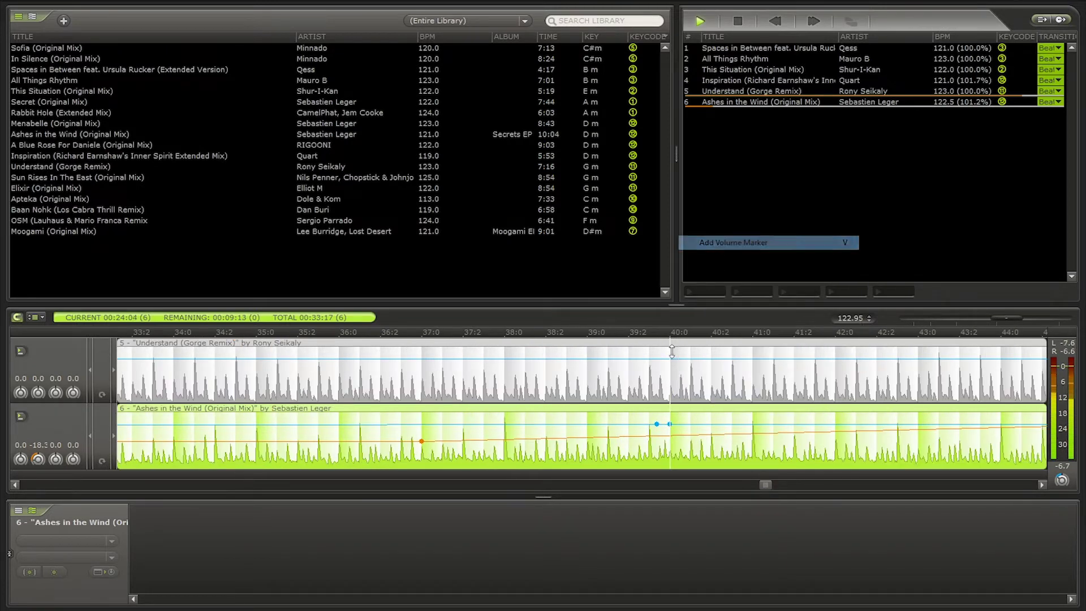
left_click_drag(657, 424, 658, 427)
left_click(656, 427)
scroll(492, 448, "down", 3)
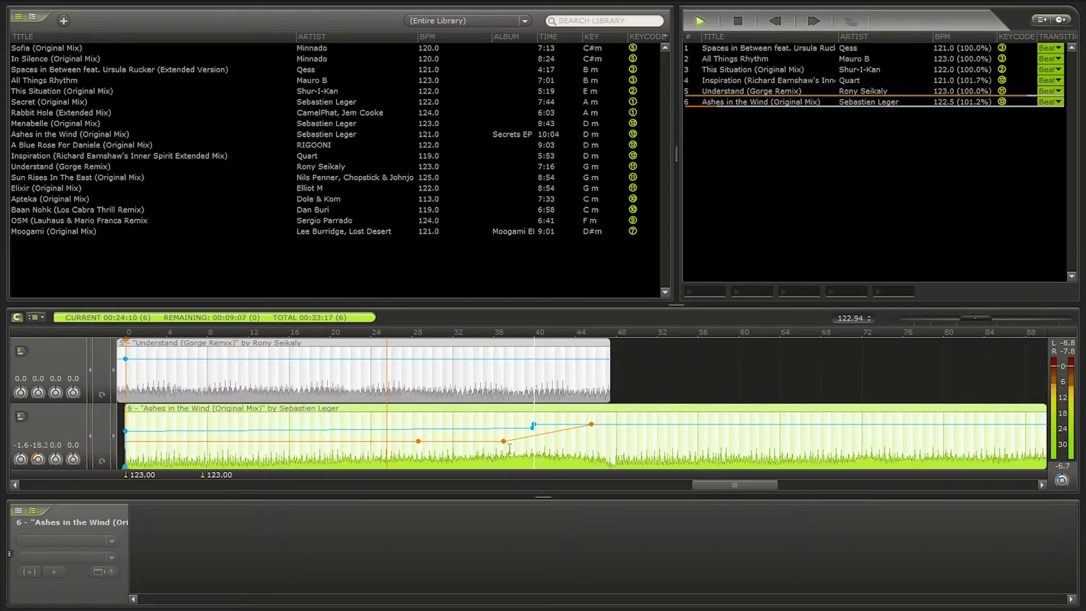
Turn off snapping, split Ashes in the Wind at bar 16 and nudge the following segment slightly later to match Understand's beat.
scroll(292, 452, "up", 3)
scroll(293, 452, "up", 5)
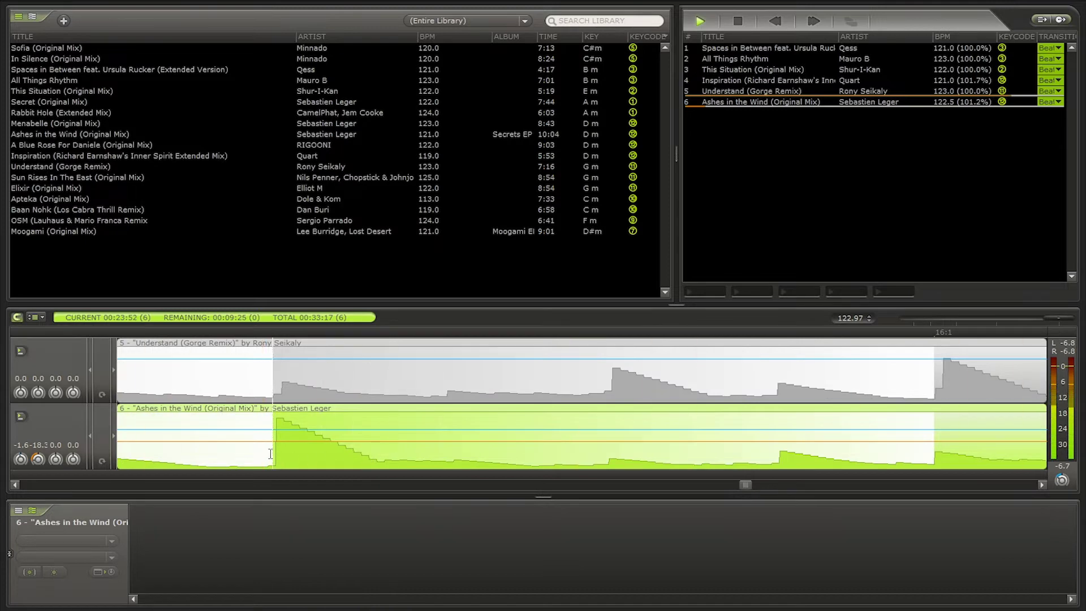
left_click(16, 316)
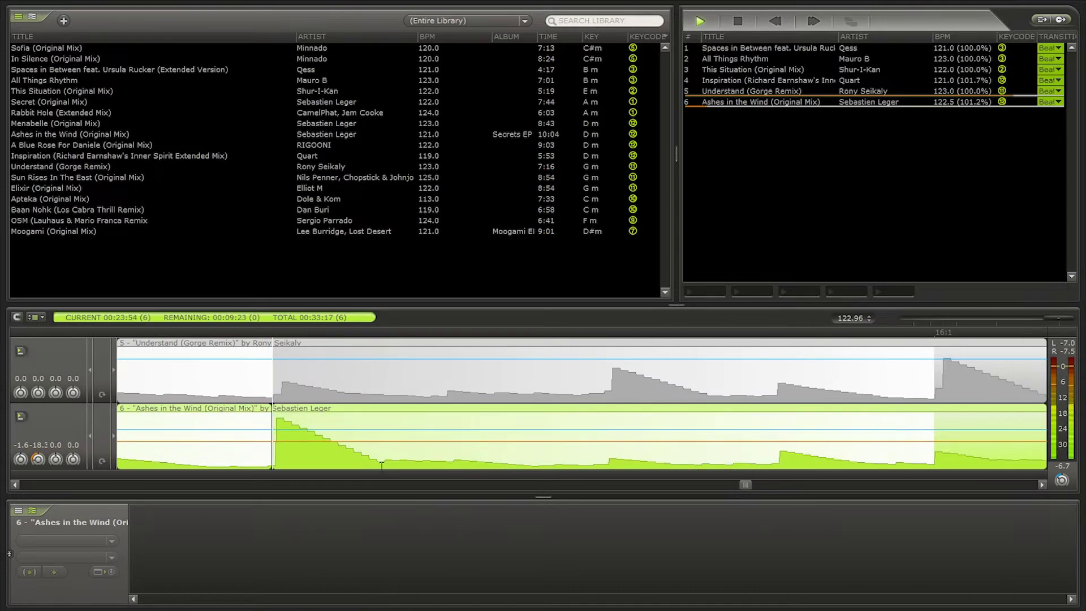
left_click_drag(297, 405, 294, 406)
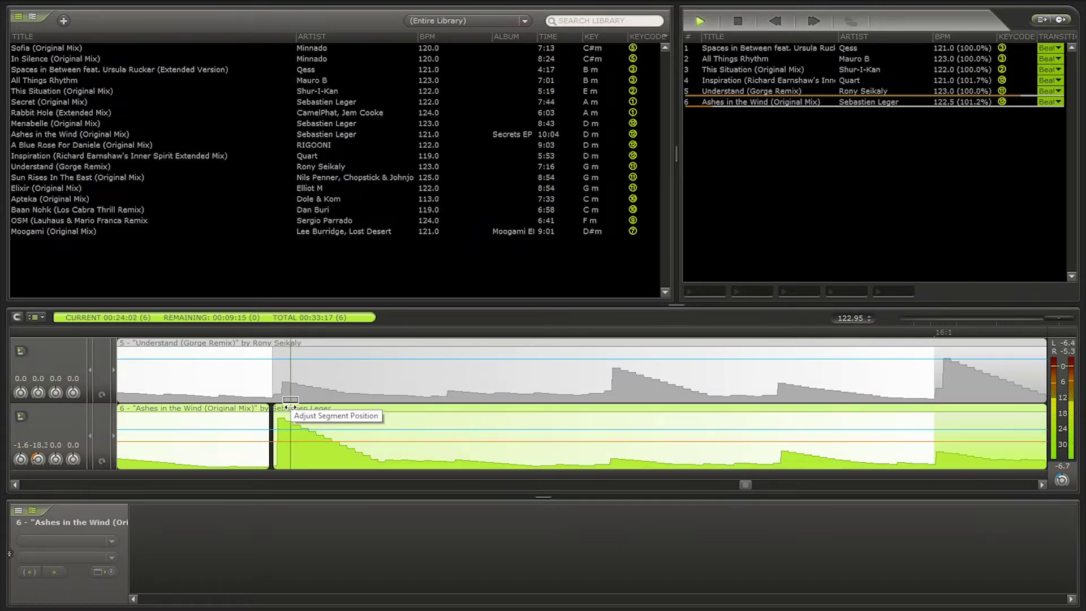
Move the first Ashes in the Wind bass marker down to near bar 24, then split the track at bar 24 and align the segment.
scroll(348, 424, "down", 5)
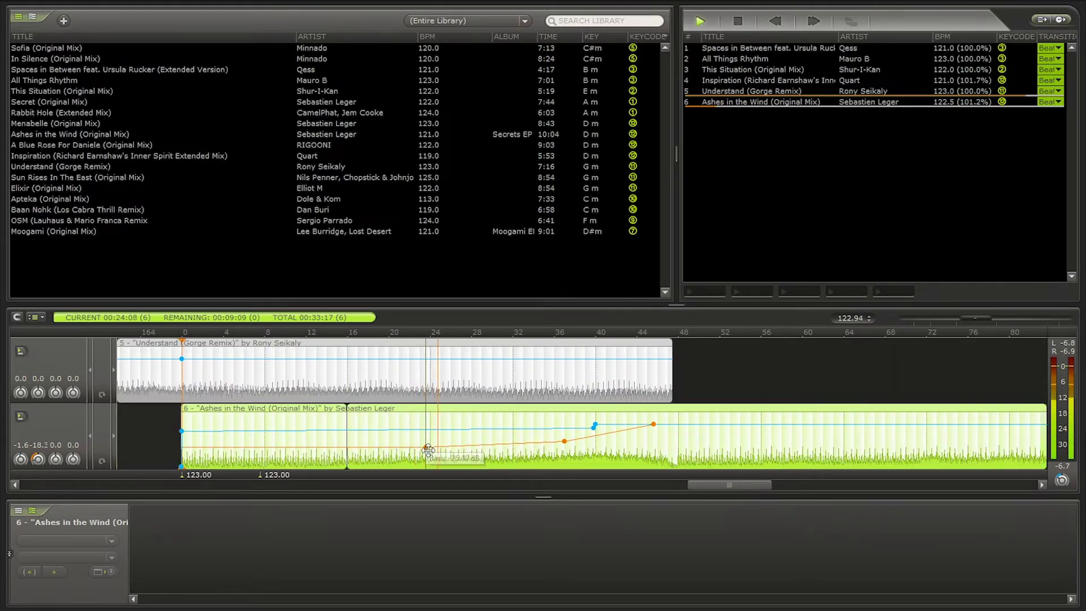
scroll(472, 452, "up", 5)
scroll(474, 458, "up", 3)
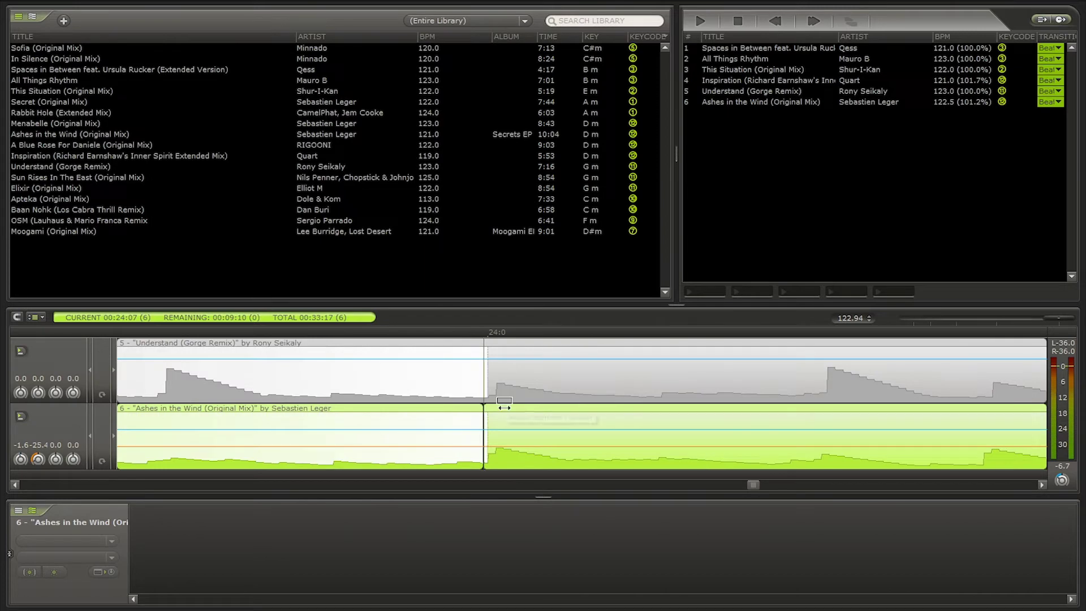
key("space")
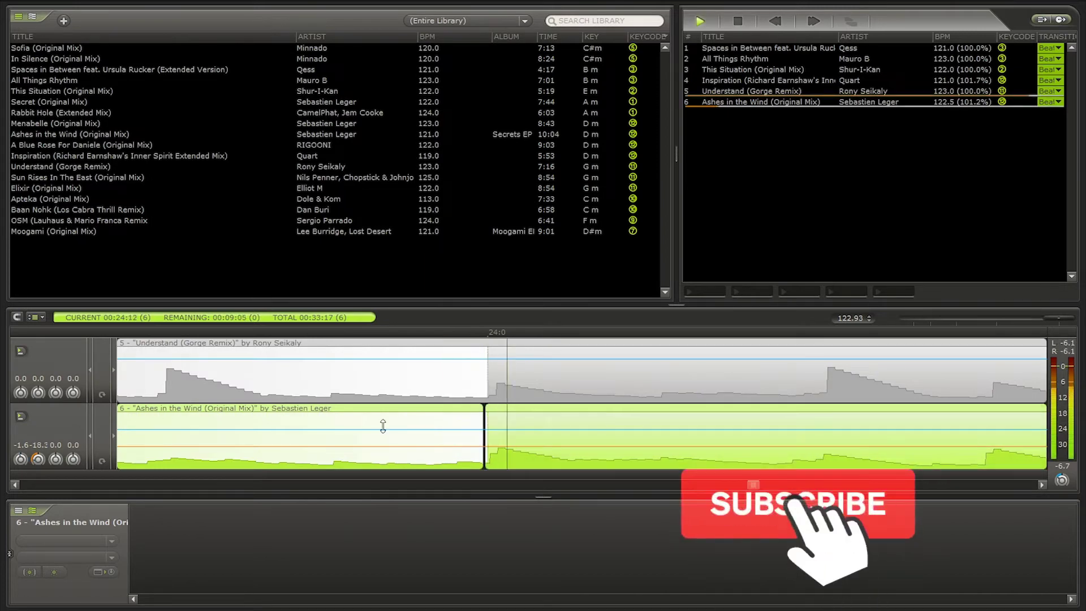
Split Ashes in the Wind at bar 28 and align the new segment's beat with Understand.
scroll(382, 426, "down", 6)
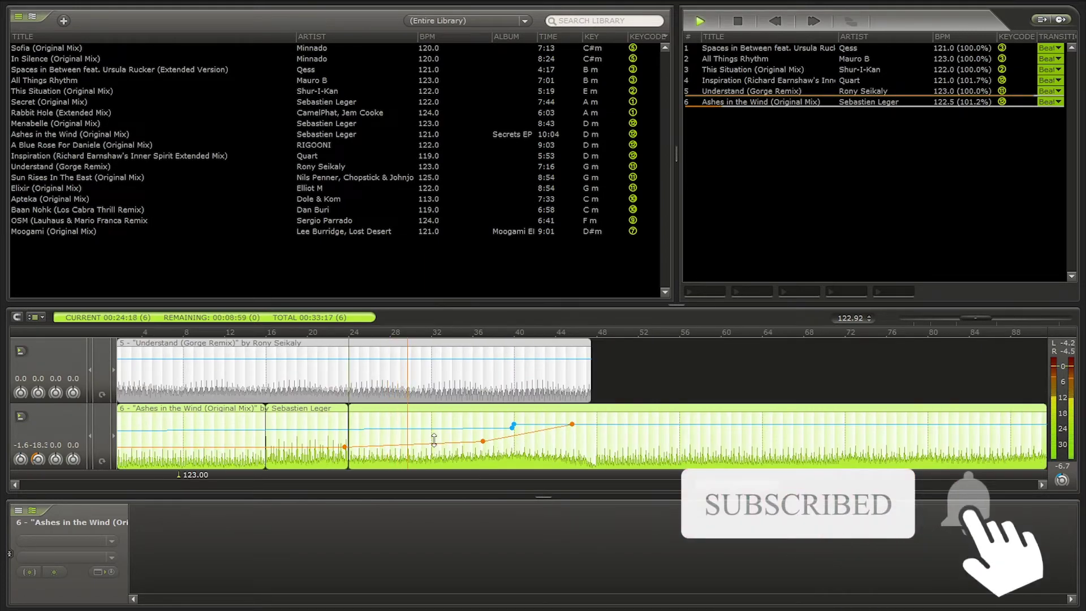
scroll(408, 456, "up", 5)
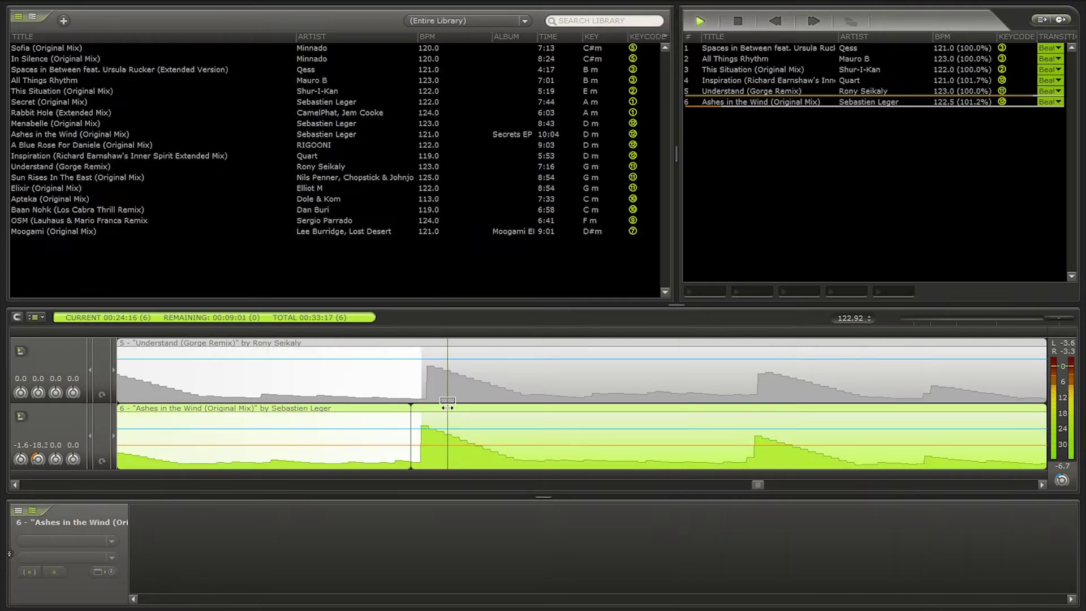
scroll(445, 454, "down", 3)
scroll(445, 454, "down", 3)
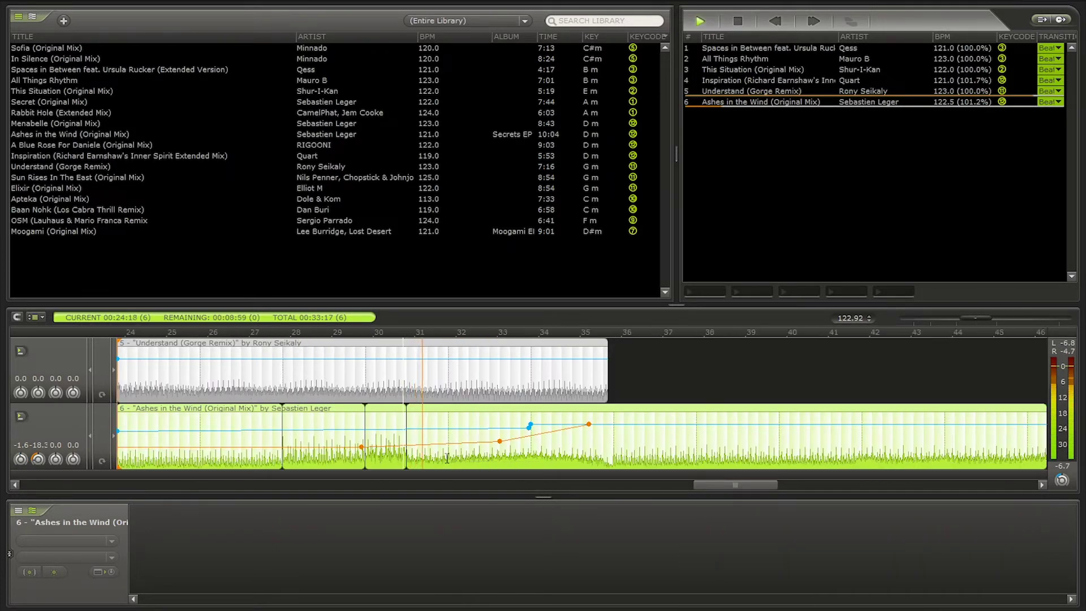
Split Ashes in the Wind at about 30:2 and 32:0 and align the new segments with Understand's beat.
scroll(582, 423, "up", 3)
scroll(416, 456, "up", 5)
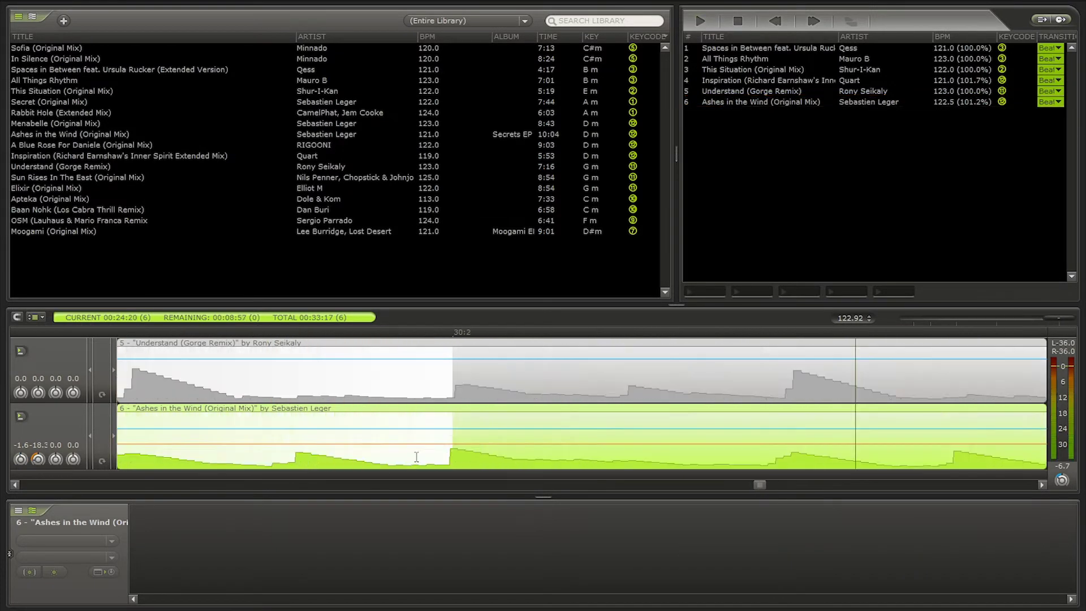
scroll(463, 413, "down", 3)
scroll(485, 406, "up", 3)
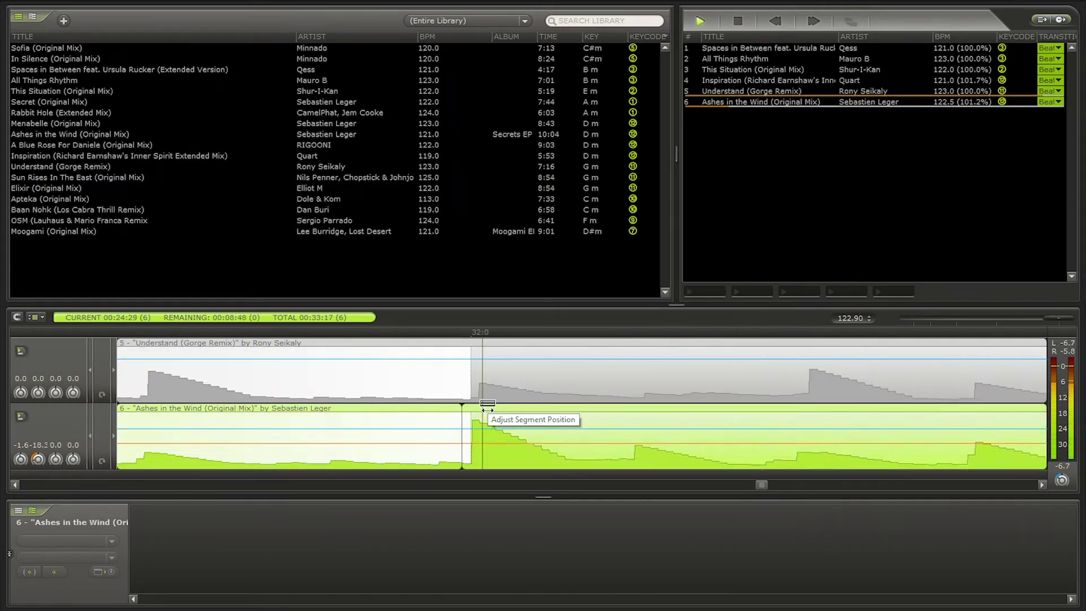
Move the last bass marker of Ashes in the Wind back to about bar 40, keeping it at full bass.
scroll(475, 453, "down", 2)
scroll(475, 454, "down", 3)
scroll(470, 452, "up", 2)
scroll(467, 451, "down", 3)
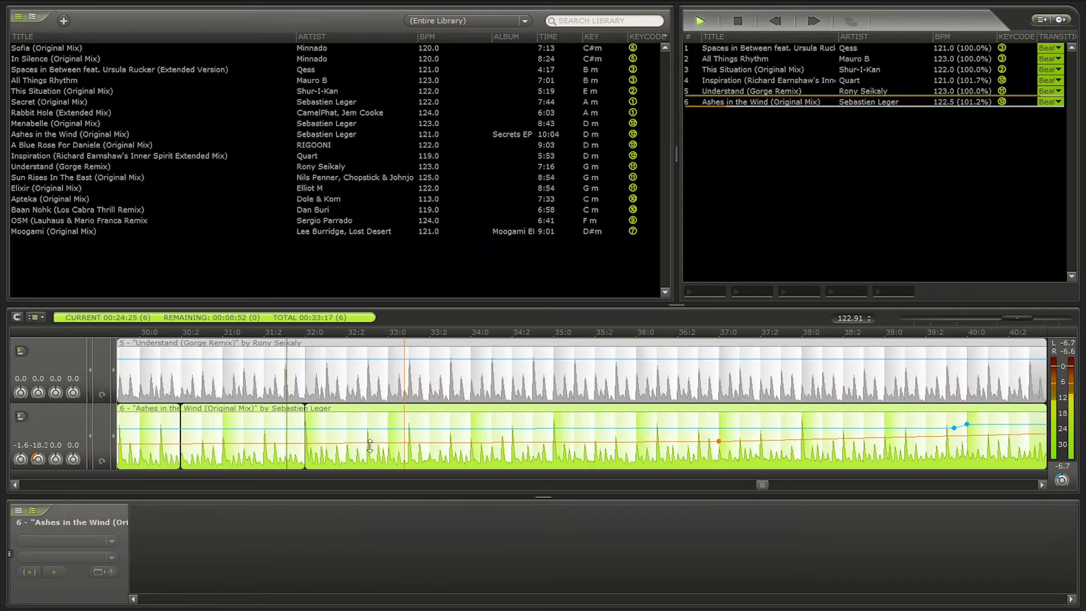
scroll(465, 452, "down", 2)
left_click_drag(671, 424, 561, 426)
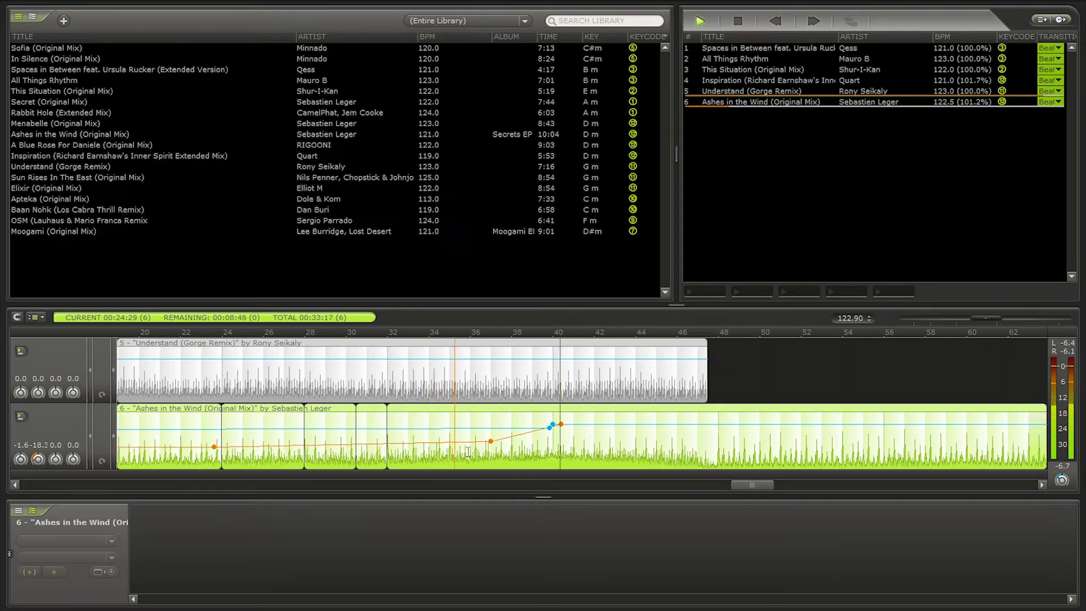
scroll(474, 454, "up", 4)
scroll(433, 443, "down", 4)
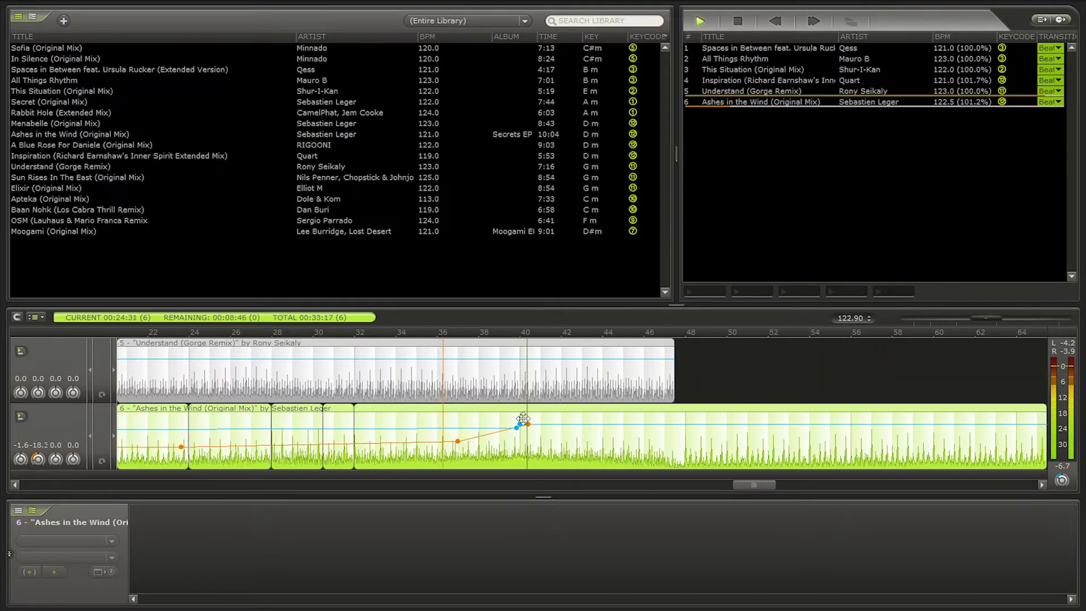
Add two bass markers to Understand from about bar 38, placing the second at the track's end at about -28.7 dB.
right_click(473, 359)
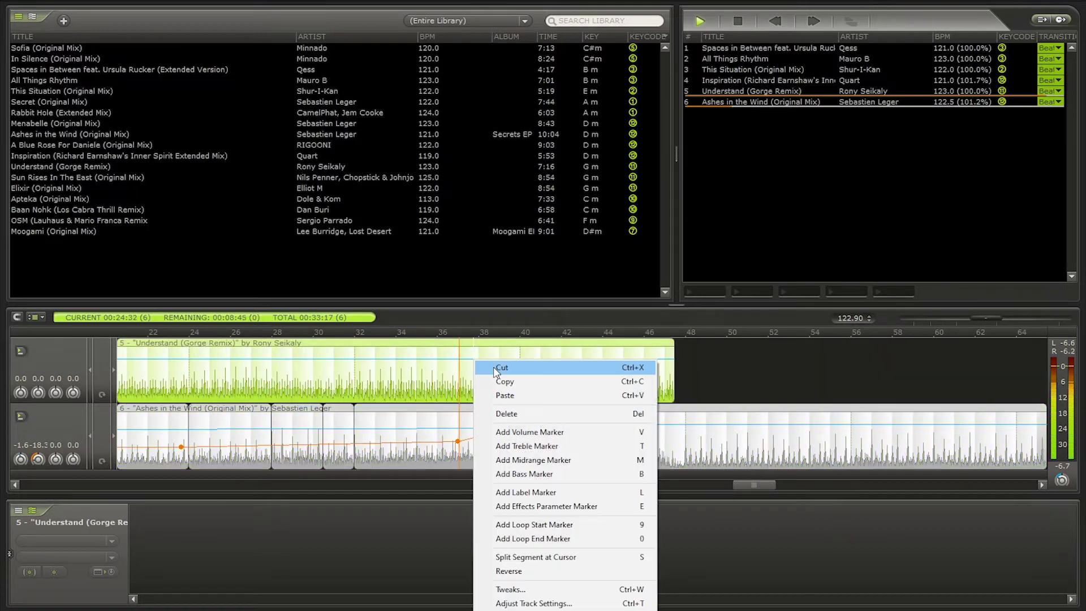
left_click(538, 475)
right_click(596, 359)
left_click(663, 475)
mouse_move(596, 358)
left_mouse_down()
mouse_move(675, 370)
mouse_move(675, 382)
left_mouse_up()
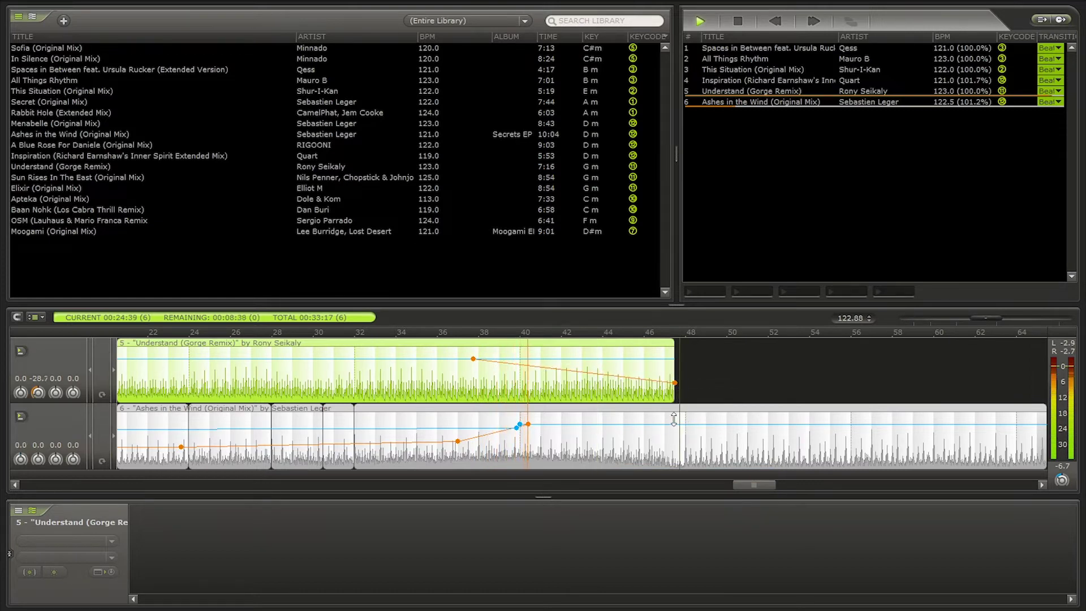
Move Understand's first bass marker to about bar 38 and add two volume markers fading the track from about bar 39 to -4.9 dB at its end.
left_click_drag(473, 358, 545, 394)
left_click_drag(519, 359, 480, 357)
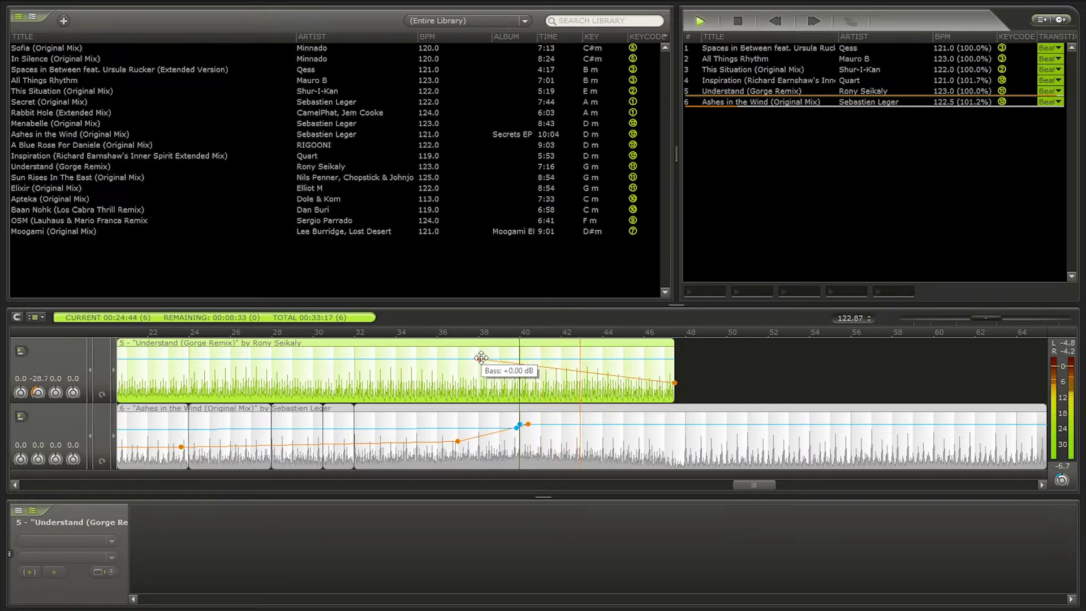
right_click(513, 359)
left_click(565, 427)
right_click(621, 370)
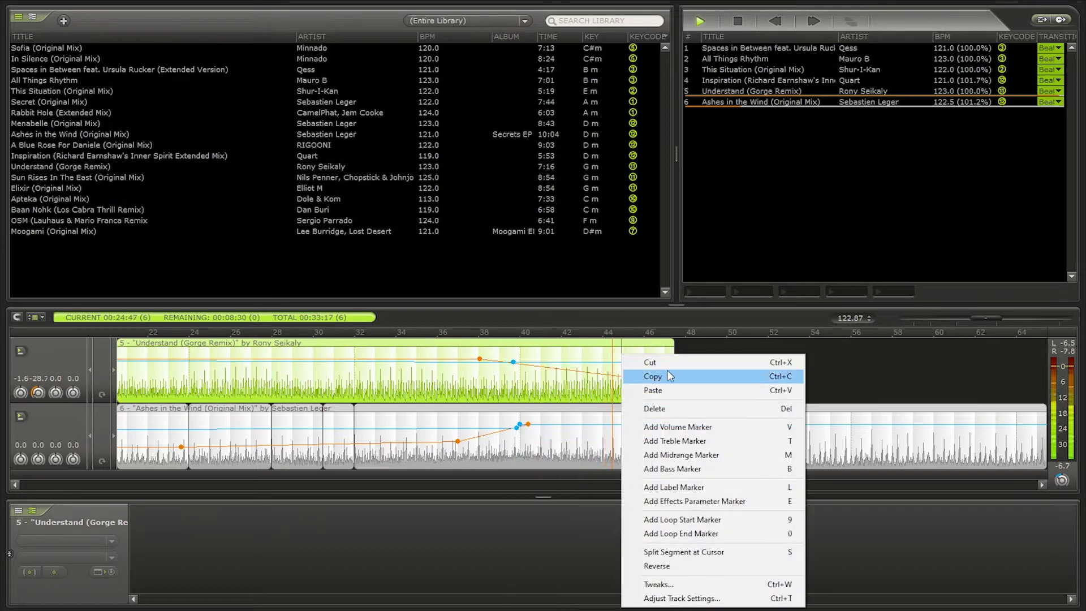
left_click(673, 427)
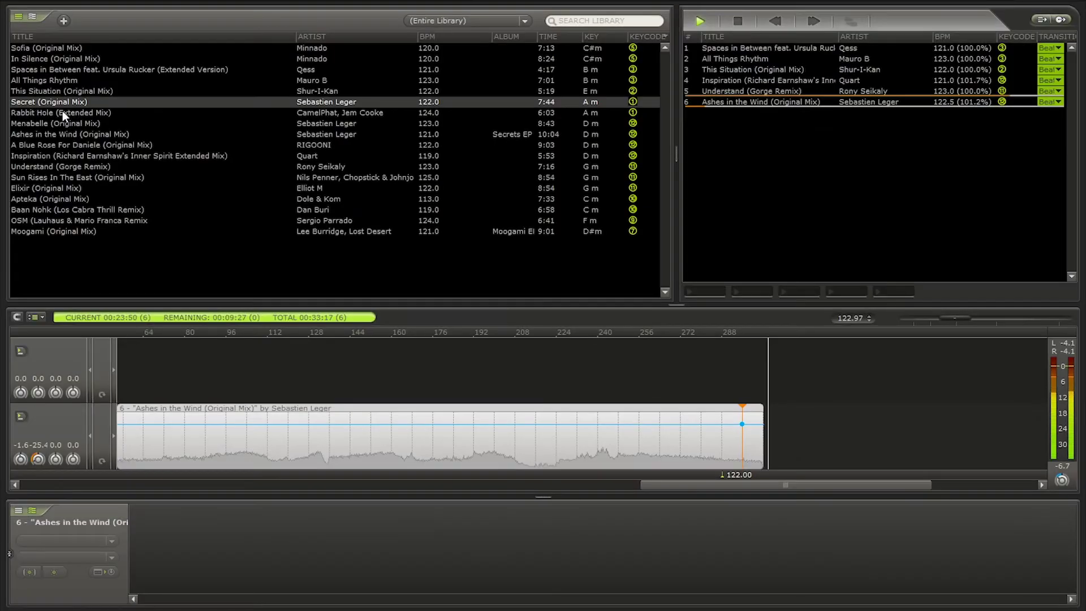
Add Secret (Original Mix) from the library to the timeline as track 7, overlapping the end of Ashes in the Wind.
left_click_drag(72, 124, 714, 387)
left_click(787, 388)
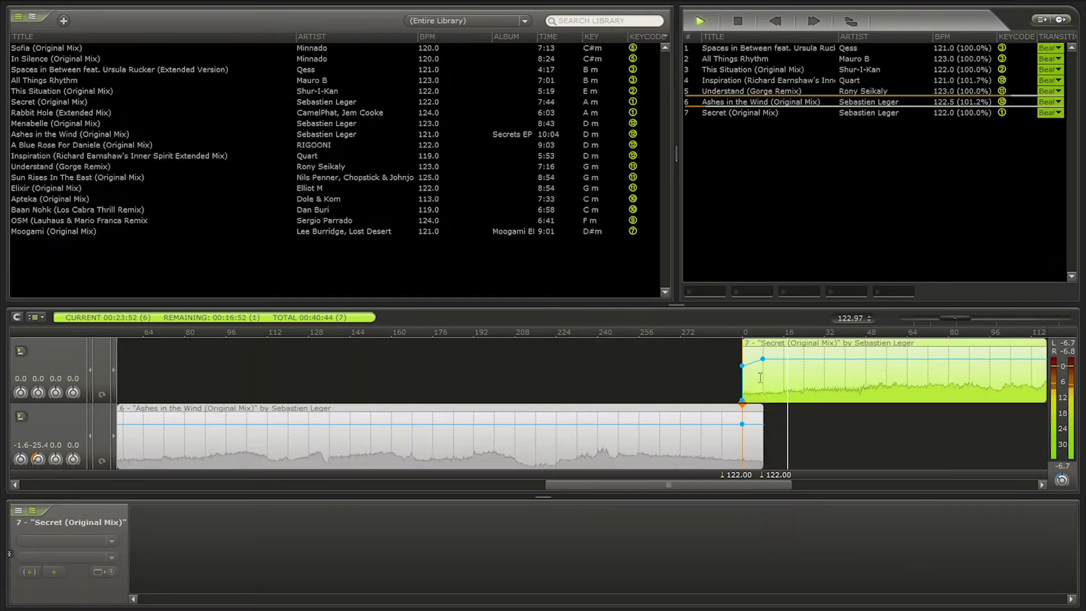
scroll(763, 367, "down", 3)
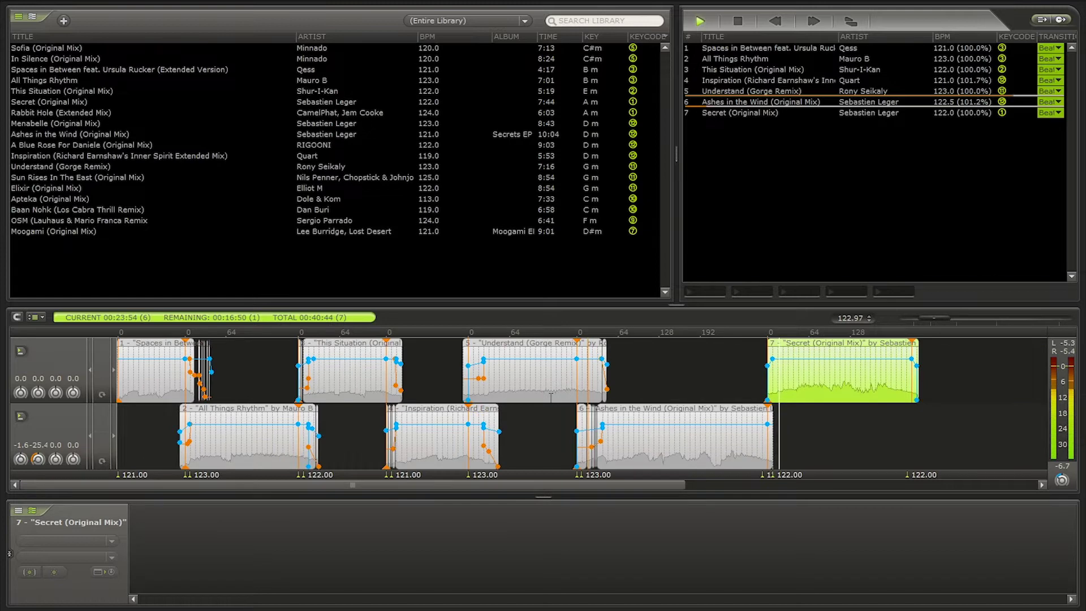
Adjust the position of the Ashes in the Wind segment around bars 18 to 19 so its beats line up with Understand.
scroll(550, 397, "up", 5)
scroll(631, 405, "up", 5)
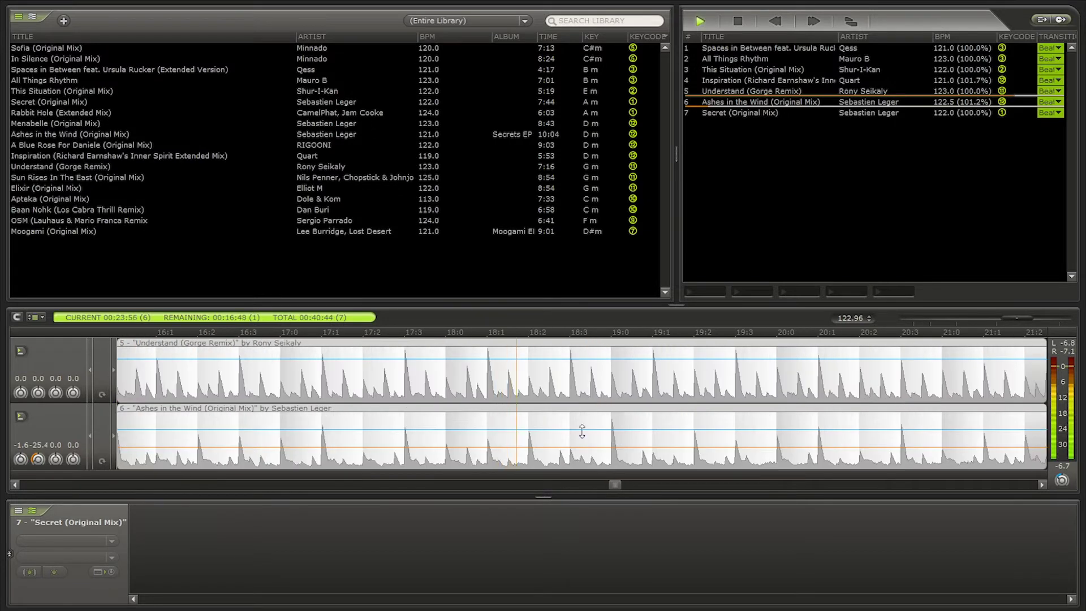
left_click_drag(370, 405, 381, 407)
left_click(372, 409)
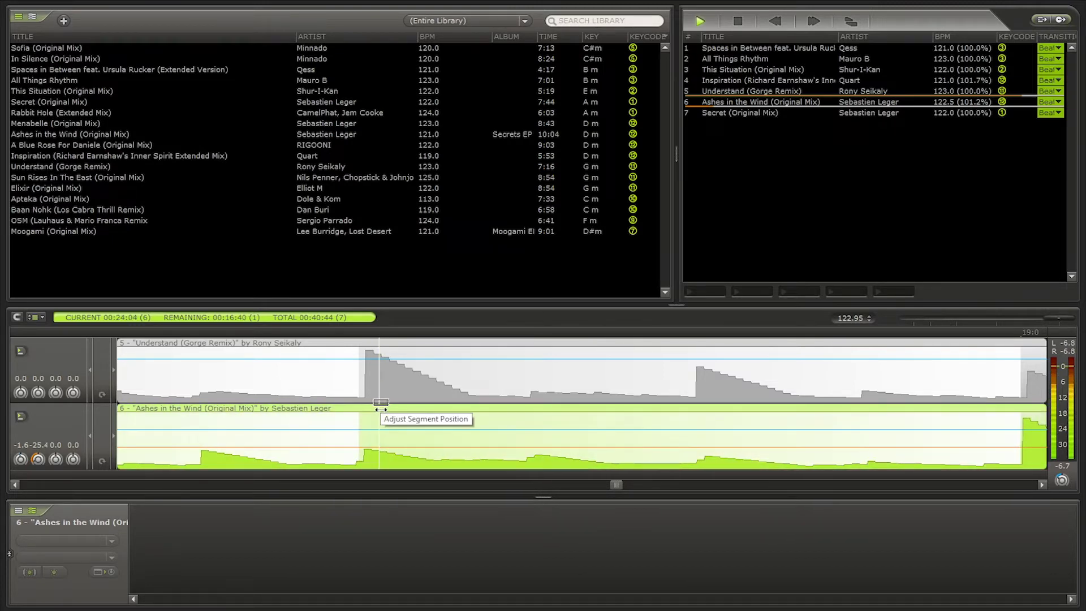
scroll(481, 412, "down", 4)
scroll(486, 413, "down", 3)
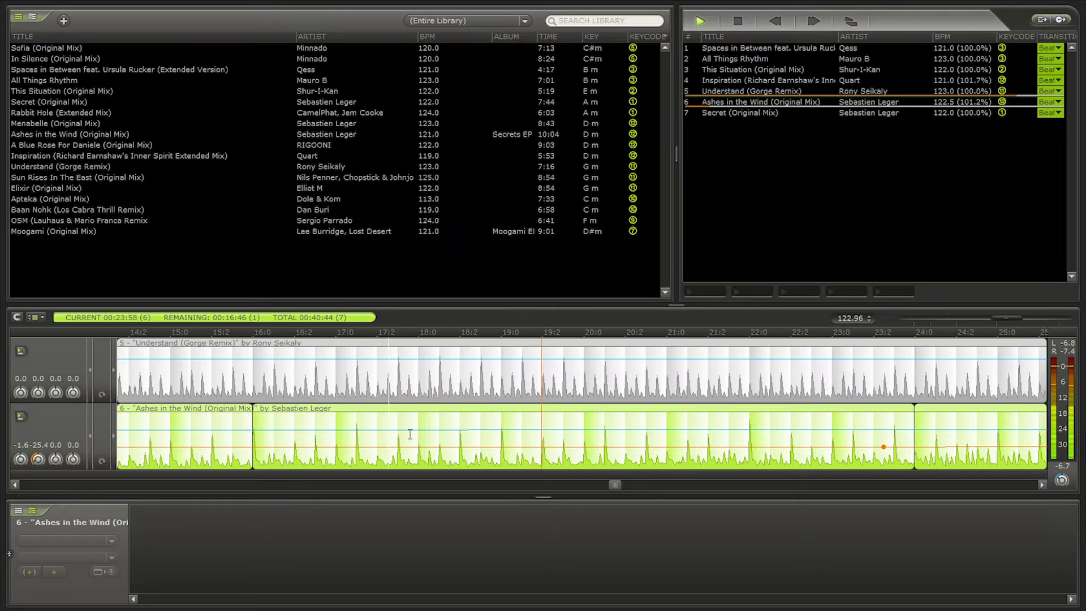
scroll(516, 445, "up", 5)
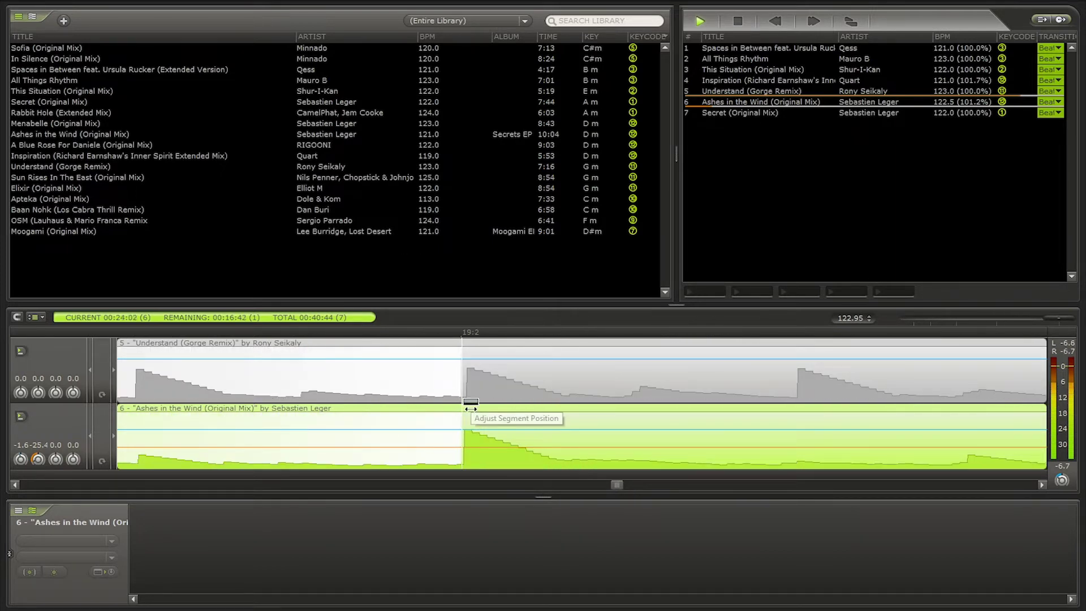
scroll(470, 408, "down", 5)
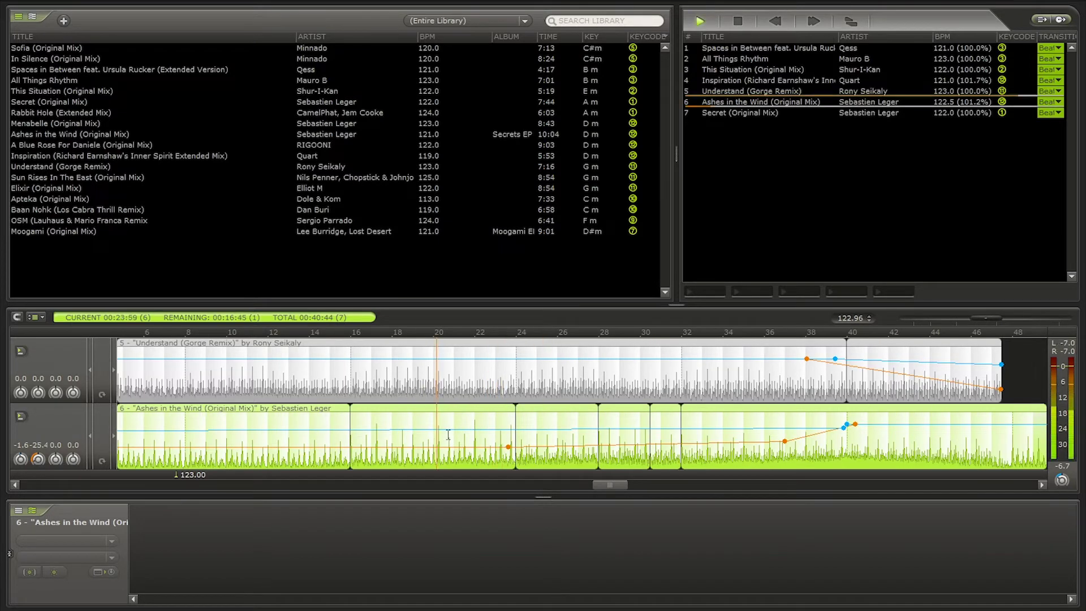
Split Ashes in the Wind at bar 21 while comparing its beats with Understand.
scroll(451, 441, "up", 4)
key("space")
scroll(579, 457, "up", 5)
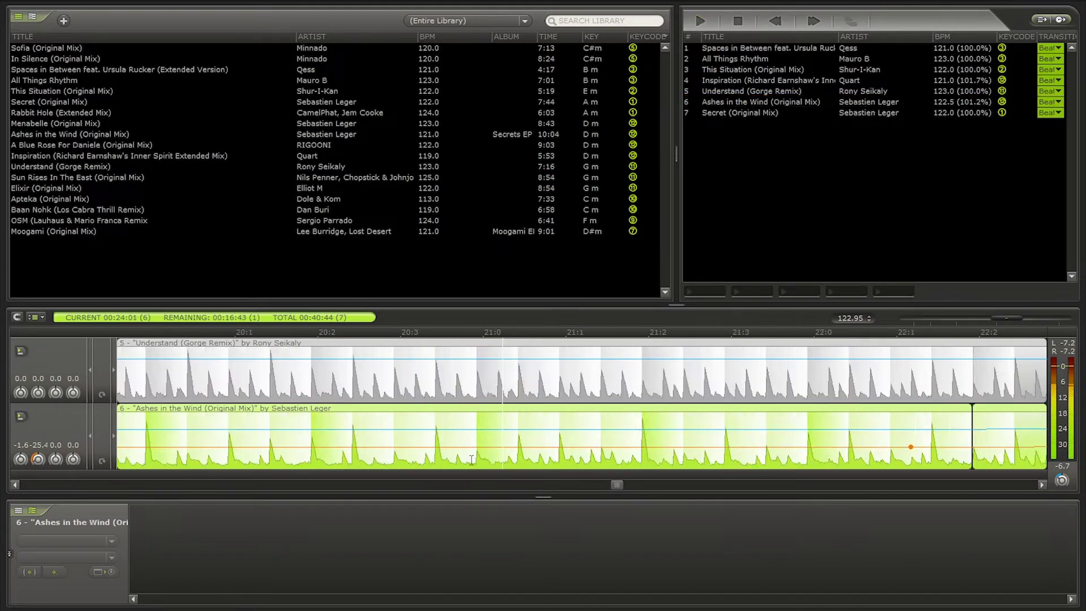
scroll(566, 453, "down", 6)
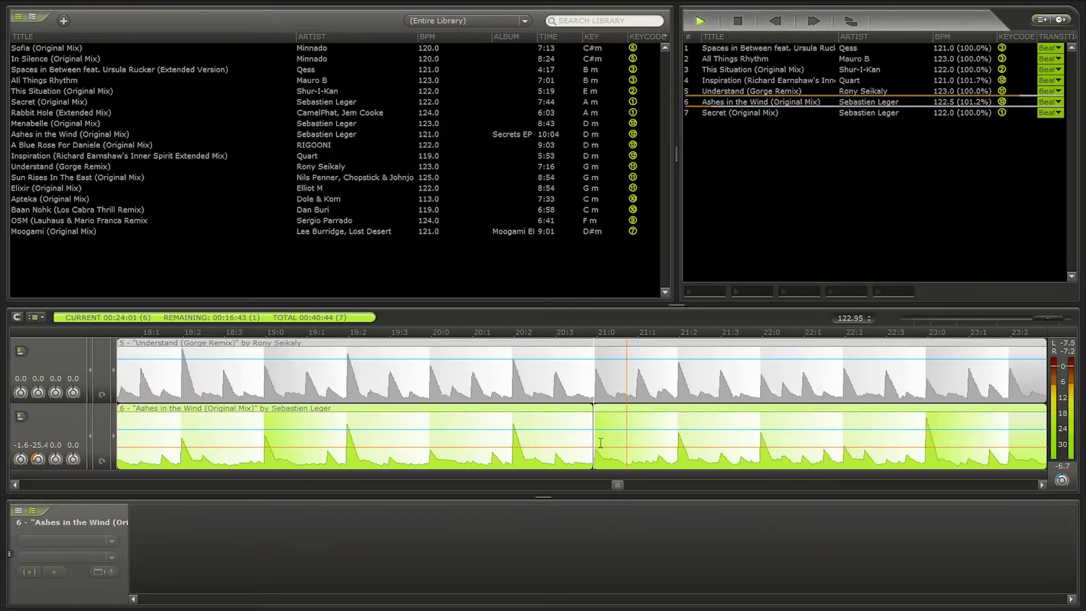
Play the transition from about bar 15 and check the beat alignment of Ashes in the Wind against Understand up to about bar 36.
left_click(390, 440)
key("space")
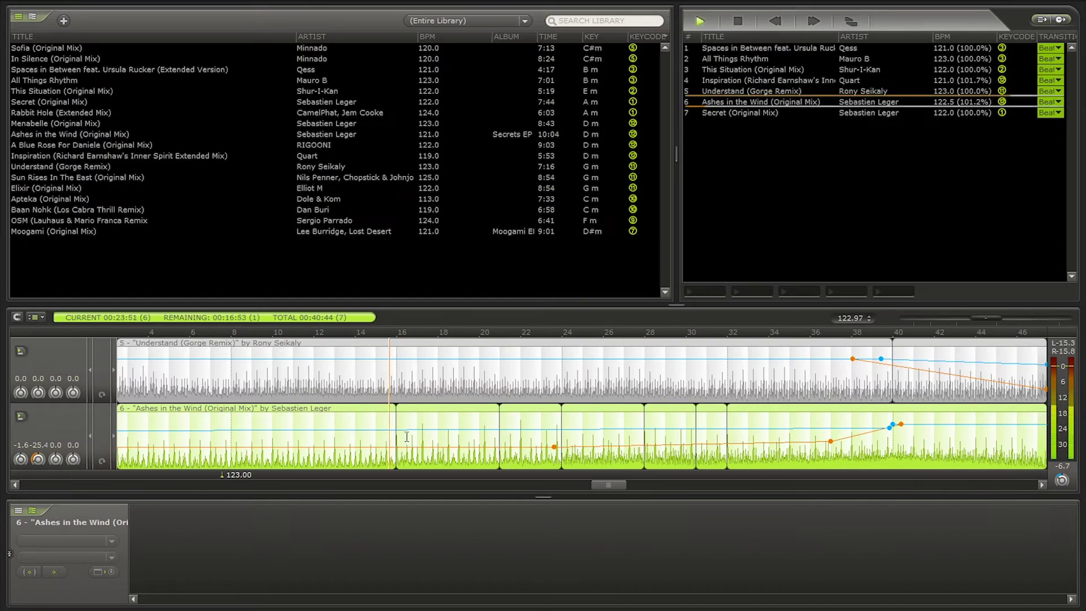
scroll(433, 432, "up", 8)
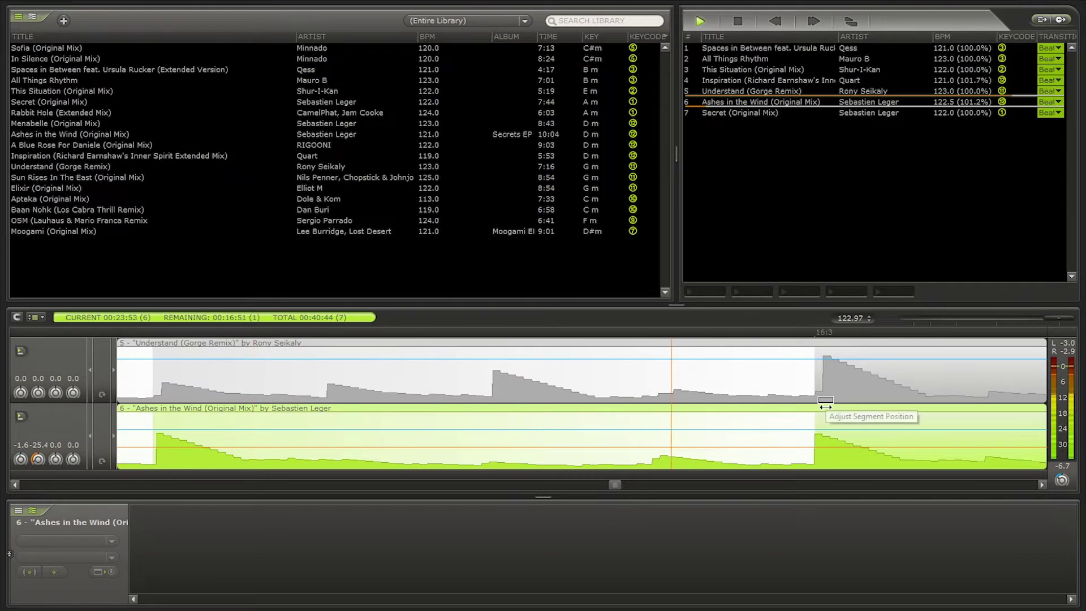
scroll(826, 406, "down", 6)
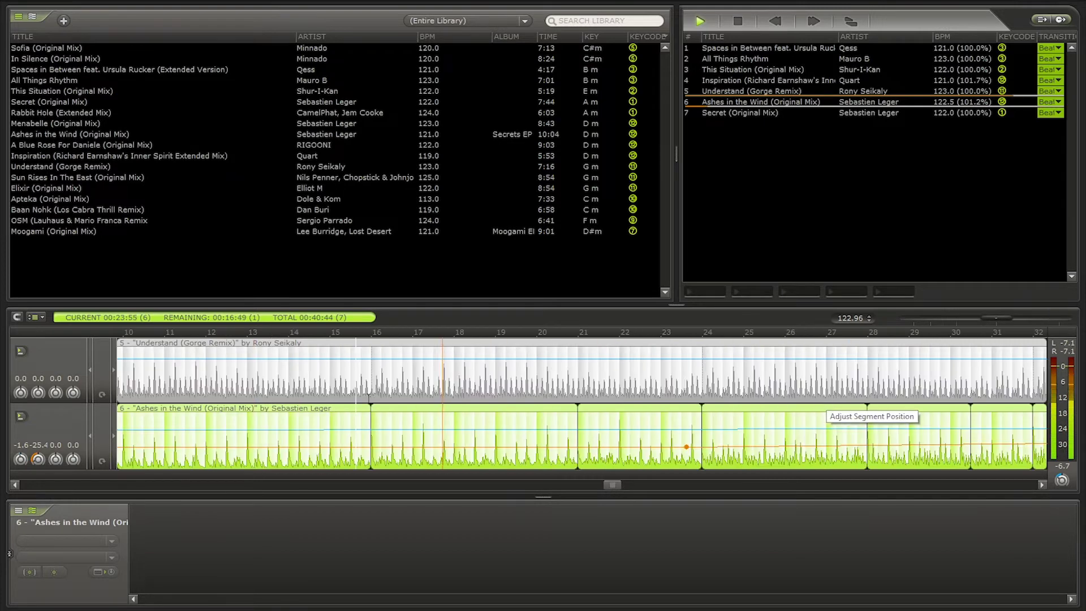
scroll(405, 446, "up", 2)
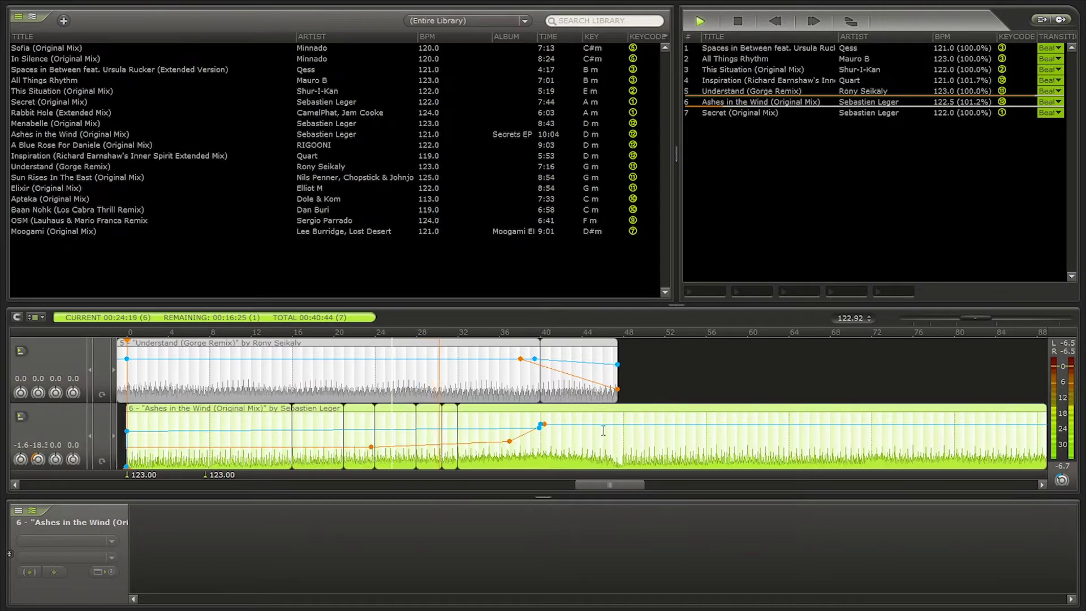
scroll(392, 456, "up", 3)
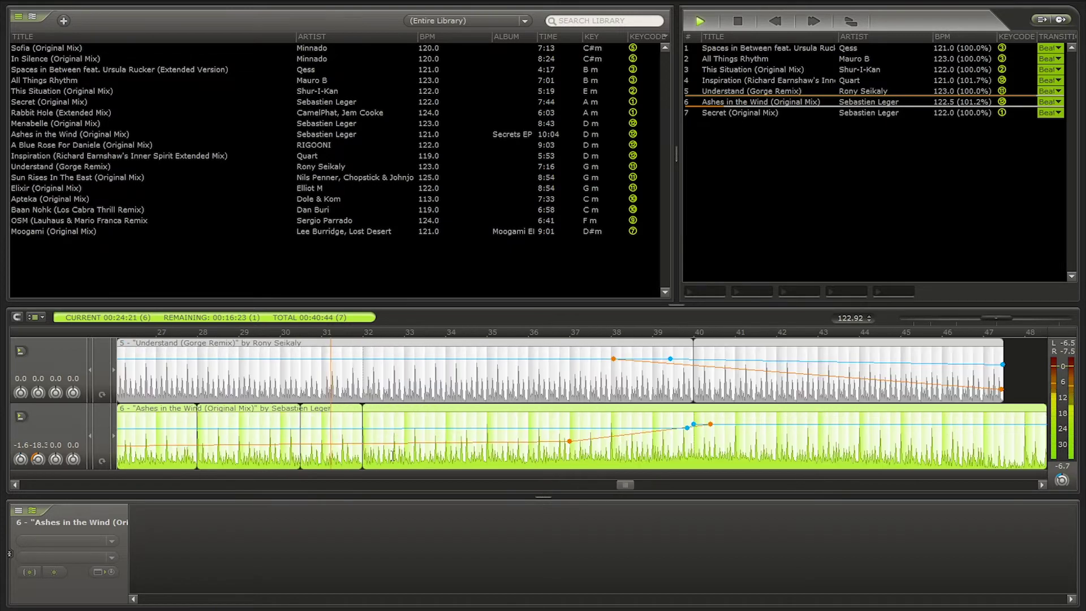
scroll(391, 455, "up", 3)
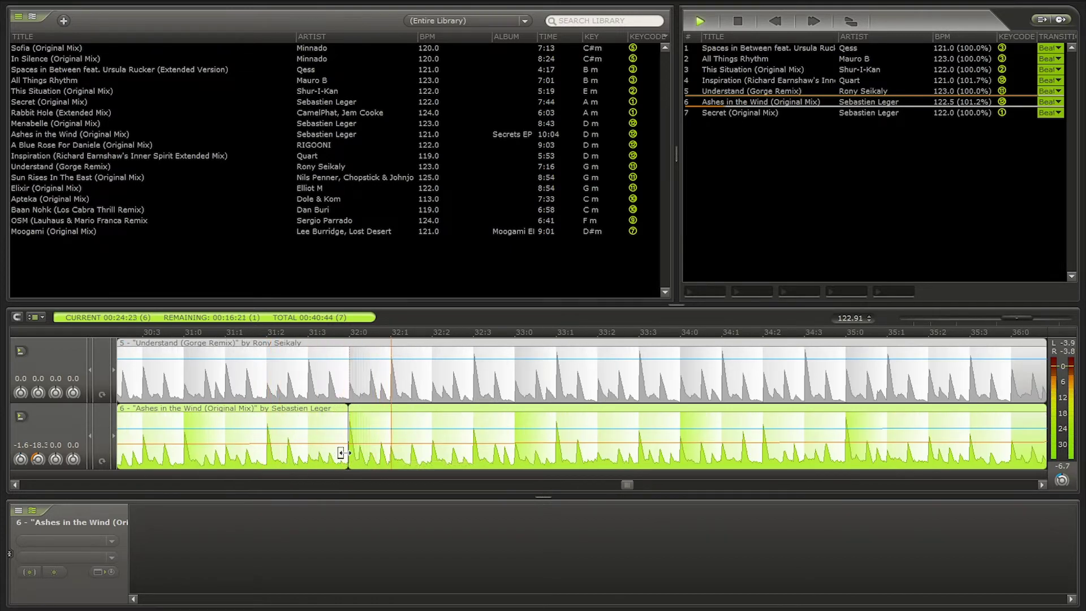
scroll(344, 454, "down", 5)
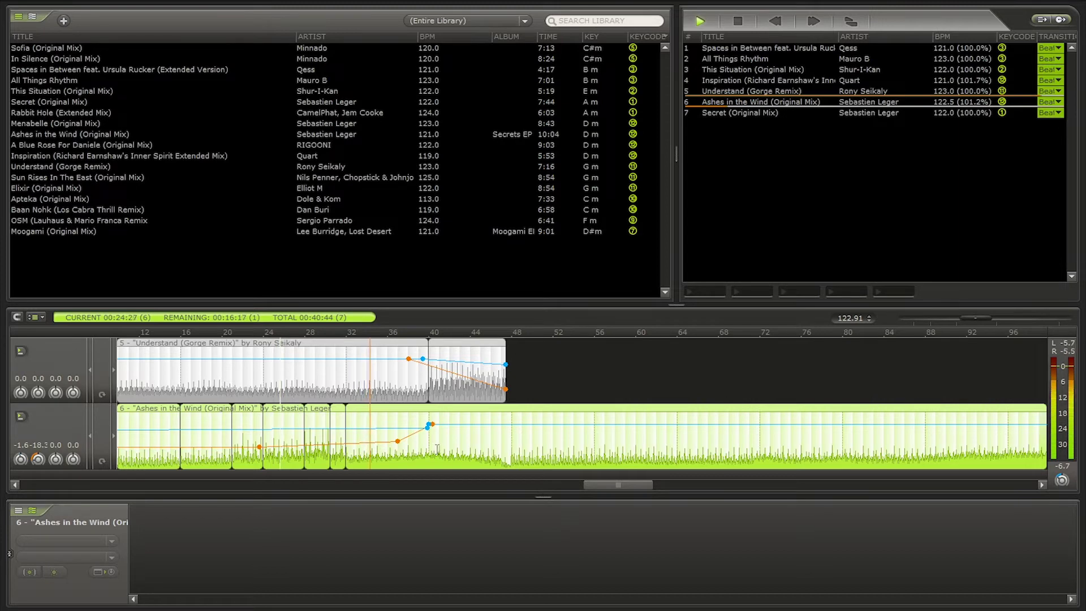
Move the last bass marker of Ashes in the Wind to bar 40 and the preceding one to about bar 38 at about -16.7 dB.
scroll(439, 445, "up", 4)
left_click_drag(587, 426, 553, 424)
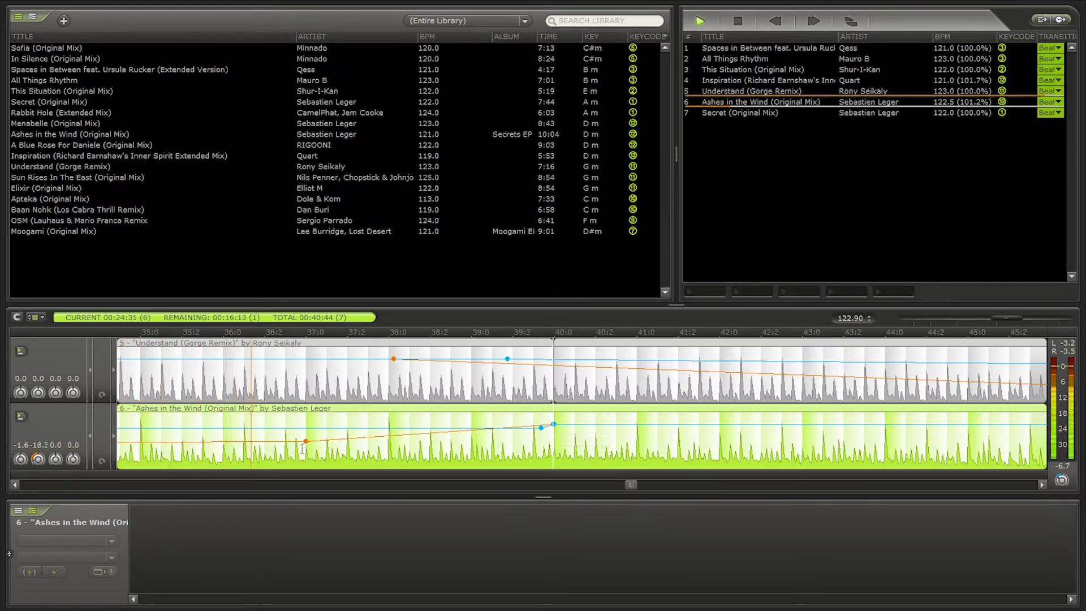
left_click_drag(306, 440, 358, 442)
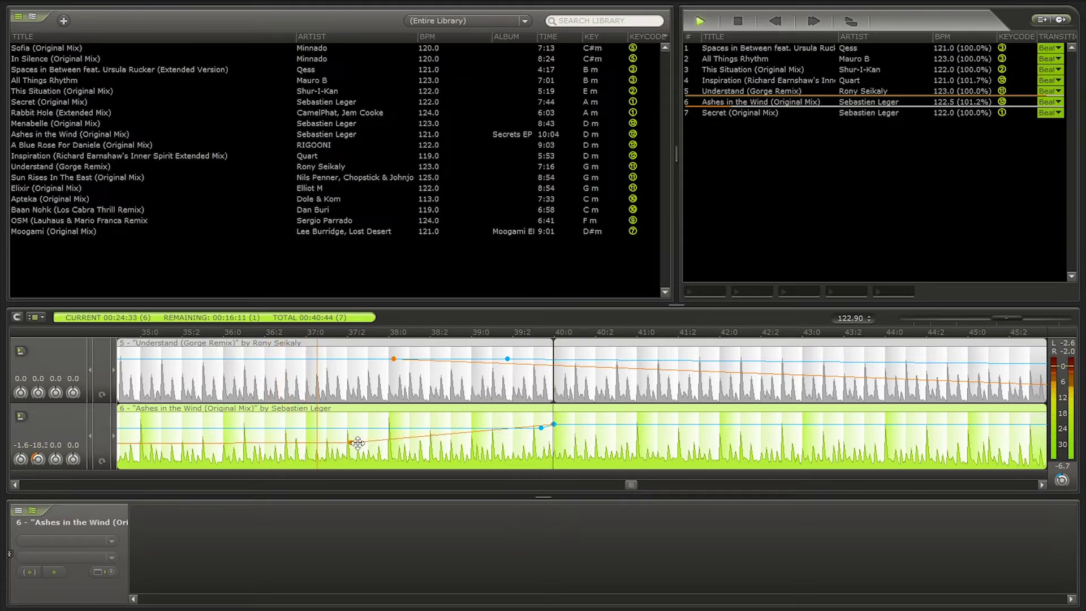
scroll(390, 453, "down", 4)
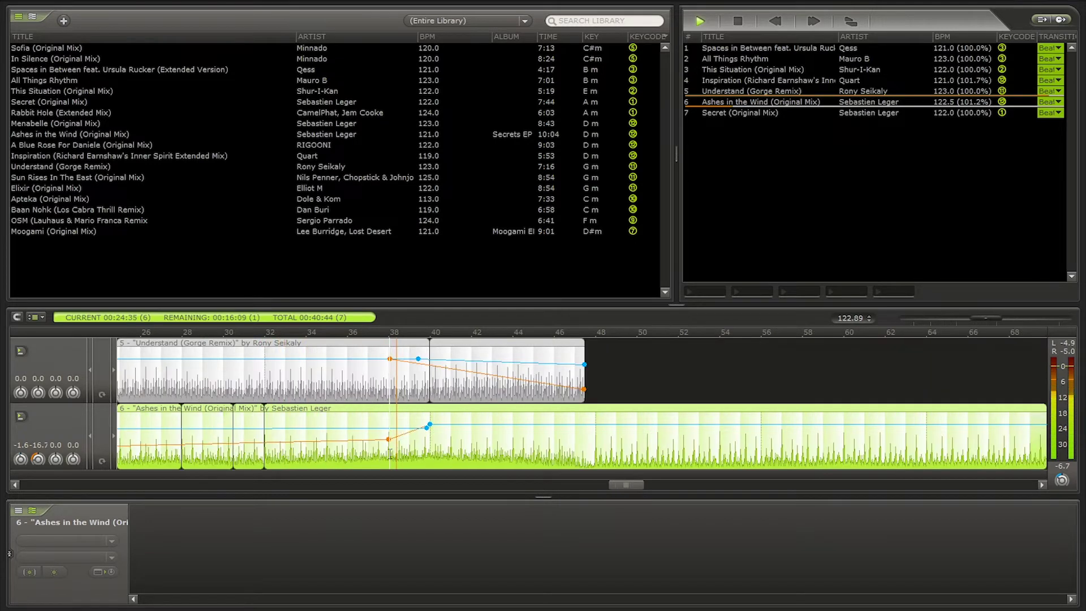
Play and examine the end of the transition from about bar 38 to bar 48, checking Understand's track in solo.
scroll(396, 456, "up", 5)
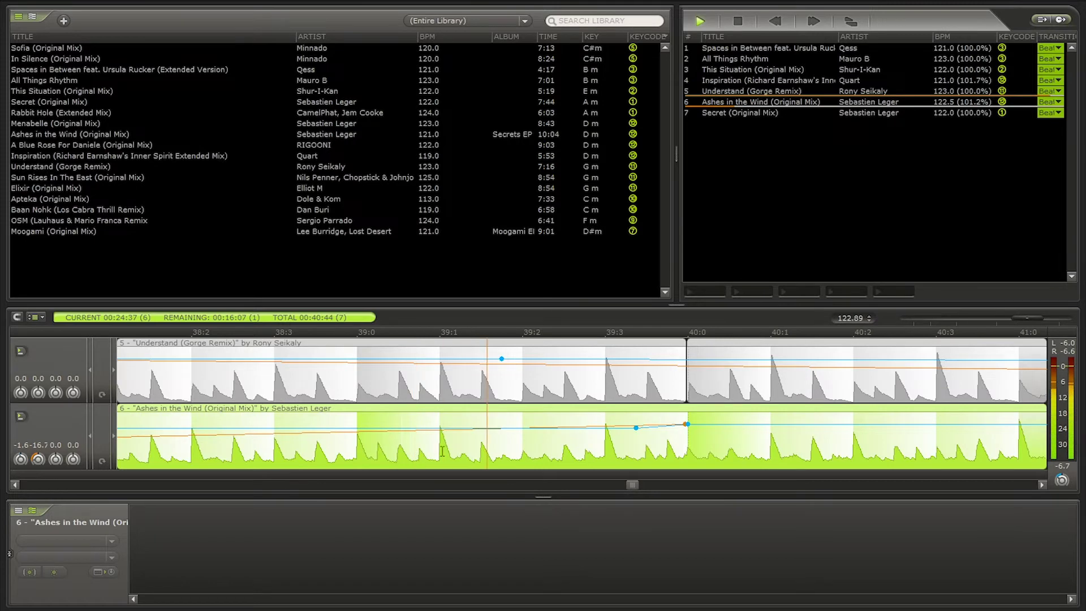
scroll(444, 454, "up", 1)
scroll(430, 454, "down", 6)
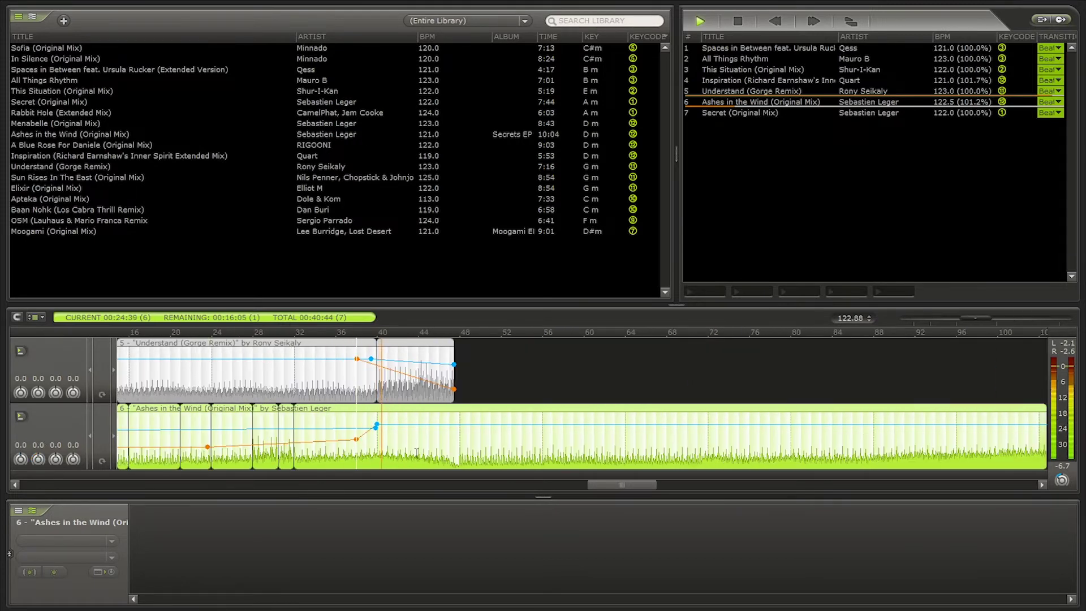
scroll(416, 452, "down", 3)
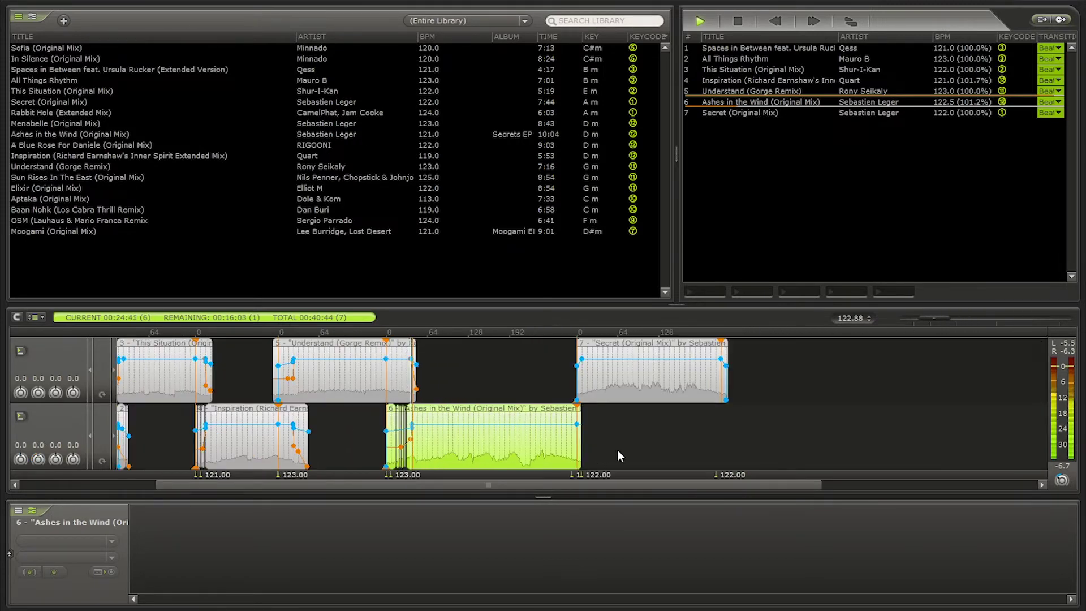
scroll(528, 445, "up", 4)
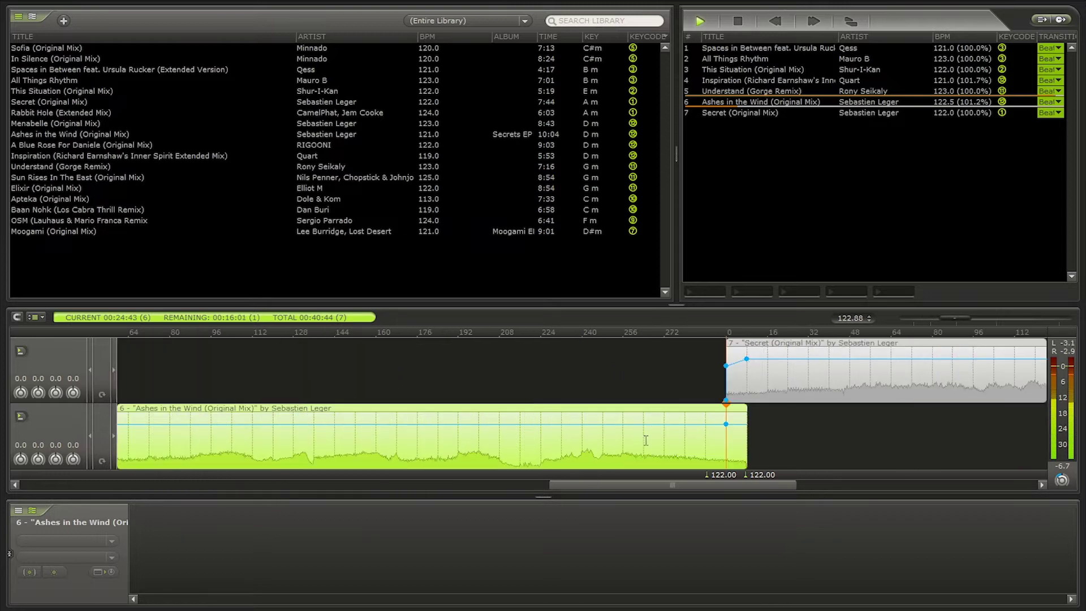
scroll(645, 440, "down", 1)
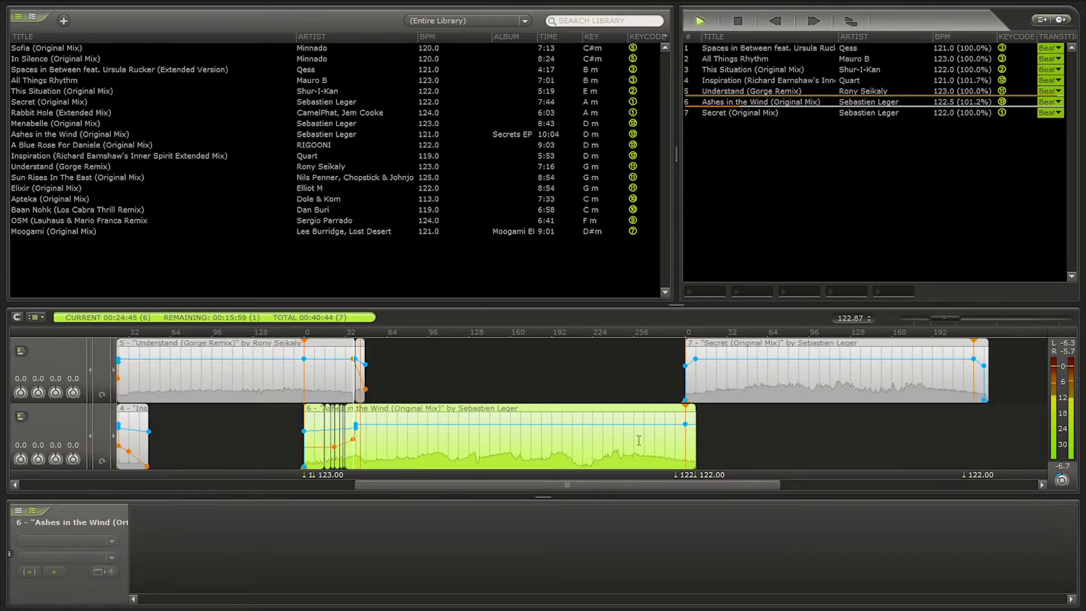
scroll(356, 443, "up", 3)
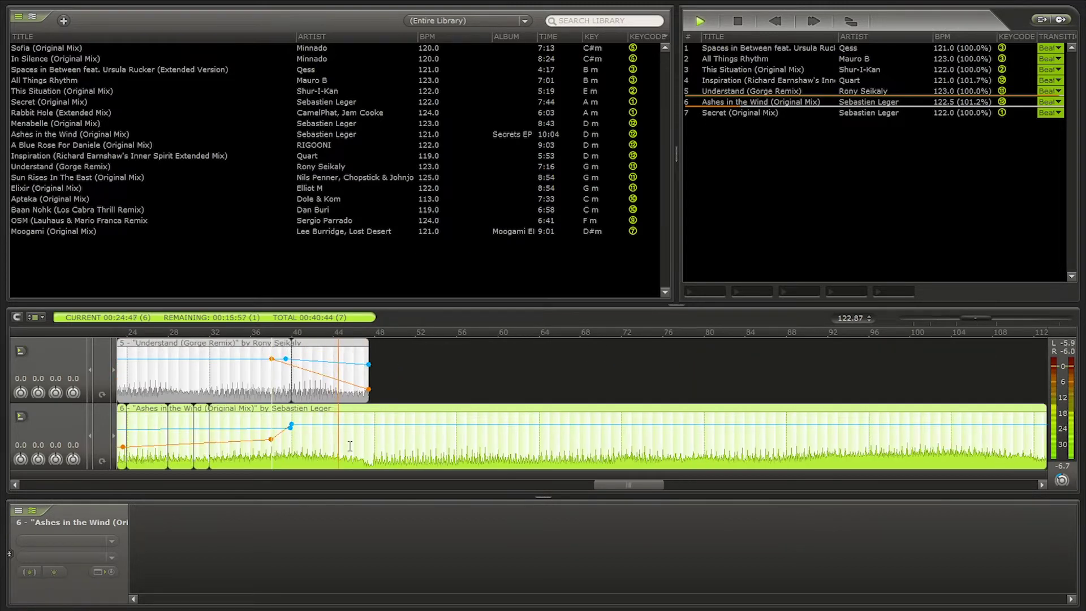
scroll(350, 446, "up", 2)
scroll(357, 446, "up", 2)
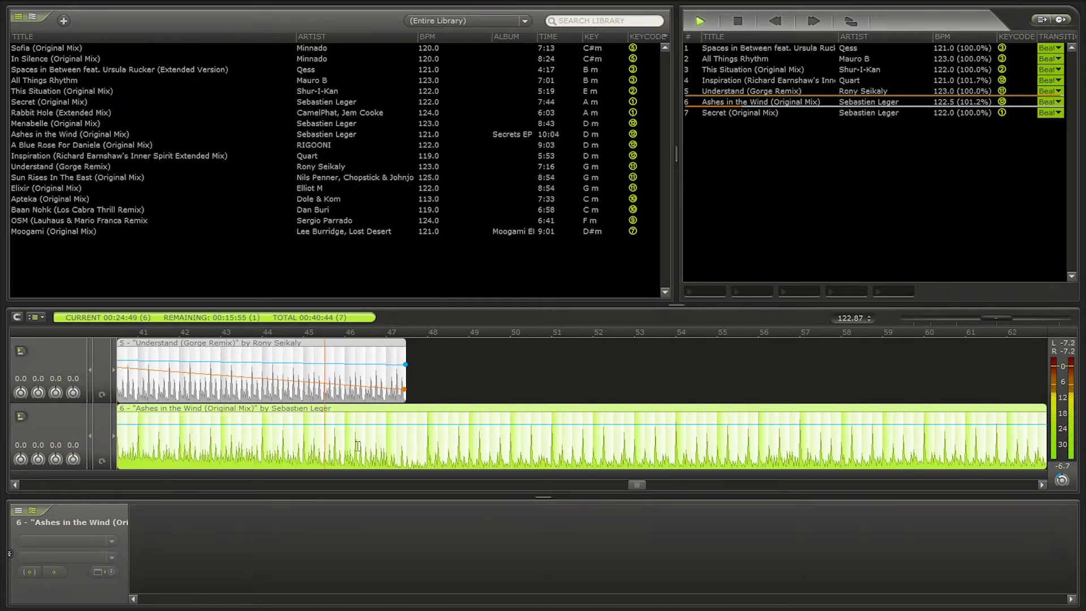
left_click(20, 353)
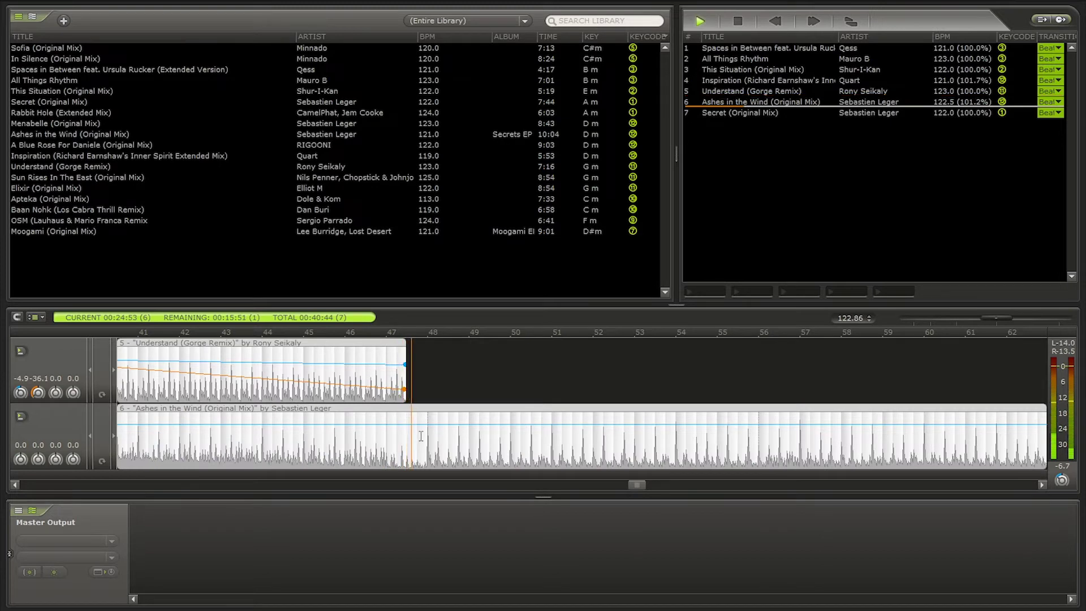
Listen to Secret (Original Mix) from about bar 27 and about bar 64 to judge it as the following track.
scroll(424, 438, "down", 4)
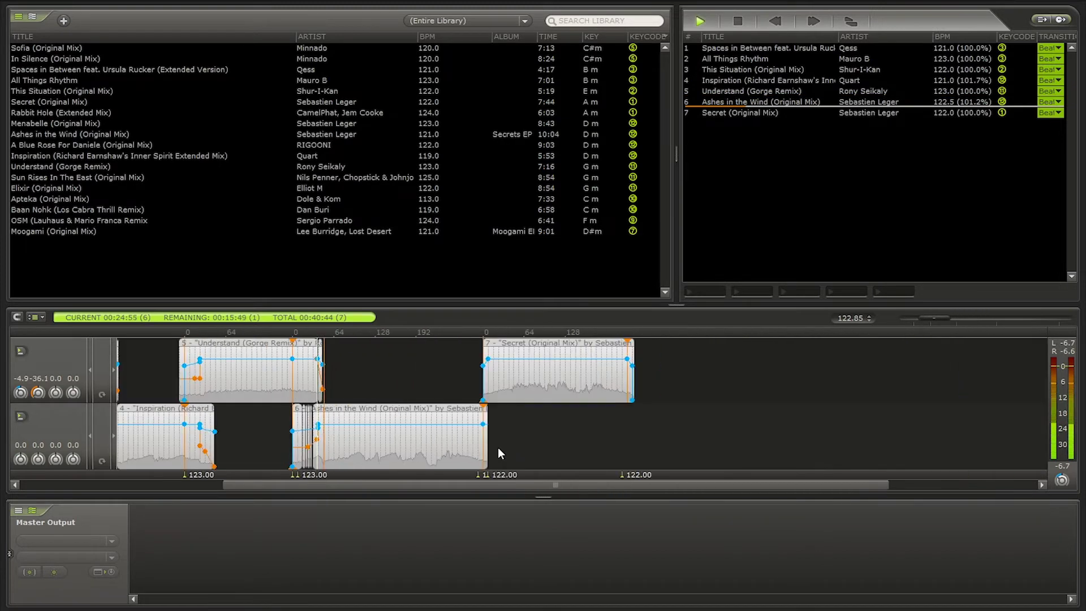
left_click(464, 446)
scroll(464, 446, "up", 4)
left_click(594, 395)
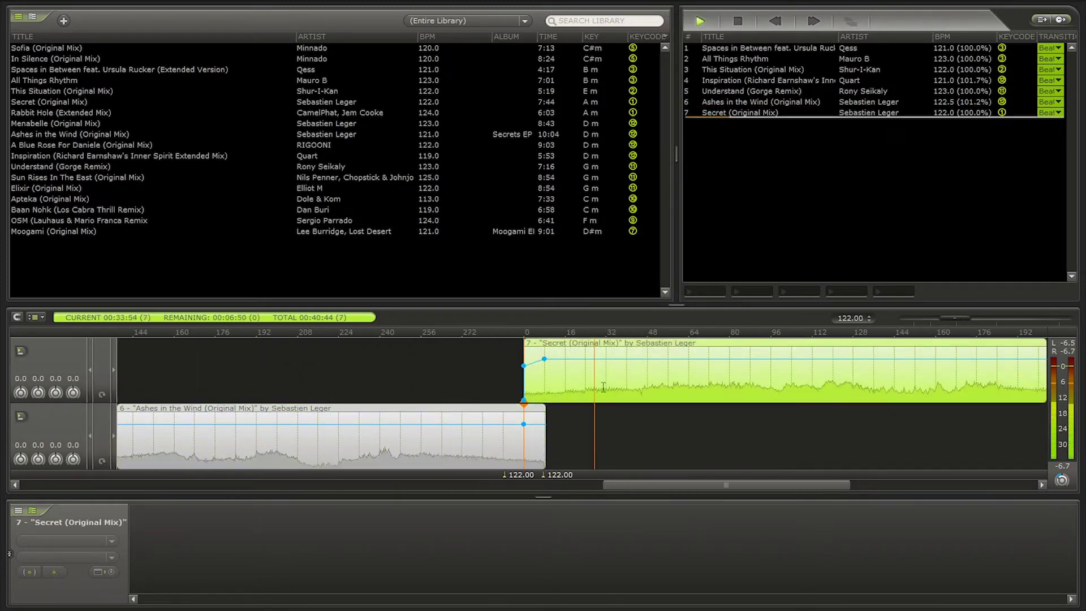
left_click(692, 385)
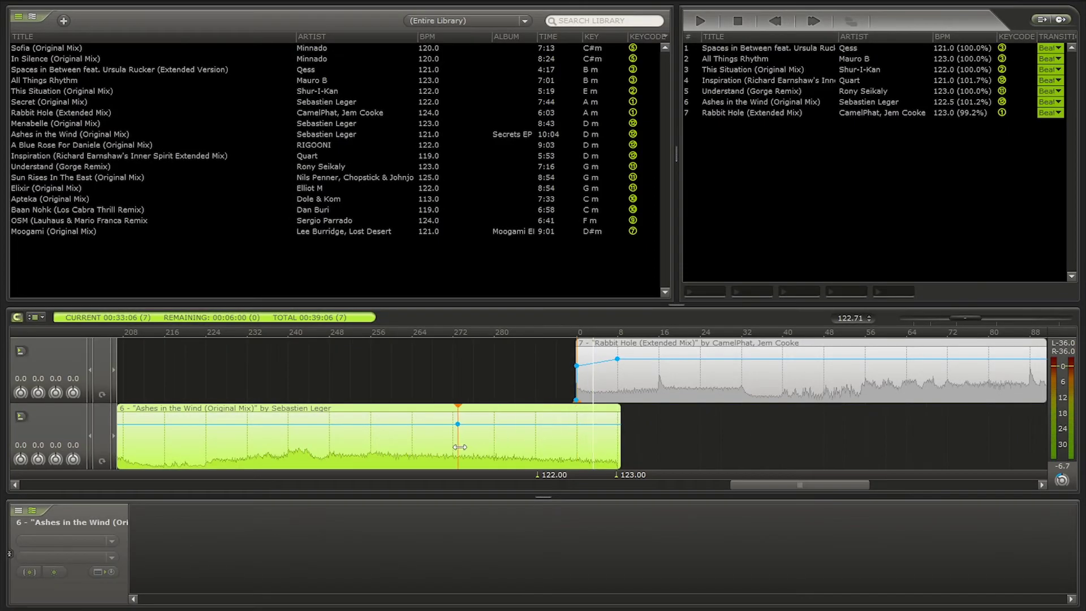
Move the end anchor of Ashes in the Wind to bar 272 for a 32-bar overlap with Rabbit Hole, and play Ashes in the Wind in solo.
left_click_drag(460, 447, 452, 447)
double_click(526, 445)
double_click(413, 444)
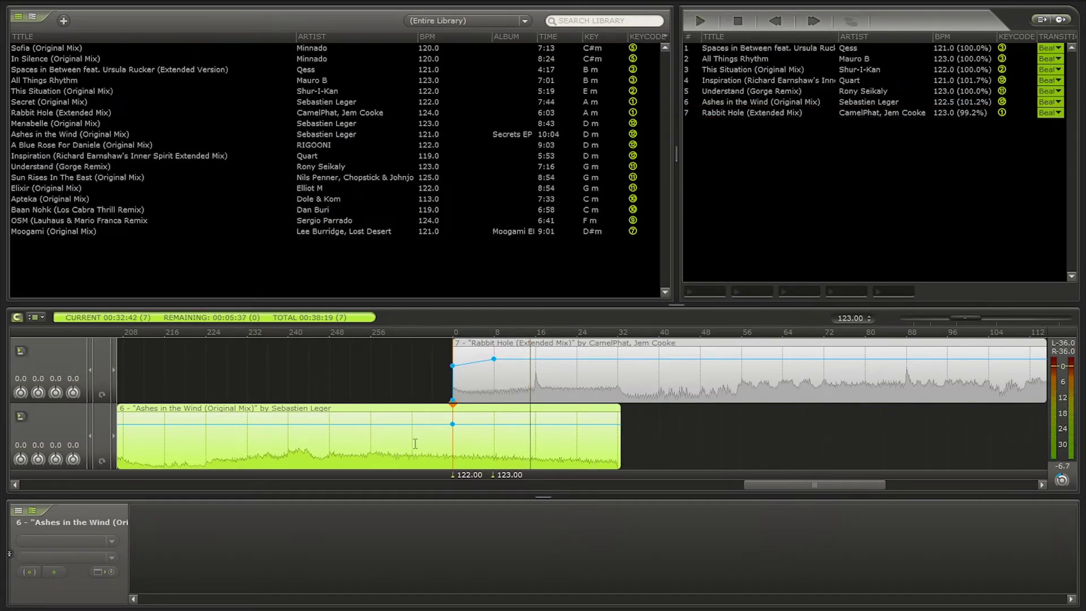
left_click(473, 439)
left_click(21, 417)
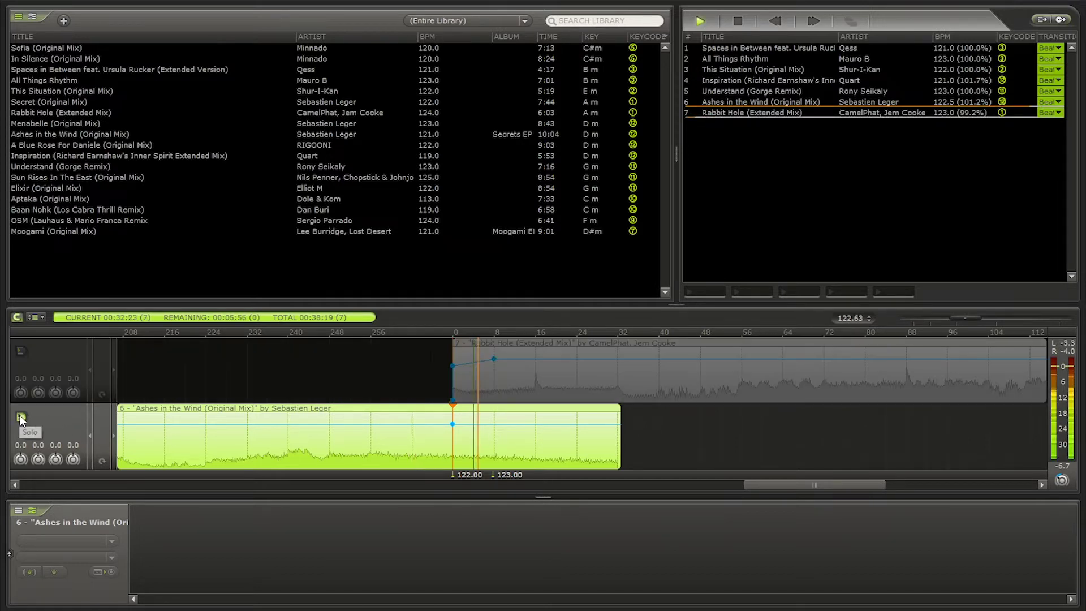
Turn off solo for Ashes in the Wind, add a bass marker at about bar 4 of Rabbit Hole, and move its second full-level volume marker to bar 16.
left_click(428, 446)
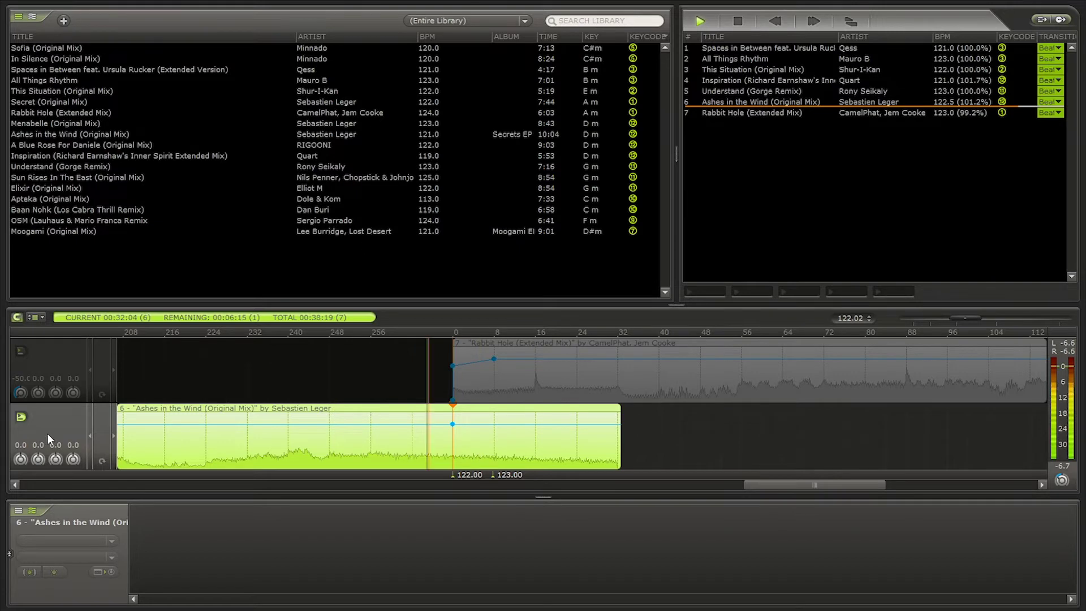
left_click(21, 416)
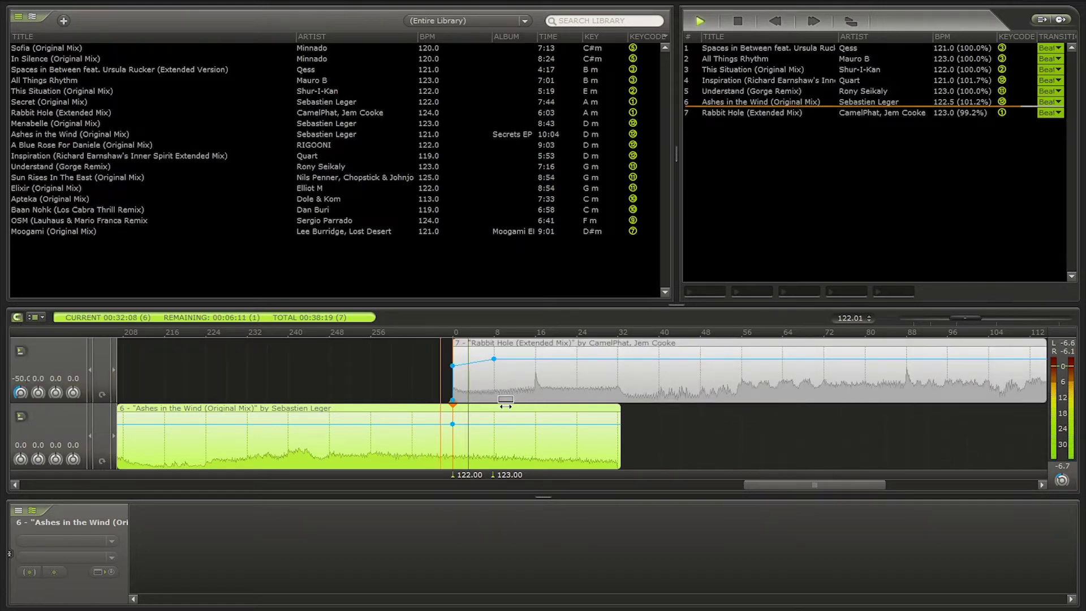
right_click(474, 380)
left_click(498, 242)
left_click_drag(474, 355, 534, 358)
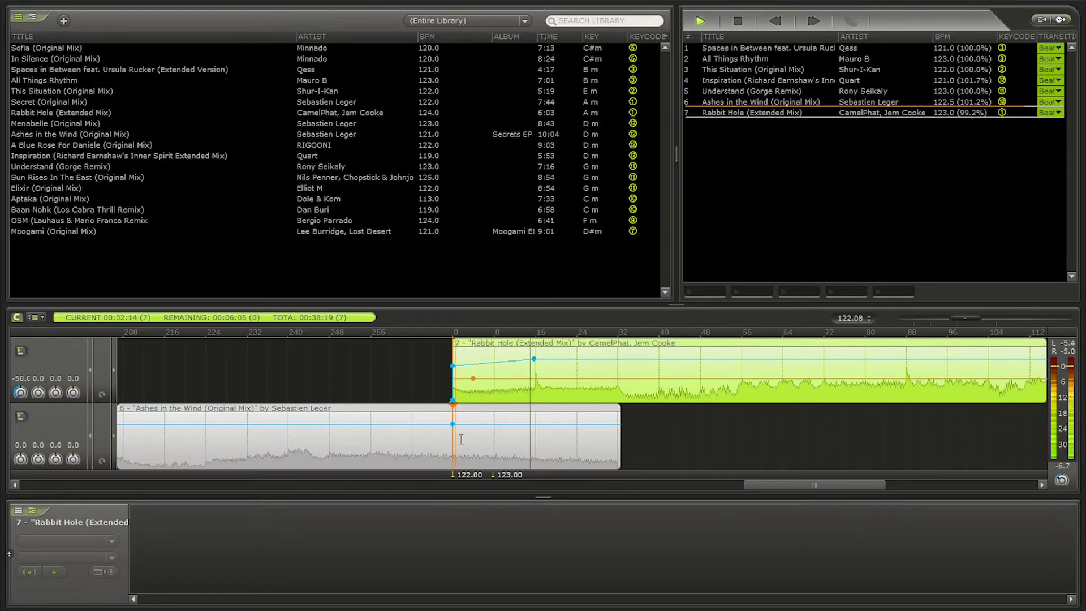
With snapping off, nudge the end anchor of Ashes in the Wind onto its kick at the start of Rabbit Hole.
scroll(464, 441, "up", 3)
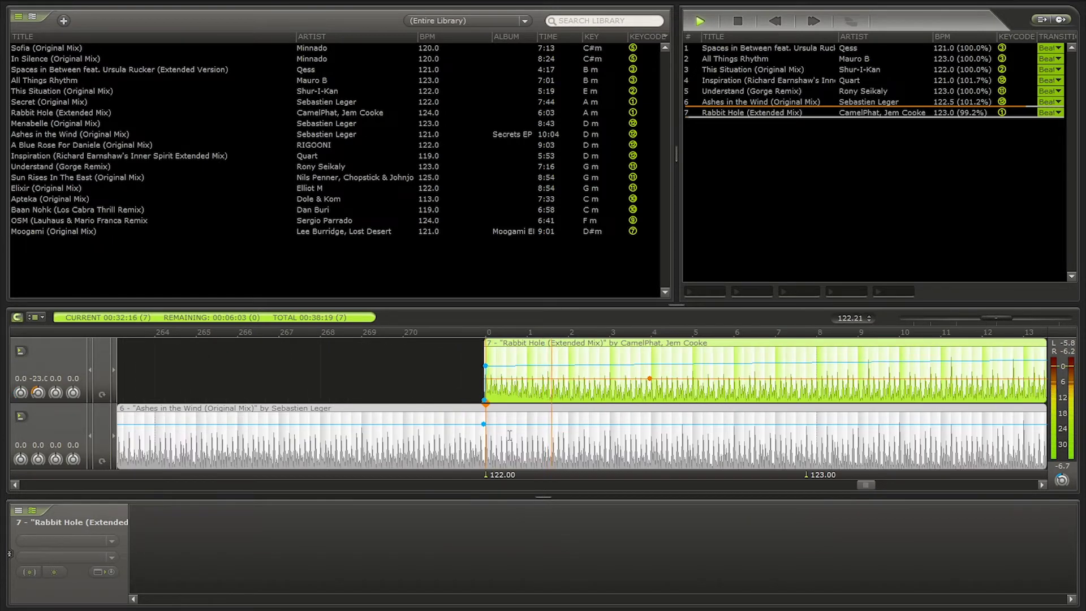
scroll(490, 436, "up", 2)
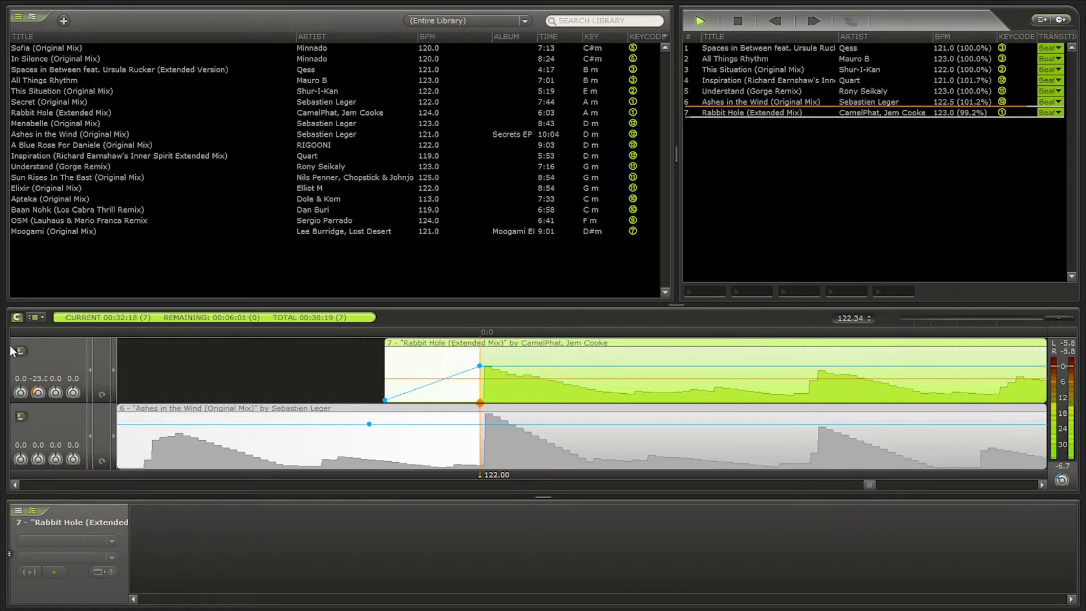
left_click(482, 413)
left_click_drag(484, 414, 484, 414)
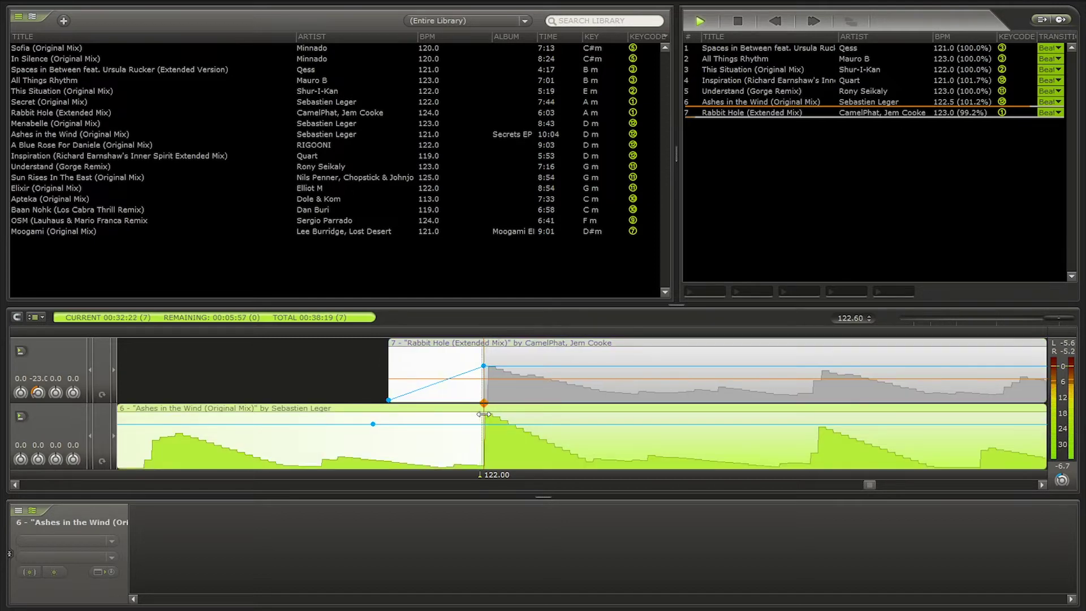
With snapping on, move the end anchor of Ashes in the Wind to bar 264 for a 40-bar overlap and play from just before it.
scroll(486, 430, "down", 4)
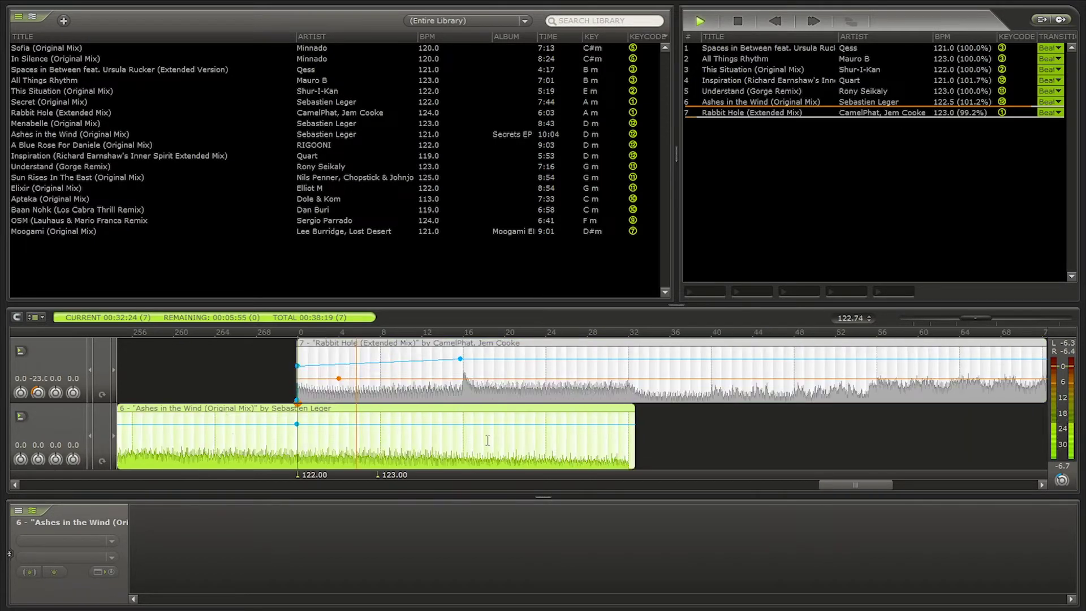
scroll(489, 440, "down", 1)
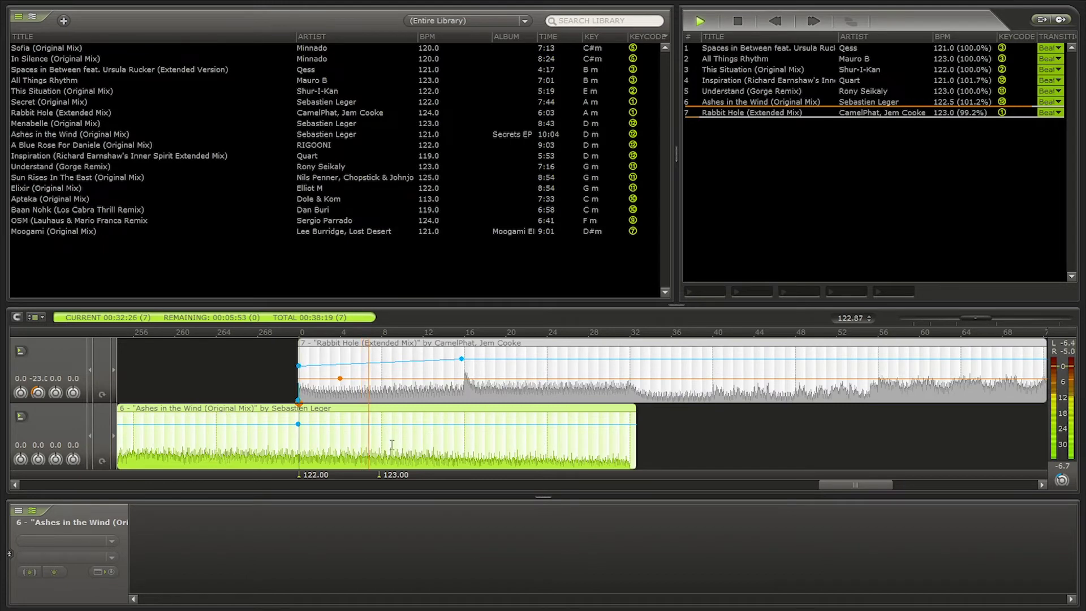
scroll(491, 436, "down", 1)
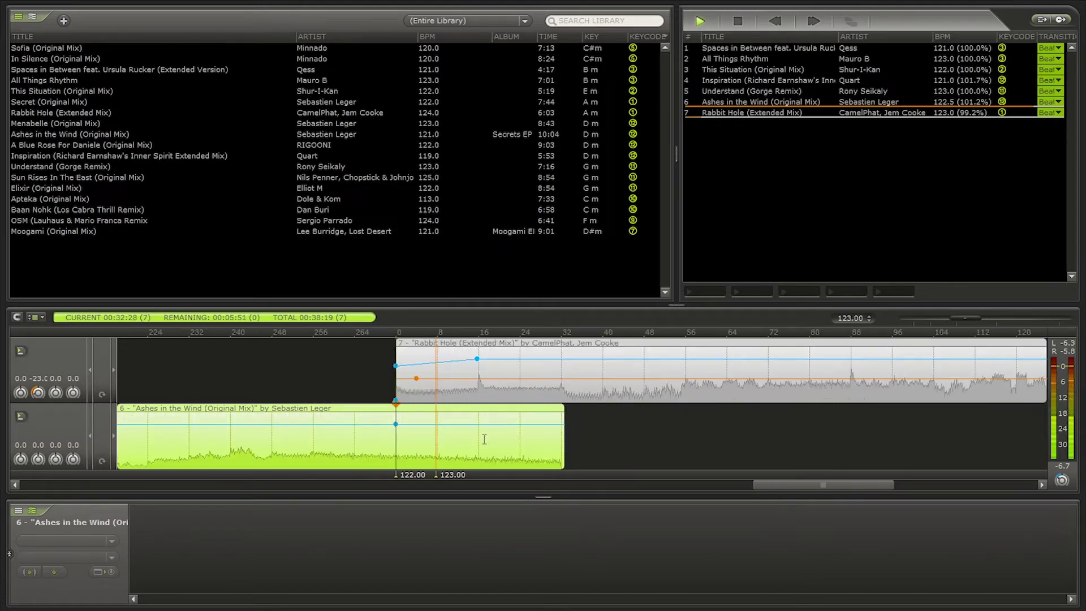
left_click(17, 317)
left_click(375, 439)
left_click_drag(397, 437, 355, 440)
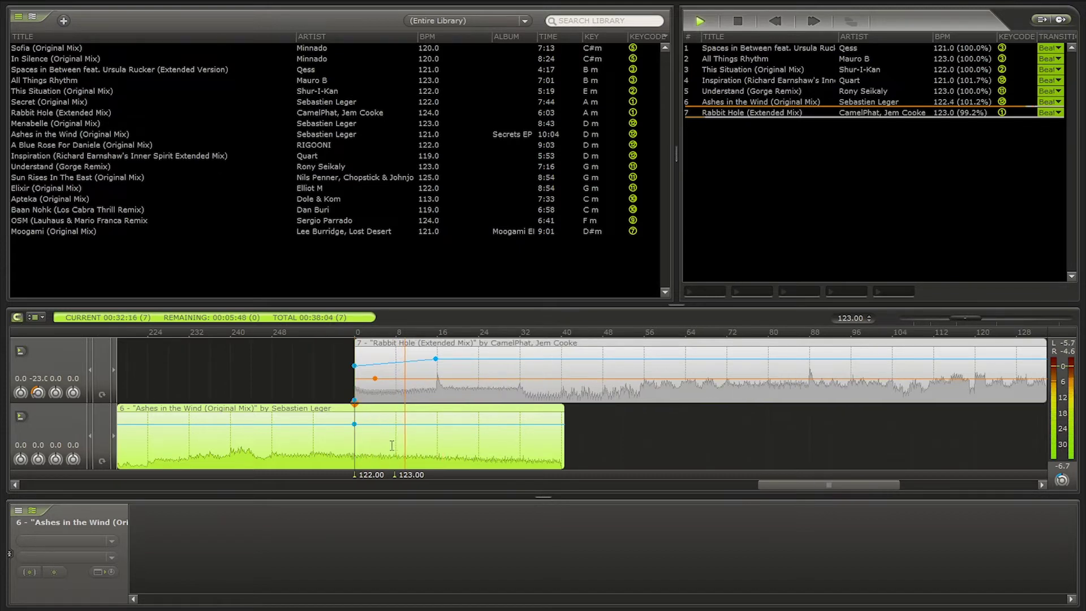
double_click(343, 446)
Lower Rabbit Hole's bass to about -32 dB and add bass markers just before and at bar 16, restoring full bass at bar 16.
scroll(423, 437, "up", 1)
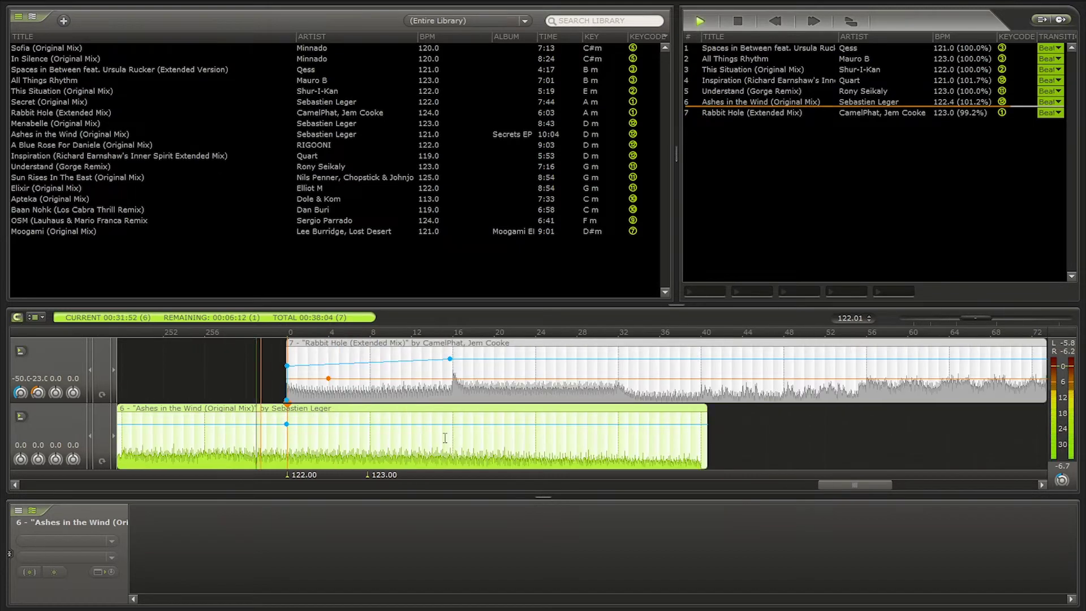
left_click_drag(462, 378, 463, 386)
scroll(463, 386, "up", 2)
right_click(405, 385)
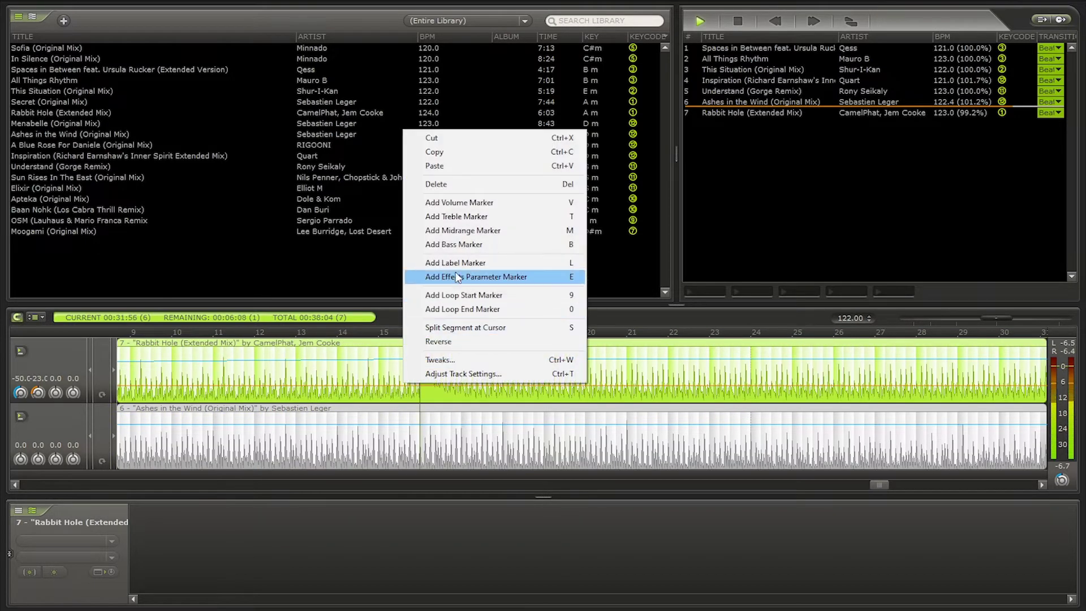
left_click(457, 244)
right_click(421, 379)
left_click(472, 247)
left_click_drag(419, 386, 418, 359)
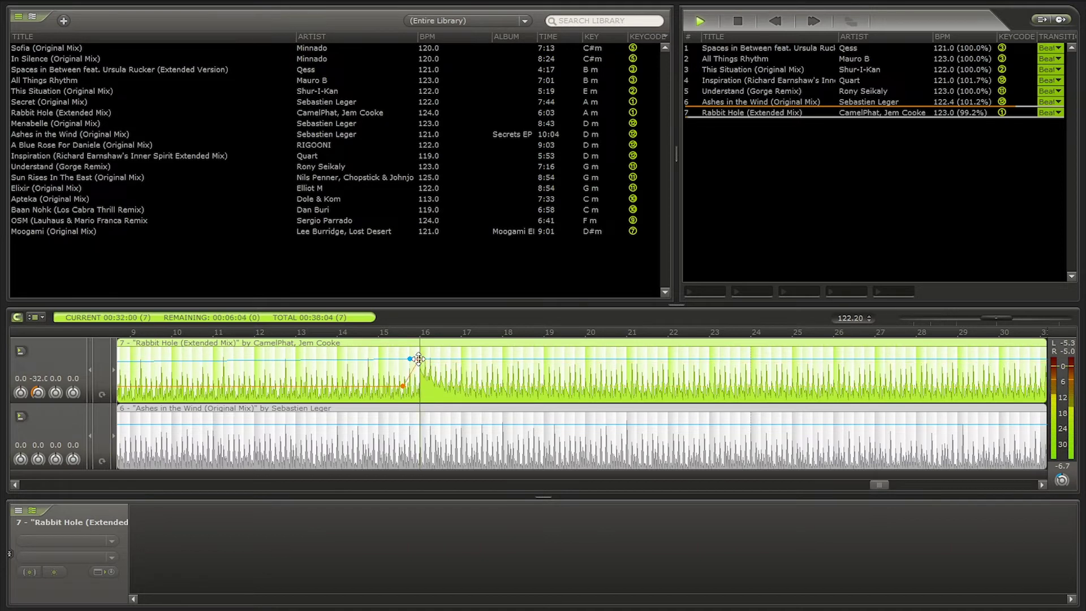
With snapping off, add a volume marker at bar 16 of Rabbit Hole and move the preceding marker just before it at -2.46 dB.
scroll(418, 359, "up", 3)
right_click(446, 357)
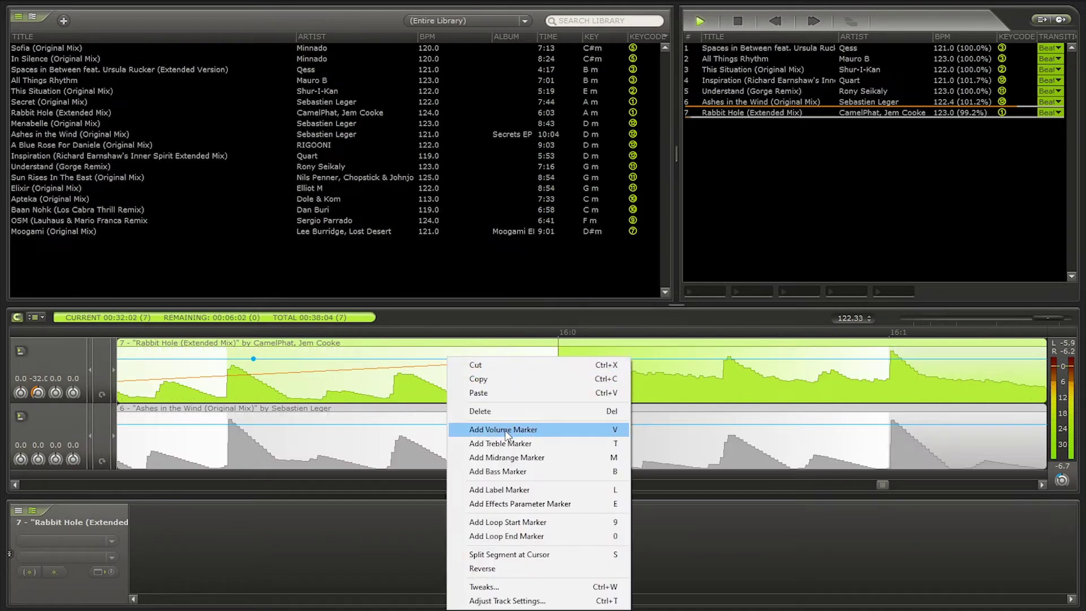
left_click(22, 318)
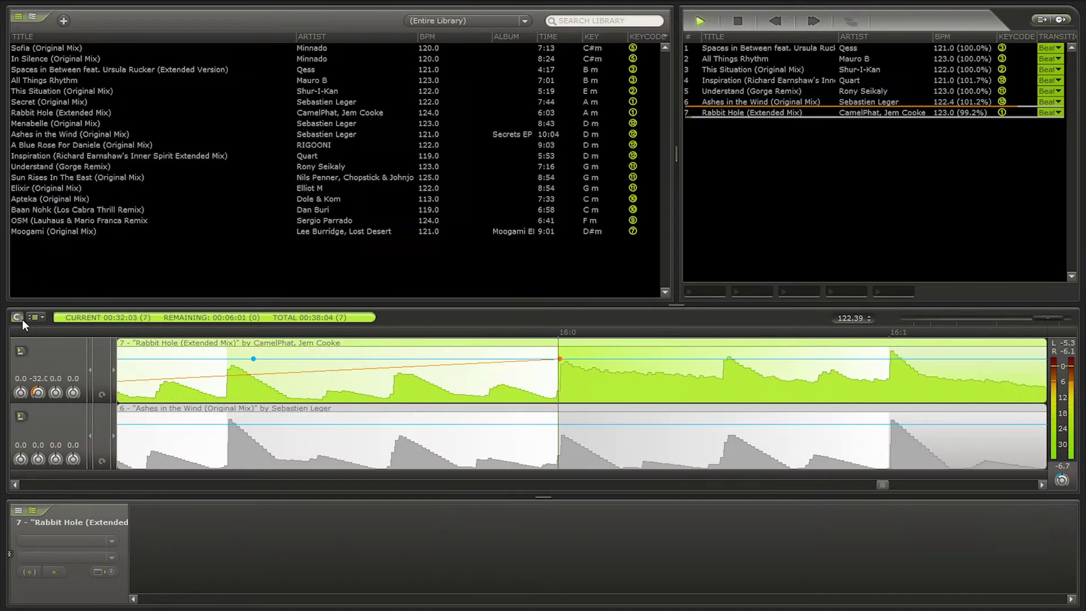
right_click(519, 360)
left_click(566, 183)
left_click_drag(520, 358, 552, 358)
left_click_drag(254, 358, 535, 363)
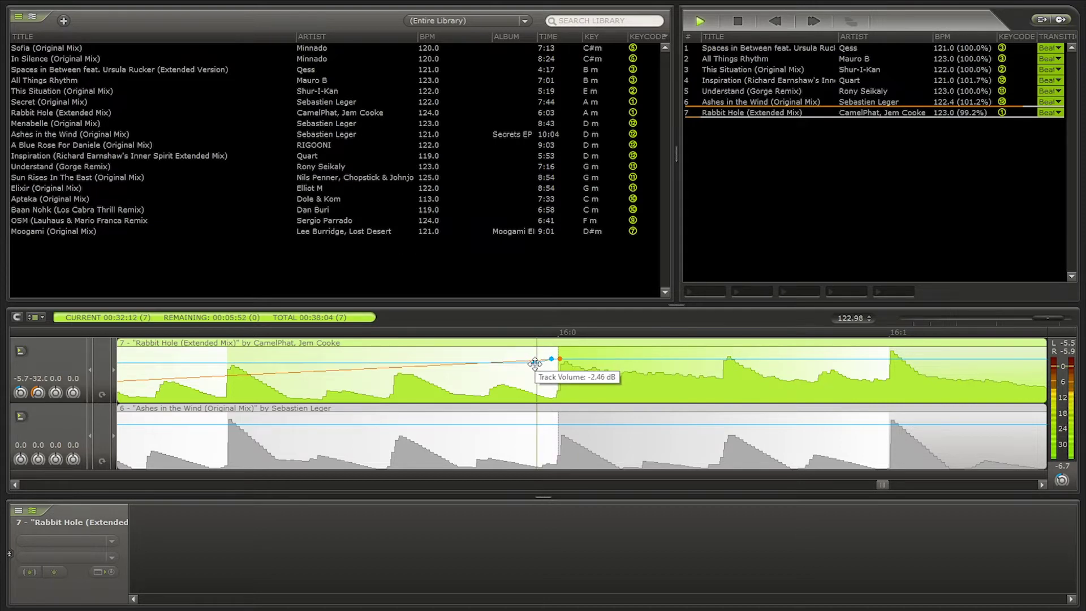
Examine the start of Rabbit Hole and play it in solo to check its first beat against the grid.
scroll(601, 384, "down", 6)
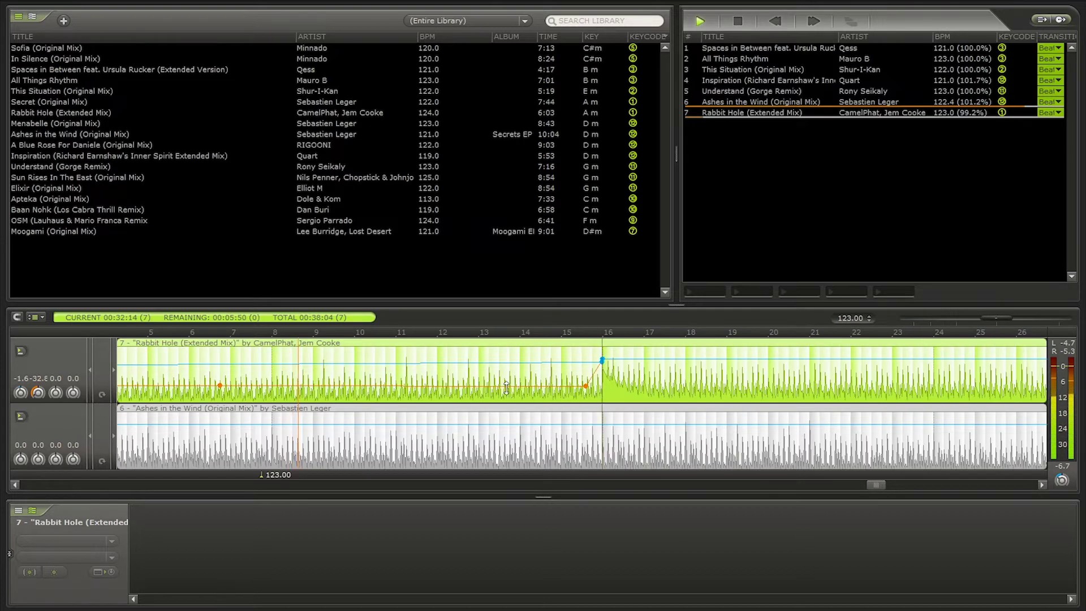
left_click(503, 390)
scroll(574, 394, "down", 1)
scroll(575, 394, "down", 2)
scroll(494, 396, "up", 5)
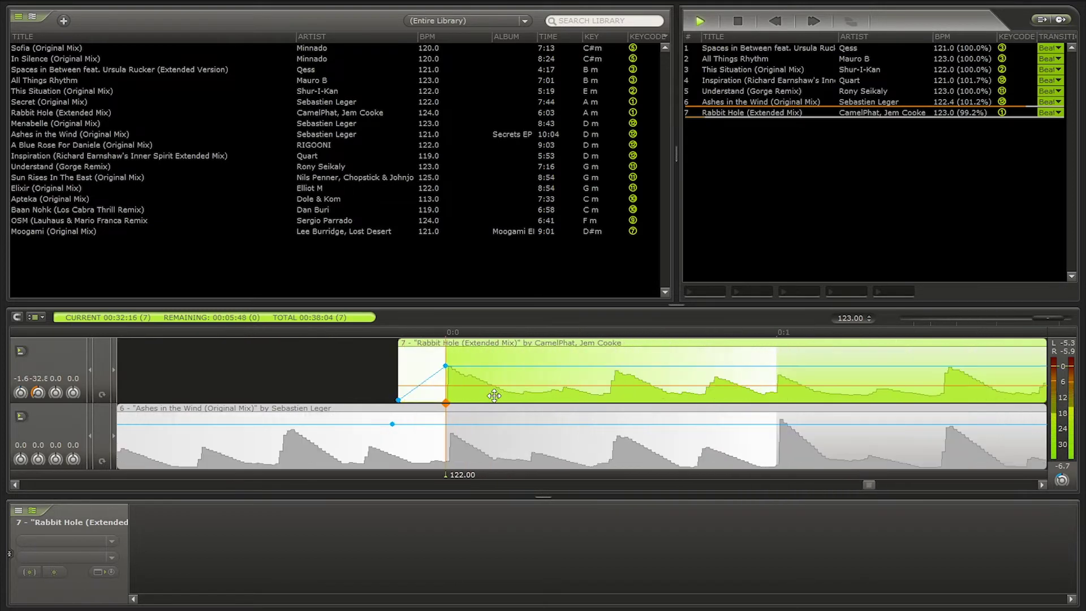
scroll(482, 396, "down", 1)
key("space")
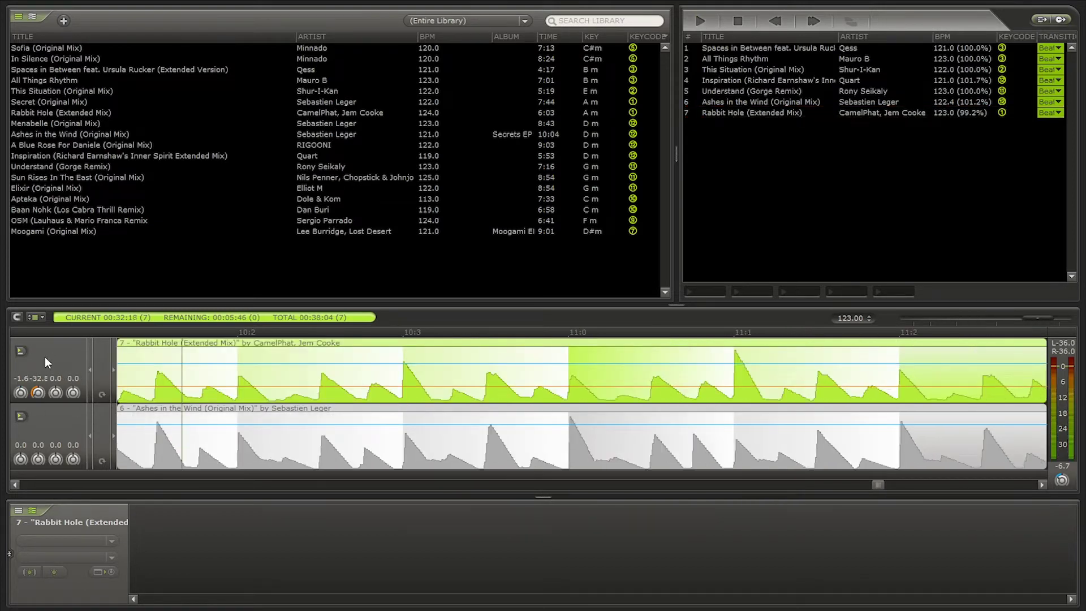
scroll(600, 393, "down", 4)
scroll(491, 389, "up", 4)
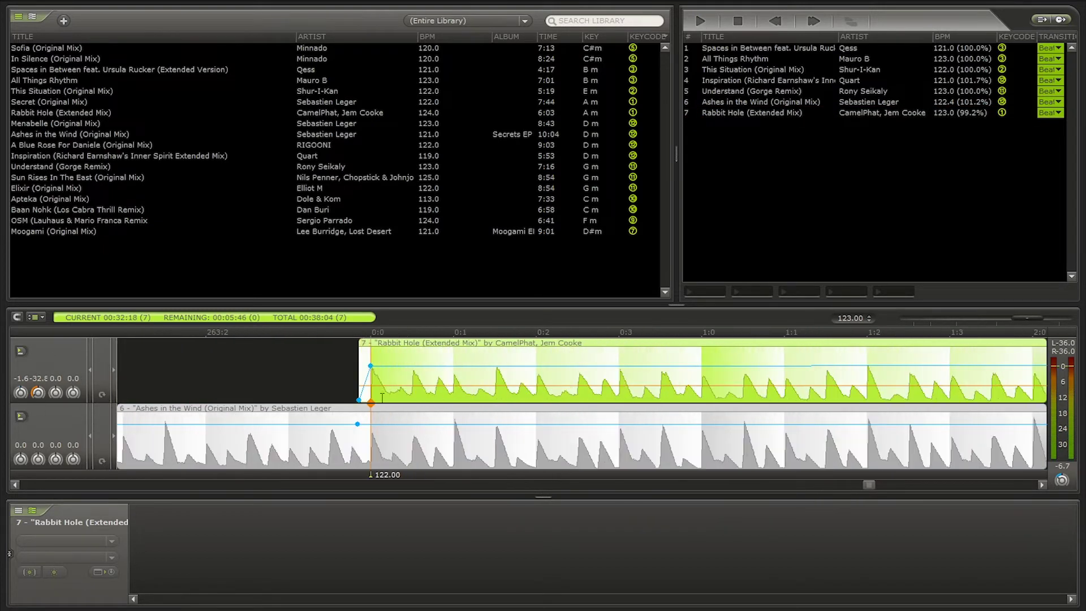
left_click(22, 351)
key("space")
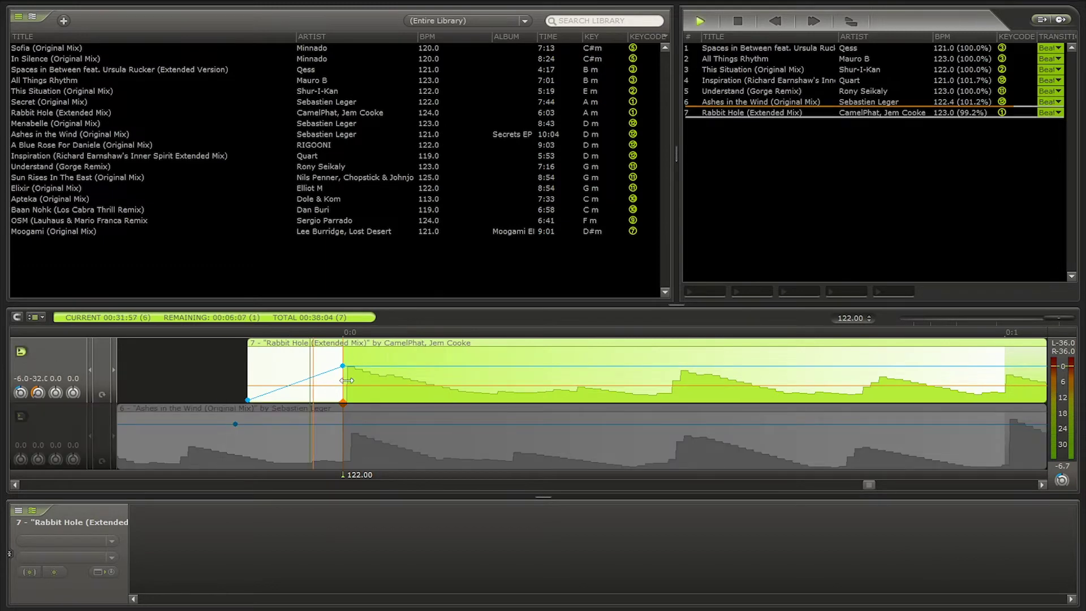
key("space")
left_click(20, 351)
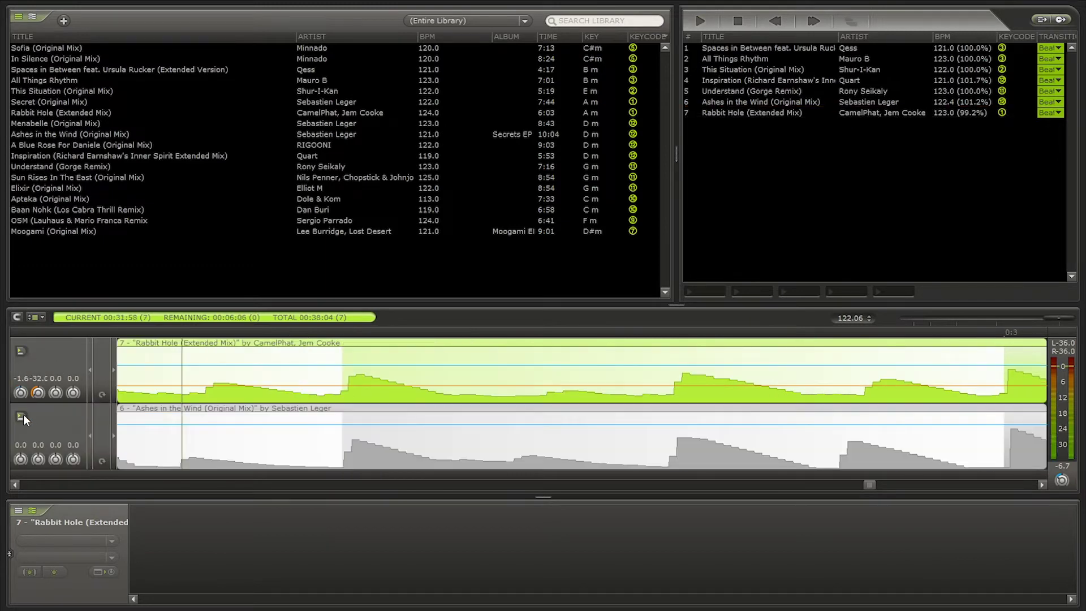
Play Ashes in the Wind in solo around the start of the overlap to check its beat position.
left_click(21, 416)
scroll(609, 438, "down", 3)
scroll(424, 446, "up", 3)
key("space")
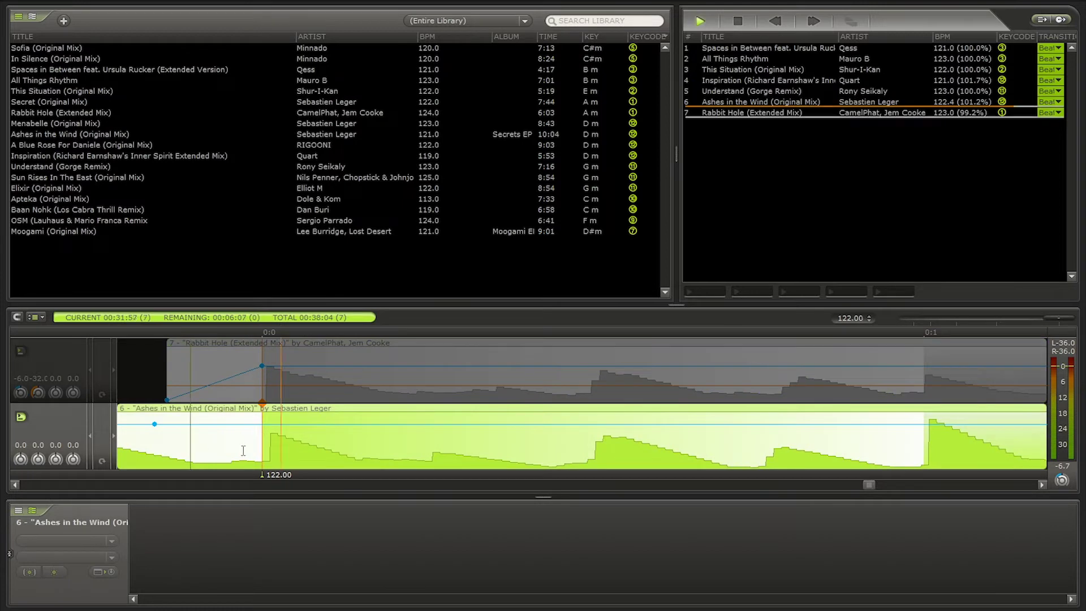
scroll(355, 445, "down", 3)
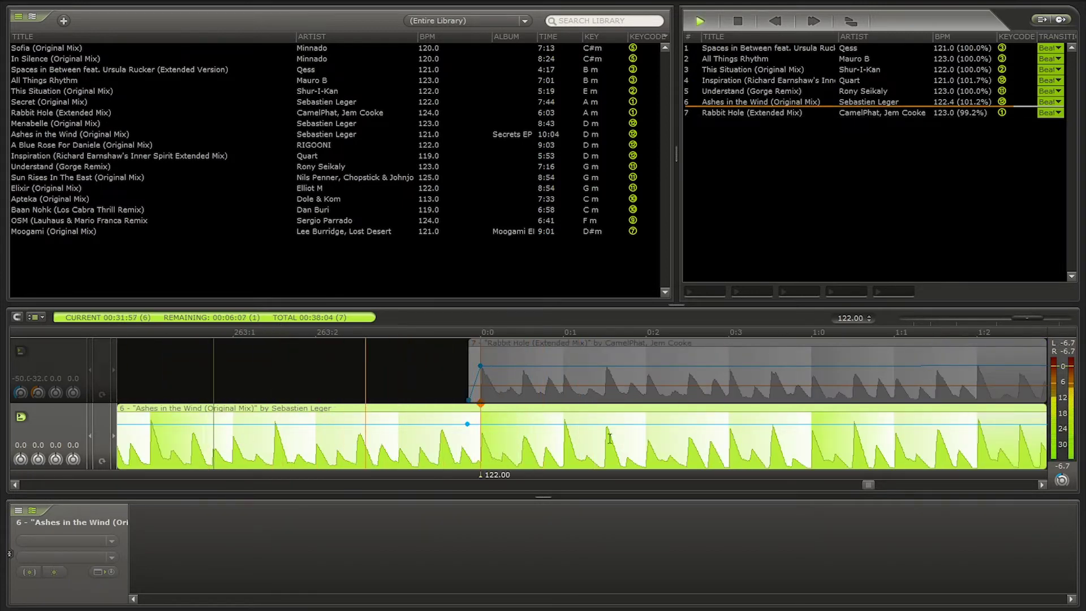
mouse_move(338, 610)
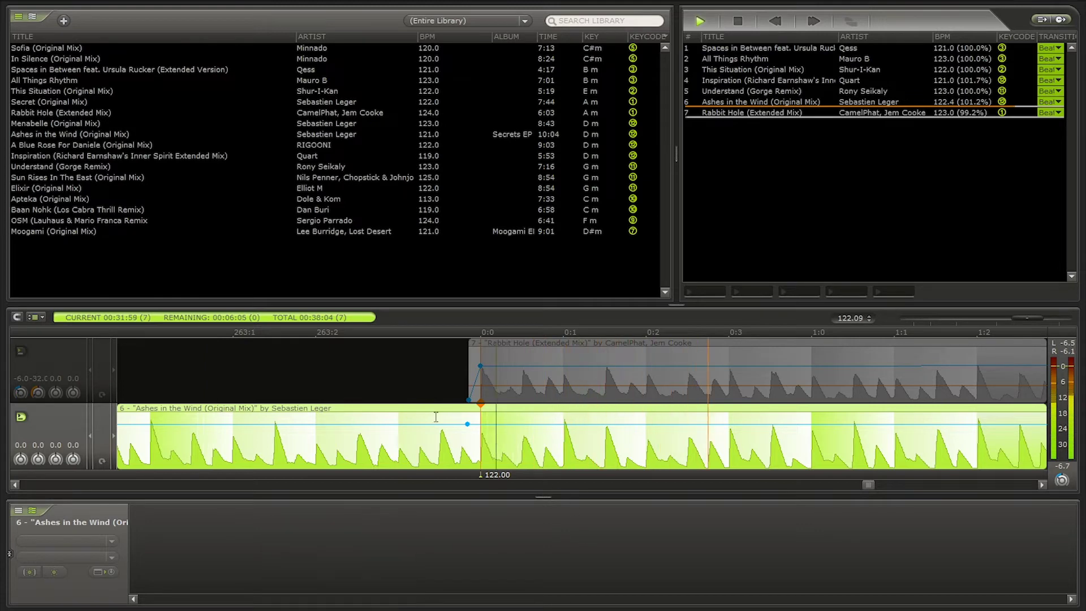
Play both tracks together and compare their kick alignment around bars 5 and 8 of the transition.
scroll(533, 426, "up", 5)
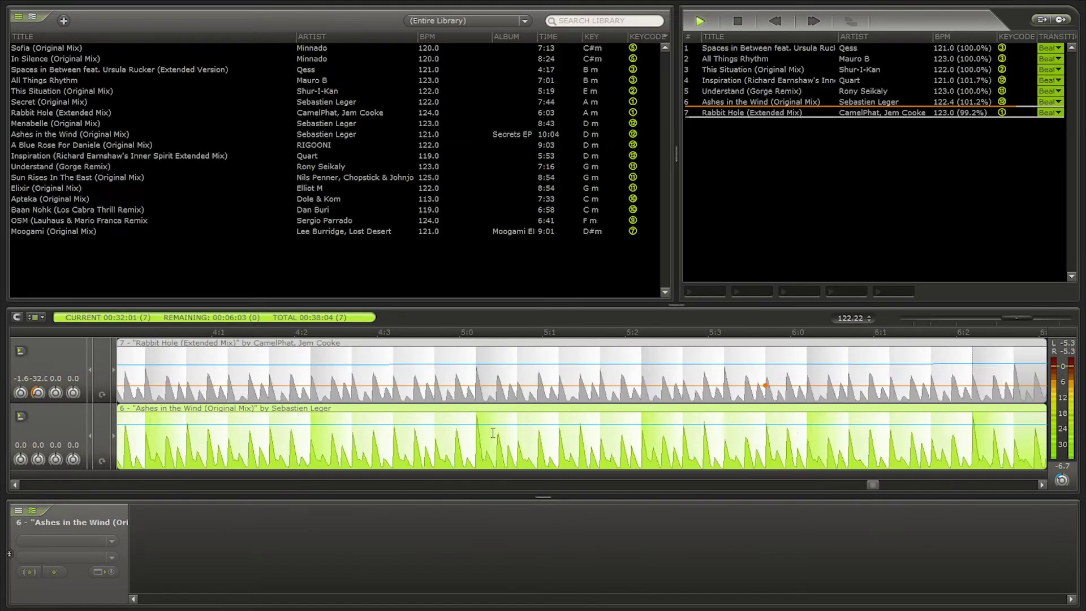
scroll(305, 429, "up", 1)
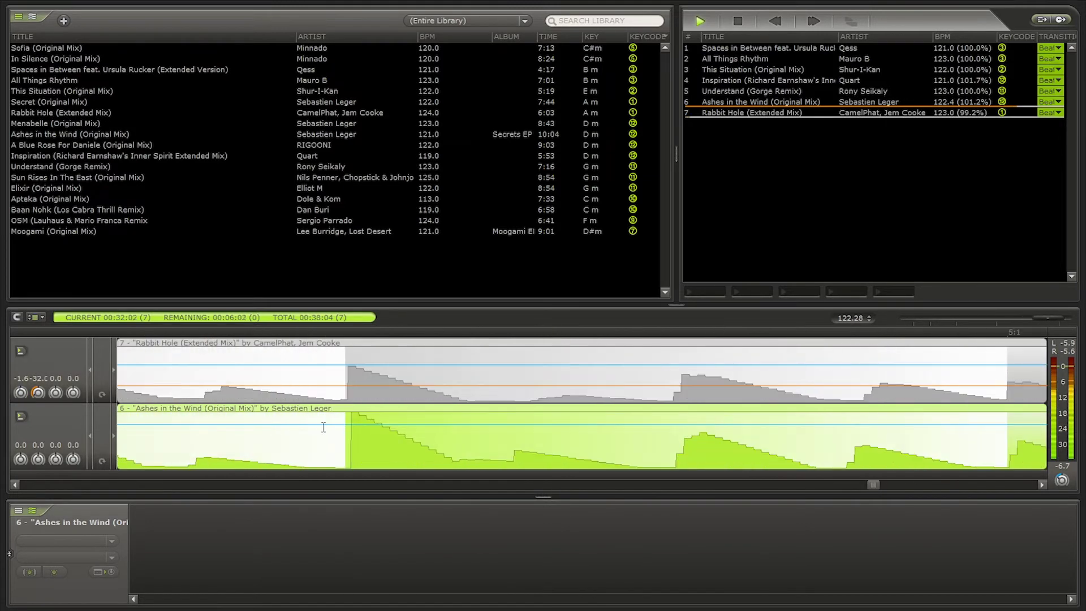
left_click(349, 344)
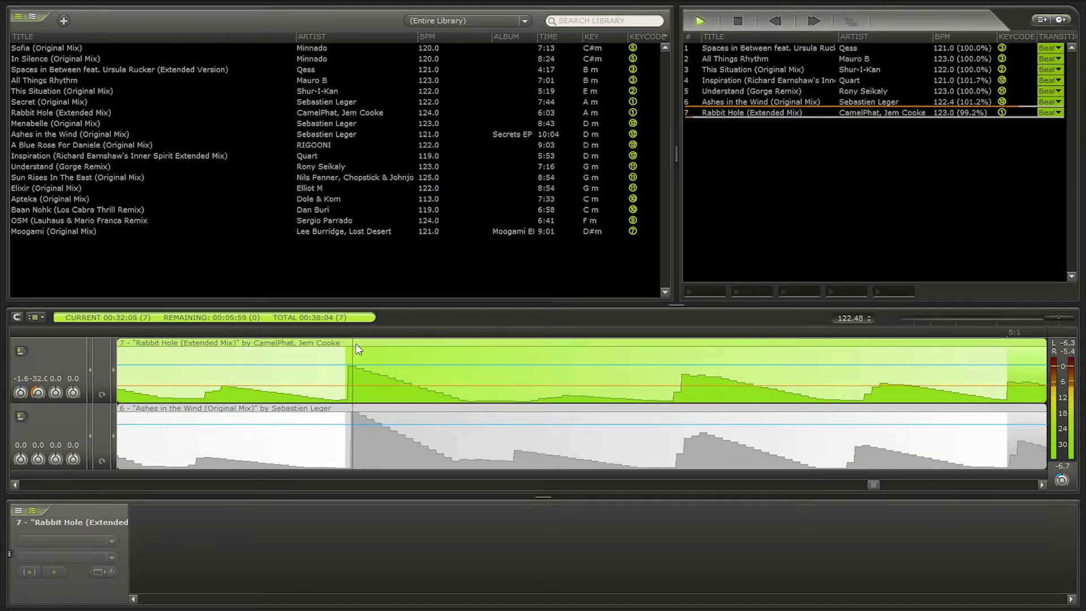
left_click(338, 375)
scroll(350, 346, "down", 3)
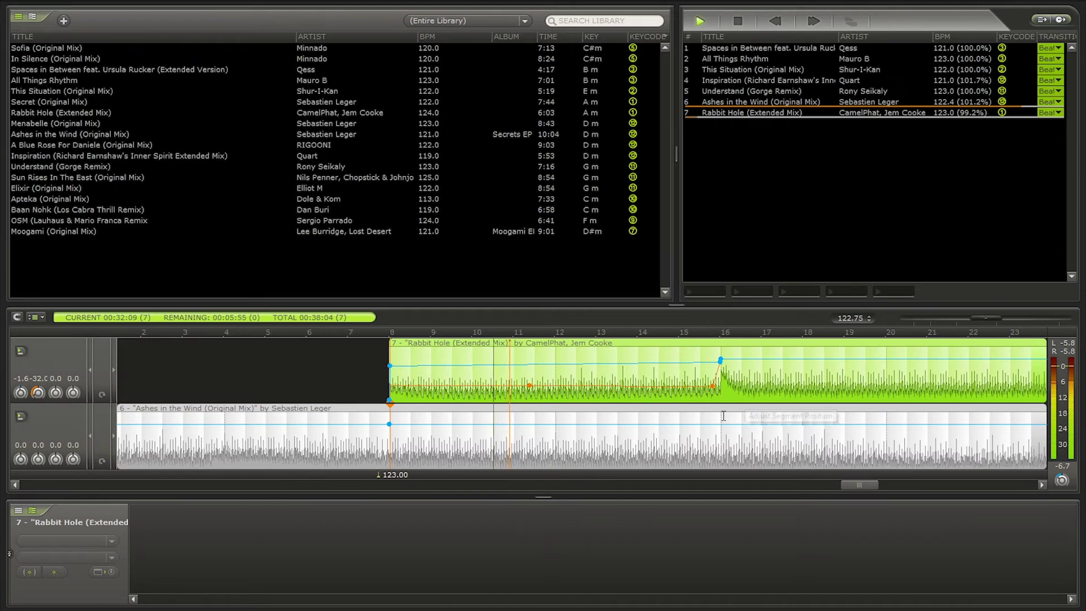
scroll(600, 401, "up", 2)
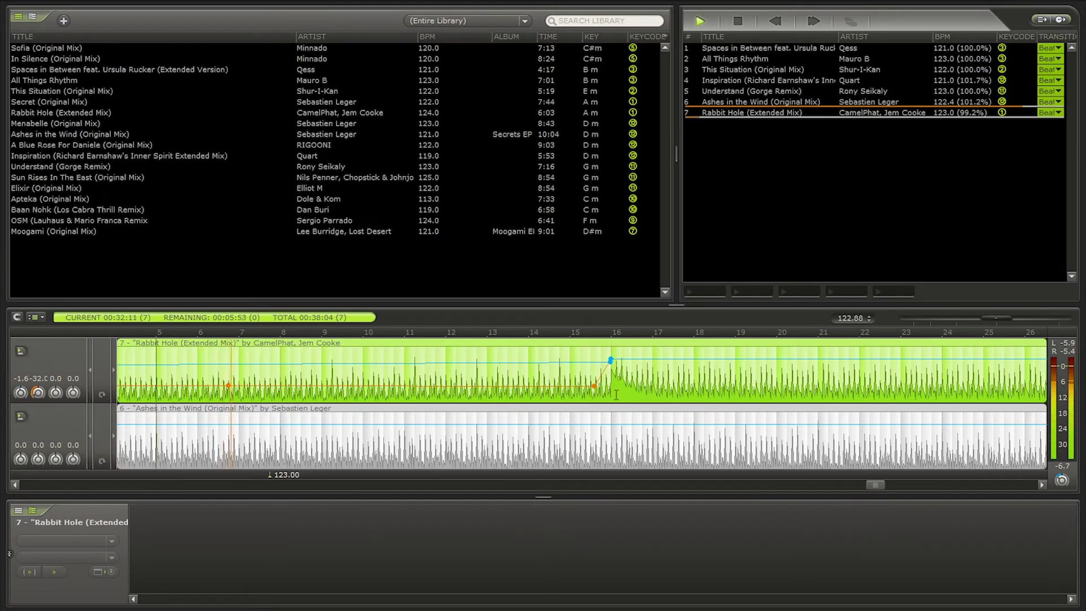
scroll(277, 404, "up", 5)
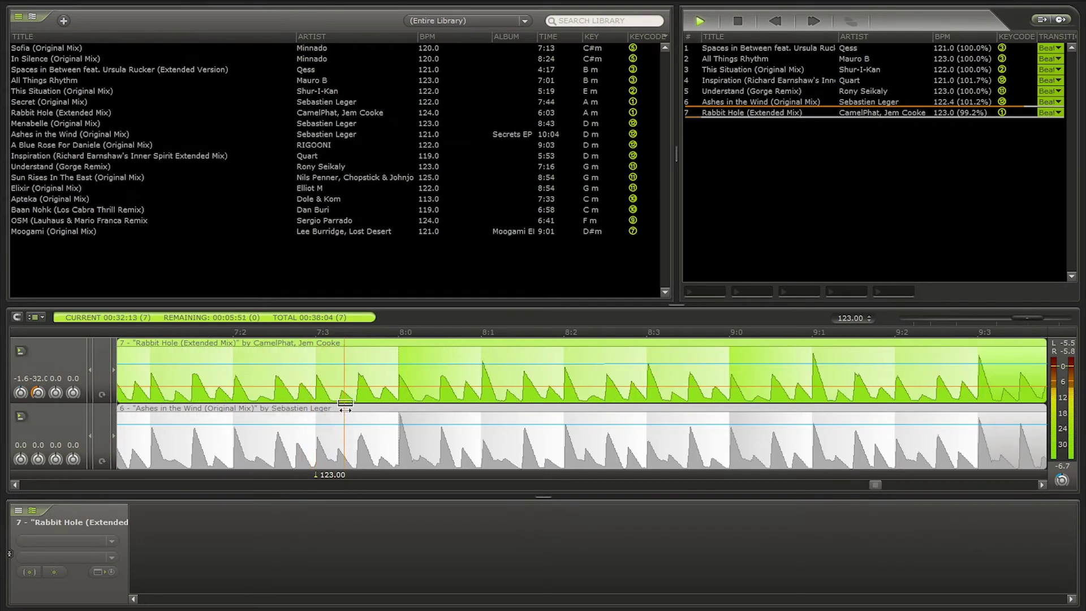
scroll(402, 407, "down", 5)
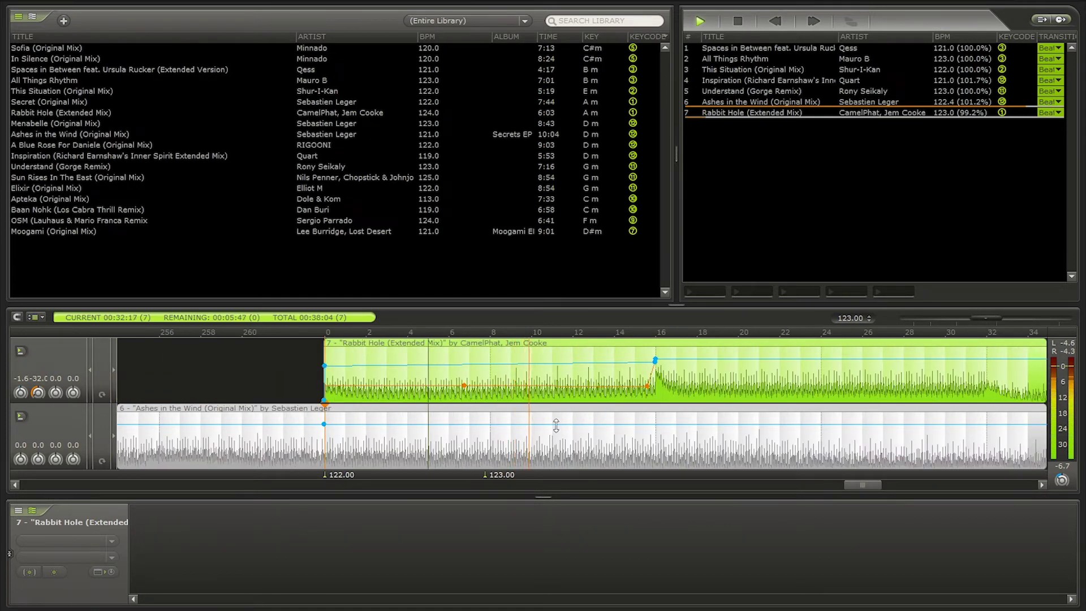
Add two bass markers to Ashes in the Wind, one shortly before bar 16 and one at bar 16, and cut the bass at the second.
right_click(645, 424)
left_click(701, 287)
right_click(672, 424)
left_click(724, 286)
left_click_drag(672, 424, 672, 450)
Add two volume markers to Ashes in the Wind right around bar 16 and lower the second slightly for a small volume drop.
scroll(659, 441, "up", 5)
right_click(657, 428)
left_click(718, 242)
right_click(646, 423)
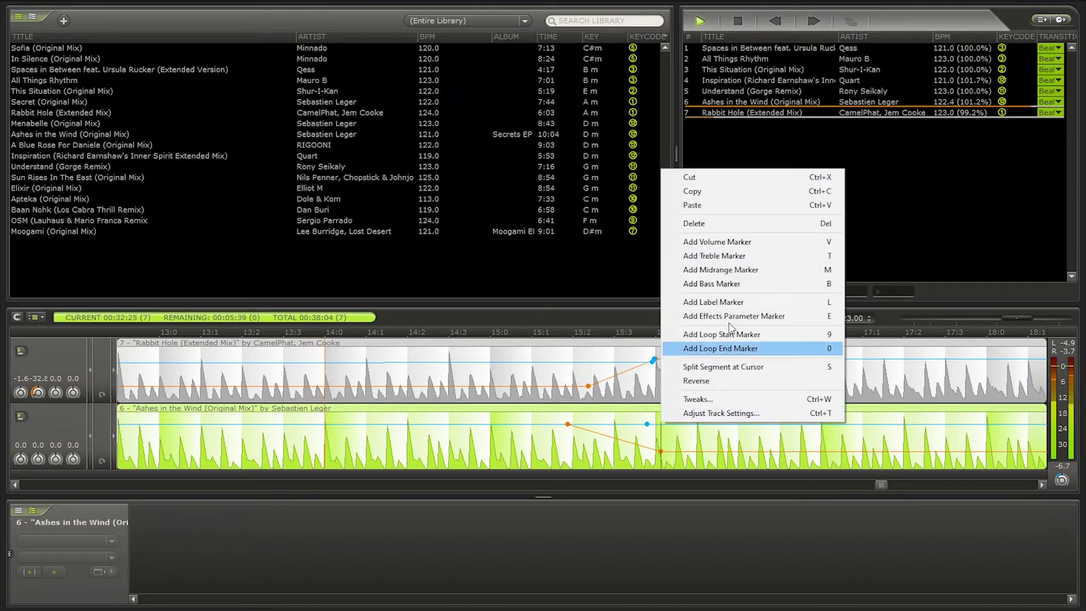
left_click(718, 242)
left_click_drag(654, 424, 653, 428)
scroll(651, 439, "down", 5)
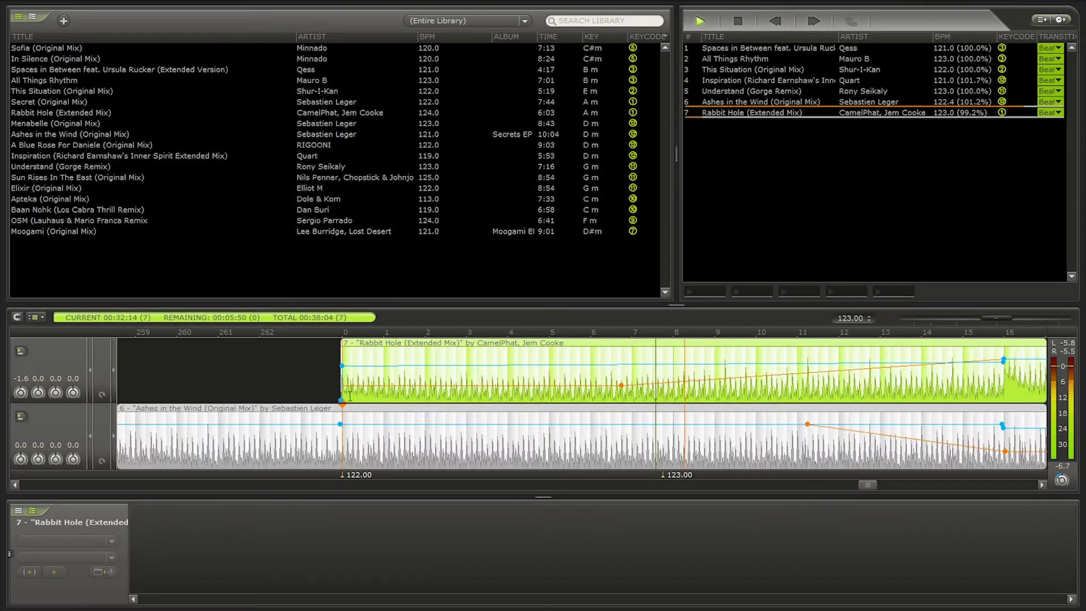
scroll(271, 395, "up", 8)
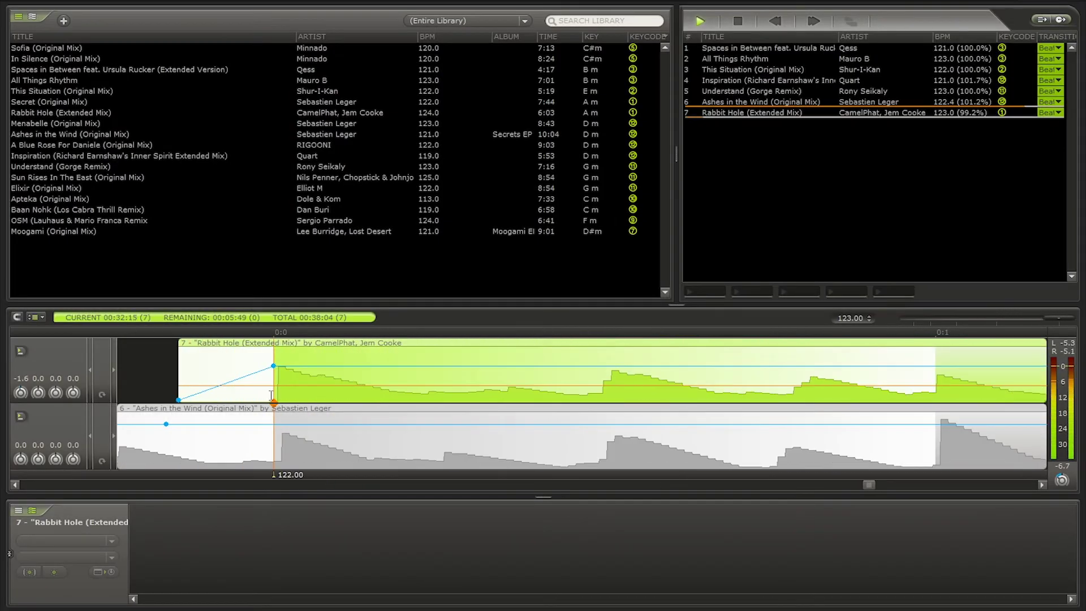
Nudge Rabbit Hole slightly later so its first kick lines up with Ashes in the Wind at the transition start.
left_click(267, 397)
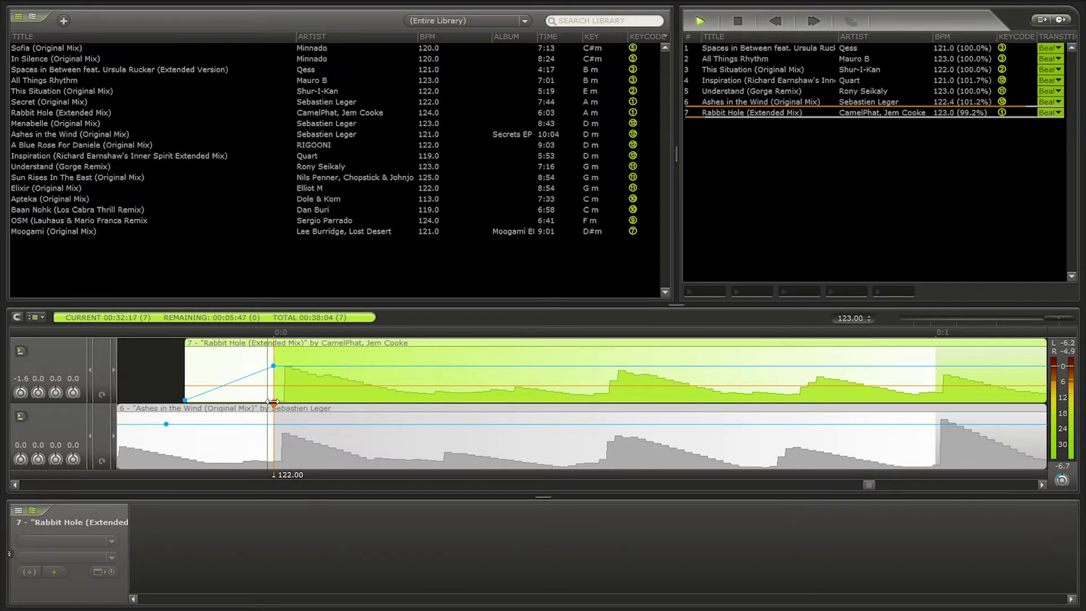
scroll(363, 432, "down", 8)
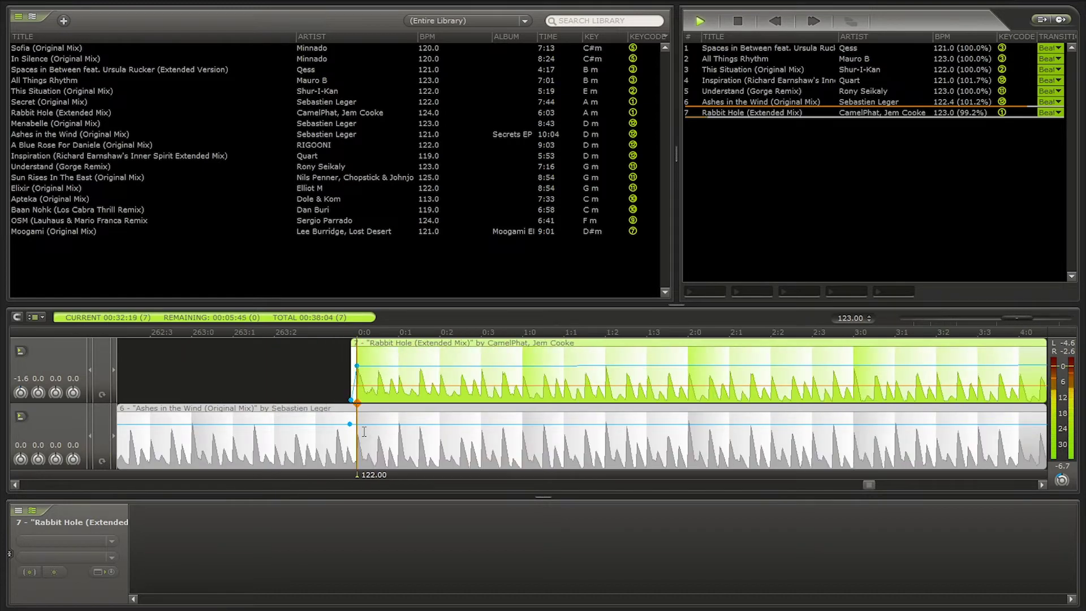
scroll(363, 431, "up", 8)
scroll(349, 433, "down", 5)
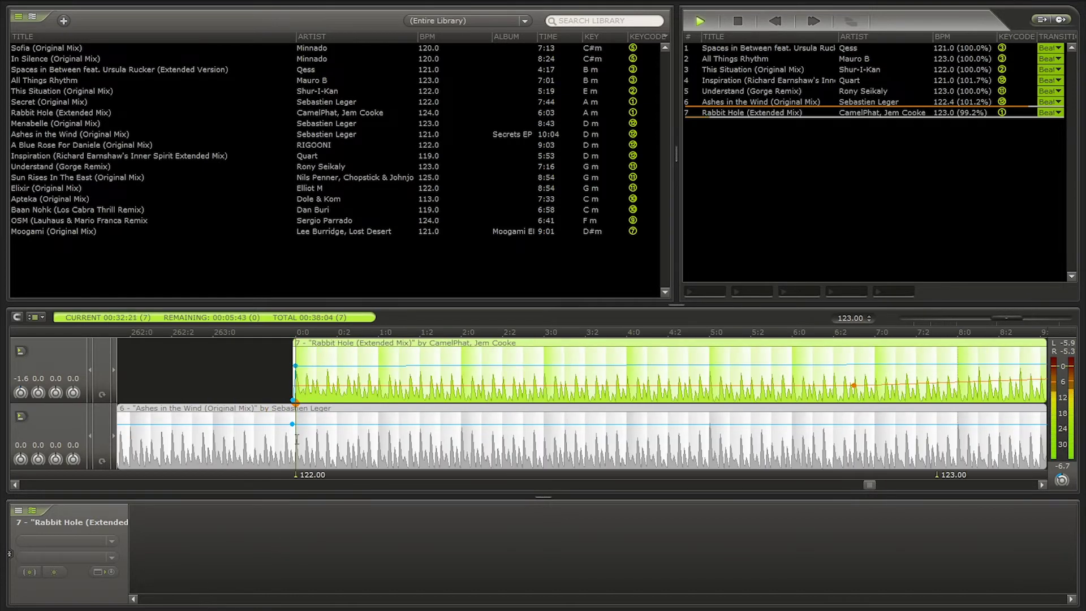
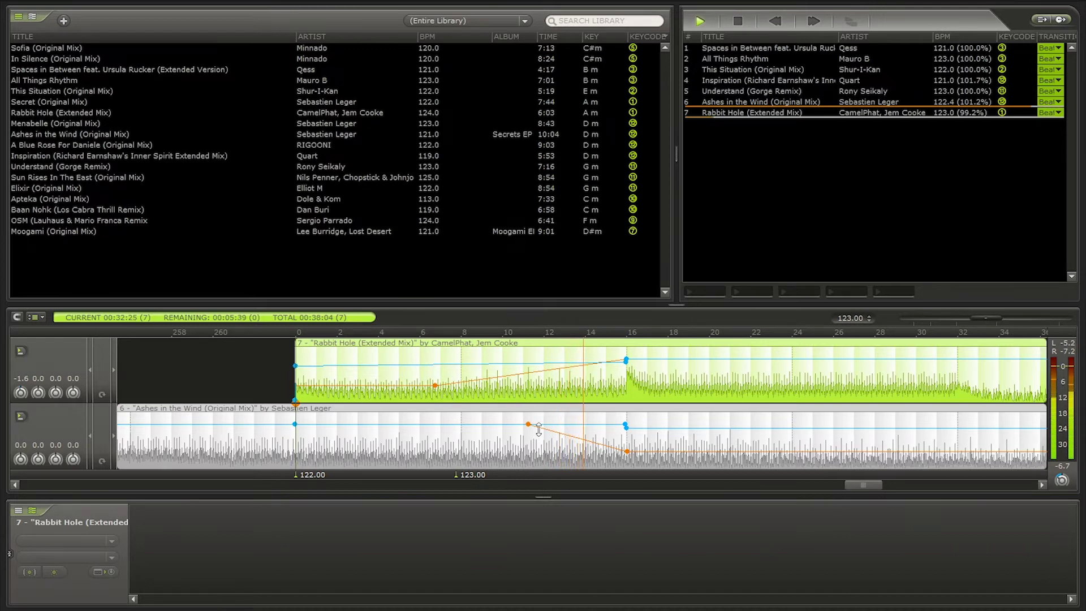
Keep Rabbit Hole's bass low with markers at bar 8 and shortly before bar 16, and move Ashes in the Wind's first bass marker to about bar 15.
left_click_drag(422, 384, 616, 380)
right_click(488, 378)
left_click(551, 242)
left_click_drag(528, 423, 604, 424)
double_click(565, 440)
left_click_drag(616, 380, 618, 374)
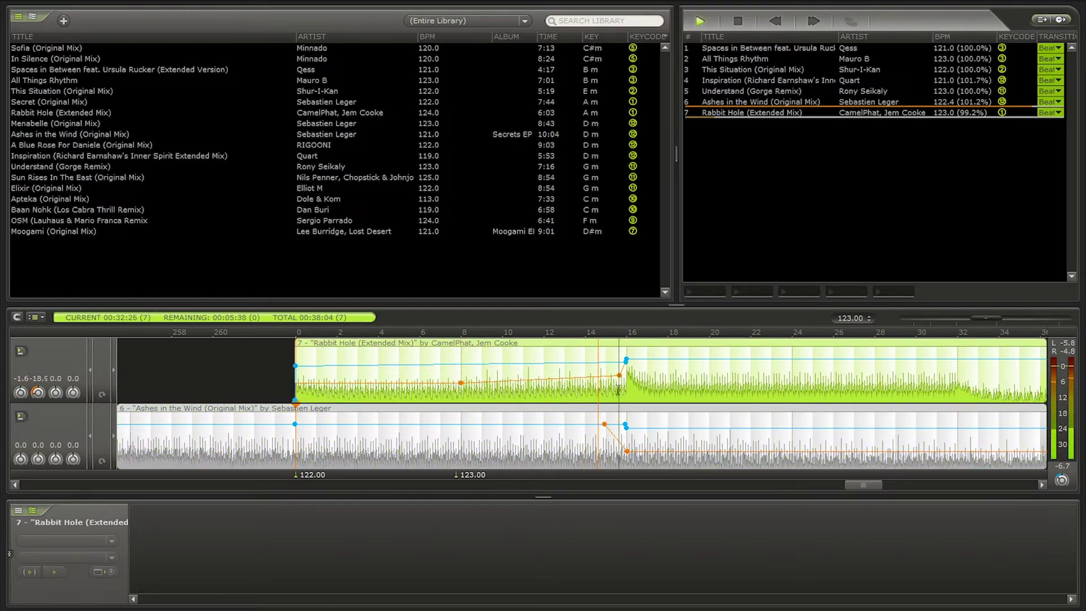
scroll(617, 385, "up", 3)
scroll(617, 387, "up", 5)
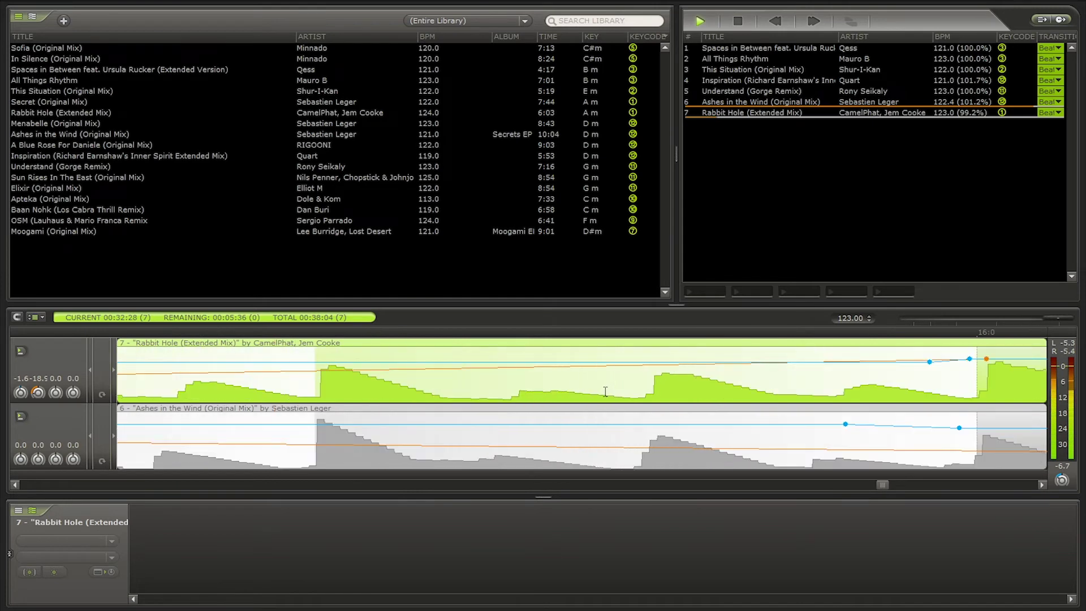
scroll(605, 391, "down", 6)
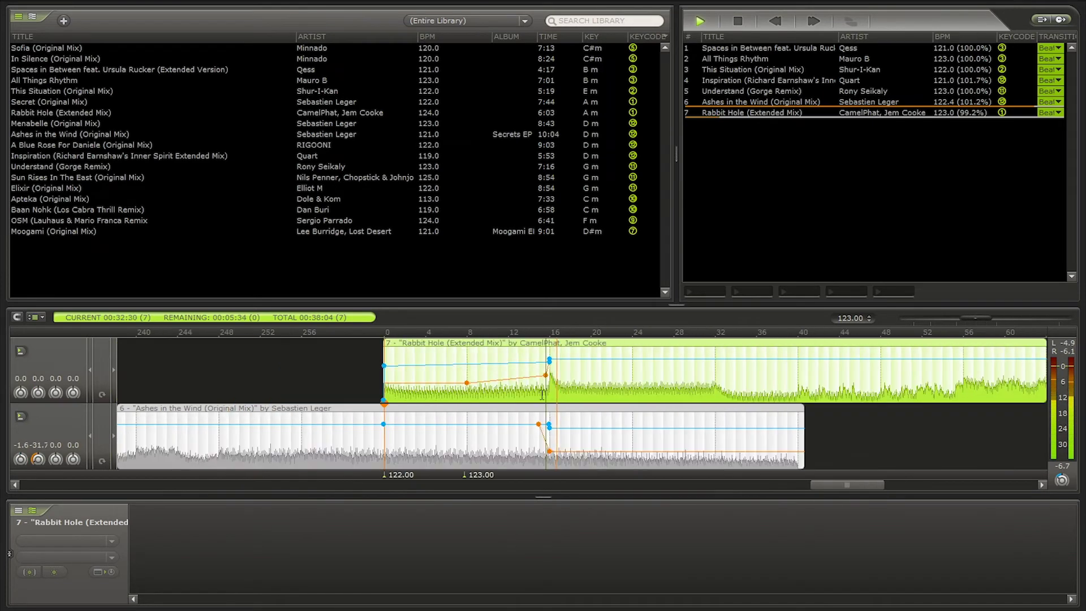
Add two volume markers to Ashes in the Wind right around bar 32 and drop the second to -50 dB.
left_click(420, 457)
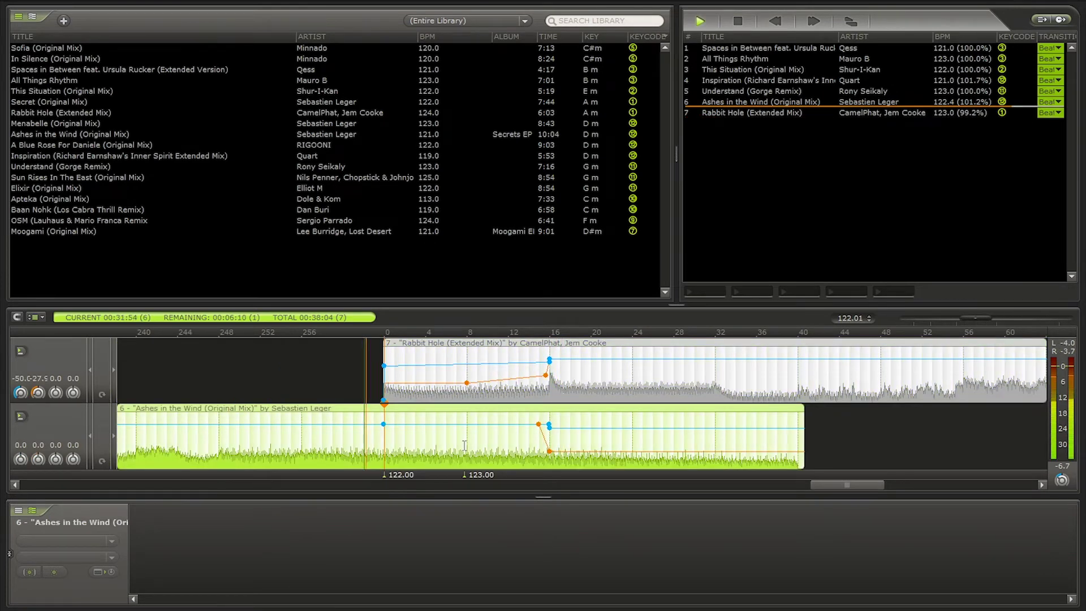
right_click(750, 423)
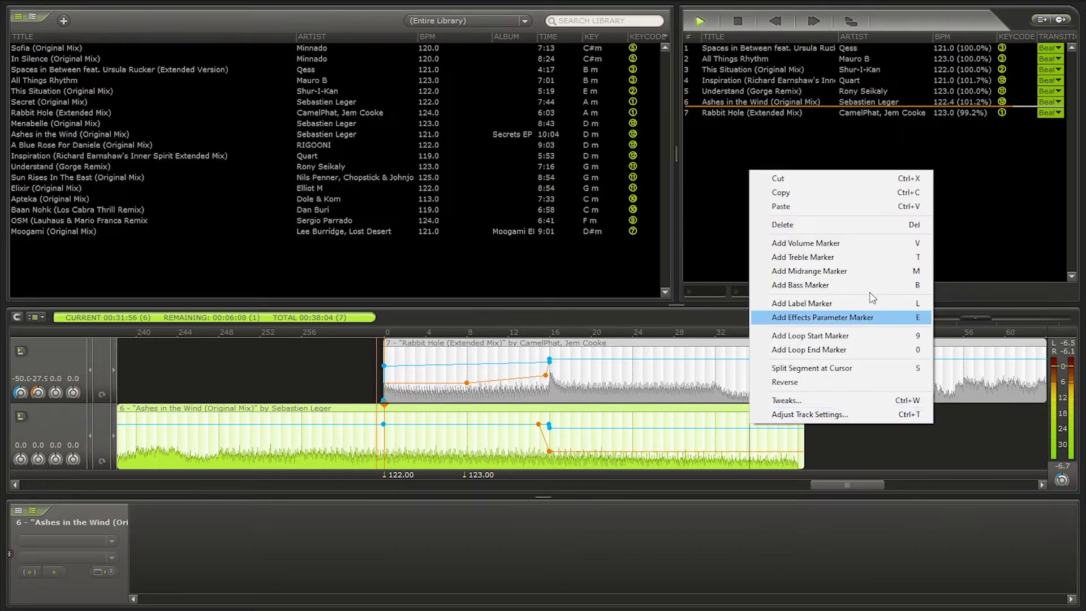
left_click(856, 242)
mouse_move(762, 426)
left_mouse_down()
mouse_move(713, 427)
mouse_move(719, 466)
mouse_move(643, 480)
left_mouse_up()
right_click(751, 425)
left_click(817, 245)
scroll(721, 457, "up", 4)
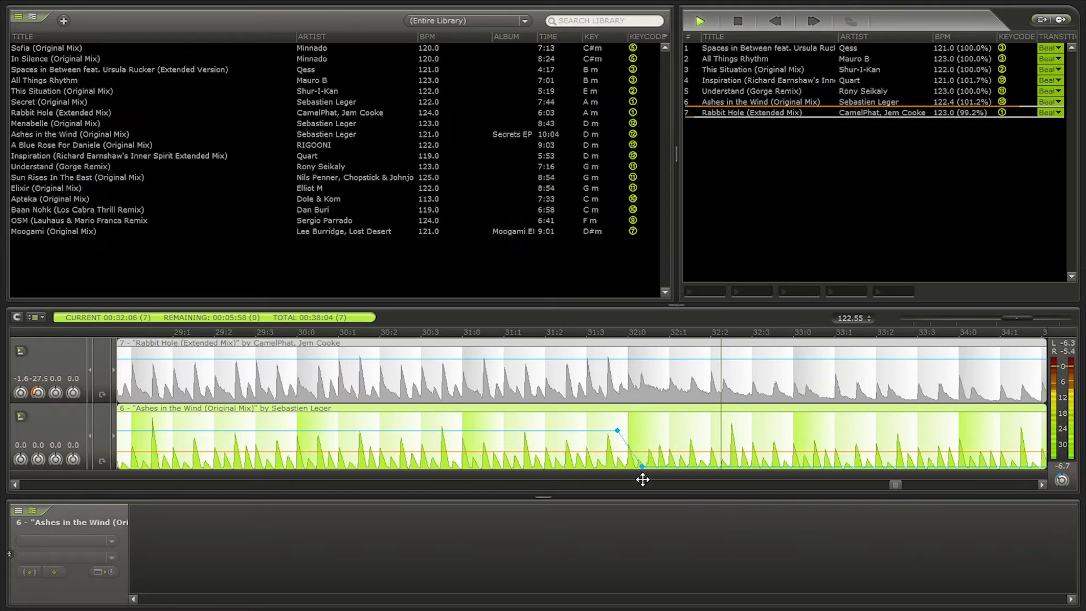
scroll(651, 442, "down", 6)
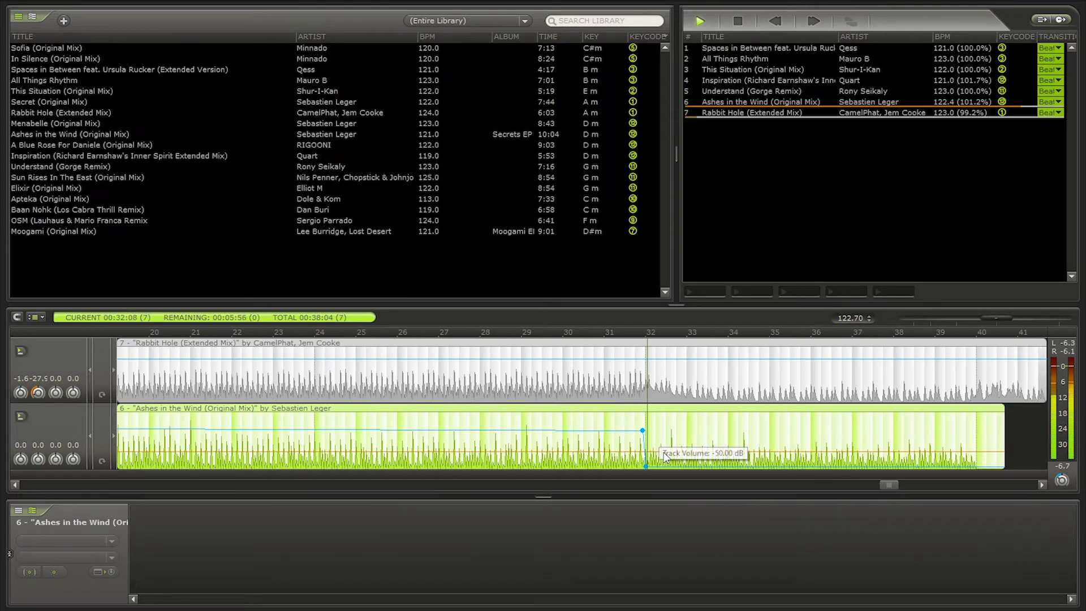
Add bass markers to Ashes in the Wind at bar 24 and just before bar 32, and cut the bass fully at the second.
right_click(649, 447)
left_click(656, 313)
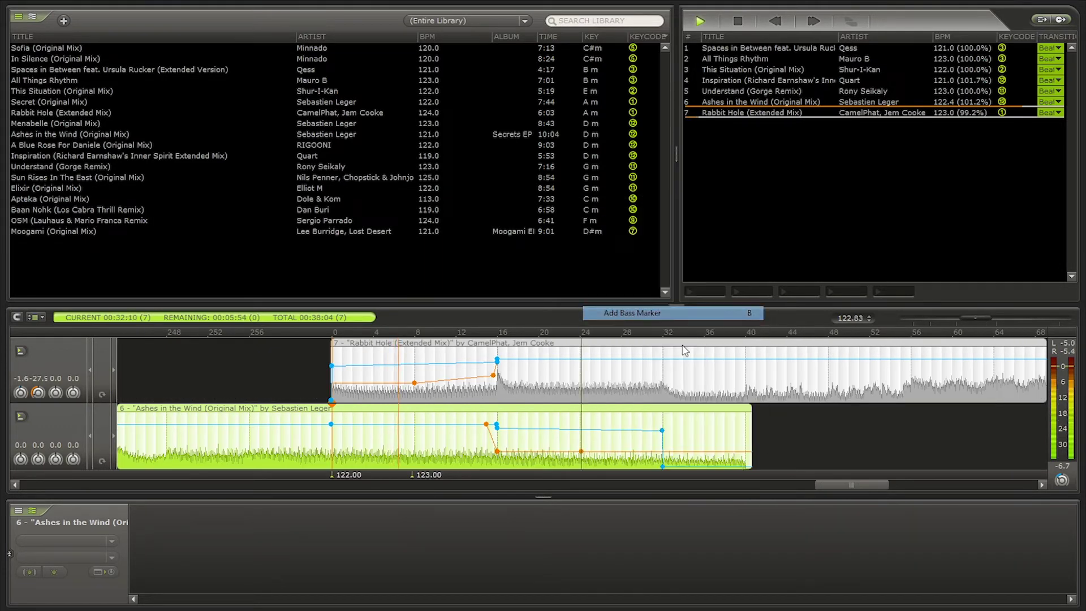
right_click(709, 449)
left_click(771, 308)
left_click_drag(709, 451, 656, 488)
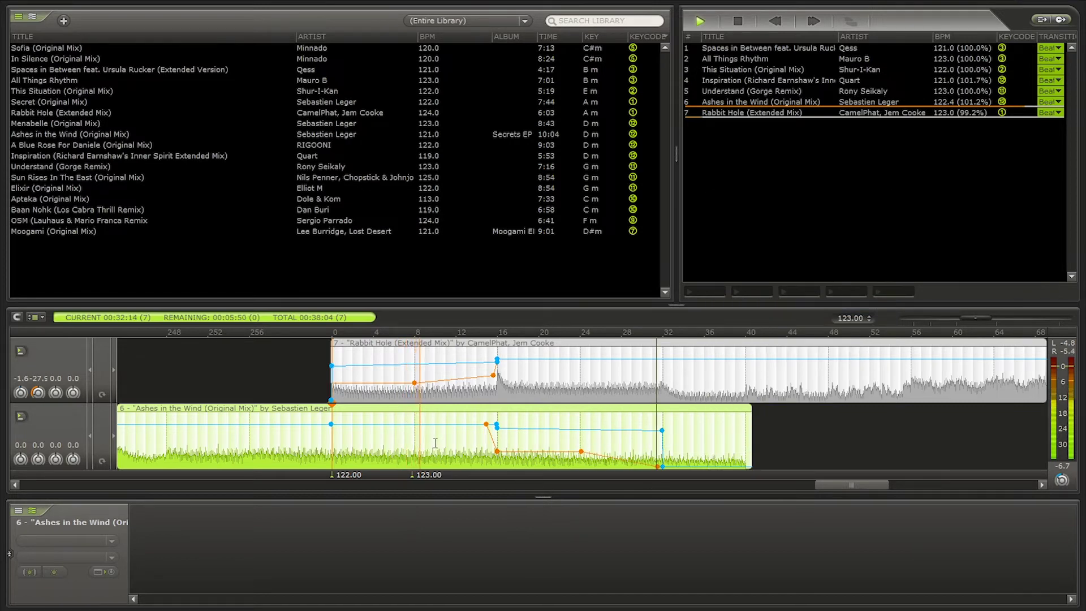
Delete the two fade-out volume markers at the end of Rabbit Hole.
scroll(441, 442, "up", 5)
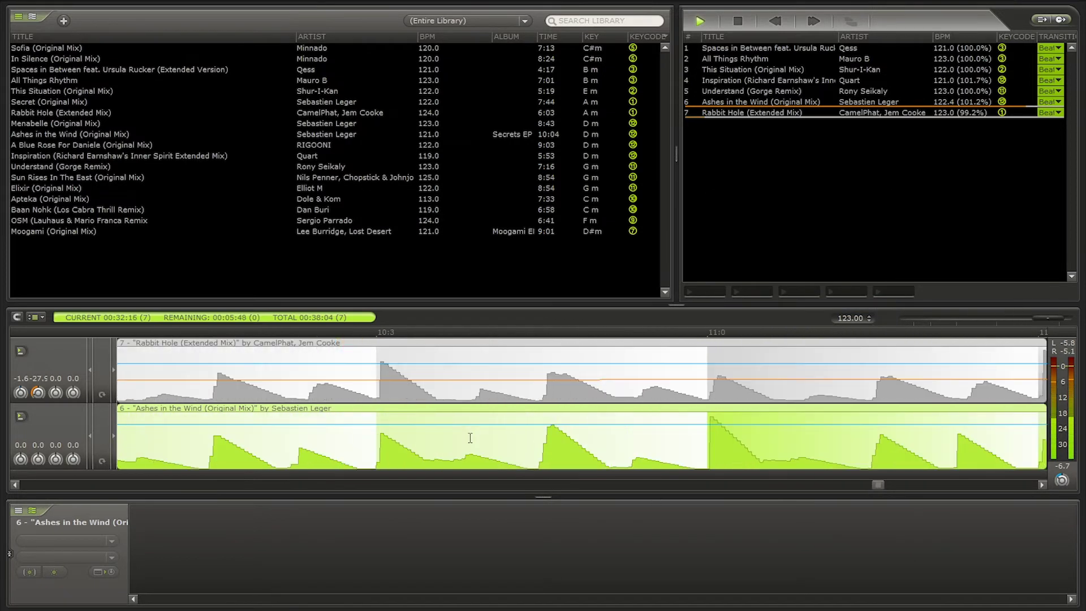
scroll(634, 429, "down", 5)
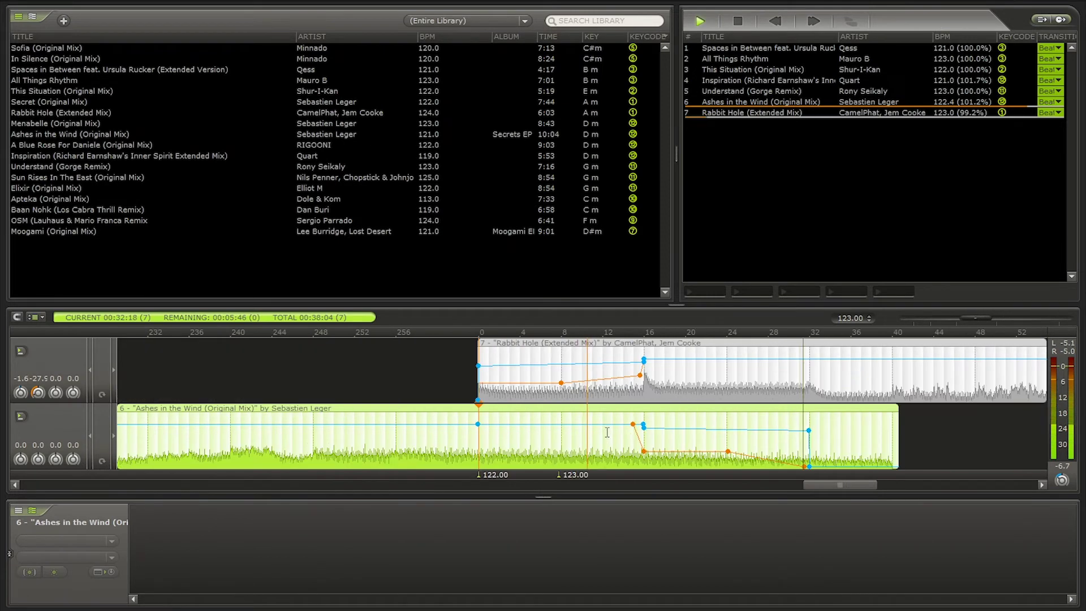
scroll(633, 424, "down", 2)
mouse_move(653, 425)
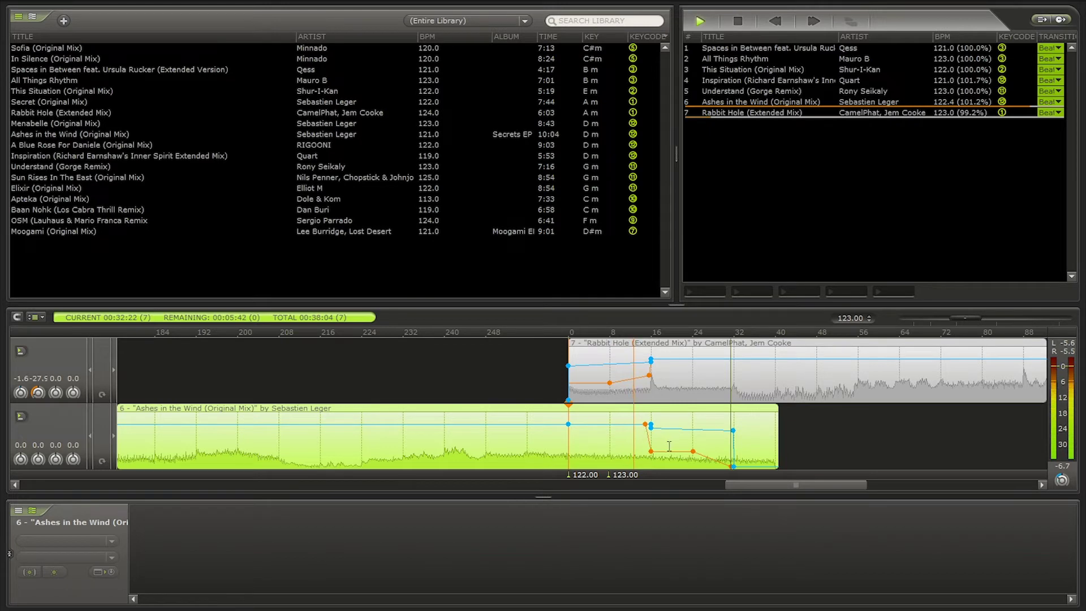
scroll(469, 457, "down", 3)
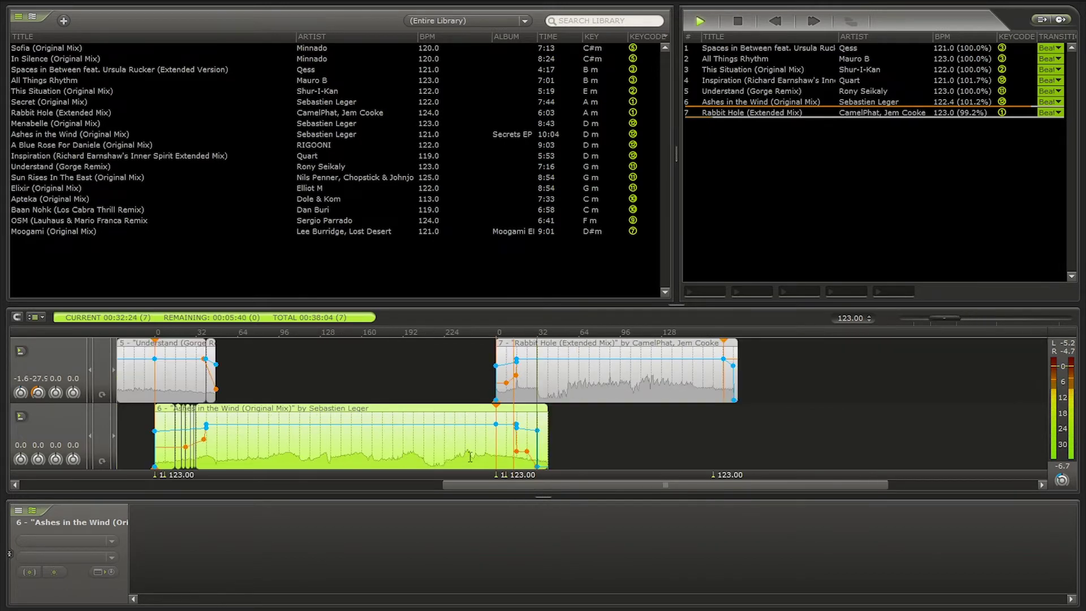
right_click(734, 400)
left_click(750, 429)
right_click(733, 365)
left_click(767, 388)
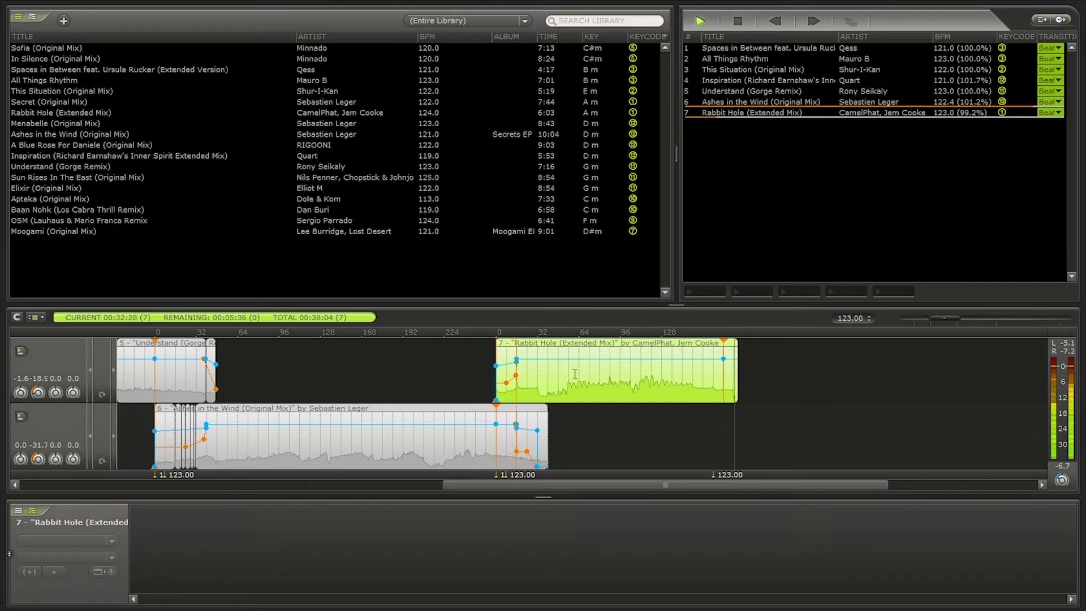
Move Ashes in the Wind's bass marker closer to bar 16, at about bar 15.6, and check the kick alignment around bar 20.
scroll(516, 388, "up", 5)
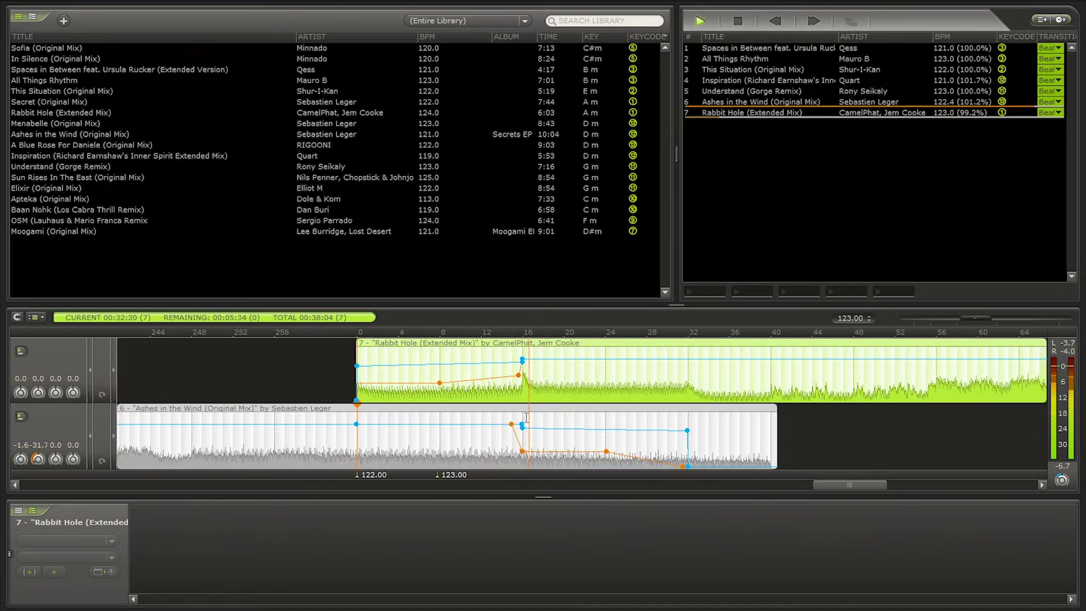
scroll(526, 418, "up", 3)
left_click_drag(478, 424, 509, 423)
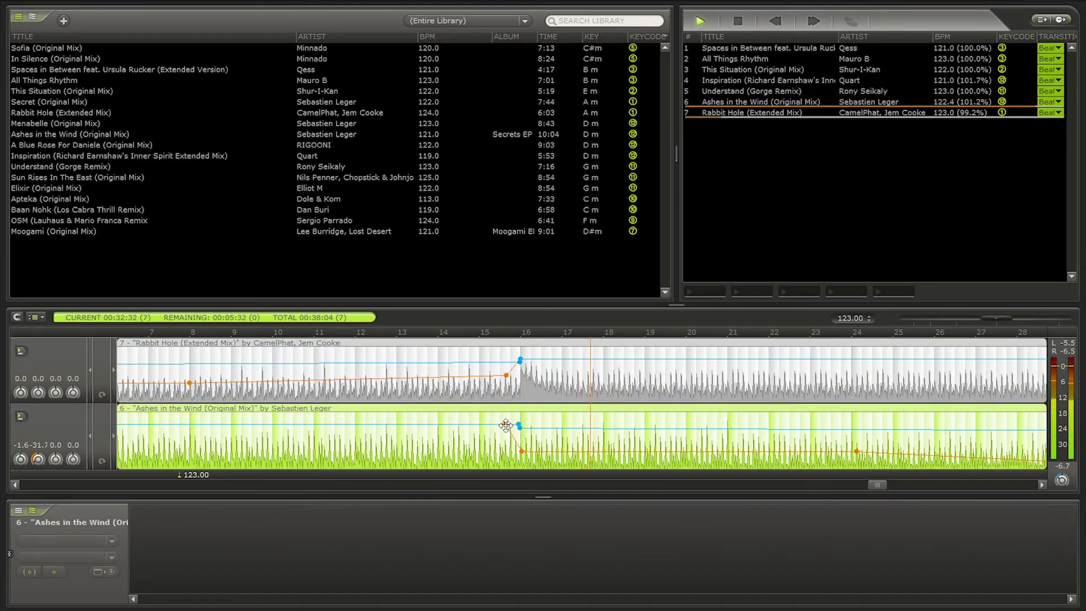
scroll(505, 441, "up", 4)
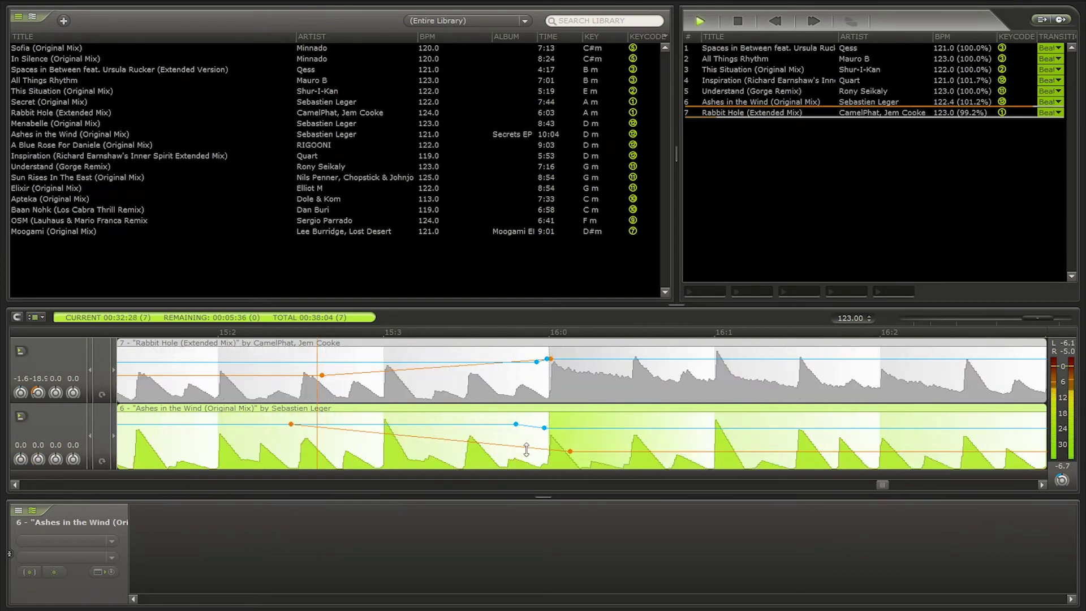
scroll(512, 458, "down", 5)
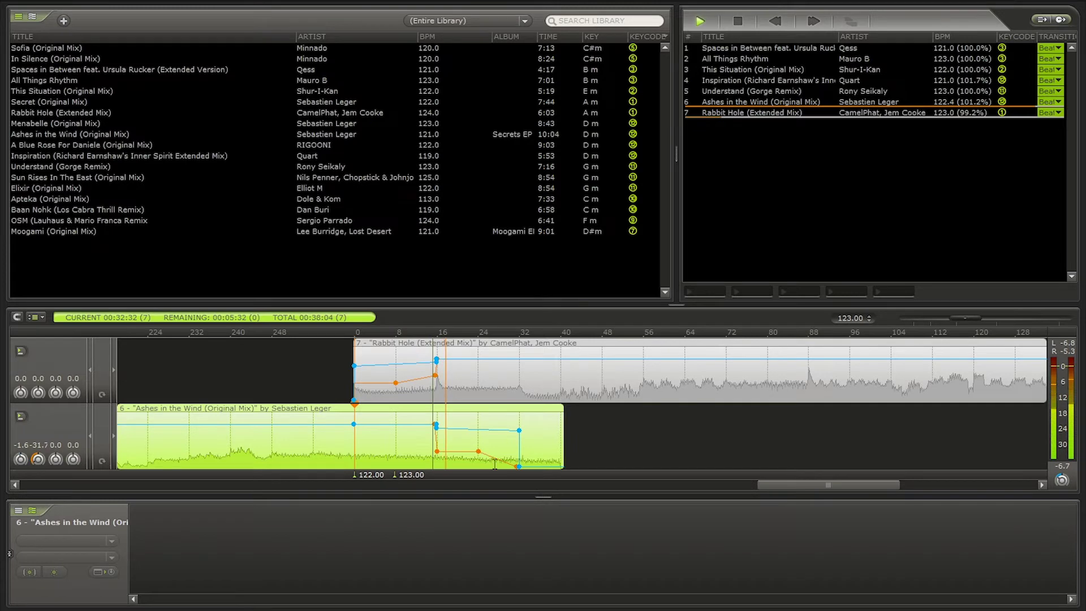
scroll(495, 461, "up", 6)
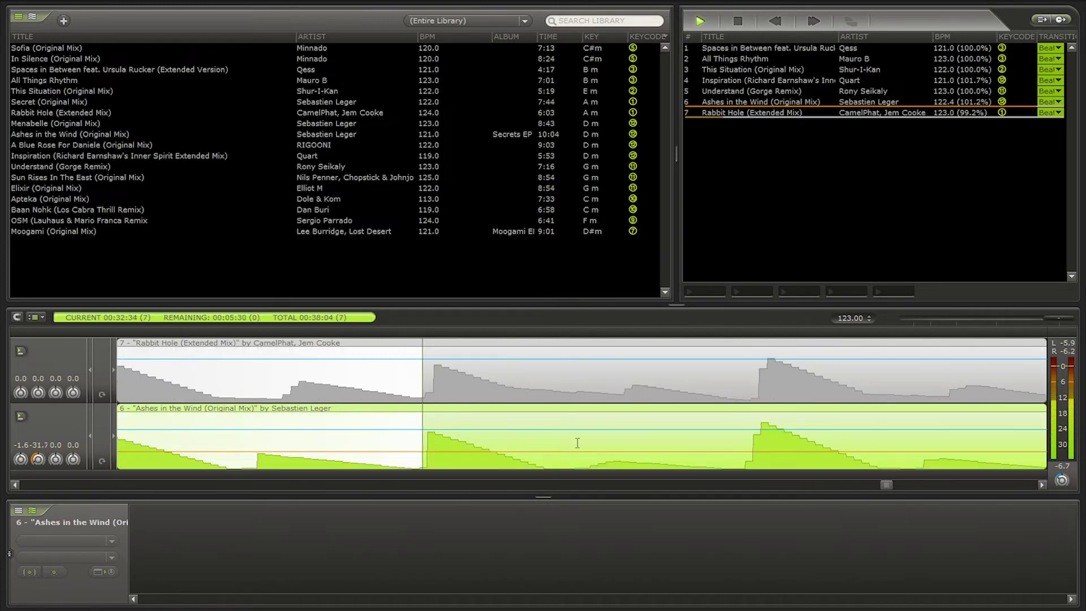
scroll(577, 443, "down", 5)
scroll(656, 446, "up", 5)
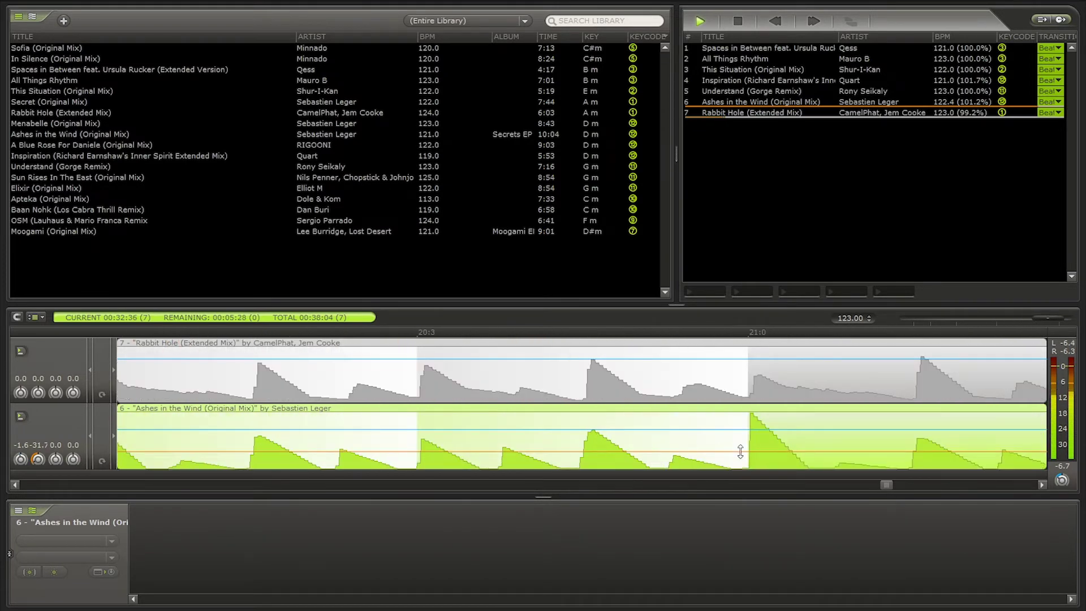
scroll(606, 436, "down", 5)
scroll(533, 439, "down", 5)
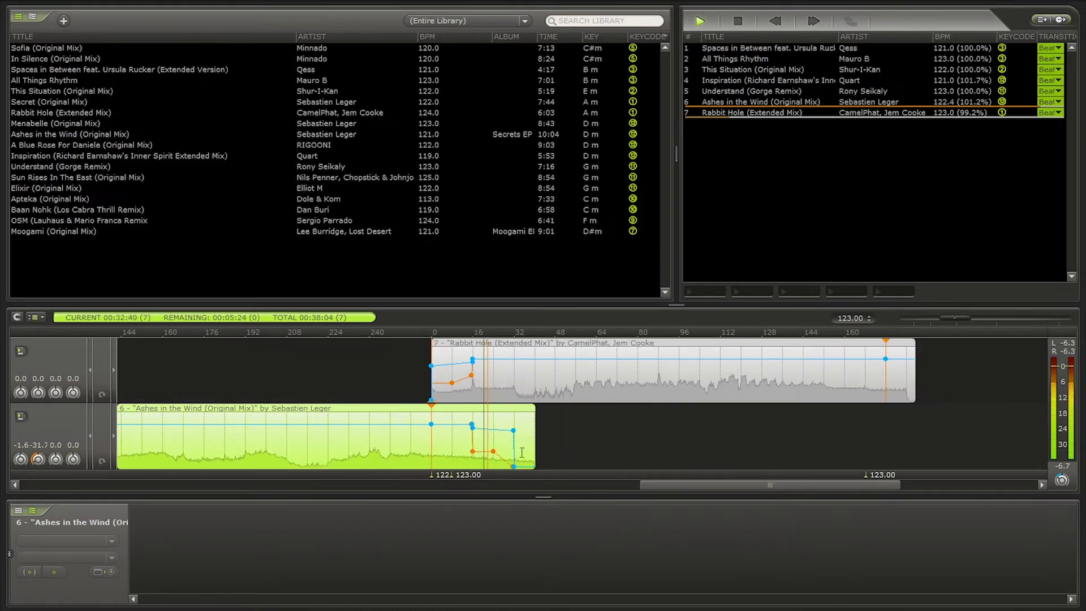
Add A Blue Rose For Daniele to the mix after Rabbit Hole and shift it about 24 bars earlier.
left_click(36, 113)
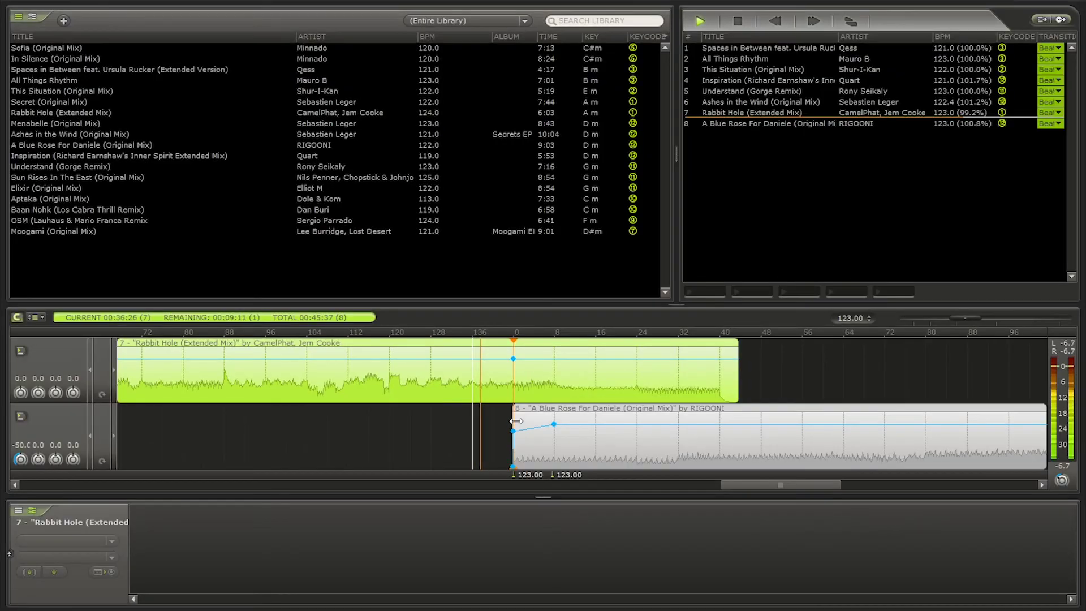
left_click(516, 421)
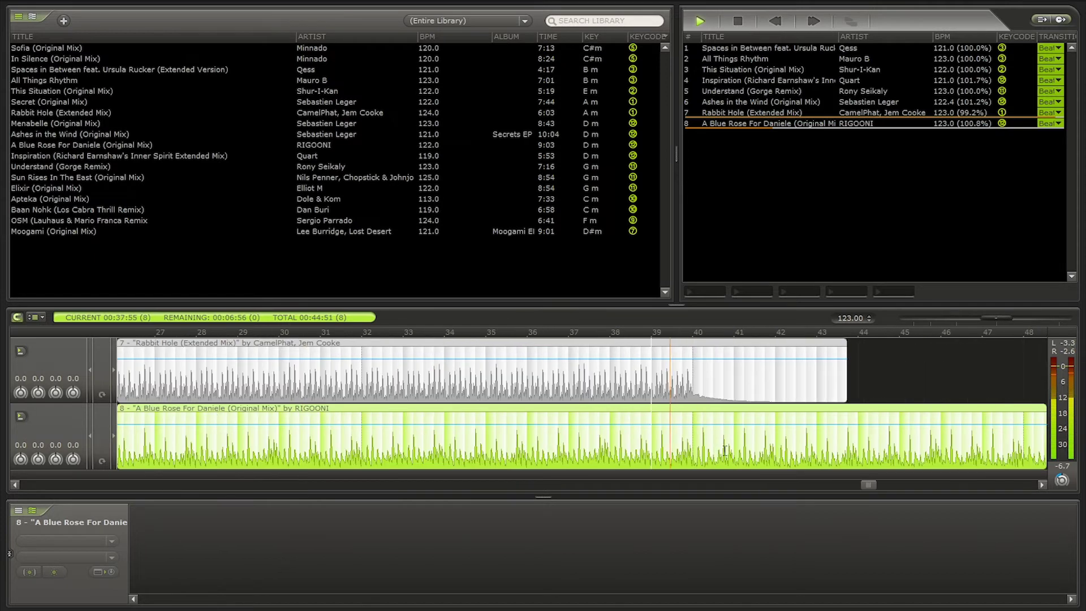
scroll(693, 449, "down", 3)
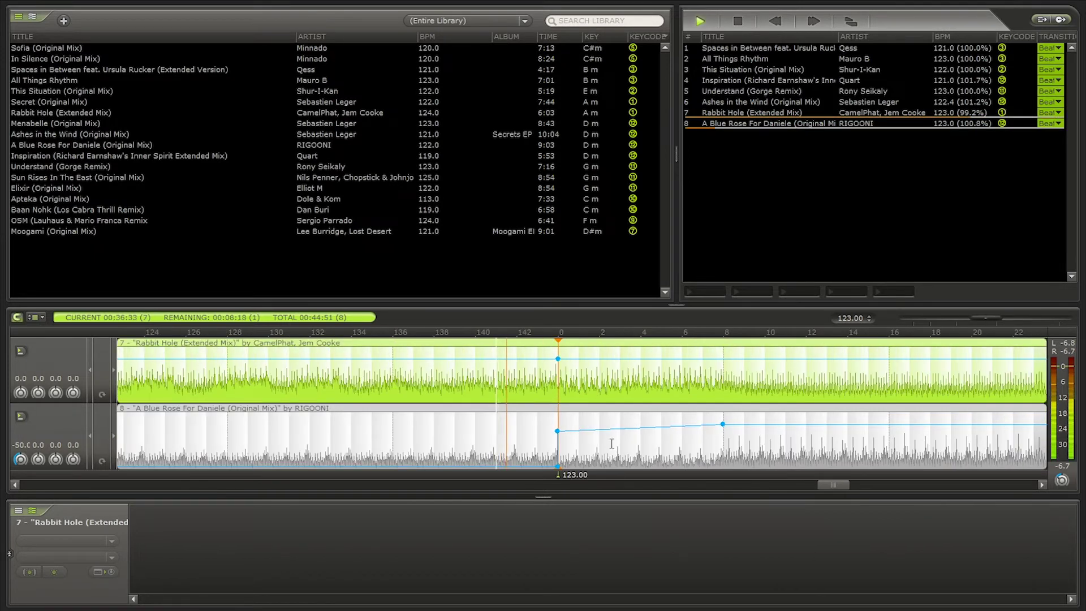
Extend A Blue Rose For Daniele's volume rise to about bar 24 and play Rabbit Hole in solo around bars 26 and 36.
left_click_drag(613, 424, 695, 420)
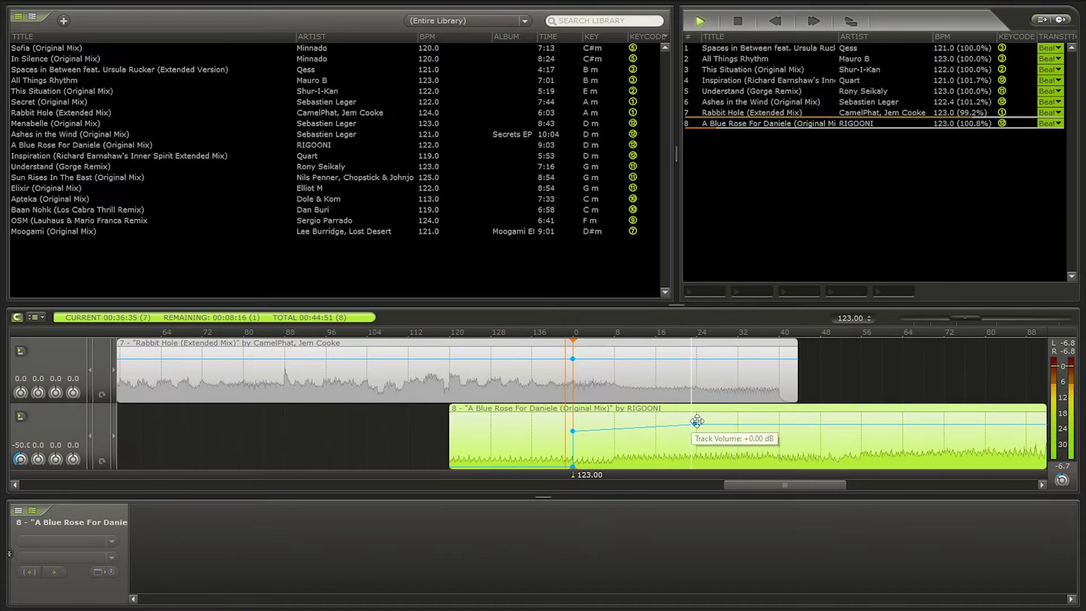
key("space")
left_click(570, 355)
left_click(21, 351)
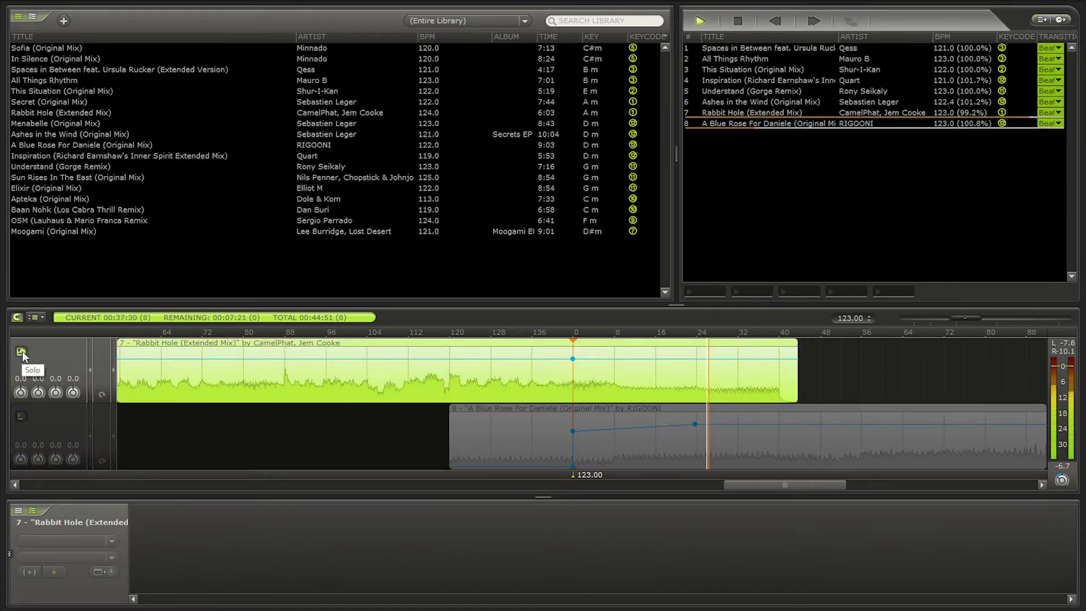
left_click(757, 382)
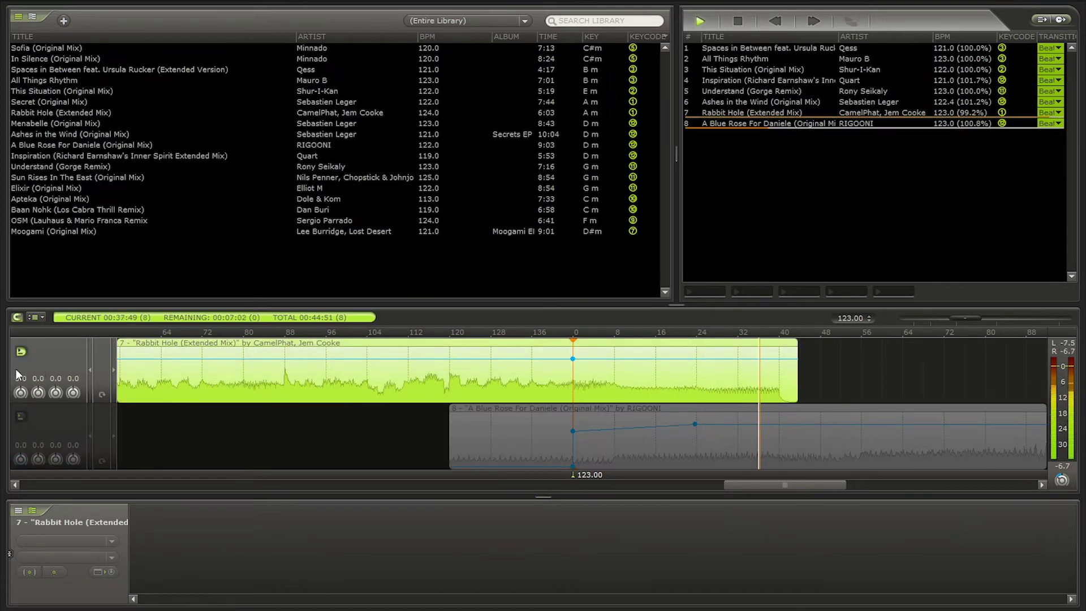
left_click(21, 351)
Add a lowered bass marker to A Blue Rose For Daniele at about bar 26 and move the end of its volume rise to bar 32.
right_click(712, 427)
left_click(752, 260)
left_click_drag(712, 427, 737, 424)
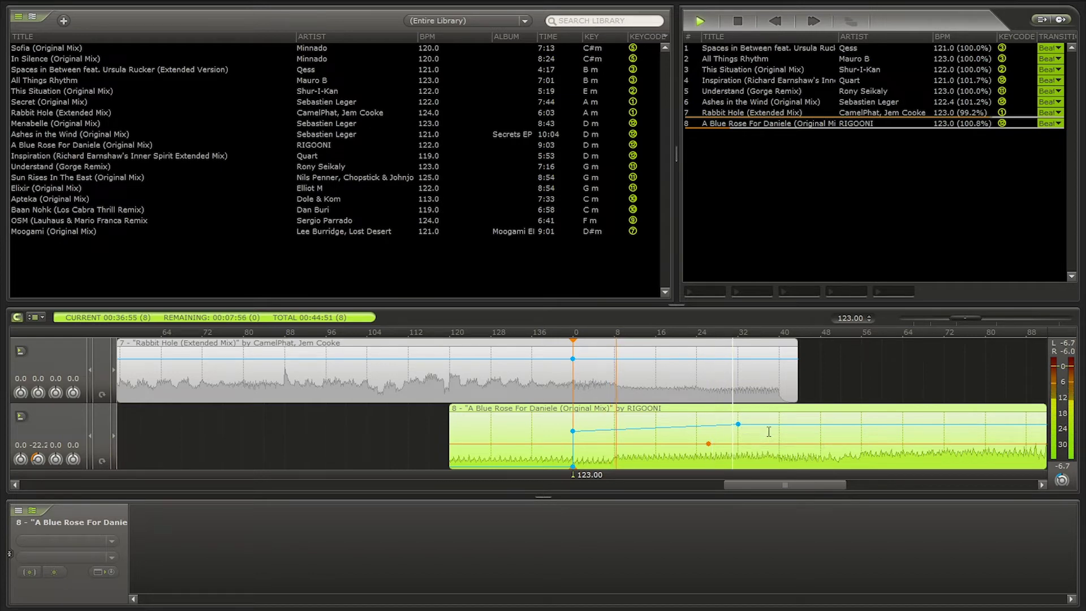
Play the new transition from just before bar 0 and listen to A Blue Rose For Daniele in solo.
key("space")
left_click(559, 432)
key("space")
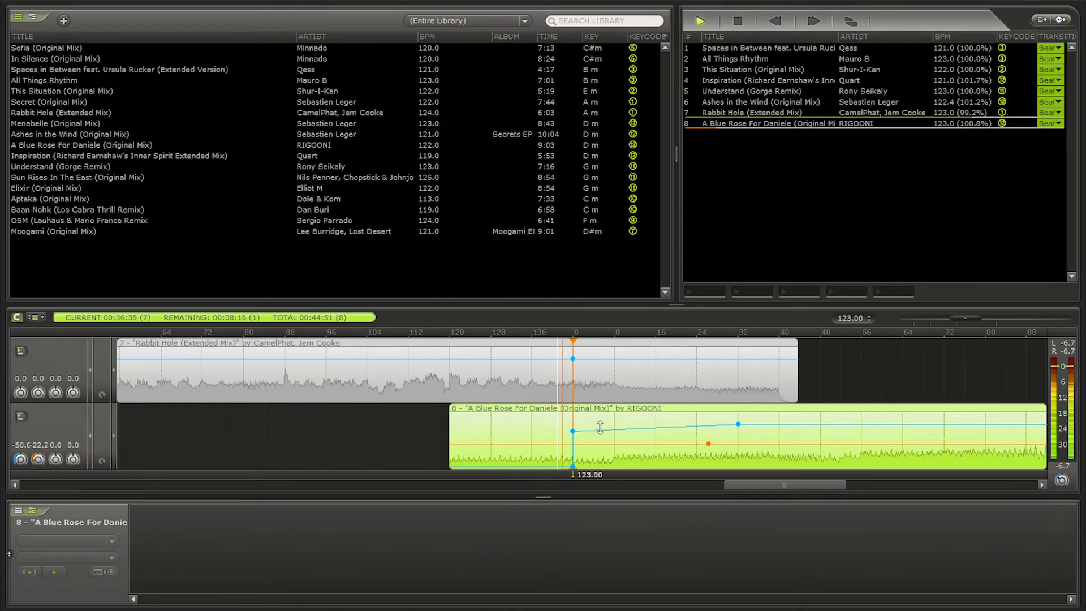
scroll(574, 426, "up", 6)
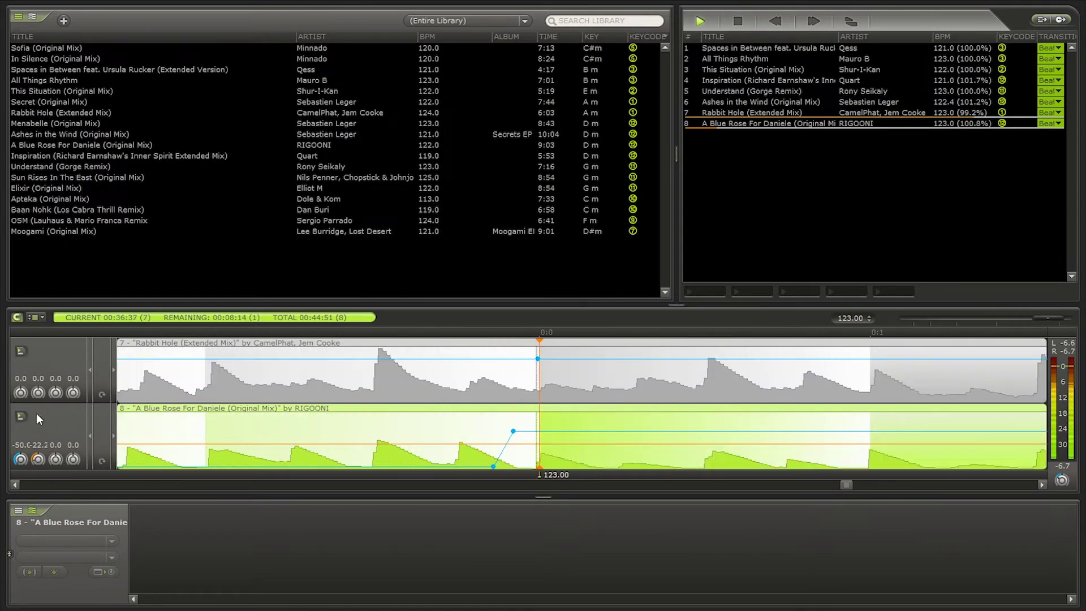
left_click(20, 417)
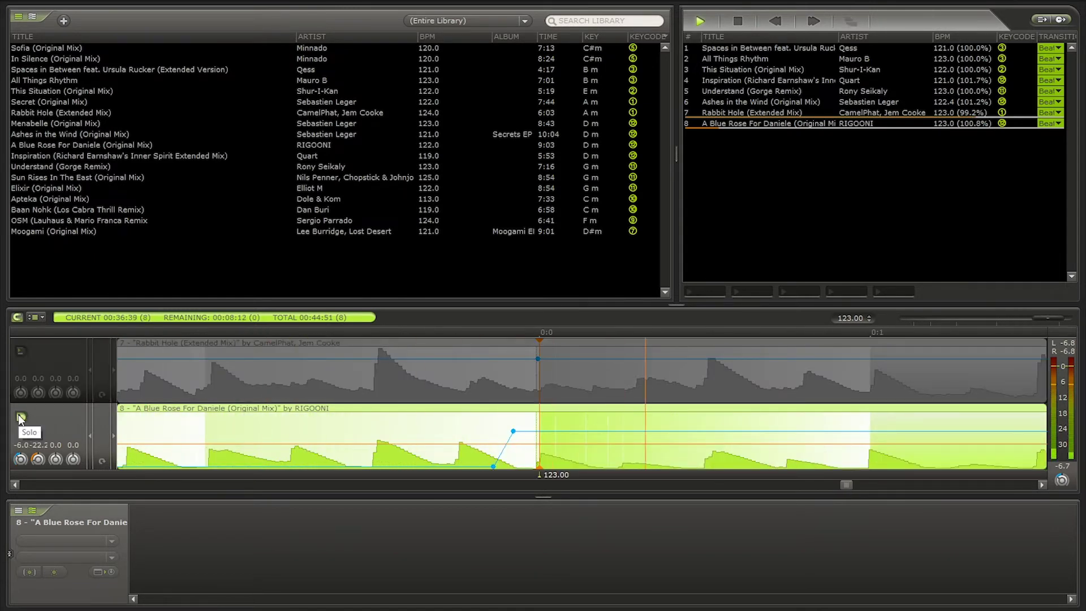
Turn off solo for A Blue Rose For Daniele and add a bass marker at bar 40 that brings its bass up to neutral.
left_click(20, 417)
scroll(341, 429, "down", 4)
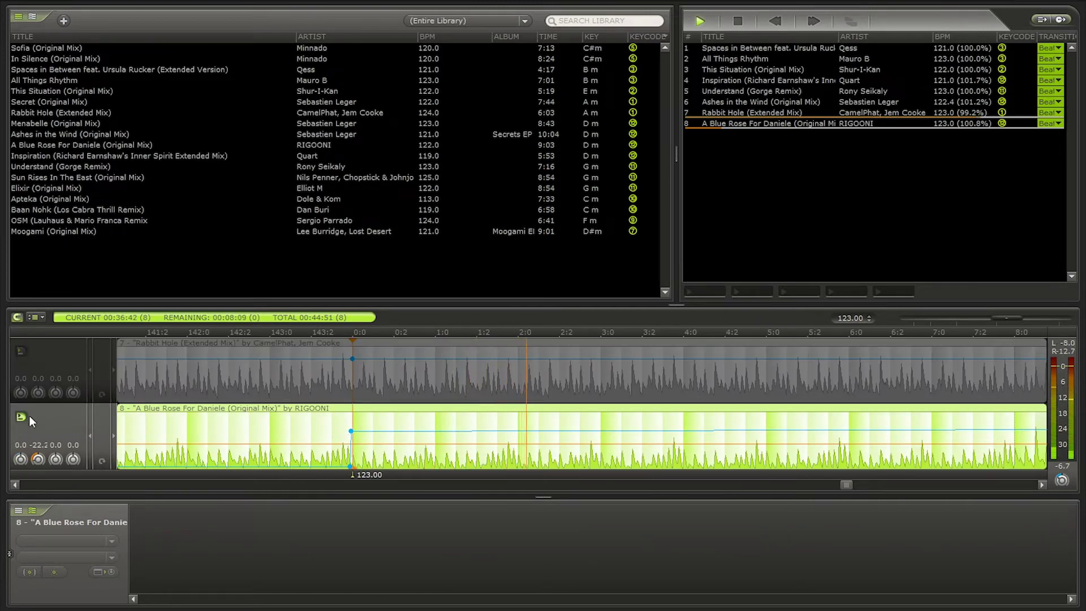
scroll(359, 437, "down", 2)
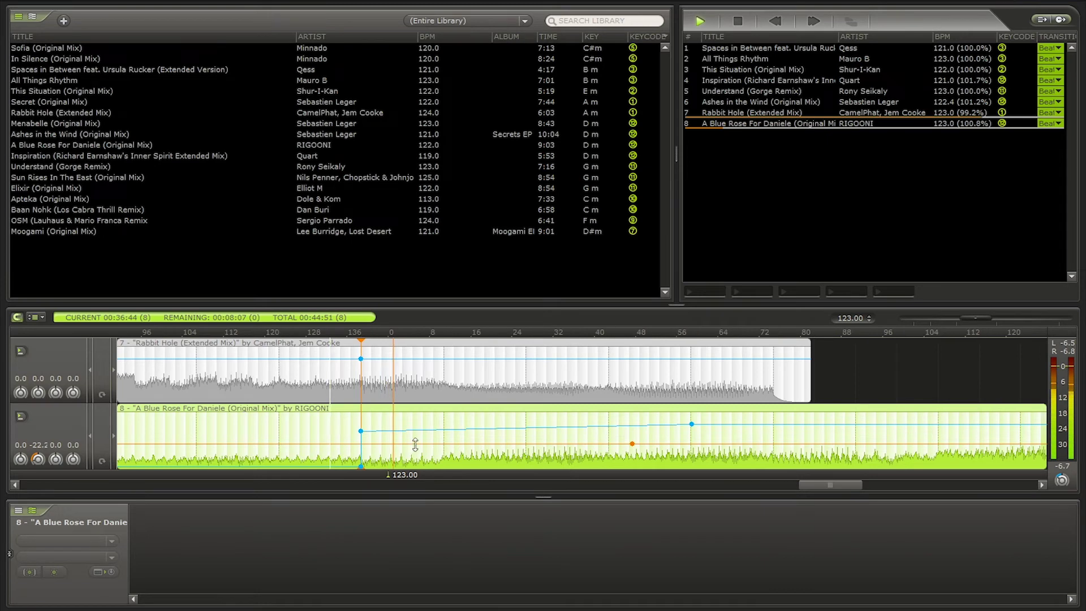
scroll(416, 446, "down", 1)
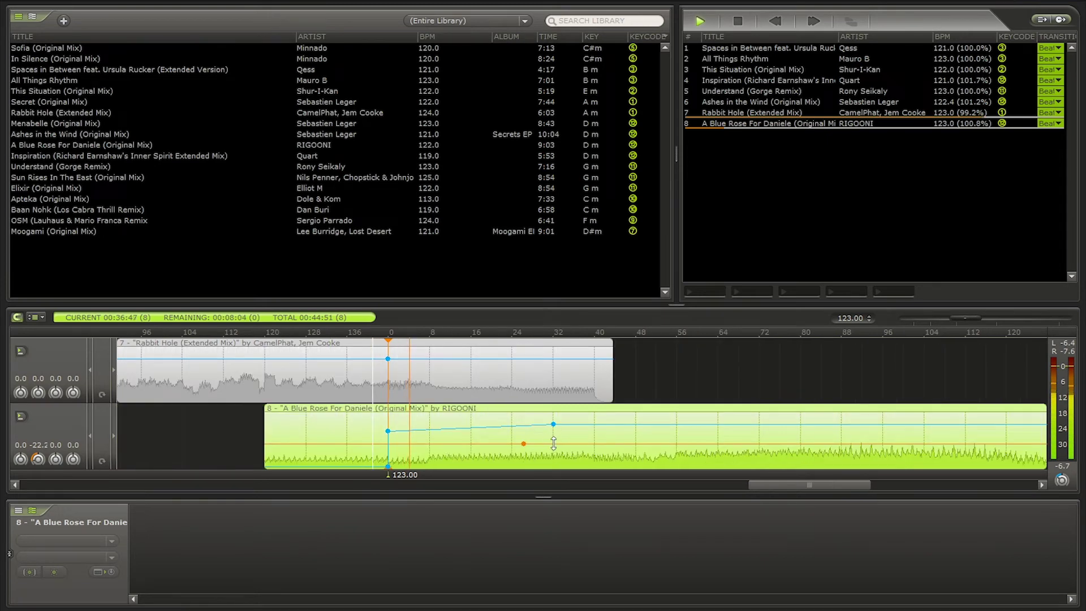
scroll(566, 447, "up", 1)
right_click(637, 445)
left_click(690, 308)
left_click_drag(631, 446, 627, 424)
Add another bass marker to A Blue Rose For Daniele just before bar 40 at about -8 dB.
scroll(623, 435, "up", 1)
right_click(574, 431)
left_click(632, 295)
left_click_drag(565, 432, 615, 435)
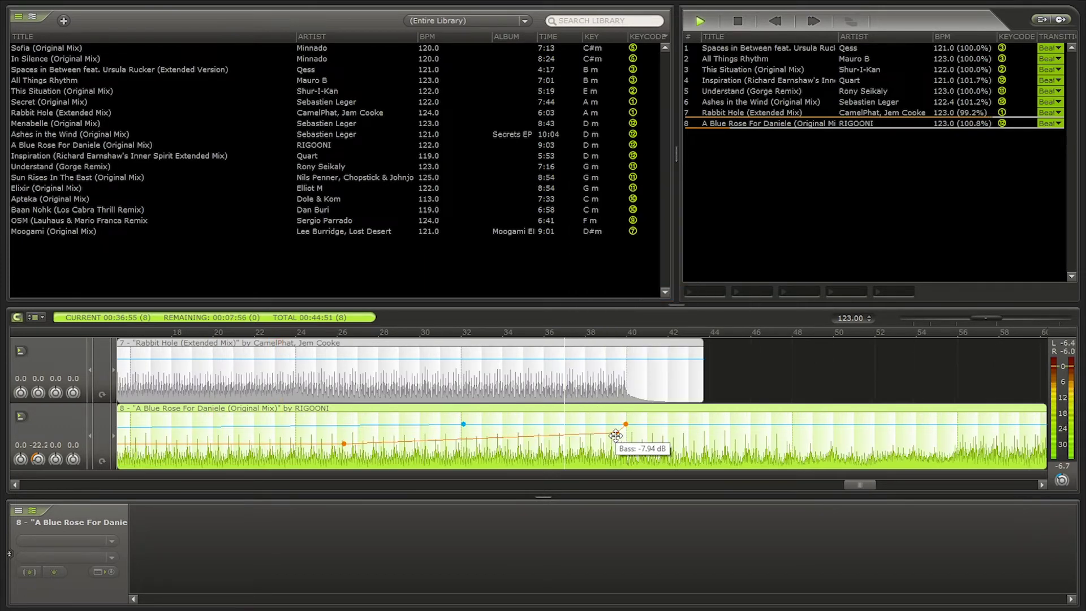
scroll(615, 434, "up", 3)
left_click_drag(678, 438, 677, 434)
scroll(628, 447, "down", 3)
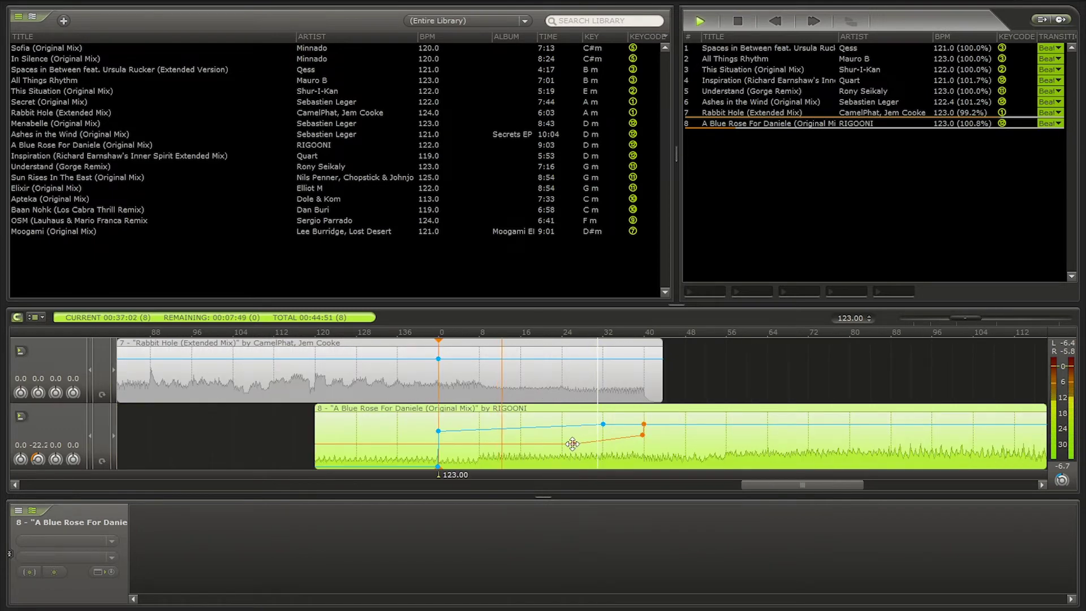
Add a lowered bass marker to A Blue Rose For Daniele at about bar 9 and move the bar 26 marker to bar 16 at about -15.9 dB.
right_click(484, 443)
left_click(537, 306)
left_click_drag(573, 443, 520, 439)
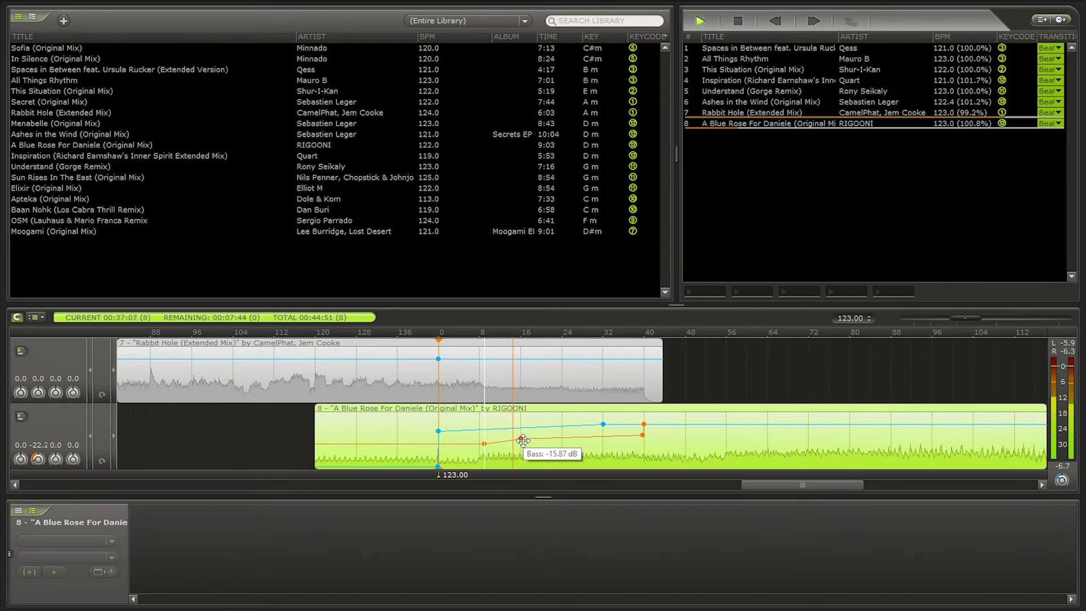
Raise A Blue Rose For Daniele's bass marker just before bar 40 and add one at about bar 36 matching the bar 16 level.
left_click_drag(644, 437, 643, 431)
right_click(623, 435)
left_click(681, 294)
left_click_drag(621, 434, 625, 439)
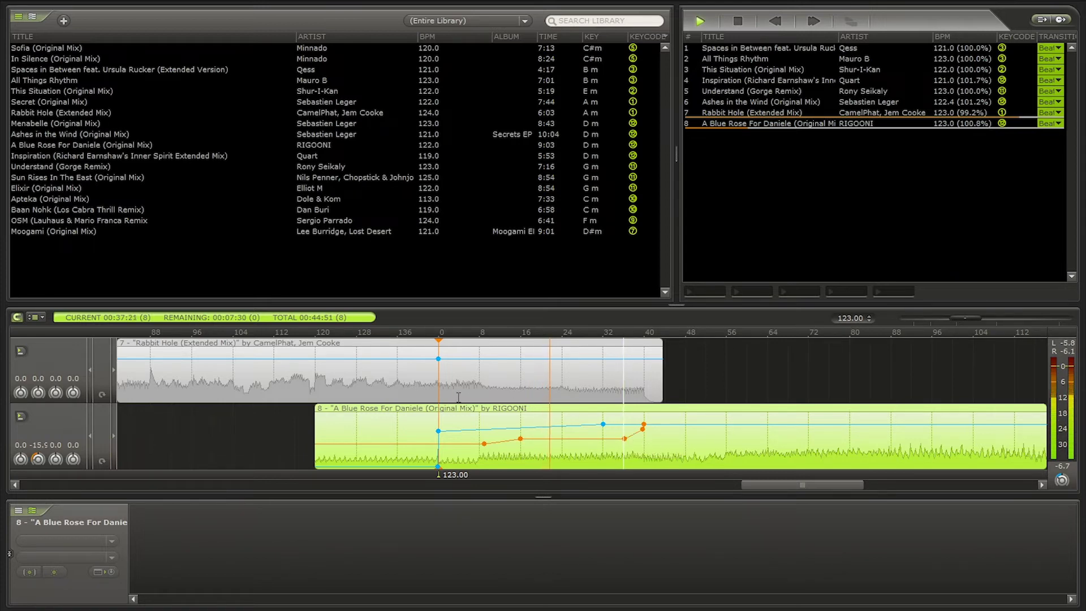
Add two bass markers to Rabbit Hole and place them together at about bar 39 to form a steep bass cut.
scroll(598, 429, "up", 2)
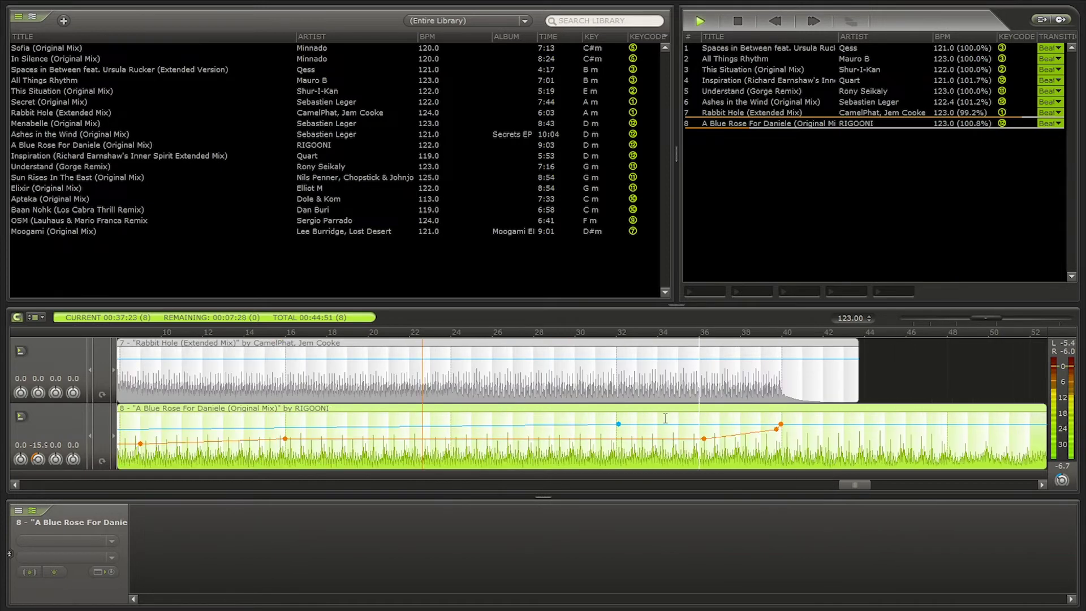
scroll(804, 430, "up", 2)
right_click(668, 354)
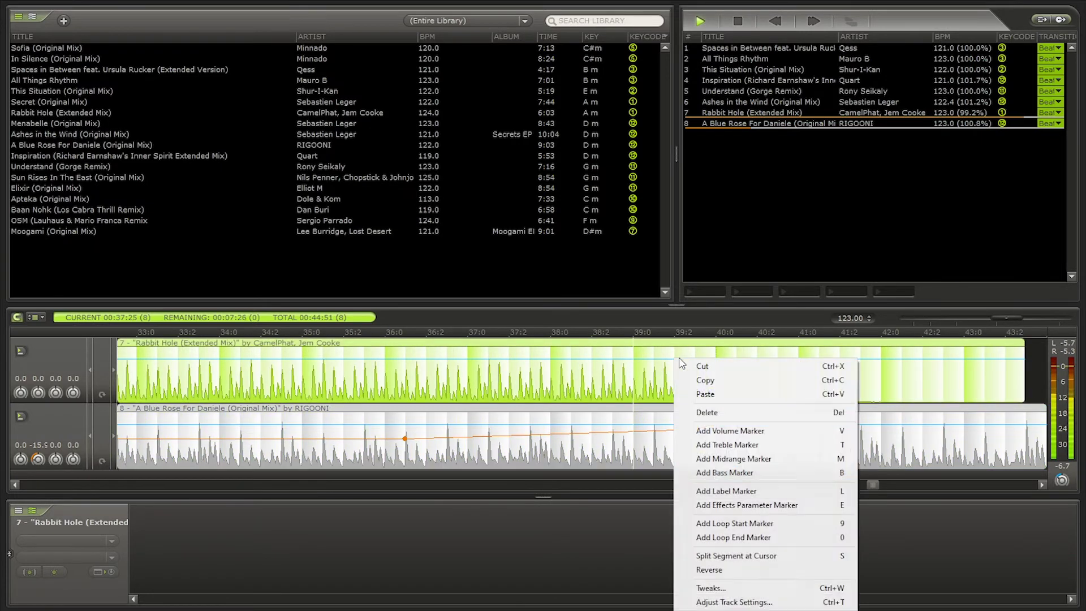
left_click(729, 436)
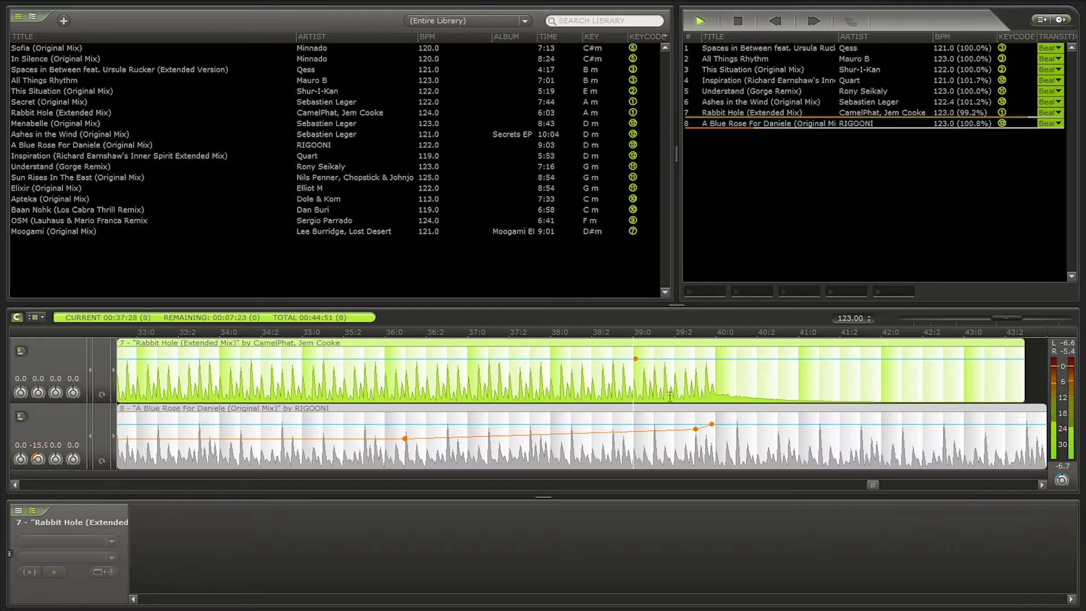
scroll(622, 396, "down", 5)
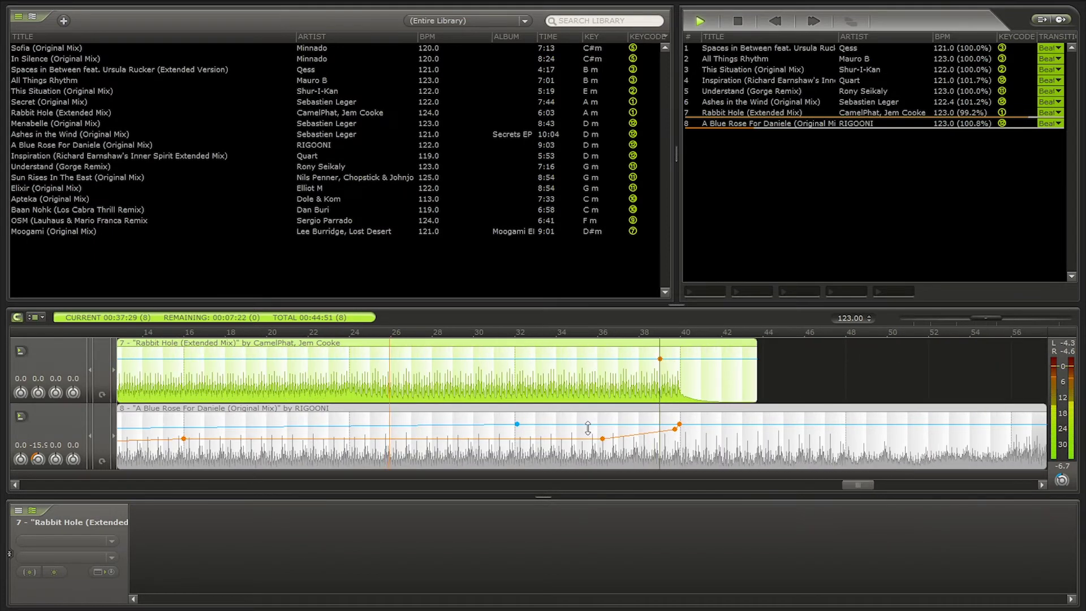
right_click(681, 361)
left_click(738, 474)
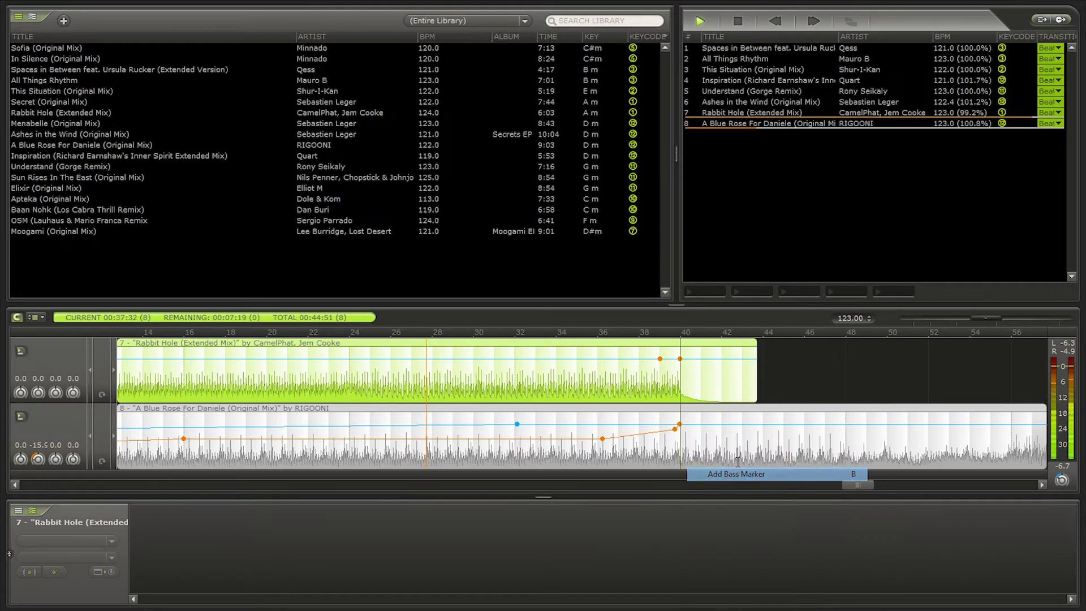
mouse_move(680, 359)
left_mouse_down()
mouse_move(654, 374)
mouse_move(663, 358)
left_mouse_up()
scroll(660, 375, "up", 8)
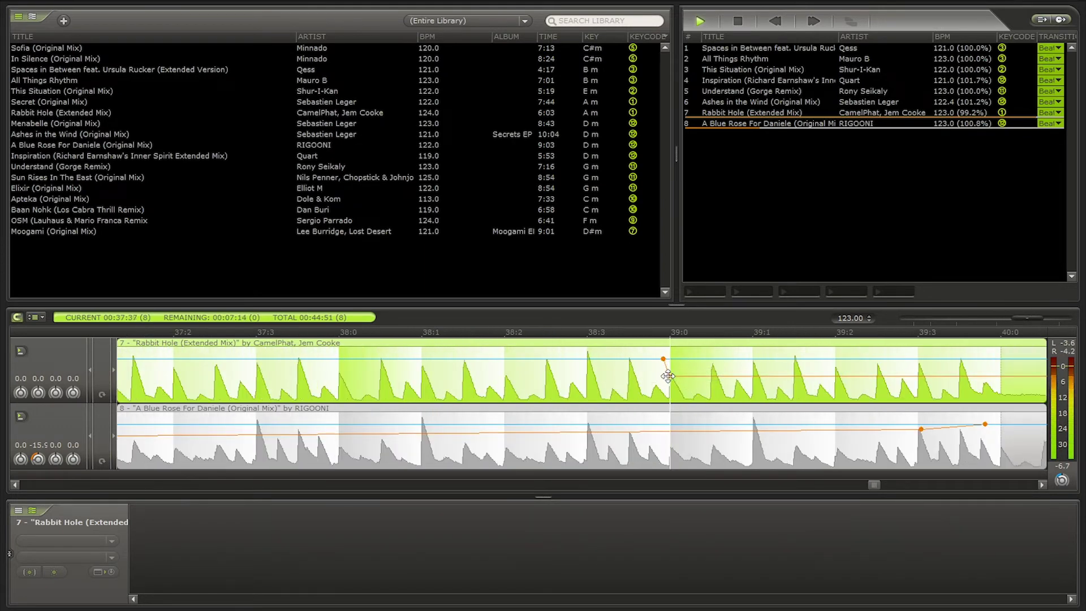
left_click_drag(663, 378, 664, 380)
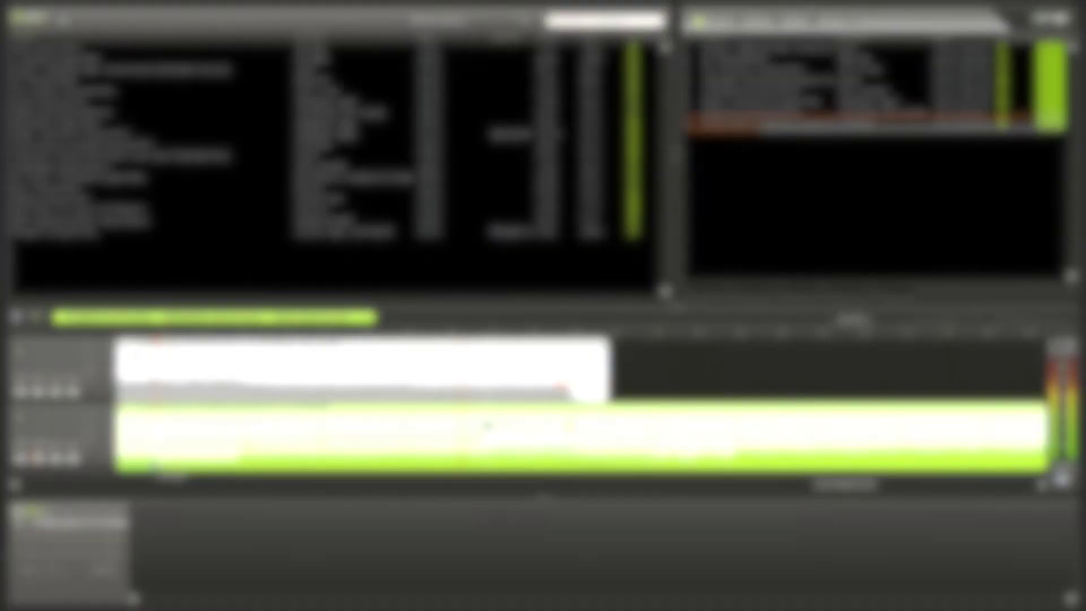
Reset A Blue Rose For Daniele's bass marker near bar 38 to neutral and move Rabbit Hole's bass cut to about bar 32 at -36.5 dB.
scroll(488, 427, "up", 8)
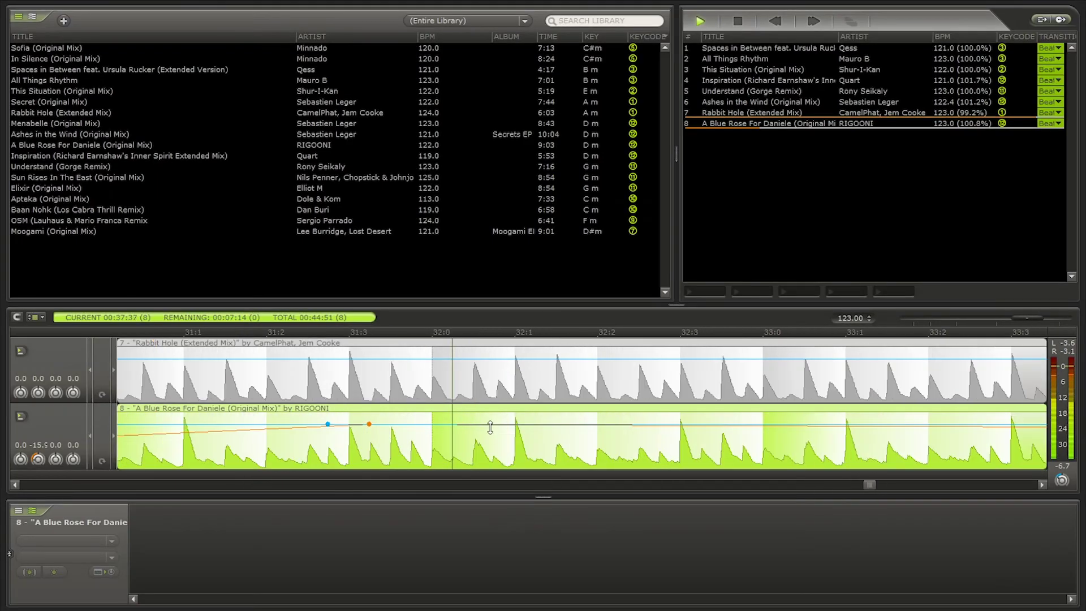
scroll(472, 430, "down", 8)
left_click_drag(554, 433, 535, 424)
left_click_drag(544, 358, 470, 358)
left_click_drag(547, 384, 472, 392)
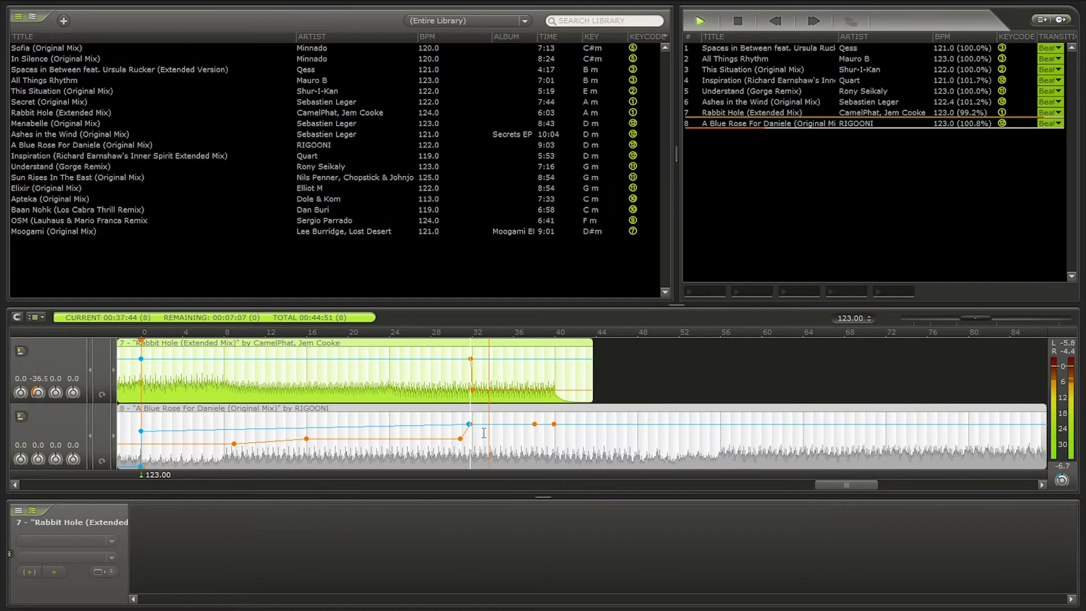
Play the bass swap around bars 30 to 33 and check how the markers of both tracks line up with the beats.
scroll(474, 437, "up", 5)
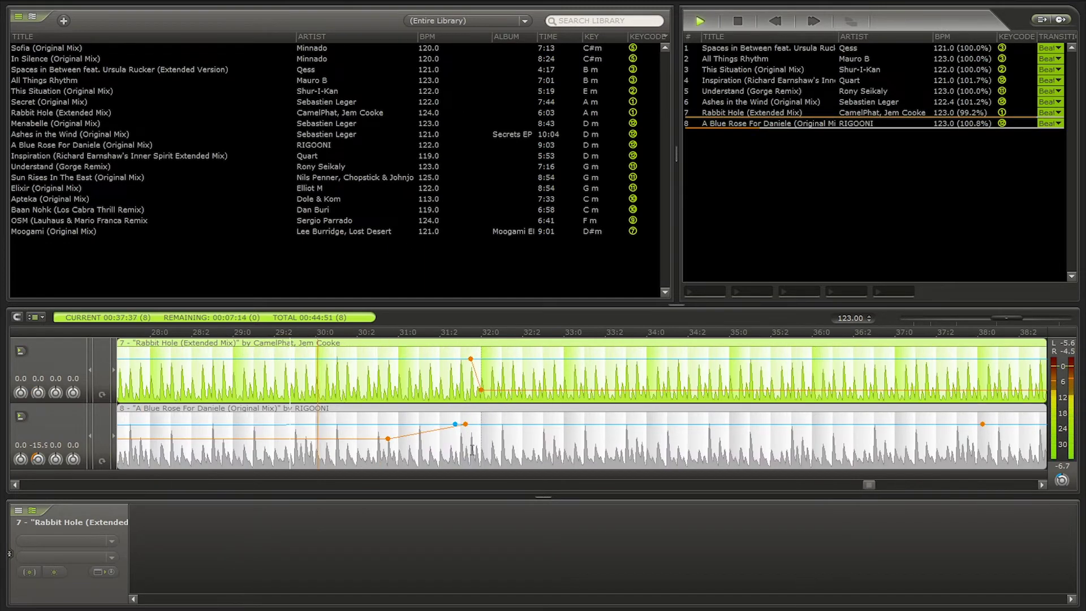
scroll(474, 437, "up", 2)
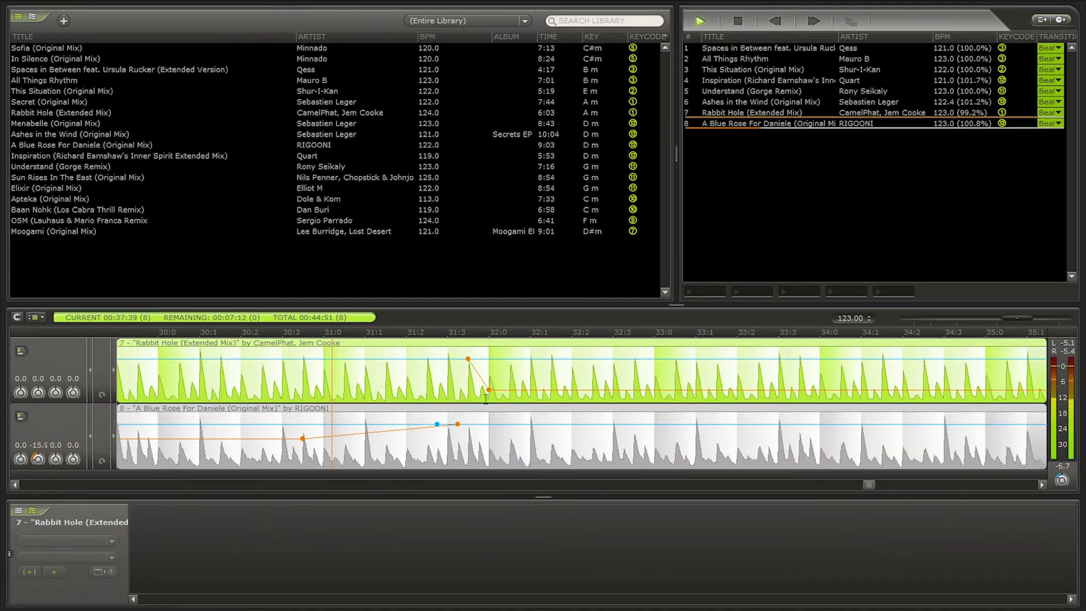
scroll(497, 414, "up", 3)
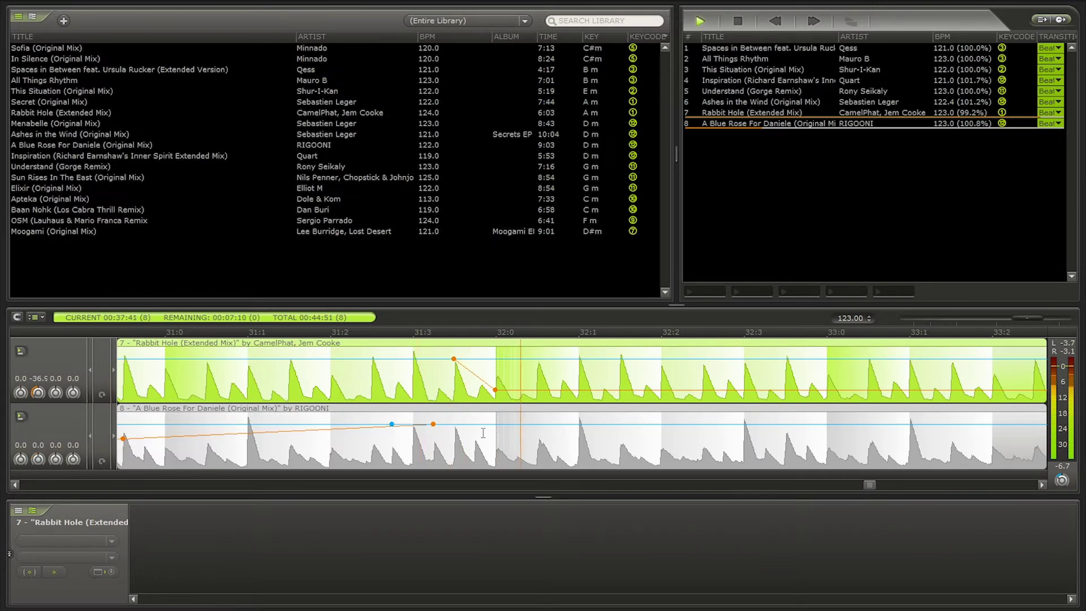
scroll(484, 433, "down", 3)
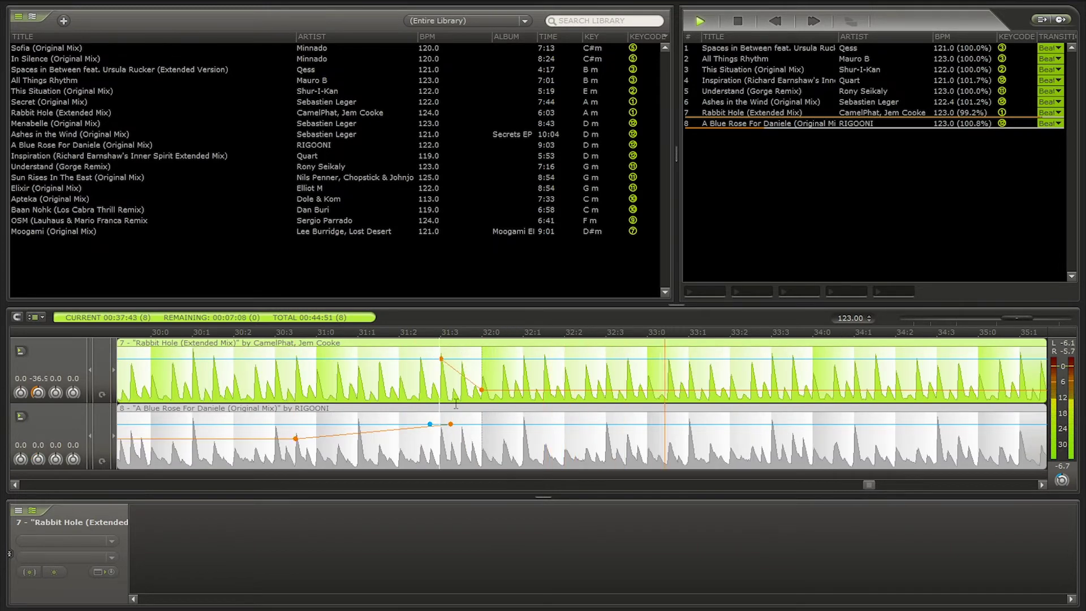
scroll(446, 385, "down", 5)
scroll(447, 399, "up", 5)
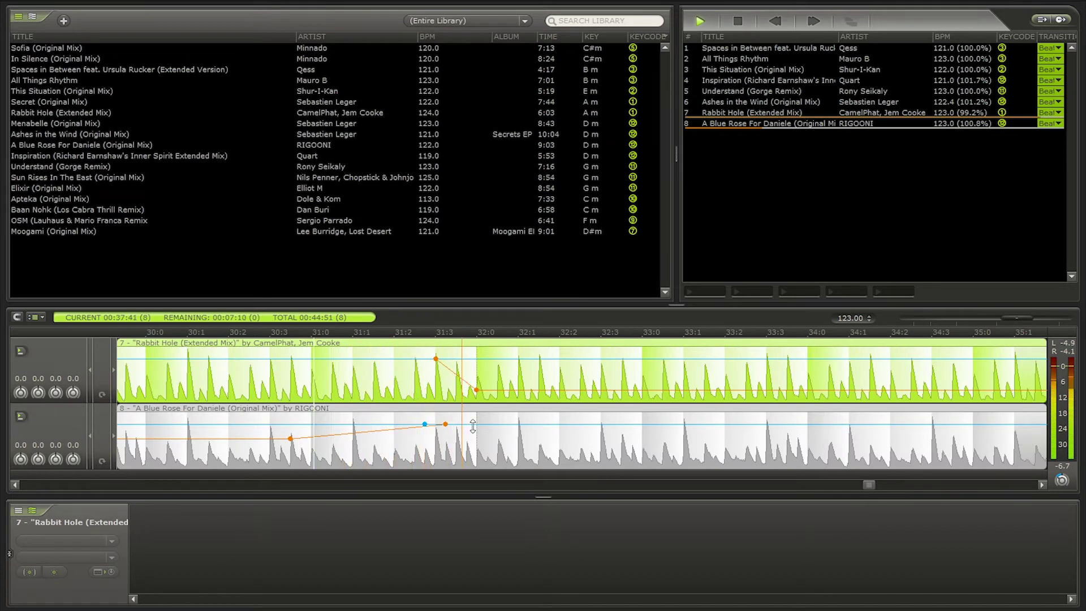
scroll(473, 426, "down", 8)
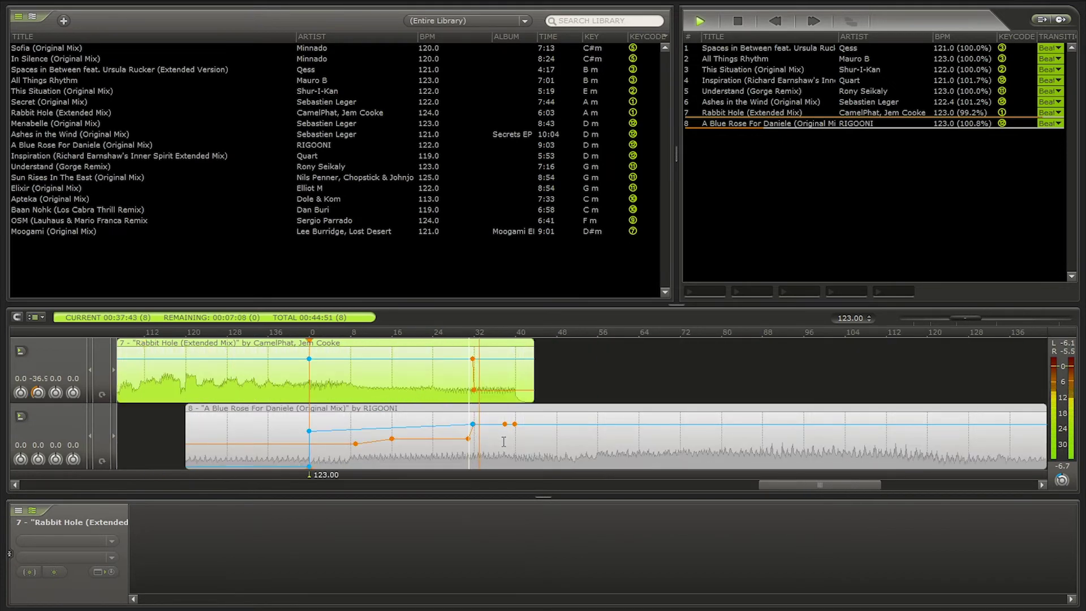
scroll(503, 442, "down", 2)
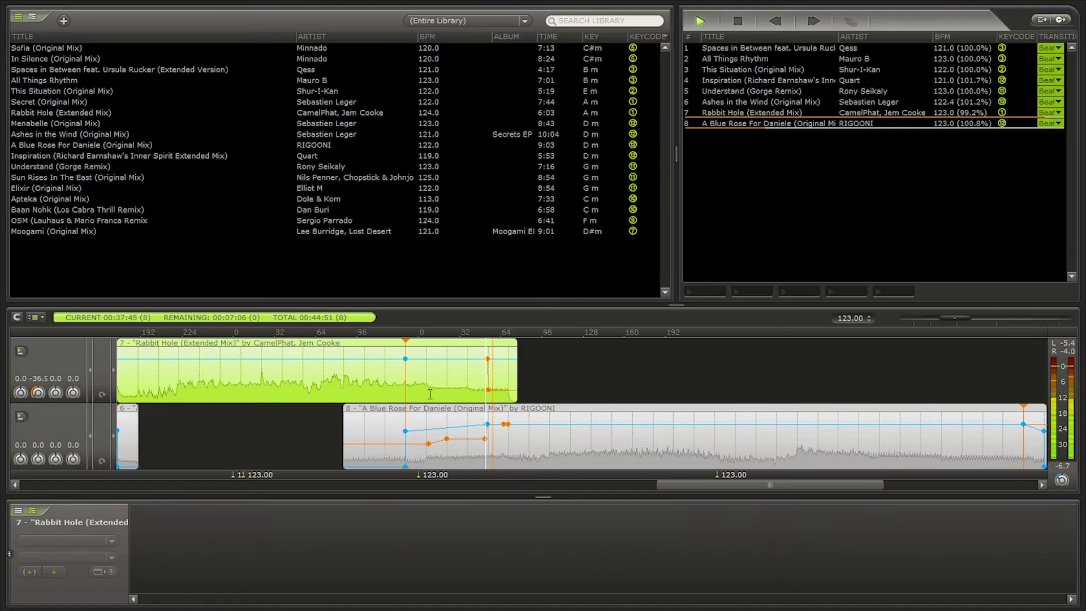
Delete the fade-out volume markers at the end of A Blue Rose For Daniele, keeping the one at its ending anchor.
scroll(463, 390, "down", 2)
right_click(739, 471)
left_click(763, 454)
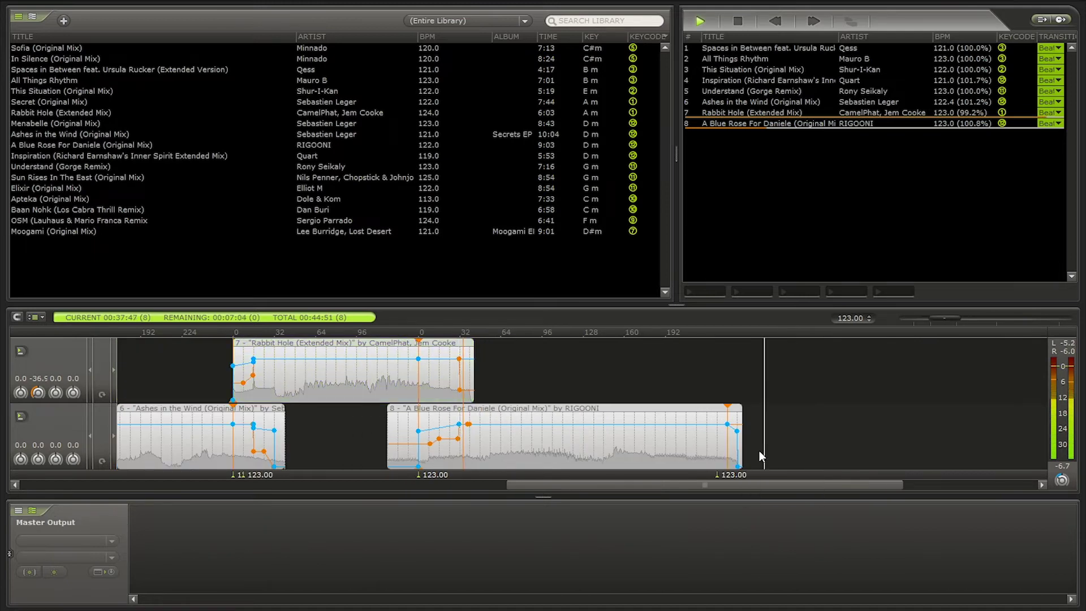
right_click(737, 466)
left_click(755, 483)
left_click(754, 486)
right_click(737, 432)
left_click(769, 451)
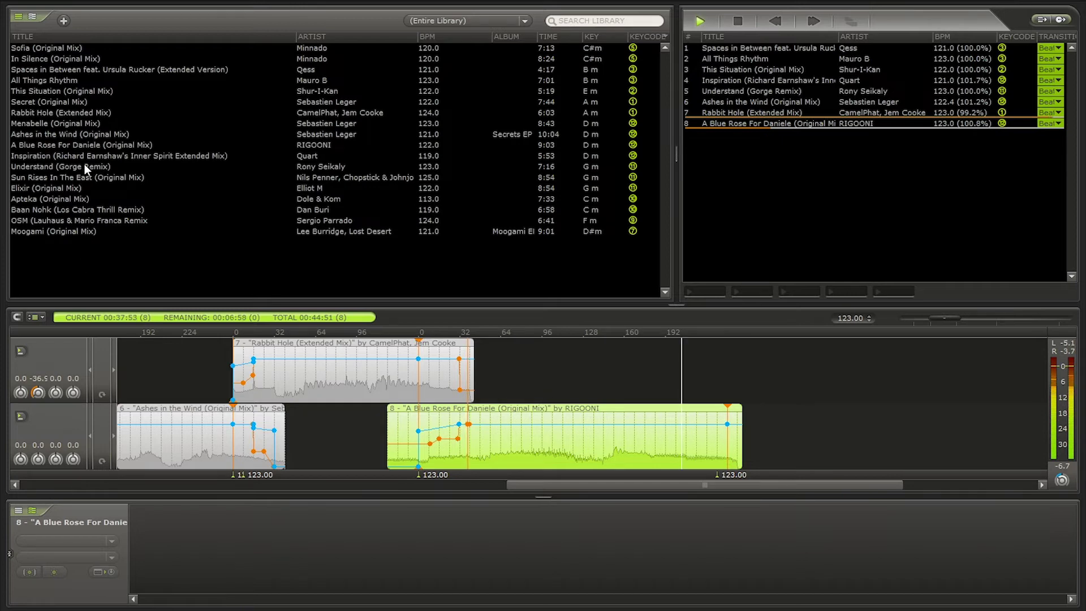
Place a steep bass cut near the end of A Blue Rose For Daniele at about bar 208.
left_click(72, 145)
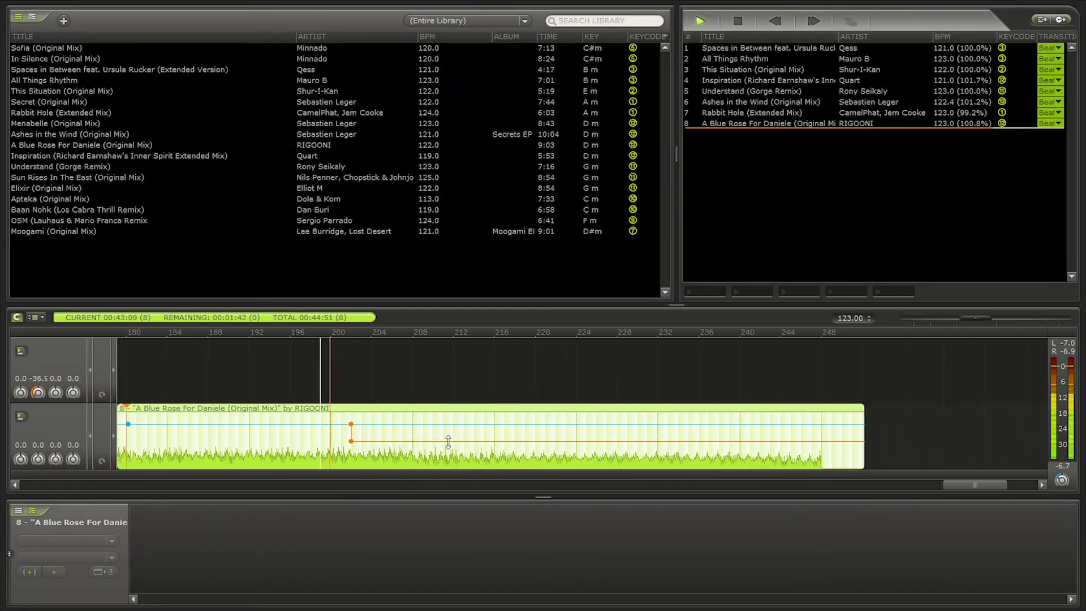
scroll(557, 436, "down", 3)
scroll(556, 436, "up", 3)
left_click_drag(449, 441, 479, 424)
scroll(479, 439, "up", 2)
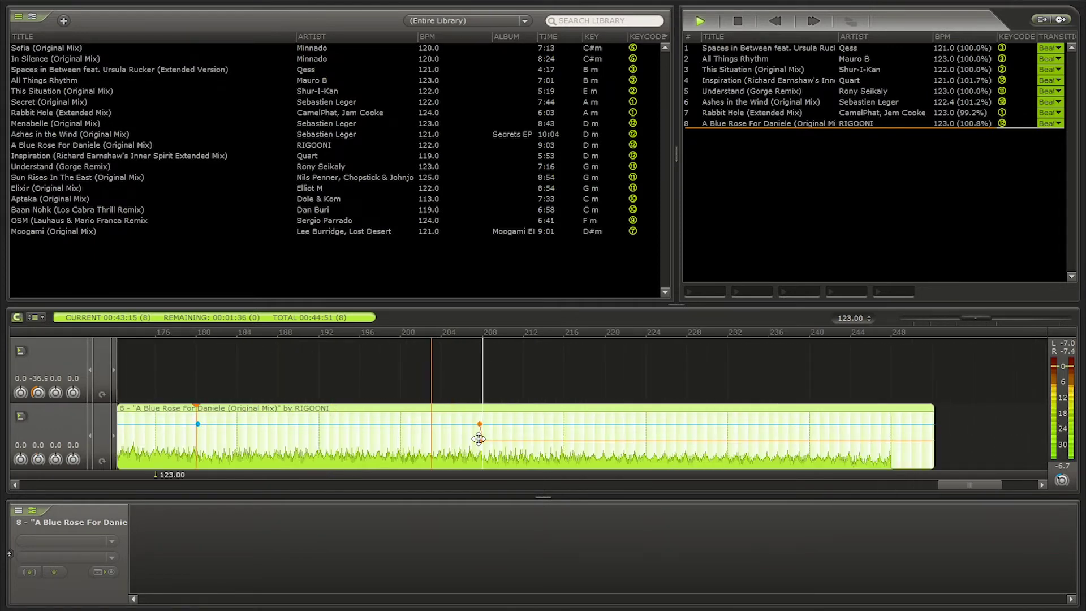
Move A Blue Rose For Daniele's ending anchor and last volume marker to bar 208, in line with the bass cut.
scroll(479, 439, "down", 2)
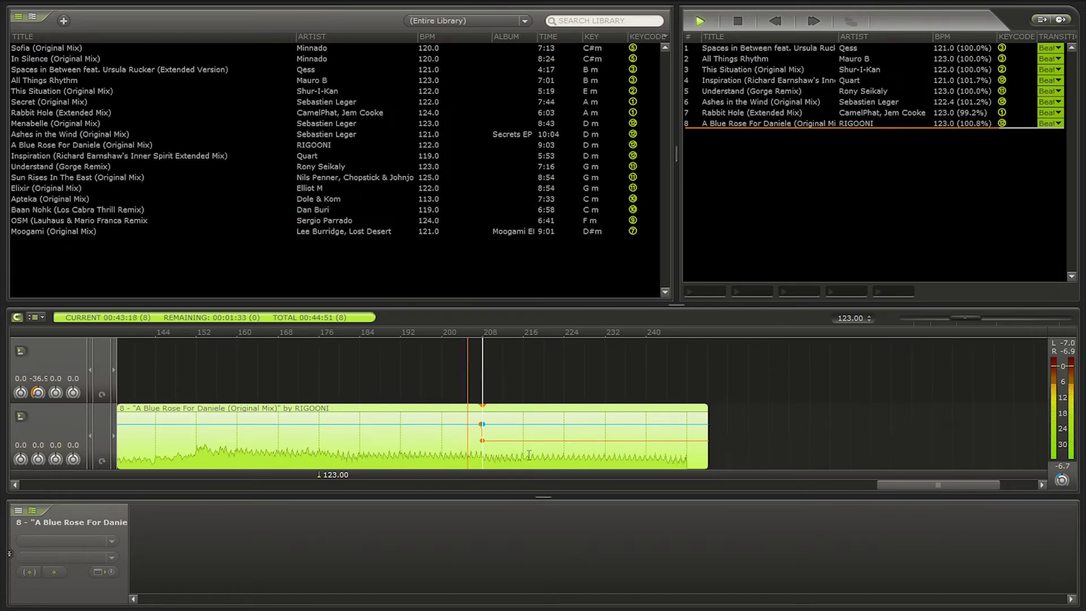
scroll(488, 444, "up", 2)
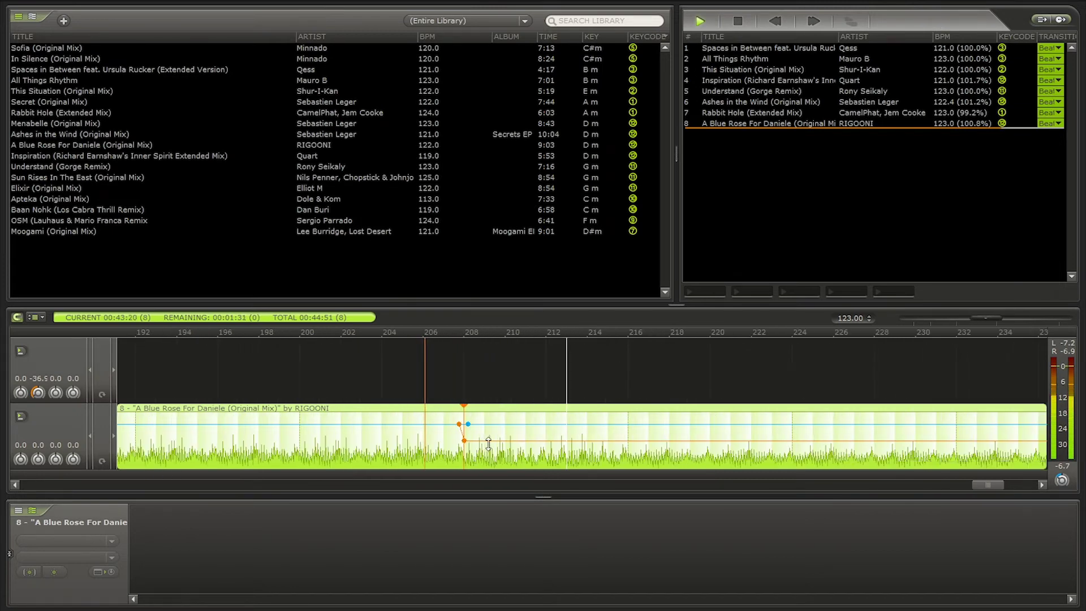
scroll(464, 447, "down", 2)
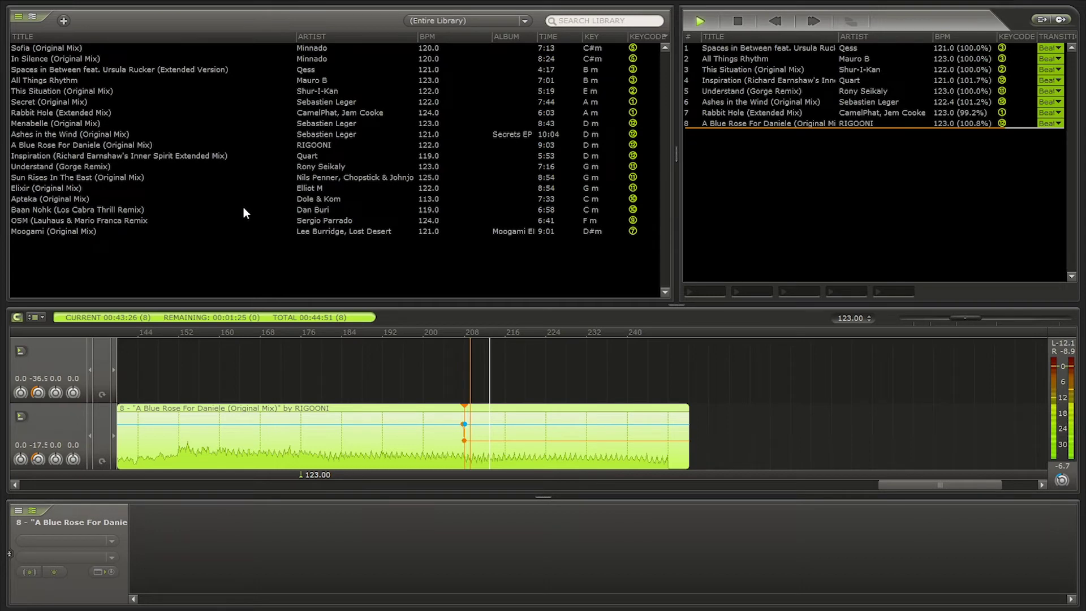
Add Menabelle (Original Mix) from the library to the mix after A Blue Rose For Daniele.
left_click(109, 146)
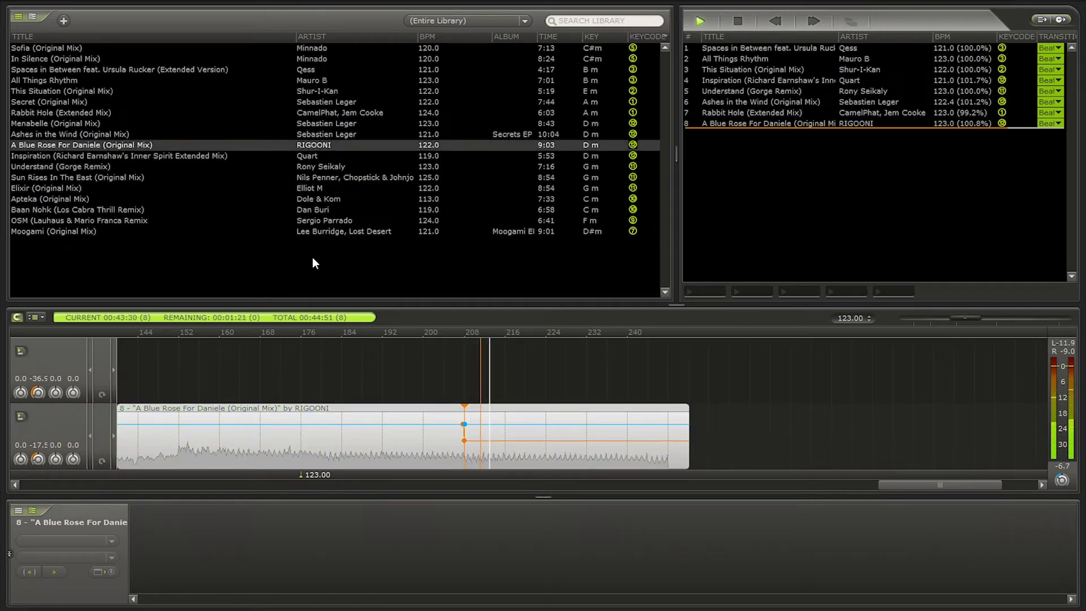
left_click(45, 126)
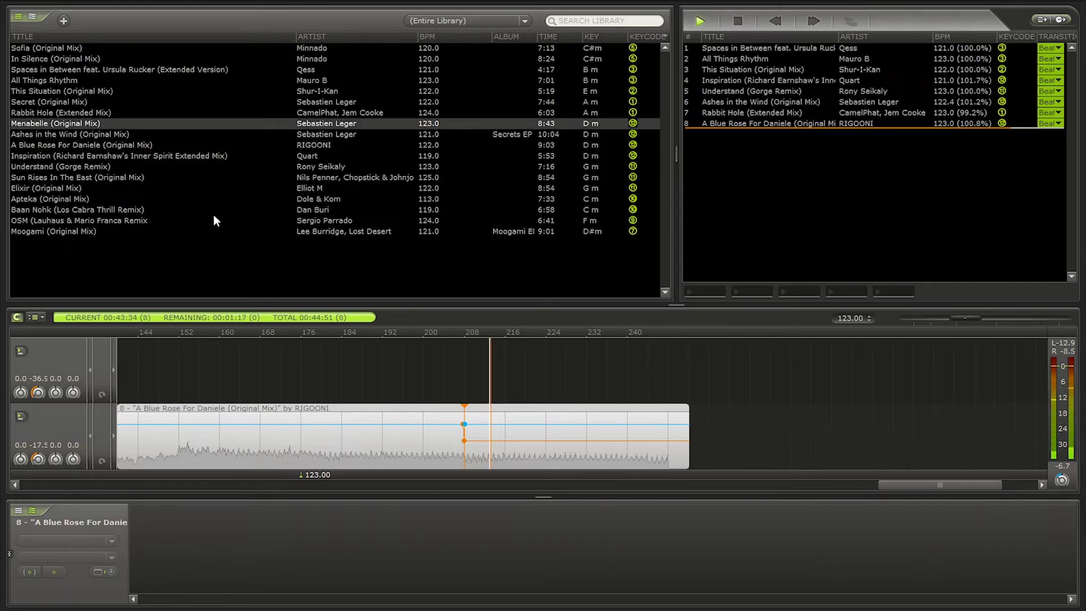
left_click_drag(68, 123, 676, 380)
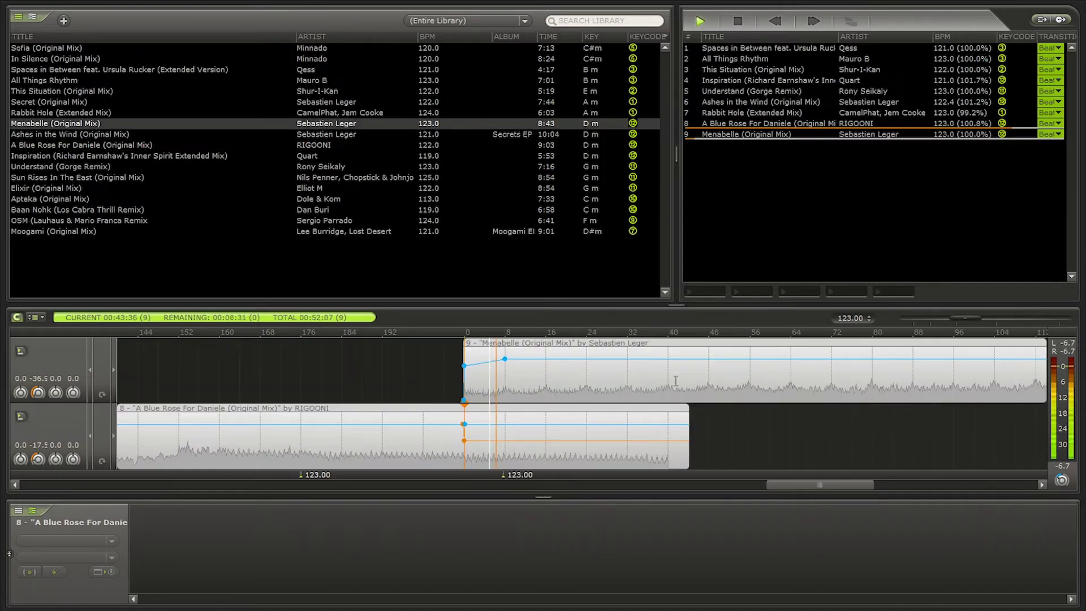
Preview Menabelle (Original Mix) at several points and against A Blue Rose For Daniele, and delete it from the mix.
left_click(701, 376)
left_click(771, 395)
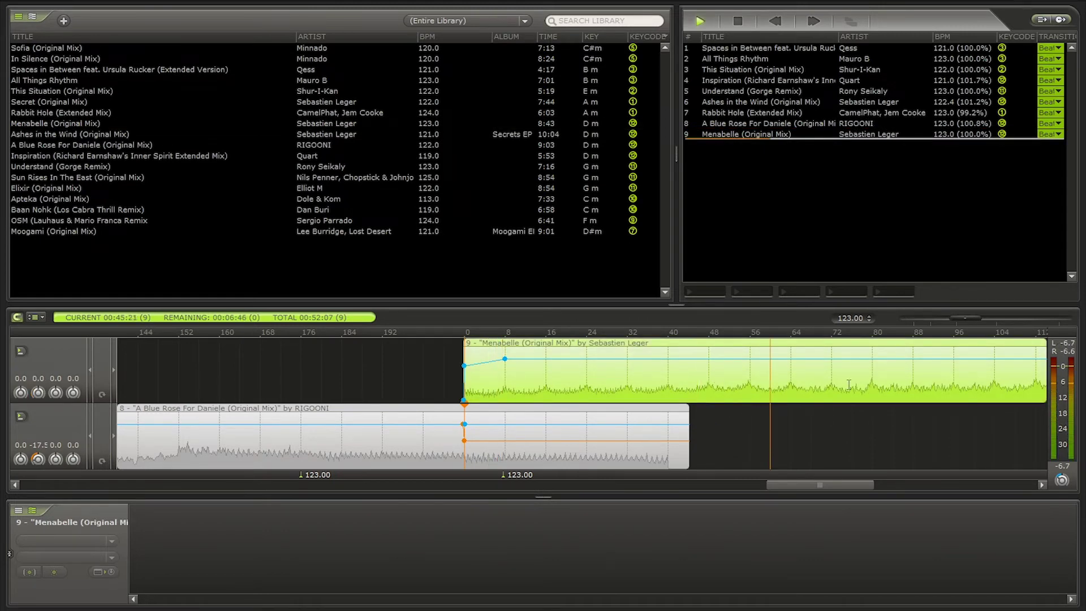
scroll(628, 380, "down", 3)
left_click(741, 392)
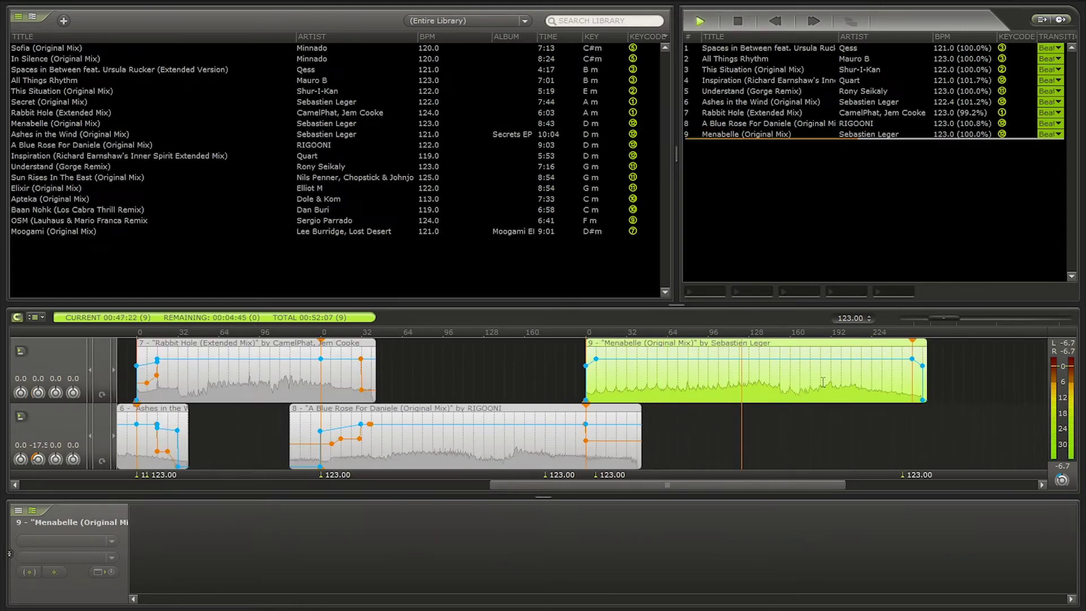
left_click(564, 438)
left_click(655, 367)
key("Delete")
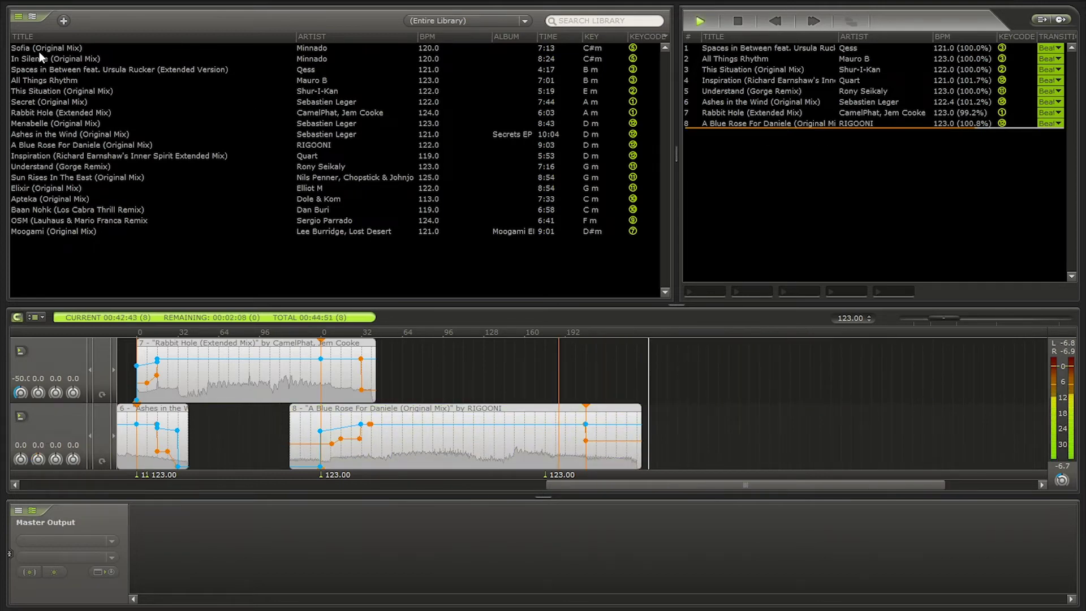
Try In Silence, Sofia and OSM (Lauhaus & Mario Franca Remix) in turn after A Blue Rose For Daniele, removing each from the mix.
left_click_drag(35, 55, 735, 401)
left_click(661, 386)
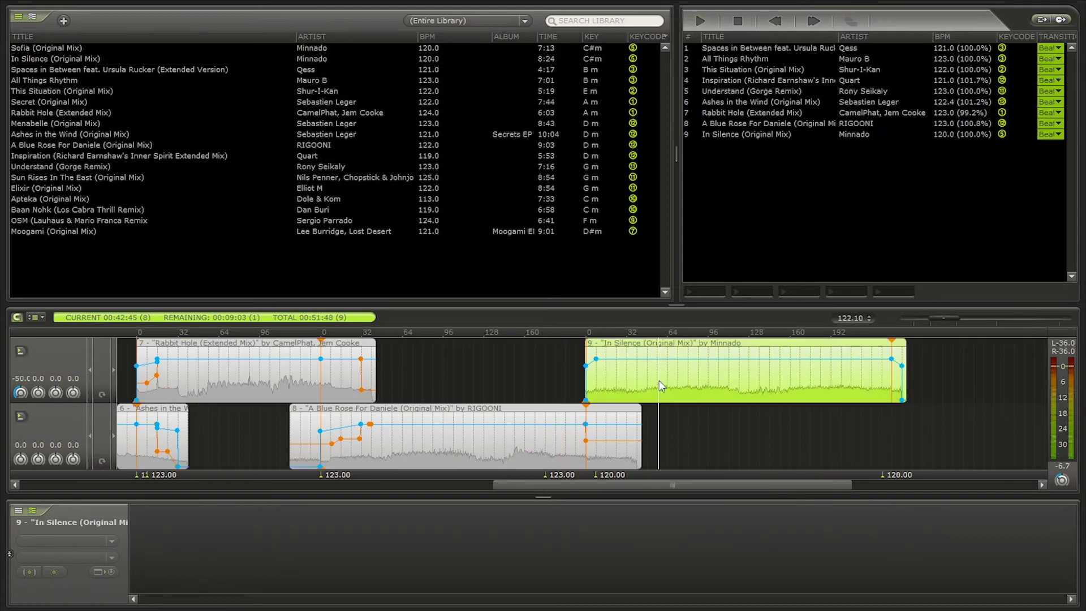
key("Delete")
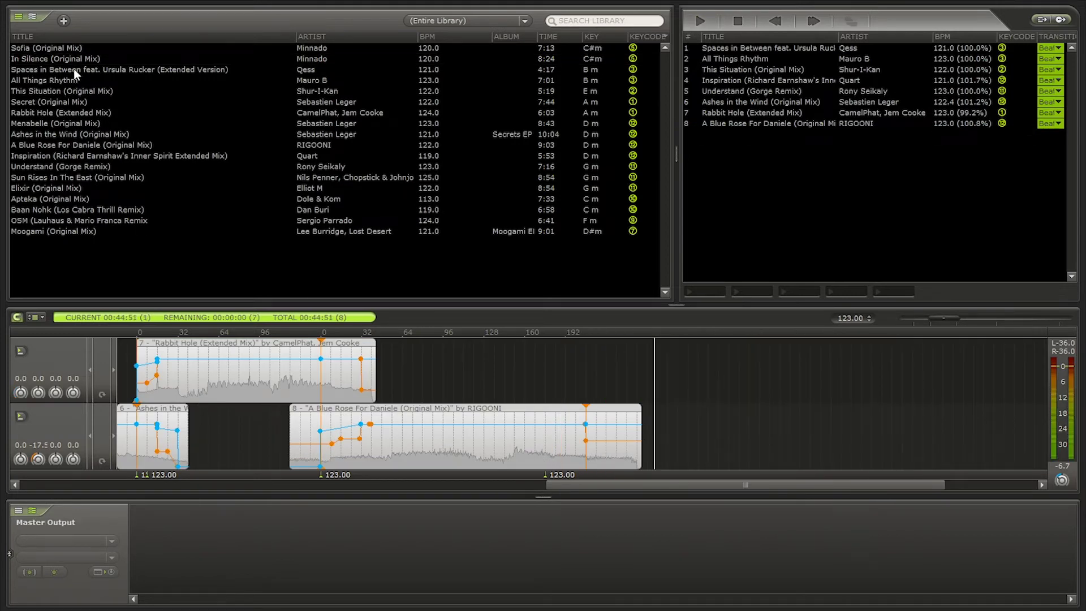
left_click_drag(63, 48, 657, 375)
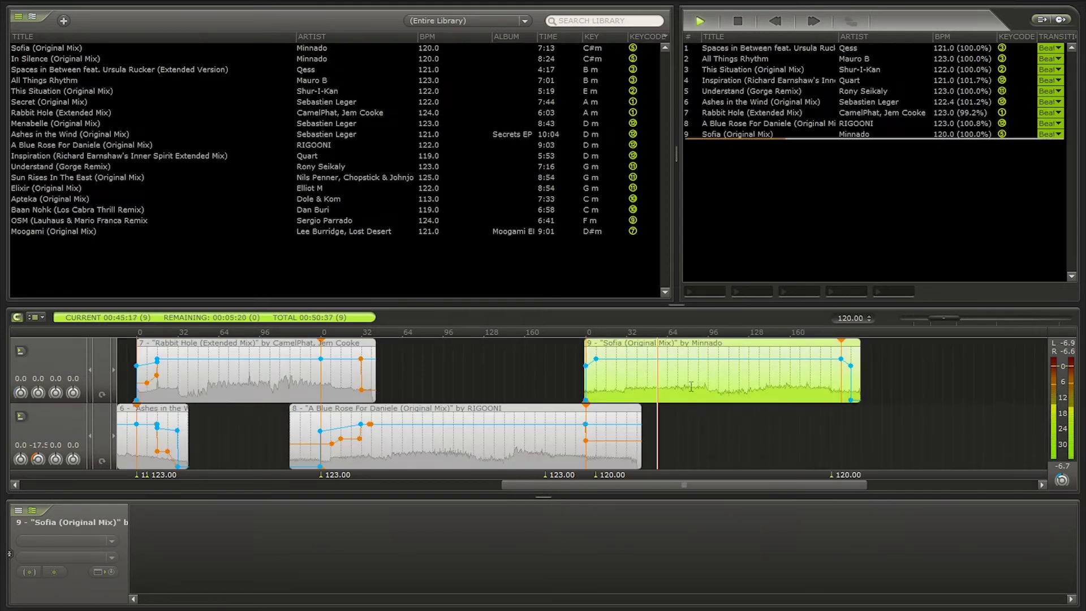
left_click(619, 437)
left_click(650, 373)
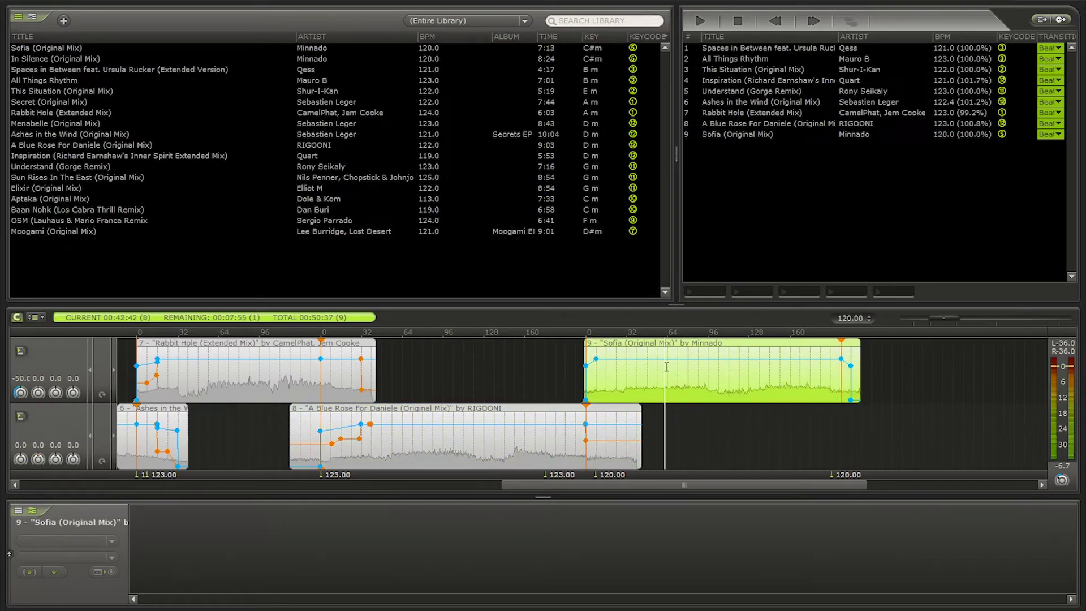
key("Delete")
left_click(537, 438)
left_click_drag(36, 219, 678, 351)
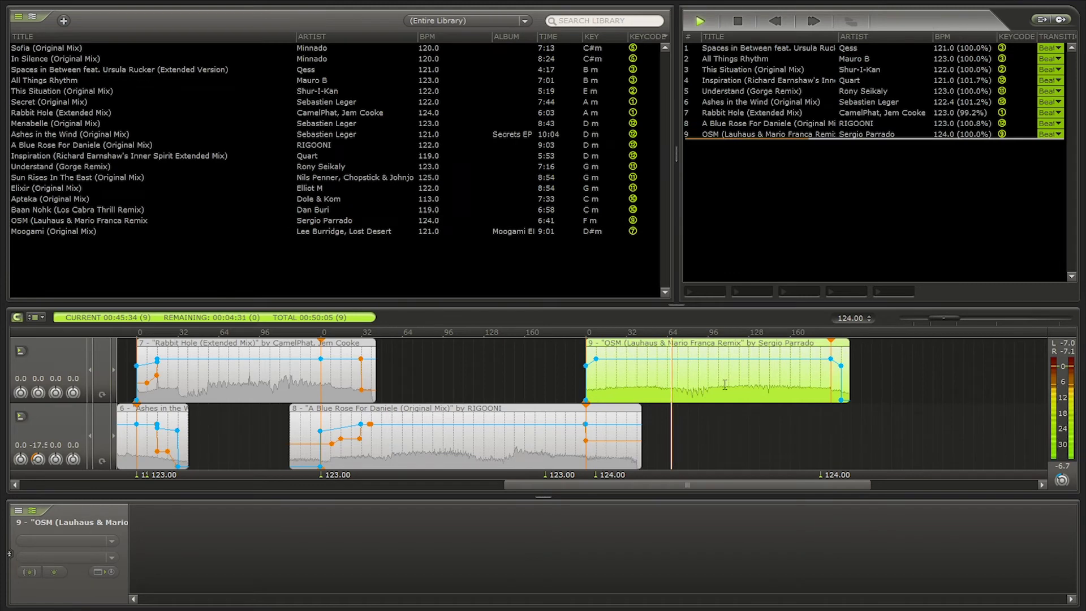
key("Delete")
Add Moogami (Original Mix) from the library after A Blue Rose For Daniele and play the passage where the tracks meet.
left_click_drag(47, 235, 661, 379)
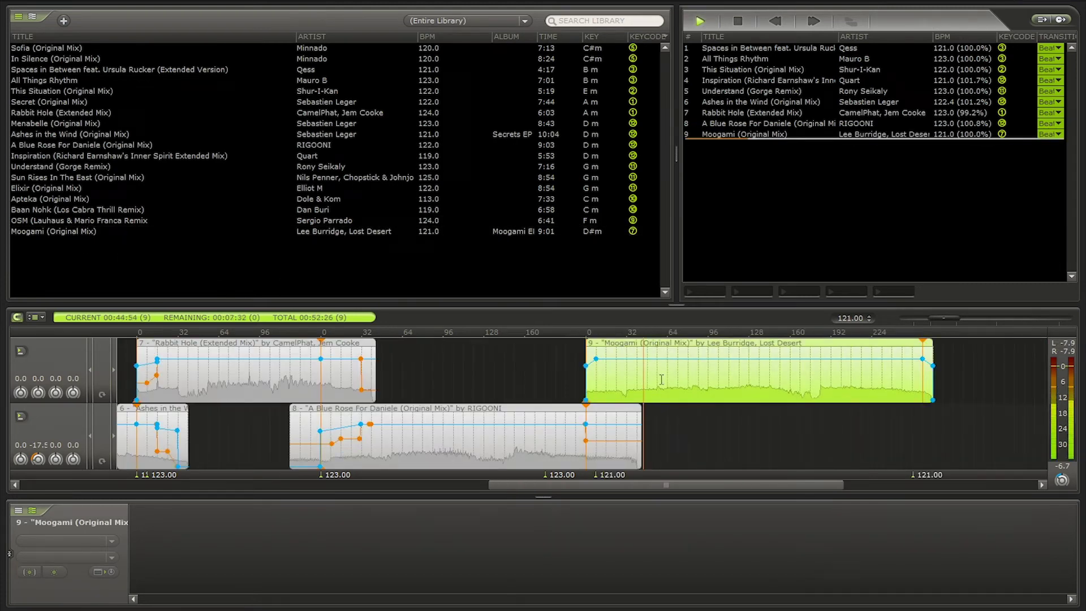
left_click(567, 443)
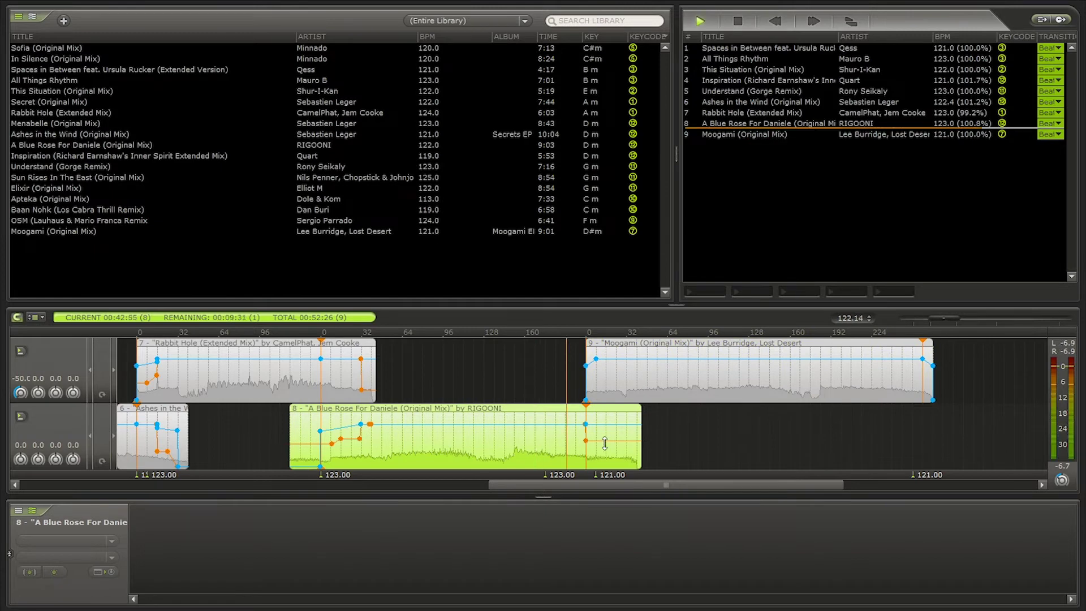
left_click(645, 384)
left_click(546, 439)
Listen to Moogami on its own around bar 32, where its intro changes.
key("space")
scroll(631, 440, "up", 3)
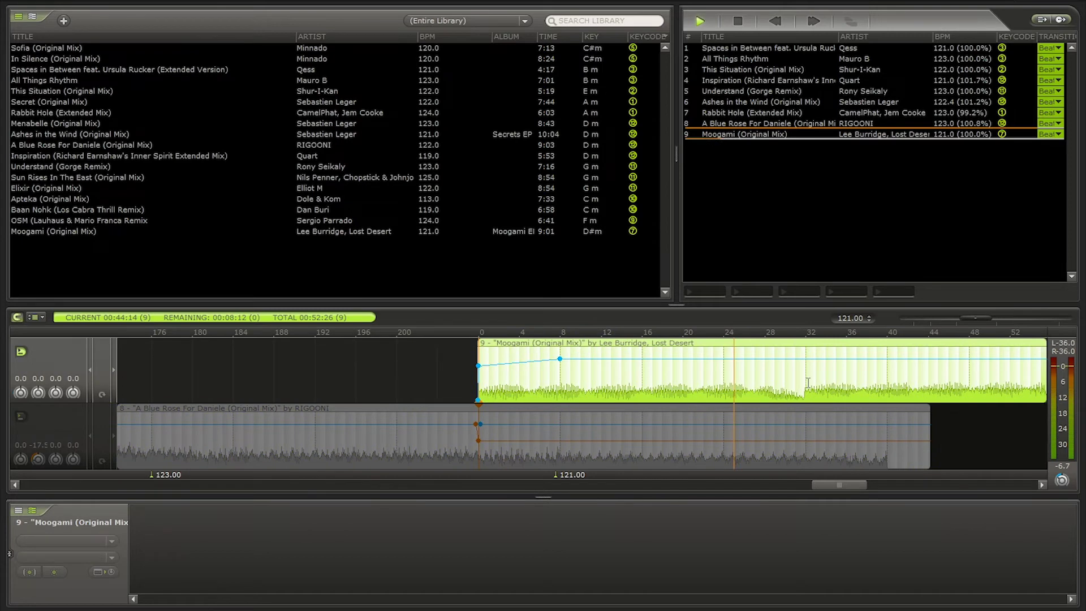
left_click(806, 381)
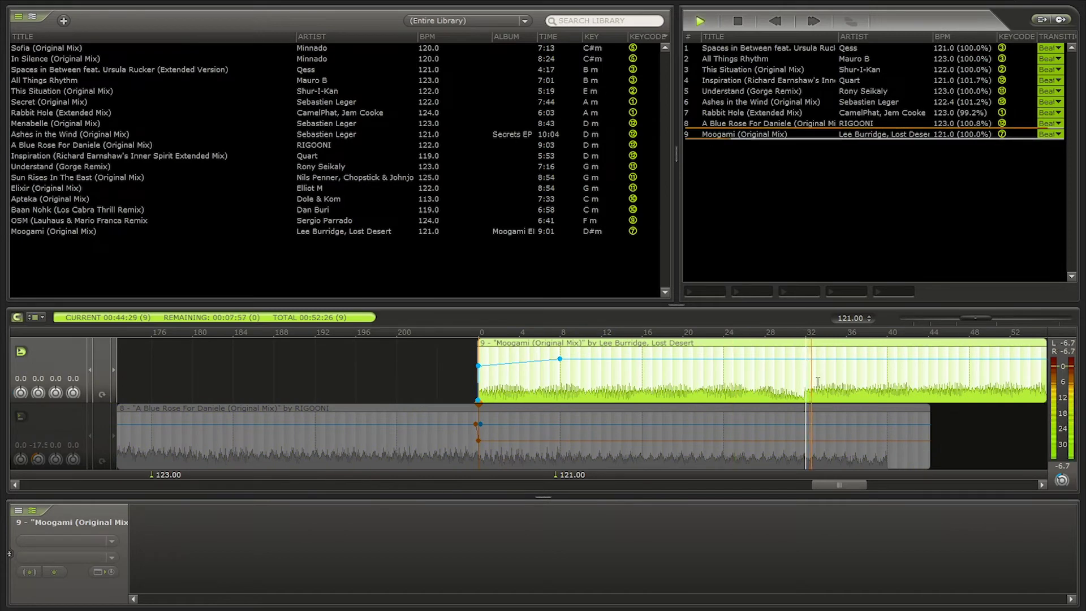
key("space")
Solo and play the end of A Blue Rose For Daniele, and flatten the bass cut at its ending anchor.
left_click(136, 426)
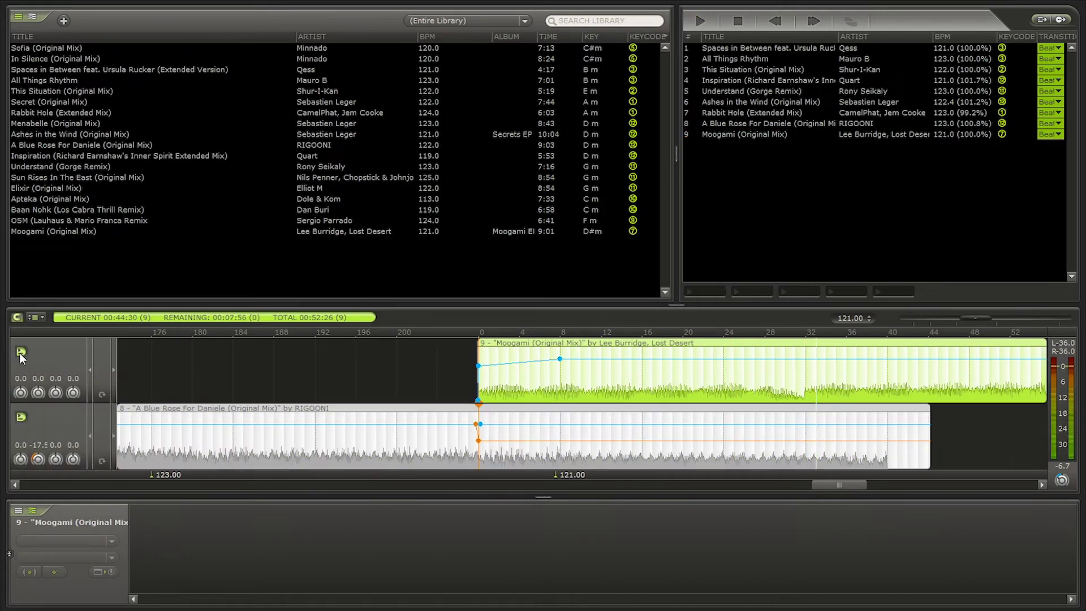
left_click(21, 353)
left_click(693, 455)
key("space")
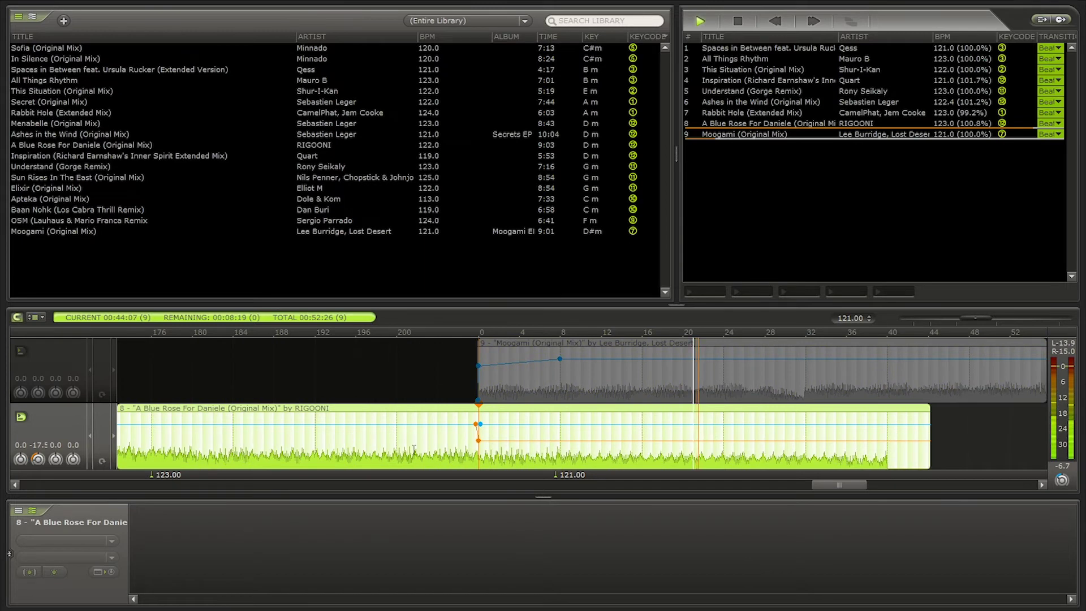
left_click_drag(478, 439, 500, 424)
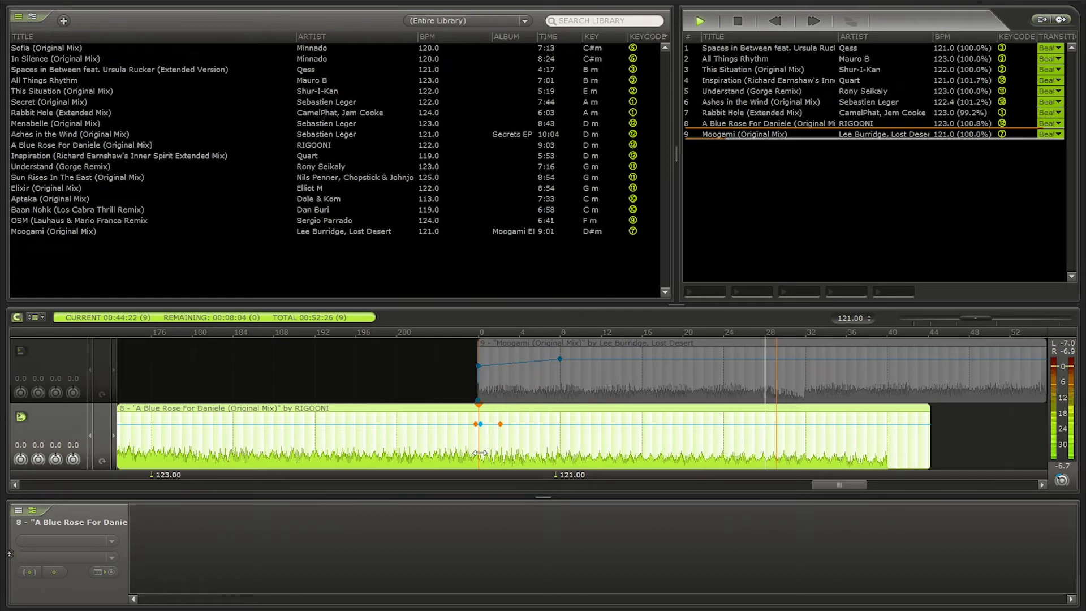
Move Moogami's start anchor 8 bars into the track and flatten its opening volume fade-in.
left_click(476, 359)
left_click_drag(479, 356, 561, 362)
right_click(478, 399)
left_click(495, 422)
left_click_drag(480, 365, 480, 360)
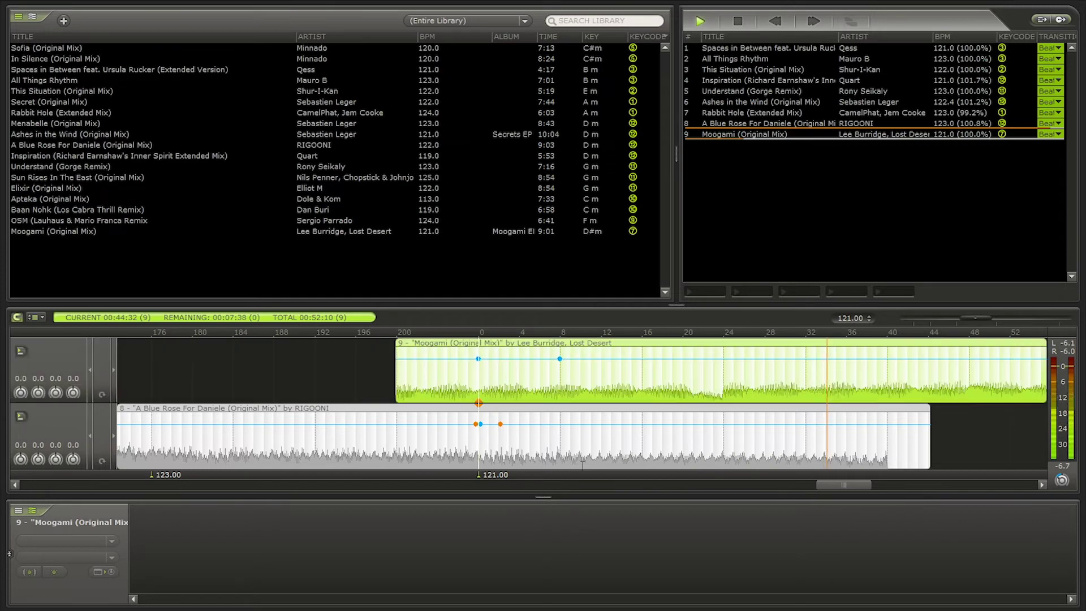
Fine-tune Moogami's beat alignment with A Blue Rose For Daniele at the shared anchor, with snapping turned off.
left_click(376, 437)
scroll(411, 420, "up", 5)
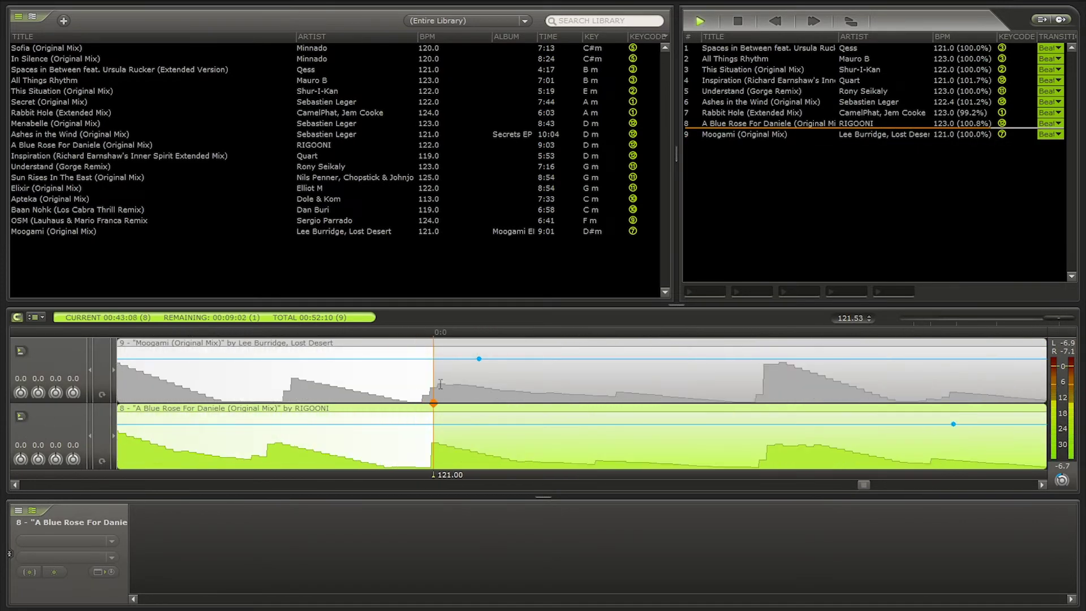
left_click_drag(433, 388, 421, 388)
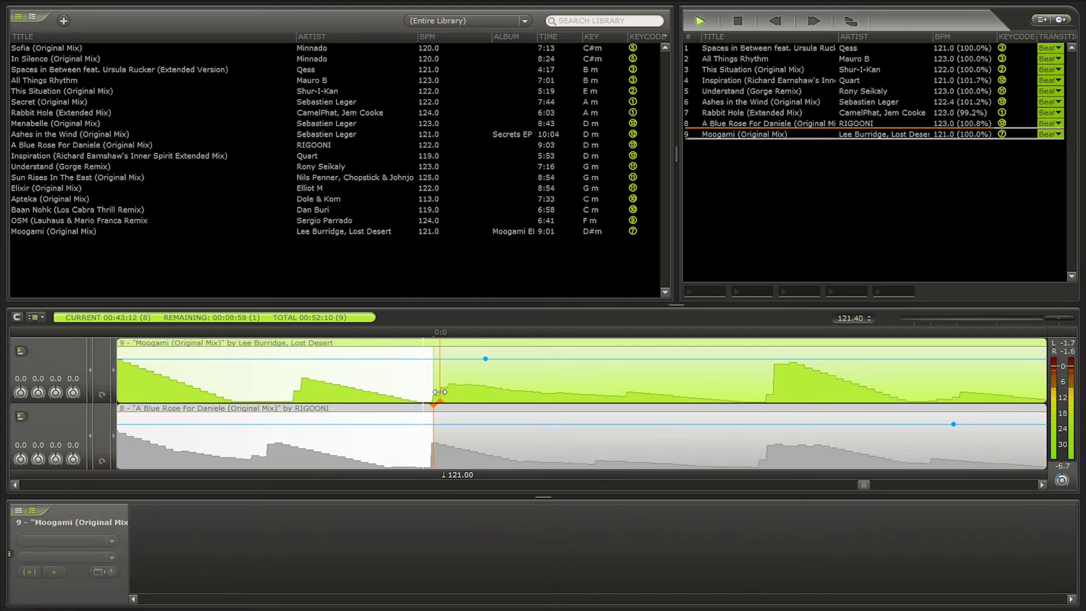
left_click(440, 392)
left_click(433, 390)
left_click_drag(438, 389, 438, 389)
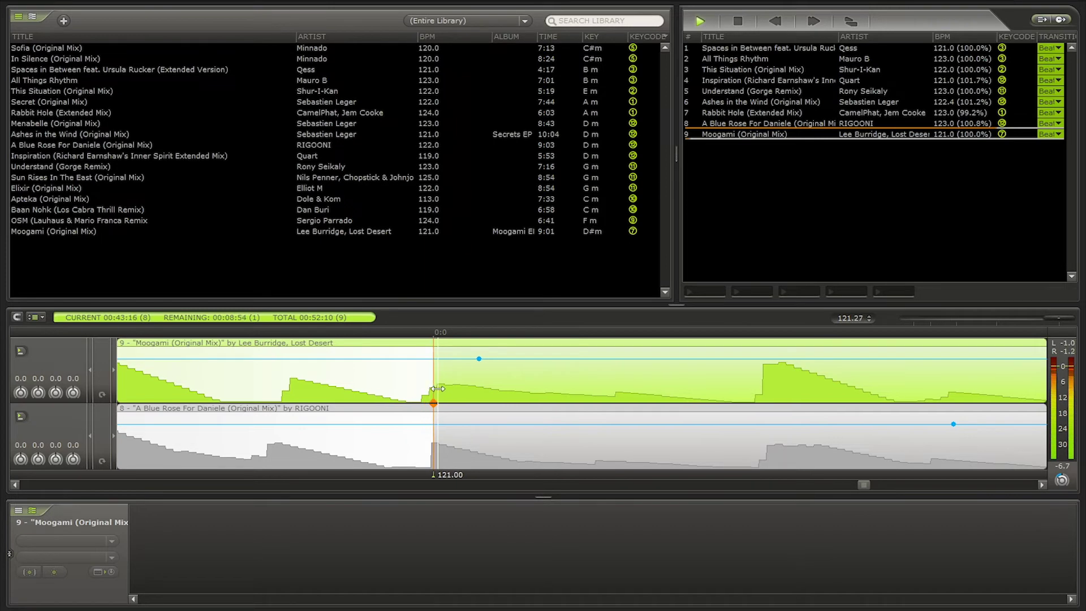
Cut Moogami's opening bass to about -15 dB and ramp its volume from -7.38 dB at its start to full at about bar 16.
scroll(463, 391, "down", 5)
right_click(494, 379)
left_click(530, 242)
mouse_move(495, 358)
left_mouse_down()
mouse_move(495, 372)
mouse_move(379, 366)
left_mouse_up()
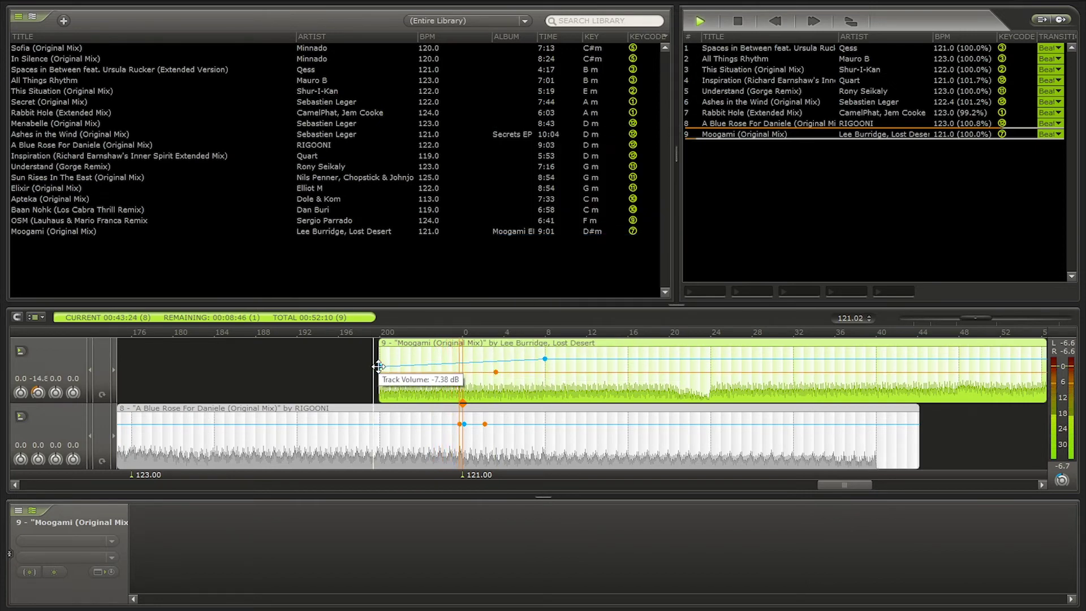
left_click_drag(545, 360, 624, 359)
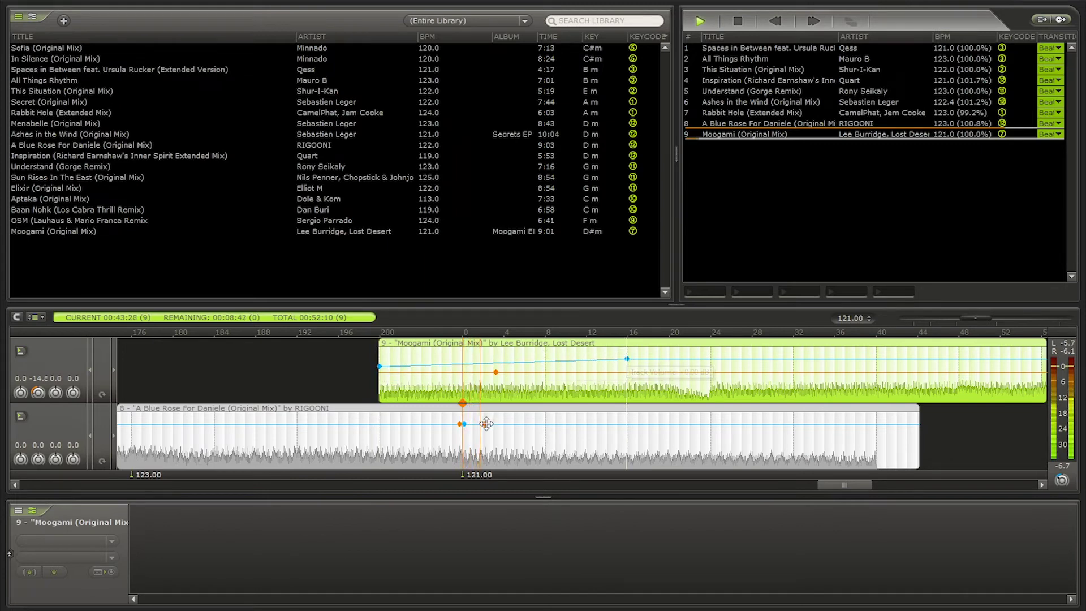
Move A Blue Rose For Daniele's last bass marker to about bar 16 at 0 dB and play the transition.
left_click(509, 423)
left_click_drag(619, 423, 626, 420)
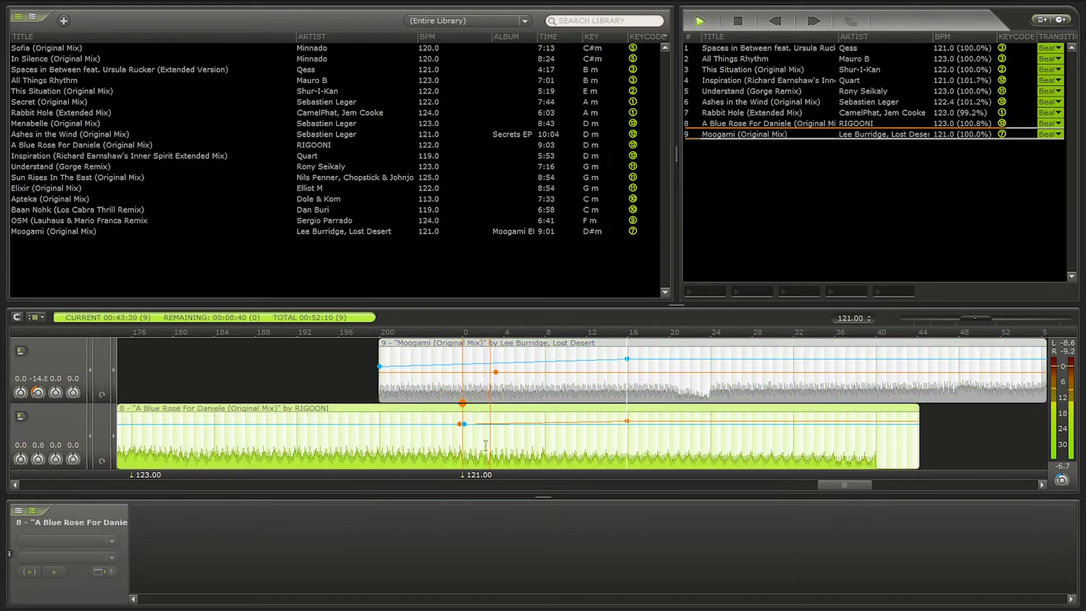
left_click(20, 352)
left_click_drag(627, 423, 628, 425)
left_click(556, 446)
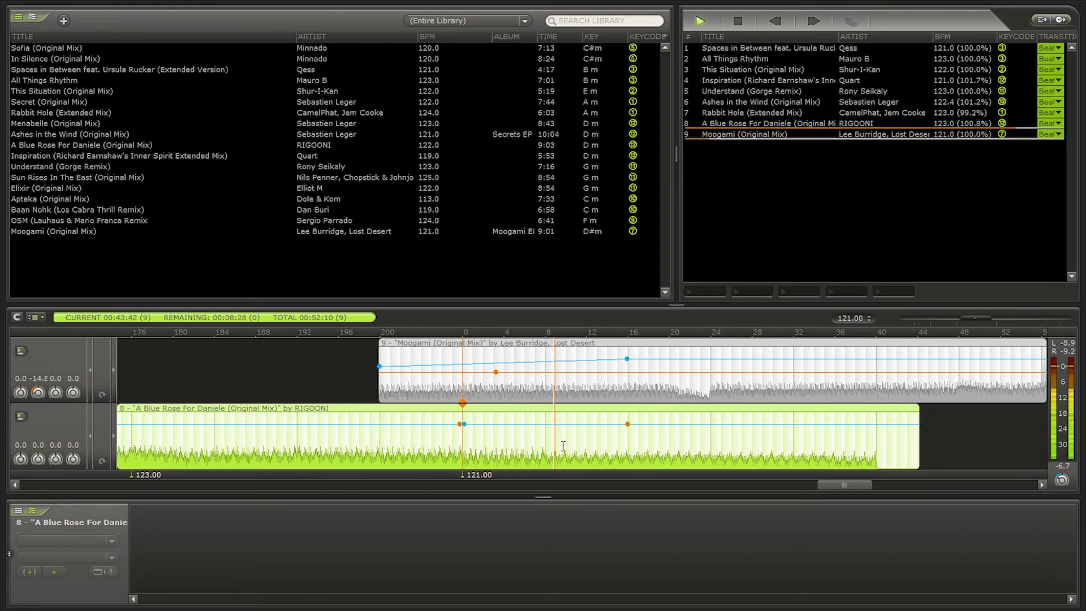
left_click(430, 447)
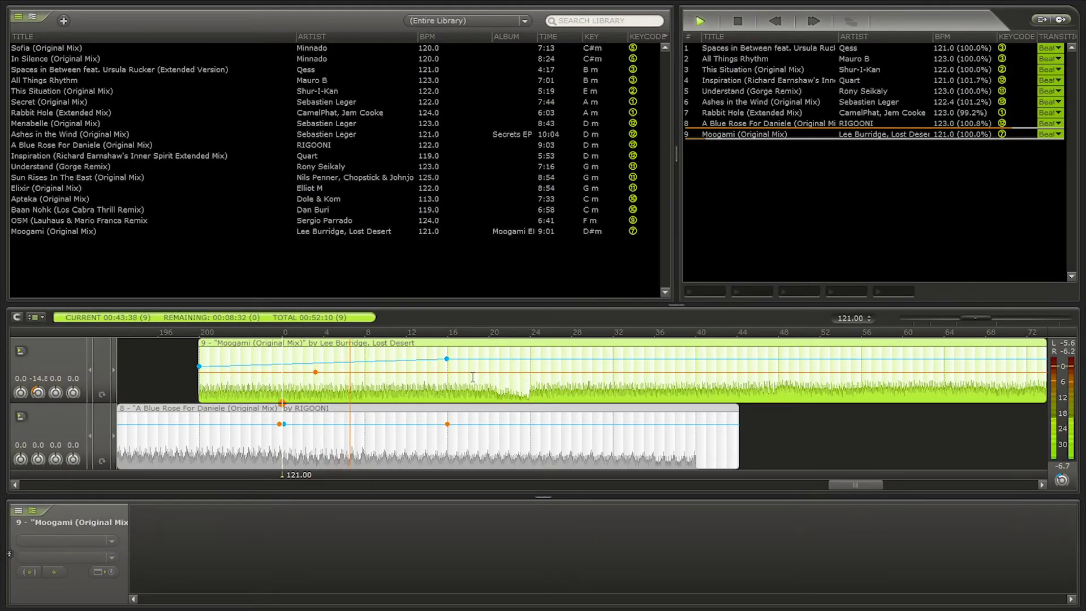
Ramp Moogami's bass back to full between about bars 20 and 24, and extend its volume fade-in to about bar 20.
right_click(495, 378)
left_click(540, 231)
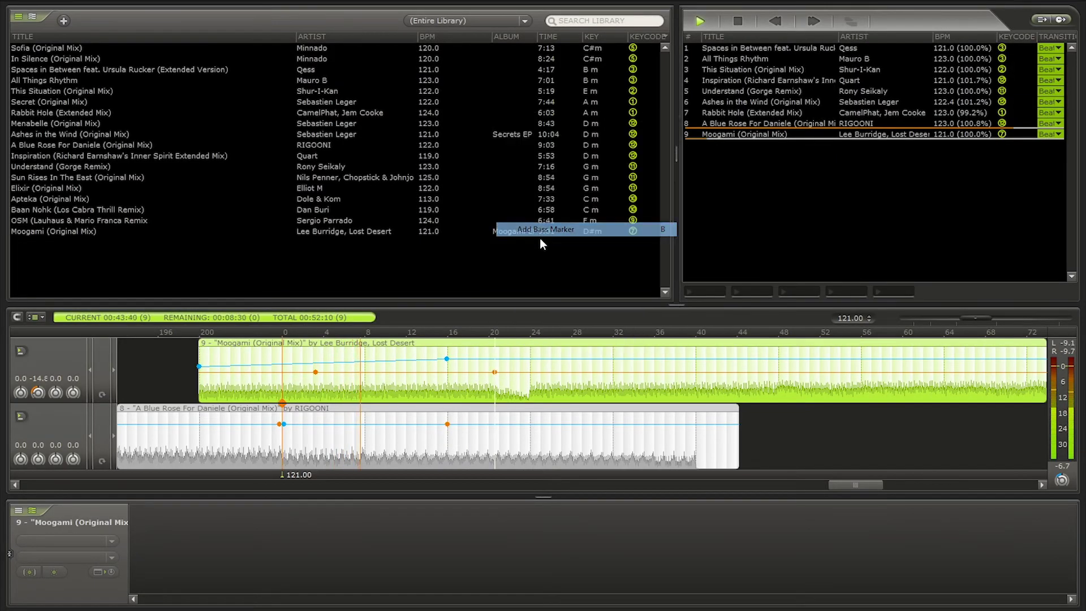
right_click(532, 371)
left_click(565, 229)
left_click_drag(536, 371, 525, 359)
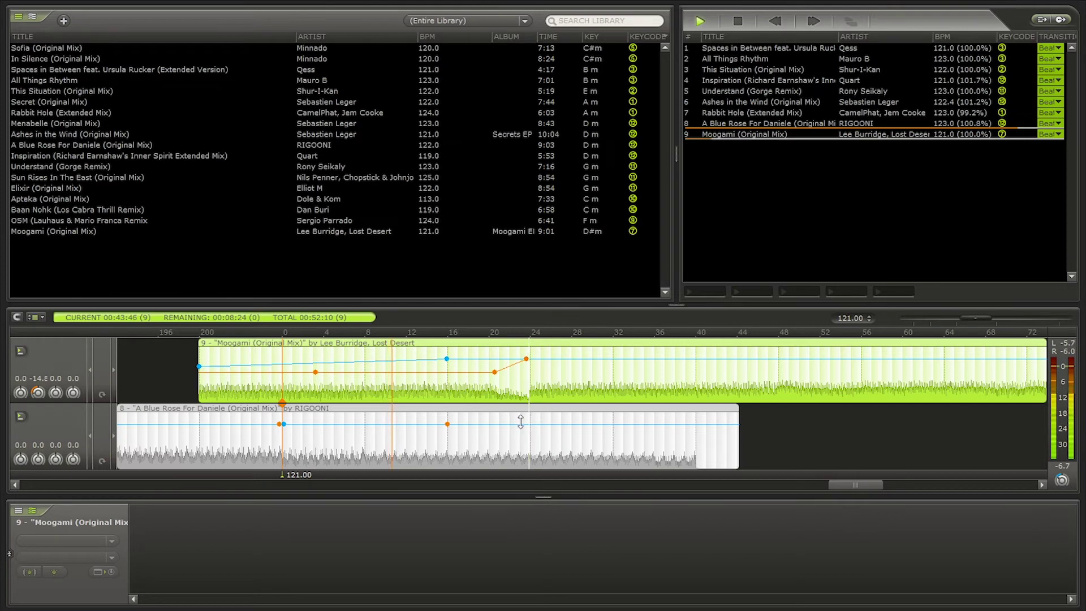
left_click_drag(447, 359, 500, 360)
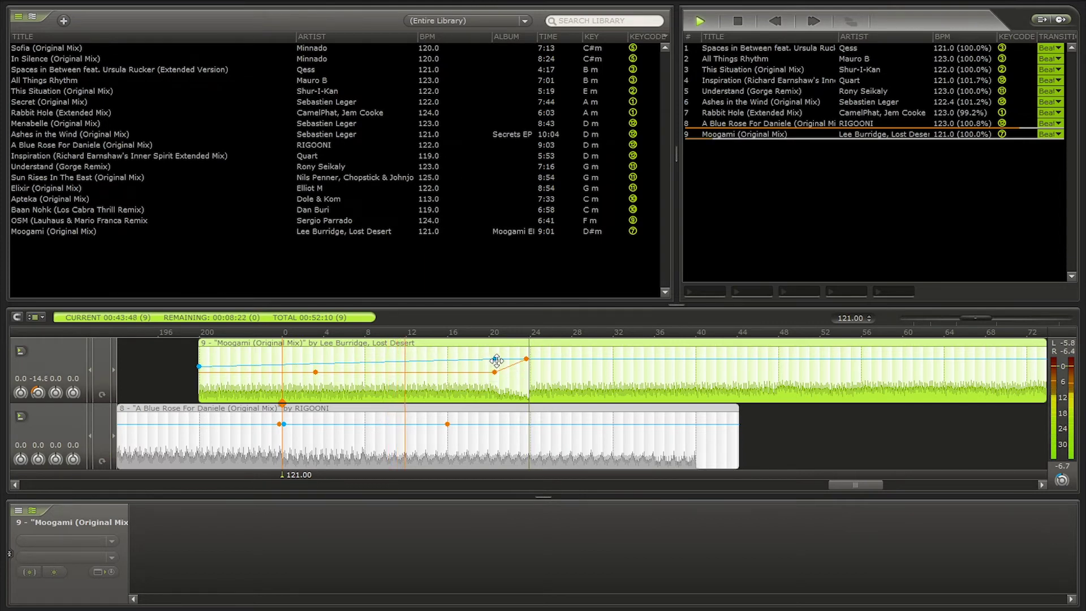
Add two bass markers to A Blue Rose For Daniele so its bass drops from about bar 20 to a deep cut at bar 24.
right_click(494, 425)
left_click(546, 287)
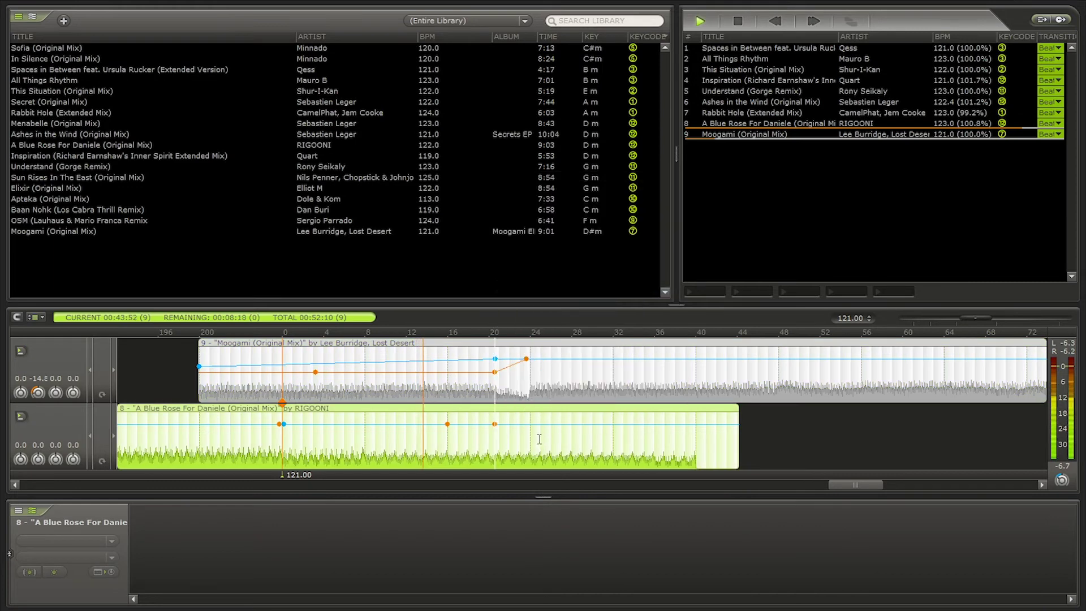
right_click(528, 424)
left_click(579, 286)
left_click_drag(527, 423, 528, 446)
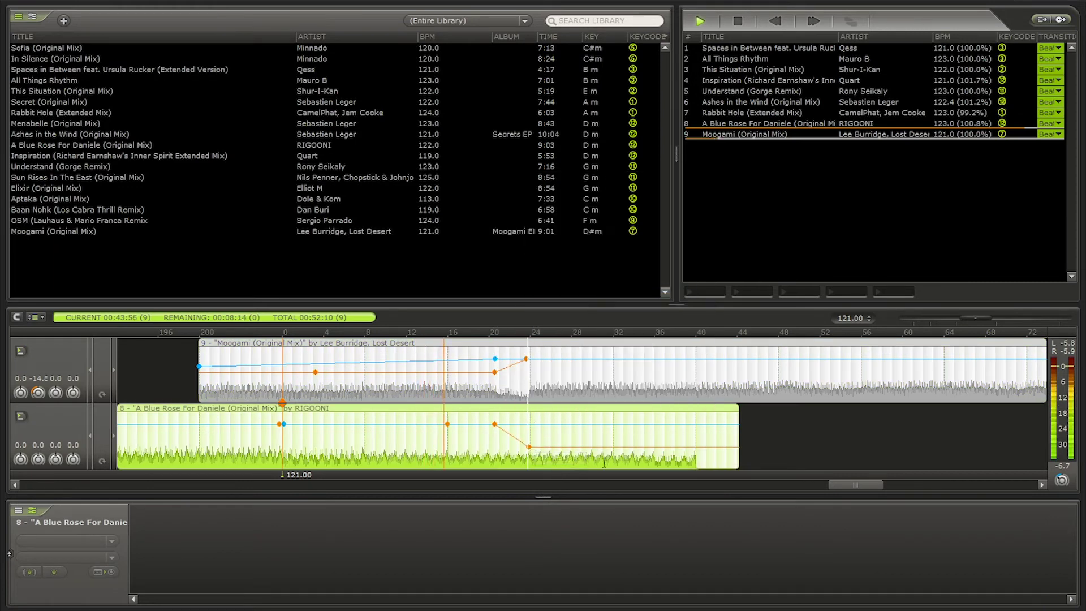
Fade A Blue Rose For Daniele's volume from about bar 21 down to -4.76 dB at about bar 40 with two volume markers.
right_click(505, 425)
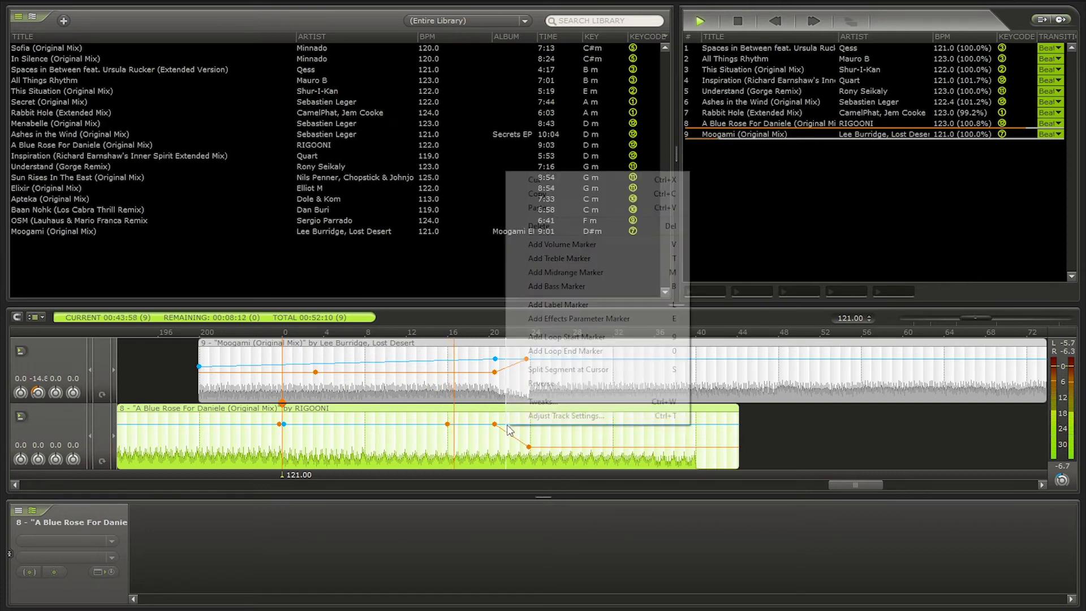
left_click(560, 245)
right_click(655, 420)
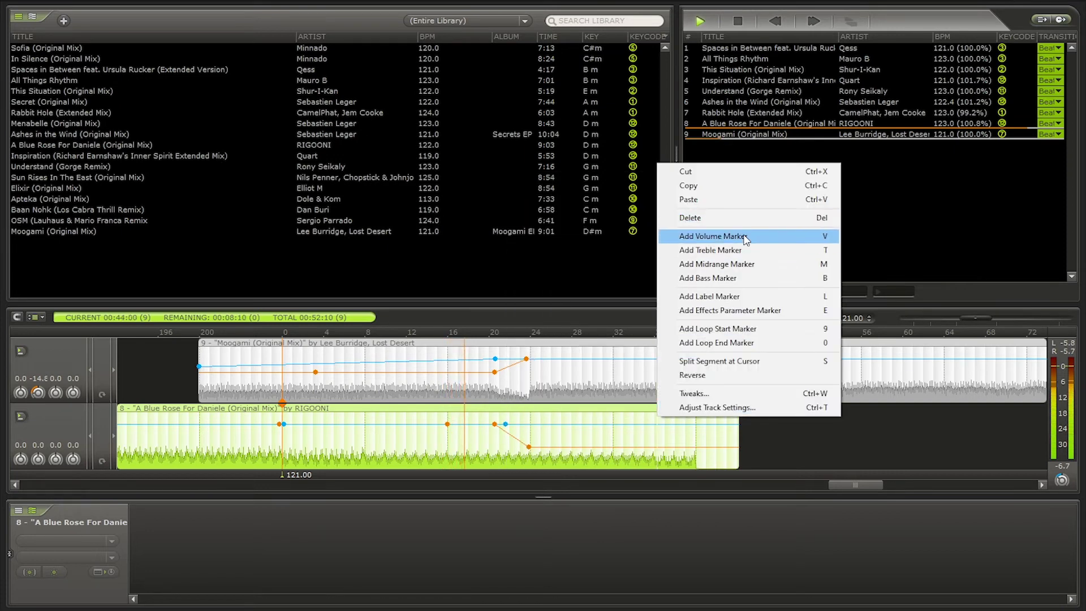
left_click(792, 237)
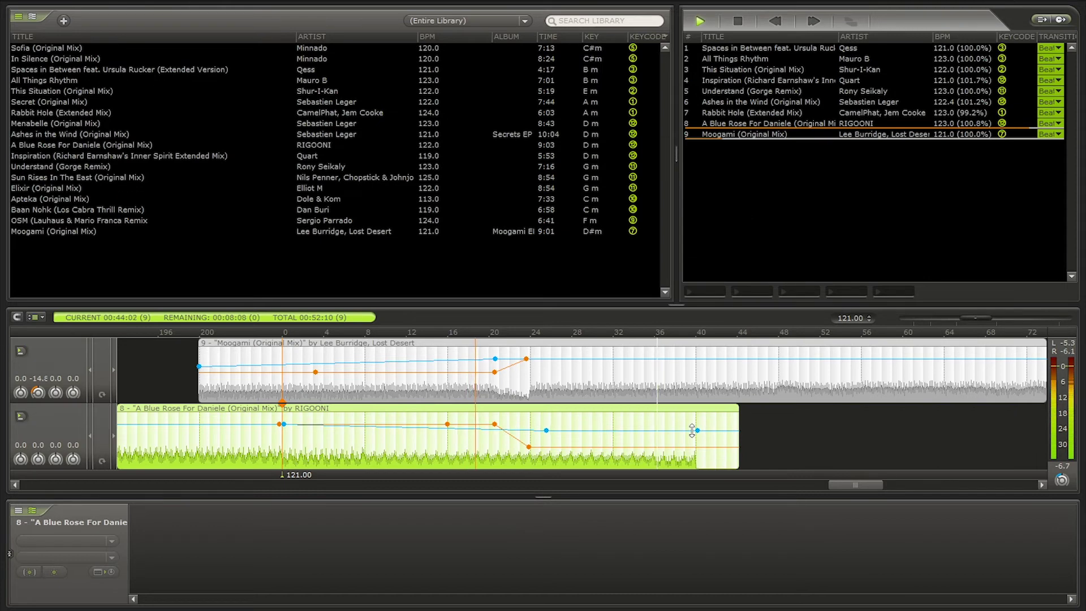
left_click_drag(692, 424, 697, 428)
key("ctrl+z")
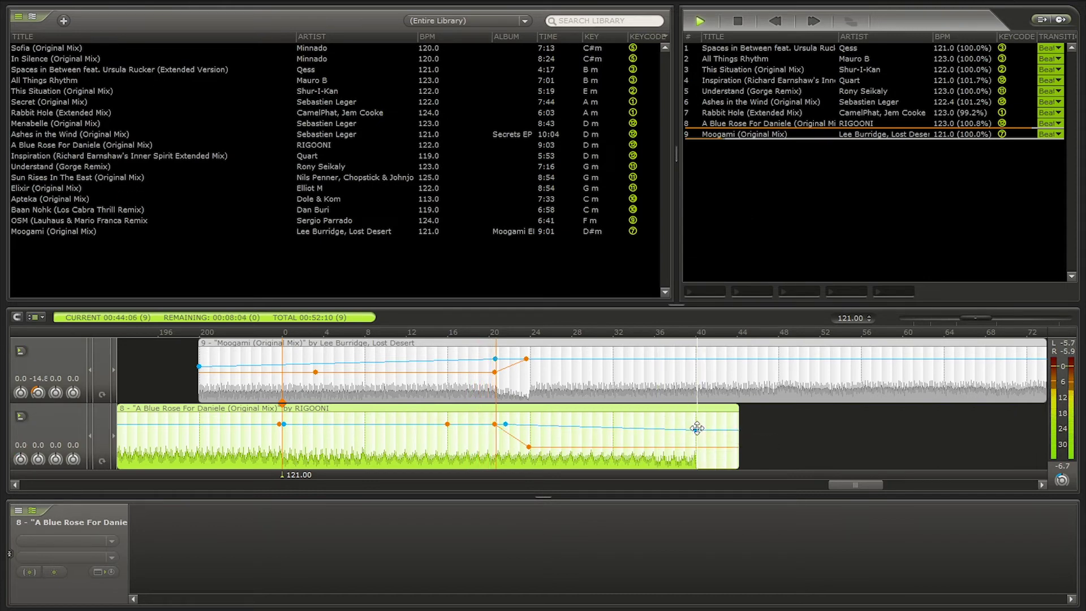
mouse_move(697, 428)
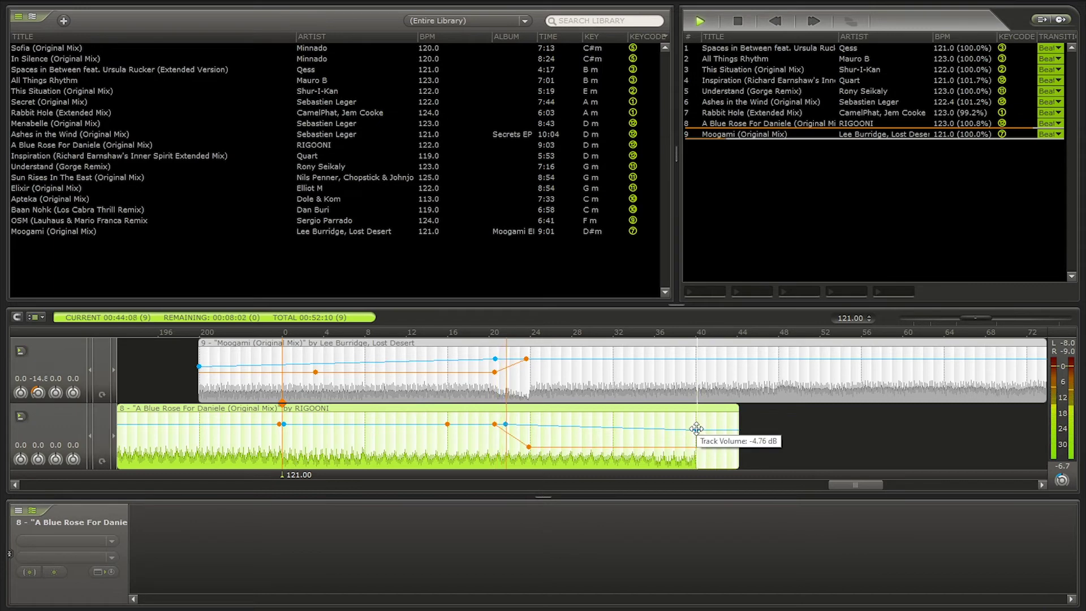
scroll(511, 438, "up", 3)
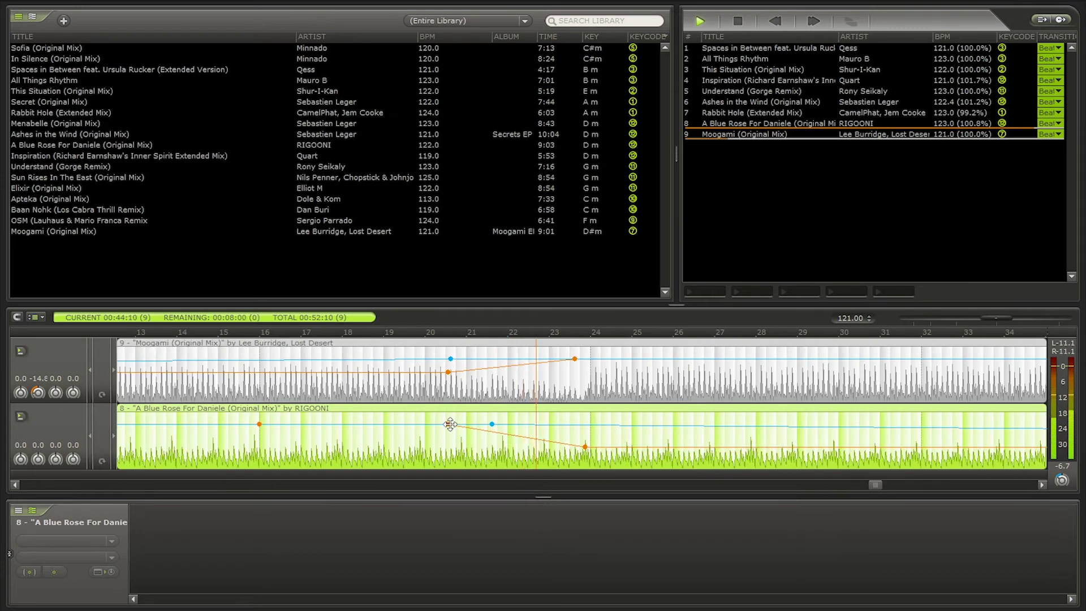
Shift the start of A Blue Rose For Daniele's bass drop to about bar 22 and replay the transition.
scroll(594, 455, "up", 3)
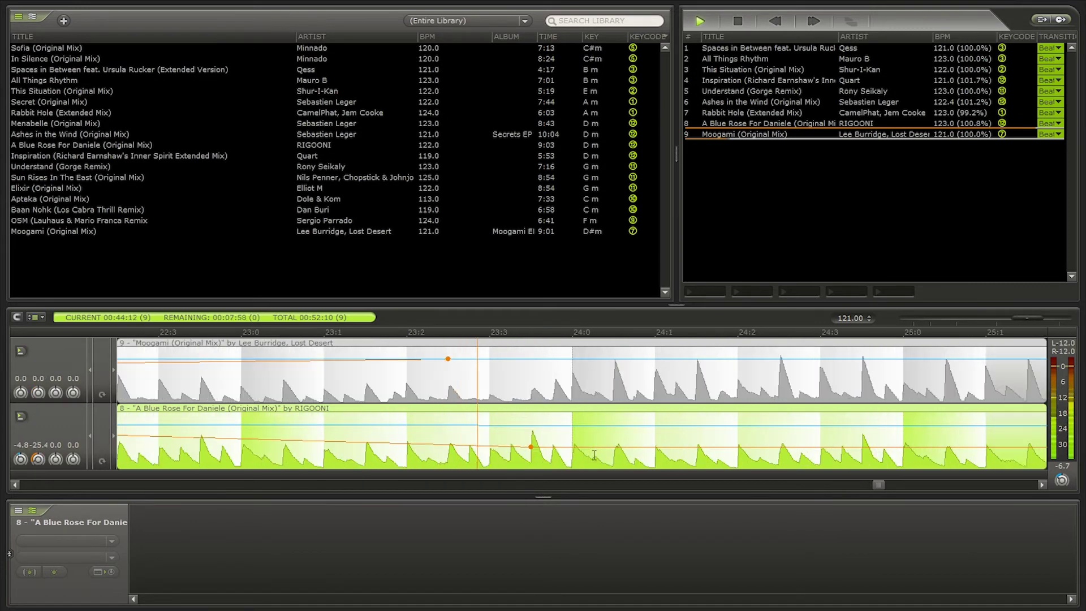
scroll(586, 455, "down", 5)
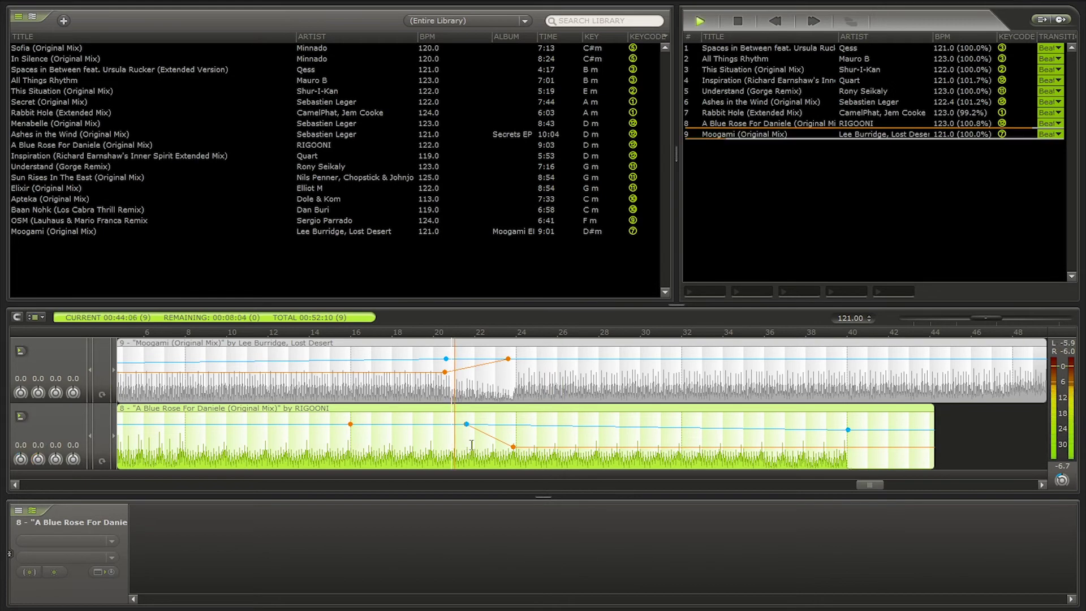
scroll(472, 444, "up", 3)
scroll(473, 444, "down", 3)
scroll(471, 443, "up", 3)
left_click_drag(441, 424, 492, 424)
key("space")
double_click(460, 445)
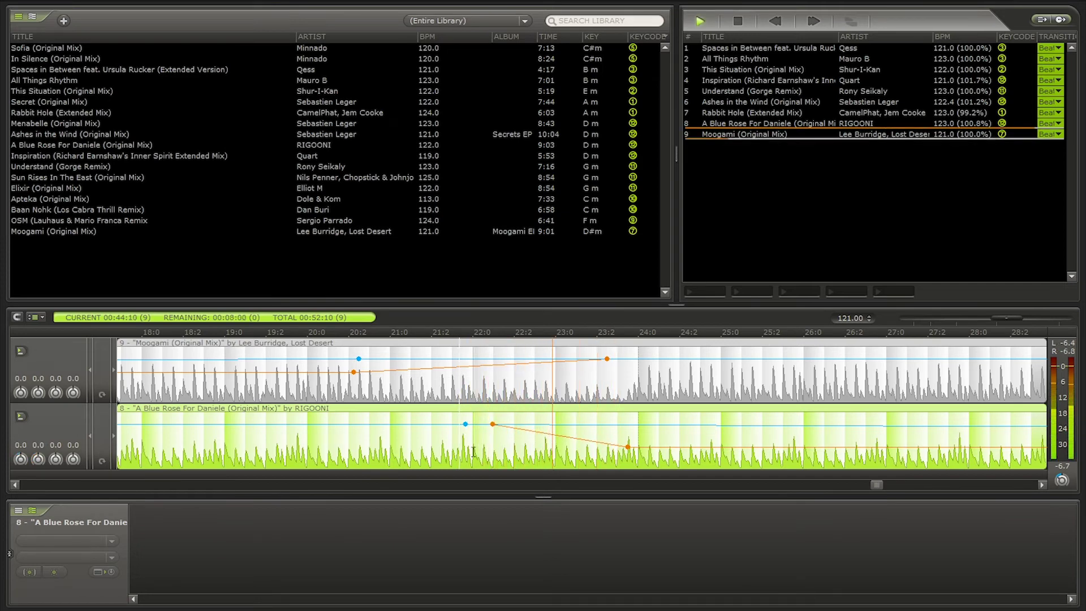
Add a bass marker to A Blue Rose For Daniele just after bar 24 that cuts its bass to -50 dB.
scroll(470, 459, "down", 5)
scroll(470, 460, "up", 3)
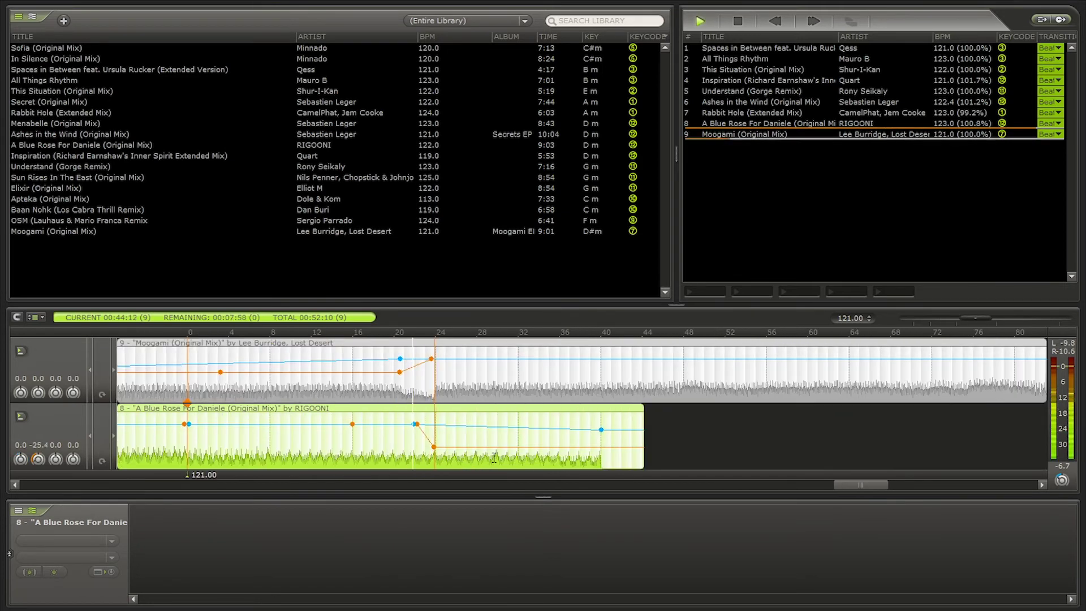
scroll(498, 452, "down", 2)
right_click(521, 447)
left_click(568, 309)
left_click_drag(517, 448, 462, 479)
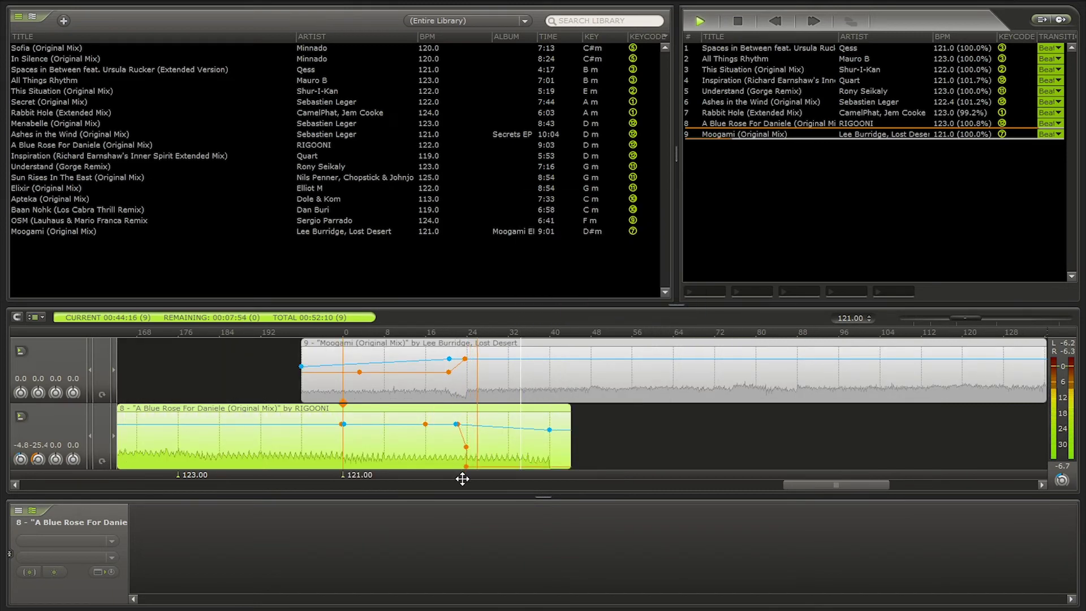
scroll(492, 452, "up", 2)
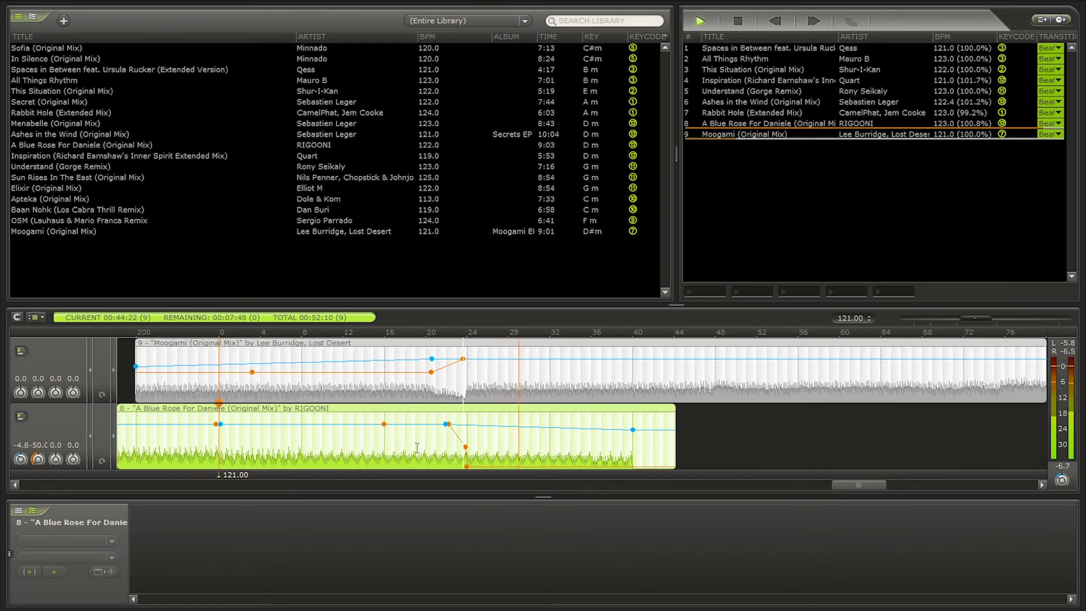
Replay the lead-in and move Moogami's early bass marker back to about bar 203, lowering it to about -24 dB.
left_click(429, 430)
scroll(424, 435, "down", 3)
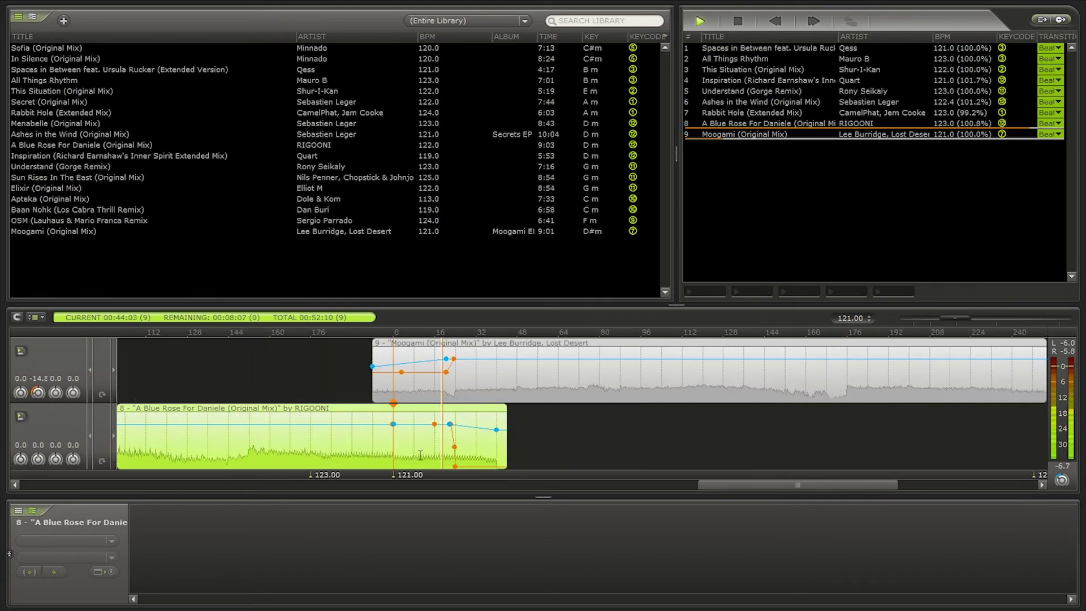
scroll(413, 441, "up", 3)
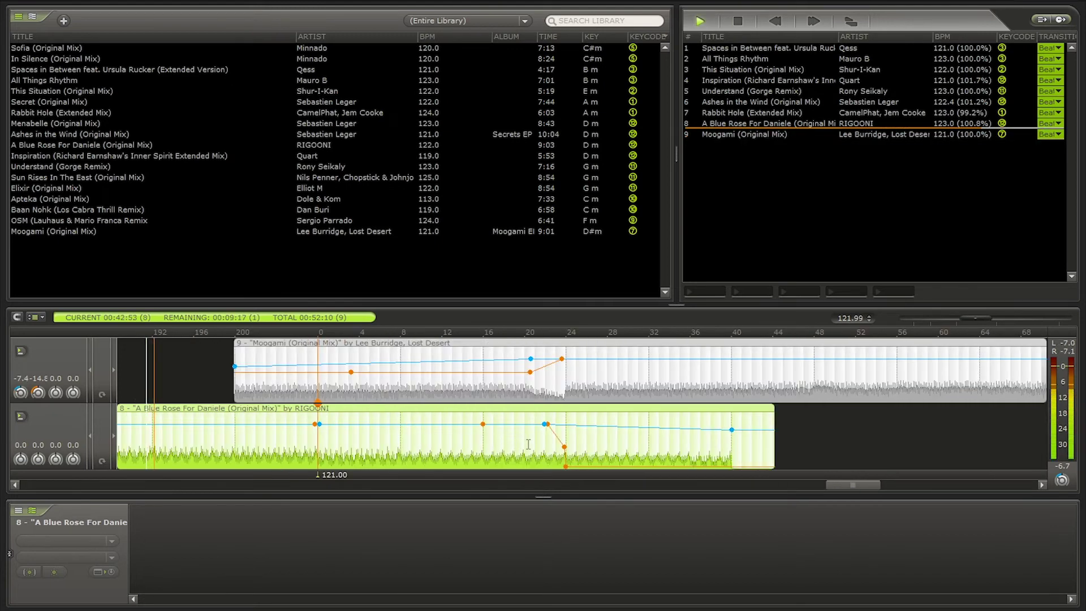
left_click(225, 444)
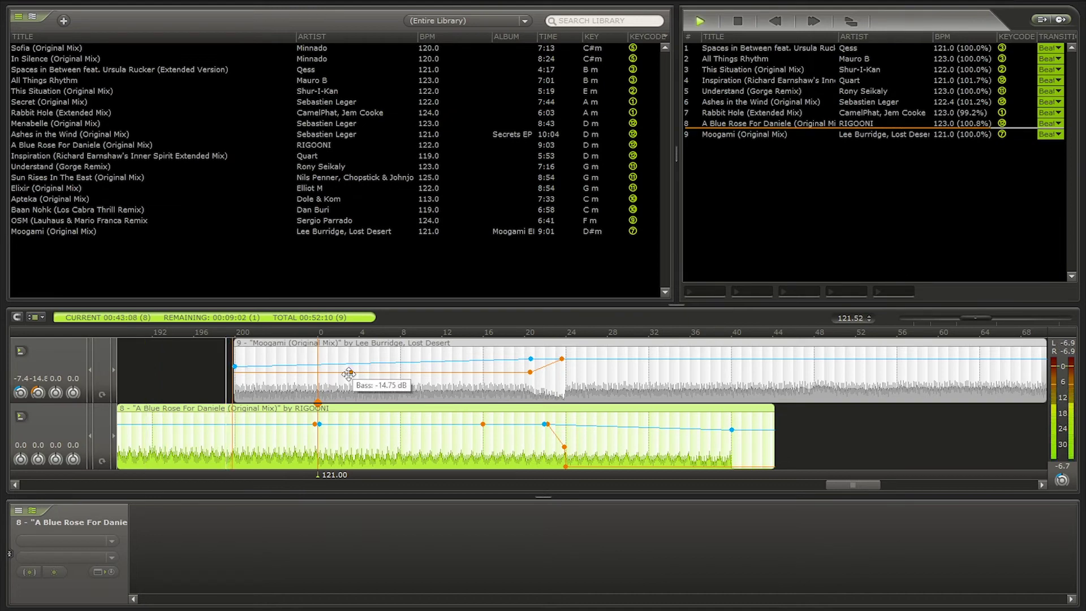
left_click_drag(352, 371, 268, 379)
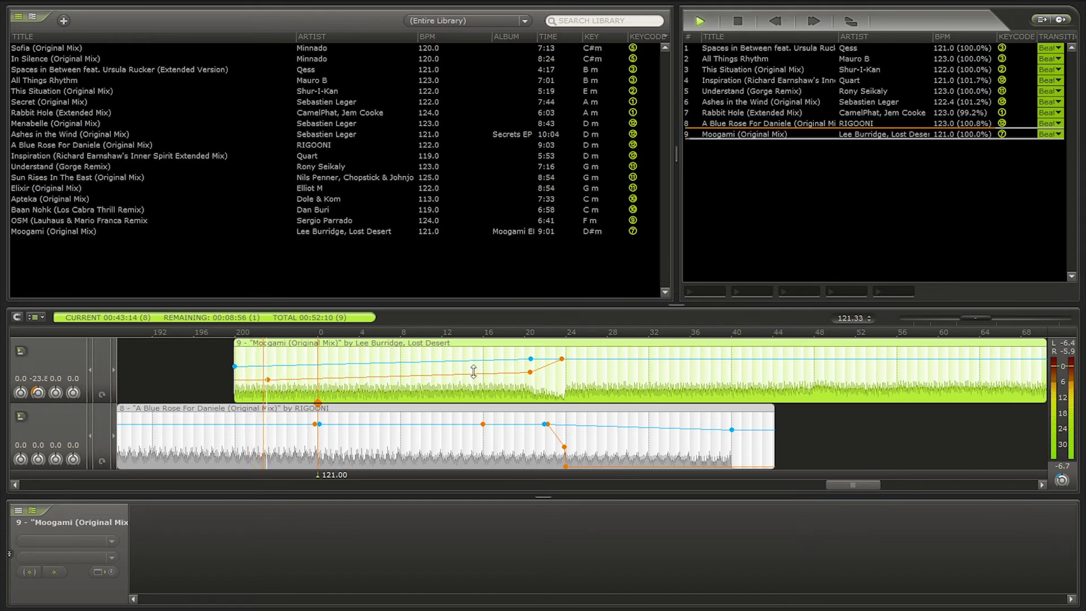
Add two treble markers to Moogami so its treble rises gently from the track's start to 0 dB at about bar 13.
right_click(427, 370)
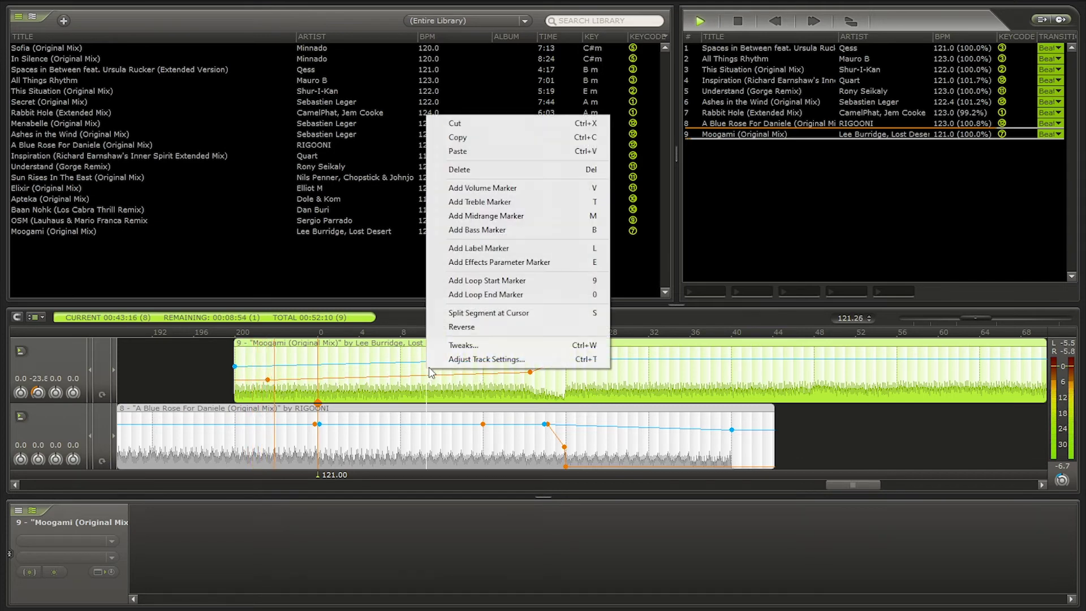
left_click(485, 202)
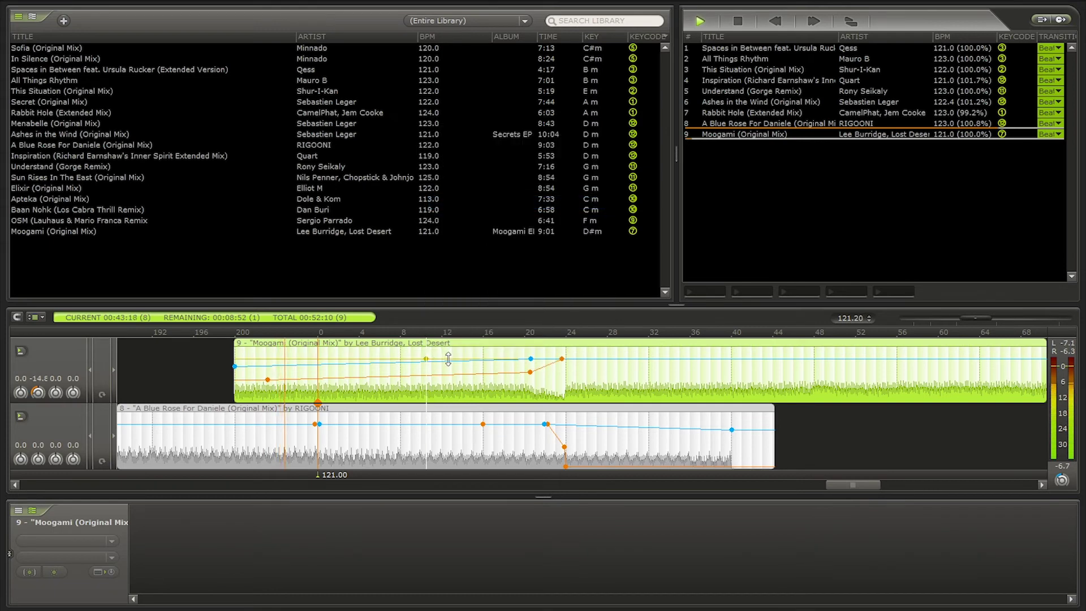
right_click(455, 360)
left_click(527, 417)
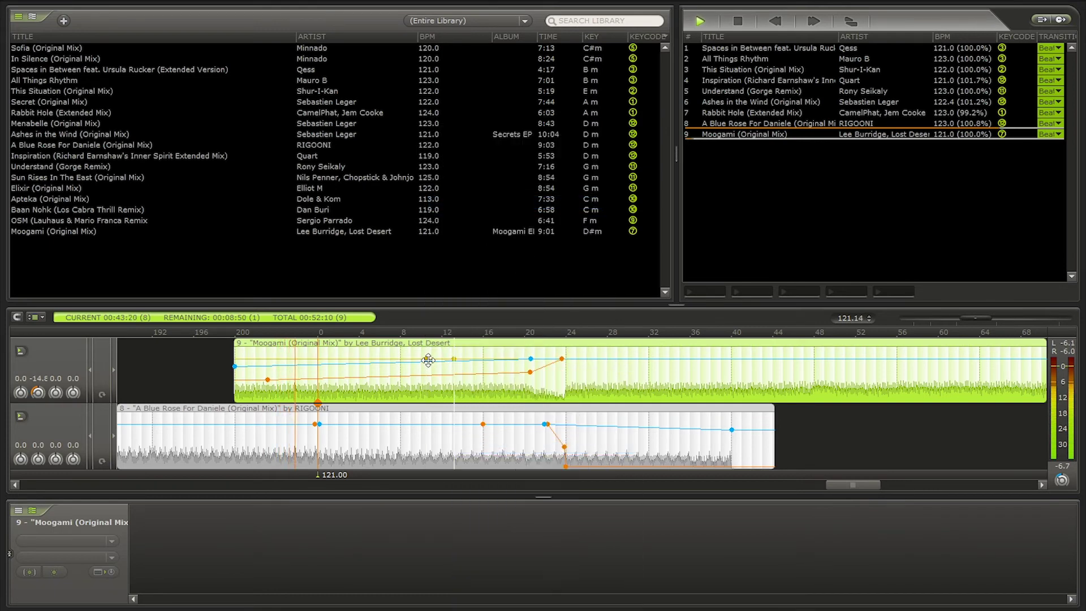
left_click_drag(269, 359, 227, 364)
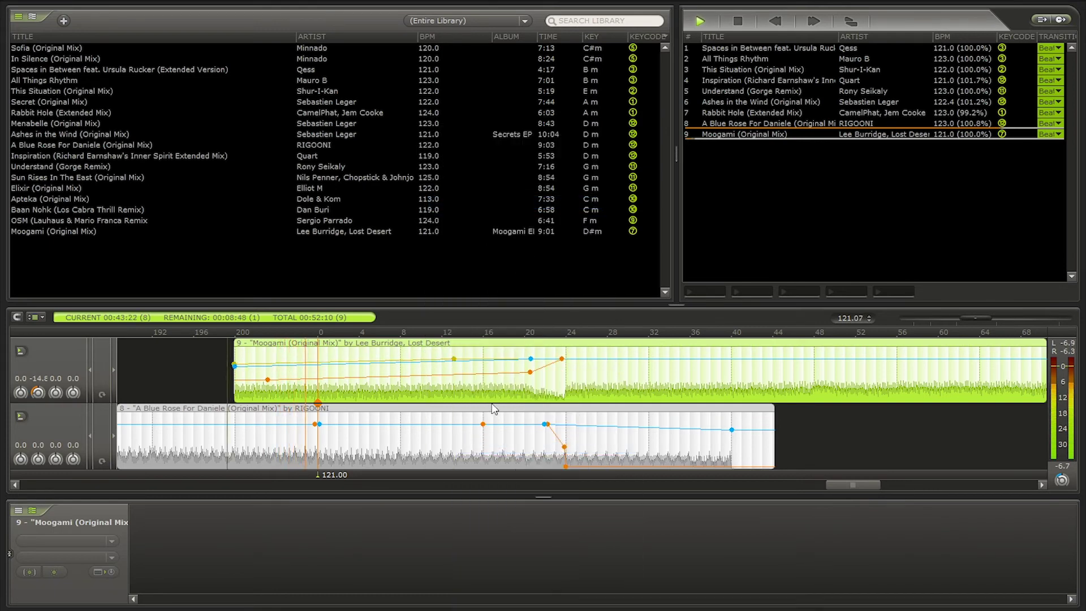
Add two treble markers to A Blue Rose For Daniele so its treble fades slightly from about bar 24 to about bar 42.
right_click(572, 424)
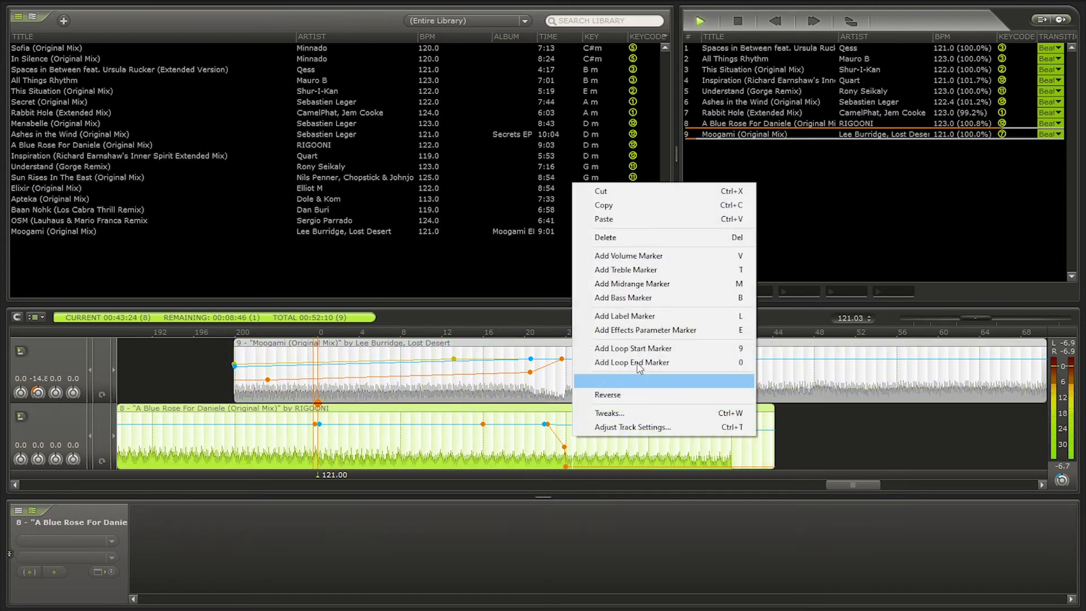
left_click(639, 269)
right_click(647, 423)
left_click(667, 291)
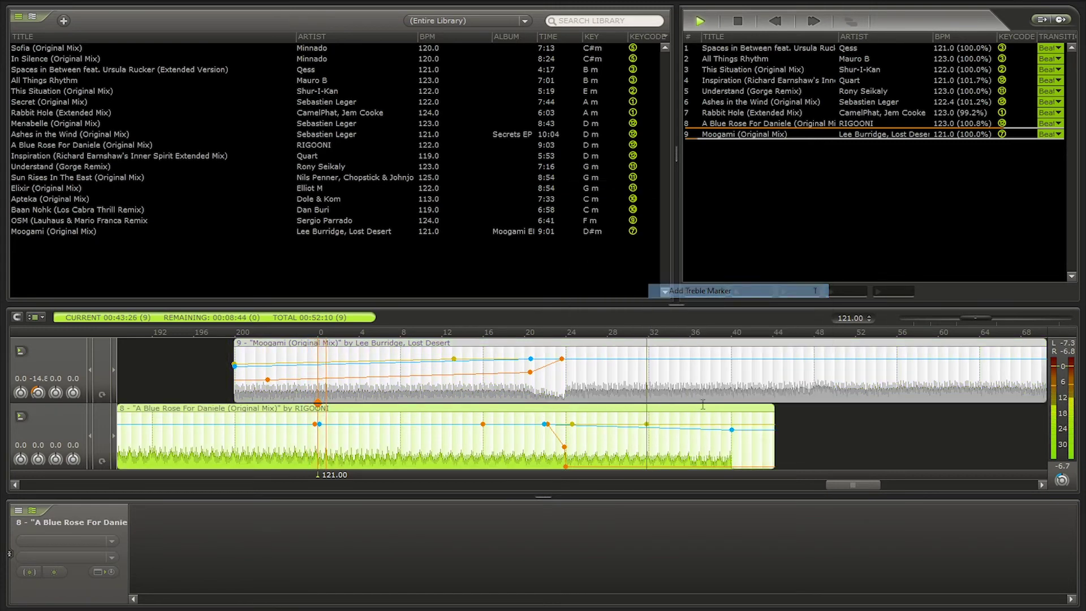
left_click_drag(652, 425, 755, 431)
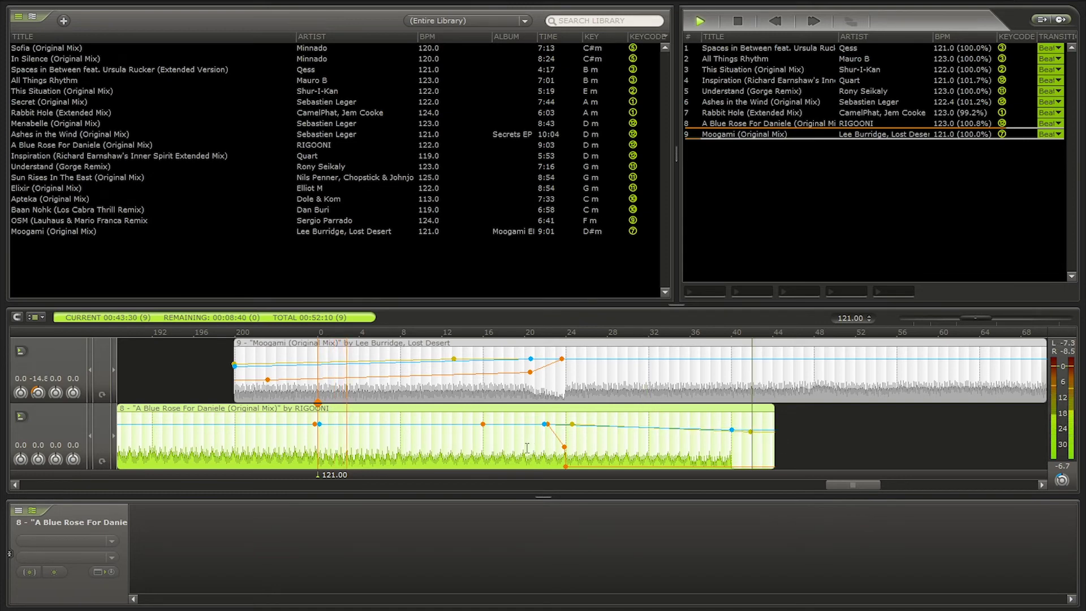
Delete the fade-out volume markers at Moogami's end and append Sofia (Original Mix) as track 10.
scroll(441, 380, "down", 3)
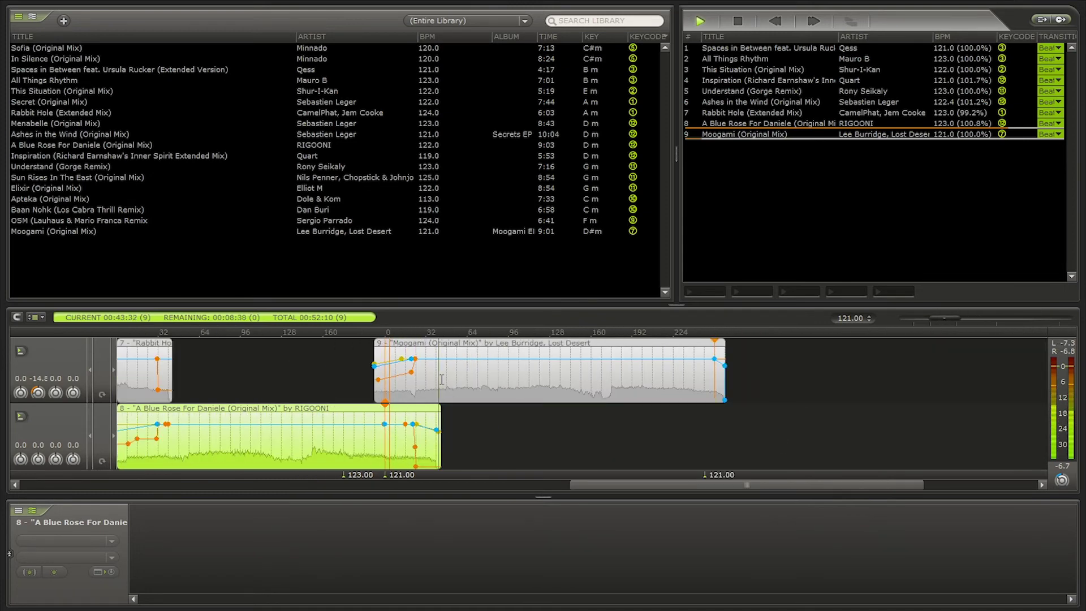
right_click(723, 400)
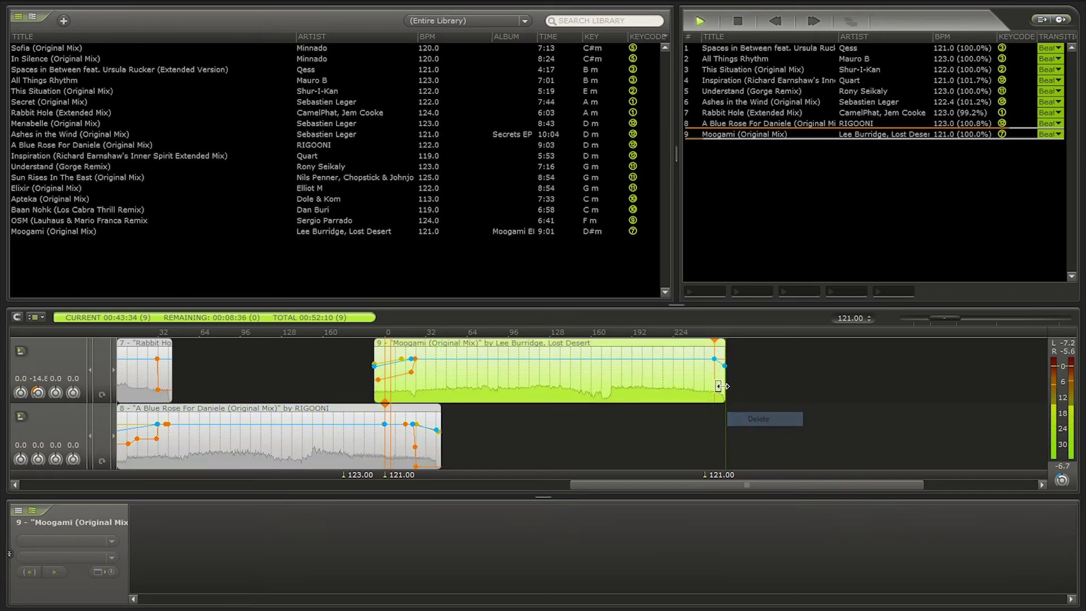
left_click(740, 391)
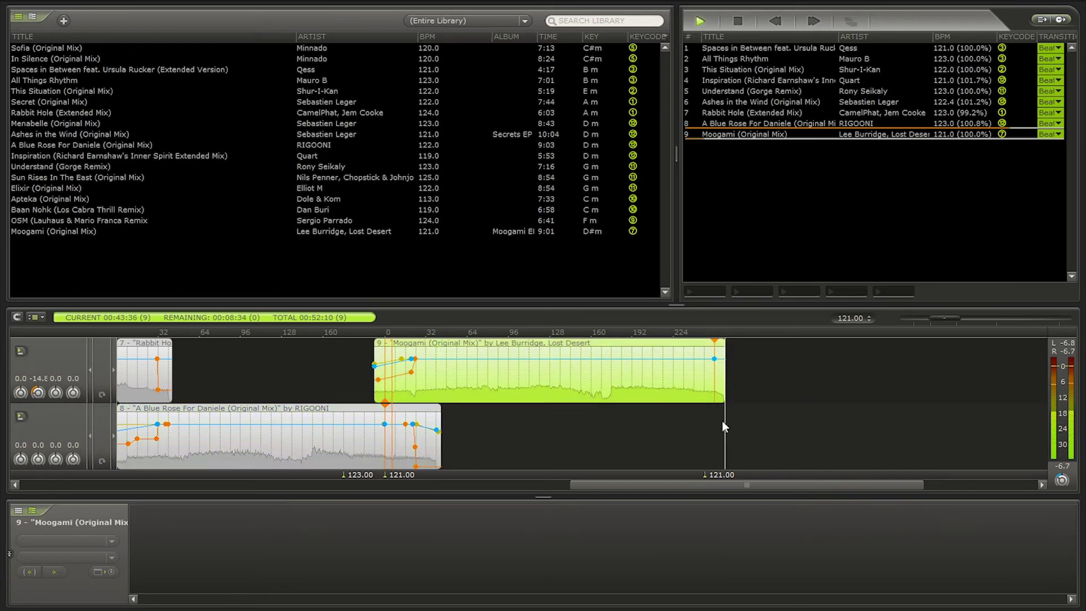
left_click(771, 389)
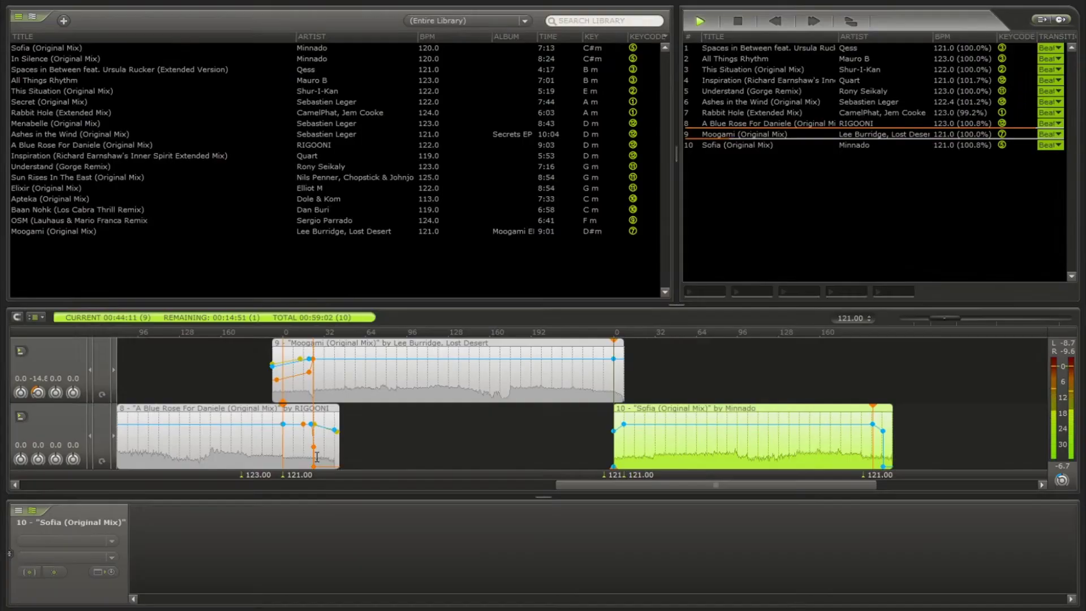
Play several spots in Moogami's closing section and Sofia's opening to judge where the two tracks should overlap.
scroll(317, 457, "up", 3)
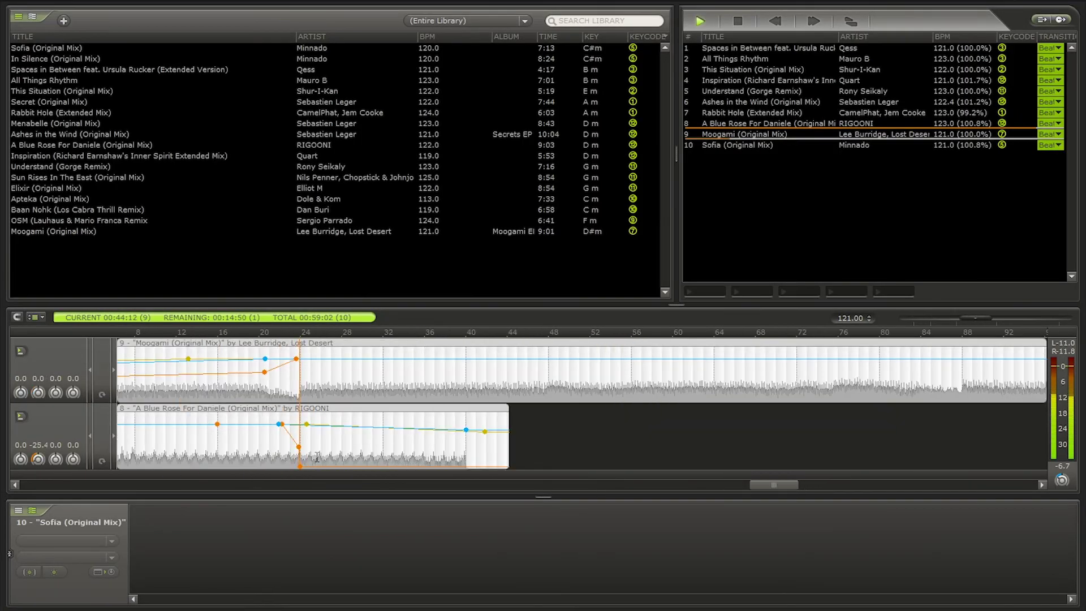
scroll(361, 440, "down", 3)
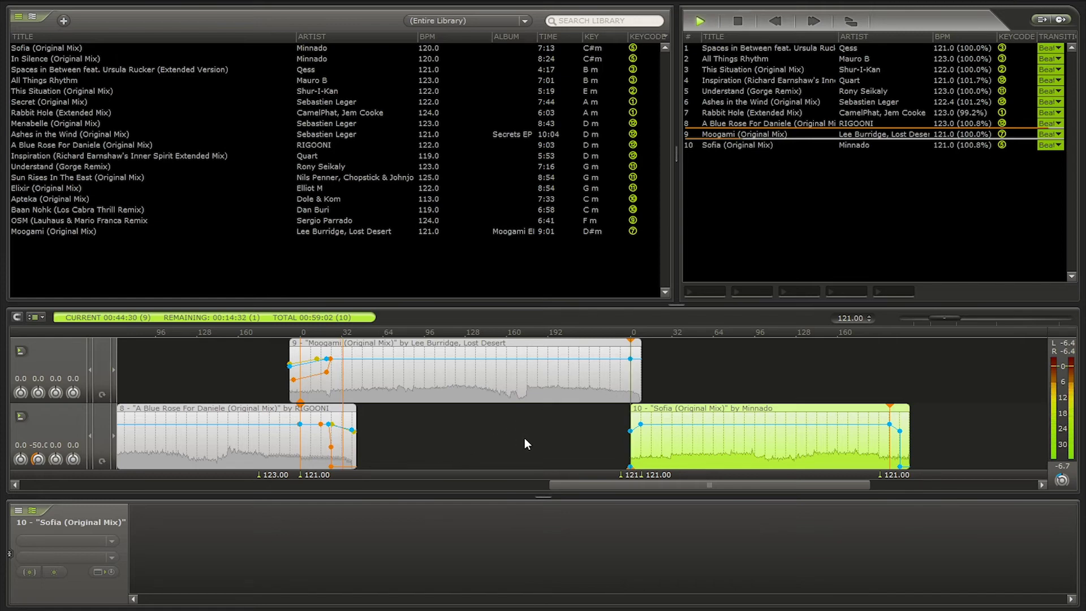
left_click(572, 377)
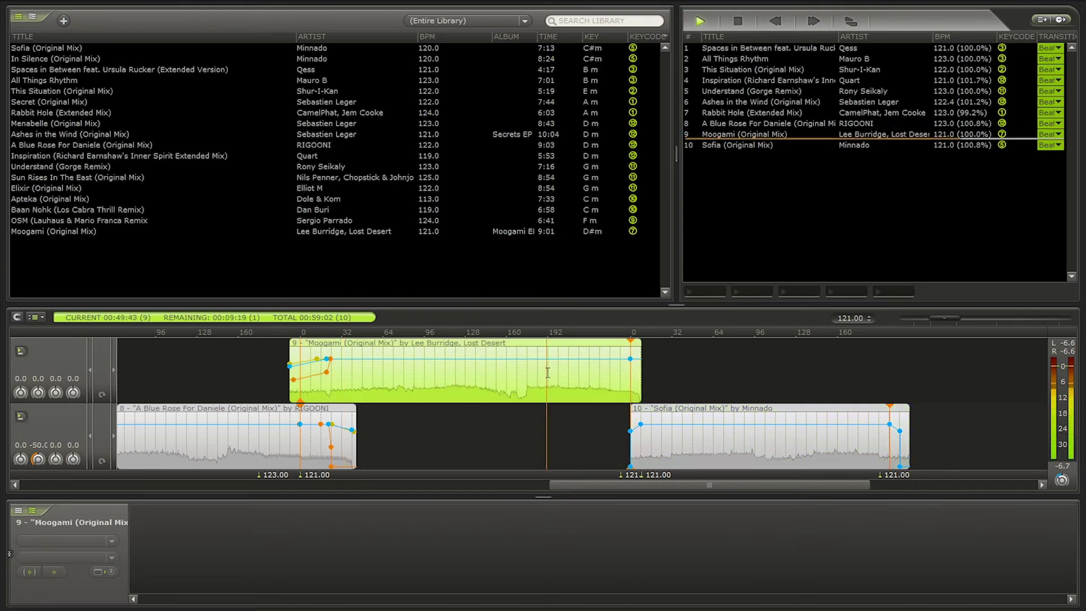
left_click(614, 433)
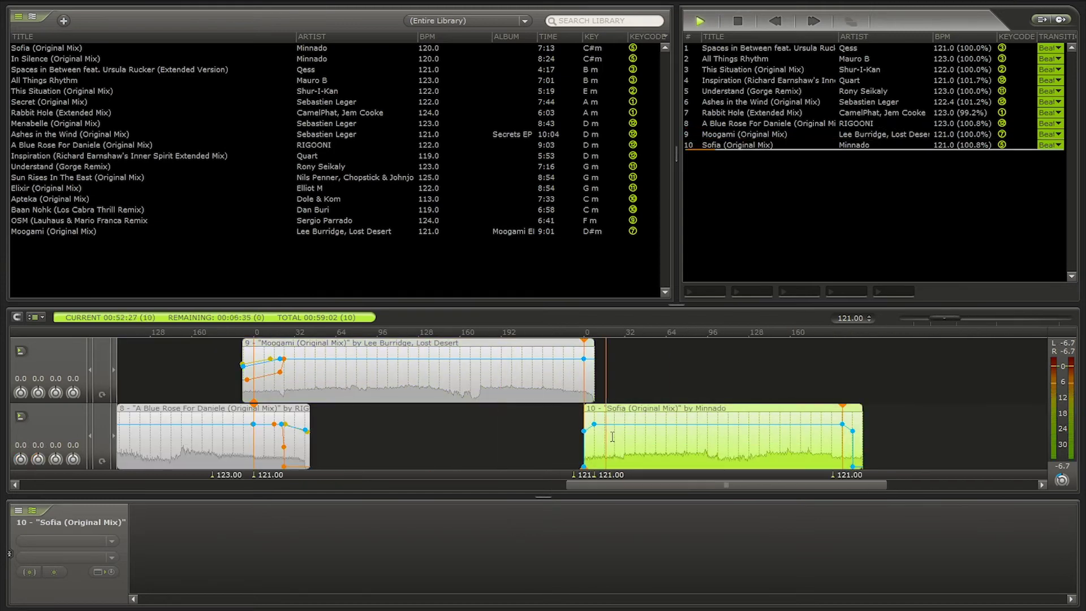
left_click(659, 435)
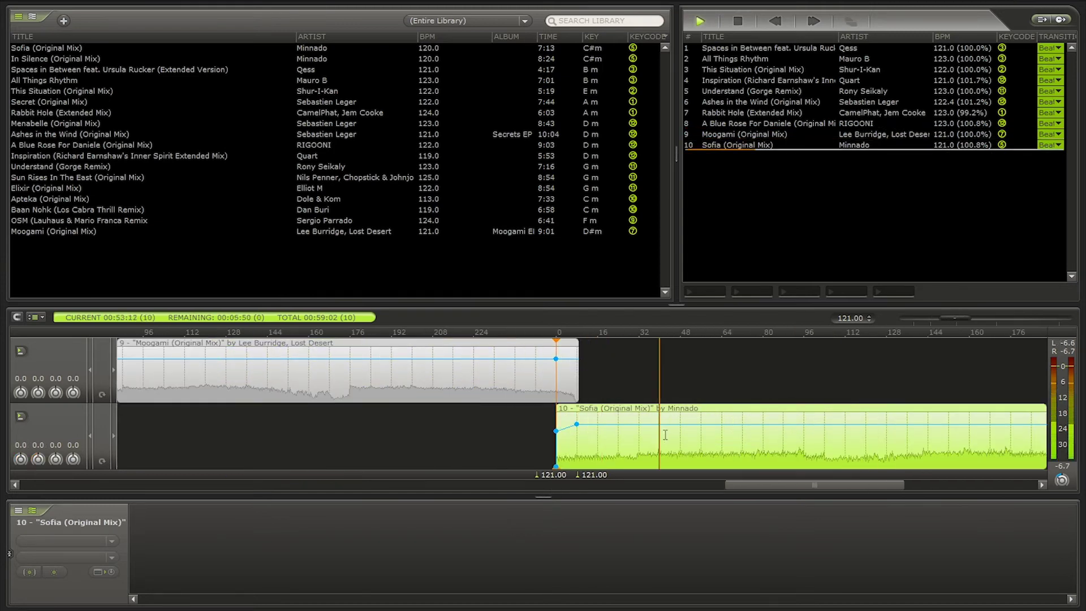
left_click(622, 453)
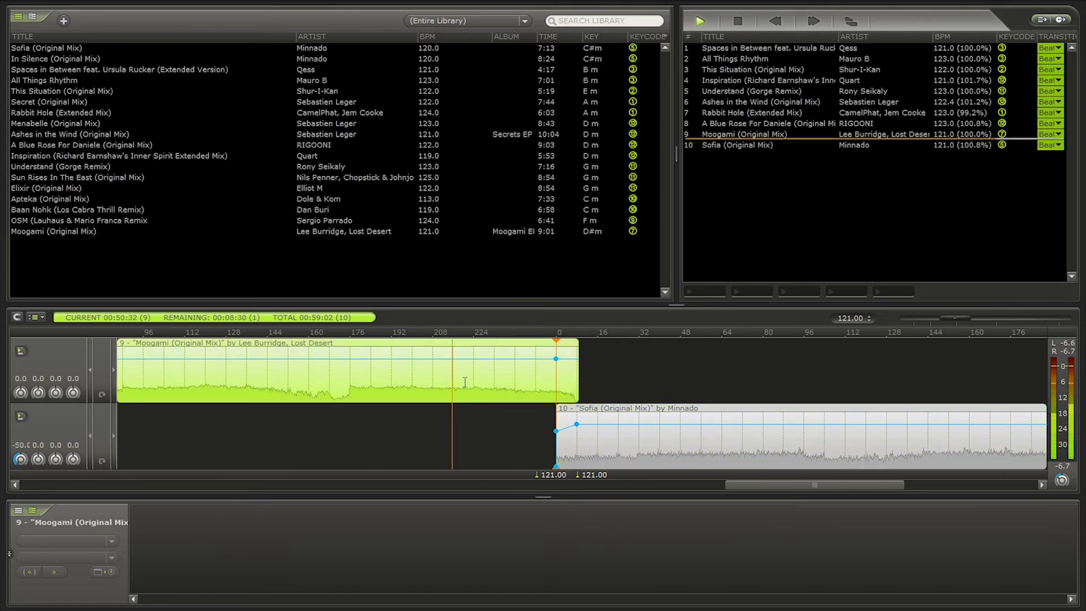
left_click(454, 382)
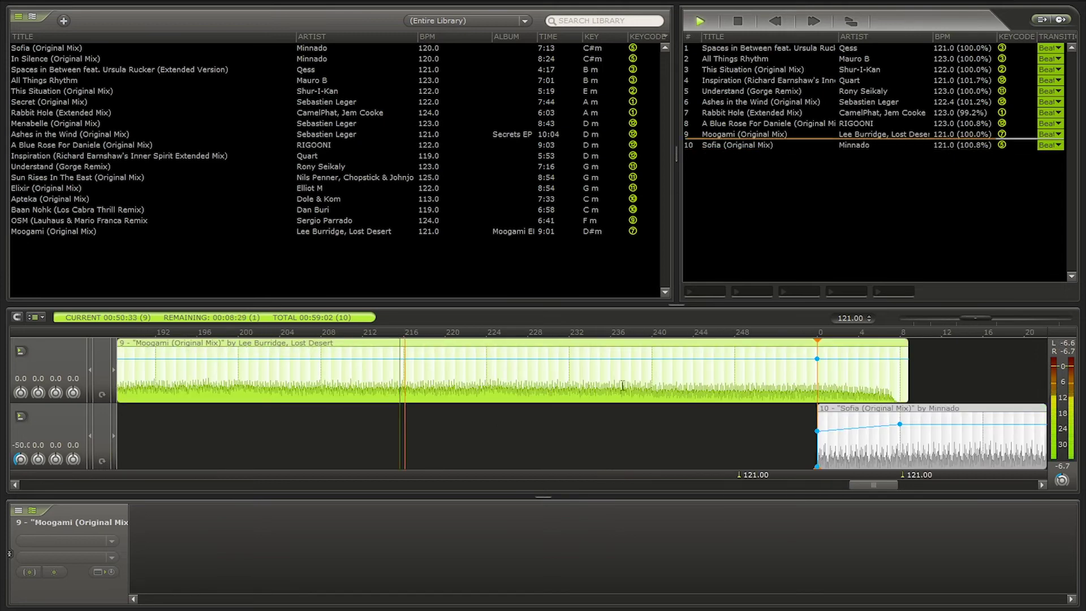
left_click(691, 379)
left_click(764, 376)
left_click(685, 382)
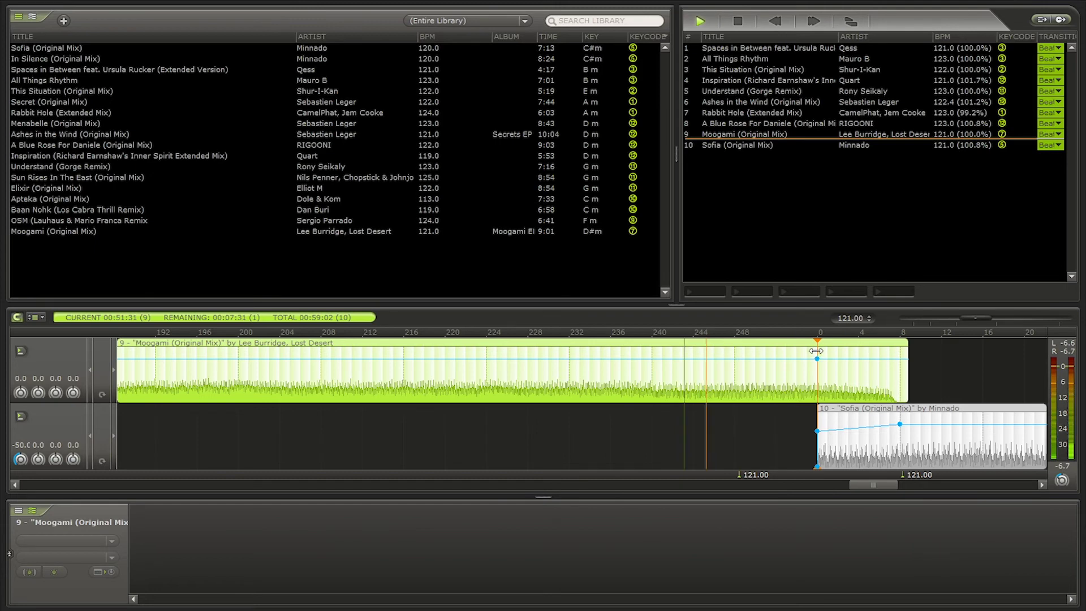
Move Sofia's entry to about bar 224 of Moogami and extend Sofia's volume fade-in to about bar 32.
mouse_move(531, 352)
left_mouse_down()
mouse_move(394, 359)
mouse_move(403, 358)
left_mouse_up()
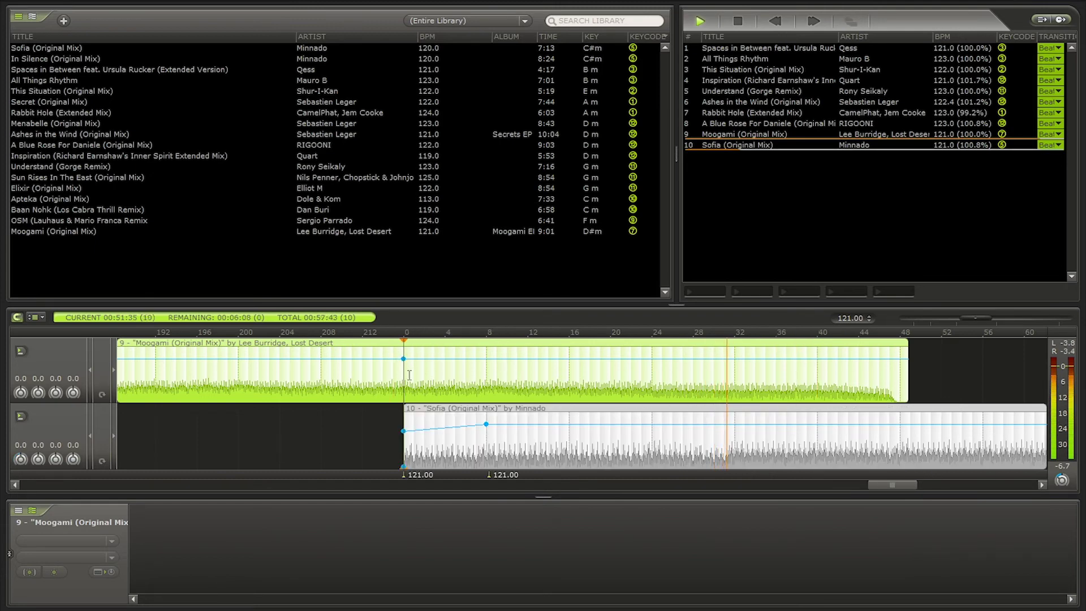
left_click_drag(402, 382, 486, 383)
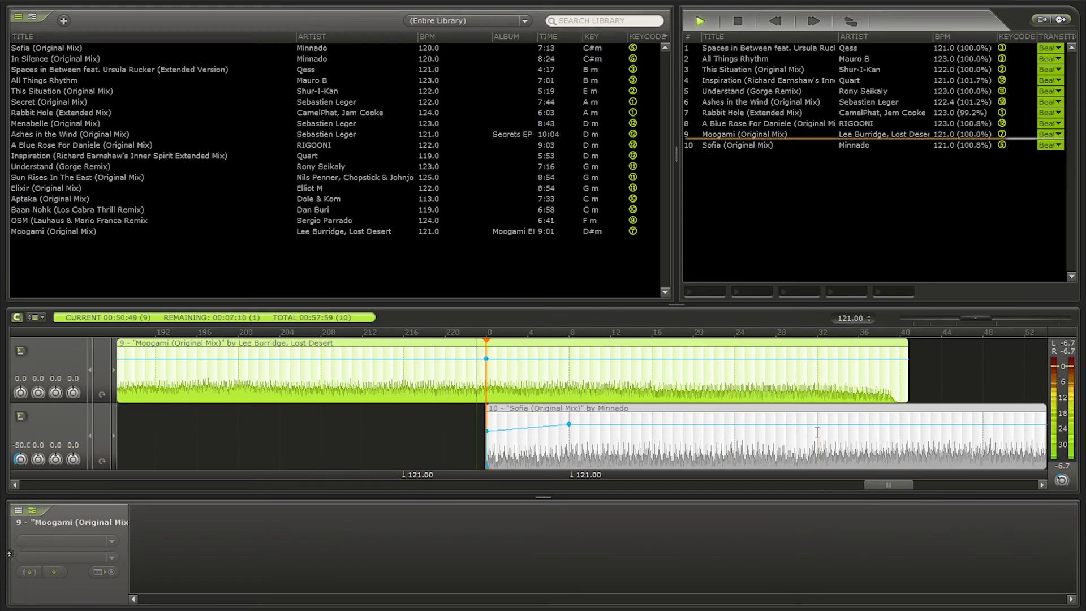
left_click_drag(569, 424, 814, 424)
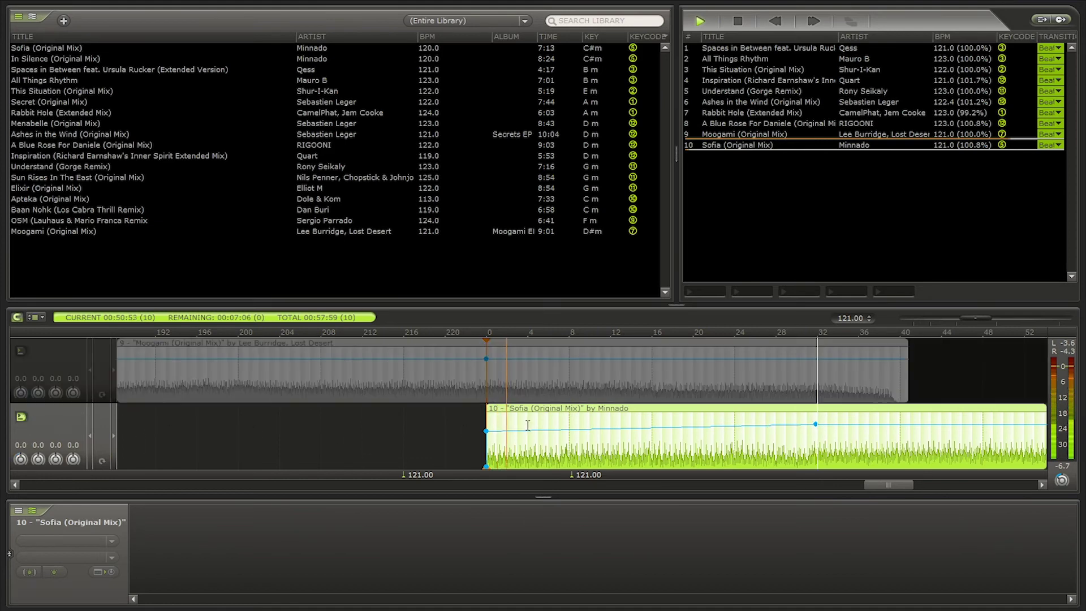
Add a bass marker to Sofia at about bar 6 and lower it to about -26 dB.
right_click(548, 424)
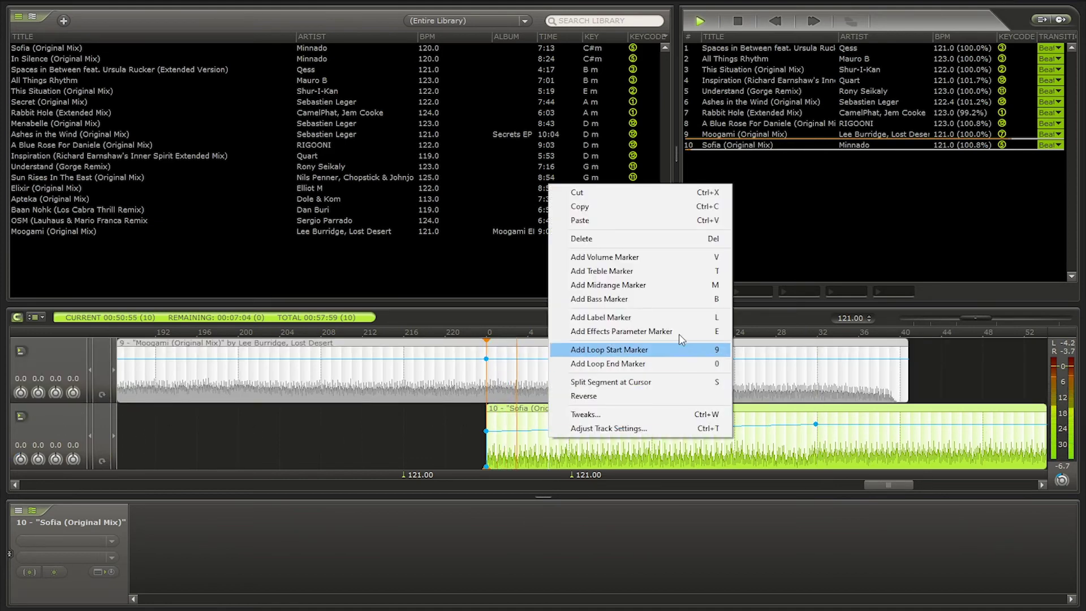
left_click(583, 296)
left_click_drag(548, 423, 553, 447)
Fine-align Sofia's first beat with Moogami's beat and shorten Sofia's volume fade-in to end at about bar 24.
scroll(475, 373, "up", 10)
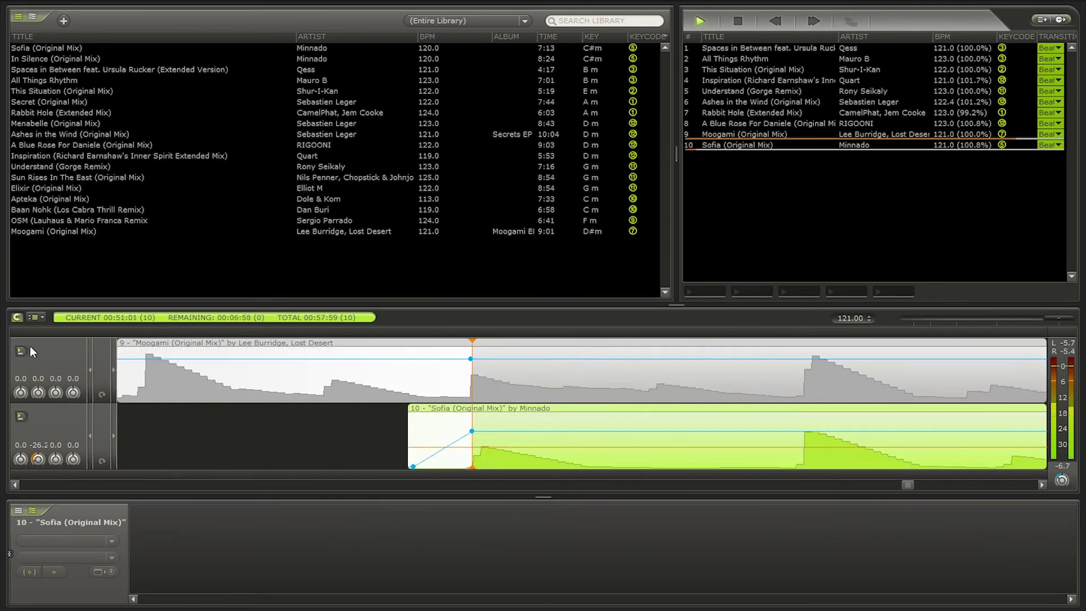
mouse_move(468, 462)
left_mouse_down()
mouse_move(478, 458)
mouse_move(471, 465)
left_mouse_up()
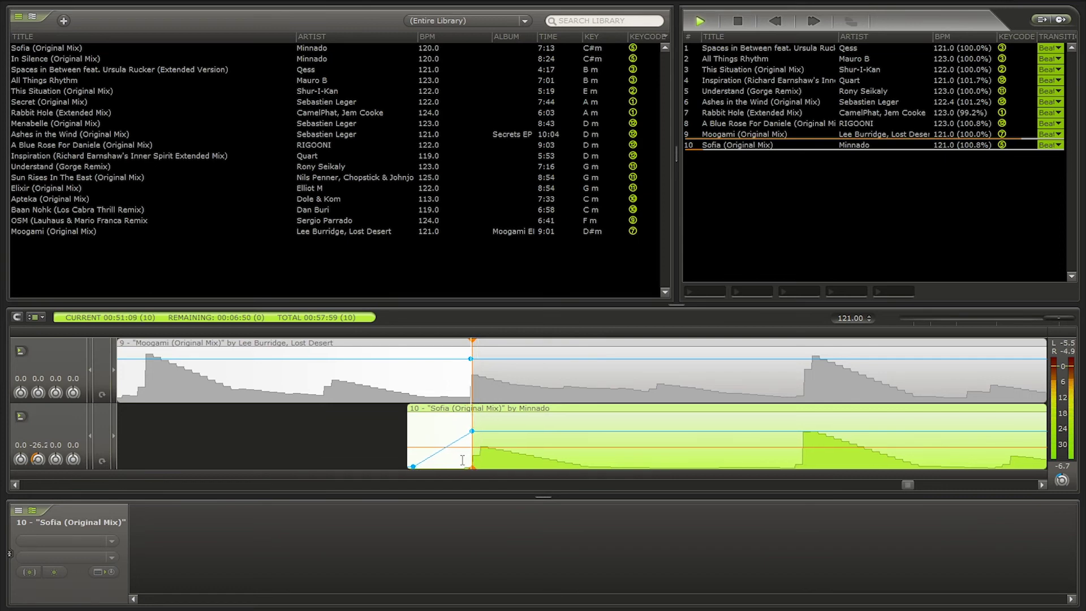
scroll(376, 437, "down", 6)
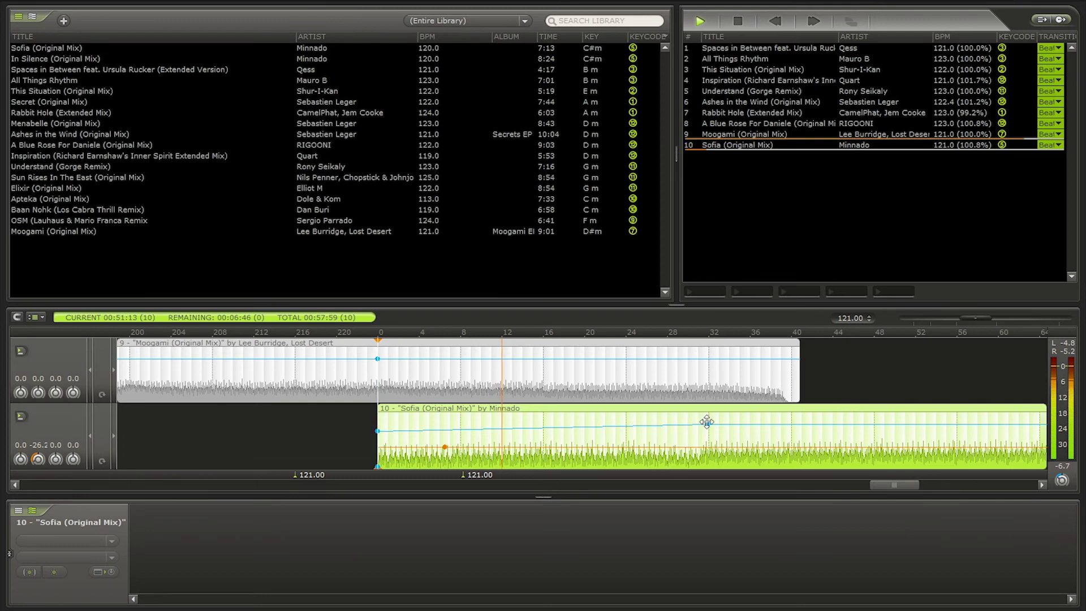
left_click_drag(707, 421, 621, 423)
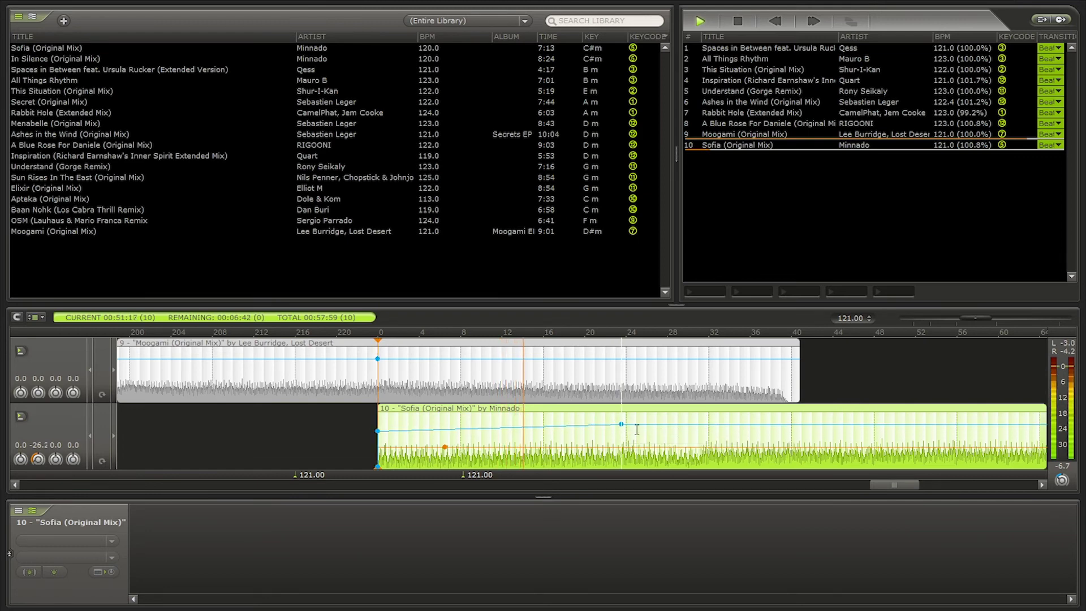
Add two bass markers to Sofia around bar 24 and raise the second to 0 dB so the bass returns there.
scroll(636, 448, "up", 2)
right_click(614, 447)
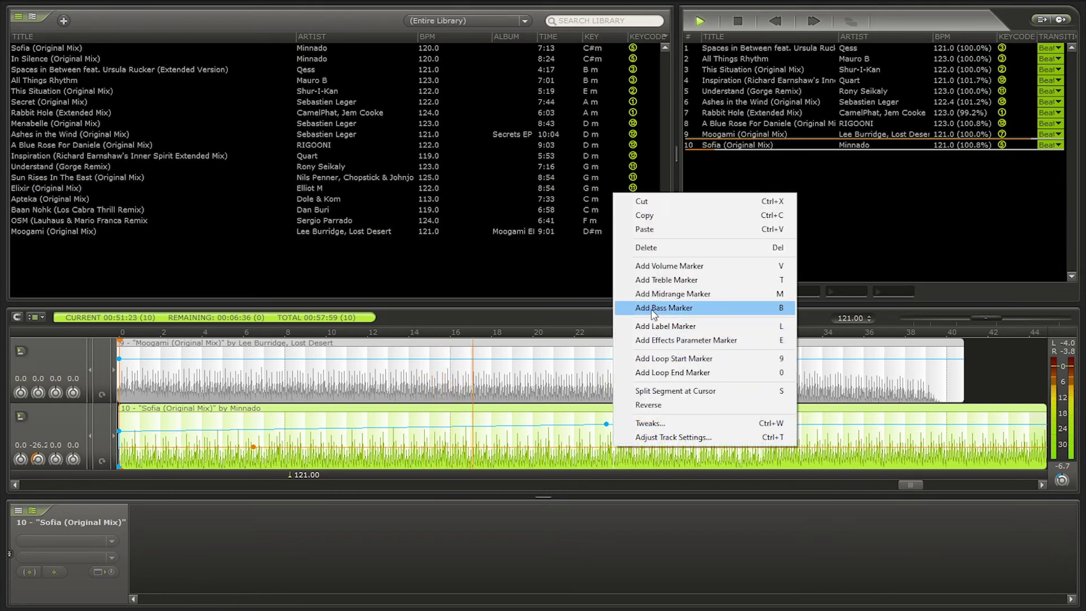
left_click(654, 309)
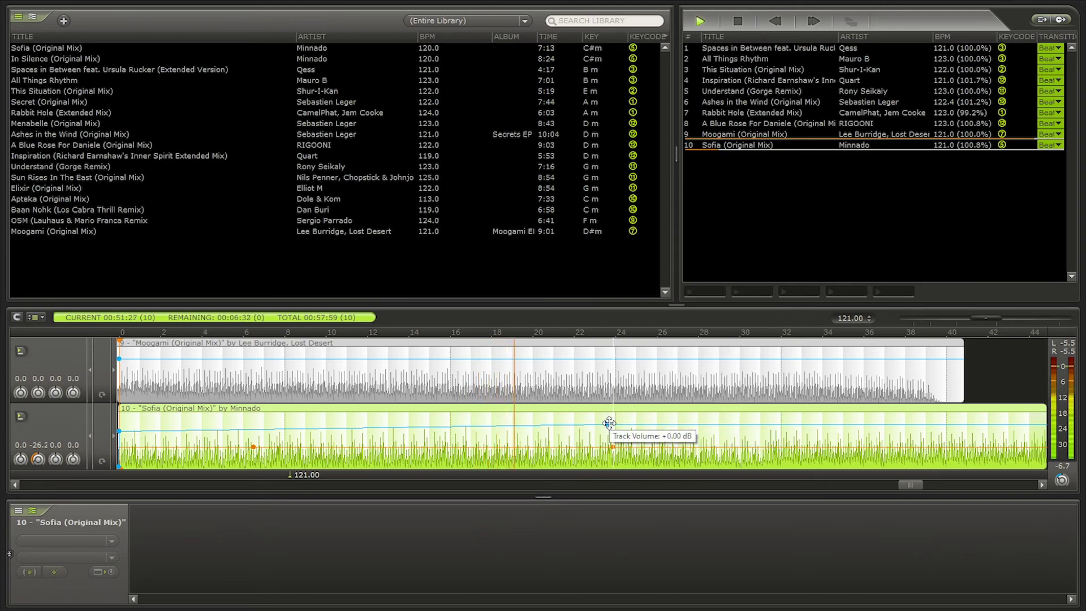
right_click(629, 447)
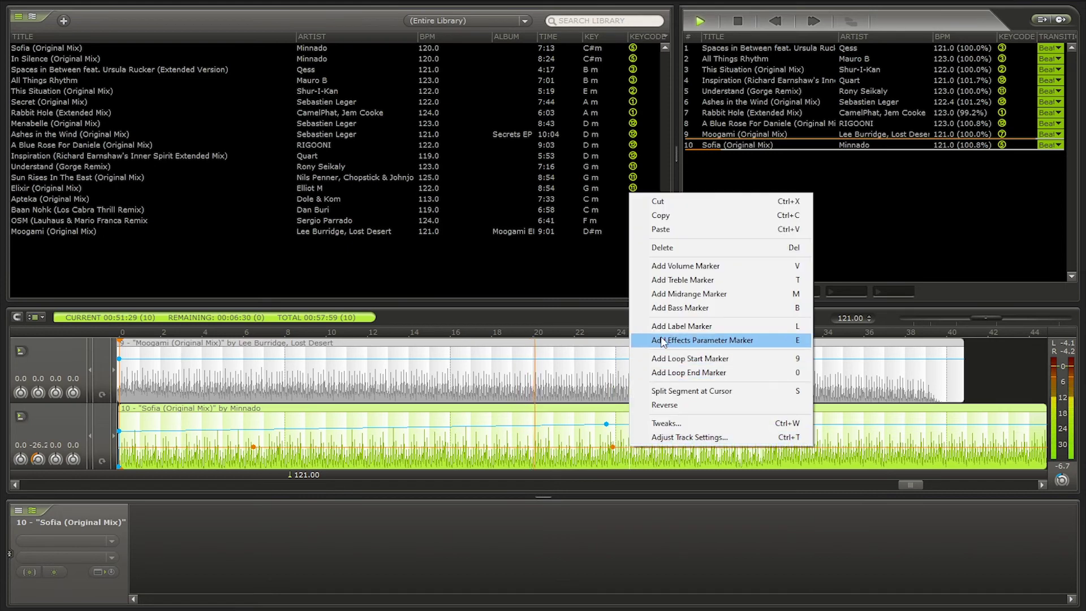
left_click(663, 309)
left_click_drag(629, 445, 619, 423)
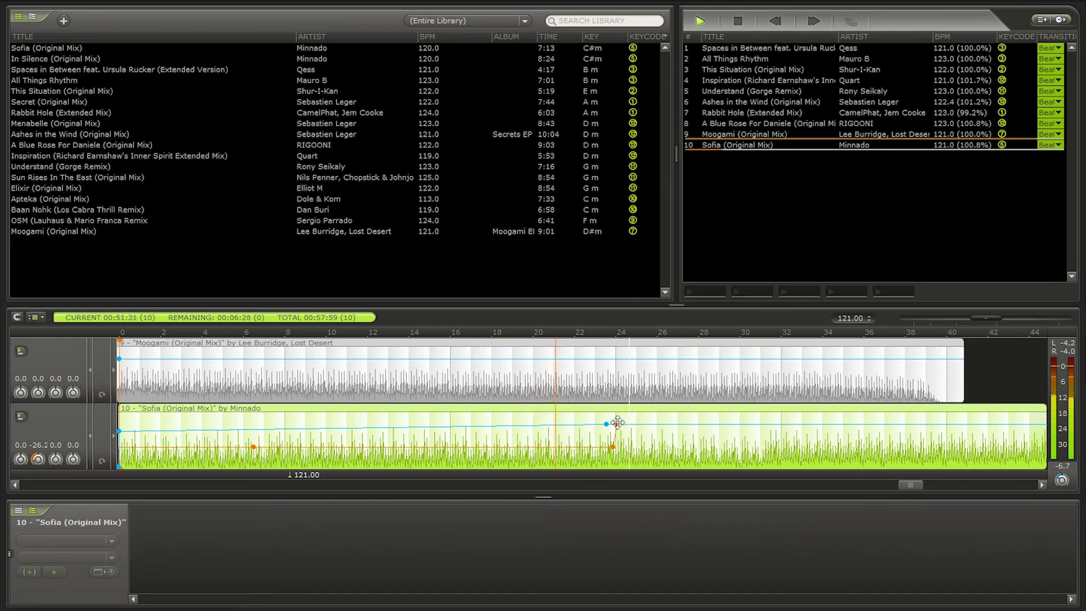
Add two bass markers to Moogami around bar 24 of Sofia and cut the bass to about -24.6 dB.
right_click(617, 360)
left_click(649, 463)
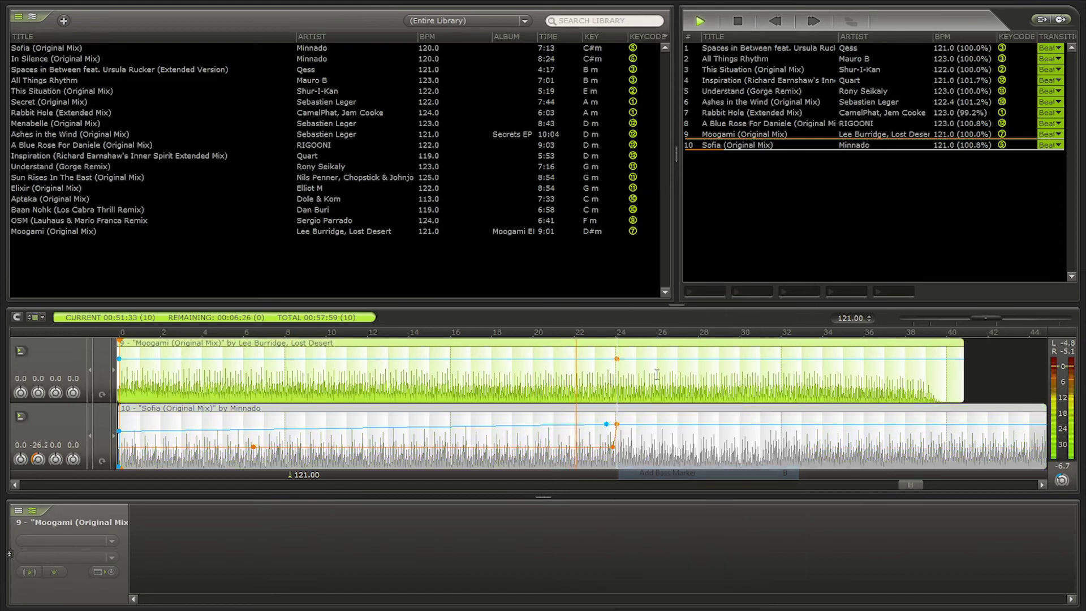
right_click(654, 356)
left_click(695, 467)
mouse_move(650, 358)
left_mouse_down()
mouse_move(616, 375)
mouse_move(611, 359)
left_mouse_up()
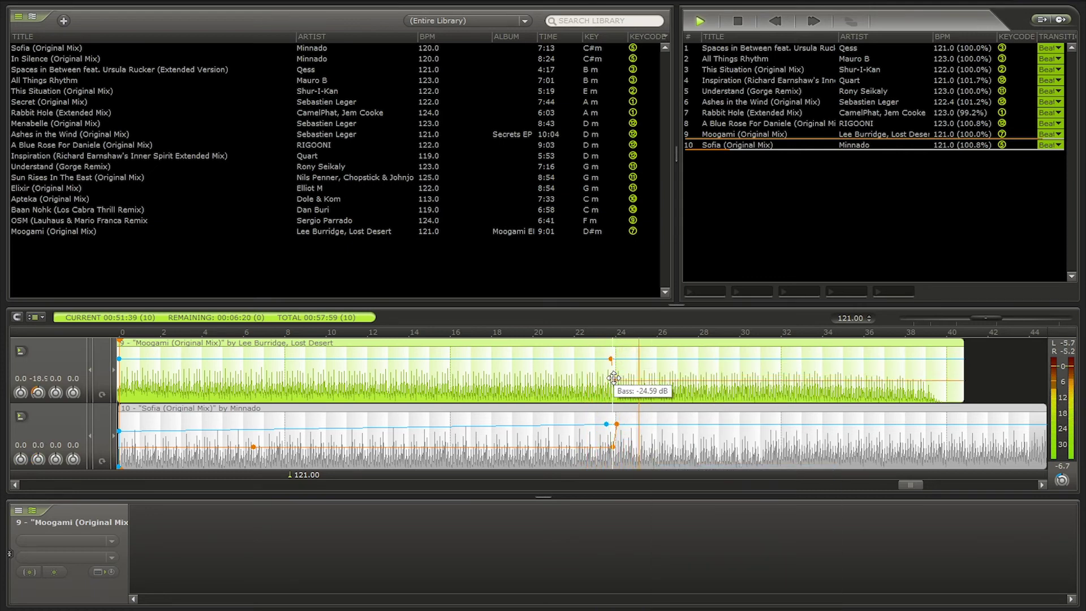
Add a volume marker to Sofia at about 23:3, on the fade-in line just before full volume.
scroll(616, 373, "up", 5)
left_click(646, 430)
right_click(645, 430)
left_click(691, 247)
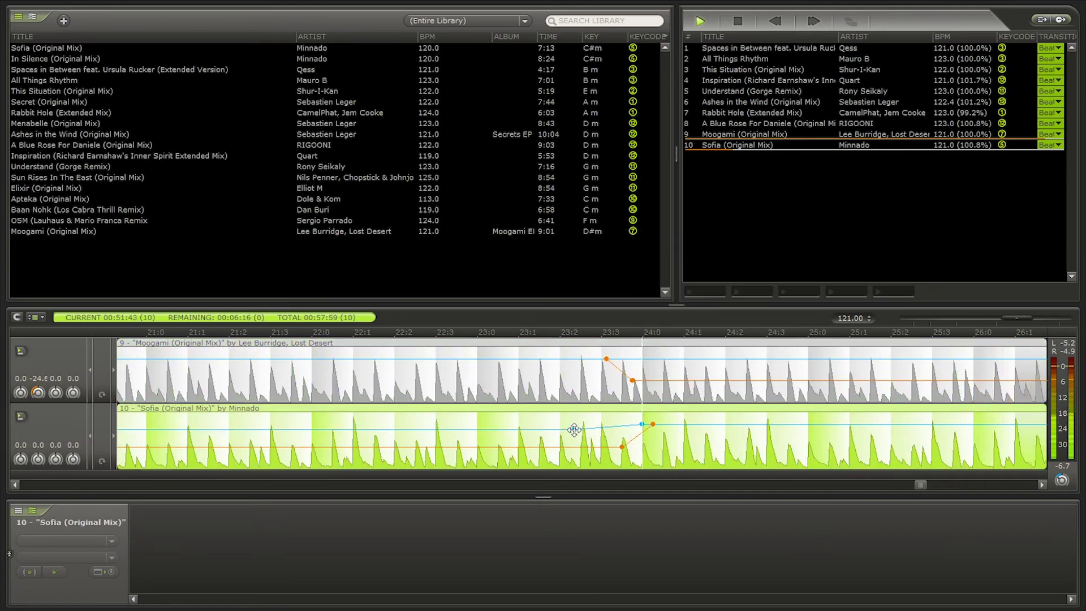
left_click_drag(613, 425, 613, 428)
Add volume markers to Moogami at about 23:3 and 24:0 and lower the second to -1.64 dB.
right_click(620, 358)
left_click(656, 431)
right_click(642, 359)
left_click(689, 432)
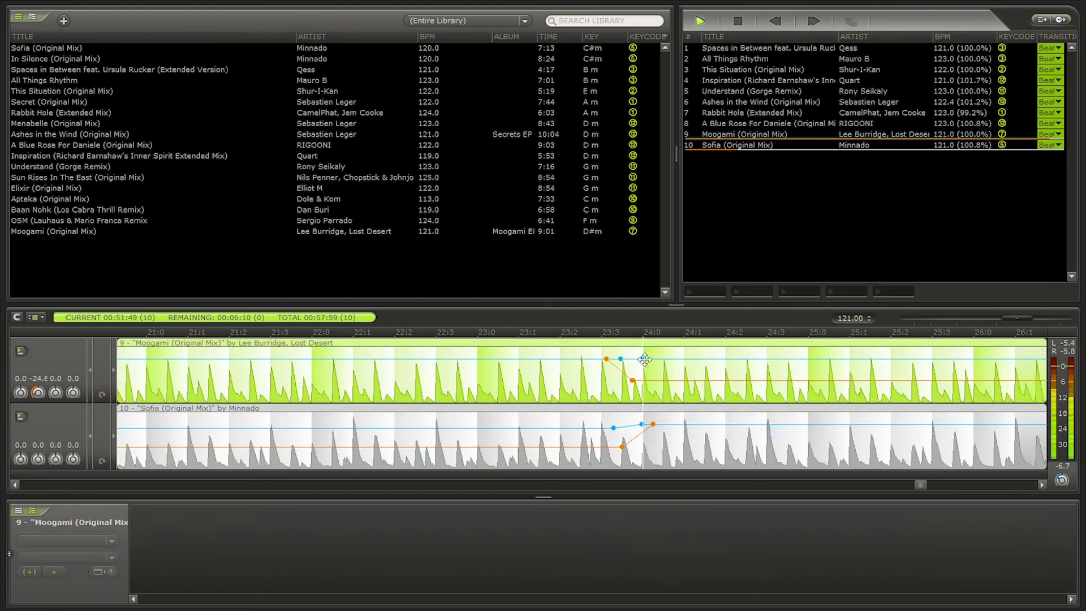
left_click_drag(645, 361, 644, 361)
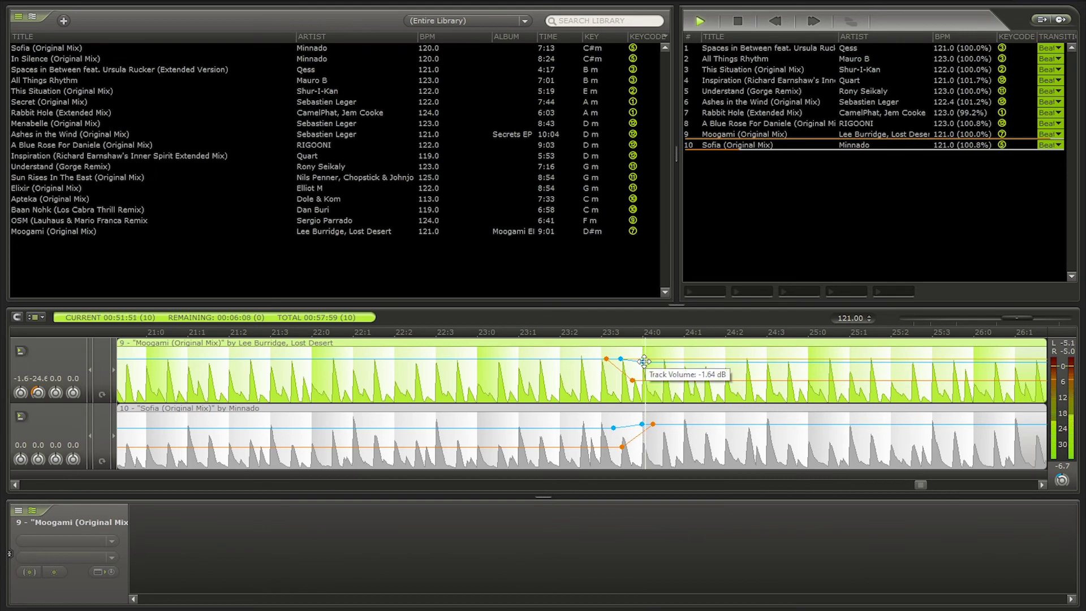
Add a volume marker near Moogami's end, at about bar 38 of Sofia, and lower it slightly.
scroll(560, 385, "down", 4)
right_click(564, 360)
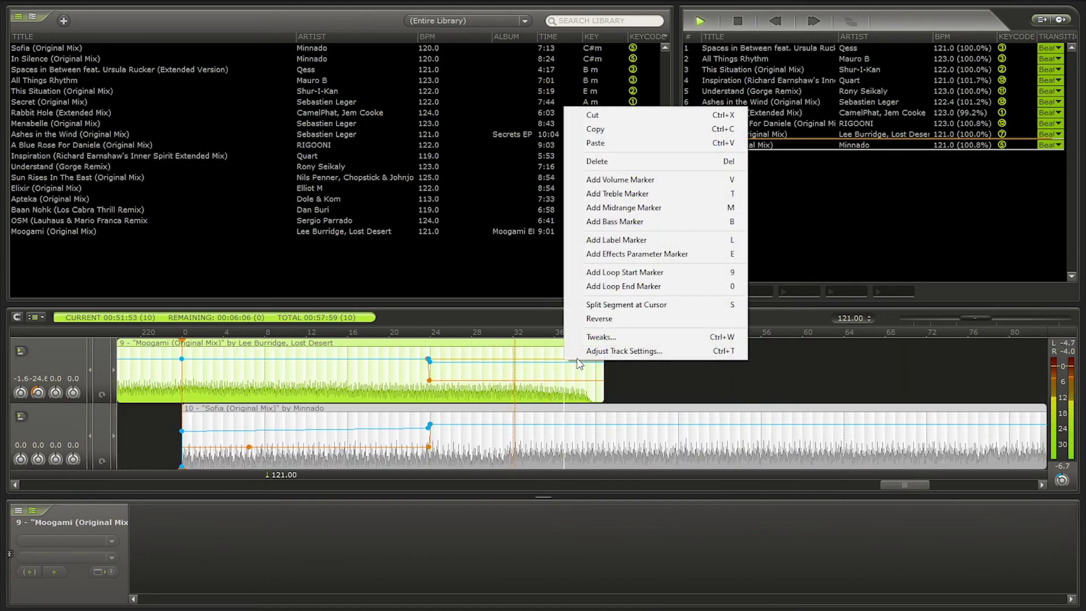
left_click(619, 179)
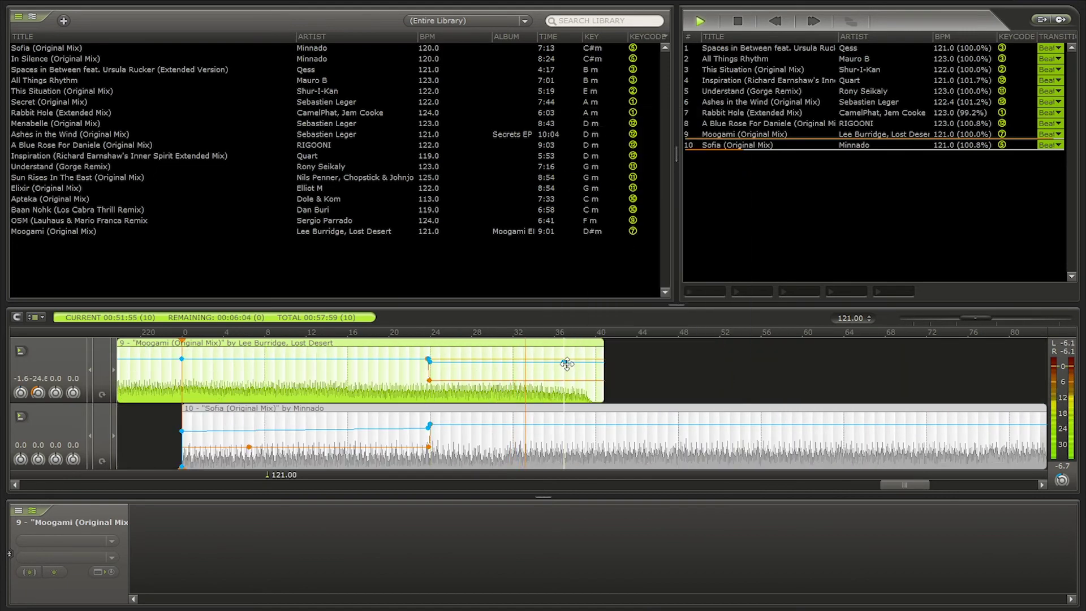
left_click_drag(566, 365, 576, 366)
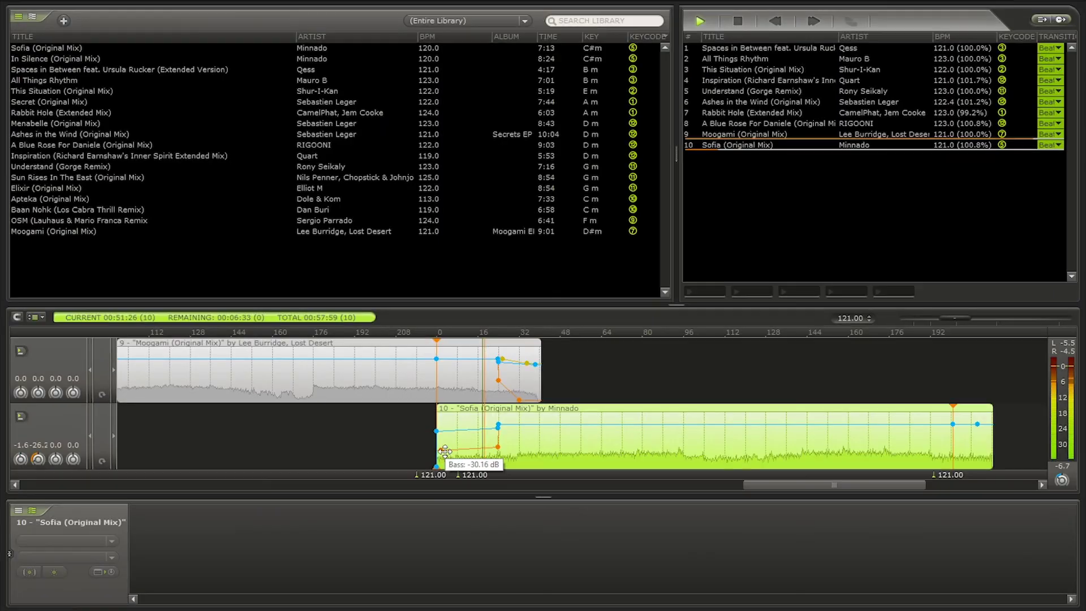
Play through the Moogami to Sofia transition, checking beat alignment and the marker changes around bar 24 up close.
left_click(453, 453)
scroll(466, 451, "up", 3)
scroll(505, 459, "up", 4)
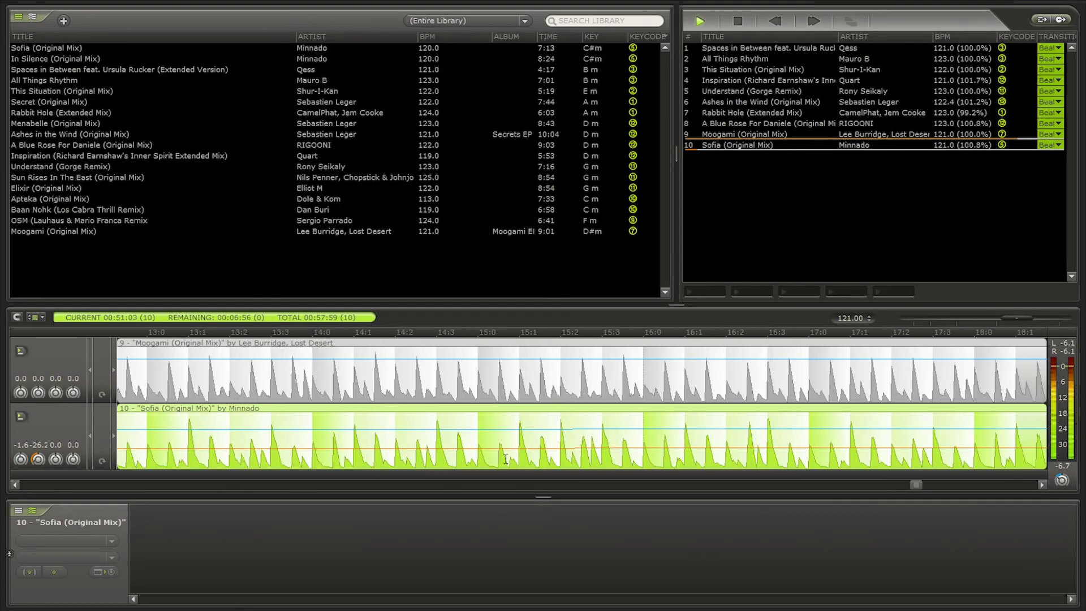
scroll(519, 435, "up", 5)
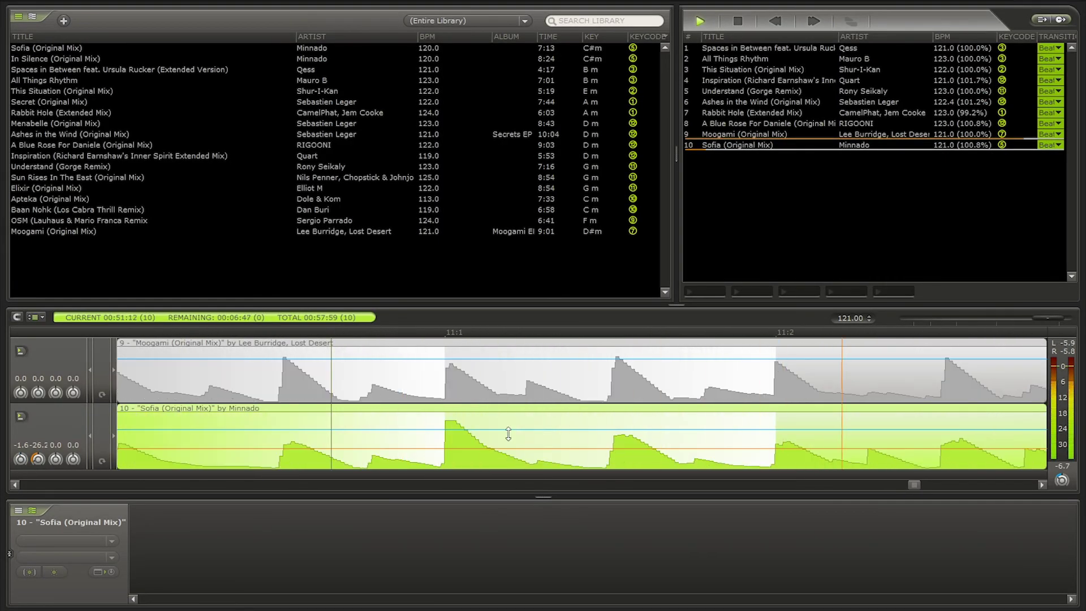
scroll(437, 432, "up", 2)
scroll(437, 432, "down", 8)
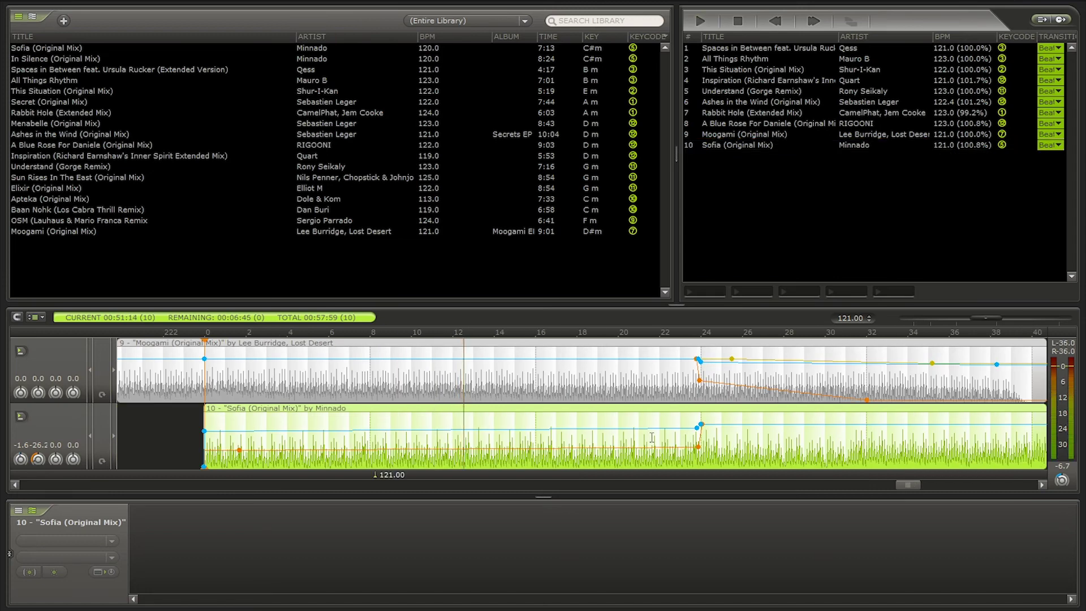
scroll(682, 440, "up", 4)
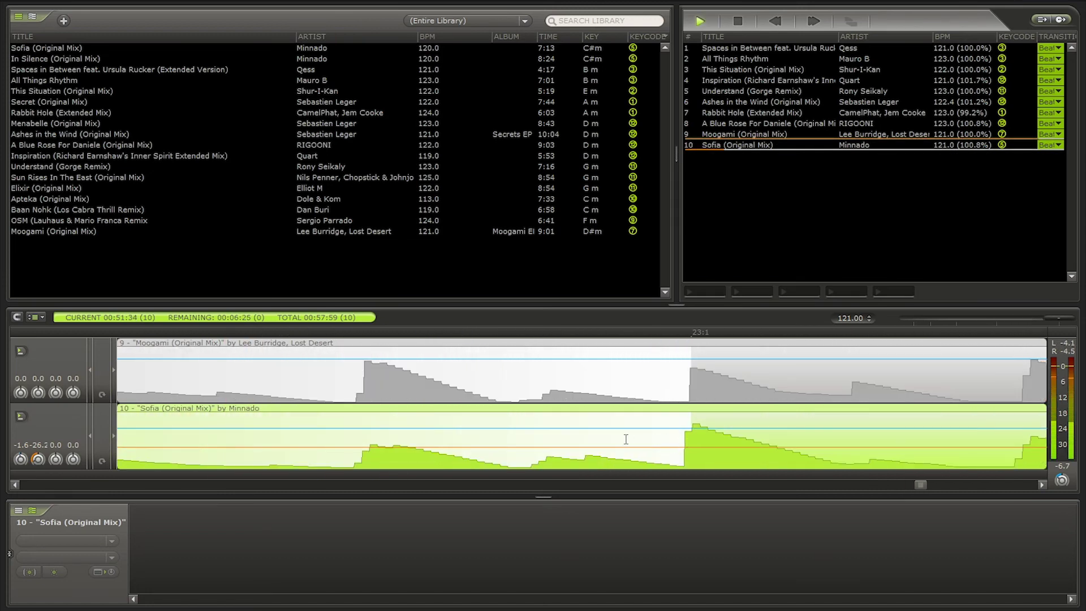
scroll(625, 438, "down", 4)
scroll(594, 447, "up", 4)
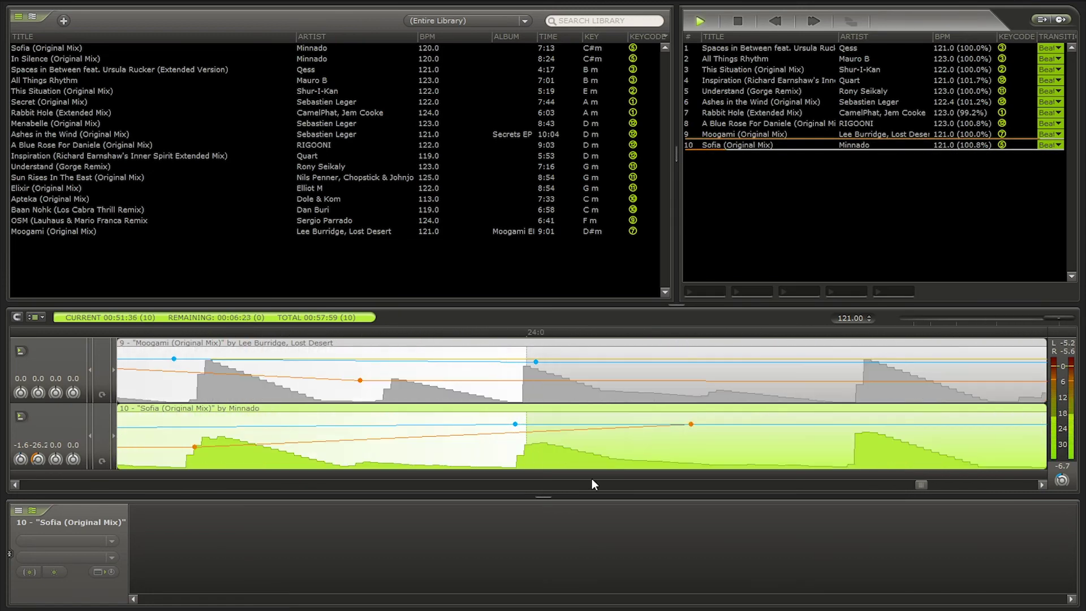
scroll(535, 452, "down", 6)
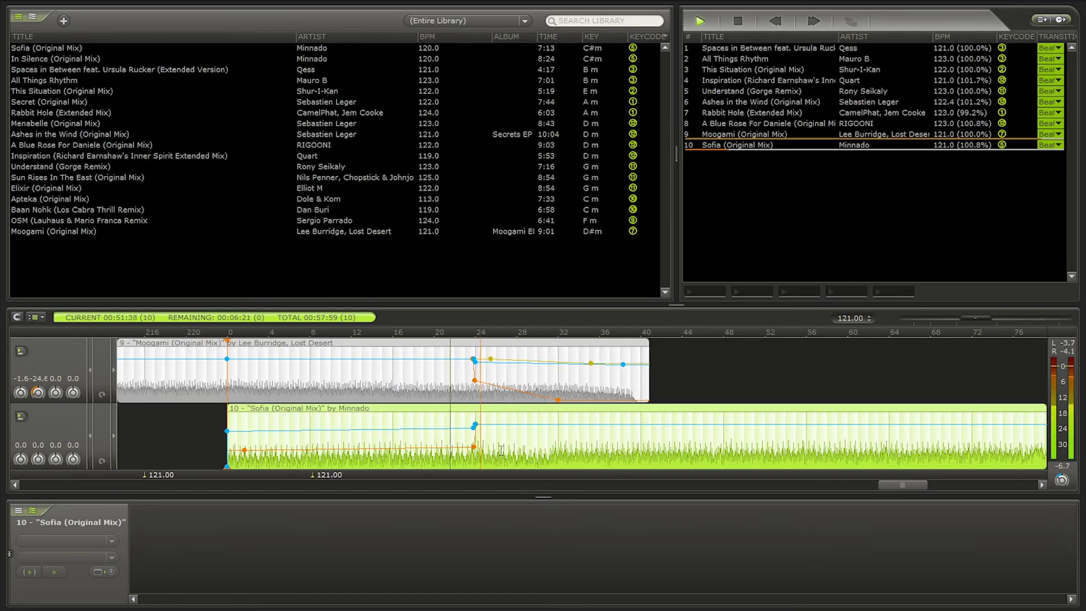
scroll(510, 444, "up", 4)
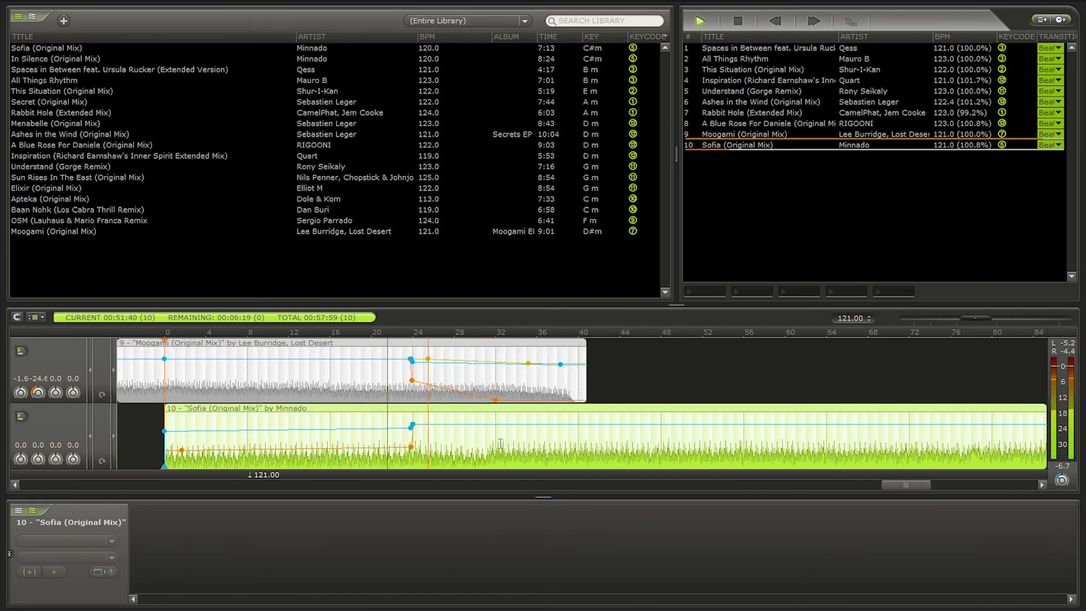
scroll(419, 441, "down", 4)
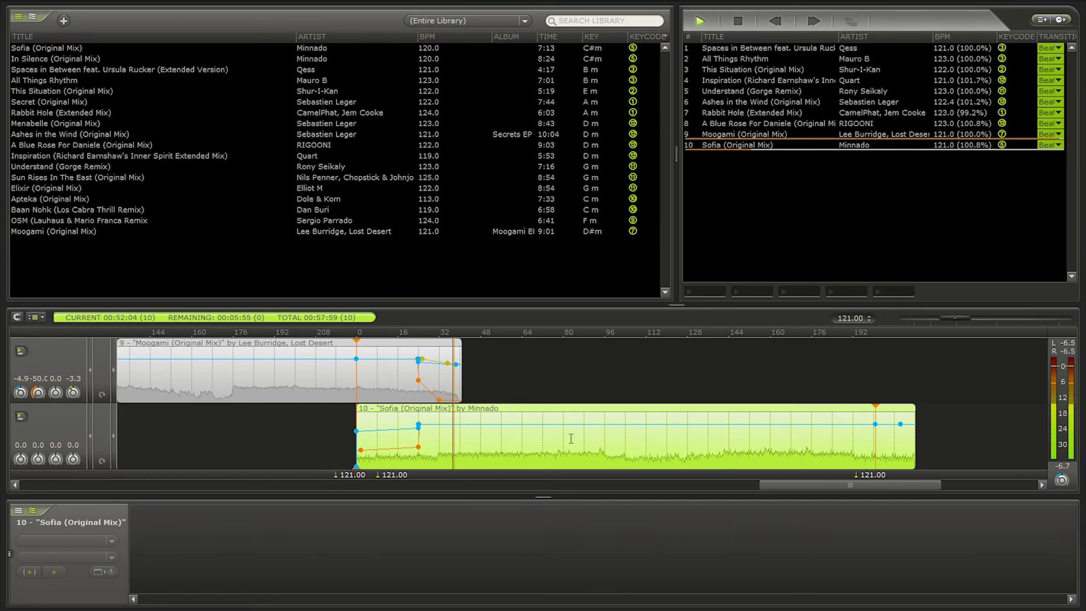
scroll(570, 438, "down", 2)
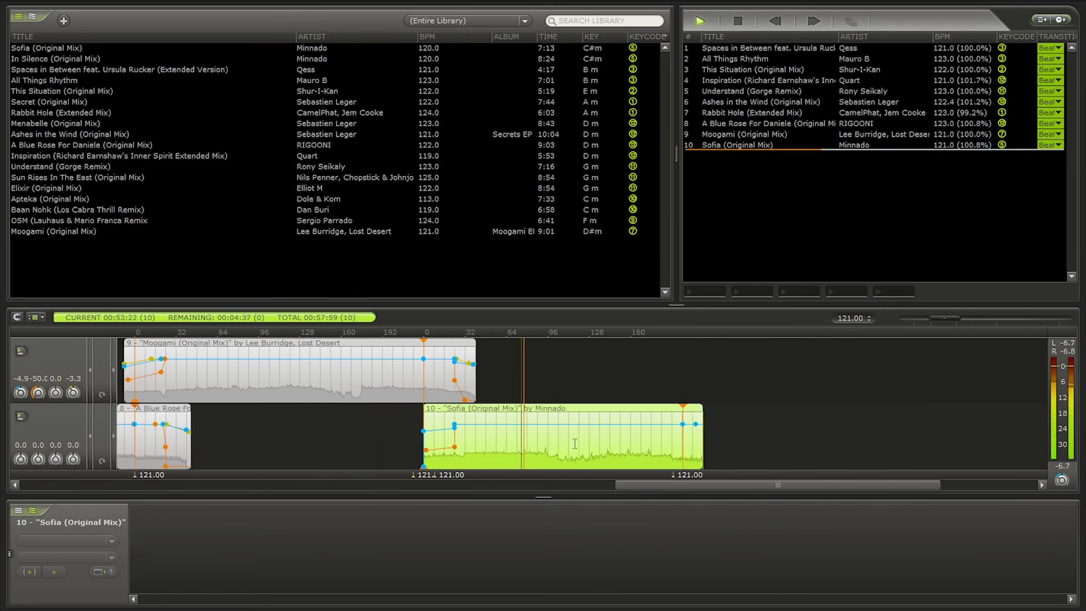
Append In Silence (Original Mix) to the timeline as track 11.
left_click_drag(45, 58, 854, 389)
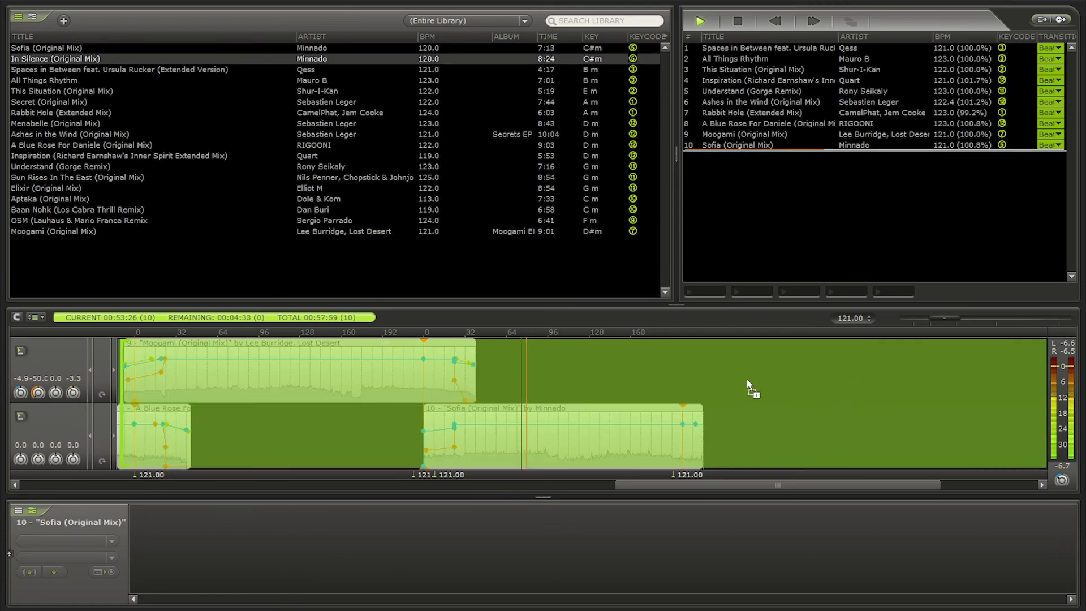
left_click_drag(746, 378, 747, 379)
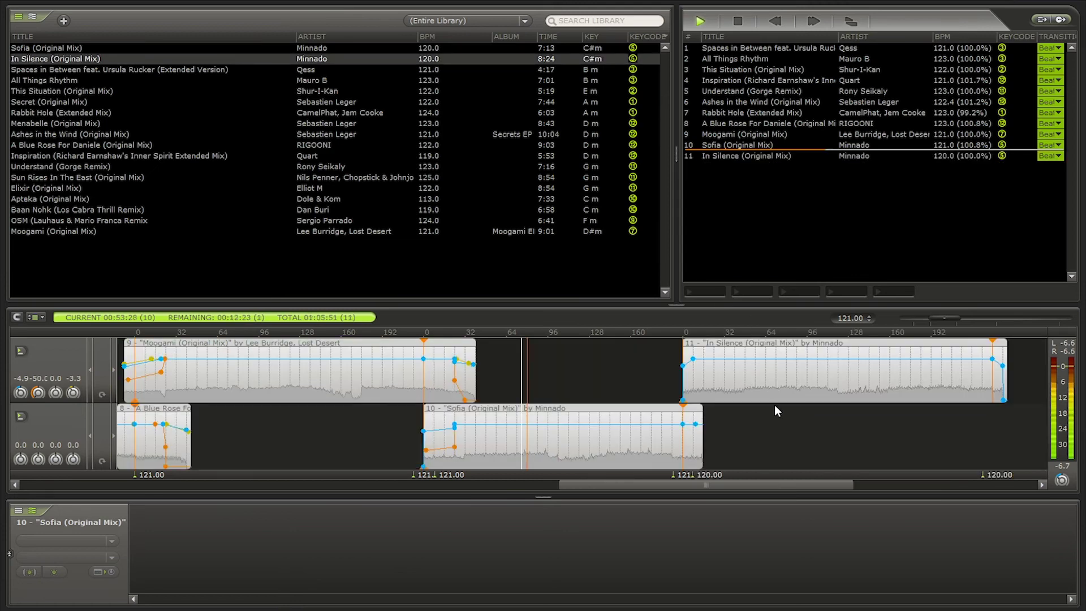
Play several spots in In Silence's opening and Sofia's closing section to judge where the two tracks should overlap.
left_click(714, 385)
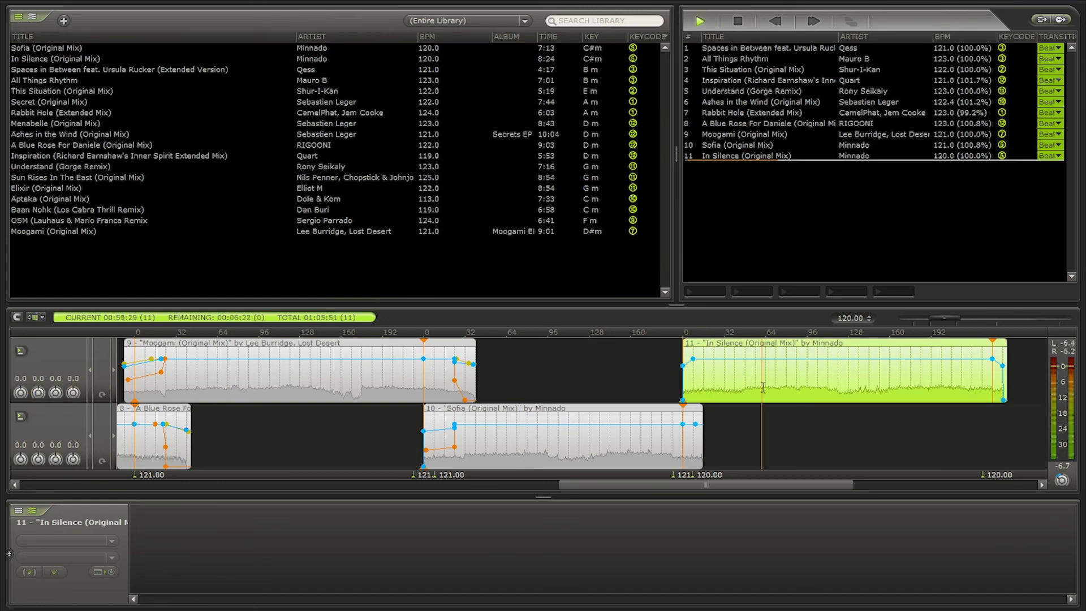
left_click(695, 434)
scroll(695, 434, "up", 4)
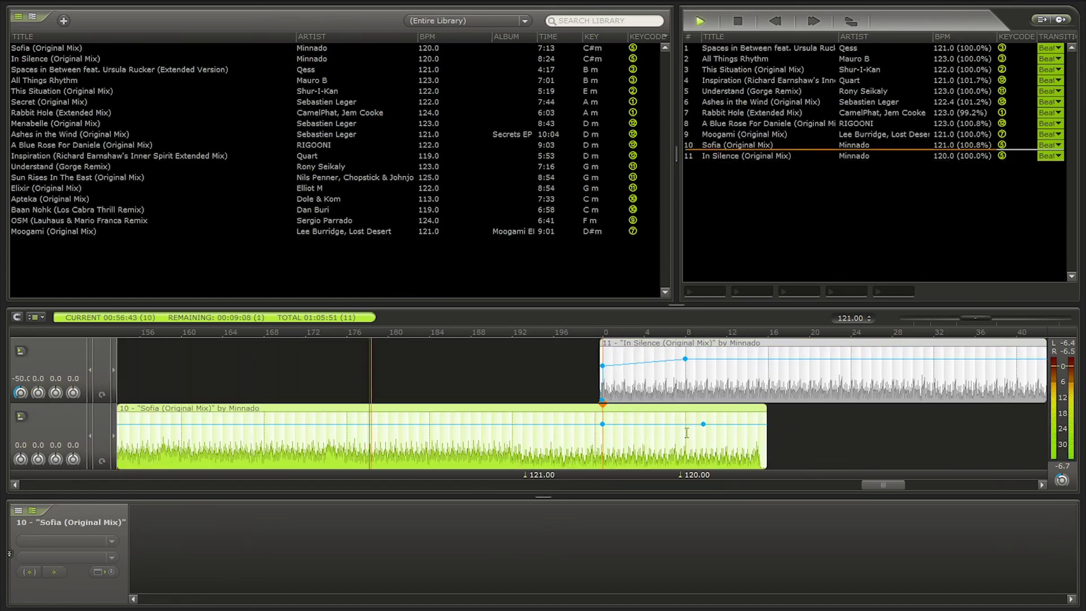
left_click(779, 385)
left_click(849, 382)
left_click(934, 380)
scroll(827, 383, "down", 2)
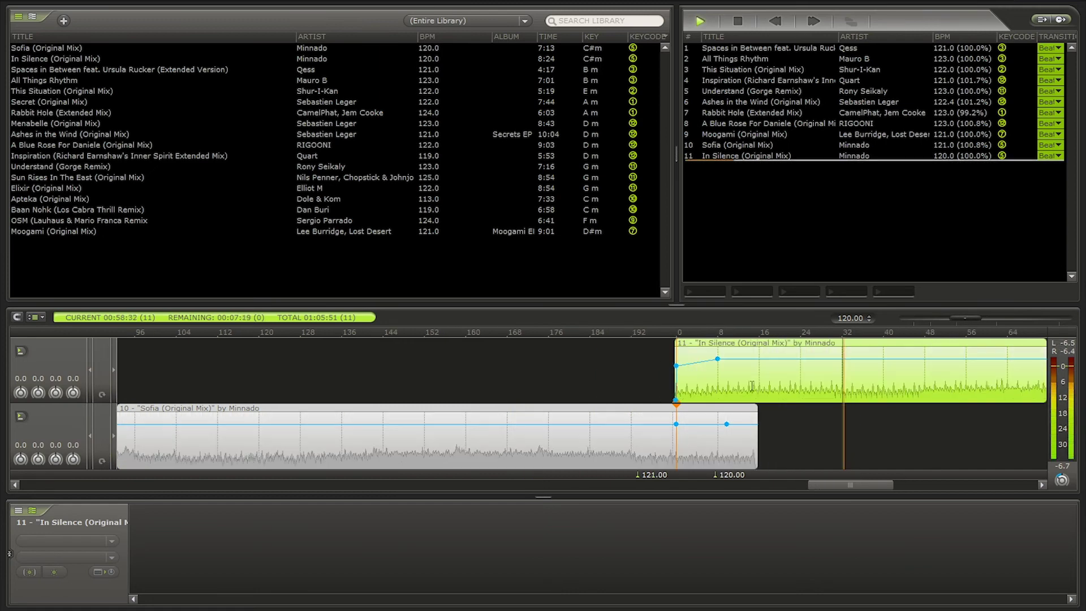
key("space")
left_click(592, 456)
left_click(647, 449)
key("space")
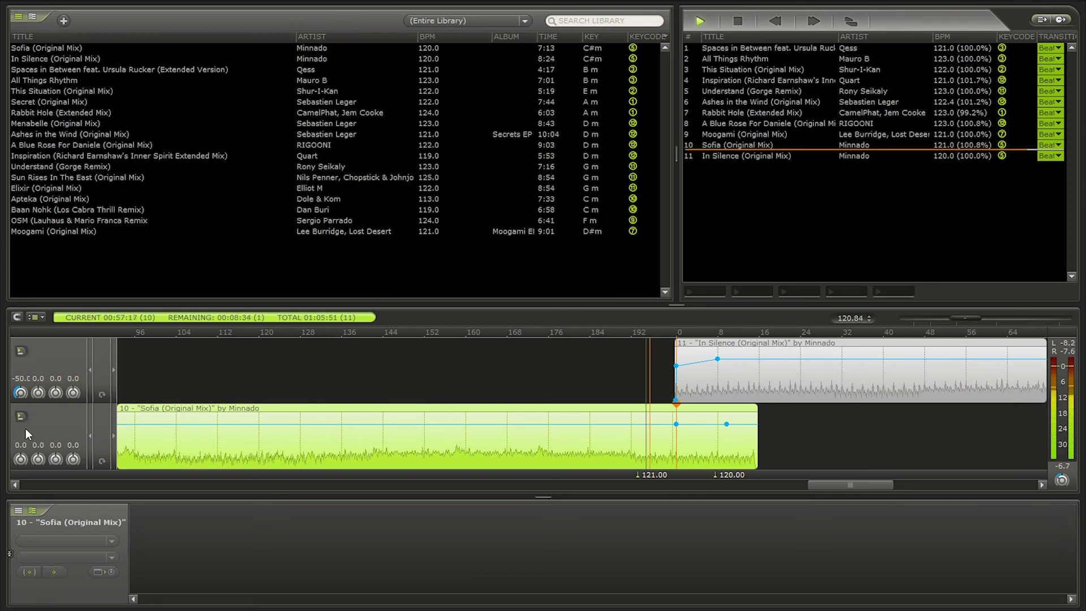
left_click(700, 440)
left_click(731, 436)
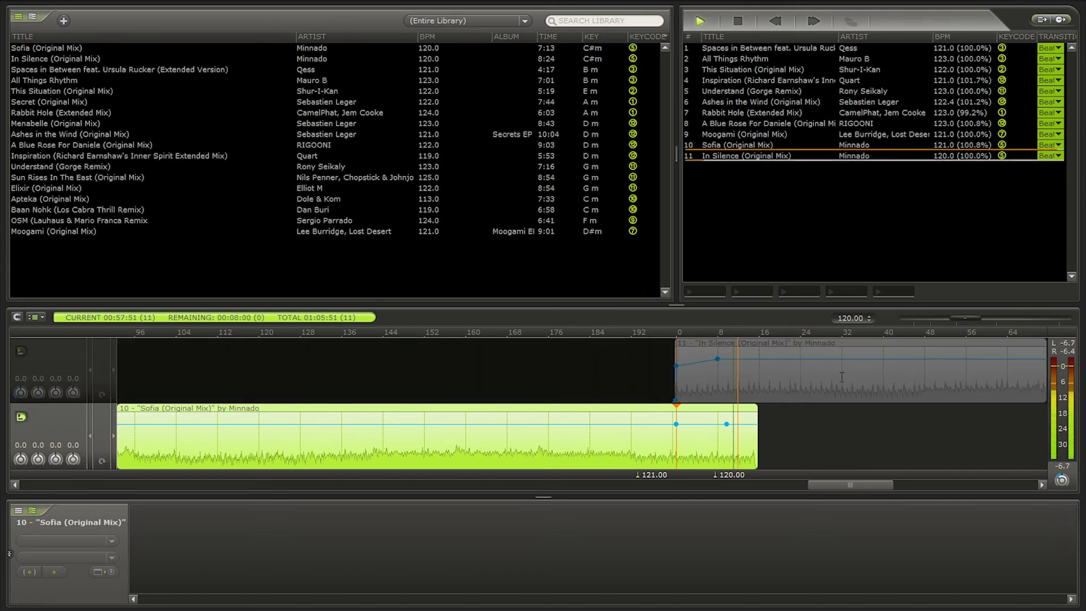
left_click(535, 445)
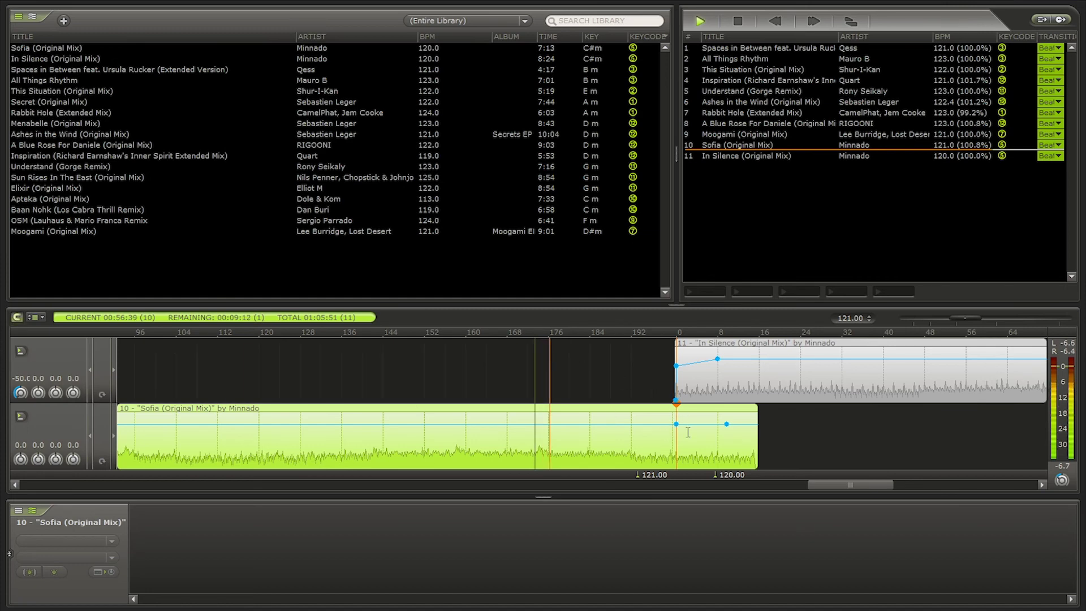
Move In Silence's entry to about bar 168 of Sofia and extend its volume fade-in to about bar 32.
left_click_drag(560, 445, 547, 445)
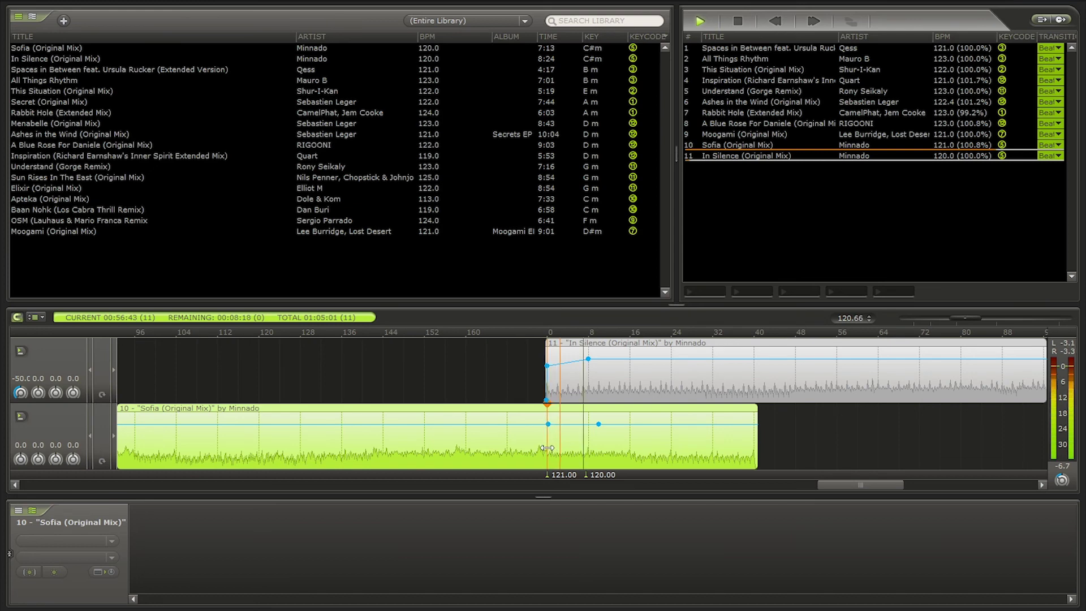
left_click_drag(506, 449, 506, 448)
left_click_drag(547, 358, 669, 355)
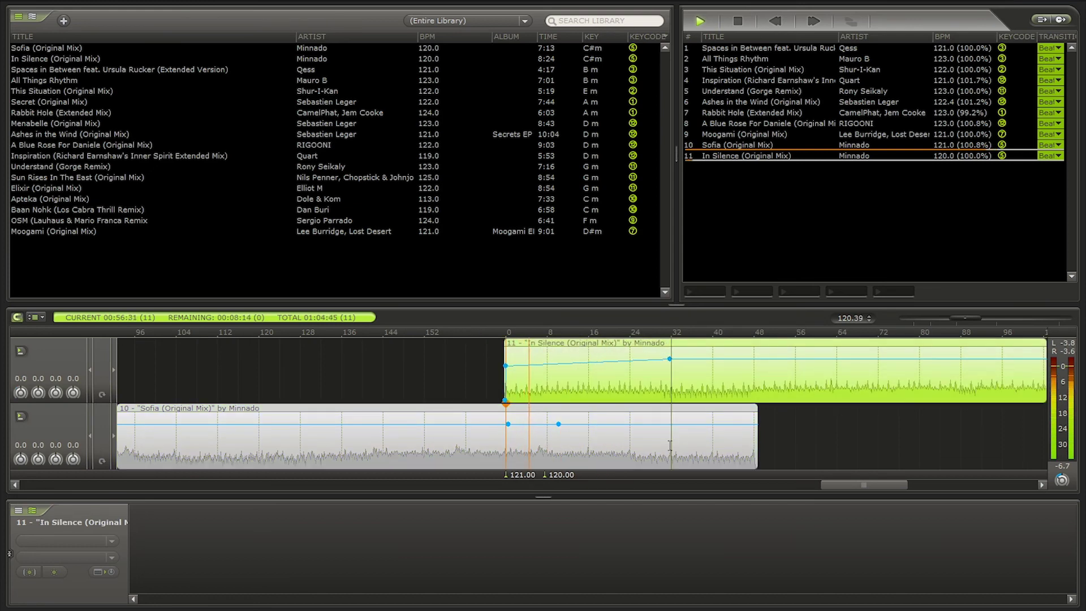
Shorten In Silence's volume fade-in to end at about bar 24 and play spots around the new point.
right_click(635, 431)
left_click(604, 390)
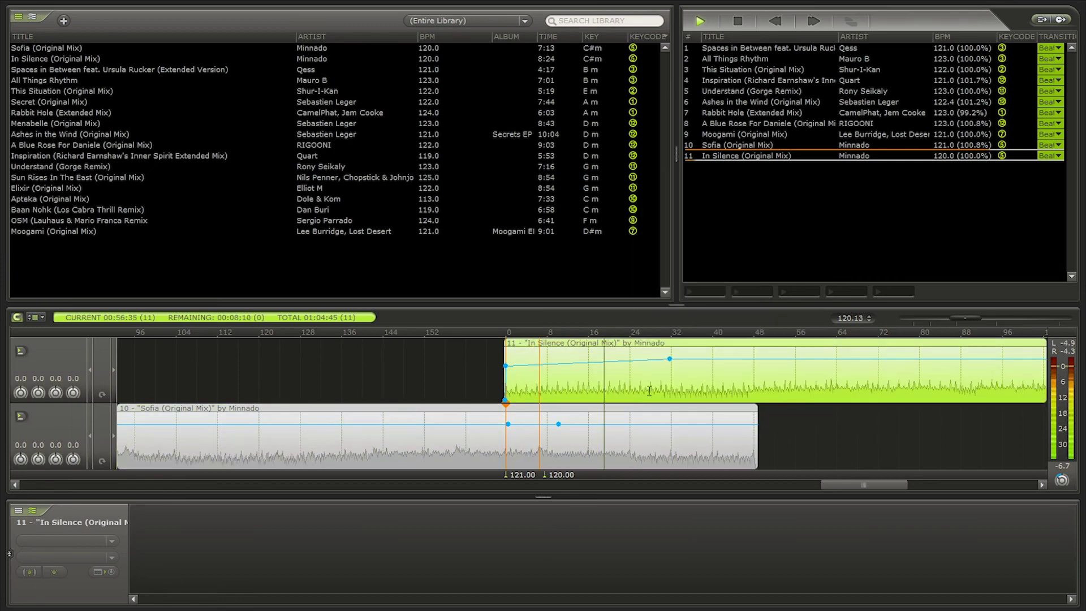
left_click_drag(666, 356, 626, 357)
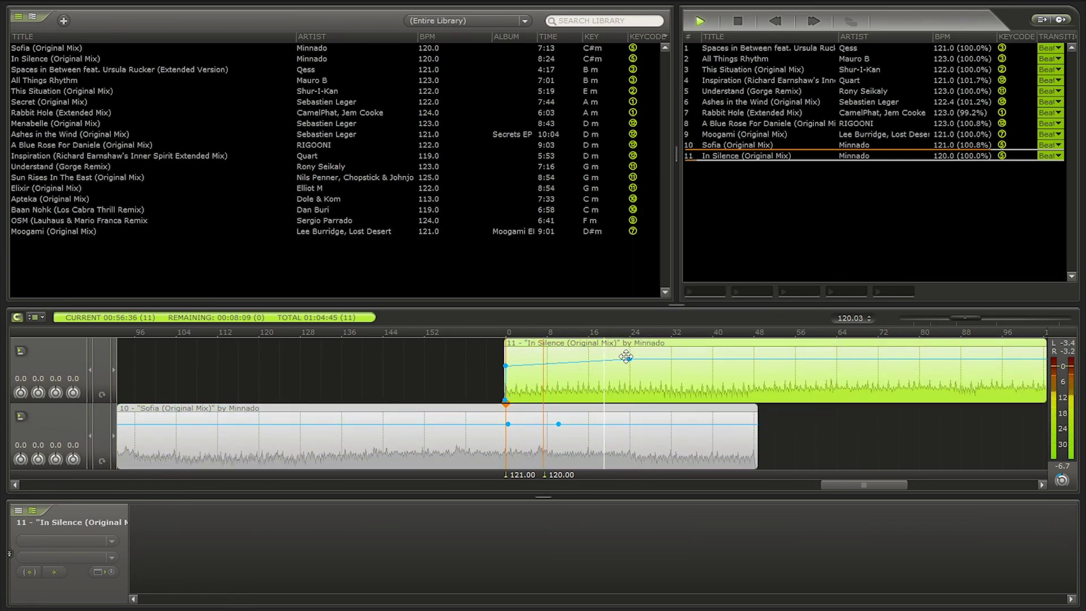
left_click(655, 447)
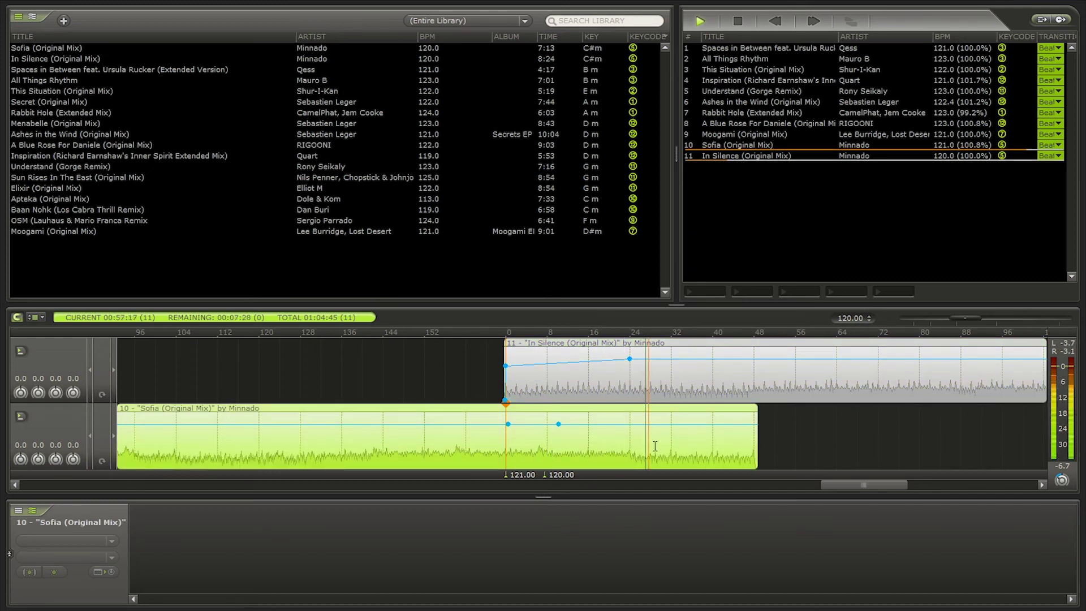
left_click(515, 448)
Add a bass marker to In Silence just before bar 24 and cut the bass to about -28.7 dB.
right_click(630, 369)
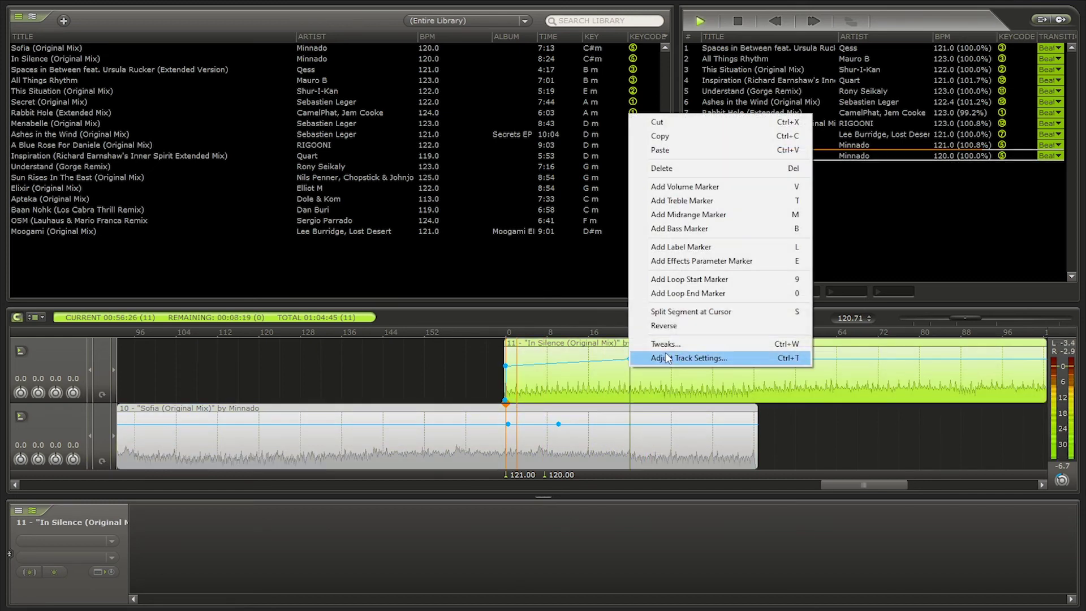
left_click(680, 229)
mouse_move(628, 360)
left_mouse_down()
mouse_move(639, 358)
mouse_move(627, 383)
mouse_move(631, 360)
left_mouse_up()
Set In Silence's volume to about -1.6 dB just before bar 24, rising to full level at 24:0.
scroll(631, 359, "up", 3)
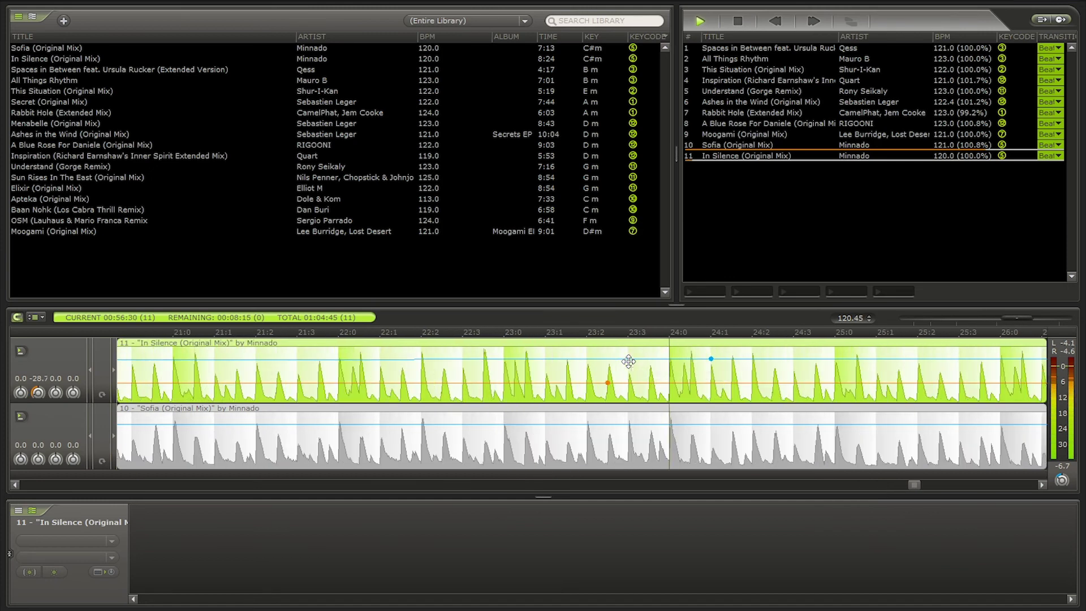
left_click_drag(714, 360, 651, 360)
left_click_drag(649, 360, 650, 365)
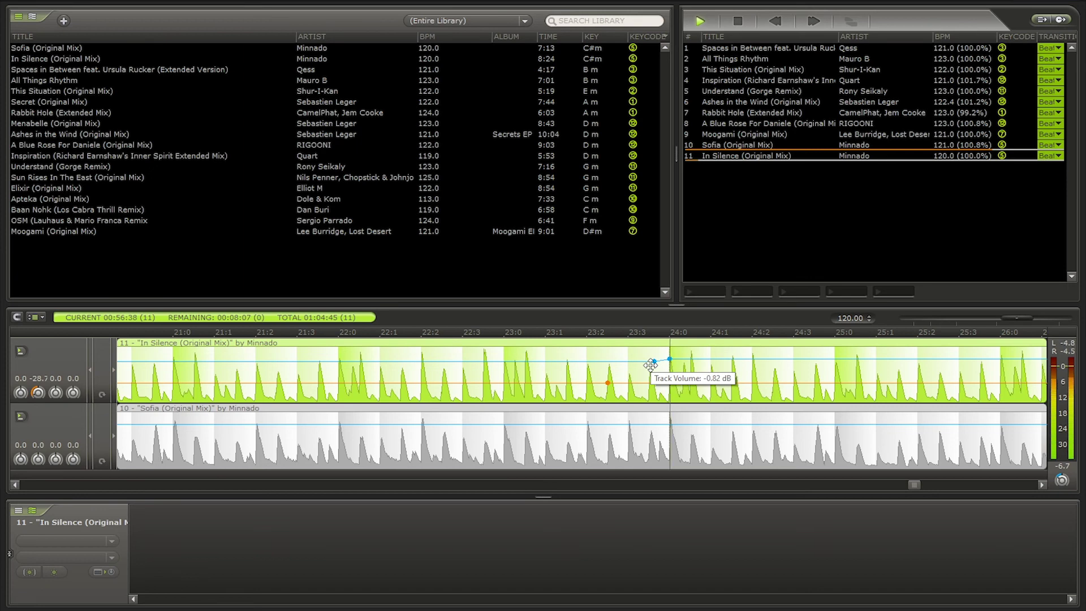
Drop Sofia's volume slightly at bar 24 of In Silence and fade it to about -9.5 dB near bar 47.
right_click(663, 428)
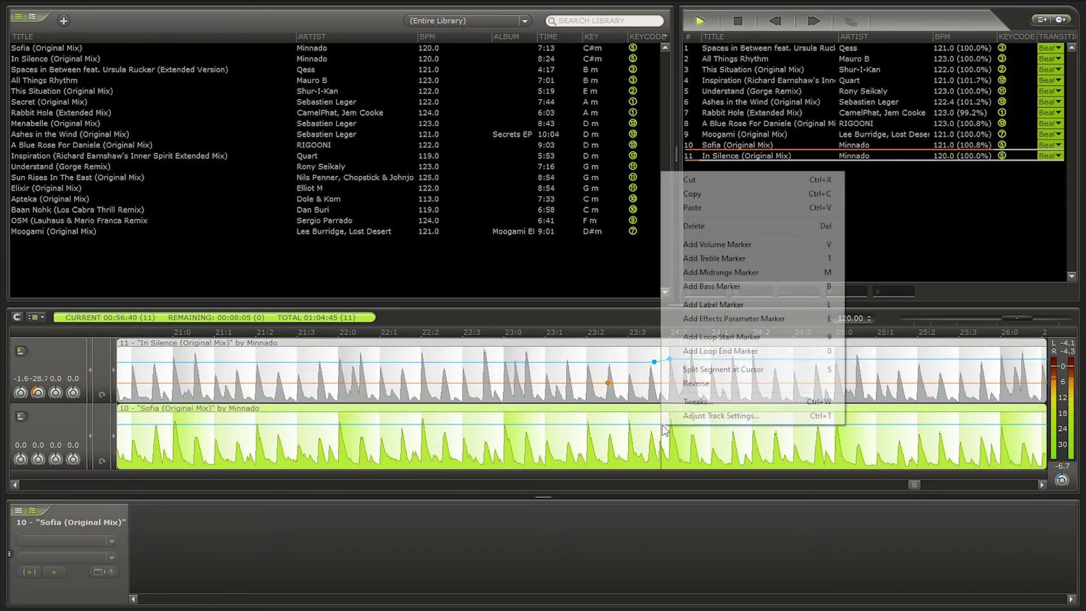
key("v")
left_click_drag(688, 423, 669, 428)
scroll(668, 428, "down", 3)
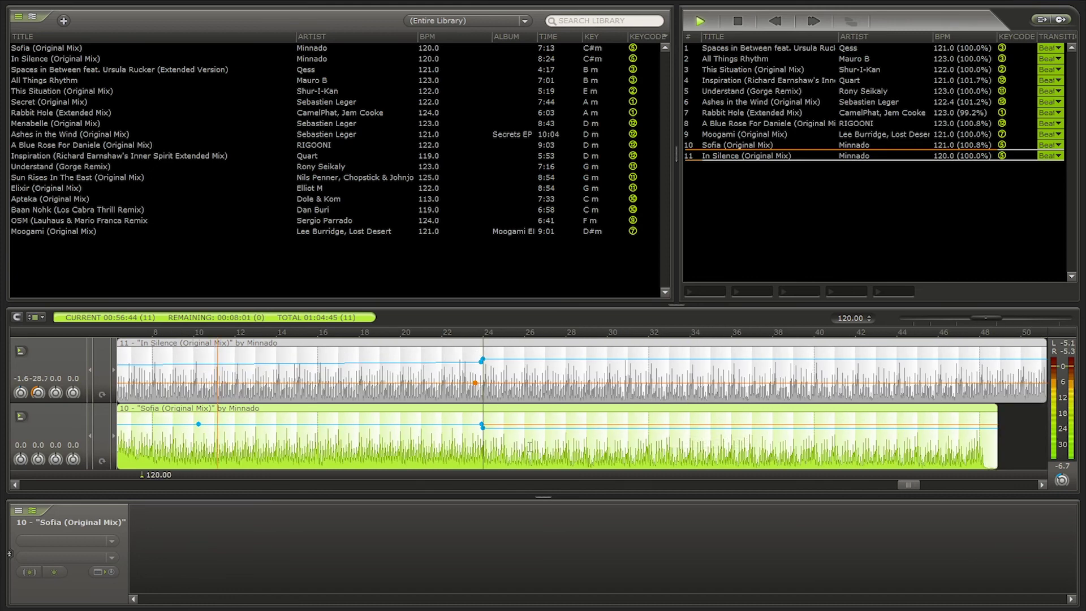
right_click(721, 428)
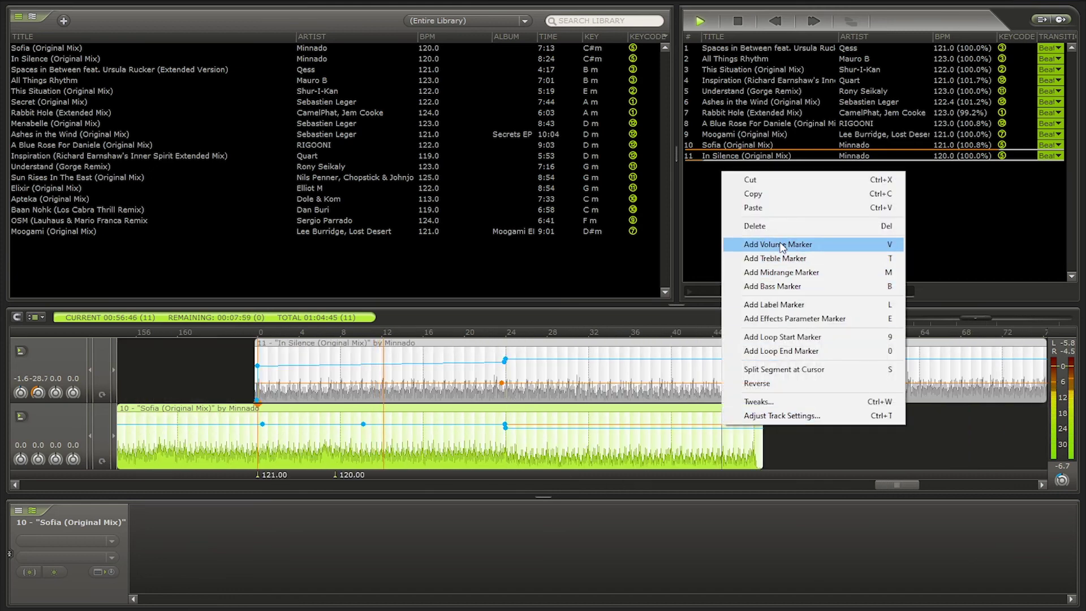
left_click(769, 245)
left_click_drag(723, 428, 744, 433)
Add bass markers to Sofia at bar 24 and cut its bass to about -23 dB from 24:0.
scroll(505, 396, "up", 3)
right_click(505, 447)
left_click(546, 305)
right_click(563, 424)
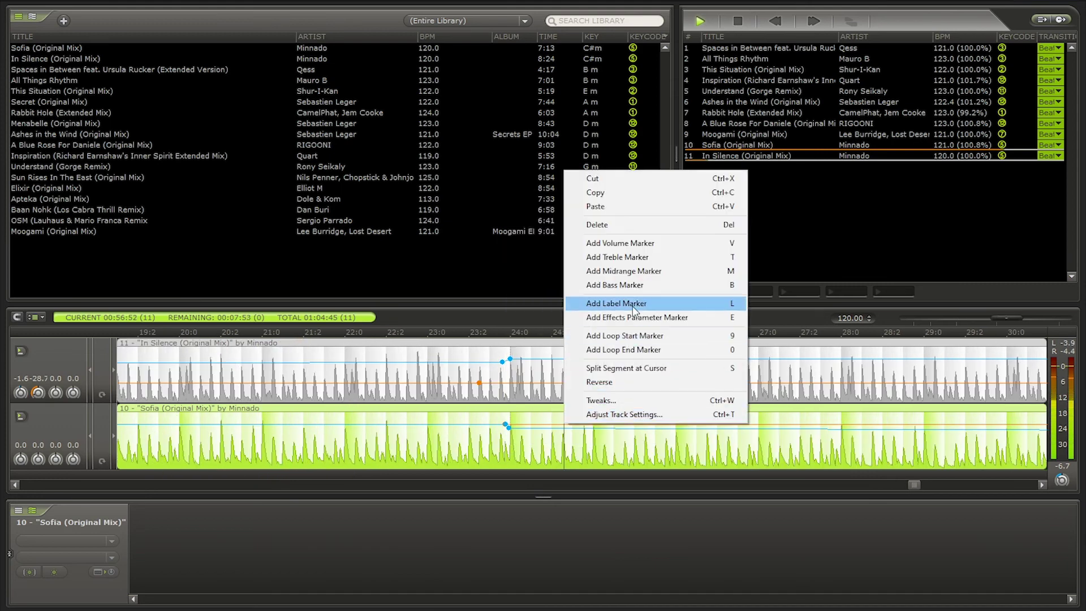
left_click(599, 286)
left_click_drag(574, 426, 510, 446)
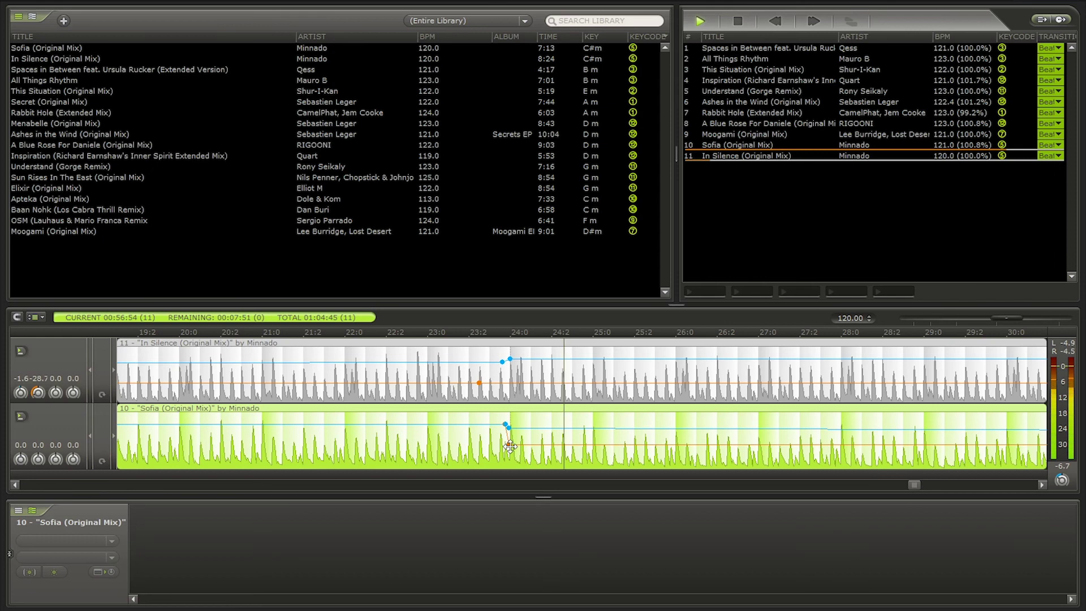
Shape In Silence's bass to stay cut until just before bar 24 and return to 0 dB at 24:0.
left_click(510, 382)
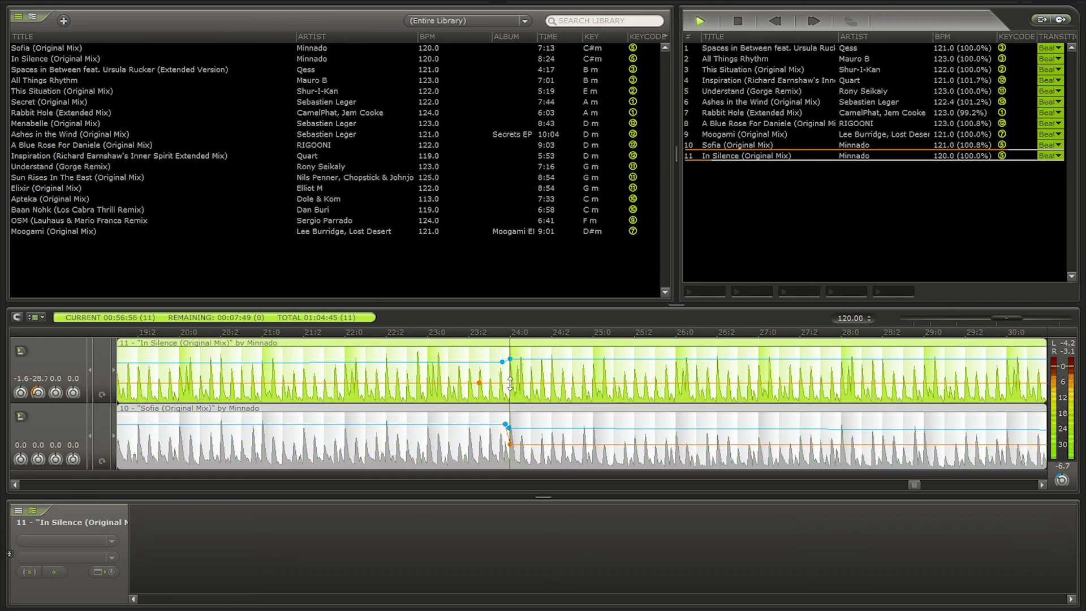
left_click_drag(545, 383, 502, 384)
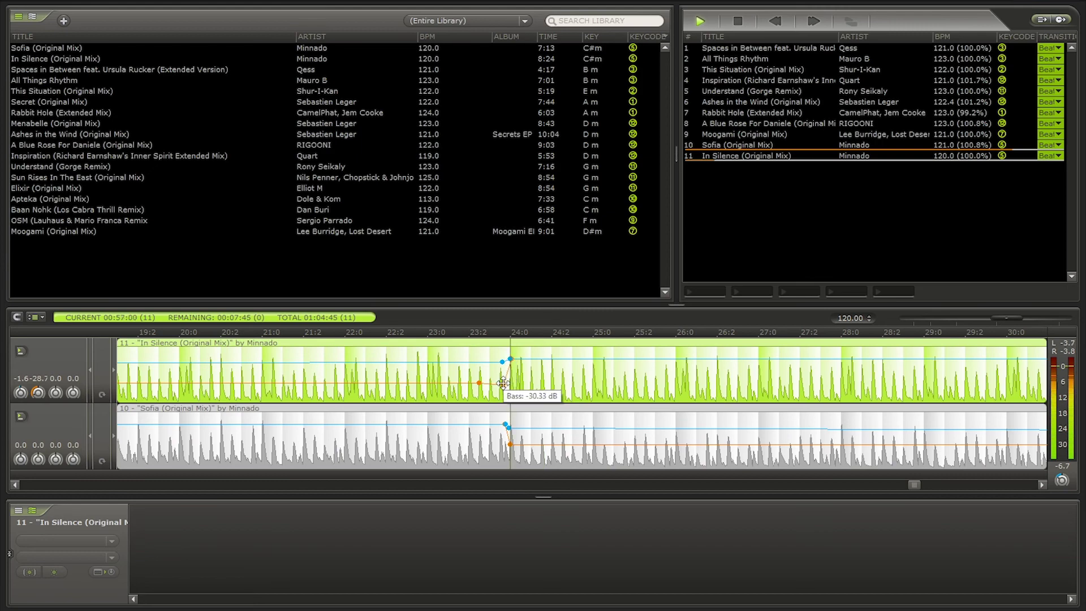
scroll(516, 358, "up", 3)
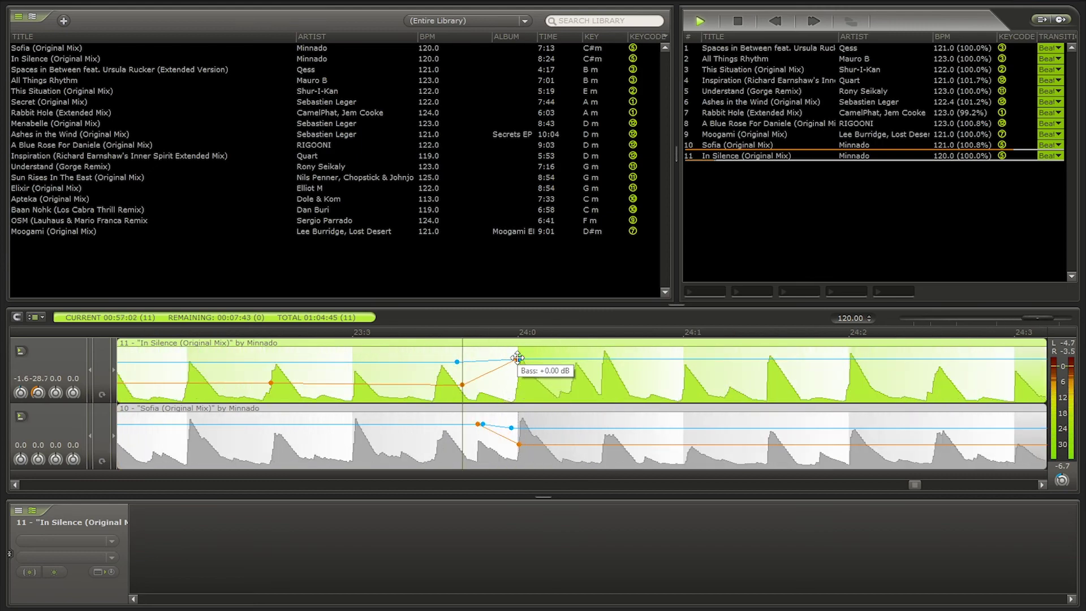
scroll(520, 367, "down", 3)
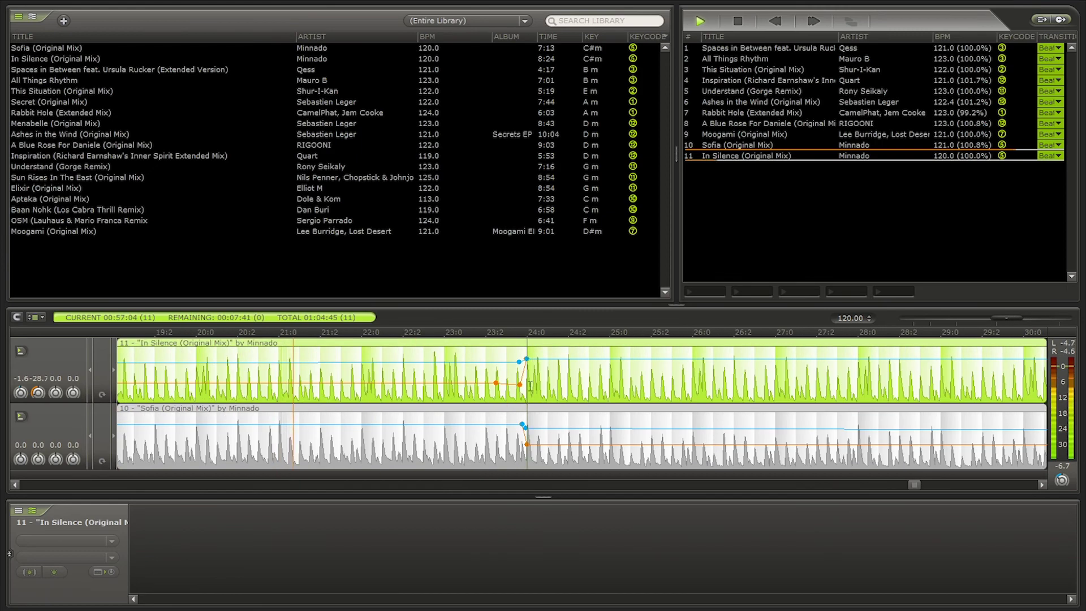
scroll(520, 384, "down", 3)
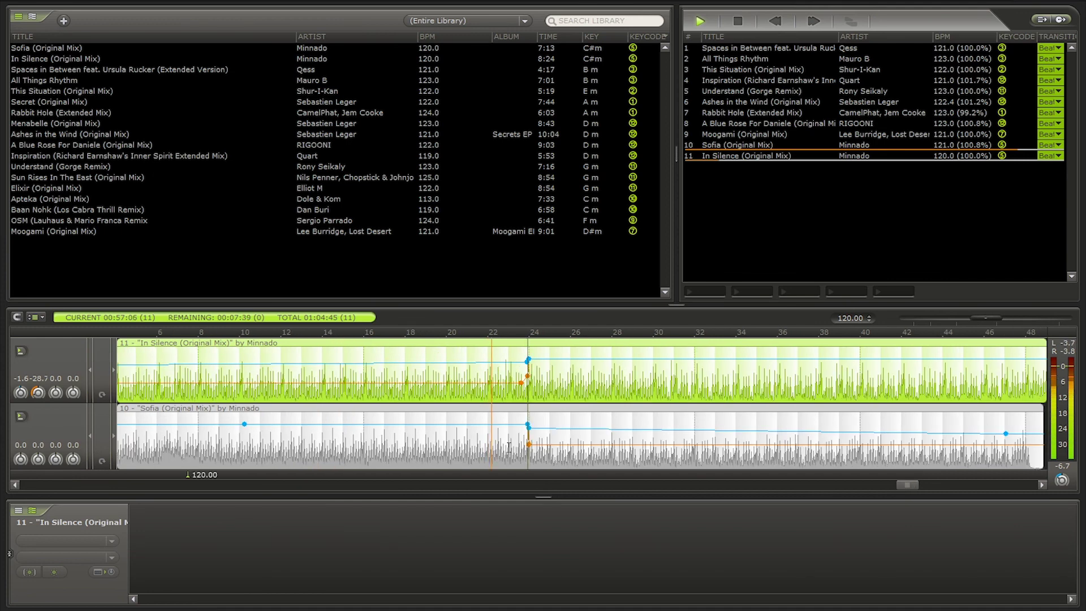
Play the bass swap around bar 24 up close to check the marker timing in both tracks.
scroll(509, 446, "up", 2)
scroll(484, 447, "up", 5)
key("space")
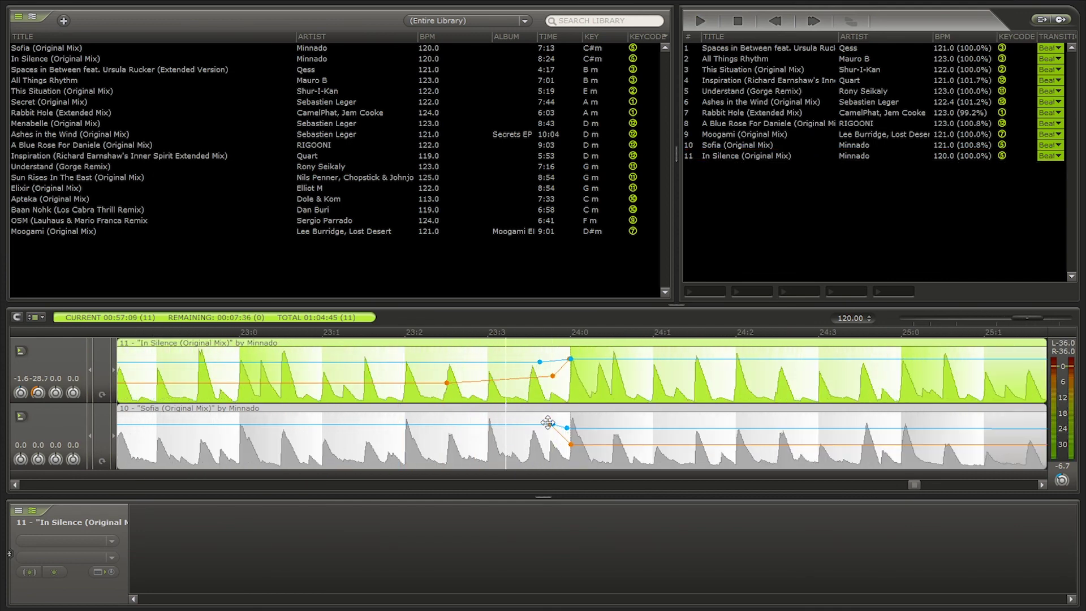
left_click(474, 442)
key("space")
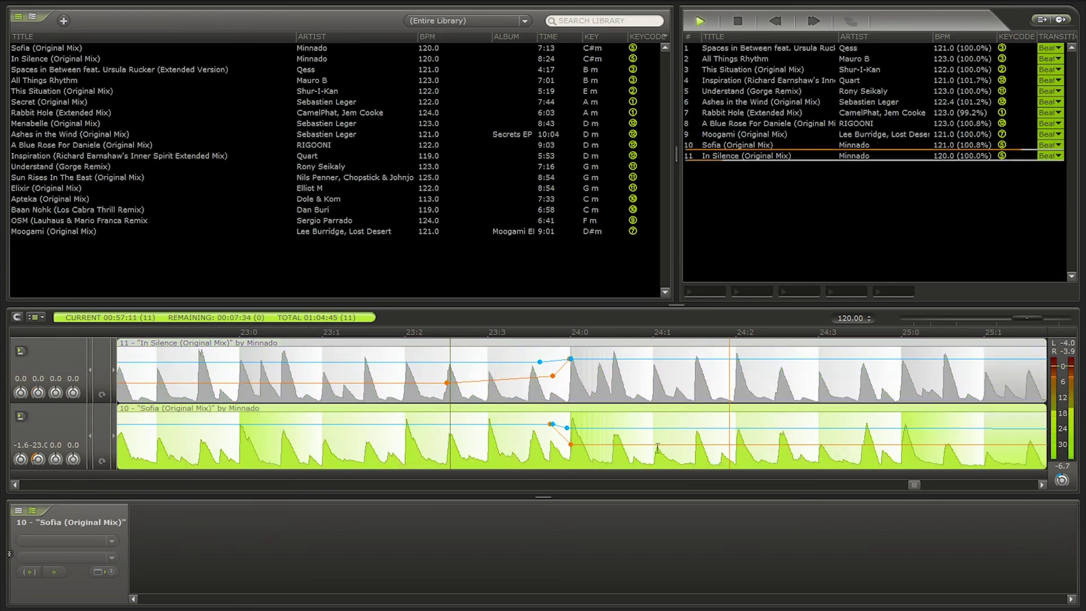
key("space")
Shift In Silence's full-volume marker and bass rise to about beat 24:1 and play the result.
left_click_drag(576, 362, 648, 356)
left_click_drag(570, 358, 622, 374)
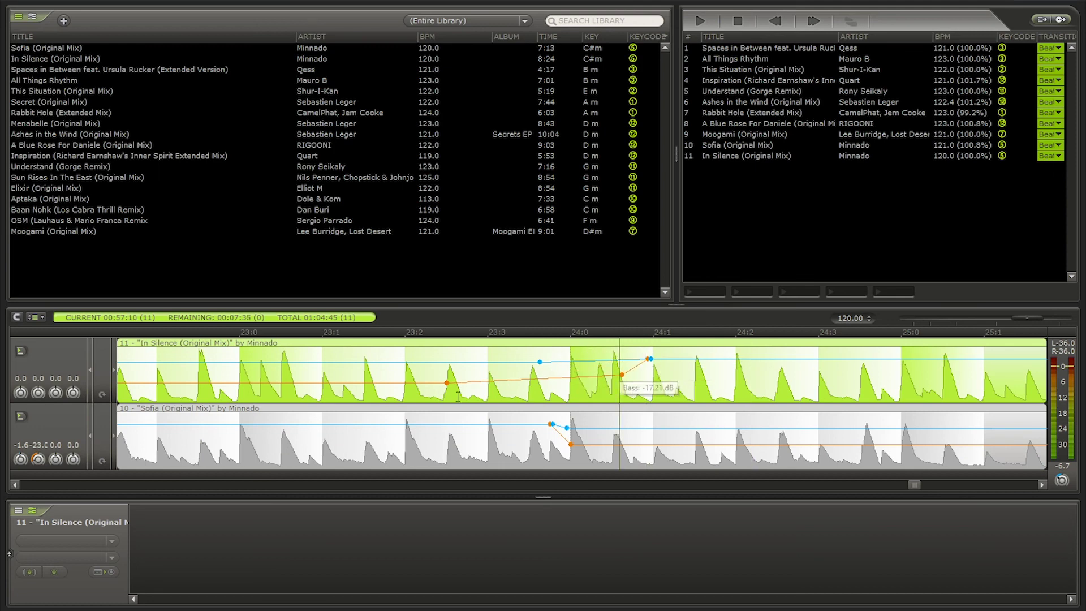
key("space")
scroll(571, 424, "up", 3)
scroll(564, 424, "down", 4)
key("space")
Move In Silence's bass rise and lower volume marker back before 24:0, and play from about bar 23.
left_click_drag(575, 375, 553, 375)
scroll(569, 373, "up", 3)
left_click_drag(668, 358, 517, 359)
scroll(536, 385, "down", 3)
left_click(368, 418)
key("space")
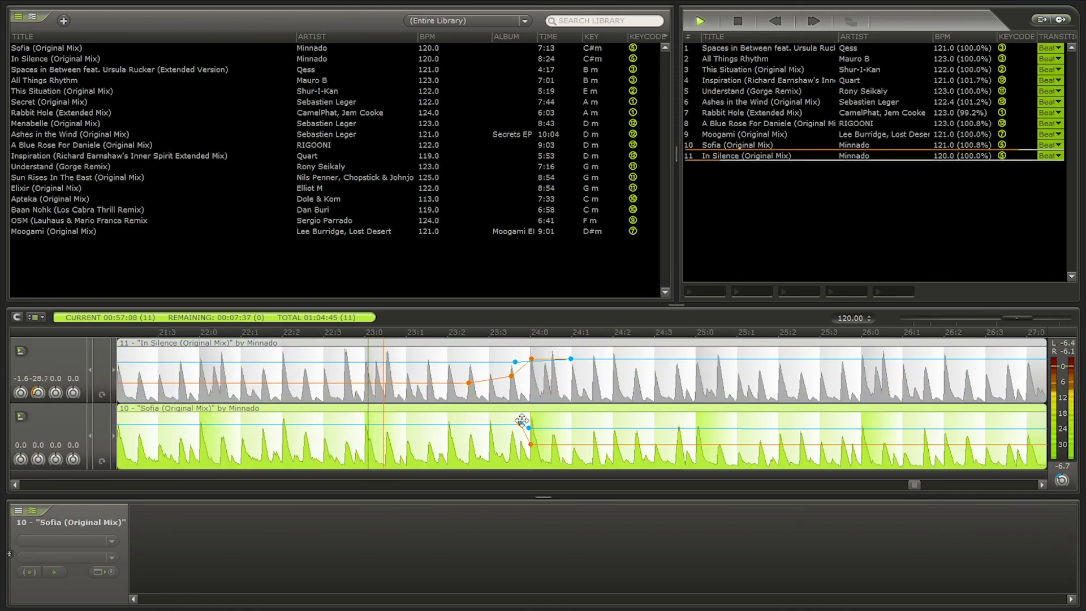
scroll(515, 420, "up", 2)
scroll(539, 411, "up", 1)
Add a bass marker to Sofia near bar 46 and lower it to about -31.7 dB.
scroll(542, 411, "down", 5)
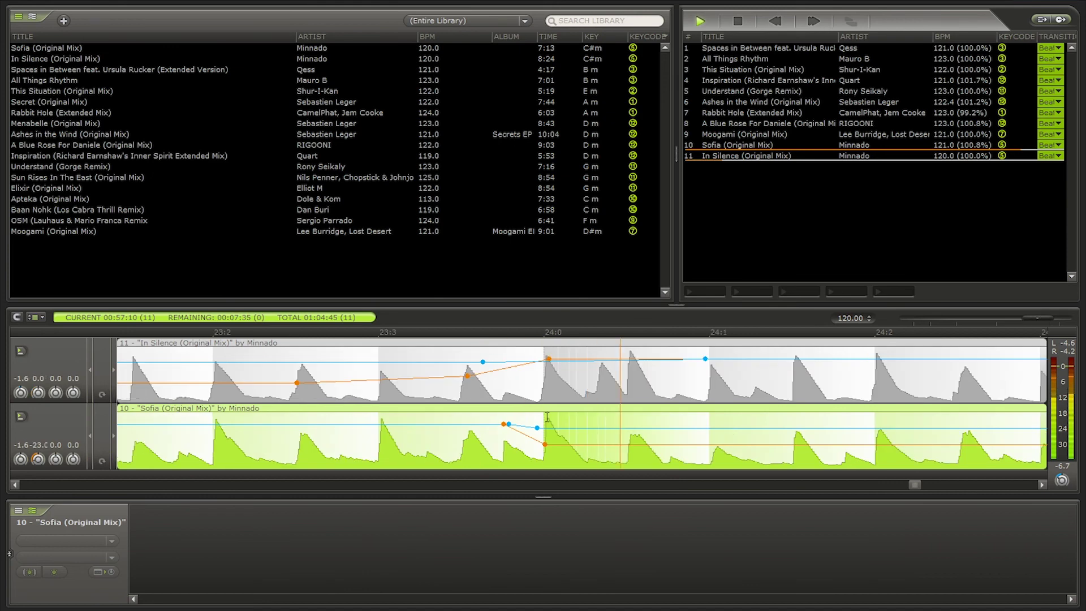
right_click(703, 455)
left_click(761, 311)
left_click_drag(705, 443, 741, 450)
left_click(741, 451)
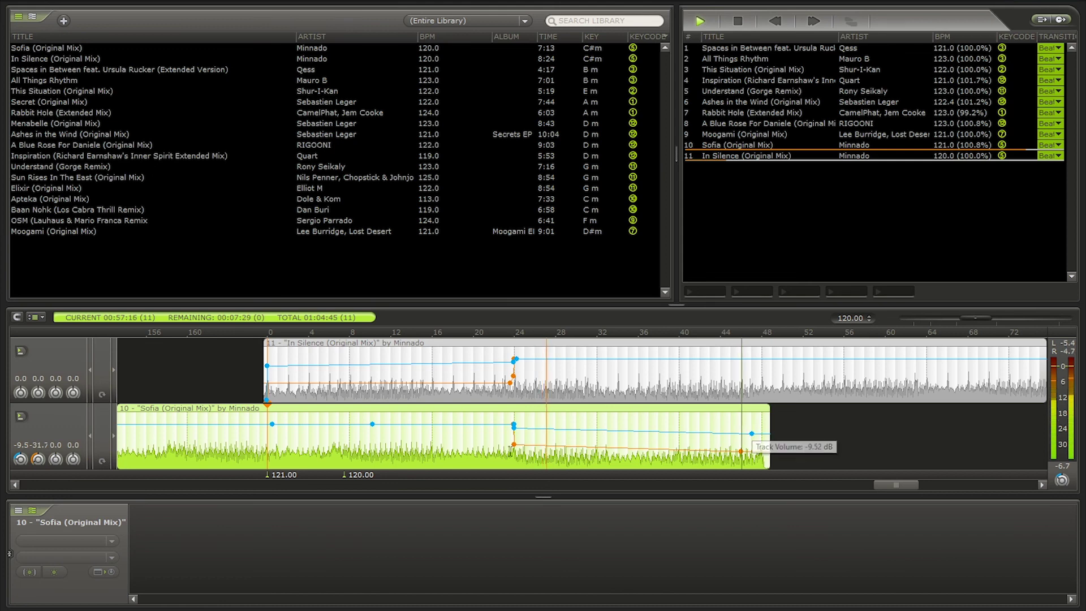
Add treble markers to Sofia that fade its treble from about bar 25 to about -8.7 dB near bar 48.
right_click(531, 450)
left_click(590, 287)
right_click(627, 455)
left_click(686, 291)
left_click_drag(629, 424, 757, 428)
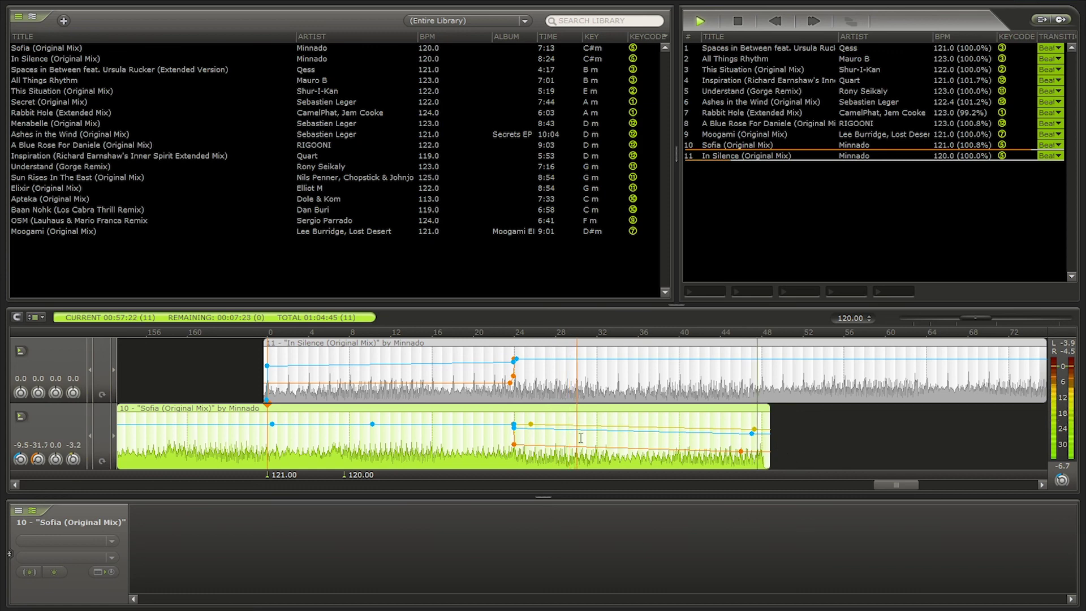
left_click_drag(758, 429, 764, 434)
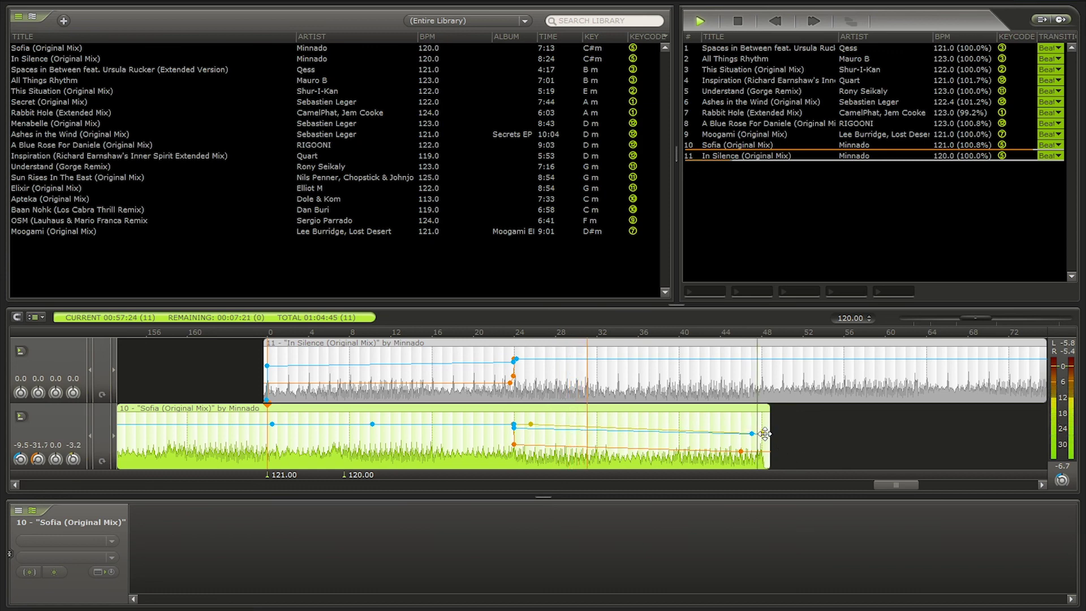
Add bass markers to Sofia at about bars 31 and 34 so its bass falls further toward the track's end.
scroll(614, 440, "up", 1)
right_click(570, 450)
left_click(615, 314)
right_click(640, 451)
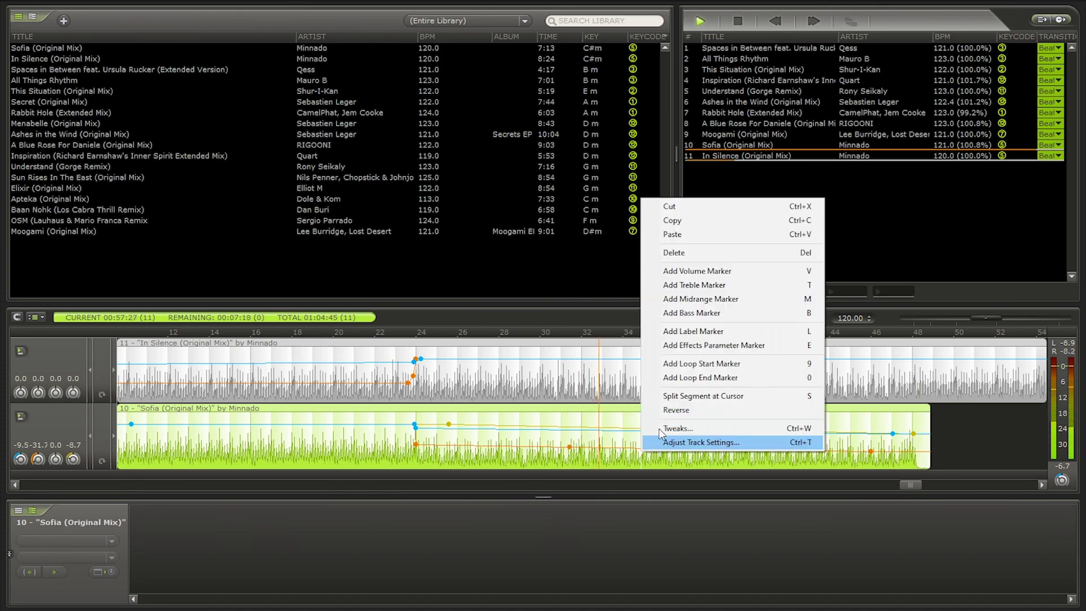
left_click(668, 312)
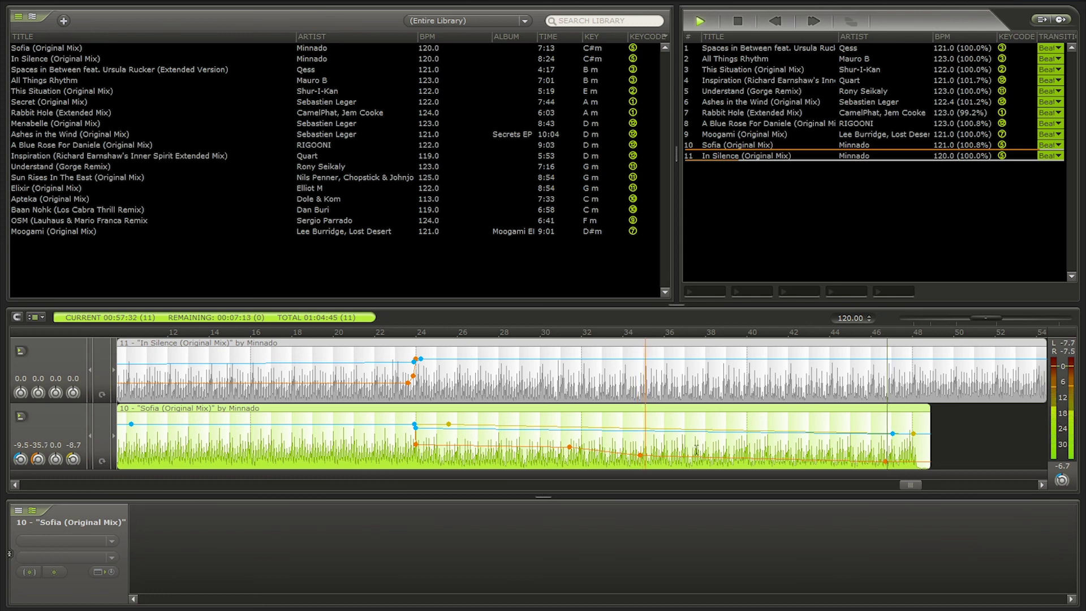
Add treble markers to Sofia at about bars 30 and 32, dipping to about -19.8 dB, and lower the closing treble marker near bar 48.
left_click(583, 437)
right_click(583, 437)
left_click(633, 259)
right_click(626, 435)
left_click(650, 264)
left_click_drag(583, 428, 542, 430)
left_click_drag(627, 429, 582, 442)
left_click(508, 442)
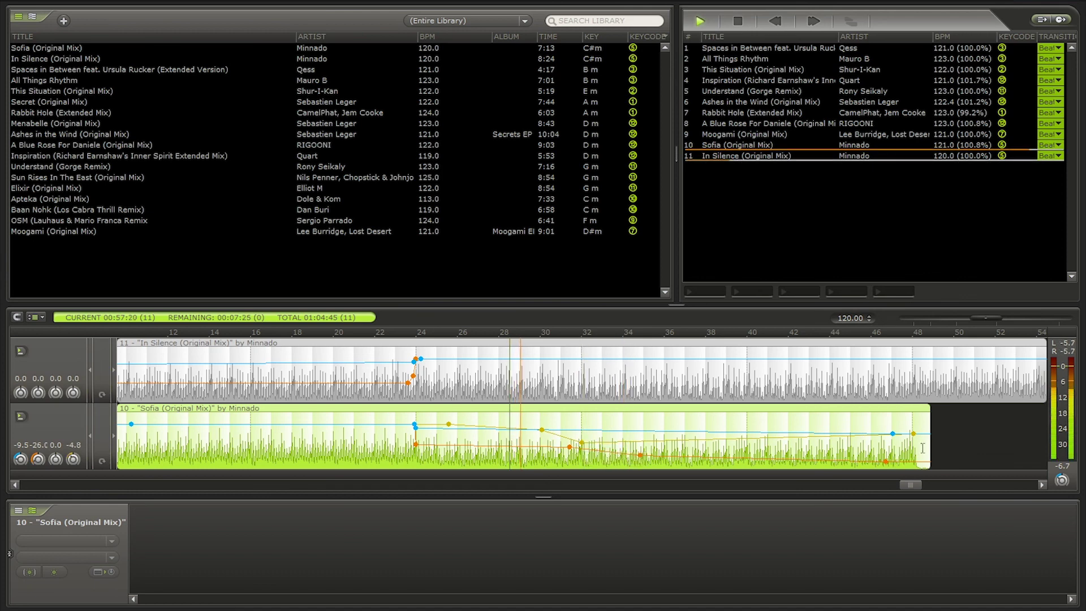
left_click_drag(913, 433, 915, 451)
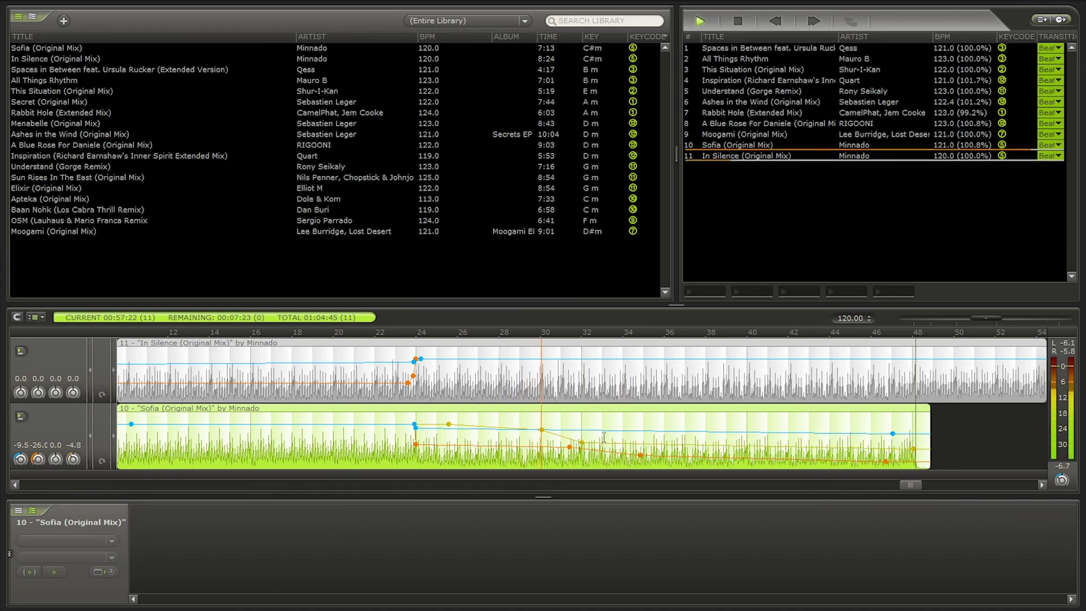
Fine-tune the start of Sofia's steeper treble drop to about bar 30 while playing that section.
left_click_drag(544, 429, 557, 432)
left_click(541, 436)
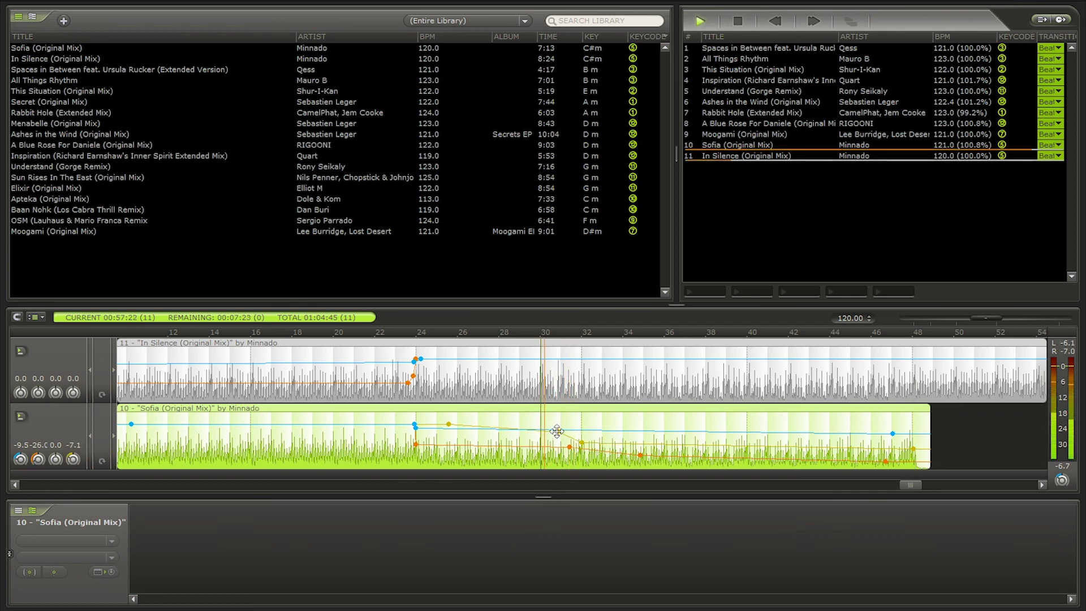
mouse_move(559, 427)
left_click(537, 334)
scroll(564, 446, "up", 2)
scroll(564, 448, "down", 2)
scroll(564, 447, "up", 4)
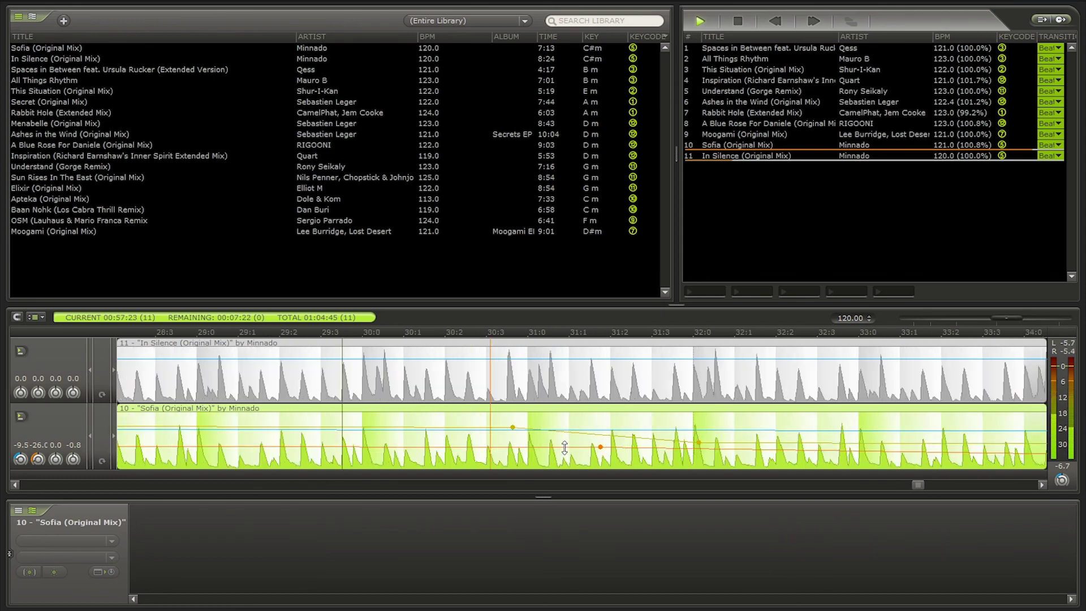
scroll(545, 440, "down", 2)
left_click_drag(515, 427, 479, 427)
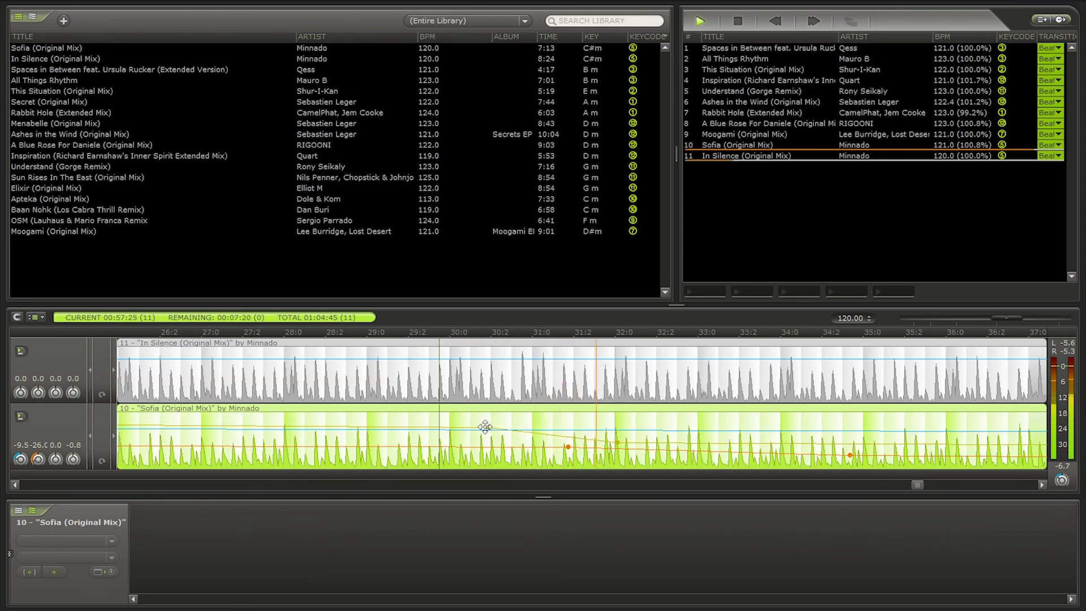
left_click_drag(497, 437, 458, 441)
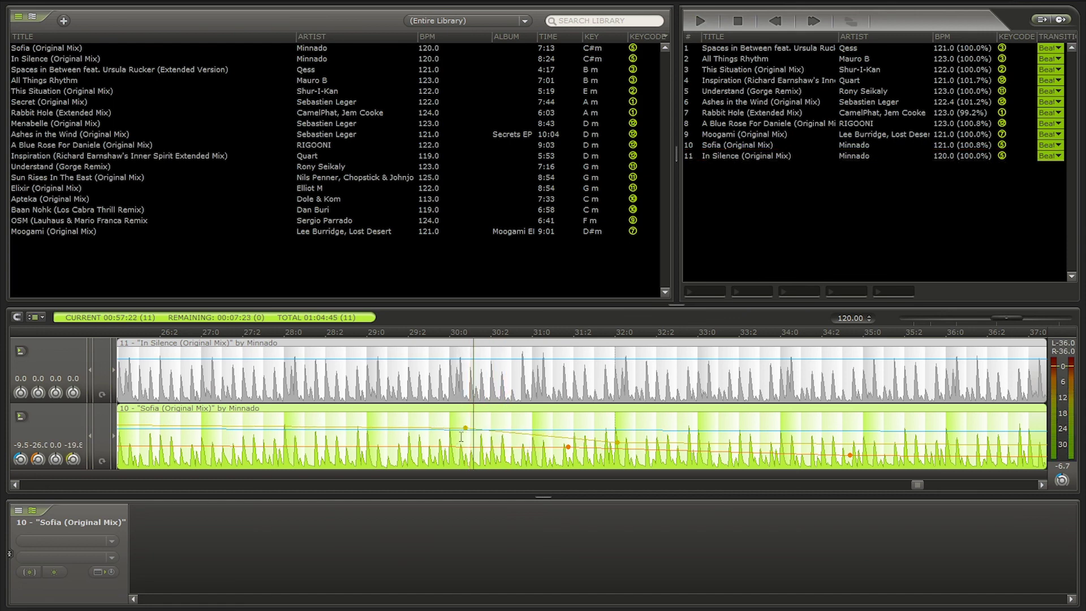
Fade Sofia out by bar 48, taking treble down to -50 dB and volume from about bar 34 down to about -18.25 dB.
scroll(574, 431, "down", 5)
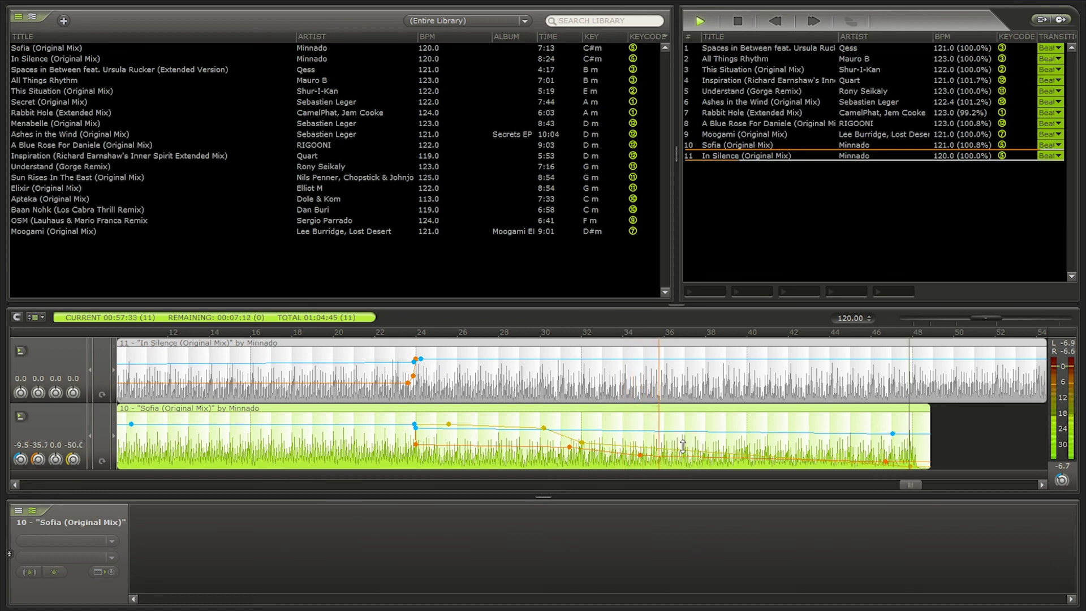
scroll(619, 441, "down", 1)
right_click(620, 434)
left_click(663, 264)
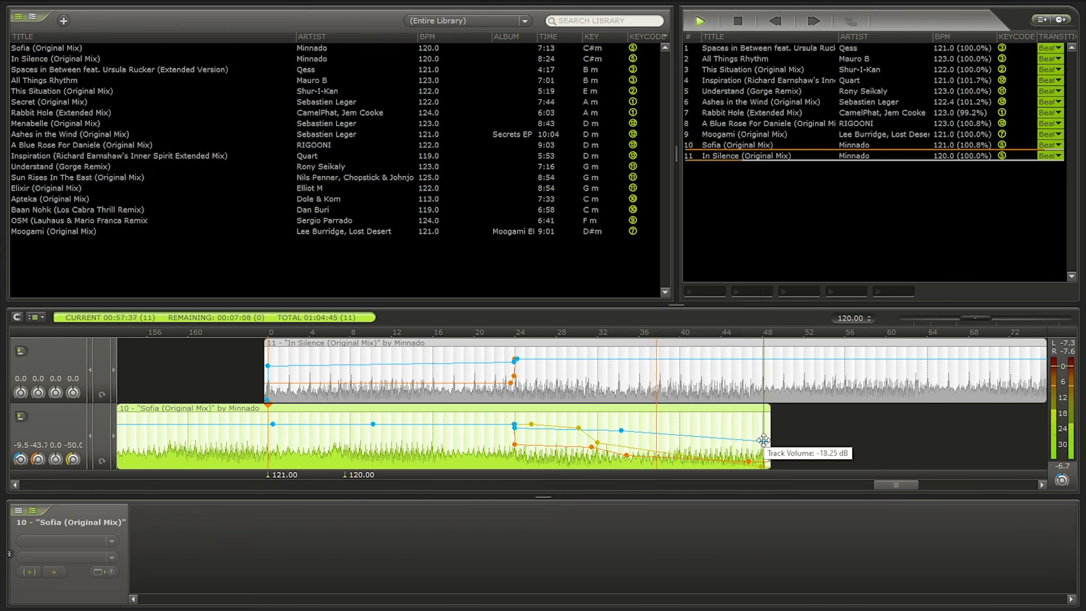
mouse_move(764, 439)
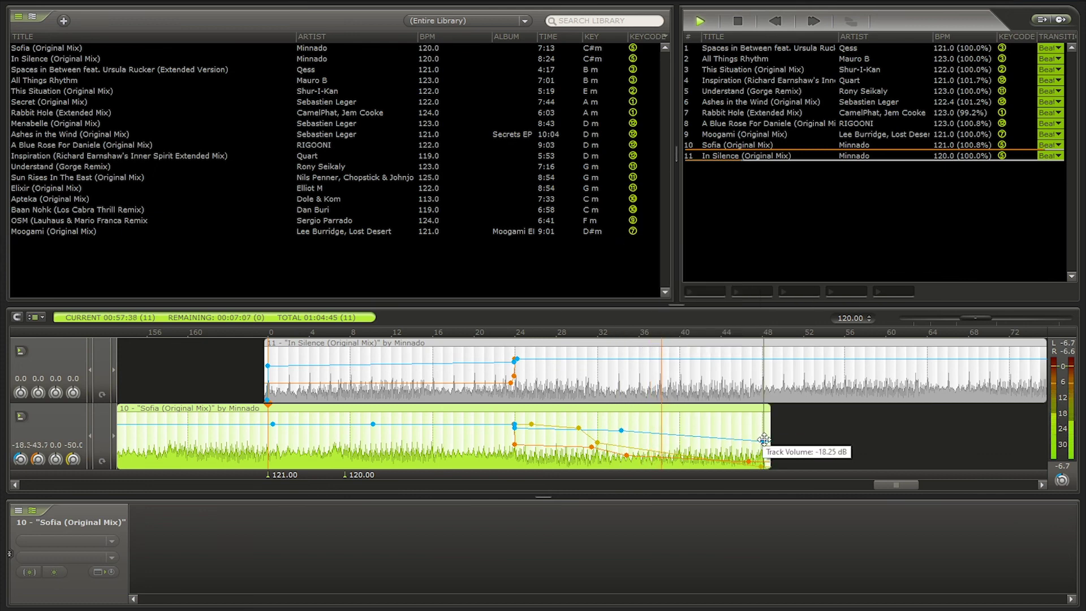
Add a volume marker to Sofia at about bar 40 and lower its closing volume marker near bar 48 to about -48.4 dB.
right_click(681, 435)
left_click(754, 252)
left_click_drag(764, 440, 762, 465)
Delete the two fade-out volume markers at the very end of In Silence.
scroll(596, 441, "down", 3)
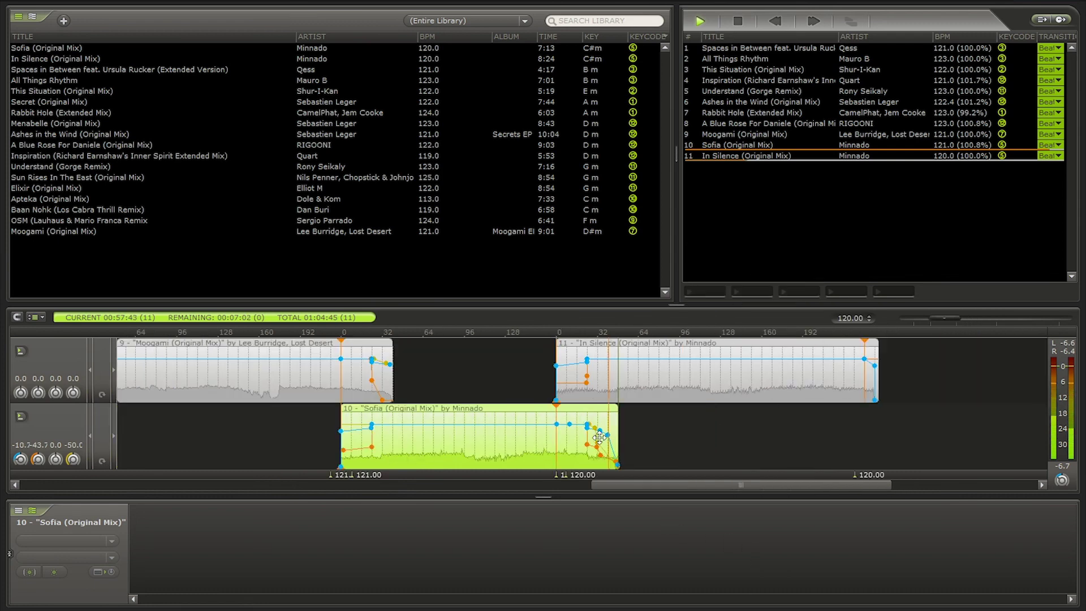
scroll(602, 438, "up", 2)
scroll(602, 441, "down", 1)
scroll(503, 429, "down", 1)
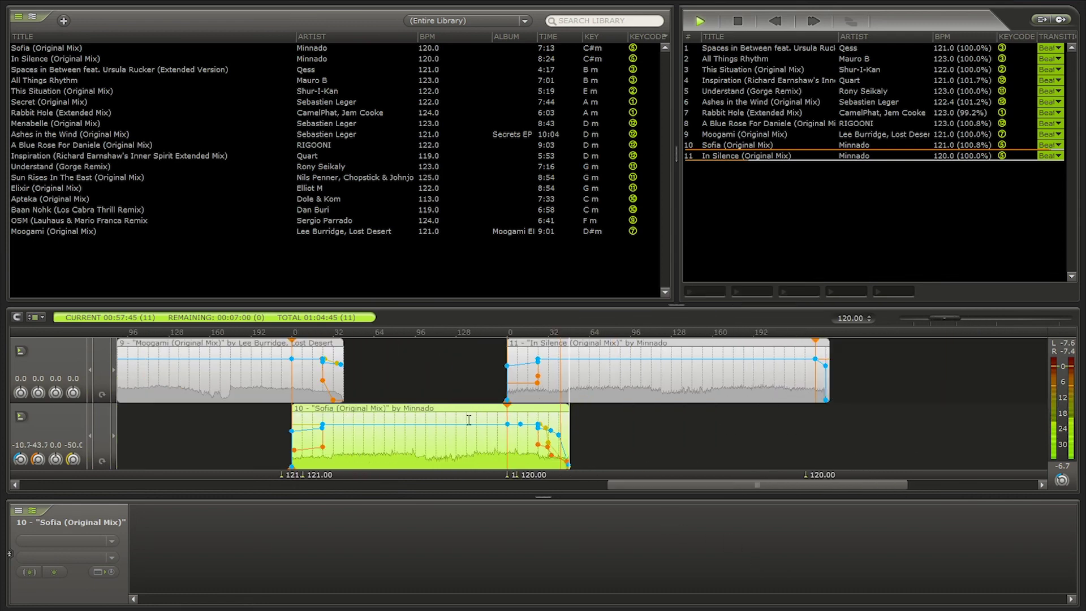
right_click(826, 400)
left_click(842, 425)
right_click(825, 366)
left_click(851, 390)
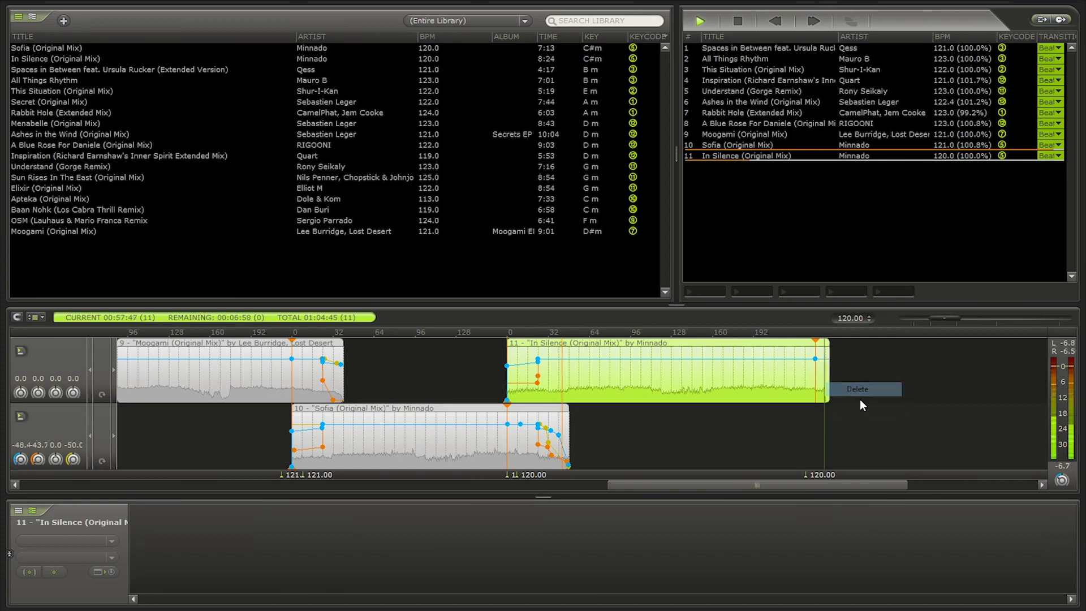
left_click(859, 400)
Open the settings for exporting the whole playlist to a file.
scroll(667, 433, "down", 3)
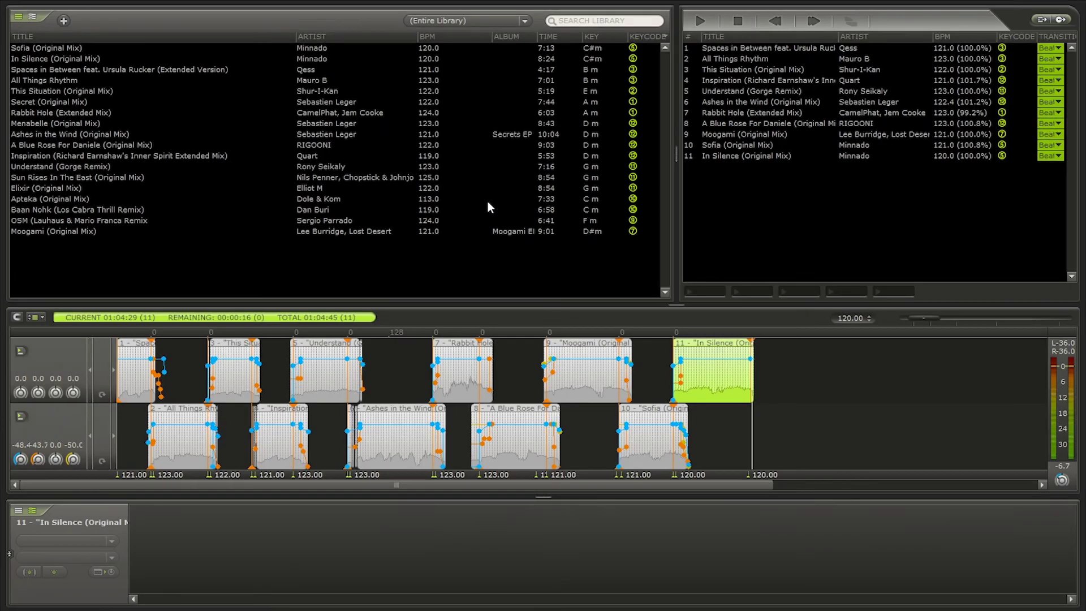
left_click(9, 3)
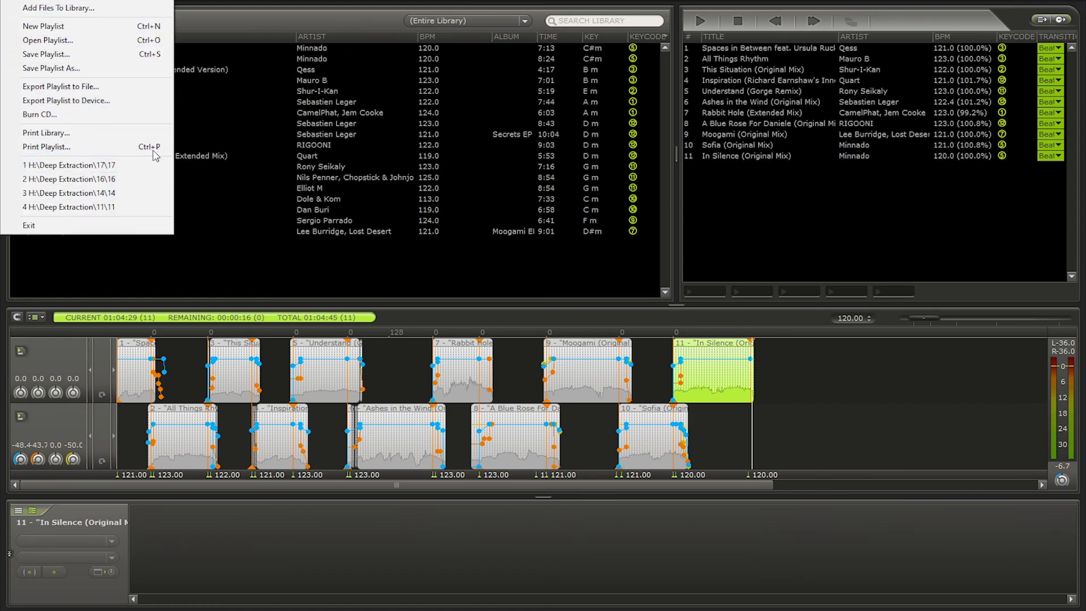
left_click(108, 87)
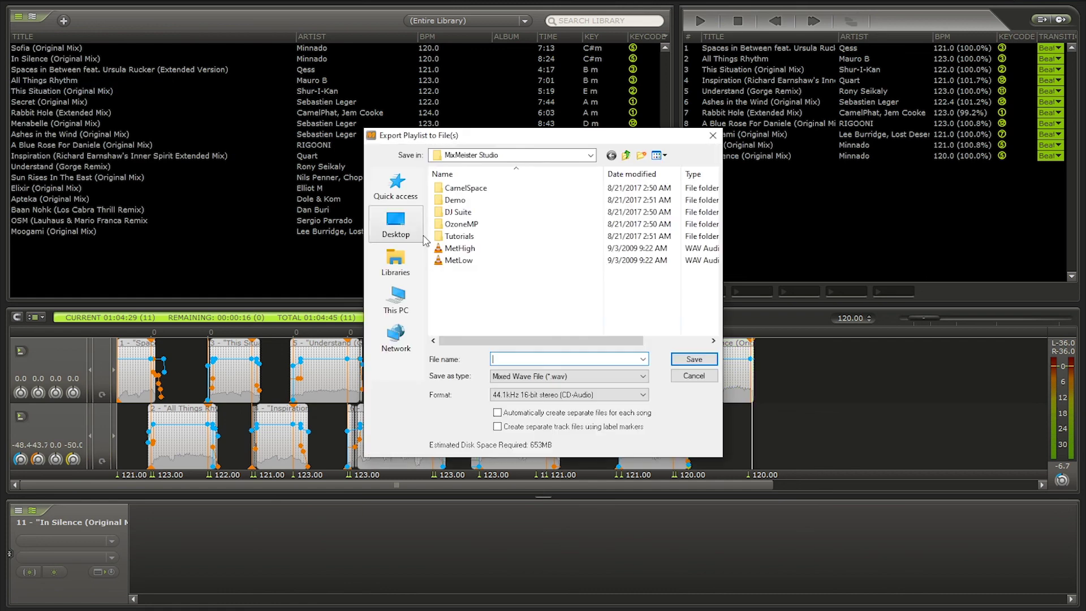